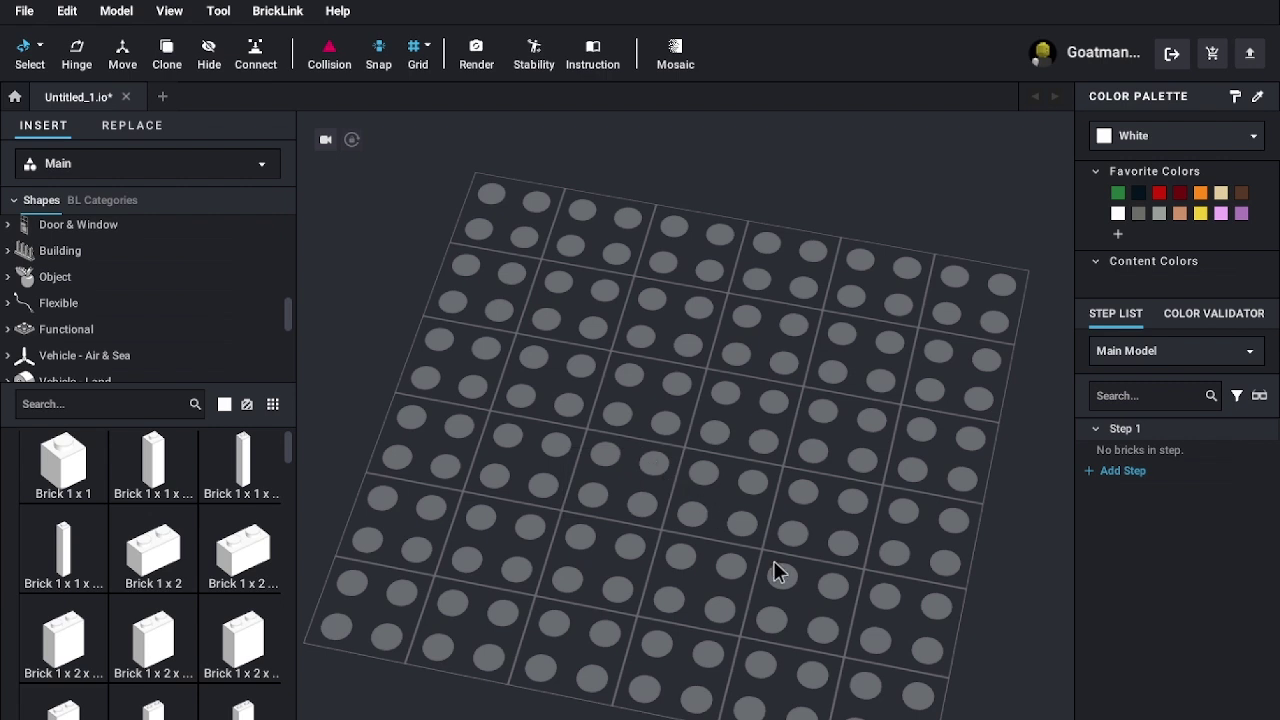
pyautogui.moveTo(575, 614); pyautogui.dragTo(564, 630)
pyautogui.moveTo(938, 618)
pyautogui.mouseDown(button='right')
pyautogui.moveTo(914, 568)
pyautogui.moveTo(914, 583)
pyautogui.moveTo(968, 604)
pyautogui.moveTo(980, 634)
pyautogui.moveTo(937, 646)
pyautogui.moveTo(885, 548)
pyautogui.moveTo(891, 623)
pyautogui.moveTo(943, 629)
pyautogui.moveTo(949, 600)
pyautogui.moveTo(920, 592)
pyautogui.moveTo(926, 618)
pyautogui.mouseUp(button='right')
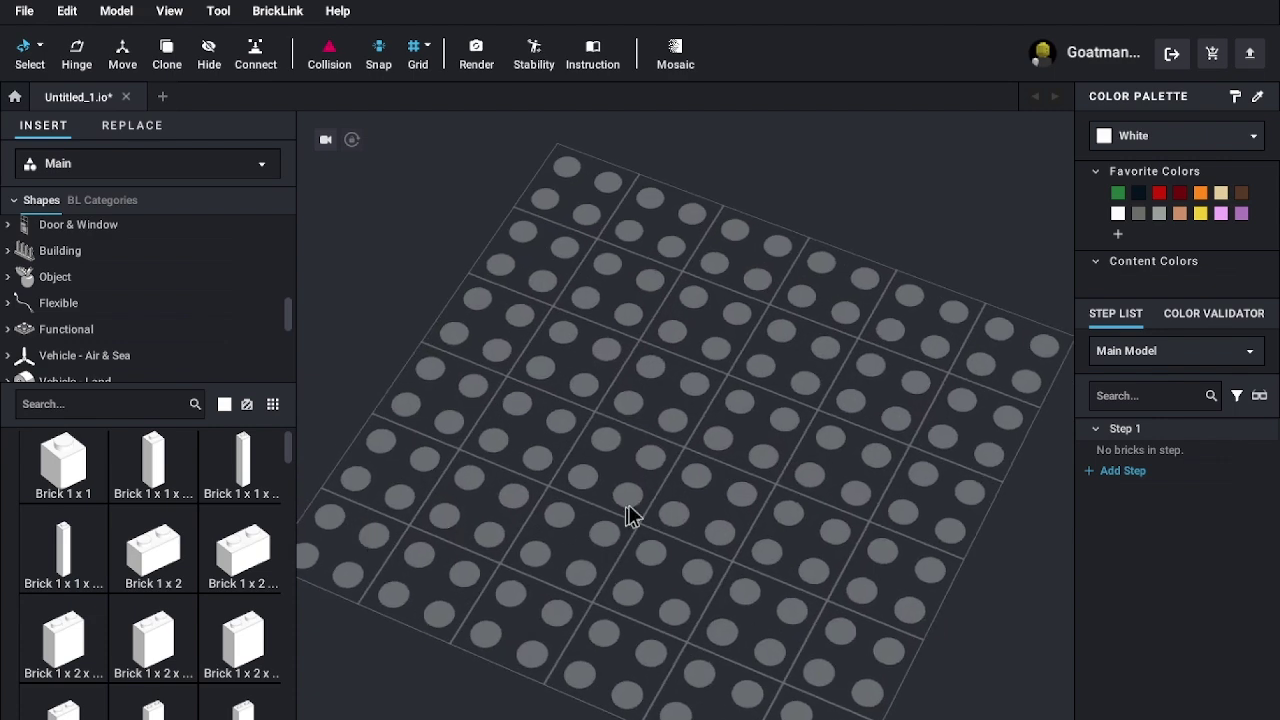
pyautogui.moveTo(766, 520); pyautogui.dragTo(730, 520, button='right')
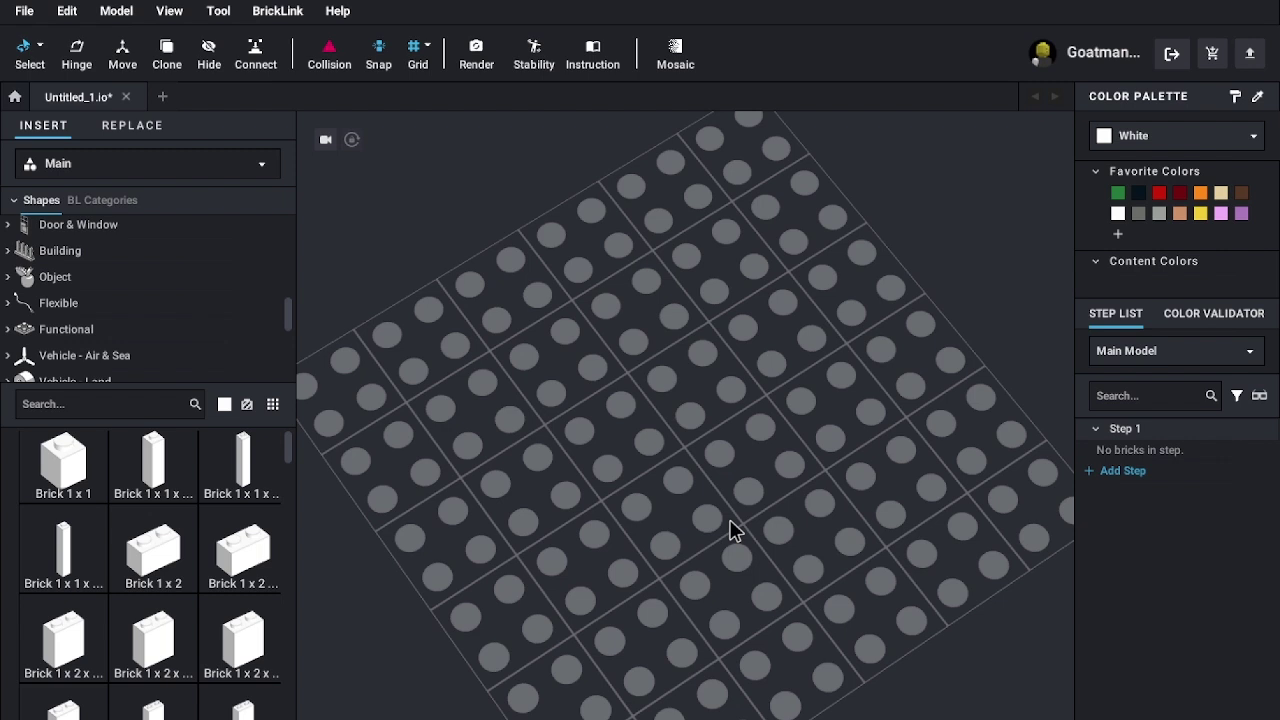
pyautogui.moveTo(819, 558); pyautogui.dragTo(926, 560, button='right')
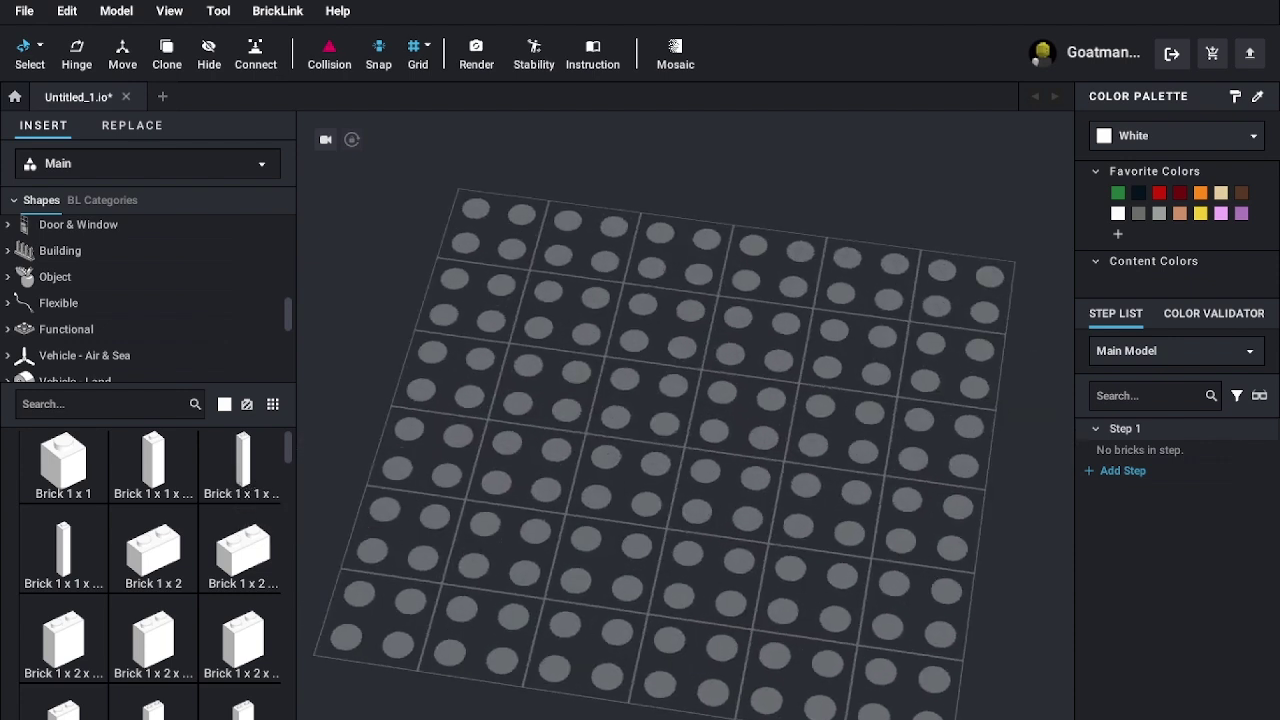
pyautogui.moveTo(822, 690); pyautogui.dragTo(860, 598, button='right')
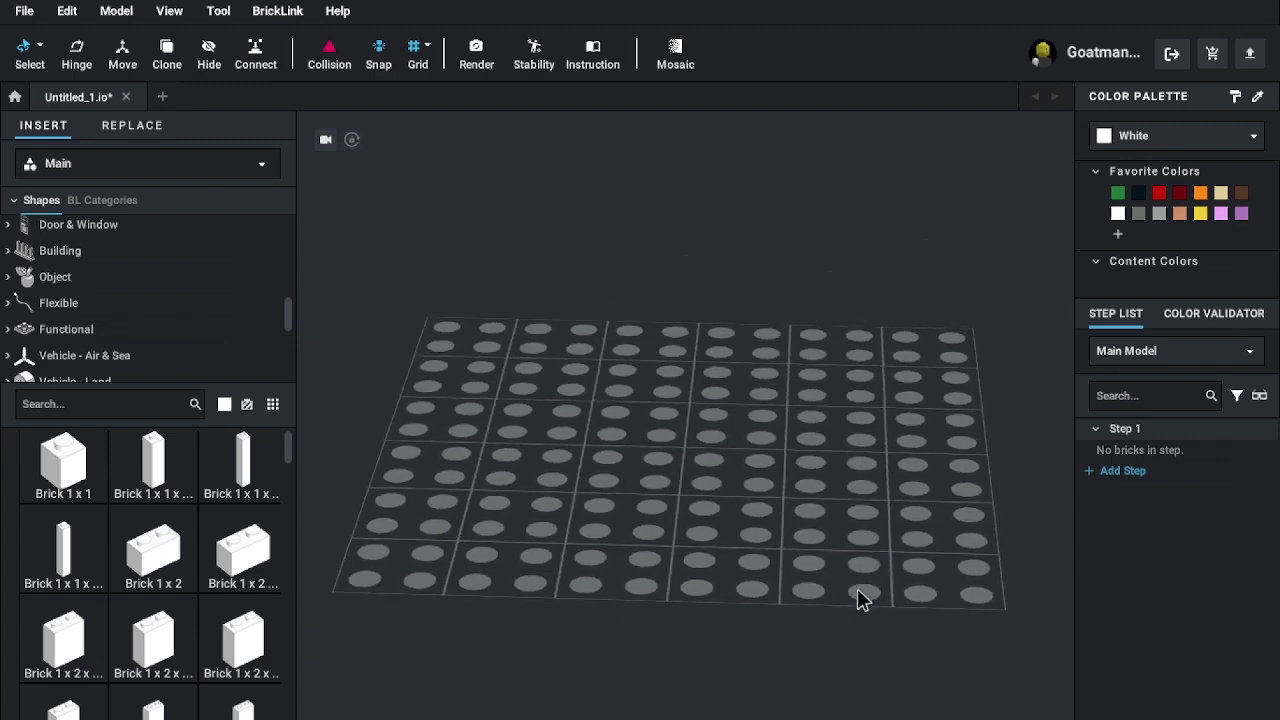
pyautogui.moveTo(663, 508); pyautogui.dragTo(660, 520, button='right')
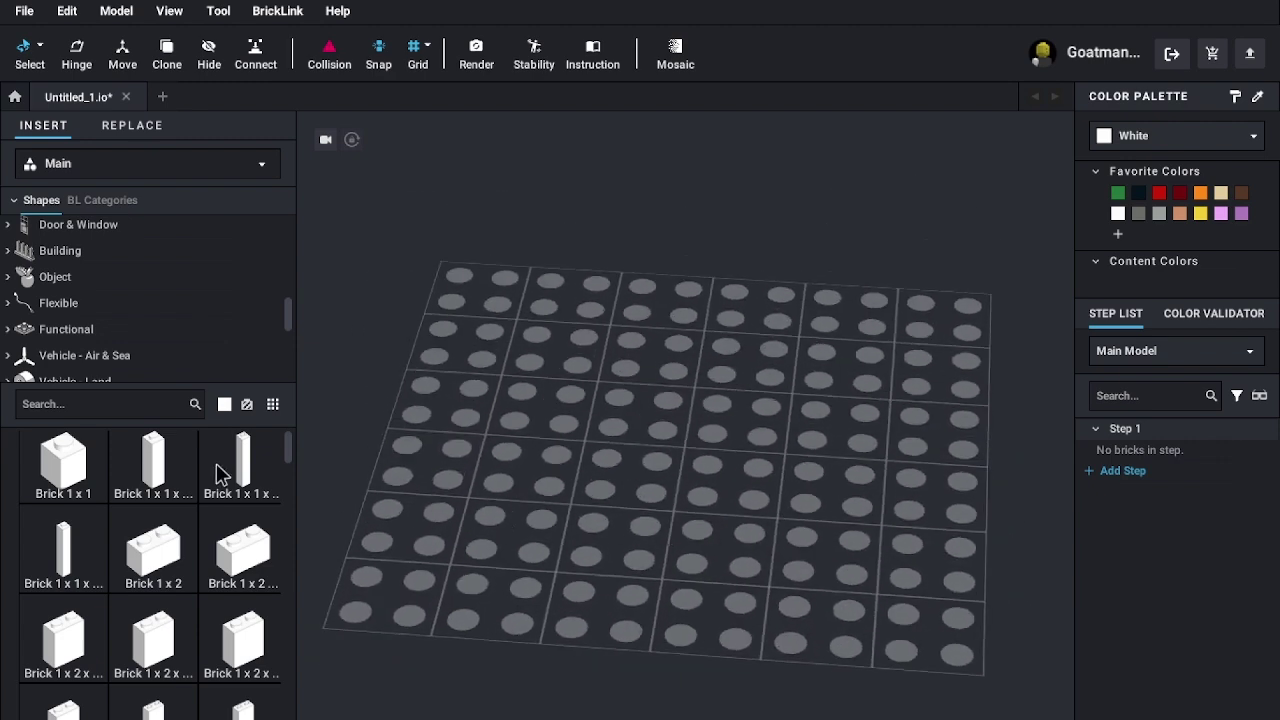
# - Place two white Brick 1 x 1 x 5 hollow-stud columns upright near the middle of the baseplate, one stud apart
pyautogui.click(250, 468)
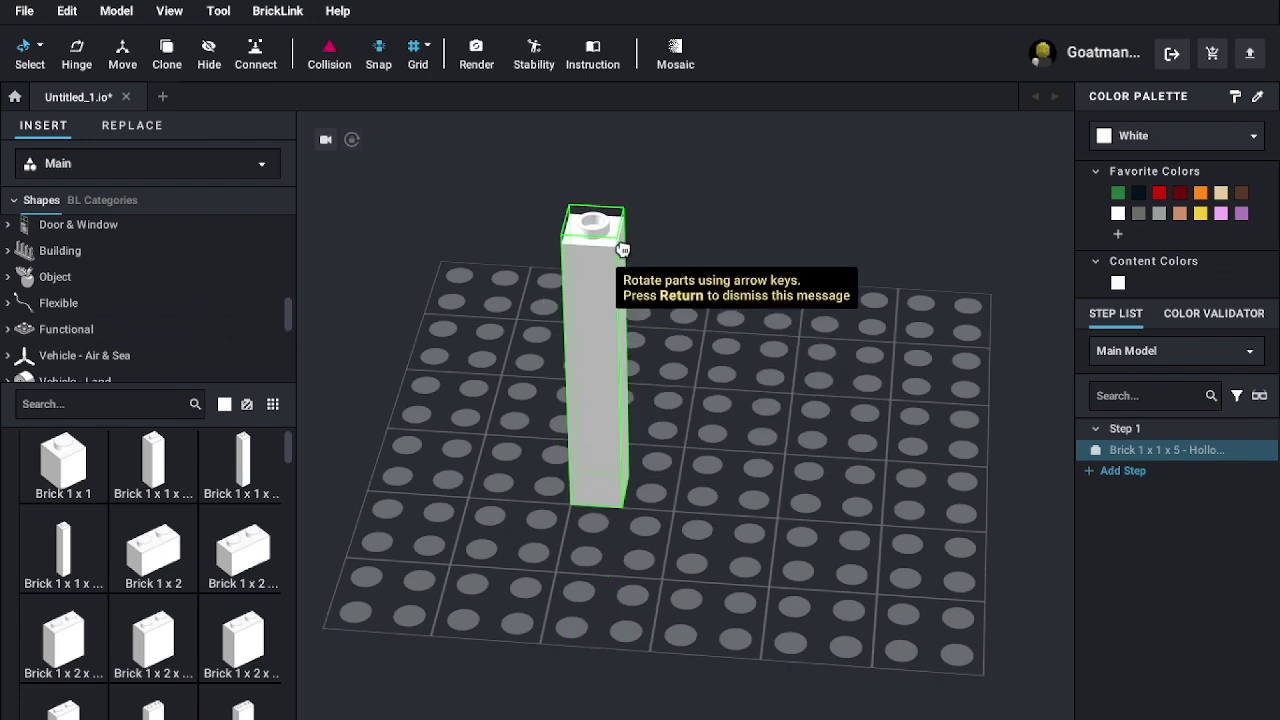
pyautogui.click(622, 250)
pyautogui.click(255, 468)
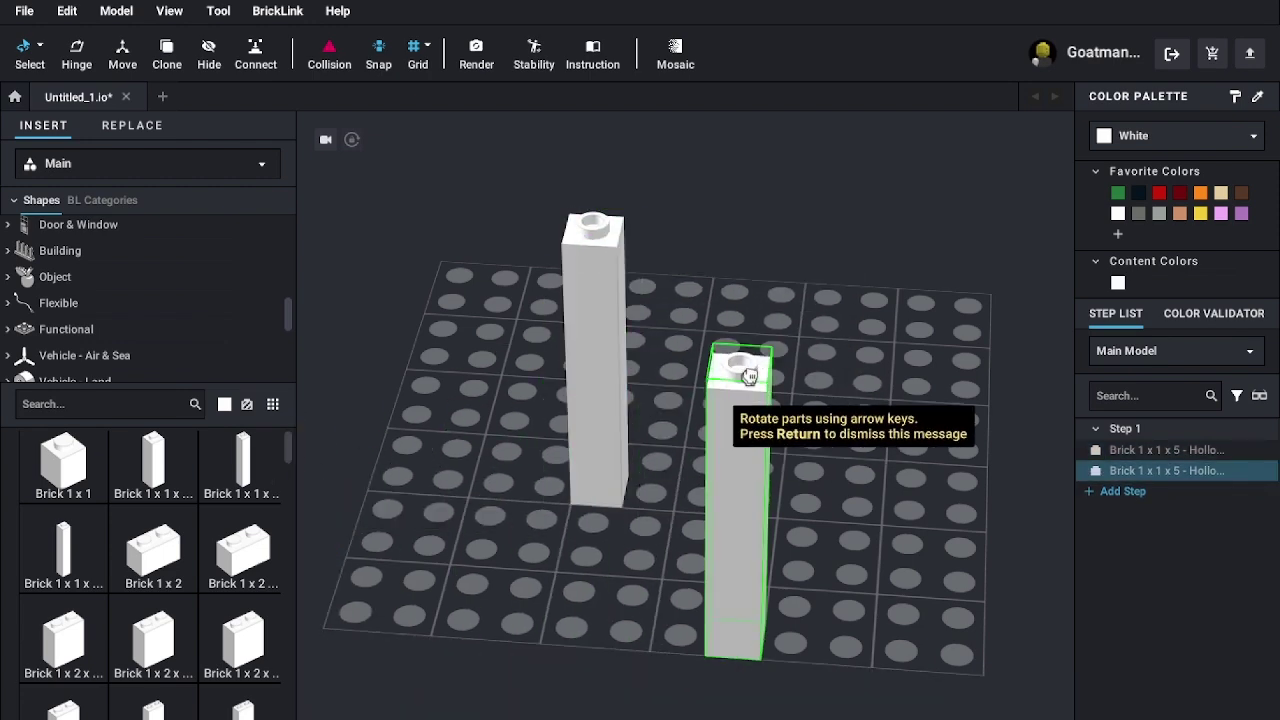
pyautogui.click(745, 265)
pyautogui.moveTo(765, 498); pyautogui.dragTo(798, 497, button='right')
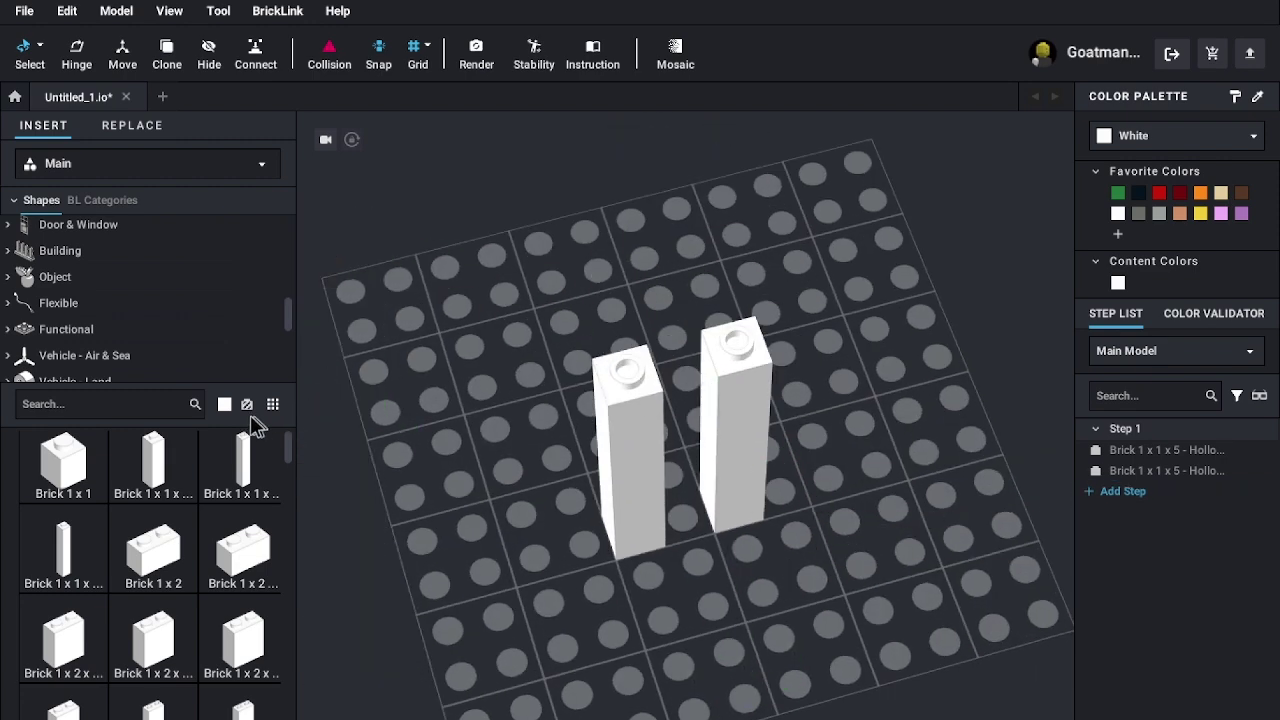
# - Insert a Bar 1L with Tow Ball from the Bar parts category into the scene
pyautogui.scroll(6, 75, 300)
pyautogui.scroll(-3, 75, 300)
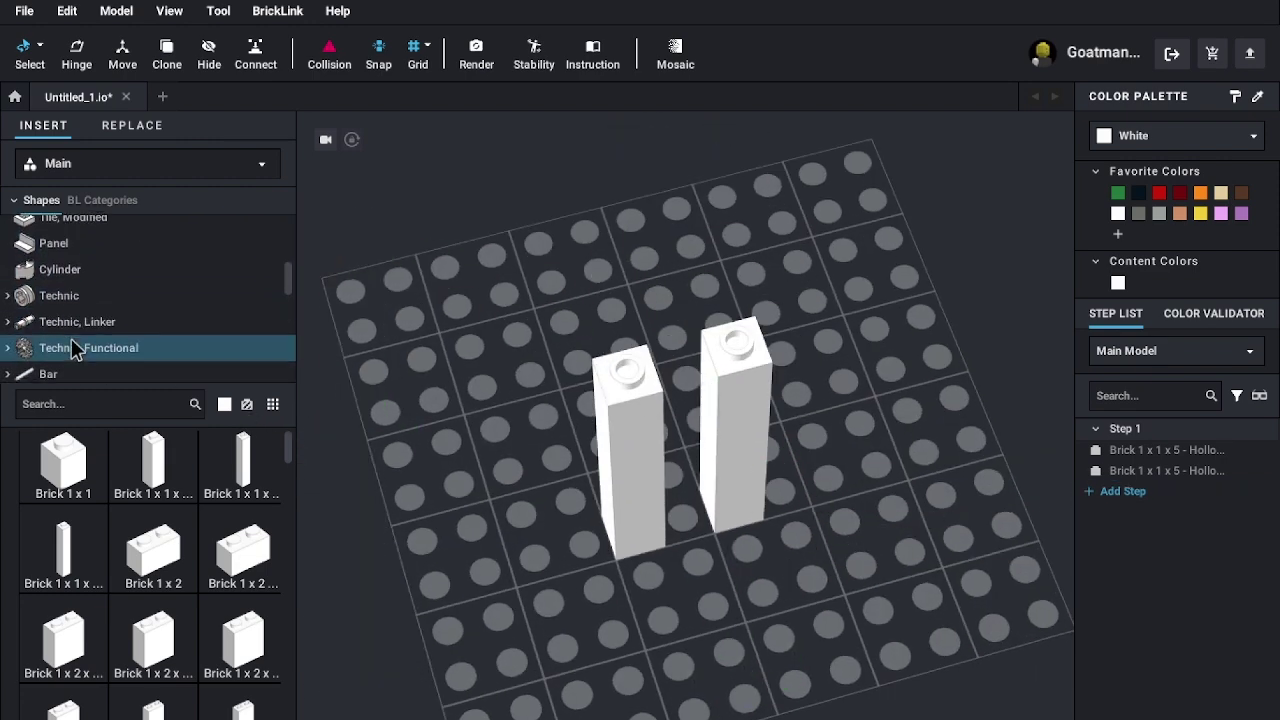
pyautogui.click(71, 330)
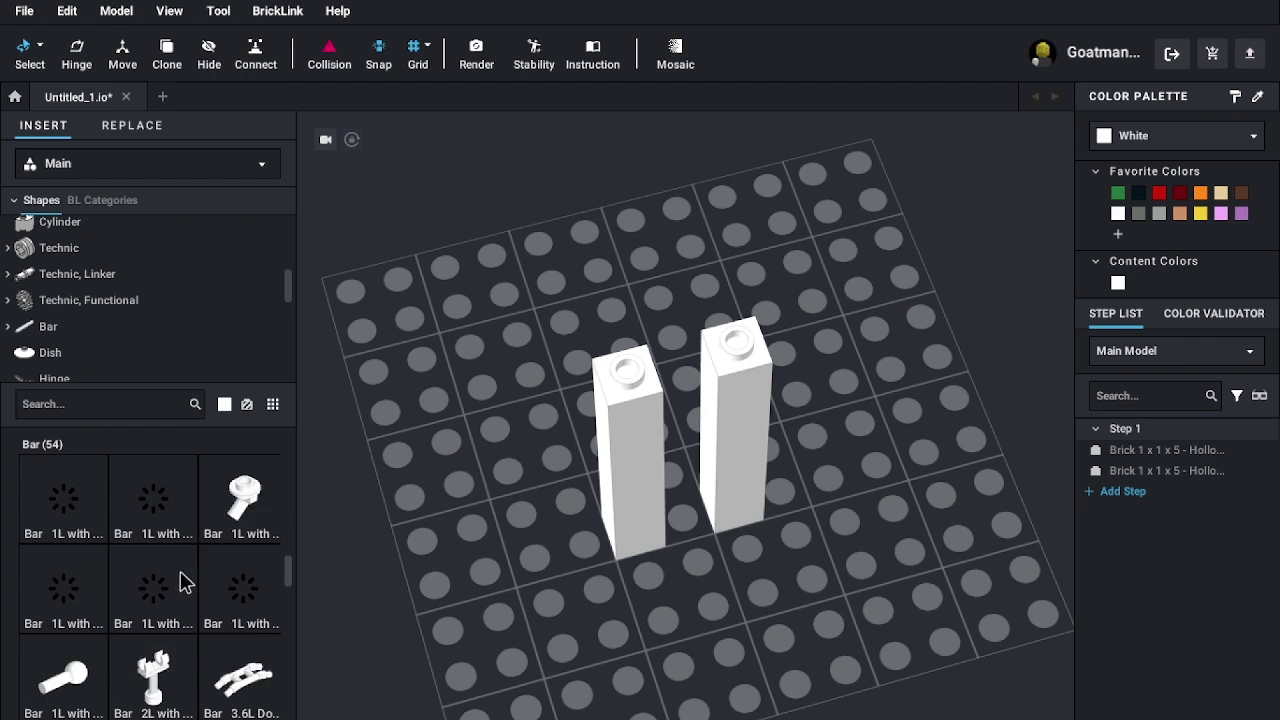
pyautogui.scroll(-2, 183, 585)
pyautogui.scroll(2, 180, 581)
pyautogui.scroll(-3, 180, 582)
pyautogui.moveTo(662, 370); pyautogui.dragTo(748, 333)
pyautogui.moveTo(662, 226); pyautogui.dragTo(643, 226, button='right')
pyautogui.press('s')
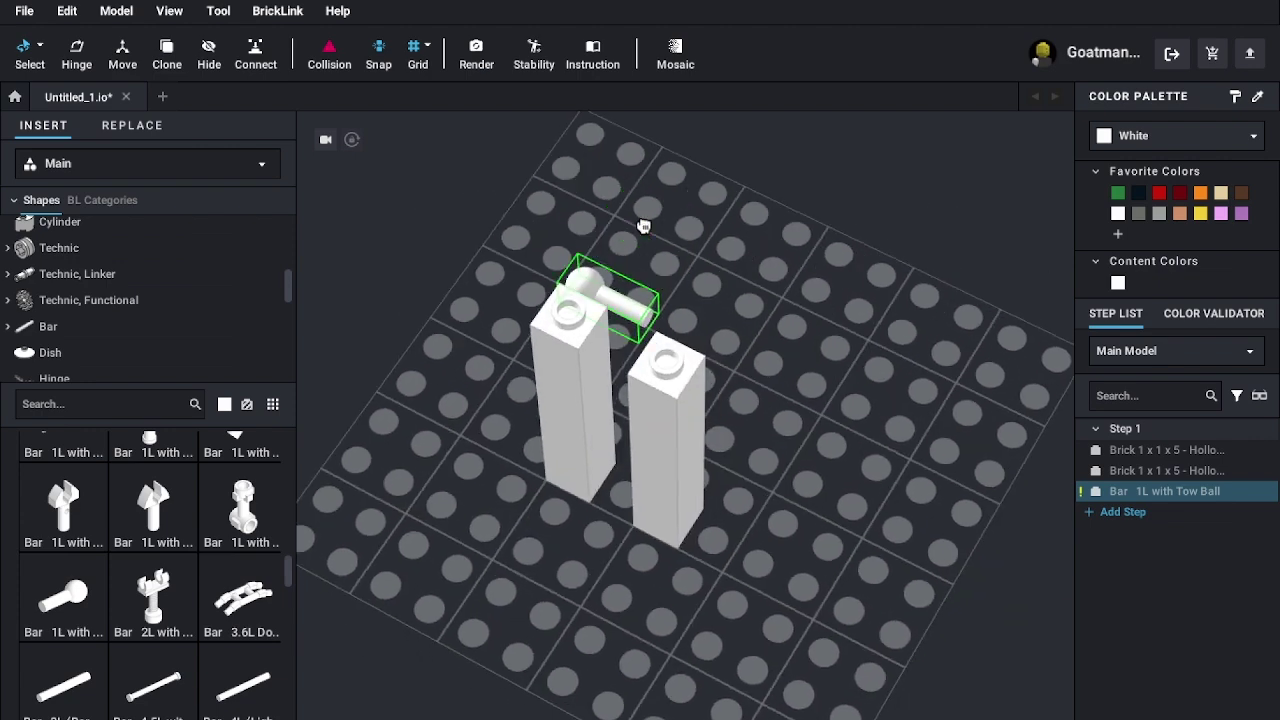
# - Try fitting the tow-ball bar upright into the hollow stud of a column, and delete it
pyautogui.moveTo(643, 226); pyautogui.dragTo(832, 374)
pyautogui.scroll(3, 812, 372)
pyautogui.scroll(-1, 821, 422)
pyautogui.moveTo(832, 374); pyautogui.dragTo(775, 386, button='right')
pyautogui.moveTo(778, 423); pyautogui.dragTo(779, 426)
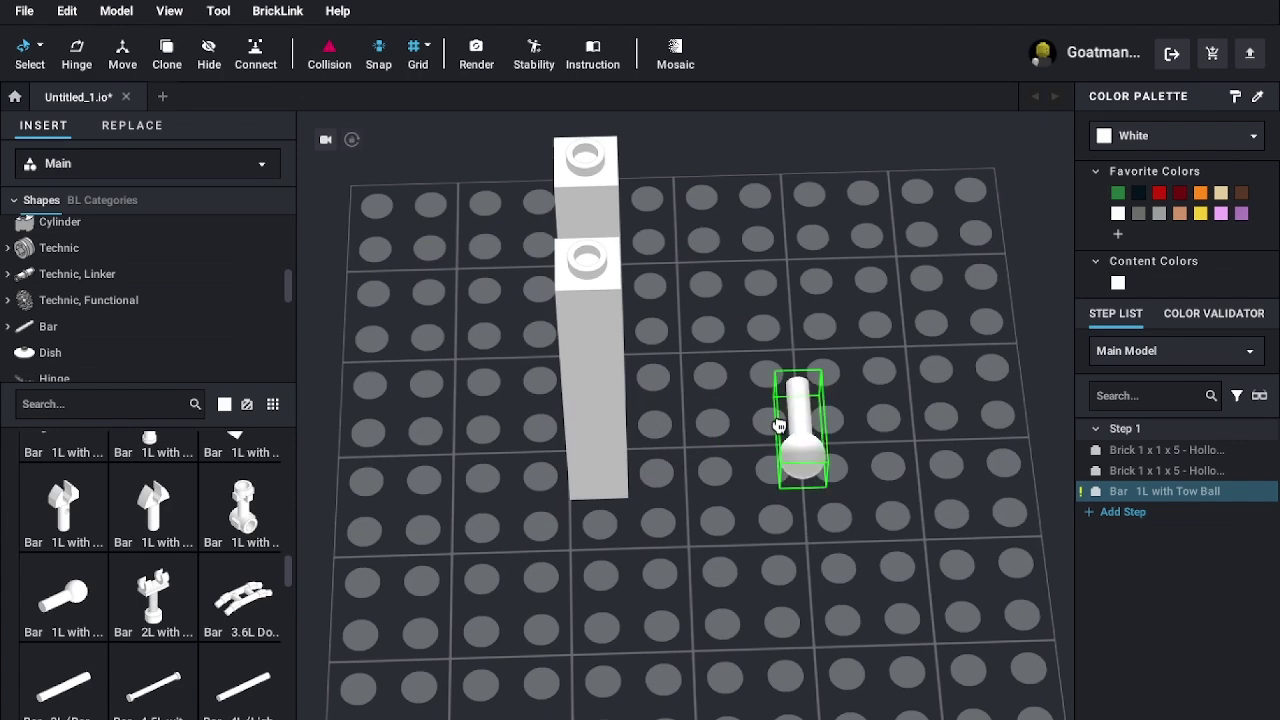
pyautogui.moveTo(779, 426); pyautogui.dragTo(584, 226)
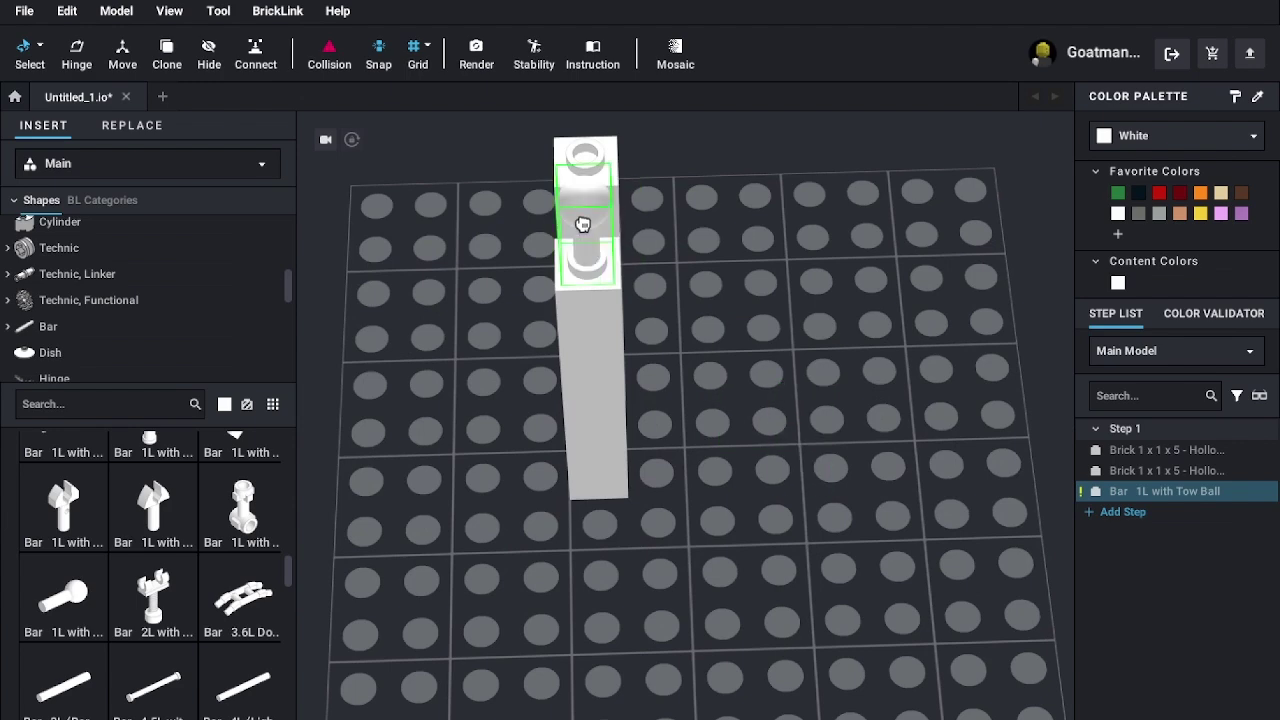
pyautogui.hotkey('ctrl', 'v')
pyautogui.moveTo(640, 262); pyautogui.dragTo(832, 263, button='right')
pyautogui.scroll(-2, 817, 274)
pyautogui.press('Escape')
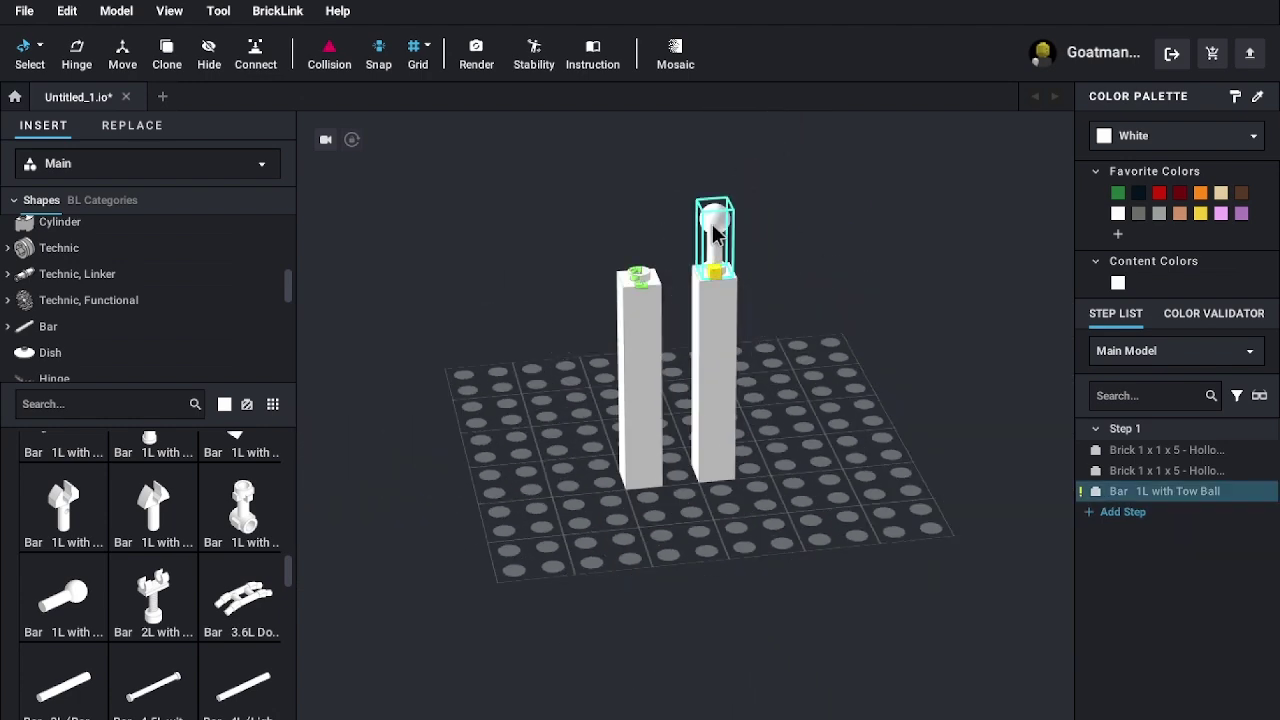
pyautogui.press('Delete')
# - Place a single Bar 3L (Bar Arrow) upright in the hollow stud on top of one column
pyautogui.scroll(5, 85, 622)
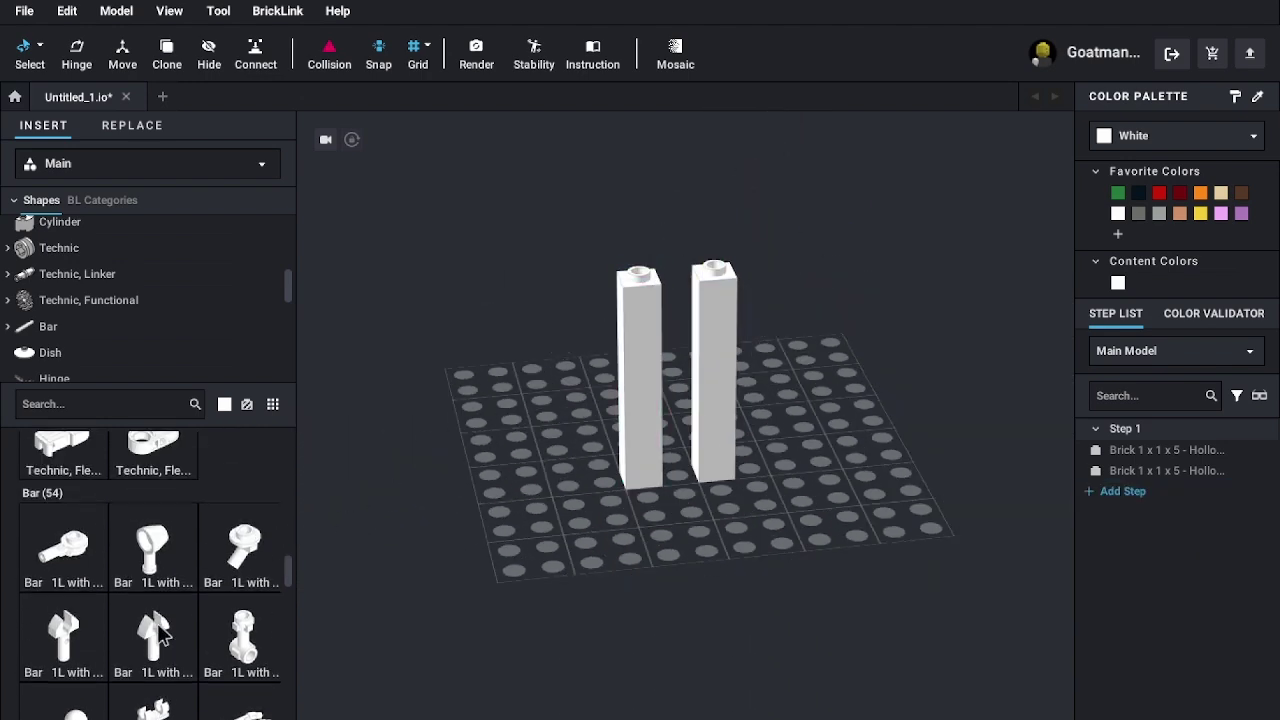
pyautogui.scroll(-6, 135, 596)
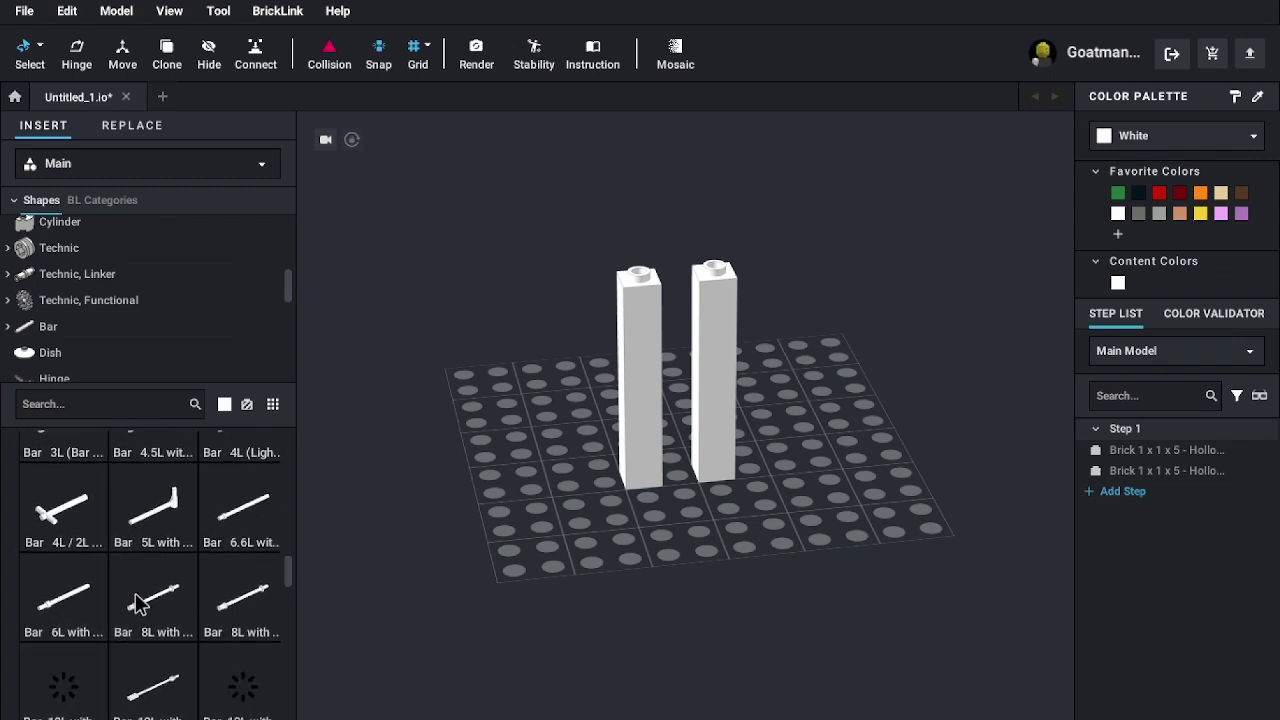
pyautogui.scroll(5, 137, 603)
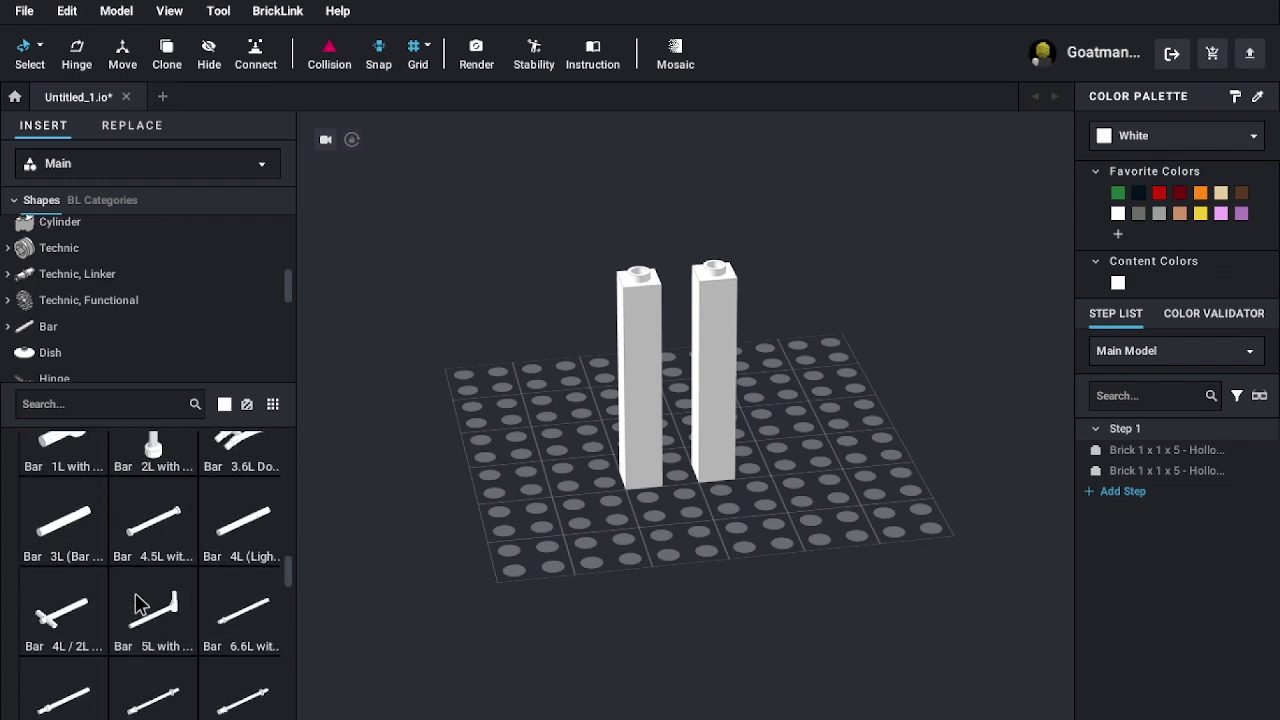
pyautogui.moveTo(53, 650); pyautogui.dragTo(500, 484)
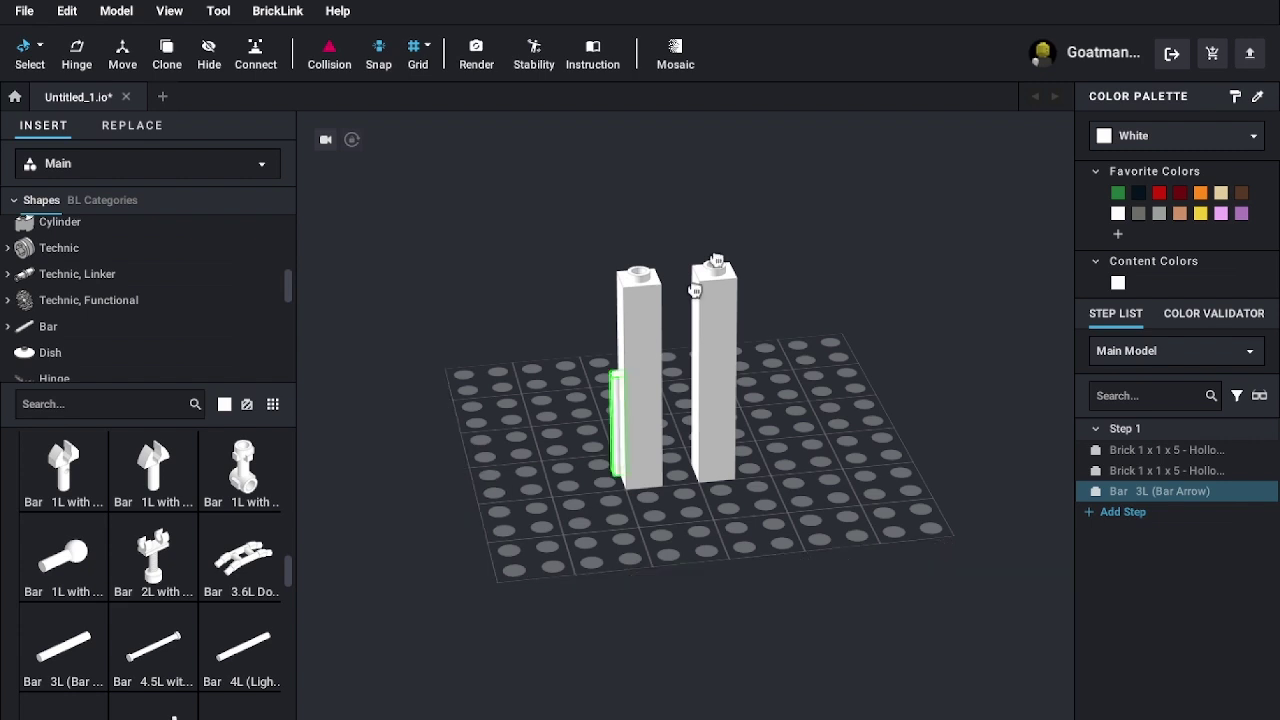
pyautogui.click(718, 221)
pyautogui.moveTo(880, 386); pyautogui.dragTo(873, 356, button='right')
pyautogui.scroll(-2, 873, 357)
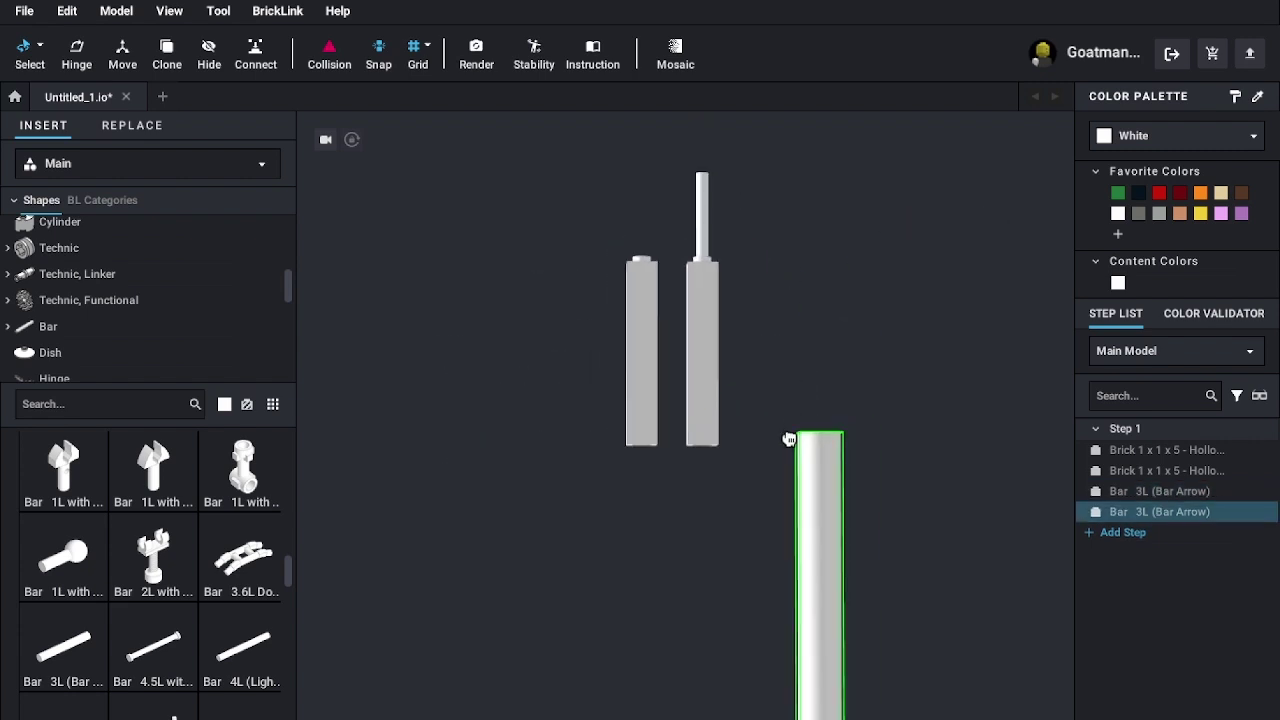
pyautogui.press('Escape')
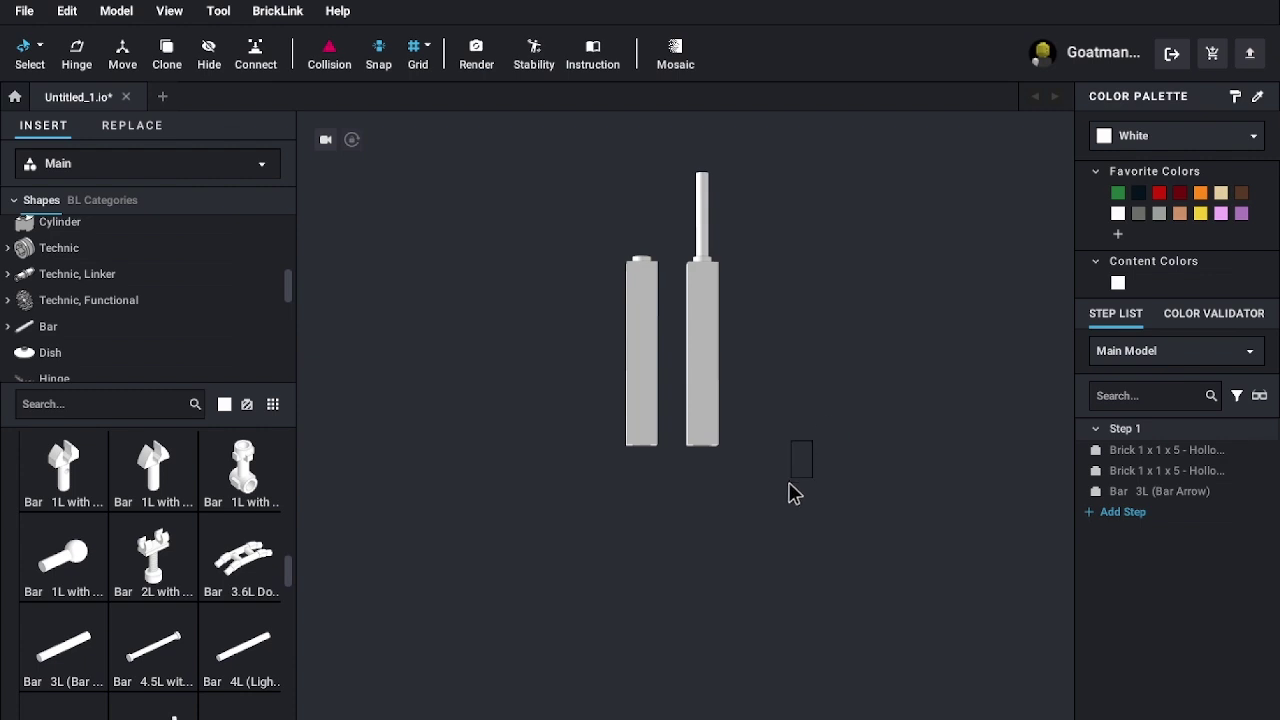
# - Delete the 3L bar standing on top of the column
pyautogui.moveTo(760, 457); pyautogui.dragTo(683, 218, button='right')
pyautogui.click(757, 248)
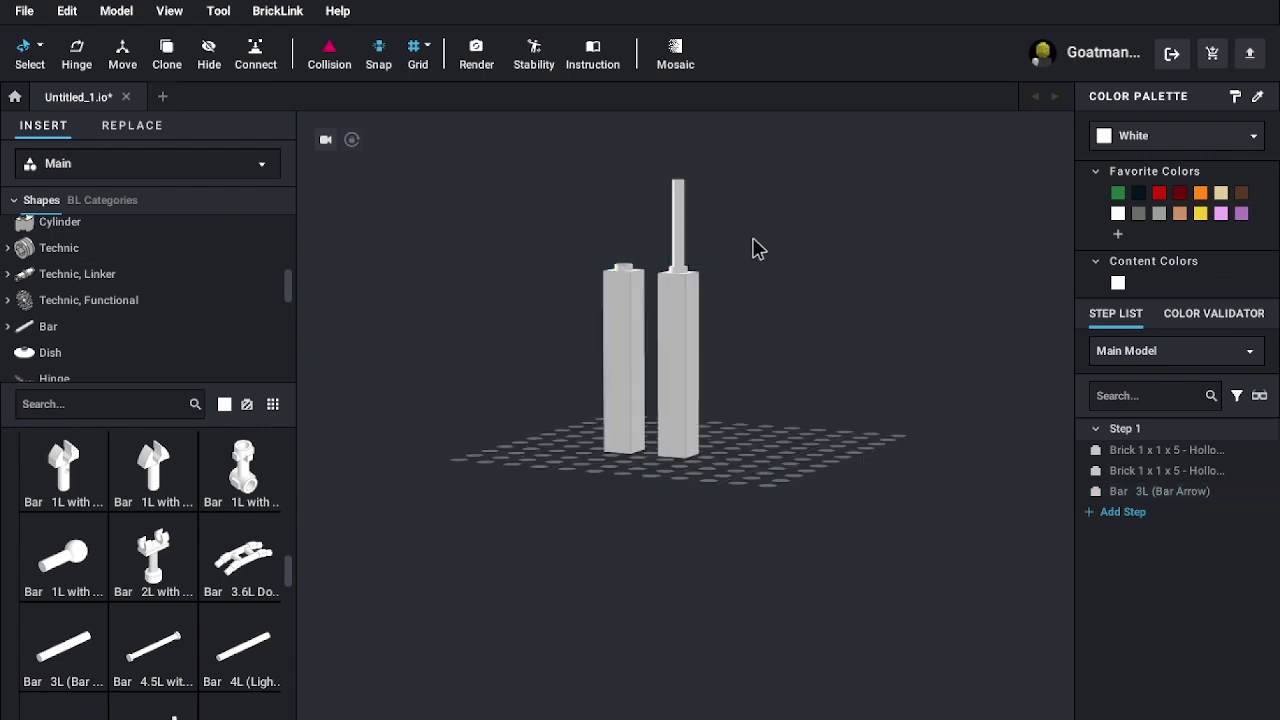
pyautogui.press('Delete')
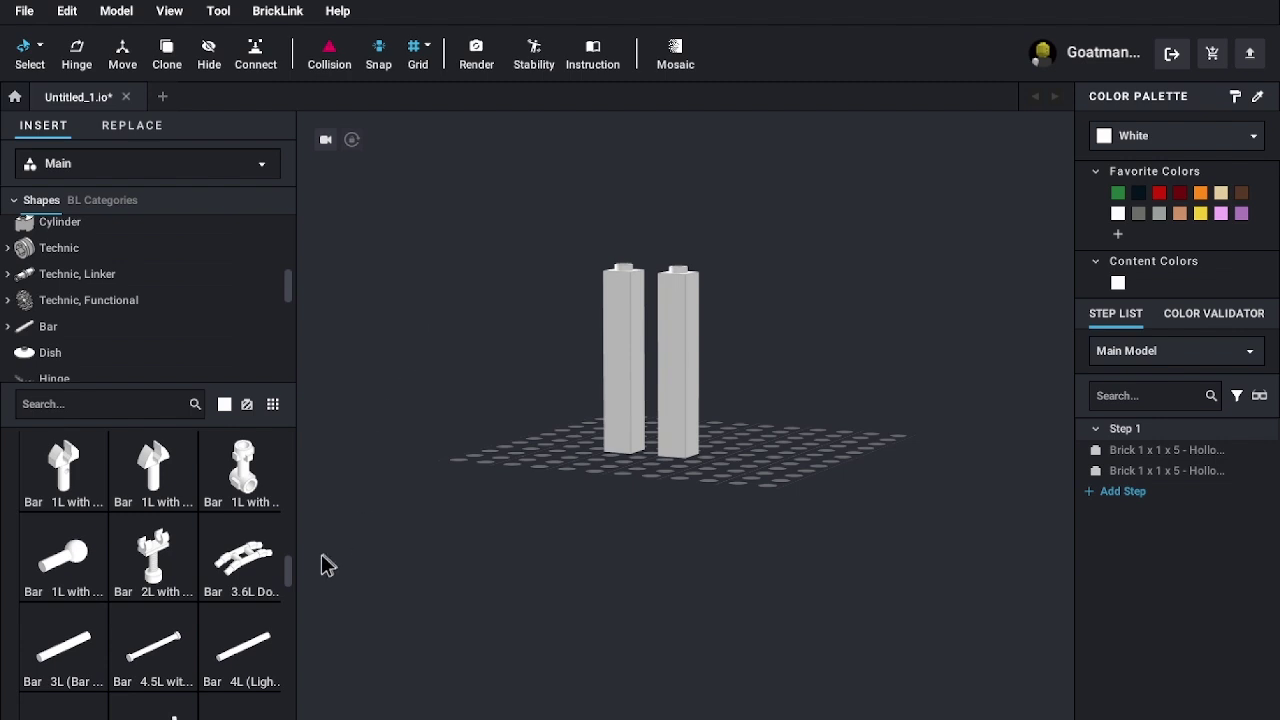
# - Place a round 1 x 1 tile with a small raised stem from the Tile, Round category on top of one column
pyautogui.scroll(-5, 210, 555)
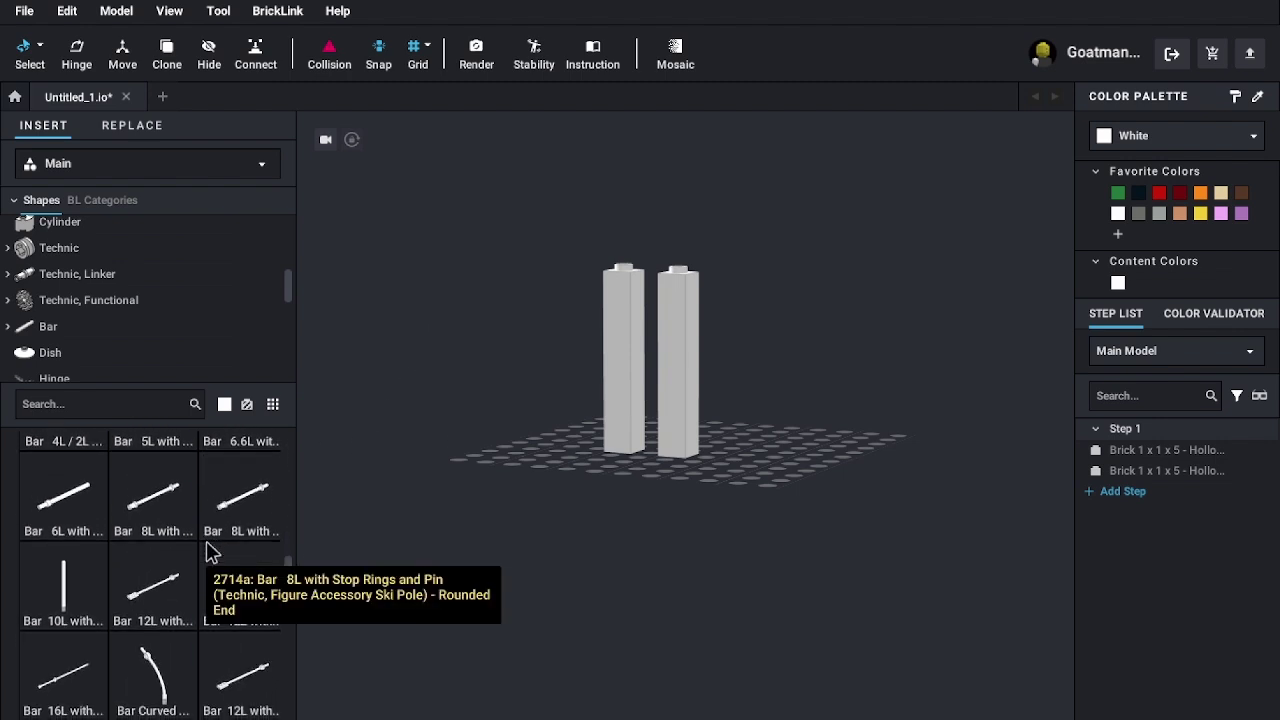
pyautogui.click(94, 326)
pyautogui.scroll(3, 152, 278)
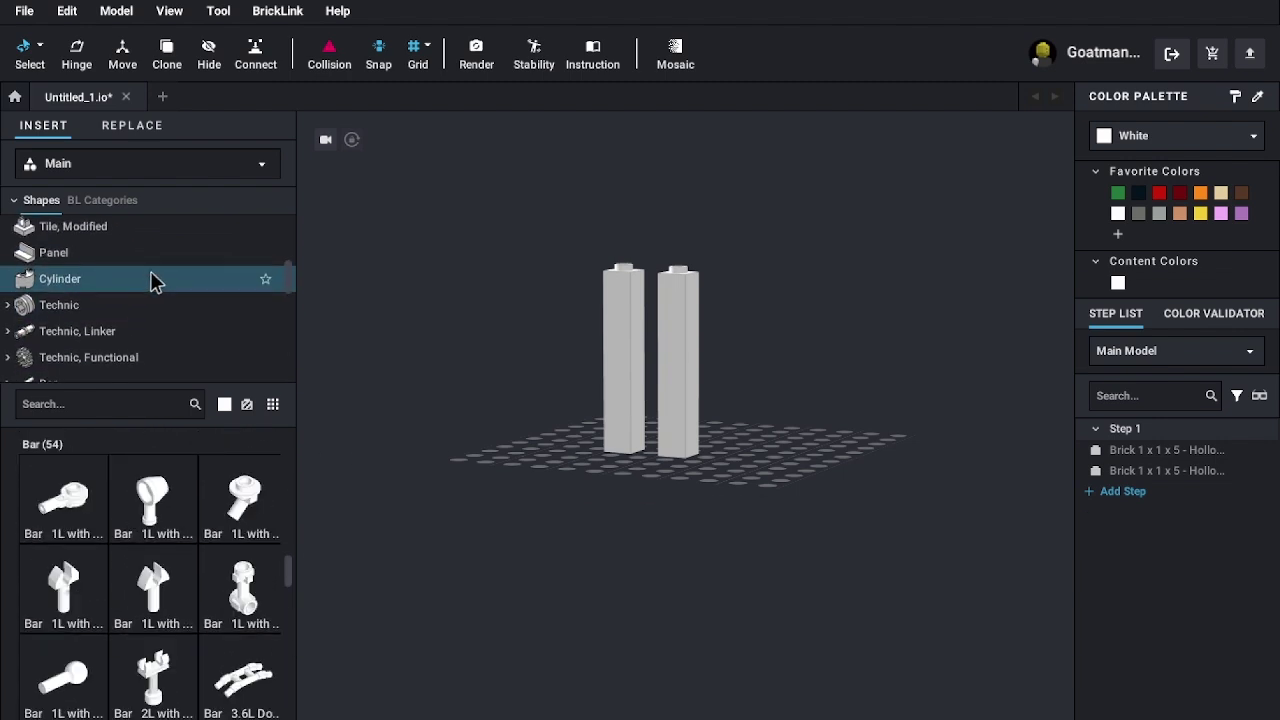
pyautogui.scroll(3, 150, 284)
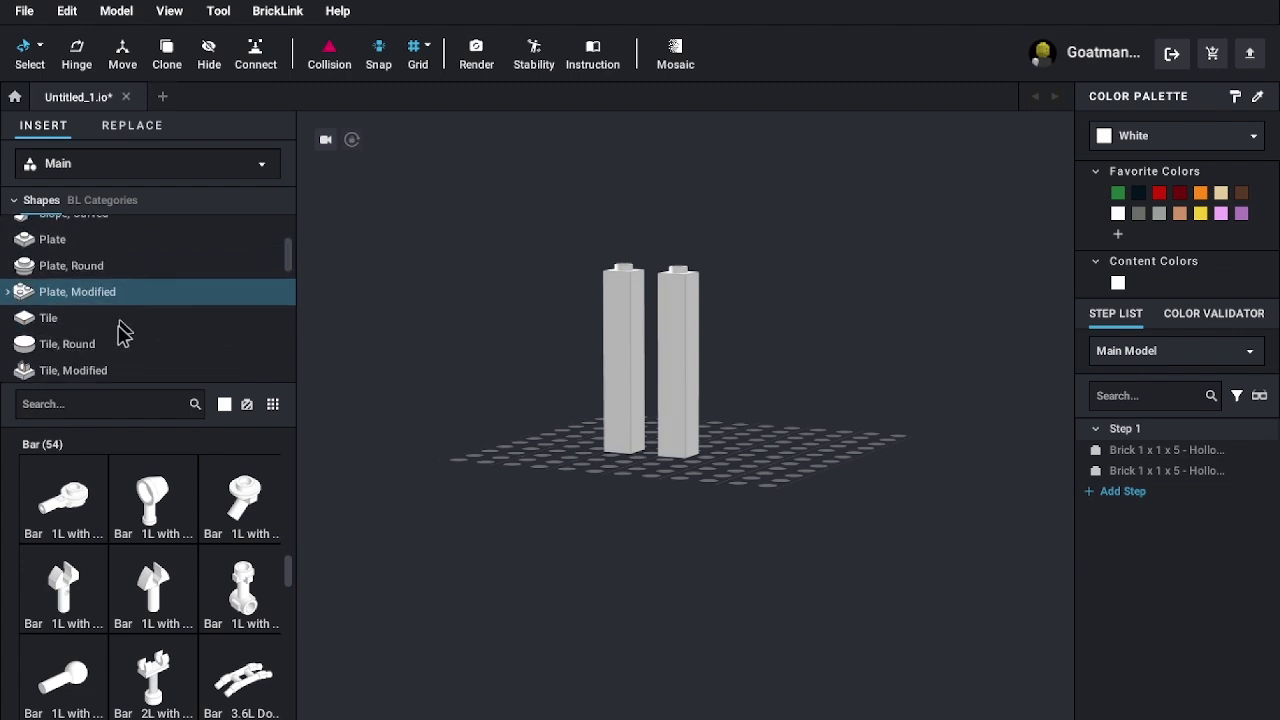
pyautogui.click(97, 344)
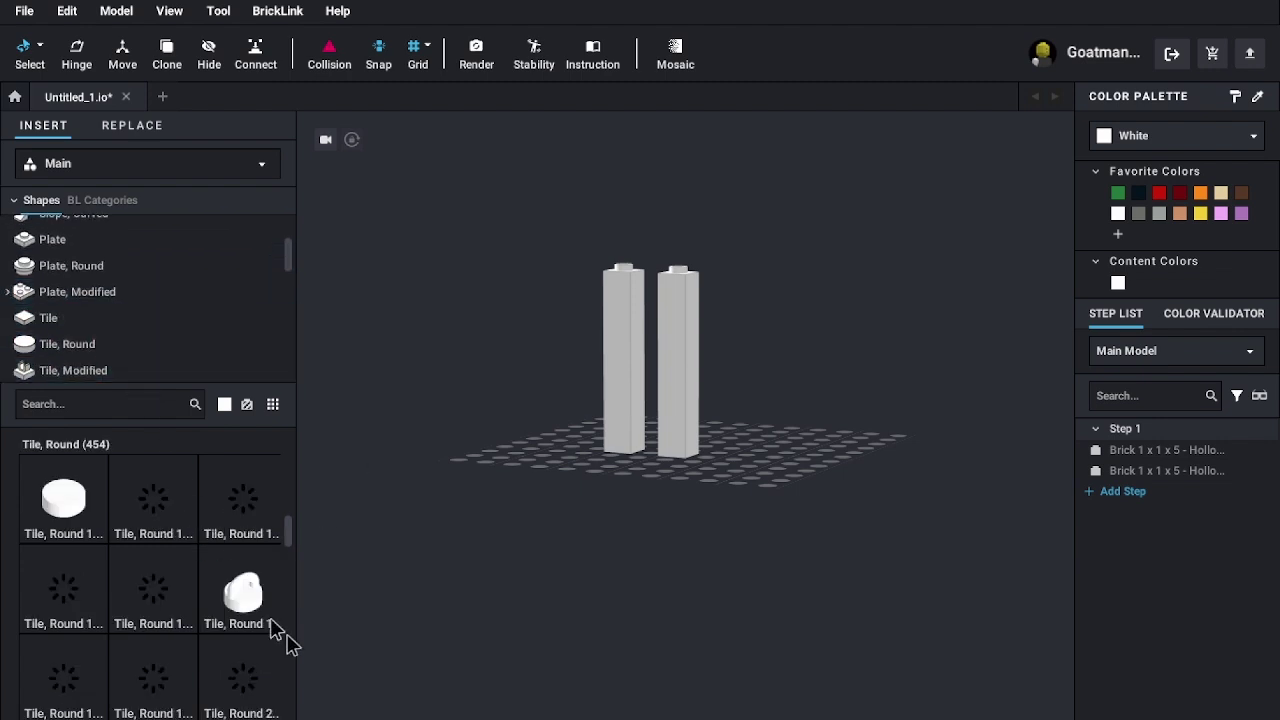
pyautogui.moveTo(478, 443); pyautogui.dragTo(678, 289)
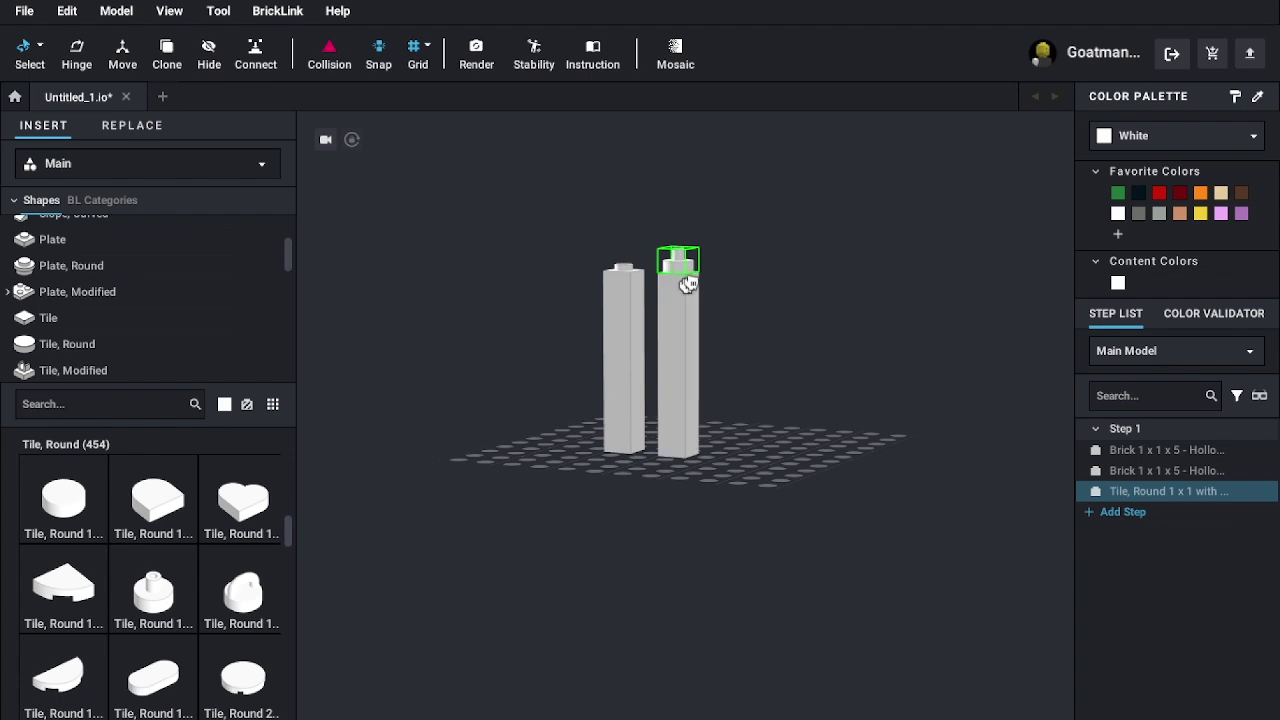
pyautogui.click(694, 270)
pyautogui.press('Escape')
# - Check the round 1 x 1 tile on the column from several angles and delete it
pyautogui.moveTo(940, 436); pyautogui.dragTo(565, 435, button='right')
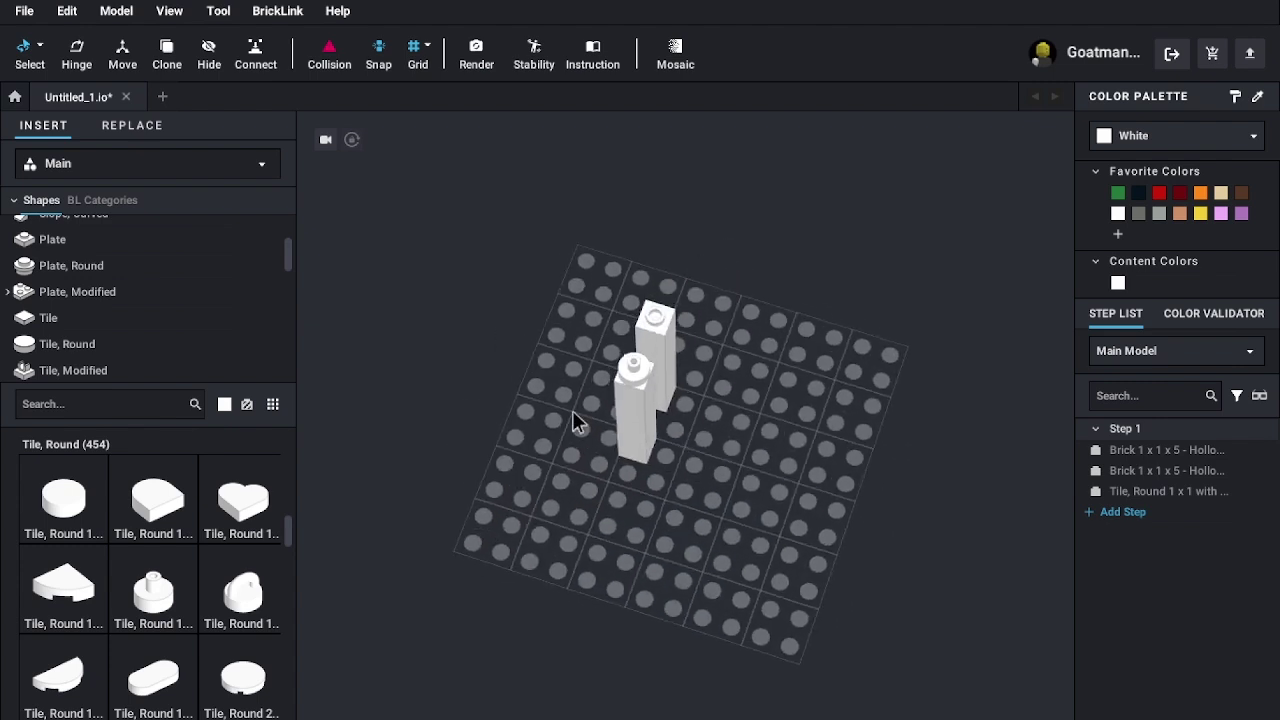
pyautogui.moveTo(766, 392); pyautogui.dragTo(714, 332, button='right')
pyautogui.click(677, 282)
pyautogui.press('Delete')
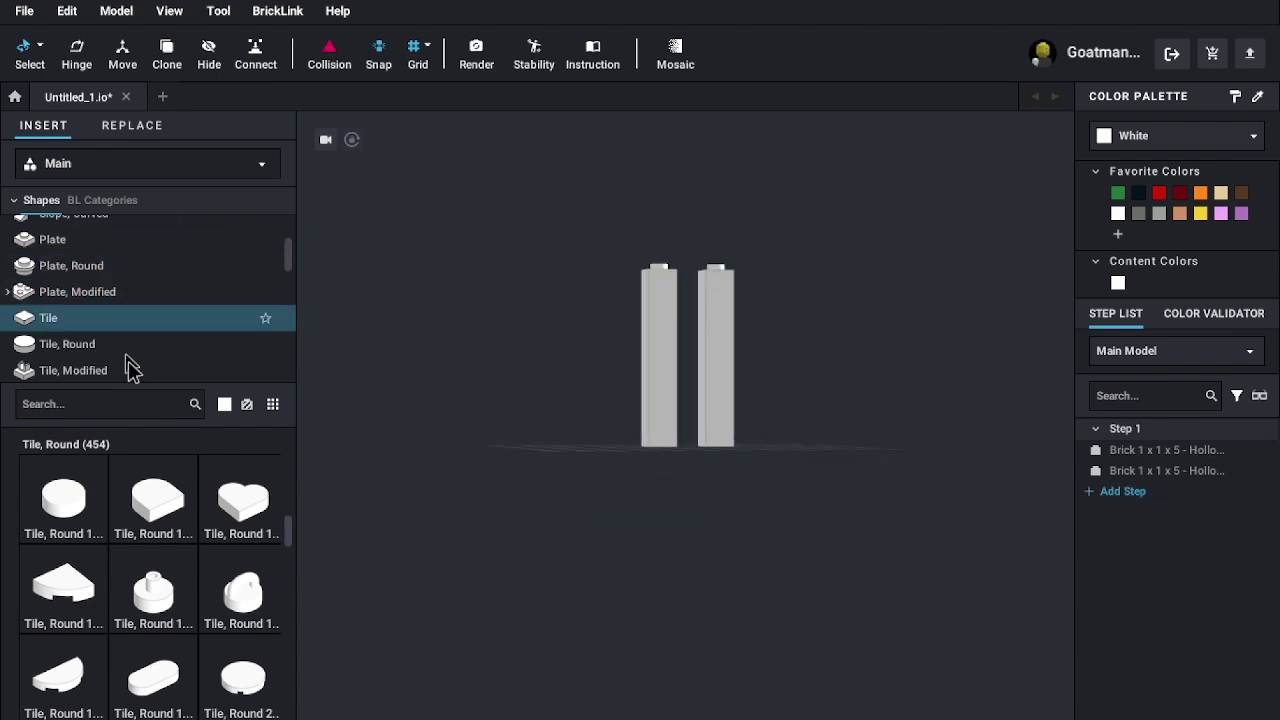
# - Recolor both 1 x 1 x 5 columns Light Gray
pyautogui.moveTo(400, 530); pyautogui.dragTo(520, 566, button='right')
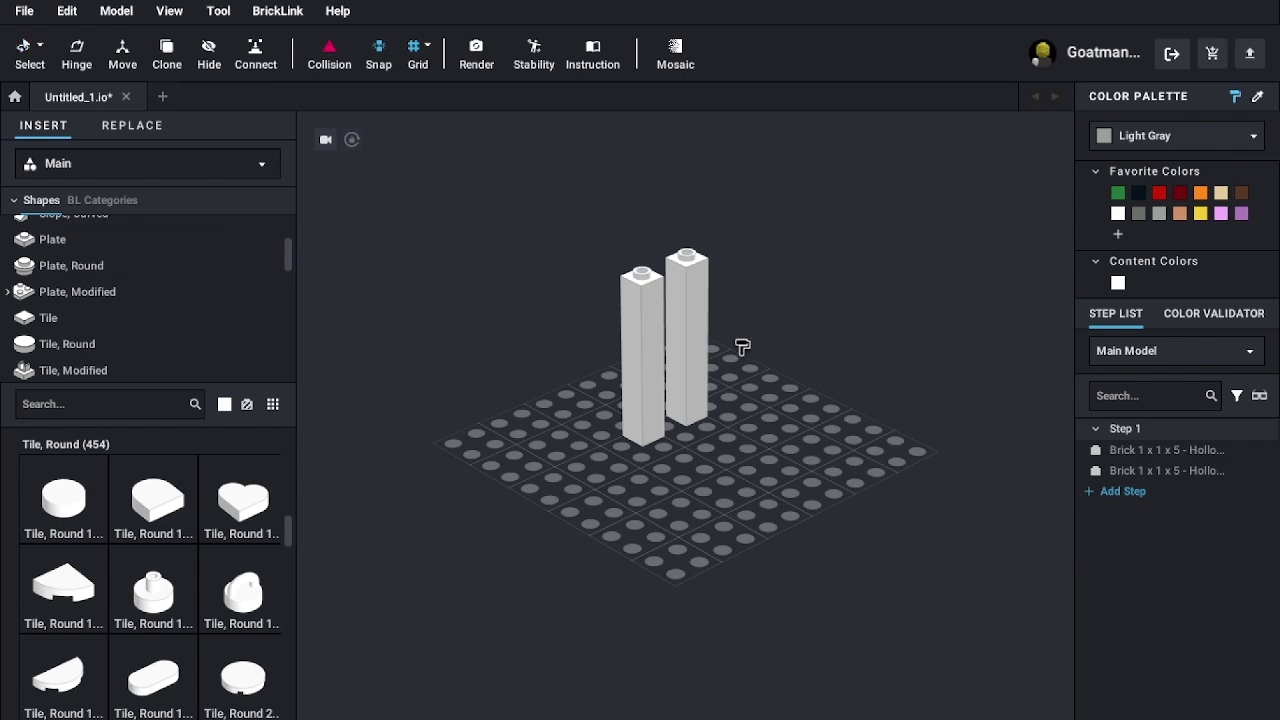
pyautogui.click(680, 355)
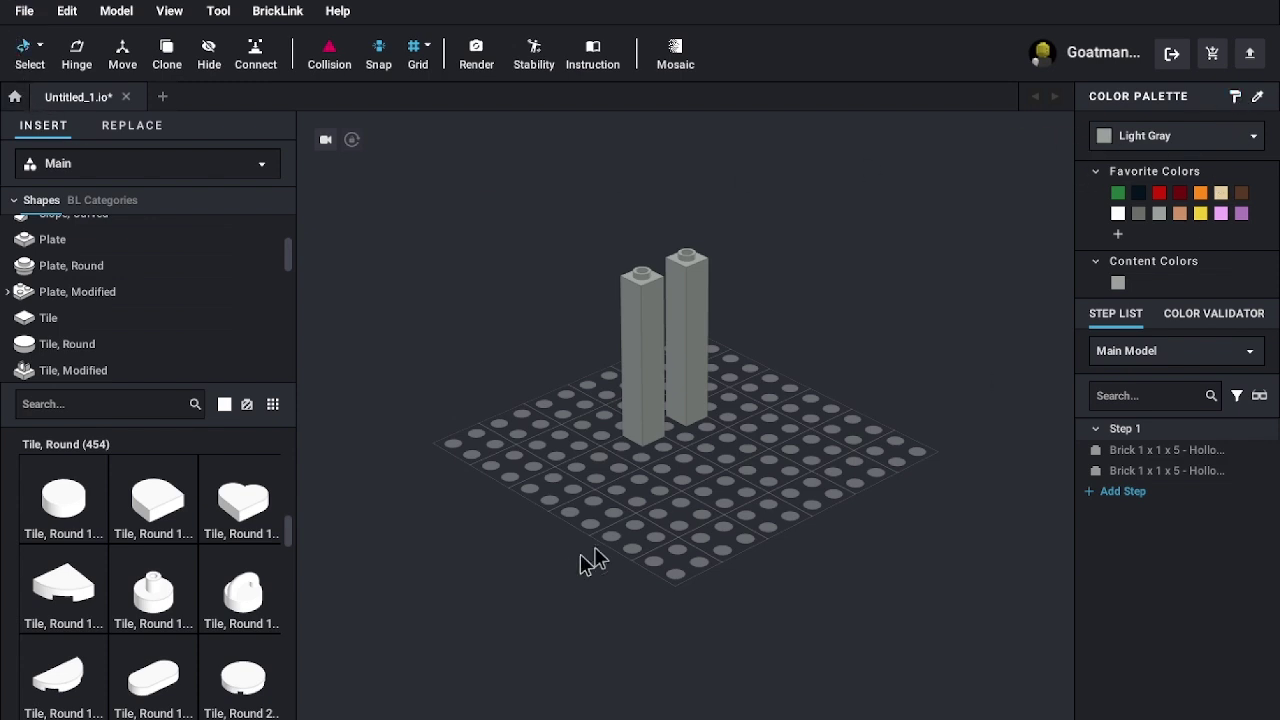
# - Look through the parts in the Plate, Modified category for a piece that suits the columns
pyautogui.scroll(3, 98, 315)
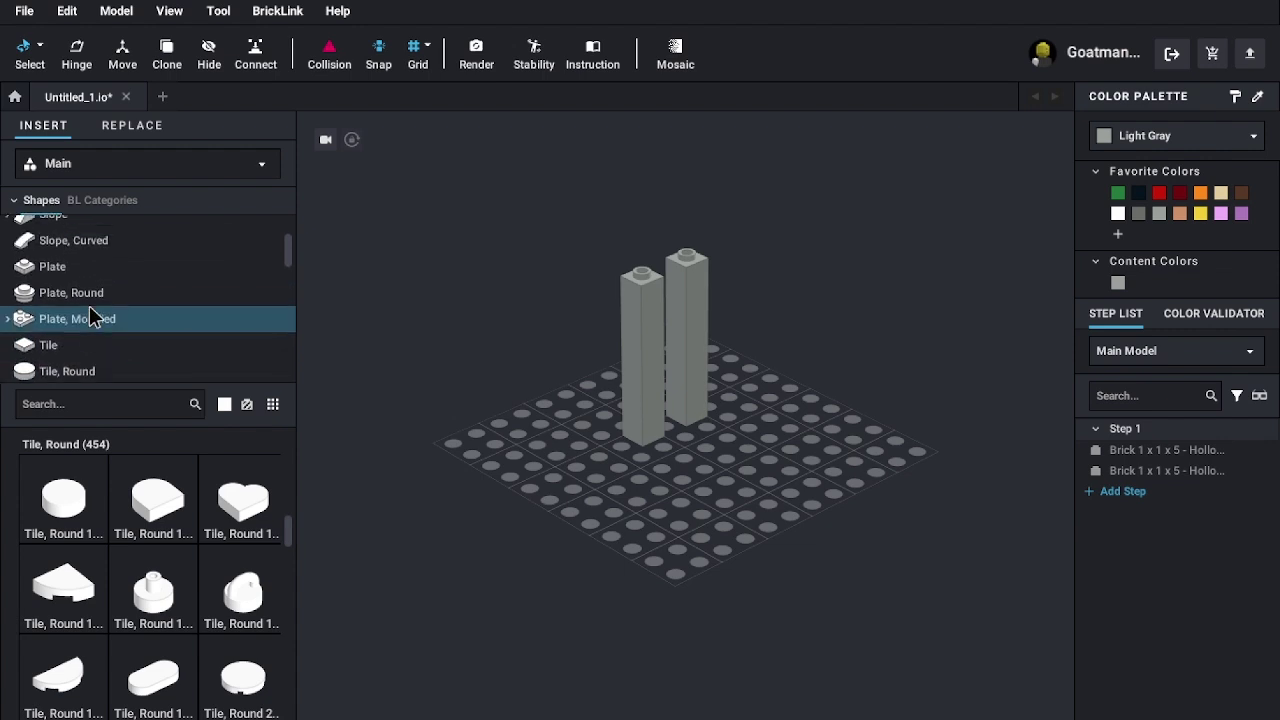
pyautogui.scroll(-4, 90, 330)
pyautogui.click(95, 275)
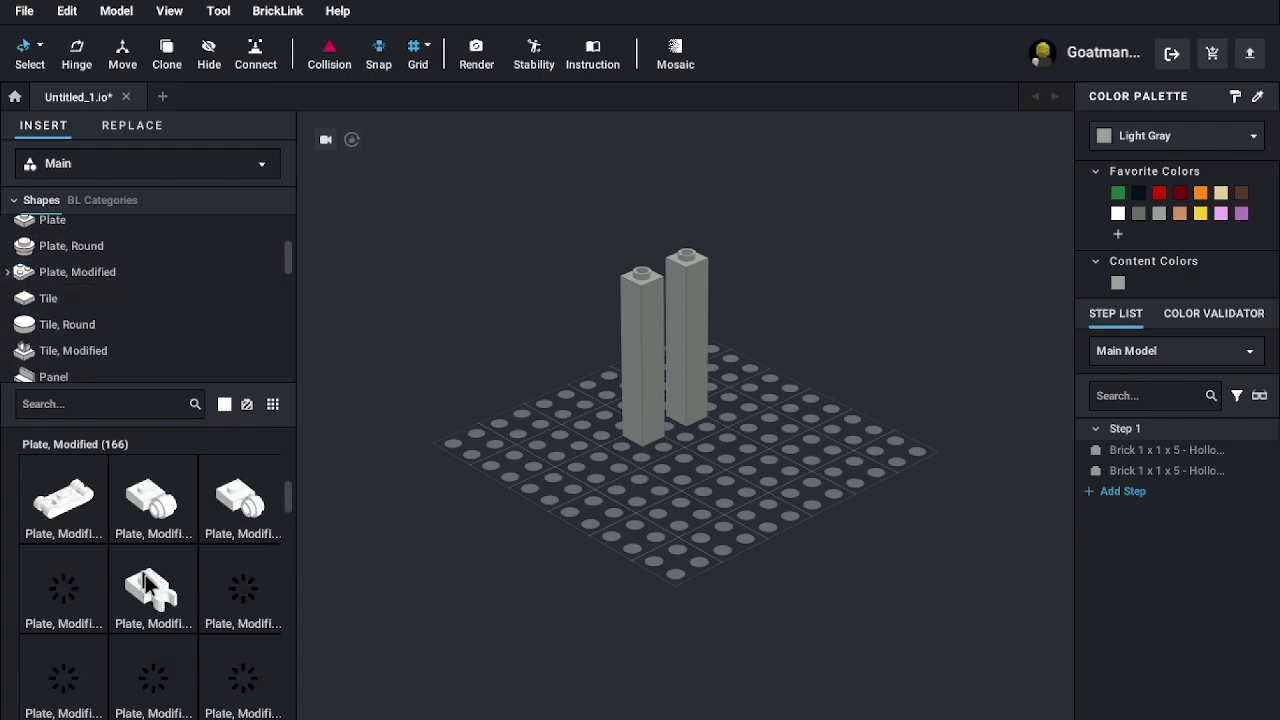
pyautogui.scroll(-1, 222, 632)
pyautogui.scroll(1, 222, 630)
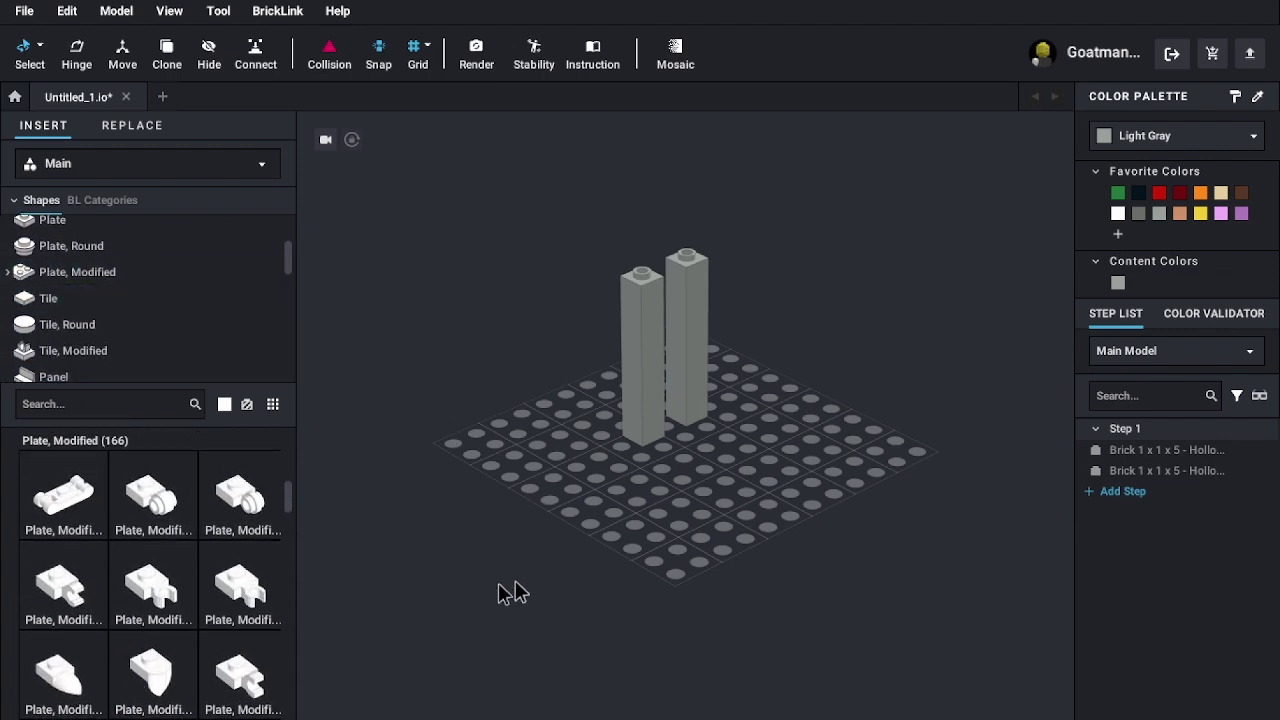
pyautogui.scroll(4, 621, 570)
pyautogui.moveTo(588, 562); pyautogui.dragTo(171, 614, button='right')
pyautogui.scroll(-2, 171, 614)
pyautogui.scroll(2, 171, 617)
pyautogui.scroll(-5, 171, 617)
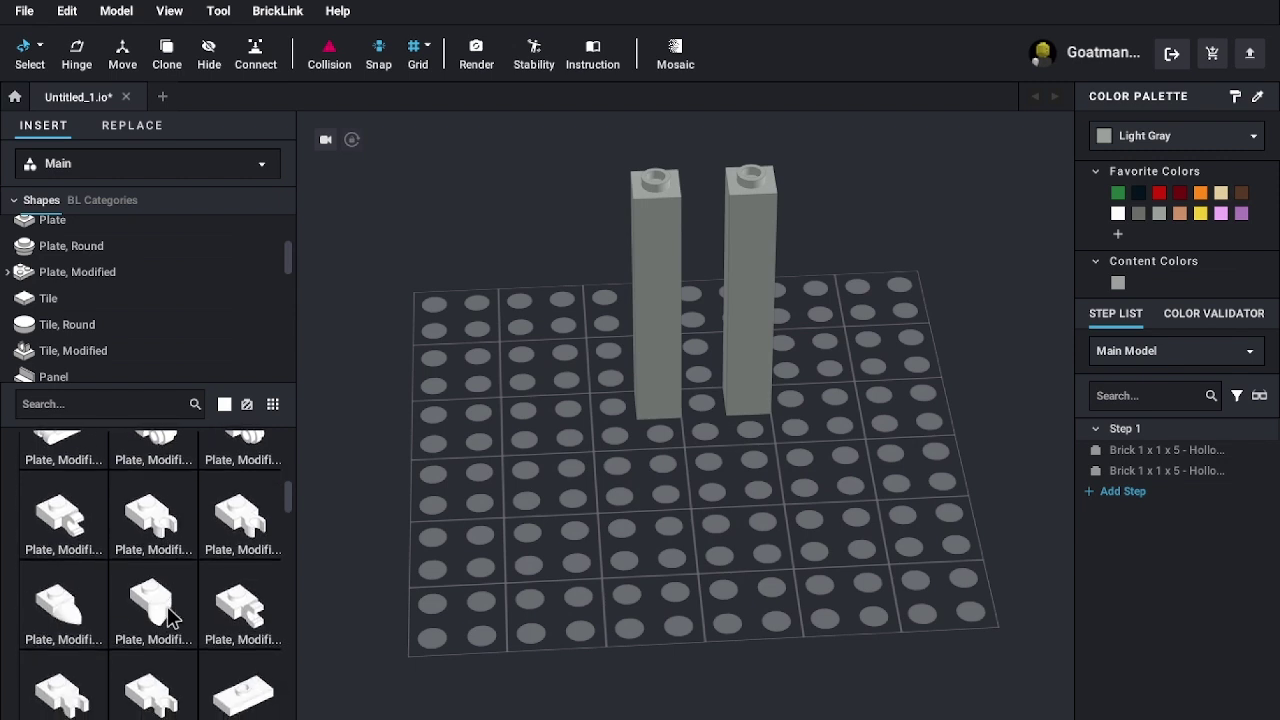
pyautogui.scroll(-3, 171, 614)
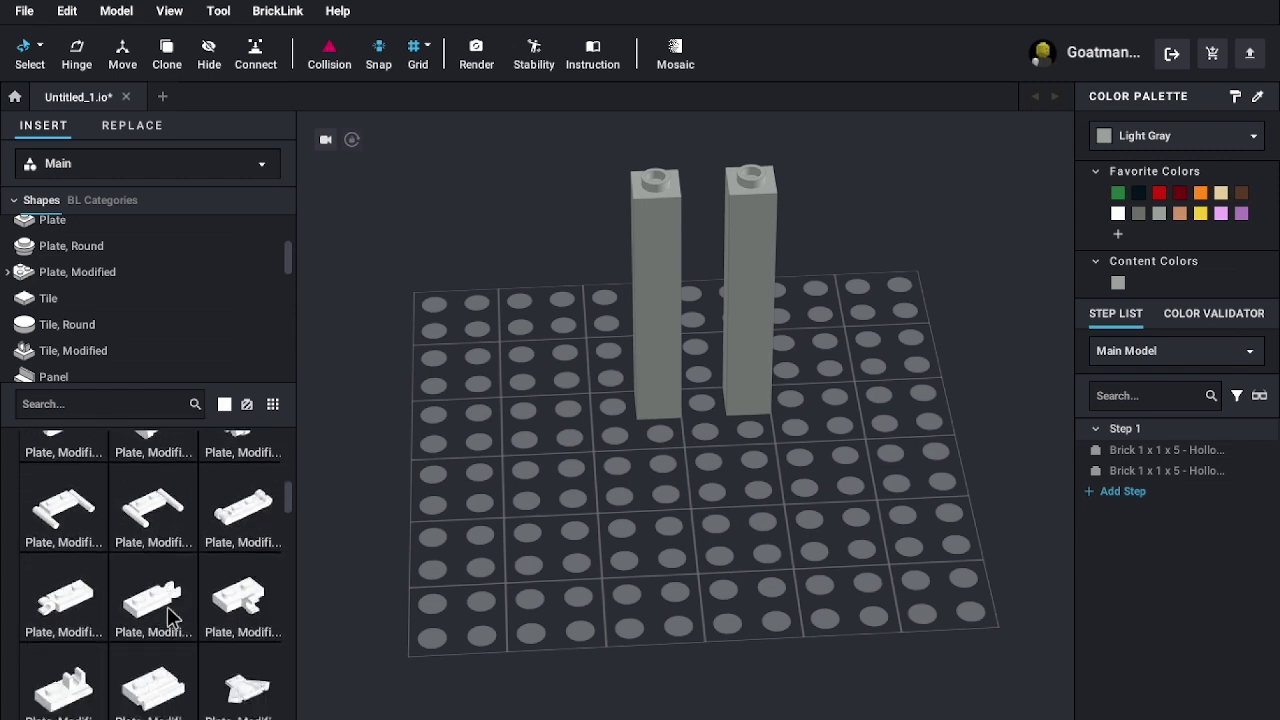
pyautogui.scroll(-3, 171, 614)
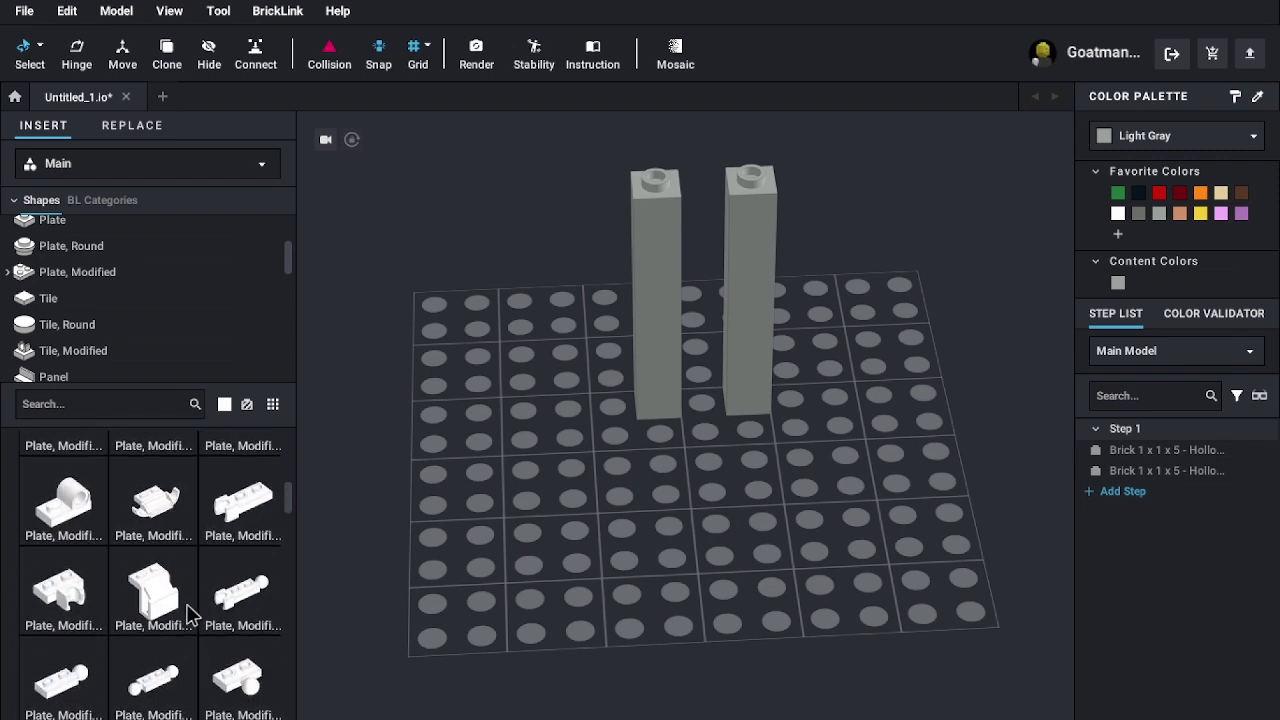
pyautogui.moveTo(228, 458); pyautogui.dragTo(691, 598)
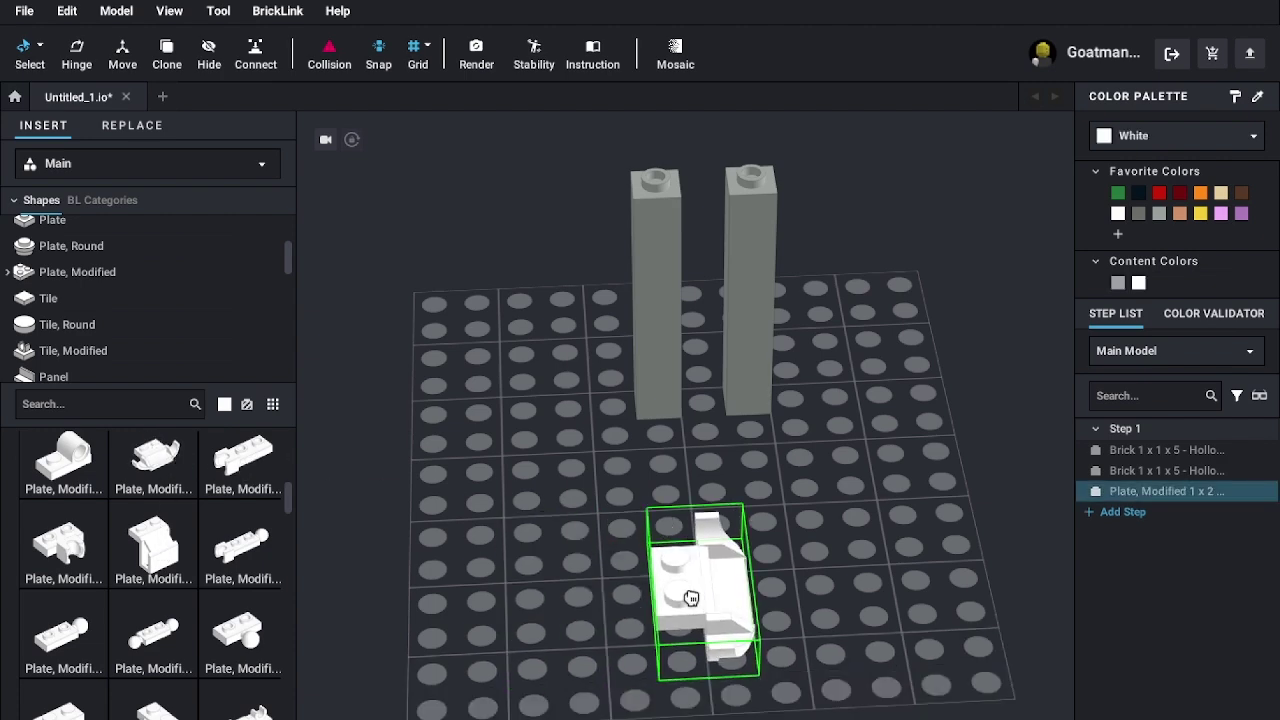
pyautogui.moveTo(637, 592); pyautogui.dragTo(578, 610, button='right')
pyautogui.press('Escape')
pyautogui.moveTo(531, 458); pyautogui.dragTo(576, 460, button='right')
# - Browse further through the Plate, Modified parts and return to the start of that category
pyautogui.scroll(-5, 155, 576)
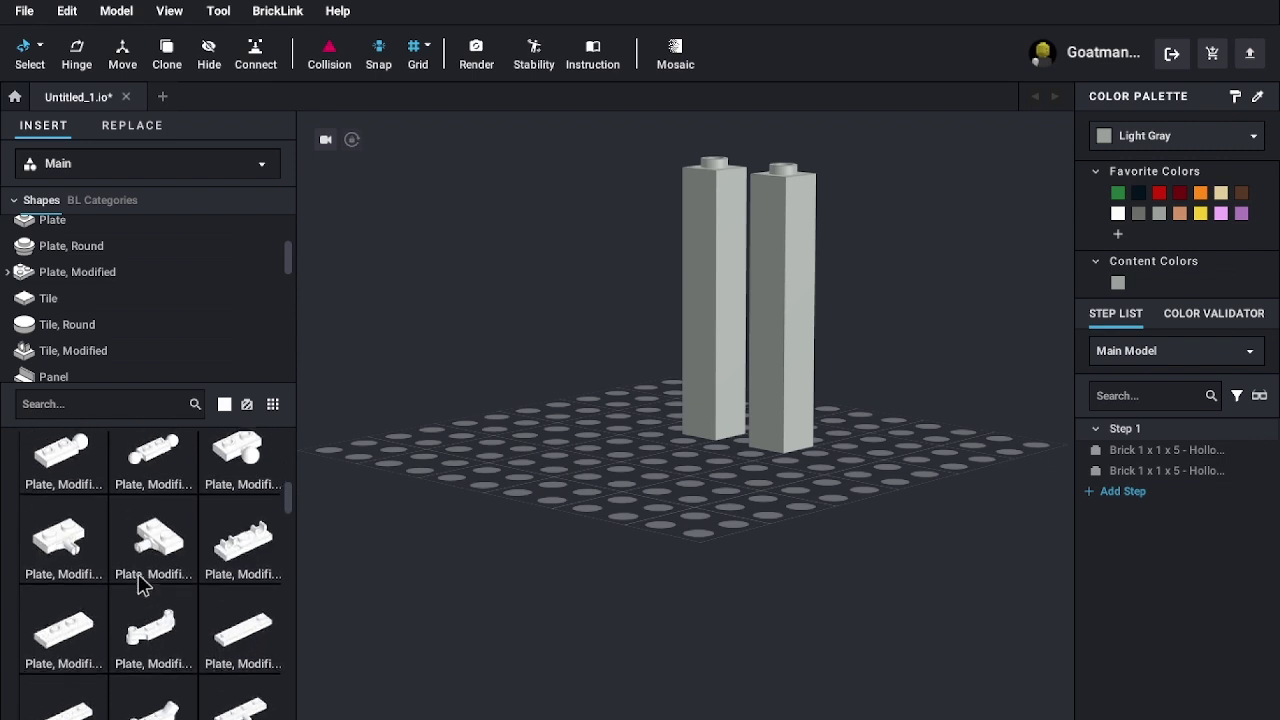
pyautogui.scroll(-5, 143, 586)
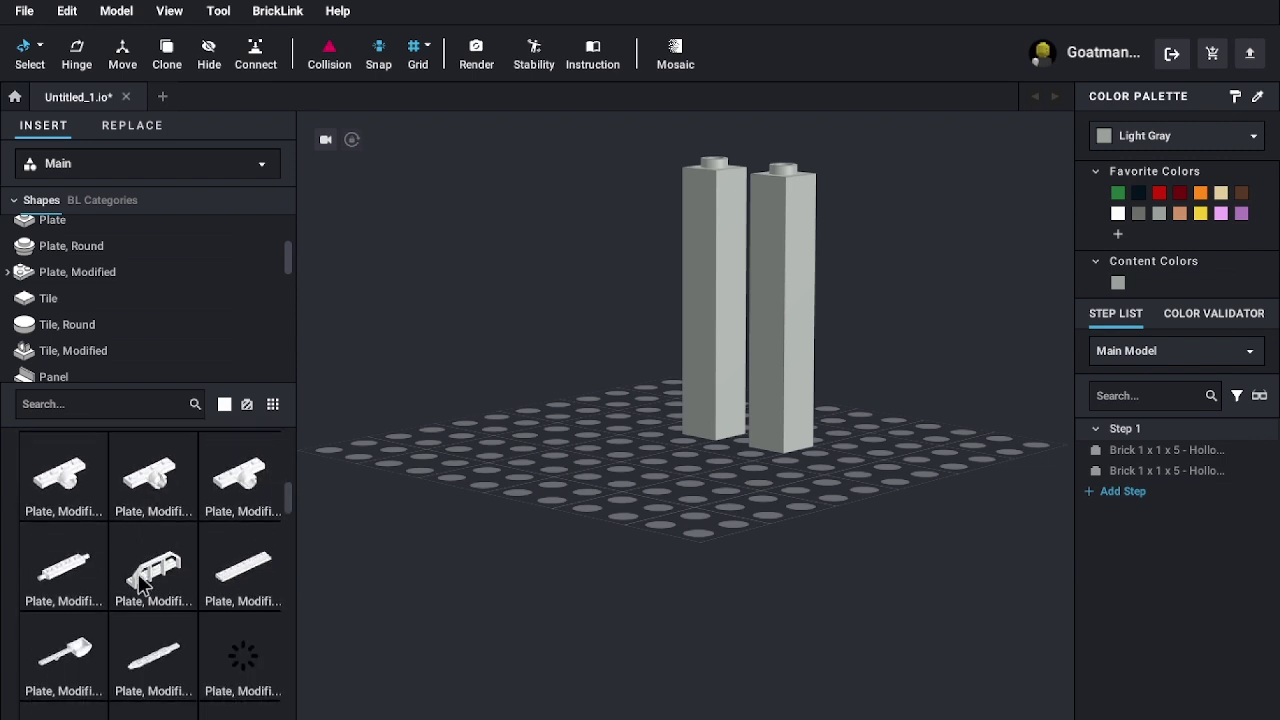
pyautogui.scroll(-5, 140, 586)
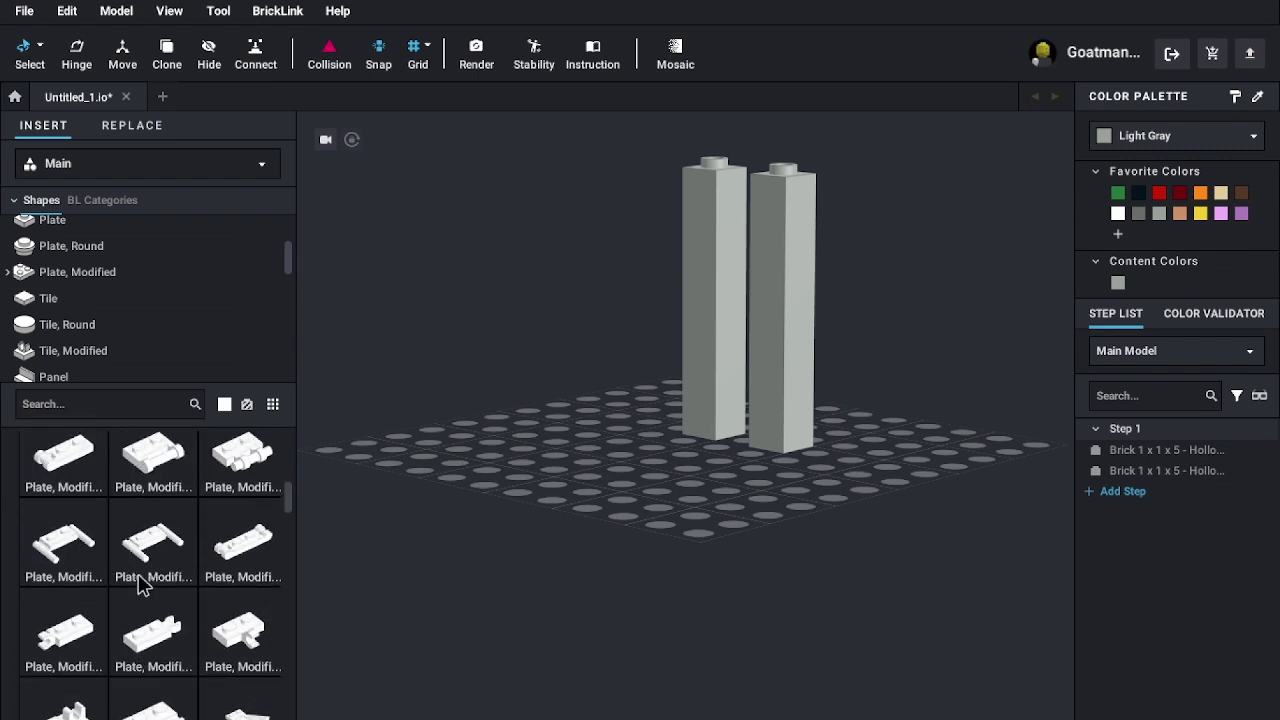
pyautogui.scroll(3, 224, 540)
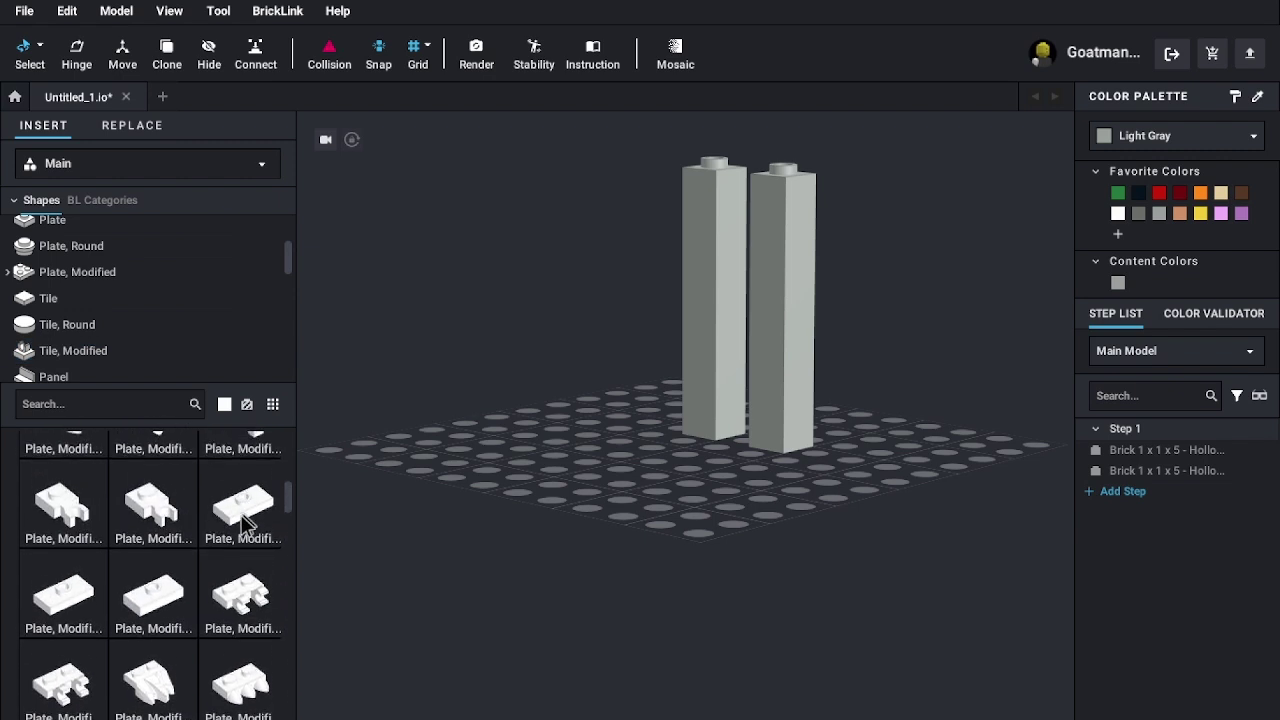
pyautogui.scroll(5, 224, 540)
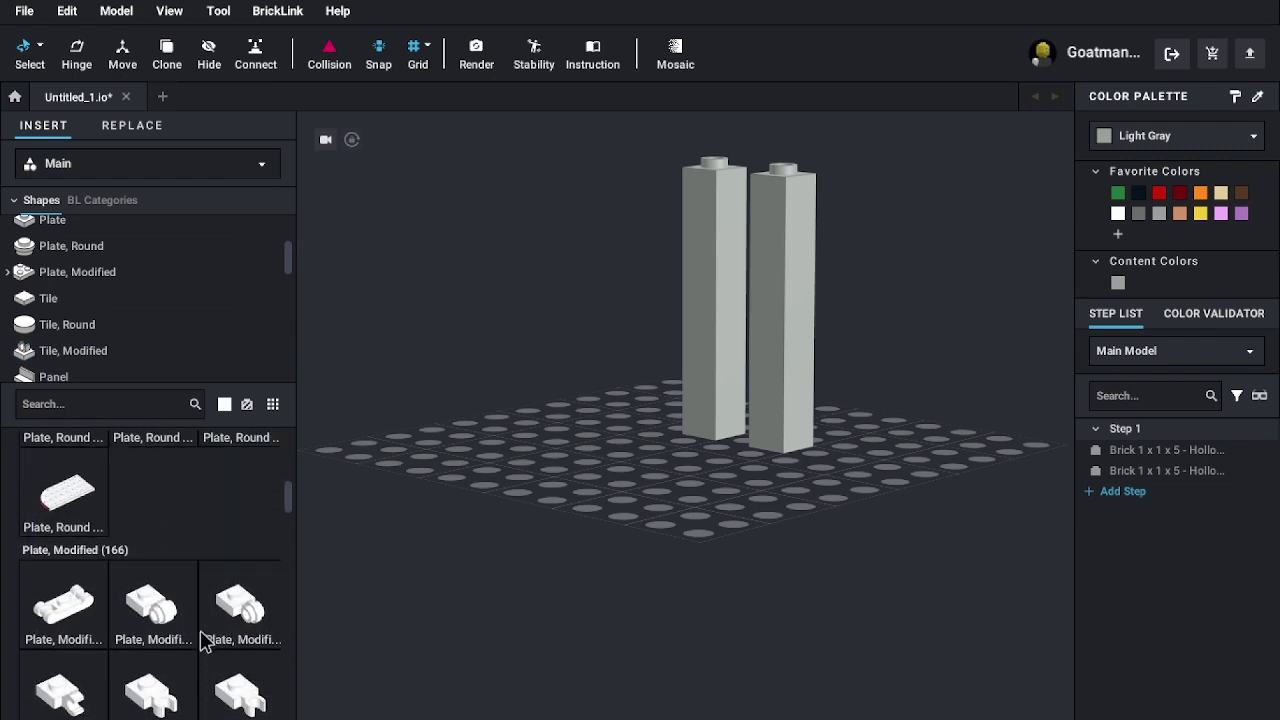
# - Place a left 2 x 2 wedge plate from the Wedge, Plate category on the baseplate in front of the columns
pyautogui.click(78, 272)
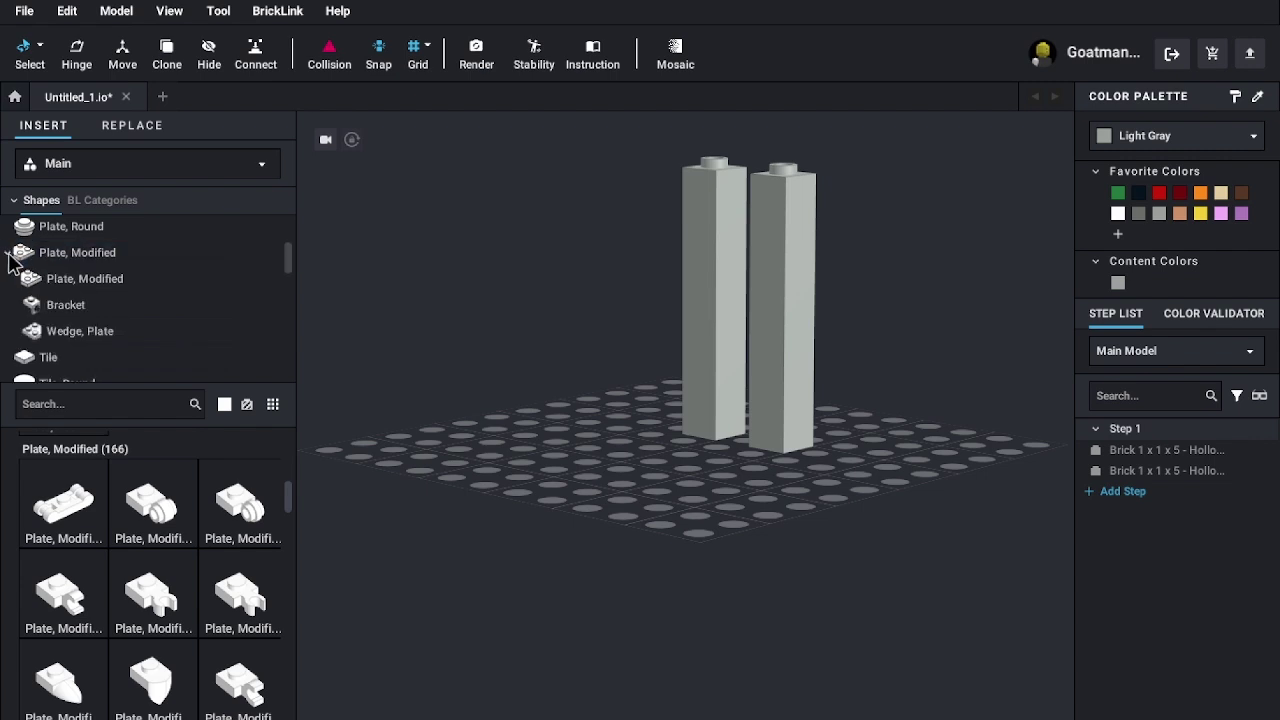
pyautogui.click(97, 333)
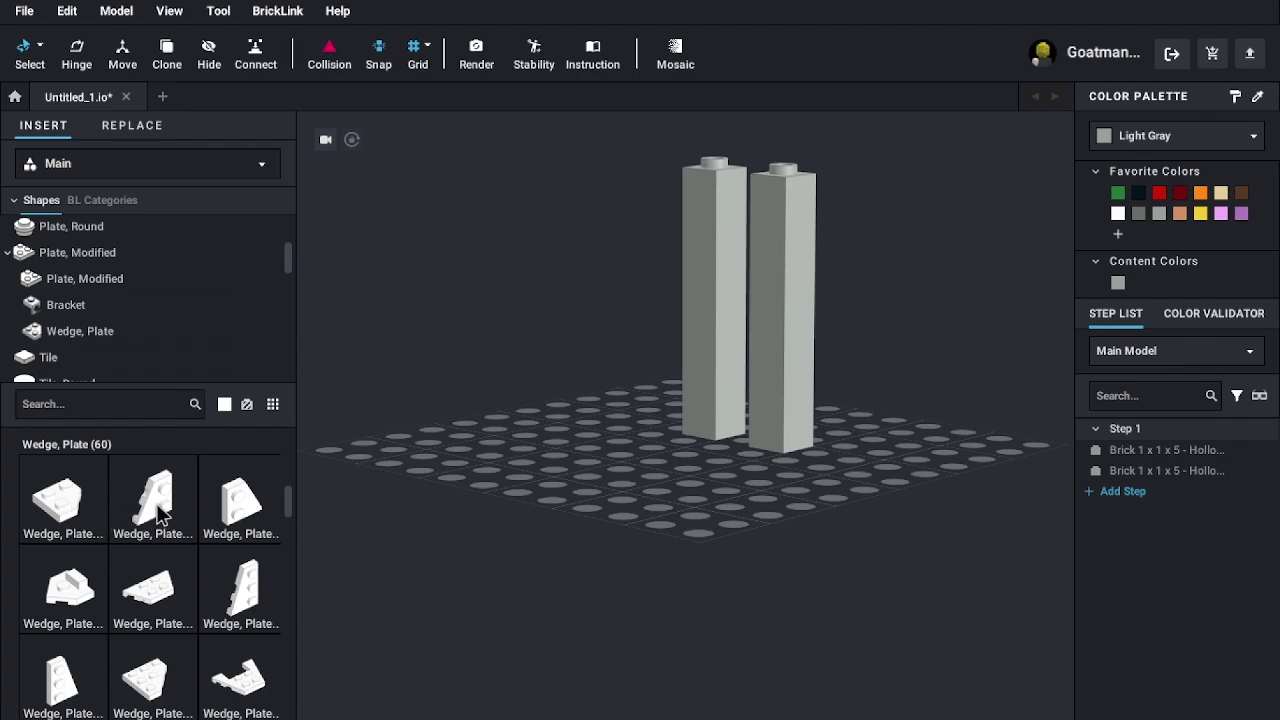
pyautogui.click(230, 508)
pyautogui.moveTo(600, 540); pyautogui.dragTo(671, 566, button='right')
pyautogui.click(788, 535)
pyautogui.moveTo(240, 500); pyautogui.dragTo(283, 495)
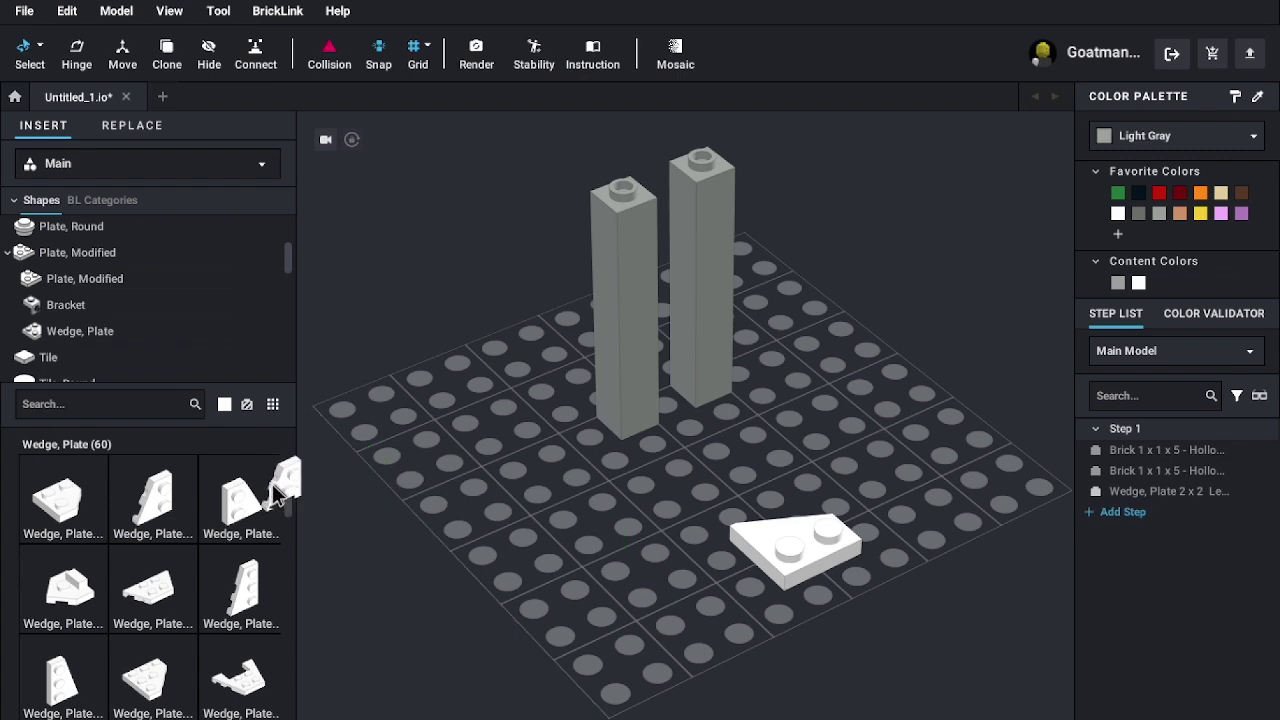
pyautogui.click(128, 491)
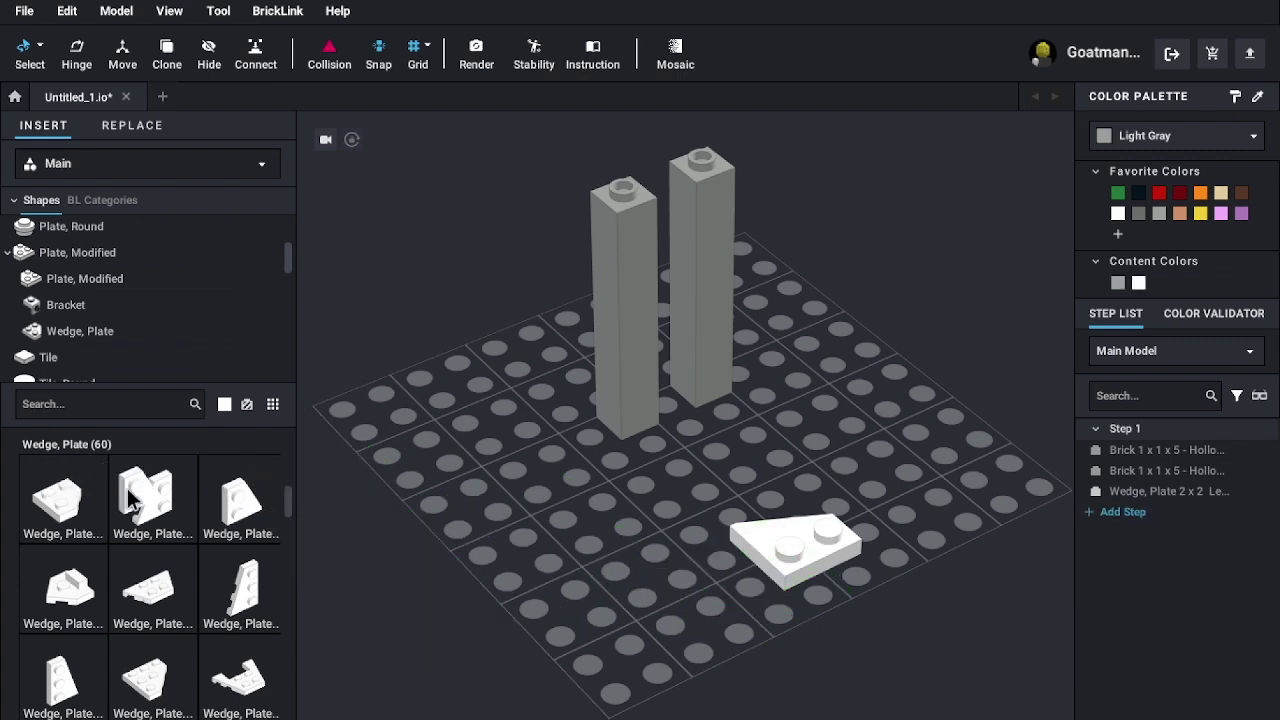
pyautogui.moveTo(674, 566); pyautogui.dragTo(88, 503)
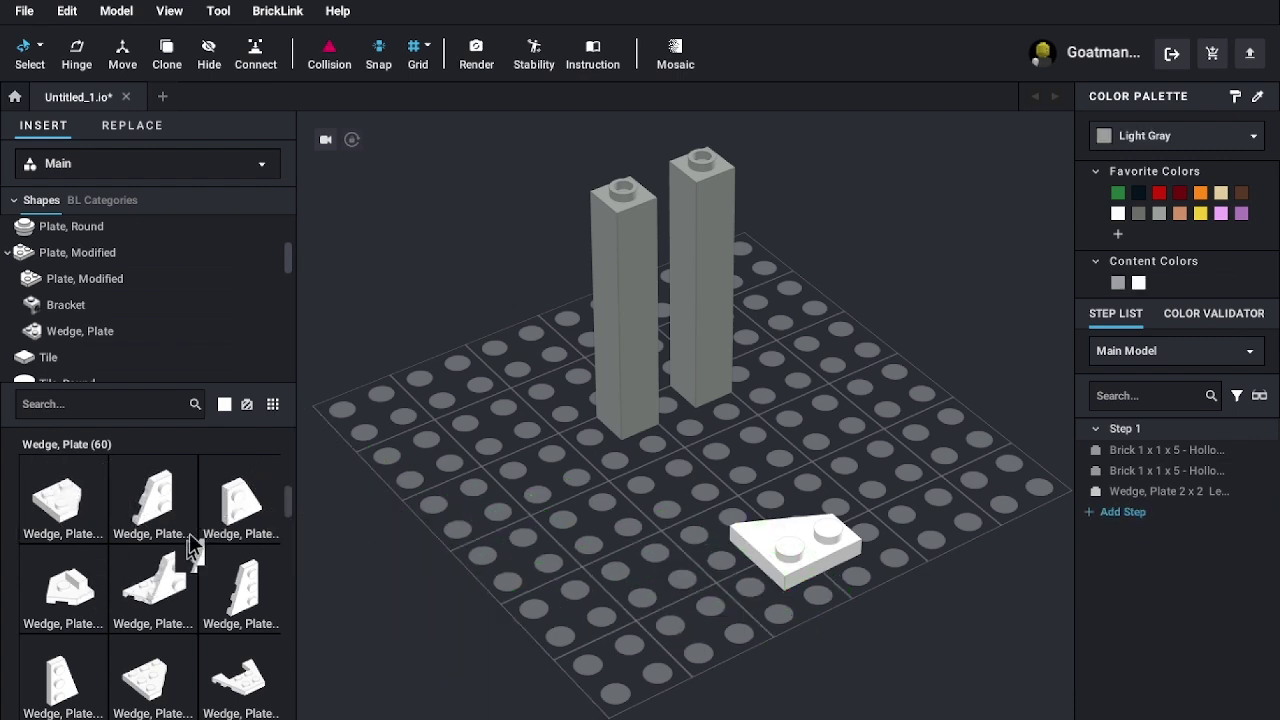
pyautogui.moveTo(449, 550); pyautogui.dragTo(657, 589)
pyautogui.press('Left')
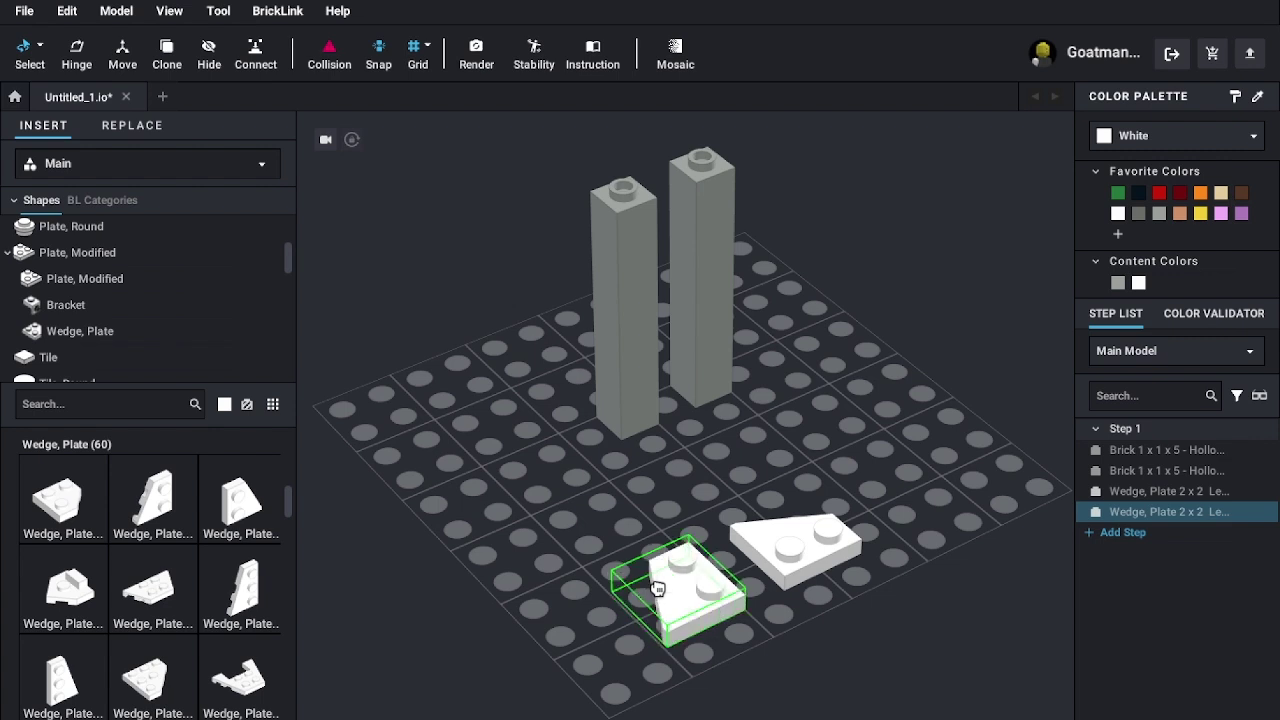
pyautogui.moveTo(700, 584)
pyautogui.mouseDown()
pyautogui.moveTo(726, 583)
pyautogui.moveTo(603, 617)
pyautogui.moveTo(120, 505)
pyautogui.moveTo(679, 608)
pyautogui.moveTo(709, 591)
pyautogui.mouseUp()
pyautogui.press('Escape')
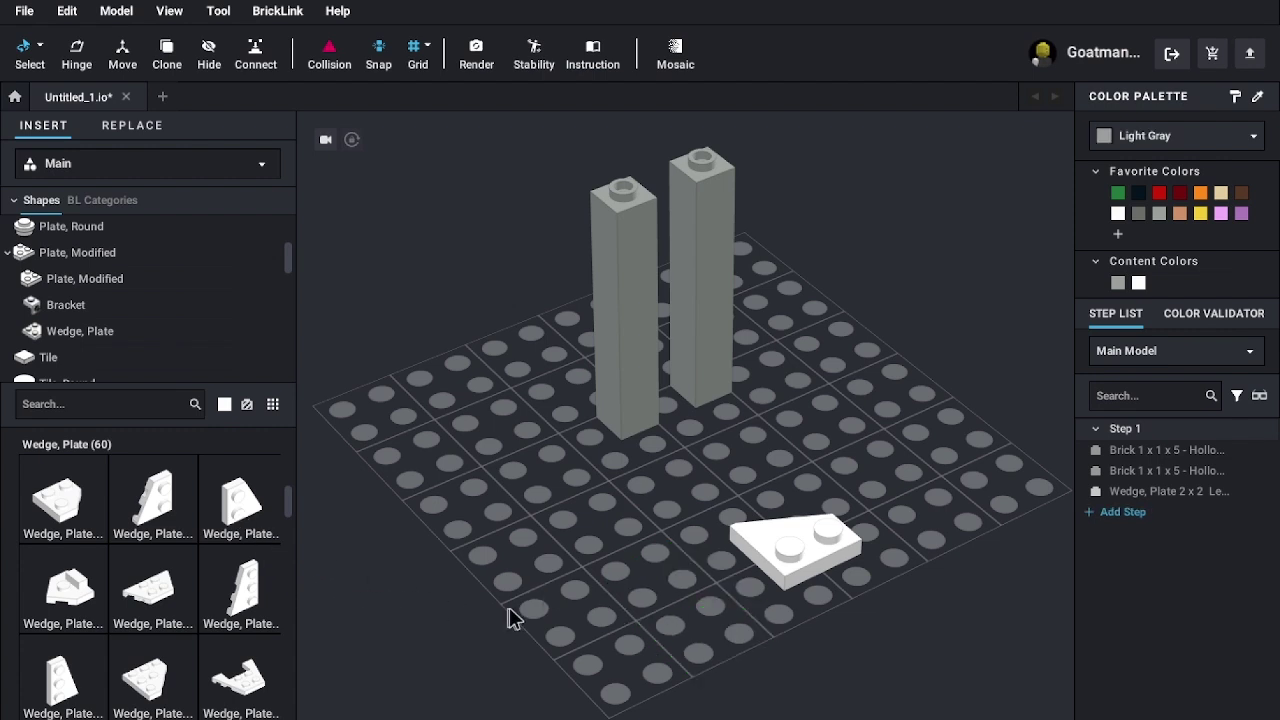
# - Place a right 2 x 2 wedge plate directly against the left one and remove the surplus wedge plates
pyautogui.moveTo(181, 498); pyautogui.dragTo(229, 485)
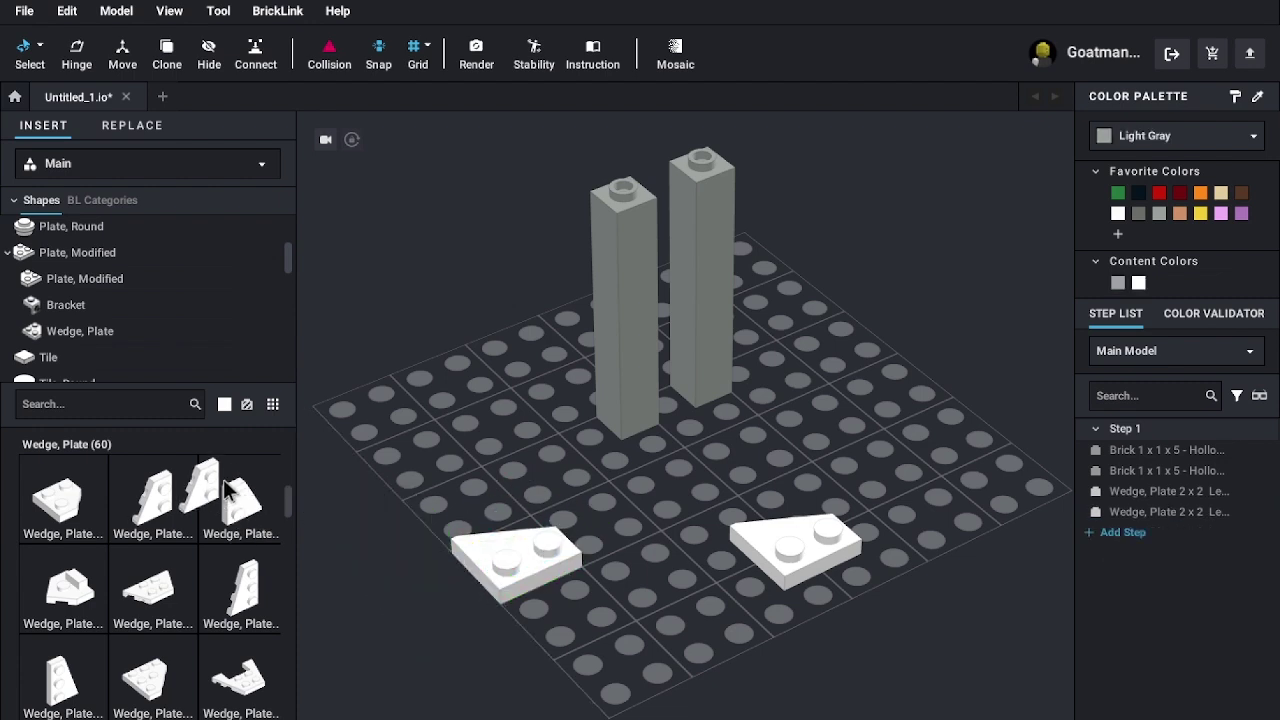
pyautogui.moveTo(343, 545); pyautogui.dragTo(670, 606)
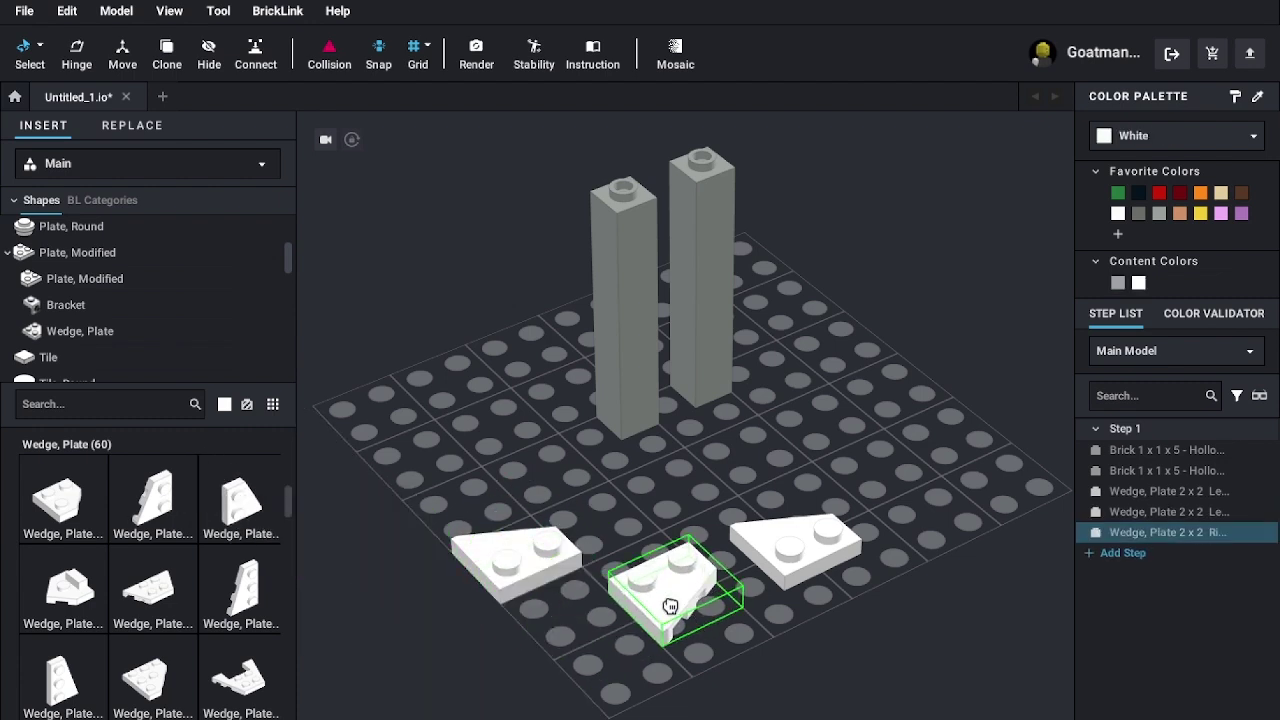
pyautogui.click(726, 580)
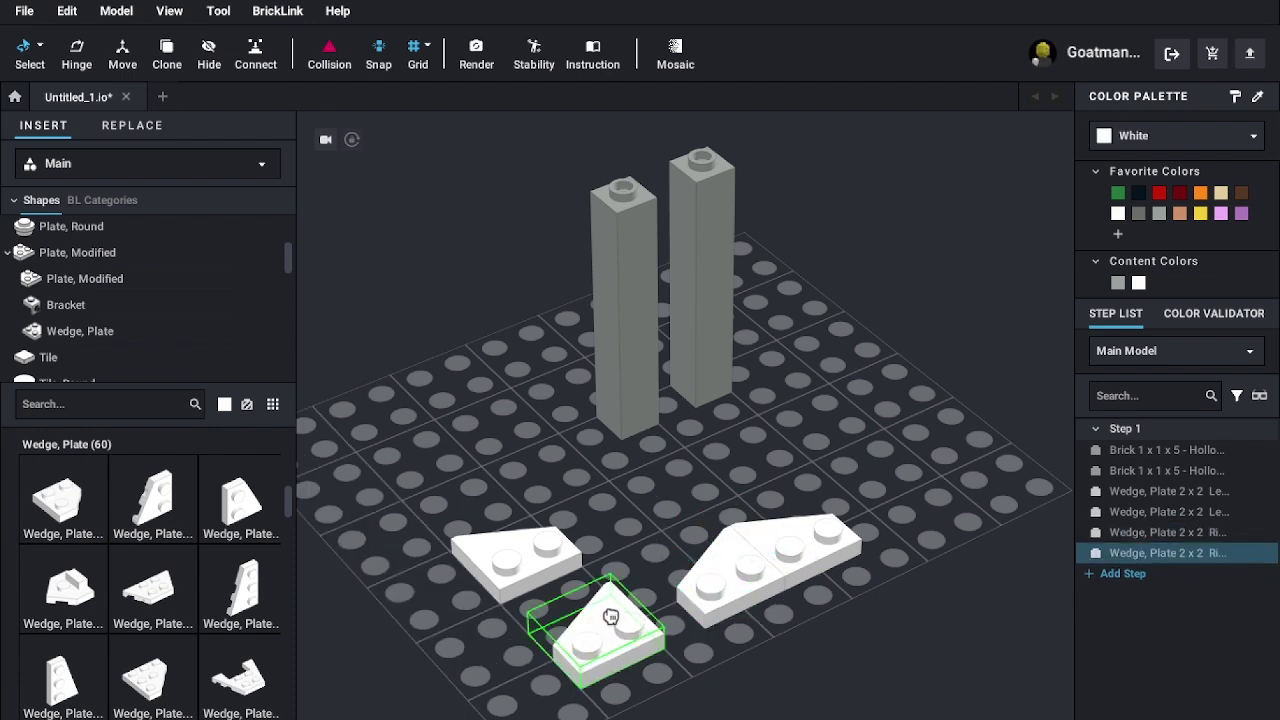
pyautogui.press('Escape')
pyautogui.press('Delete')
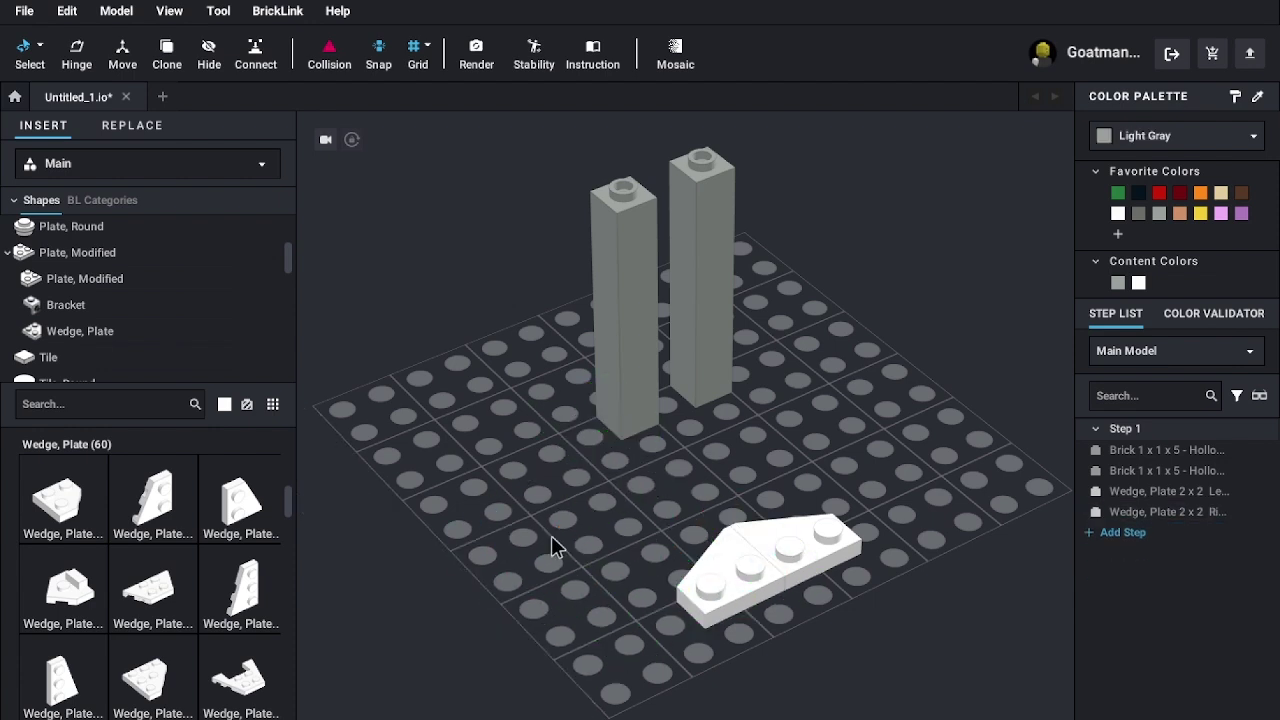
# - Try out a left 3 x 2 wedge plate and a 3 x 3 cut-corner wedge plate on the baseplate
pyautogui.scroll(-1, 190, 624)
pyautogui.click(232, 564)
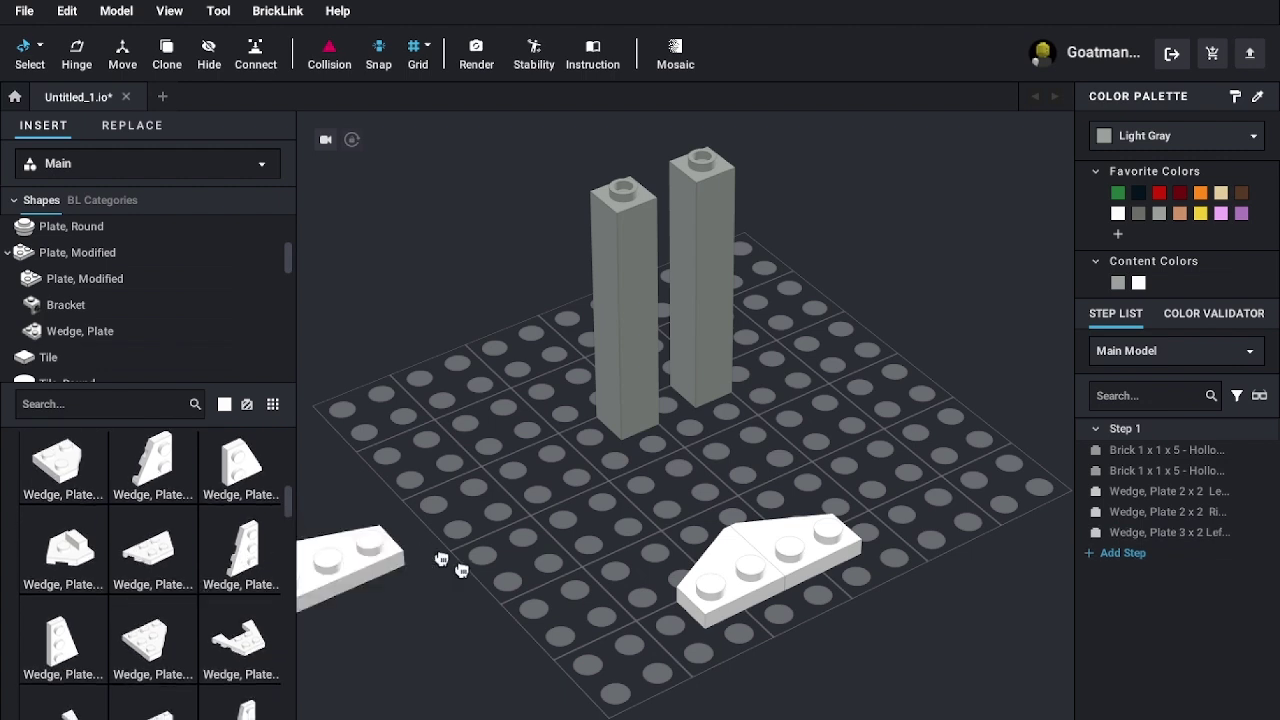
pyautogui.click(572, 563)
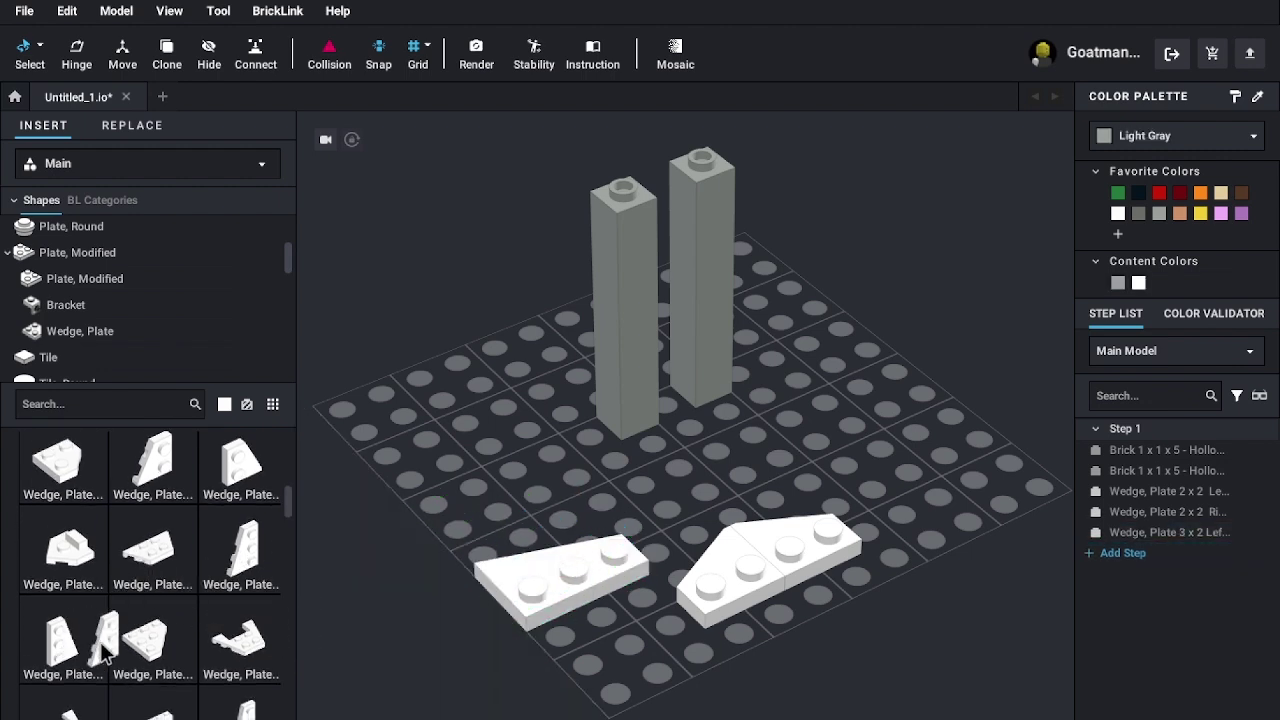
pyautogui.scroll(-3, 105, 652)
pyautogui.moveTo(148, 485); pyautogui.dragTo(524, 485)
pyautogui.click(506, 460)
pyautogui.press('Escape')
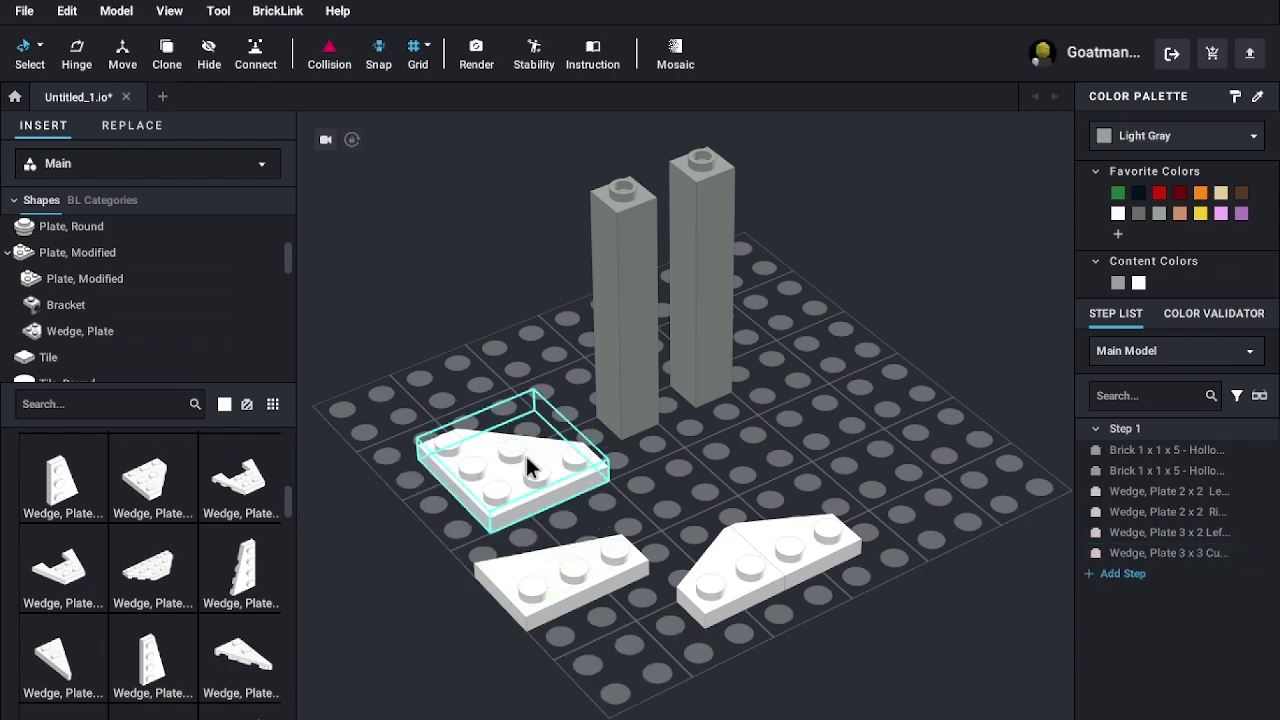
# - Delete the 3 x 3 cut-corner wedge plate and the left 3 x 2 wedge plate
pyautogui.click(526, 456)
pyautogui.press('Delete')
pyautogui.click(545, 590)
pyautogui.press('Delete')
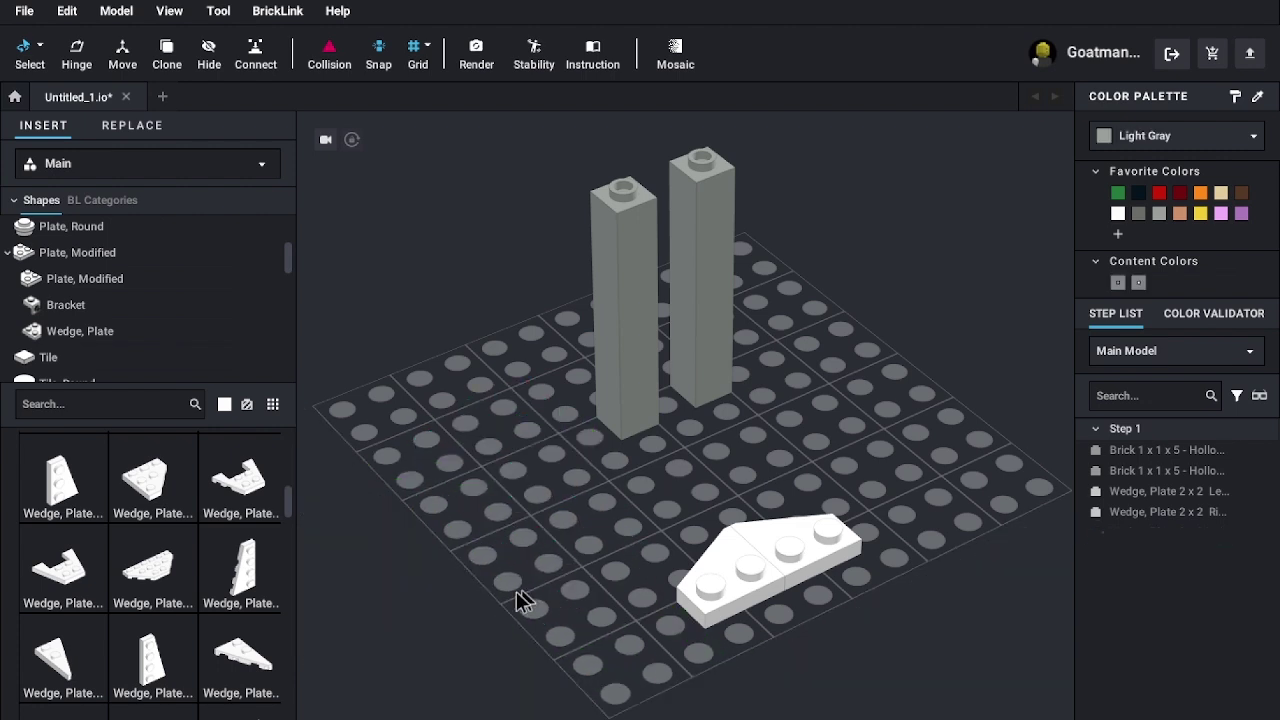
pyautogui.click(258, 668)
pyautogui.press('Escape')
pyautogui.press('Escape')
pyautogui.rightClick(637, 549)
pyautogui.click(229, 672)
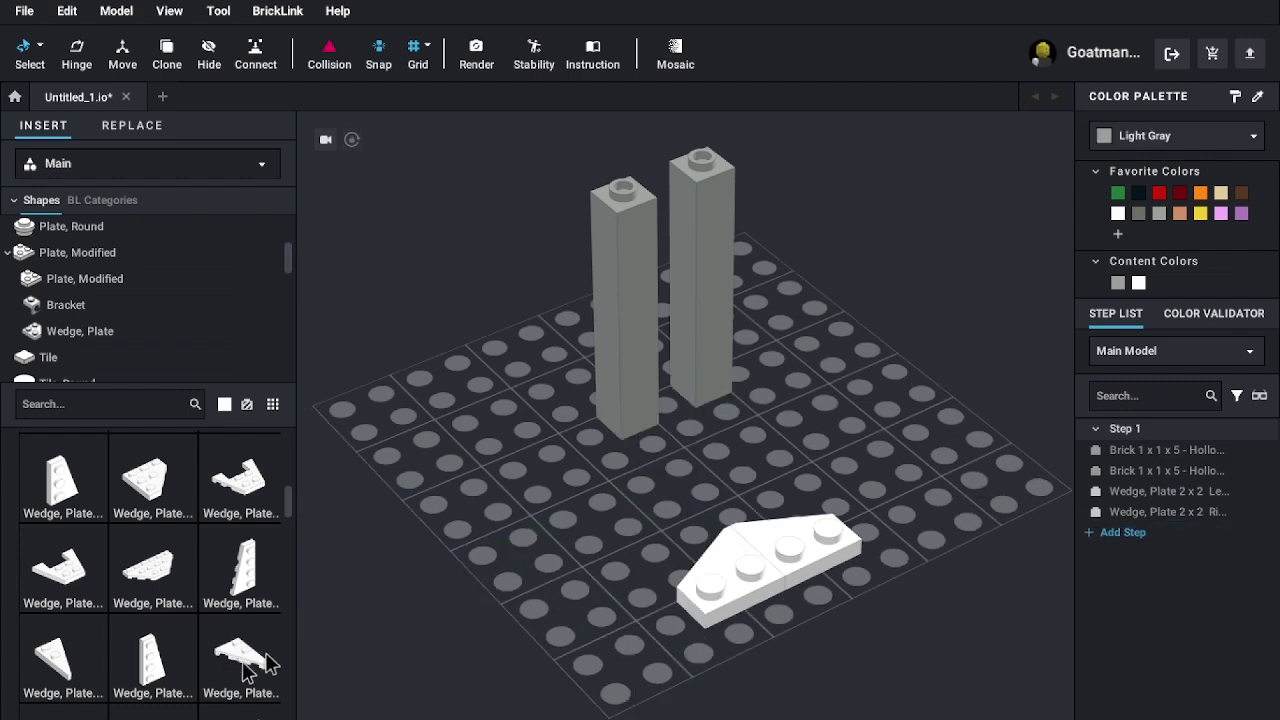
pyautogui.press('Escape')
# - Delete both light gray 1 x 1 x 5 columns from the model
pyautogui.click(835, 530)
pyautogui.click(775, 376)
pyautogui.moveTo(915, 405); pyautogui.dragTo(655, 295, button='right')
pyautogui.press('Delete')
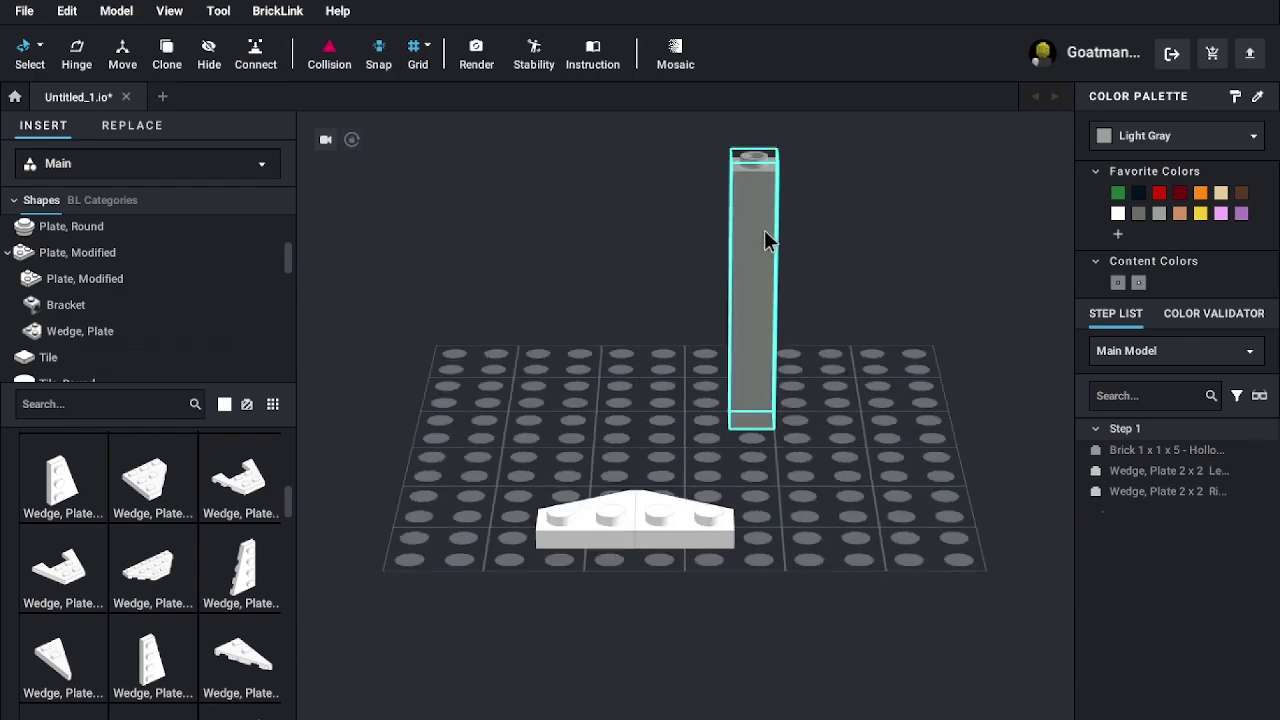
pyautogui.click(764, 230)
pyautogui.press('Delete')
# - Place a 2 x 2 x 3 brick from the Brick category on the baseplate behind the joined wedge plates
pyautogui.scroll(1, 107, 303)
pyautogui.scroll(-3, 107, 303)
pyautogui.scroll(-3, 95, 298)
pyautogui.scroll(10, 97, 300)
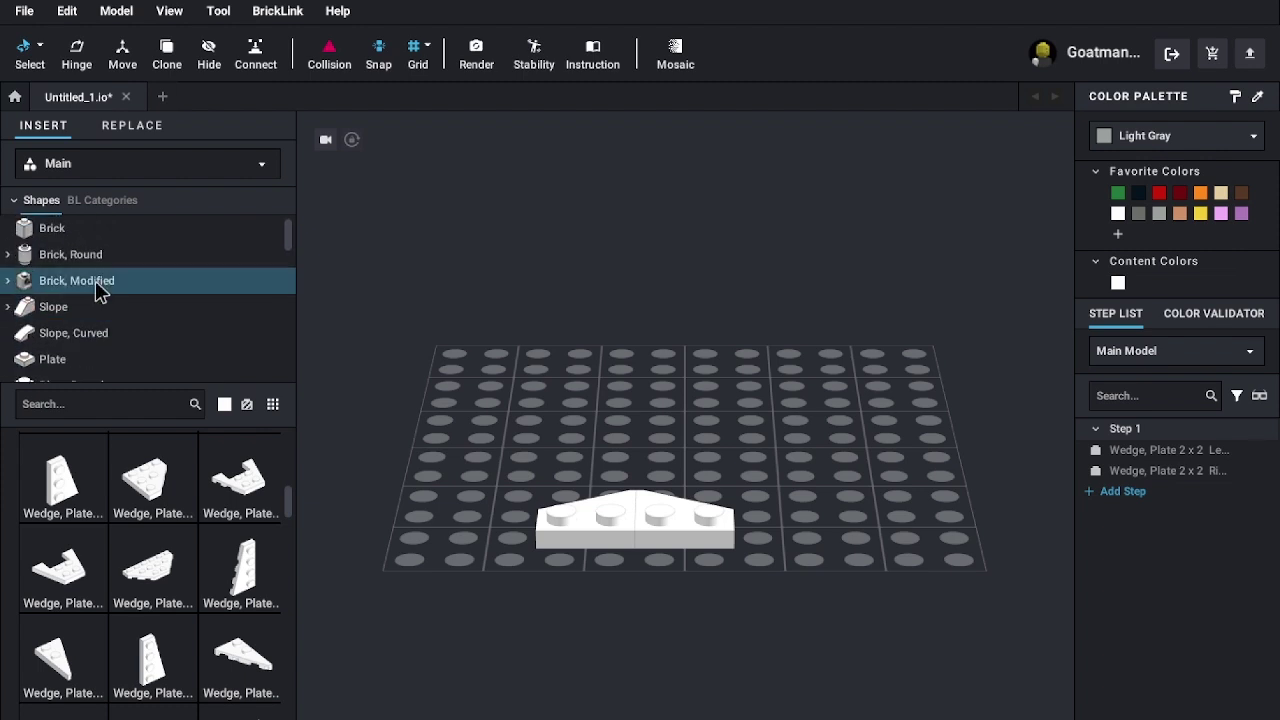
pyautogui.click(100, 256)
pyautogui.click(80, 230)
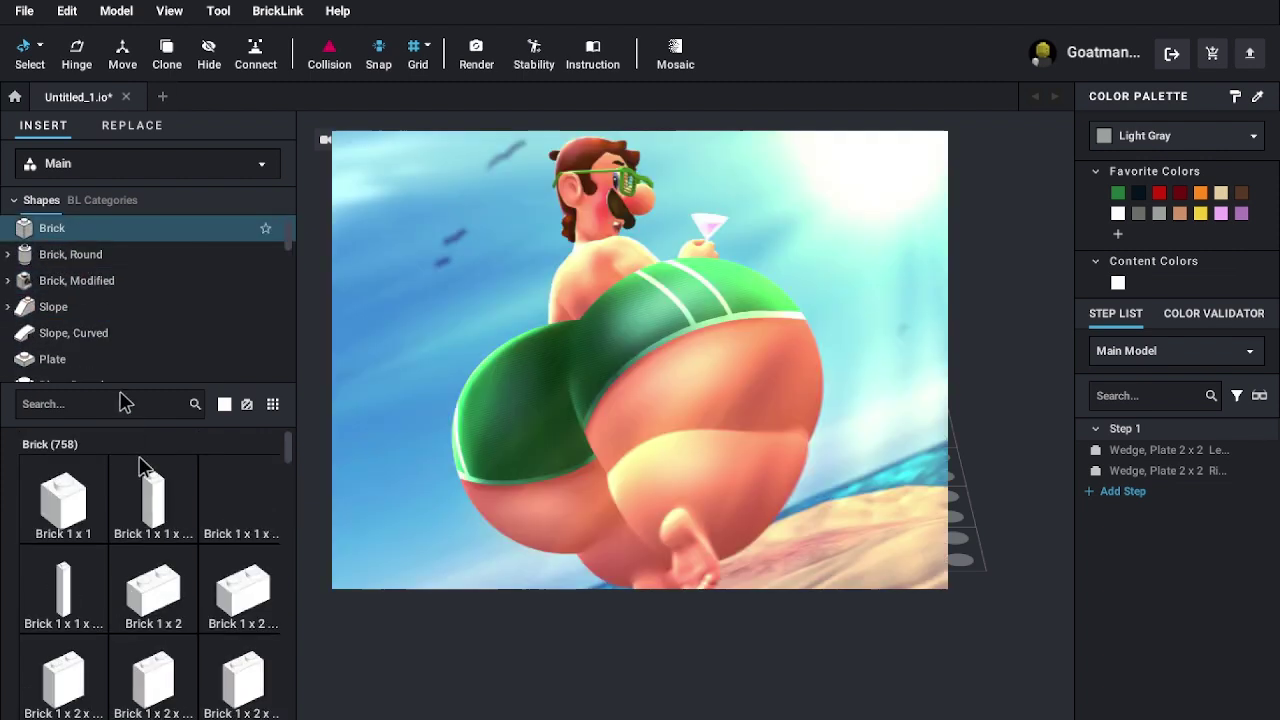
pyautogui.scroll(-8, 189, 648)
pyautogui.scroll(-2, 193, 660)
pyautogui.moveTo(461, 428); pyautogui.dragTo(650, 380)
pyautogui.moveTo(650, 380); pyautogui.dragTo(704, 342, button='right')
pyautogui.moveTo(704, 342); pyautogui.dragTo(677, 301)
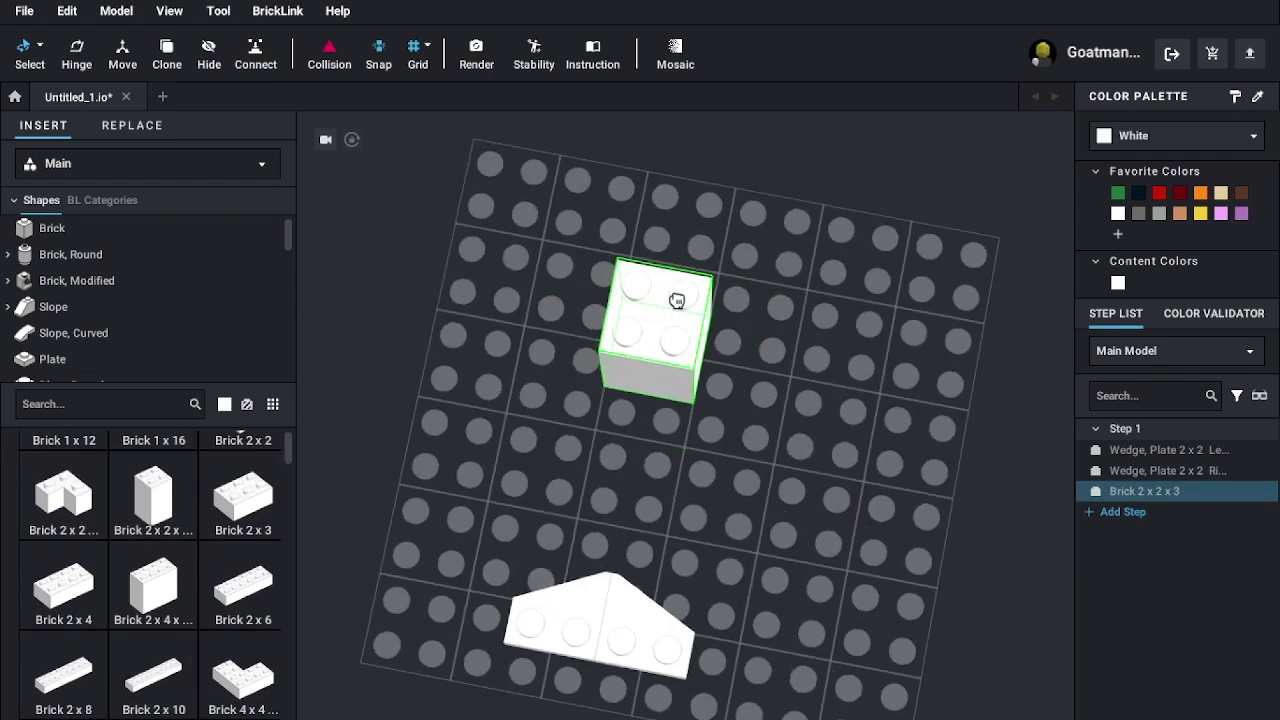
pyautogui.click(673, 281)
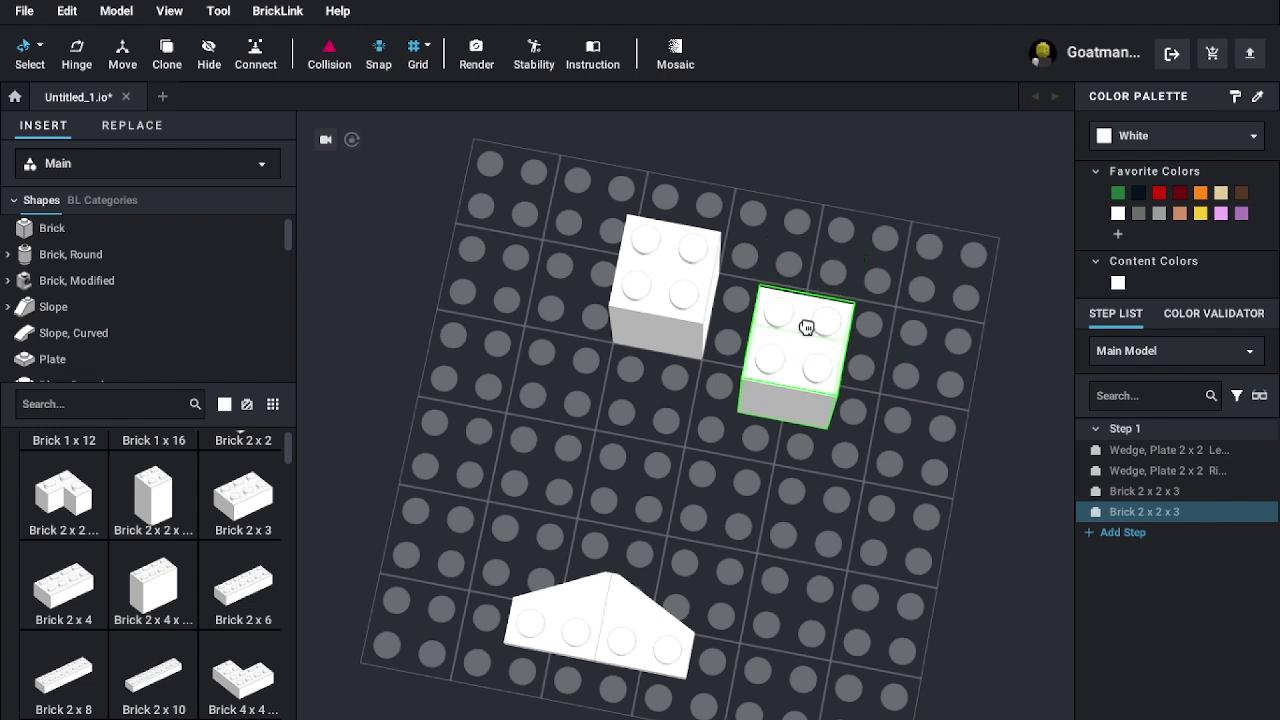
# - Place a second 2 x 2 x 3 brick beside the first with a one-stud gap and stack another on each
pyautogui.click(806, 310)
pyautogui.hotkey('ctrl', 'v')
pyautogui.click(684, 240)
pyautogui.hotkey('ctrl', 'v')
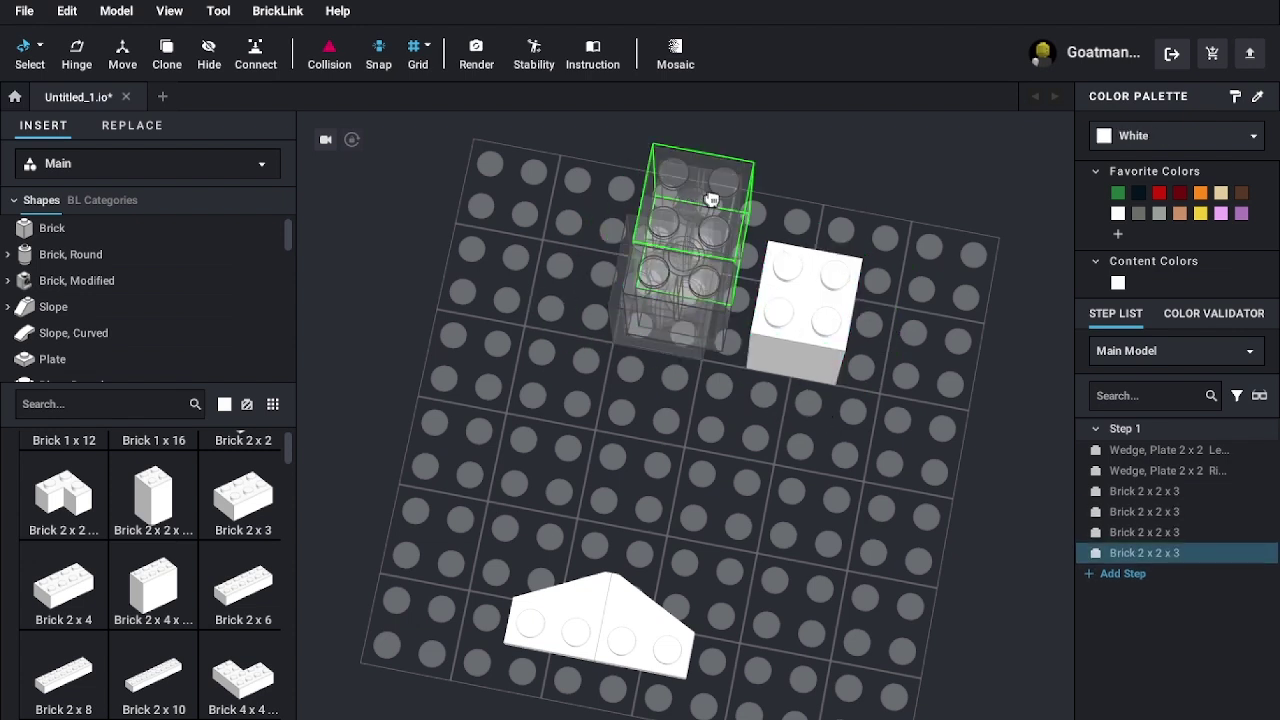
pyautogui.click(829, 258)
pyautogui.hotkey('ctrl', 'v')
pyautogui.press('Escape')
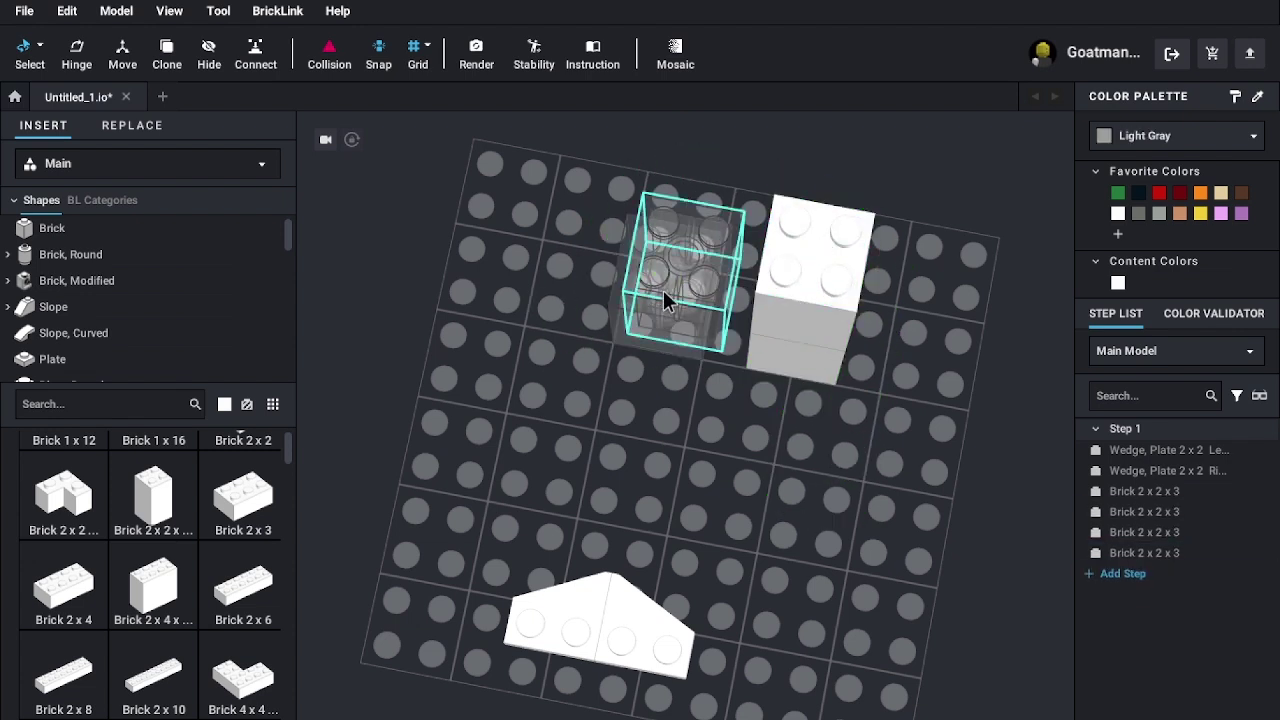
# - Align the upper 2 x 2 x 3 brick on the left stack and cap that stack with a 2 x 2 tile from the Tile category
pyautogui.moveTo(683, 232); pyautogui.dragTo(676, 208)
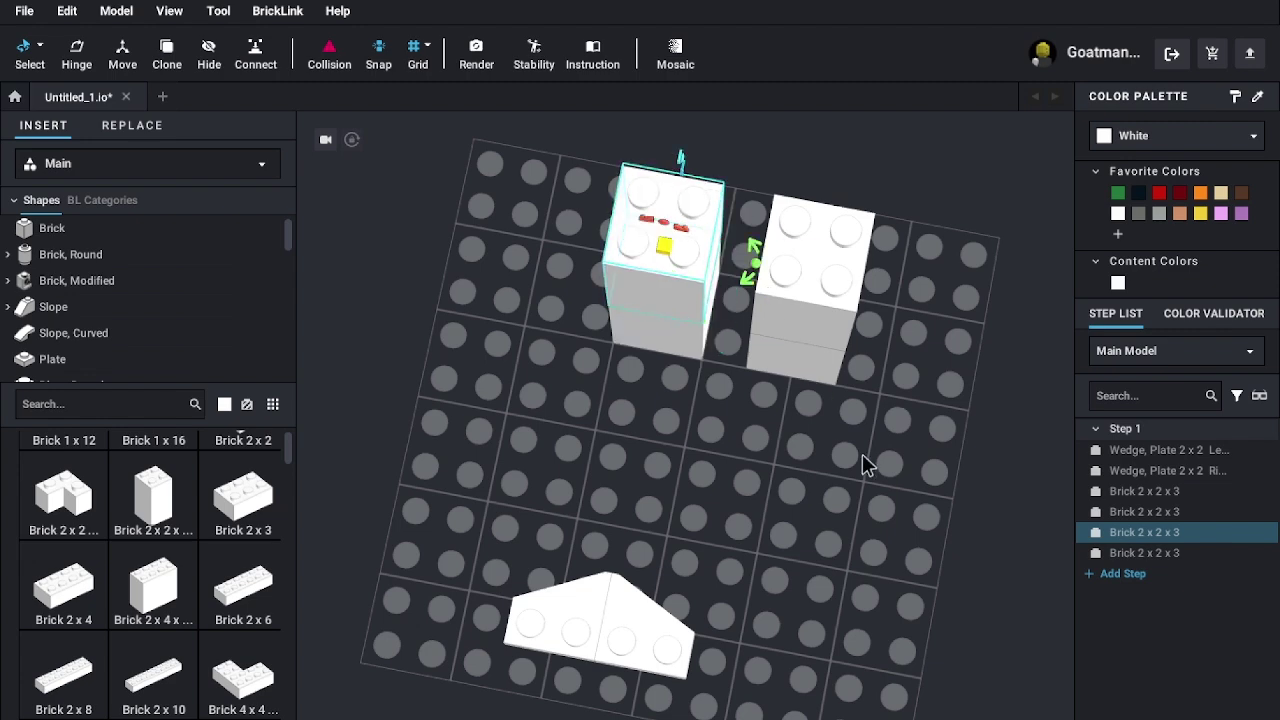
pyautogui.moveTo(866, 464); pyautogui.dragTo(889, 371, button='right')
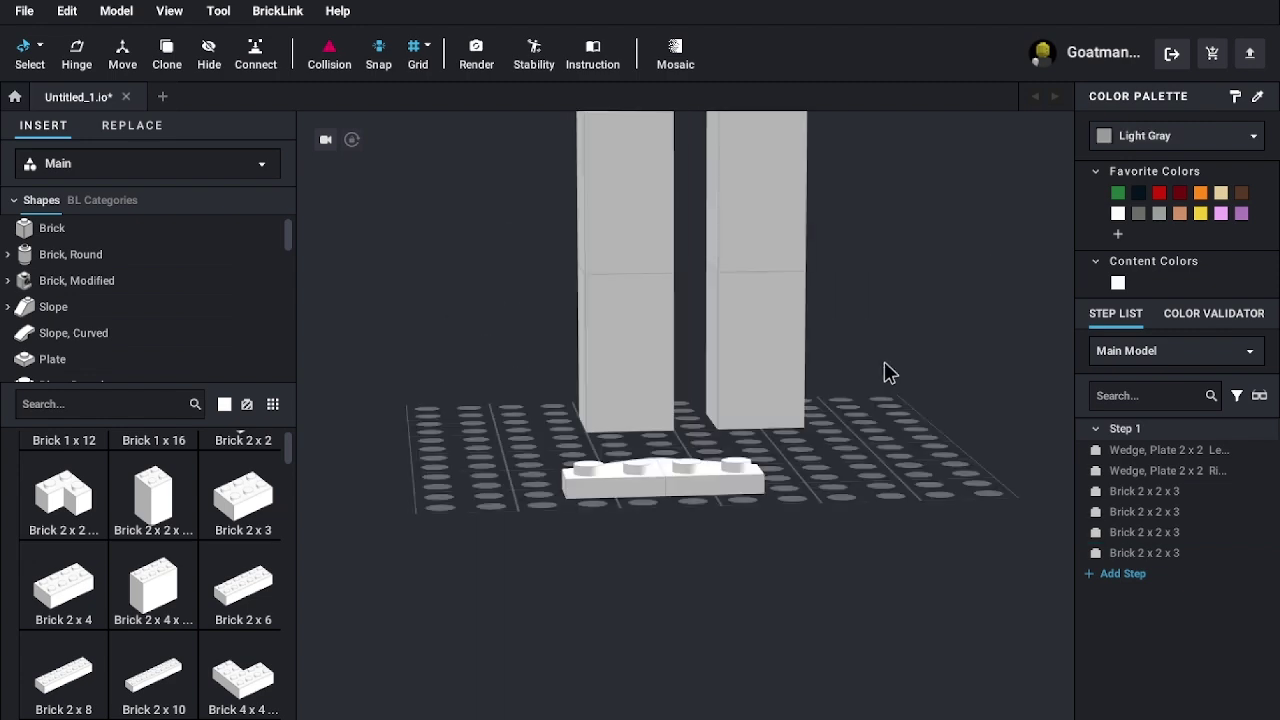
pyautogui.scroll(-2, 71, 322)
pyautogui.scroll(-2, 71, 325)
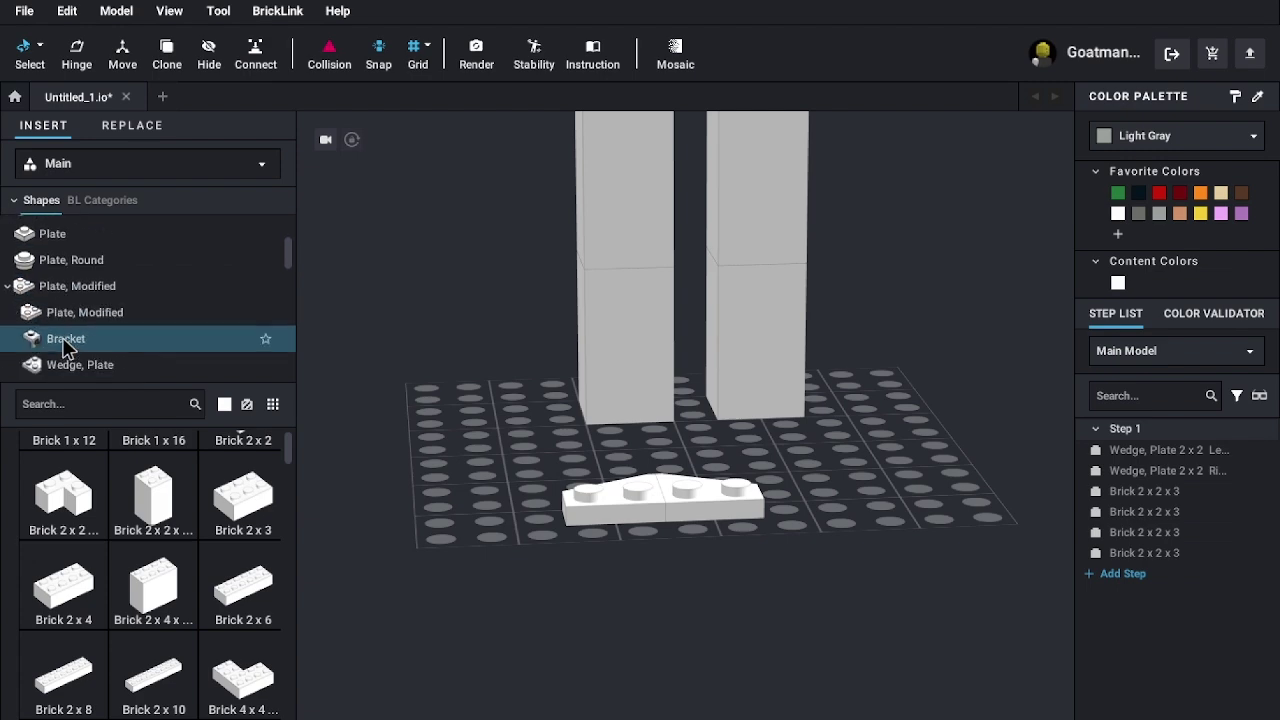
pyautogui.click(62, 355)
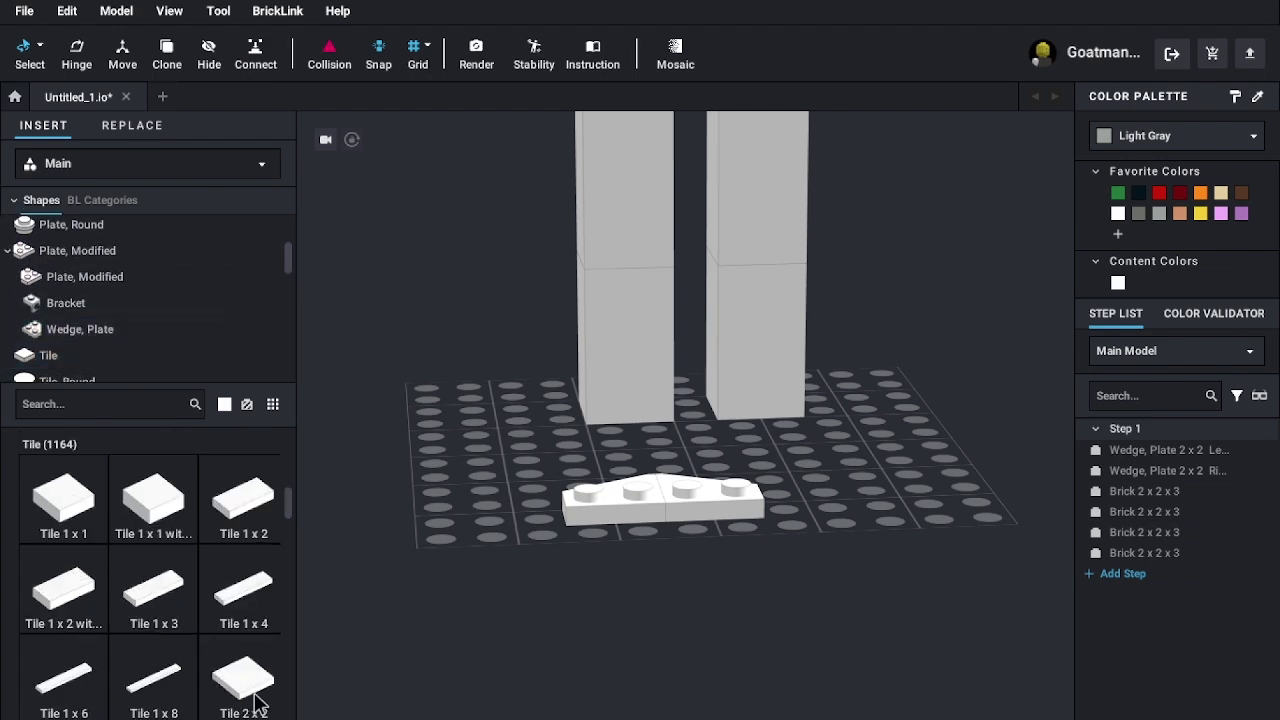
pyautogui.moveTo(463, 384); pyautogui.dragTo(566, 386, button='right')
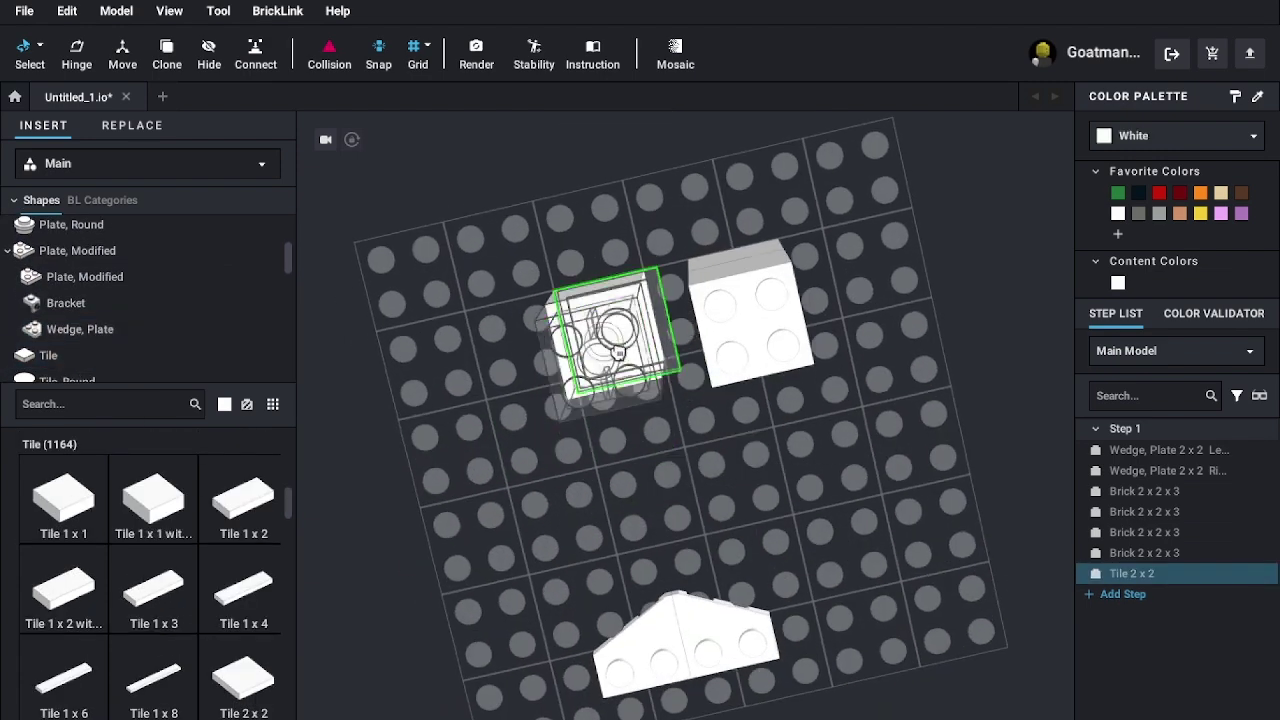
pyautogui.moveTo(866, 432); pyautogui.dragTo(871, 385, button='right')
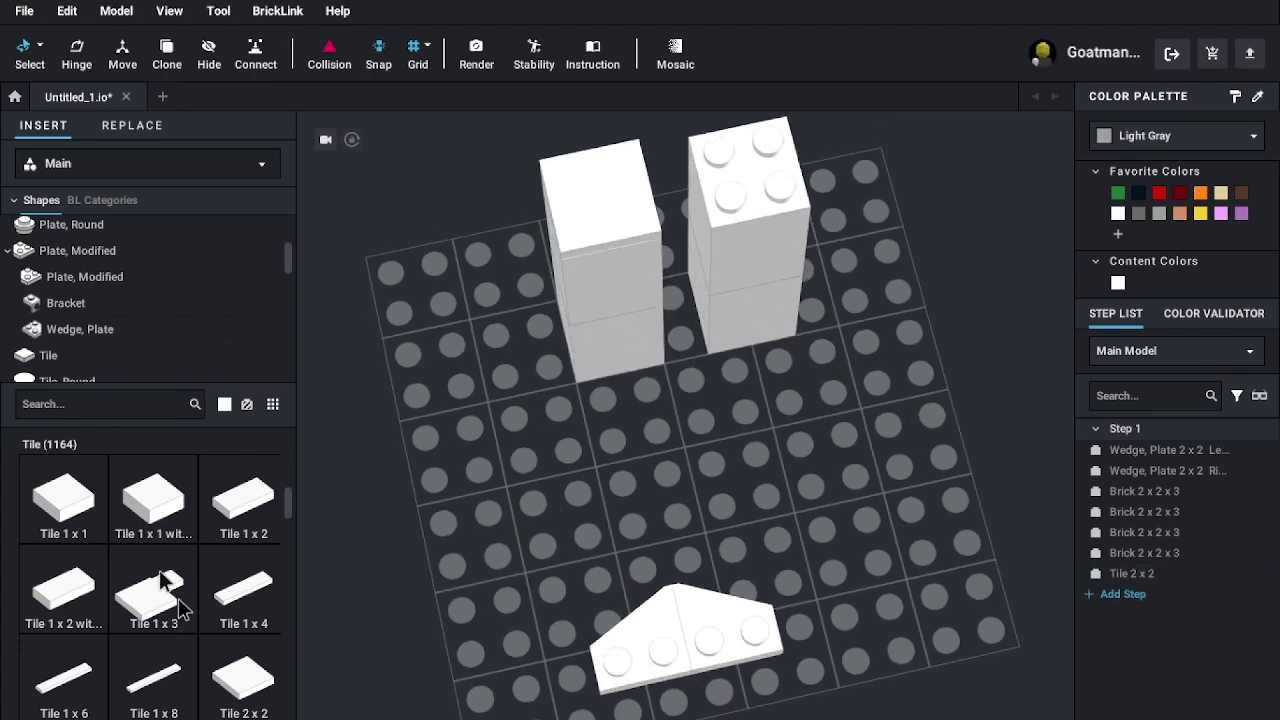
# - Look through the larger parts in the Tile and Plate categories
pyautogui.scroll(-1, 163, 591)
pyautogui.scroll(-4, 138, 700)
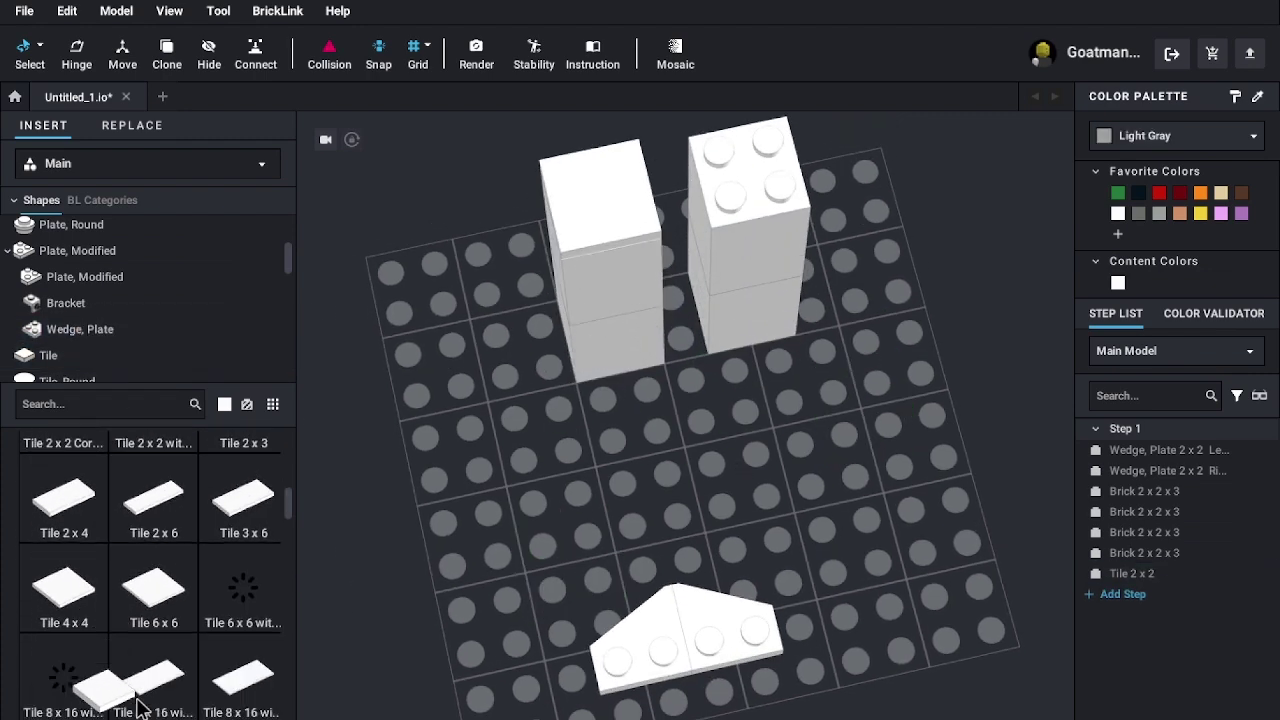
pyautogui.moveTo(118, 272)
pyautogui.mouseDown()
pyautogui.moveTo(126, 350)
pyautogui.moveTo(108, 305)
pyautogui.moveTo(114, 255)
pyautogui.mouseUp()
pyautogui.moveTo(197, 545); pyautogui.dragTo(214, 607)
pyautogui.scroll(-5, 213, 600)
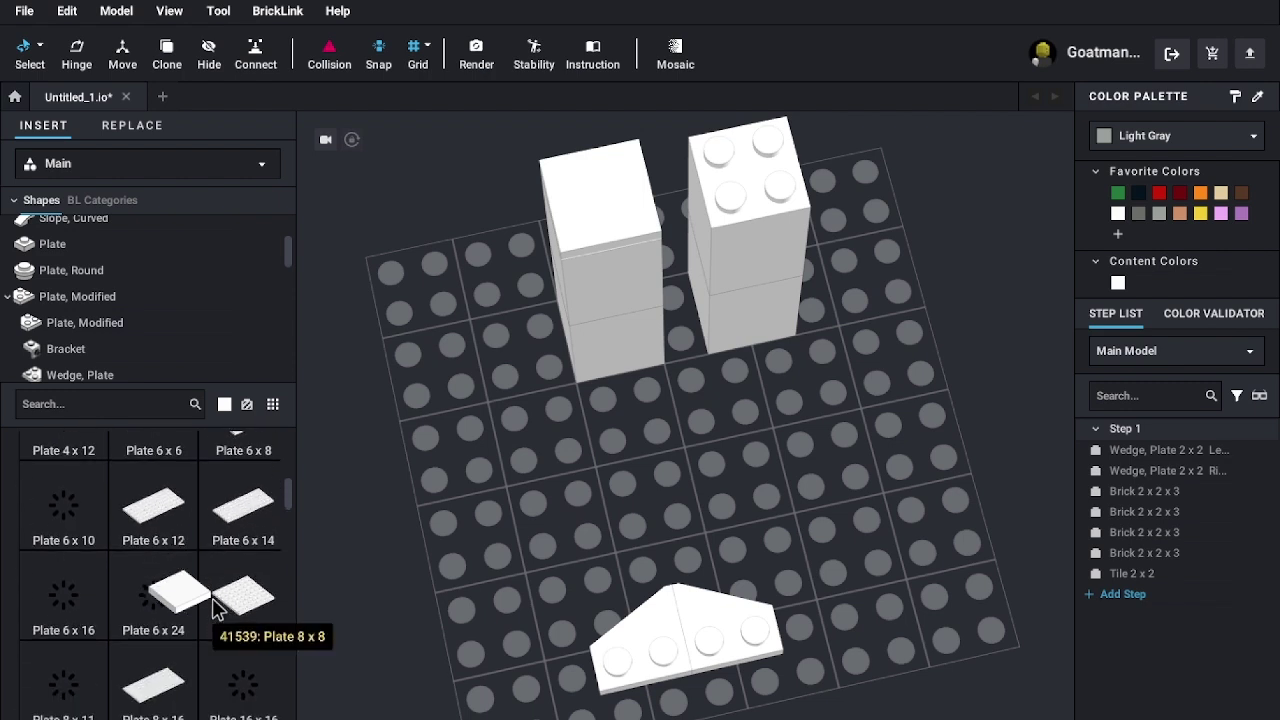
# - Examine the specially shaped and studded tiles in the Tile, Modified category
pyautogui.moveTo(123, 439); pyautogui.dragTo(200, 655)
pyautogui.scroll(-5, 149, 566)
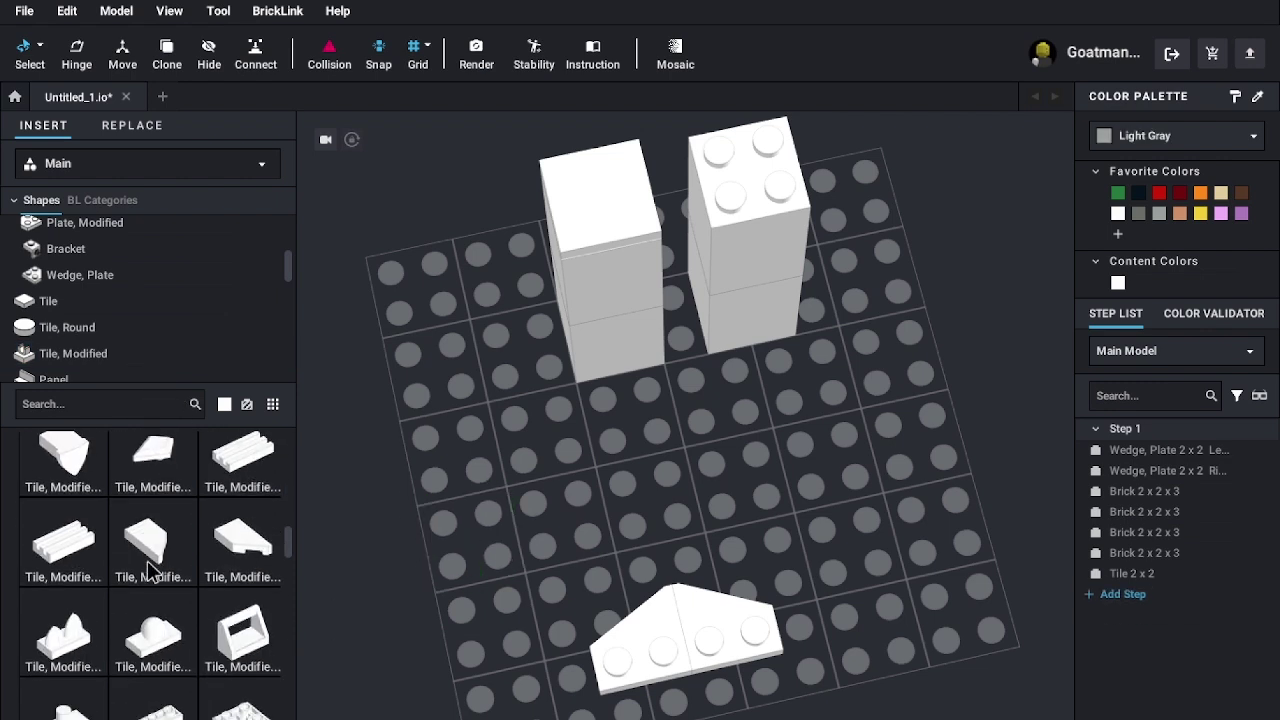
pyautogui.scroll(-5, 149, 566)
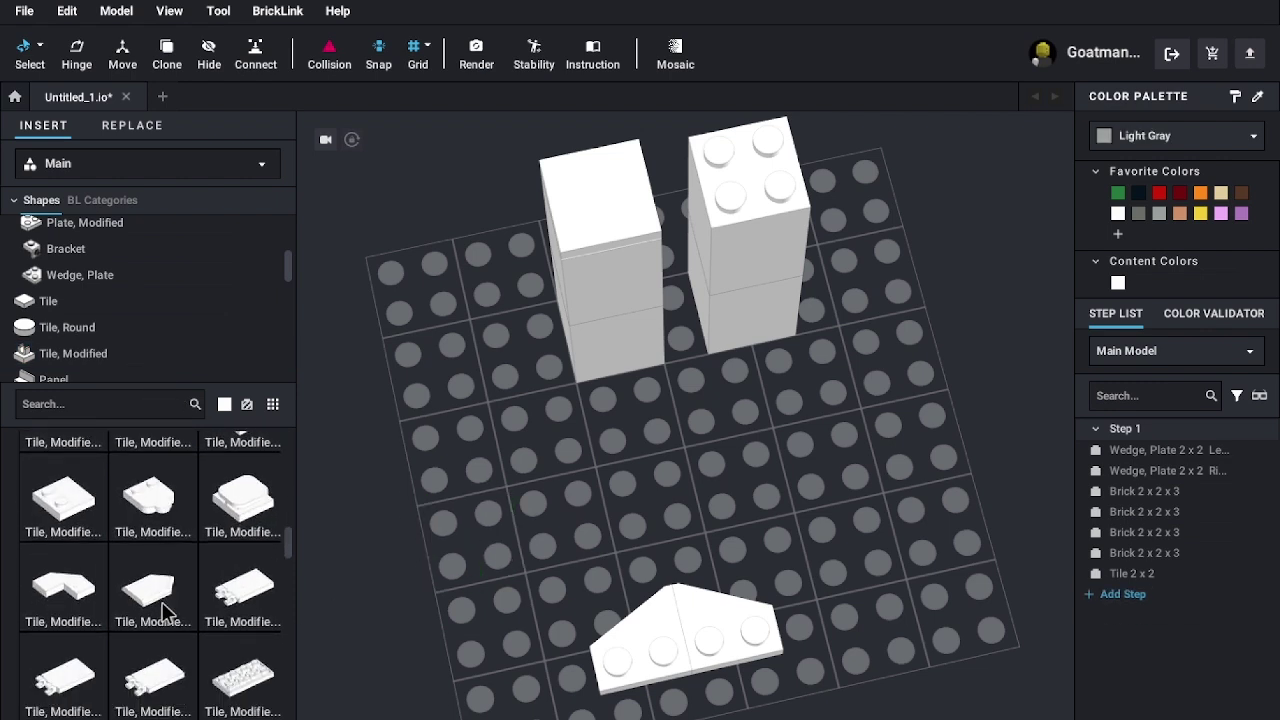
pyautogui.scroll(-5, 167, 612)
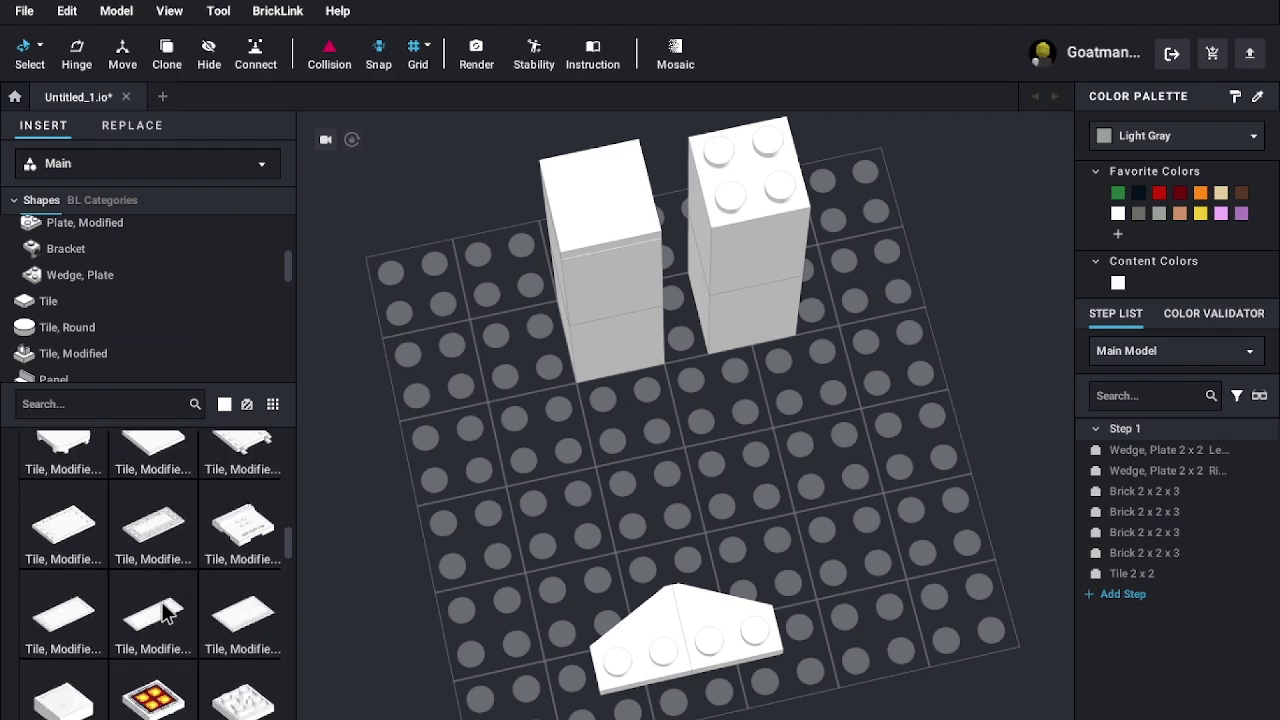
pyautogui.scroll(-5, 167, 612)
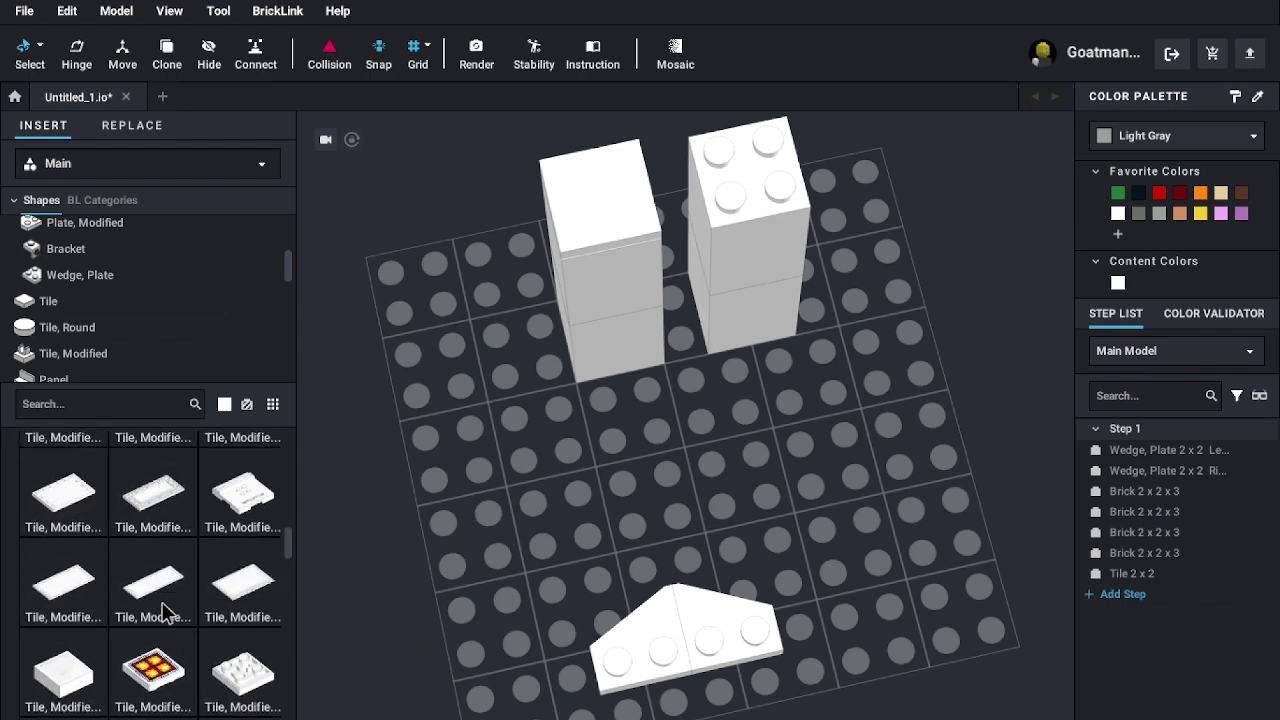
pyautogui.scroll(-5, 167, 612)
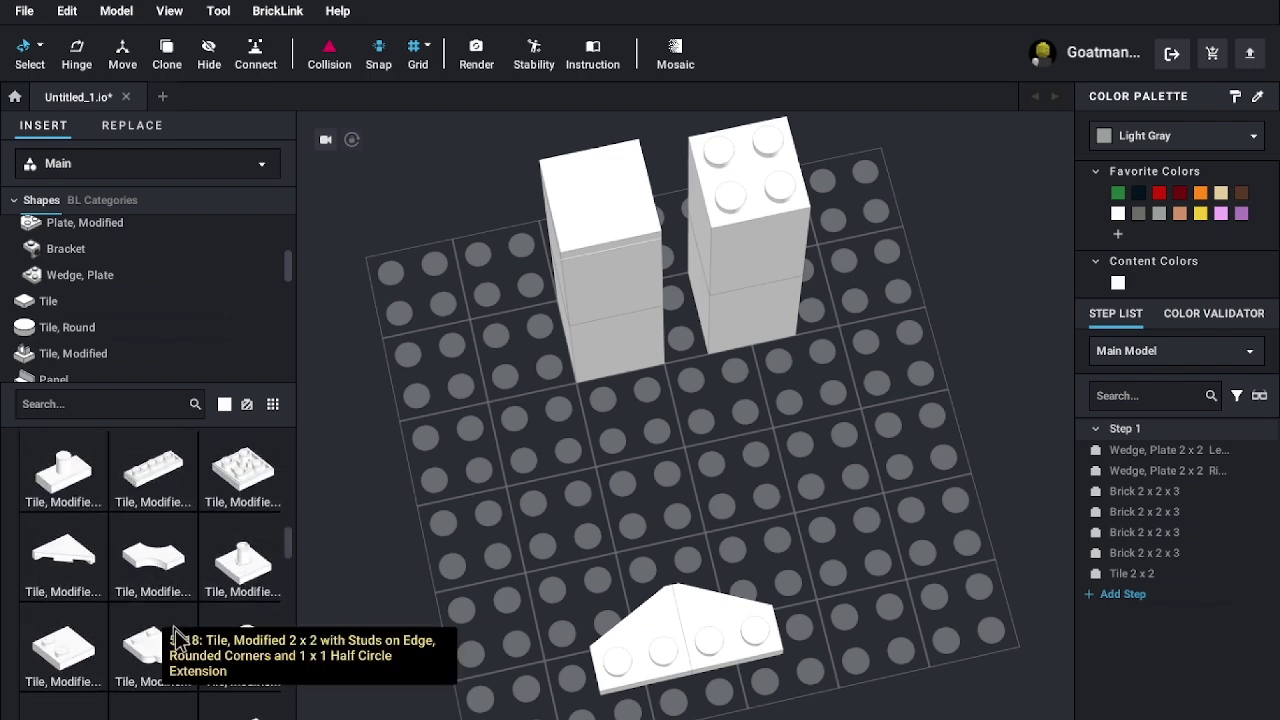
pyautogui.scroll(5, 180, 622)
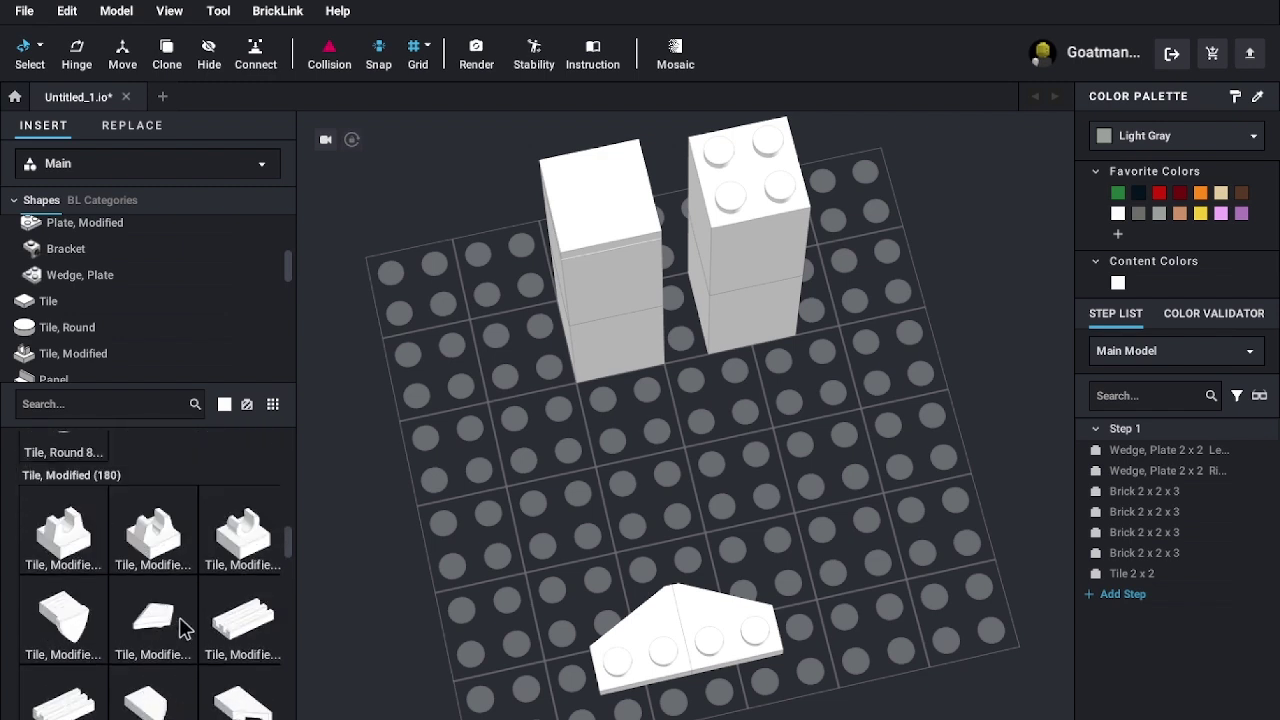
pyautogui.scroll(-2, 181, 620)
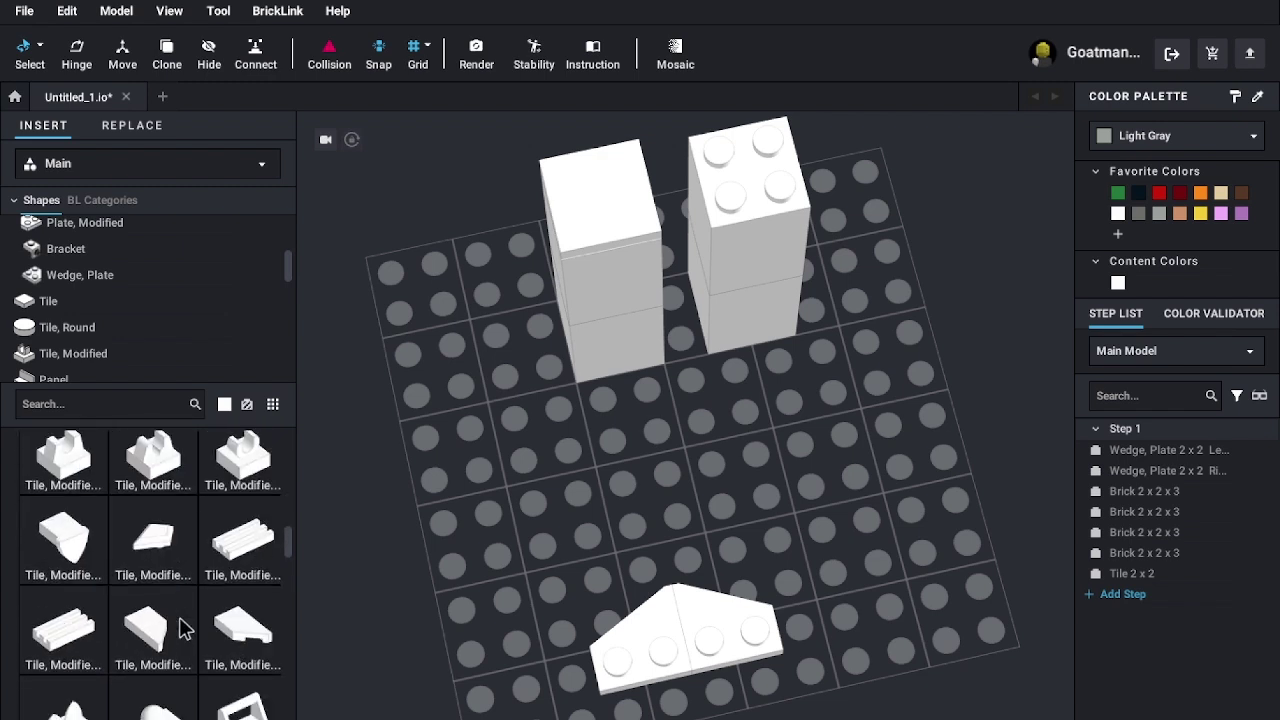
pyautogui.scroll(-3, 181, 627)
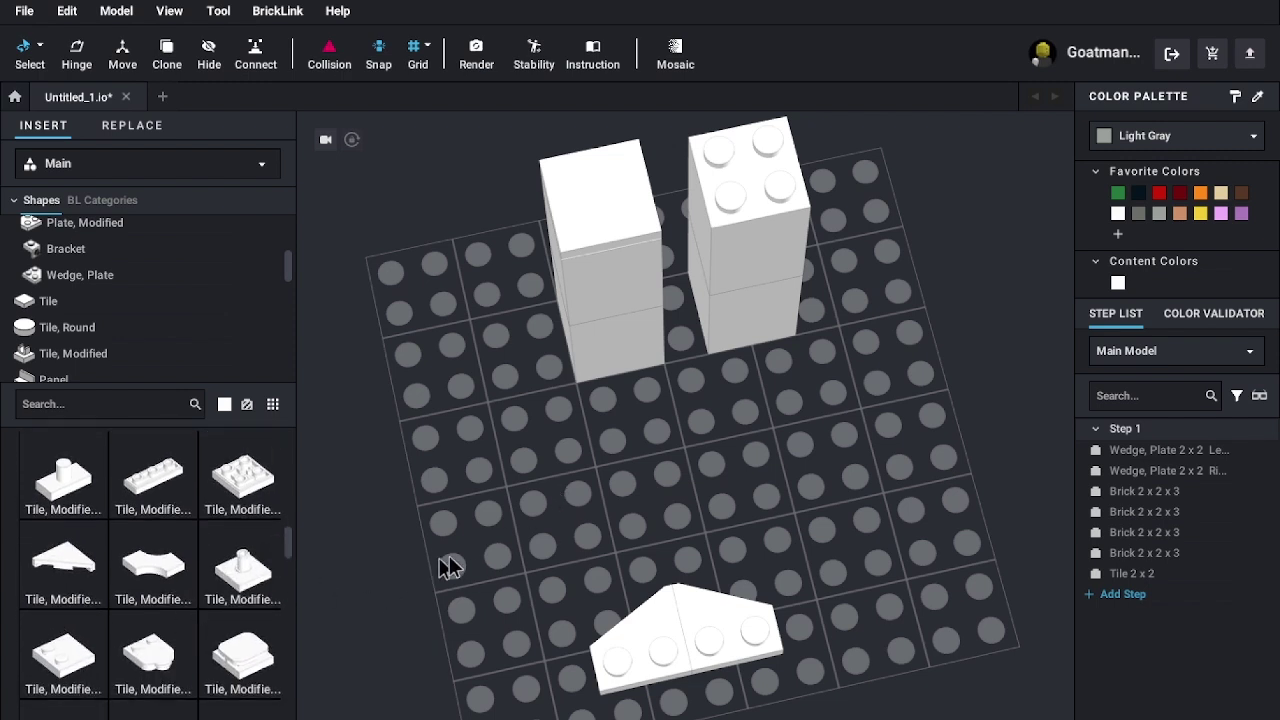
pyautogui.moveTo(228, 580); pyautogui.dragTo(180, 571)
pyautogui.scroll(-1, 160, 575)
pyautogui.scroll(-4, 155, 575)
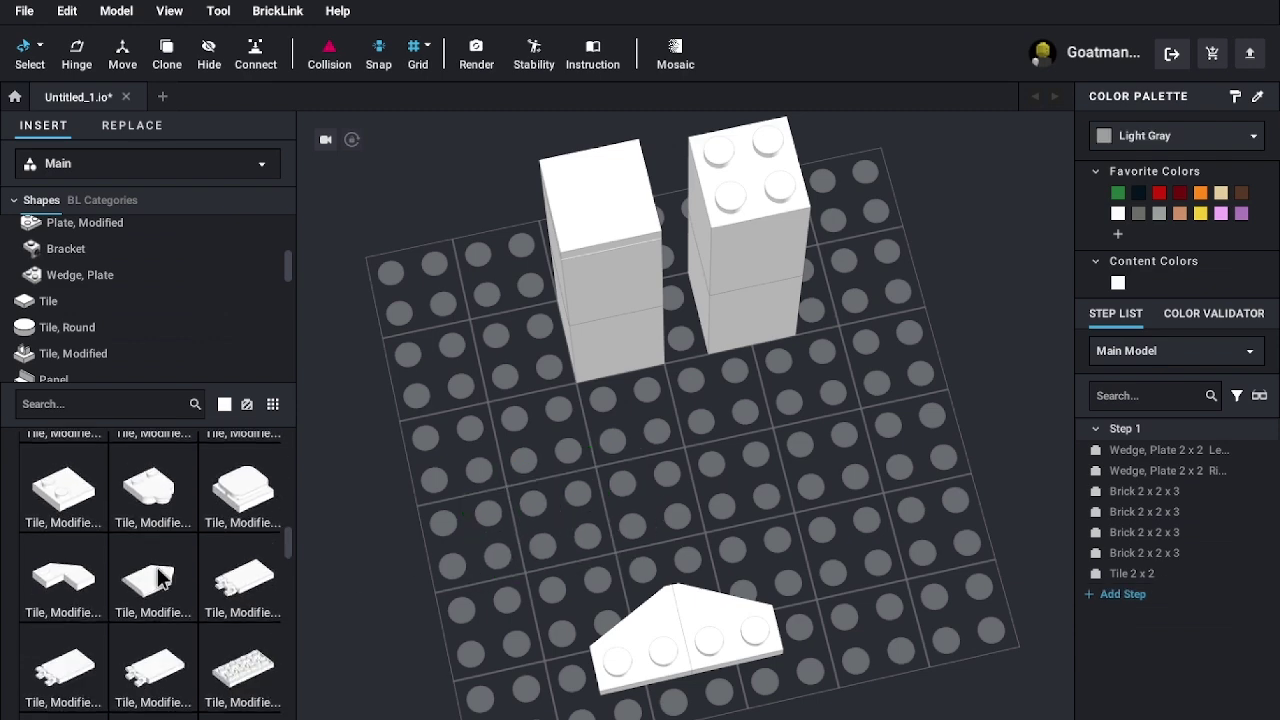
pyautogui.scroll(-6, 145, 580)
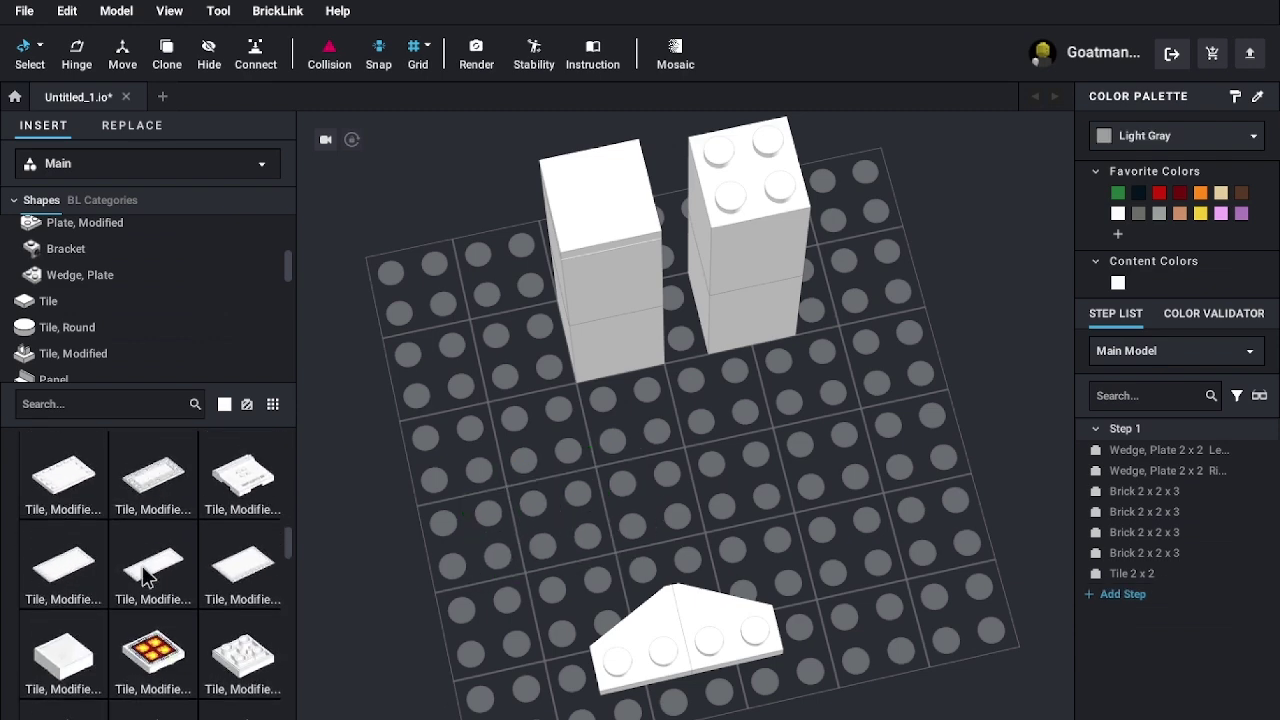
pyautogui.scroll(-5, 141, 589)
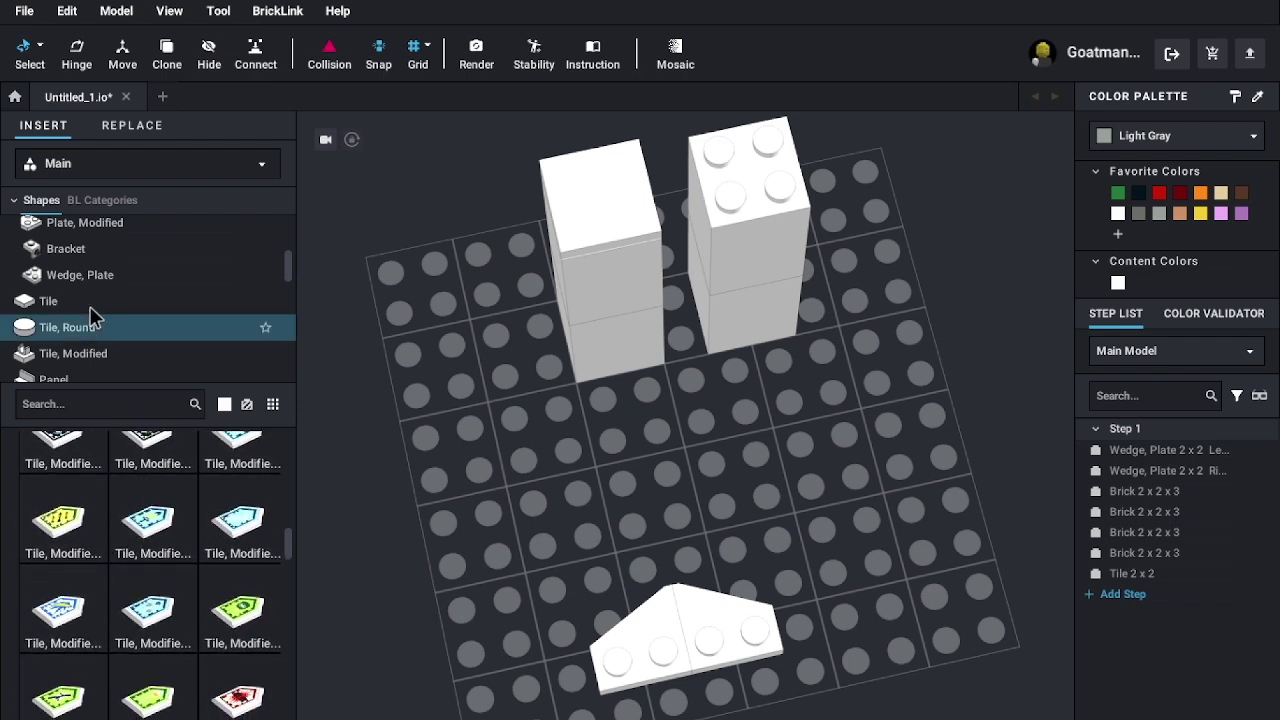
# - Return to the Tile category and look through its plain tiles again
pyautogui.scroll(-1, 94, 317)
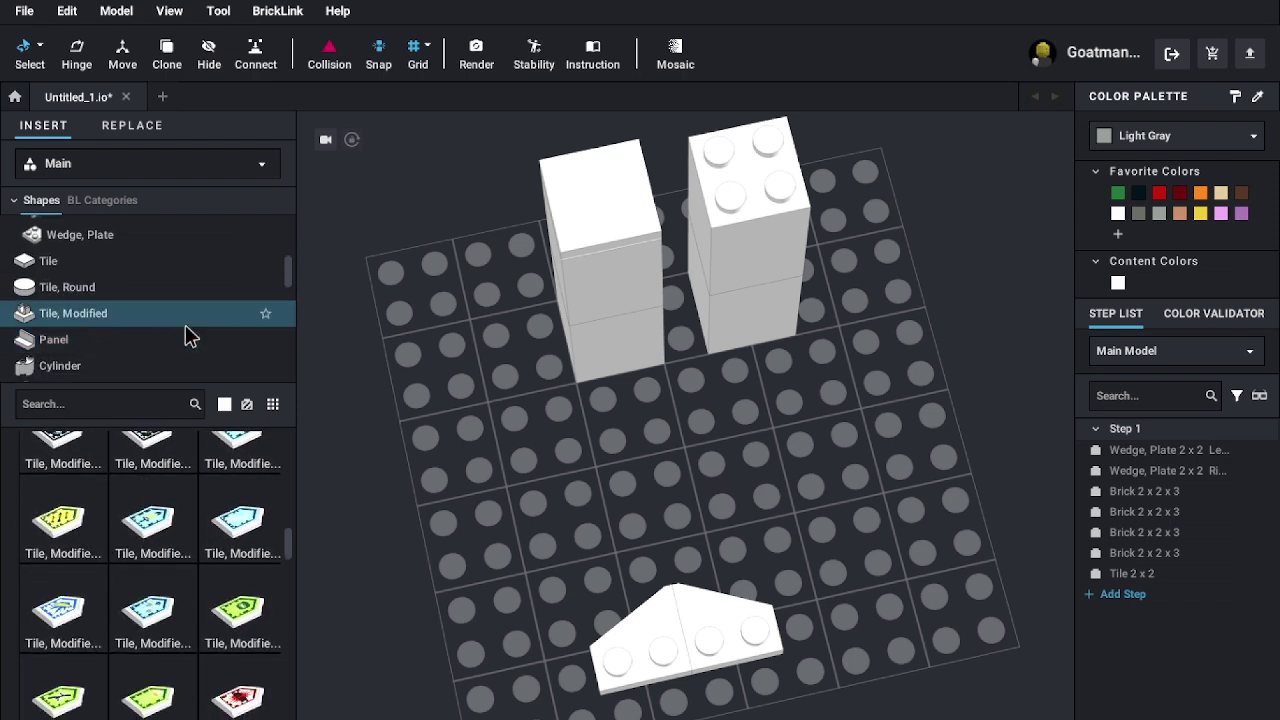
pyautogui.scroll(2, 190, 308)
pyautogui.scroll(-3, 191, 307)
pyautogui.scroll(2, 180, 272)
pyautogui.click(175, 262)
pyautogui.click(172, 281)
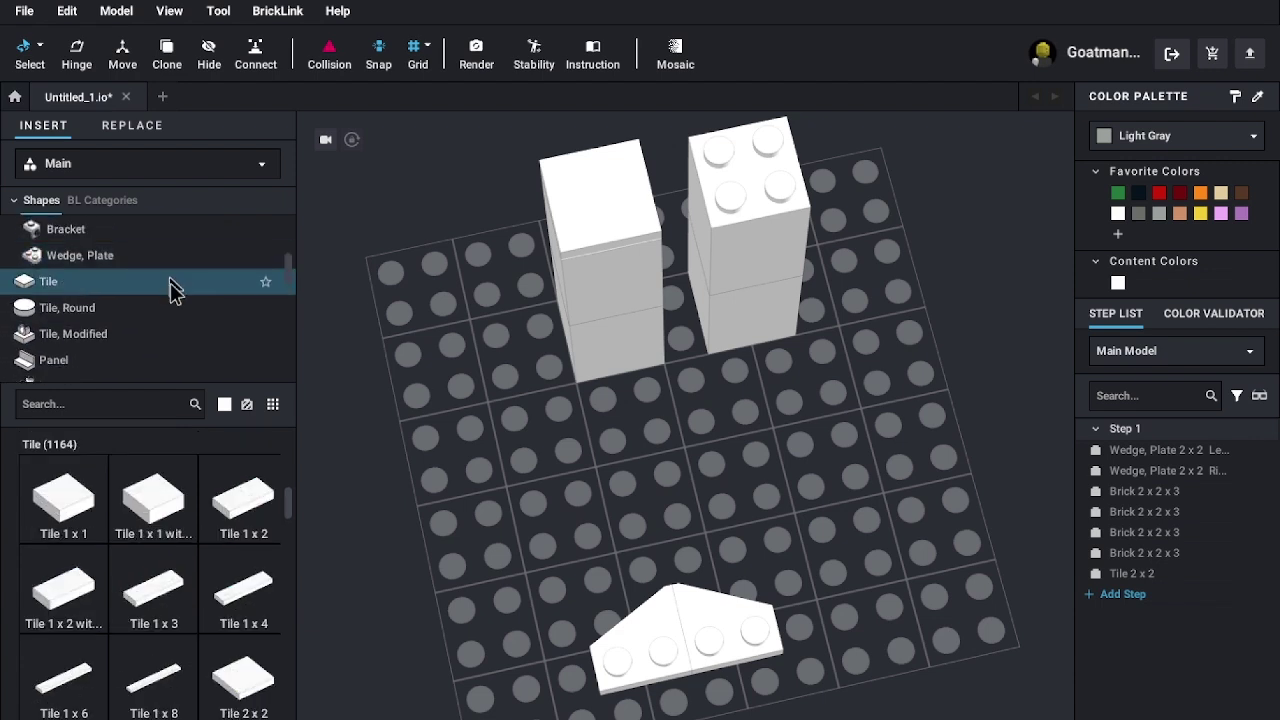
pyautogui.scroll(-4, 205, 553)
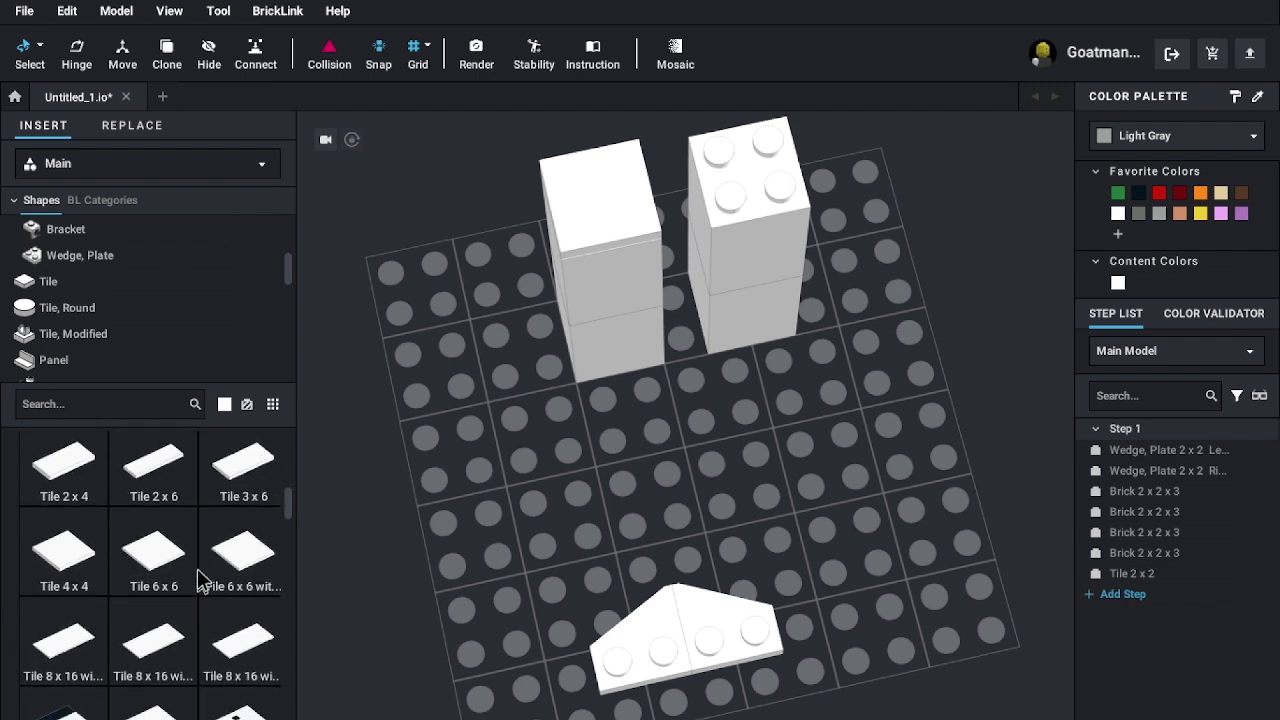
pyautogui.scroll(2, 126, 317)
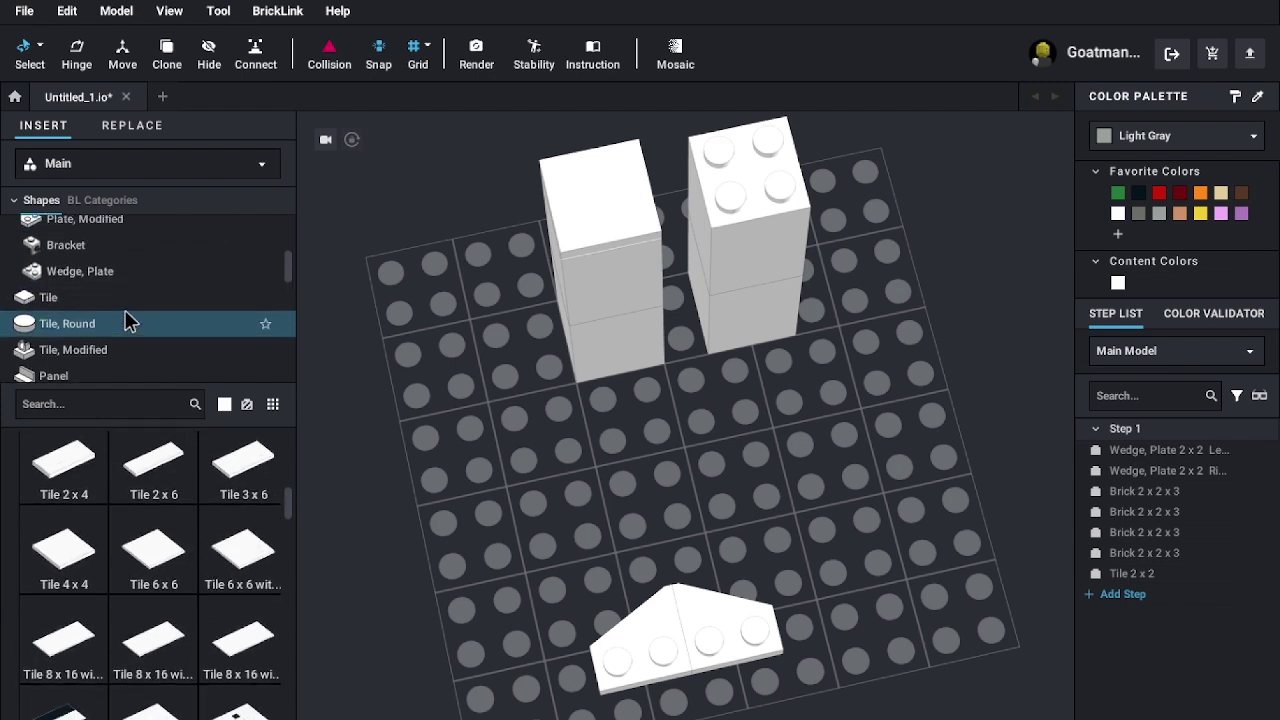
pyautogui.scroll(6, 121, 340)
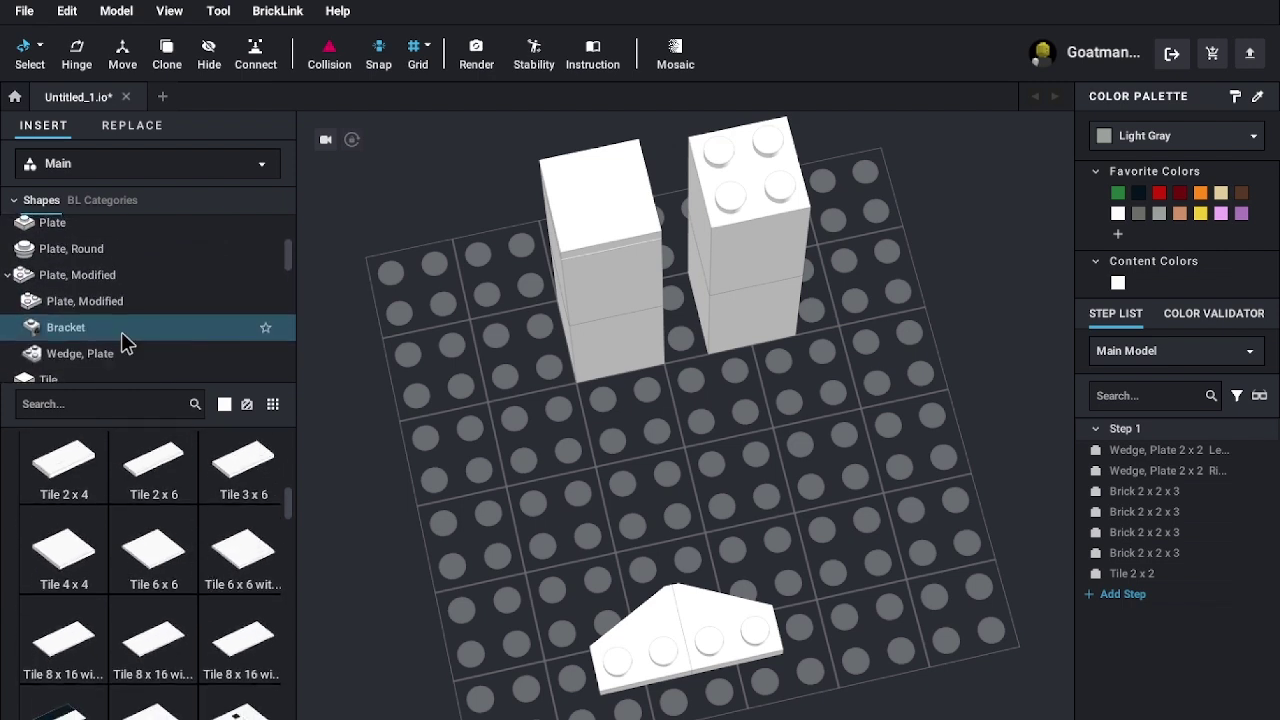
# - Cap the brick stack that has no tile with a Plate, Modified 2 x 2 that has a single centre stud
pyautogui.scroll(-6, 123, 335)
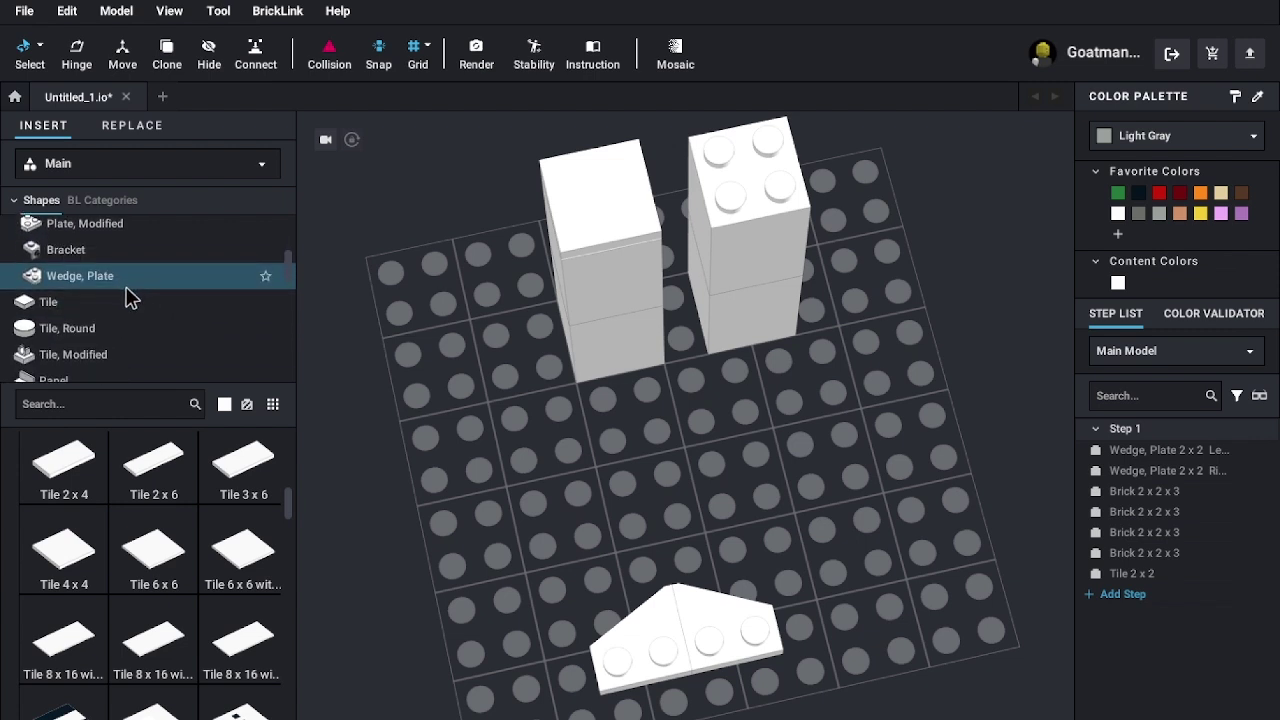
pyautogui.scroll(2, 126, 287)
pyautogui.scroll(-1, 125, 320)
pyautogui.scroll(3, 126, 335)
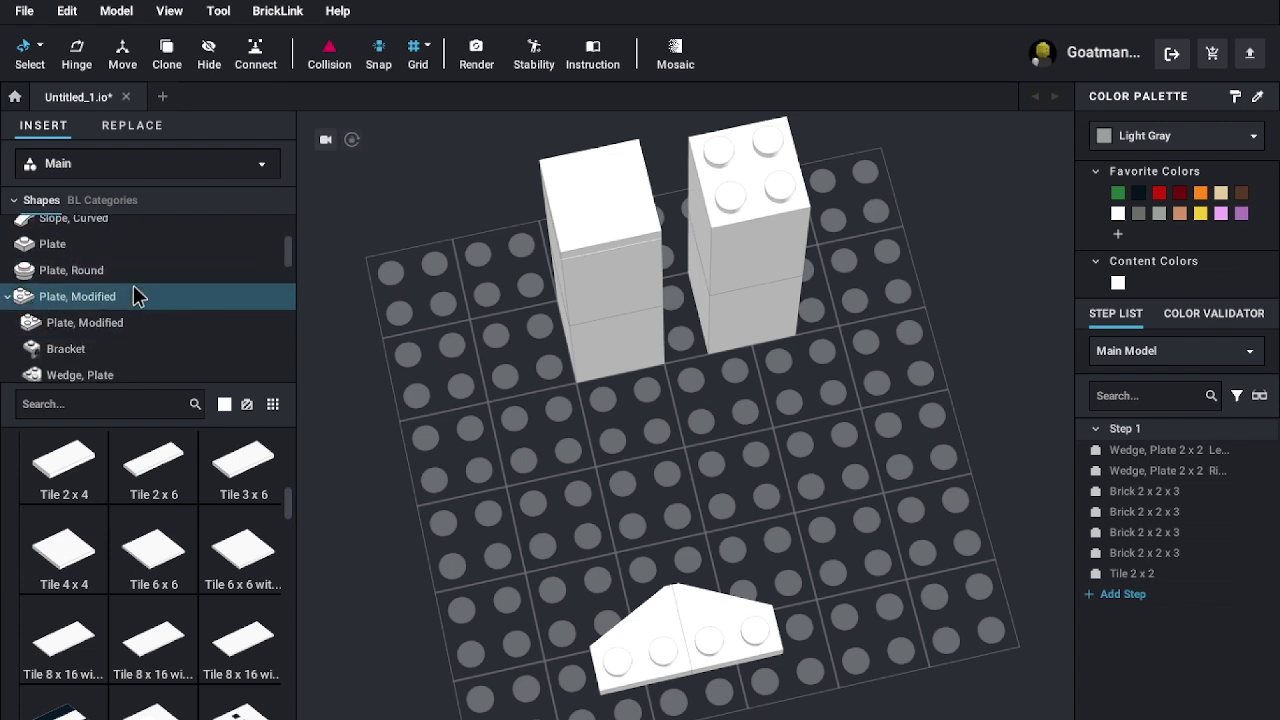
pyautogui.scroll(1, 137, 296)
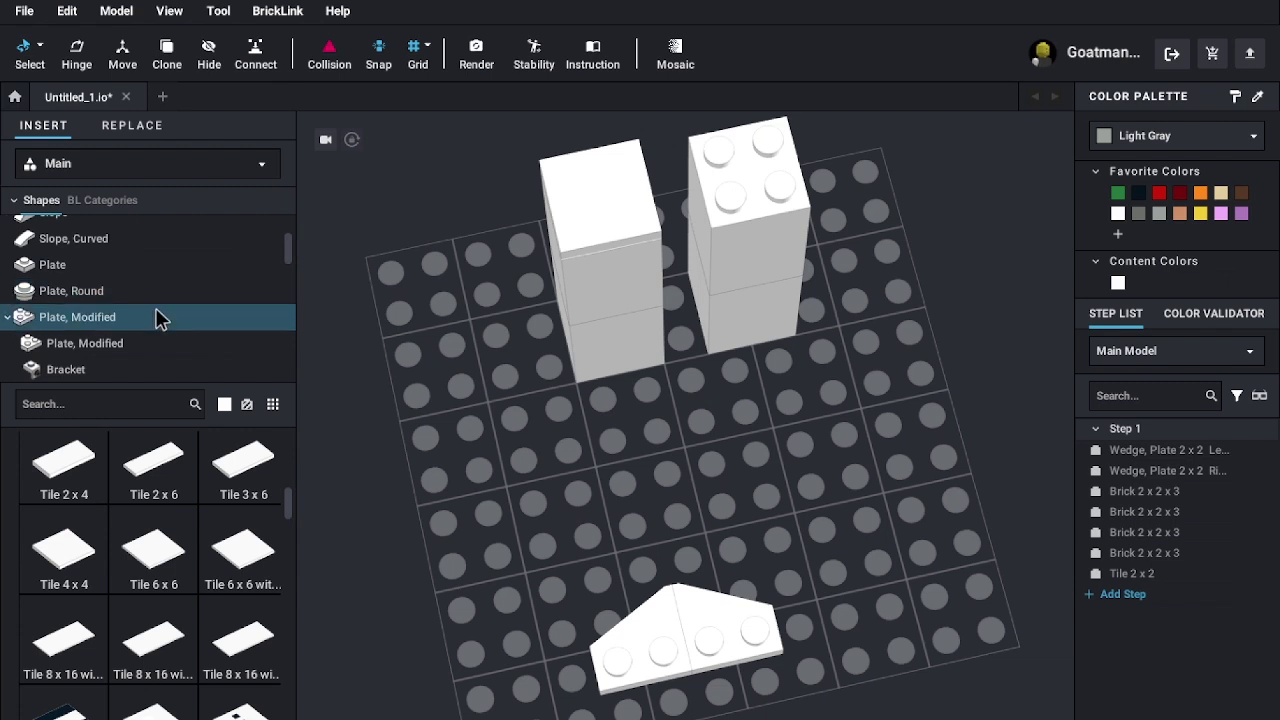
pyautogui.scroll(-4, 157, 314)
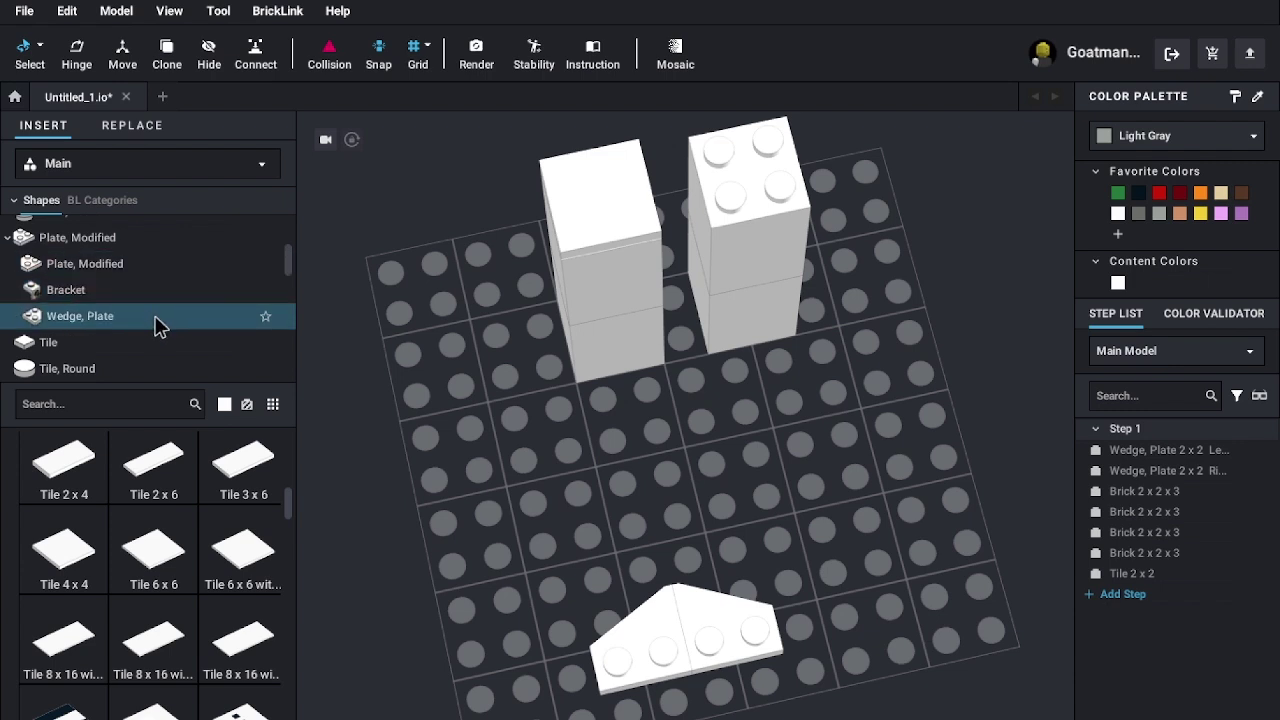
pyautogui.scroll(2, 140, 298)
pyautogui.scroll(-3, 140, 298)
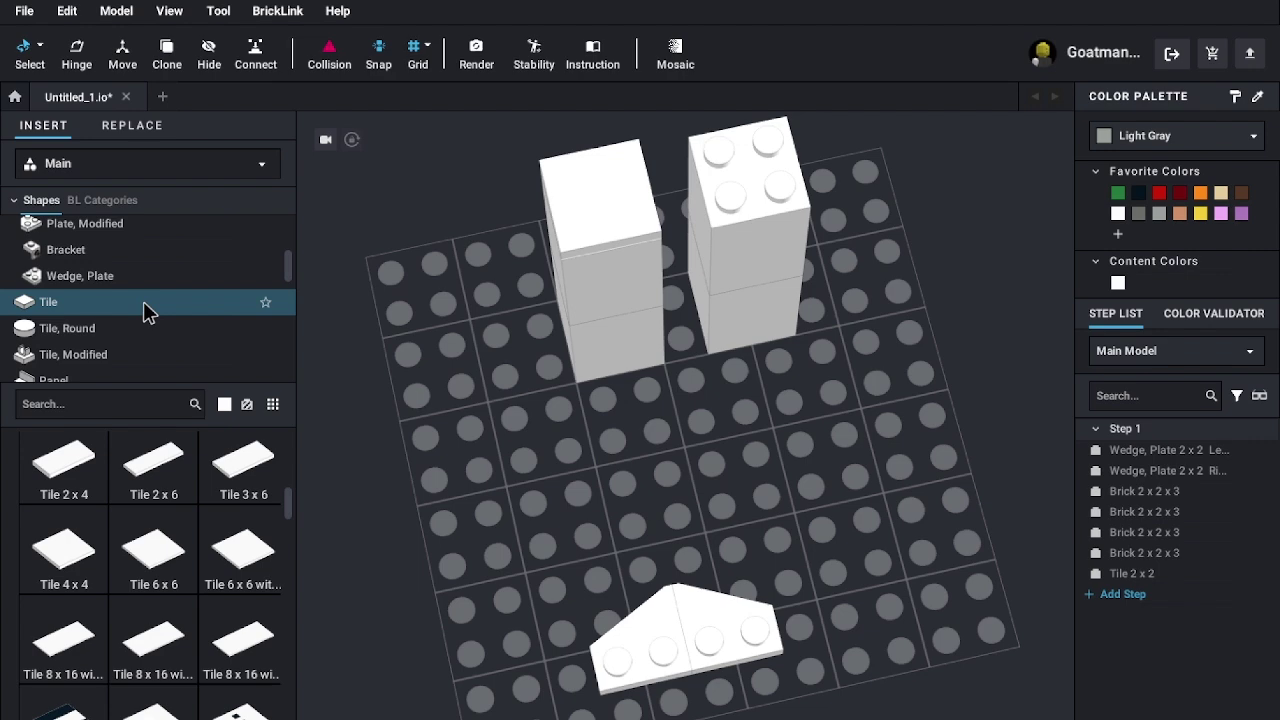
pyautogui.click(109, 328)
pyautogui.click(104, 354)
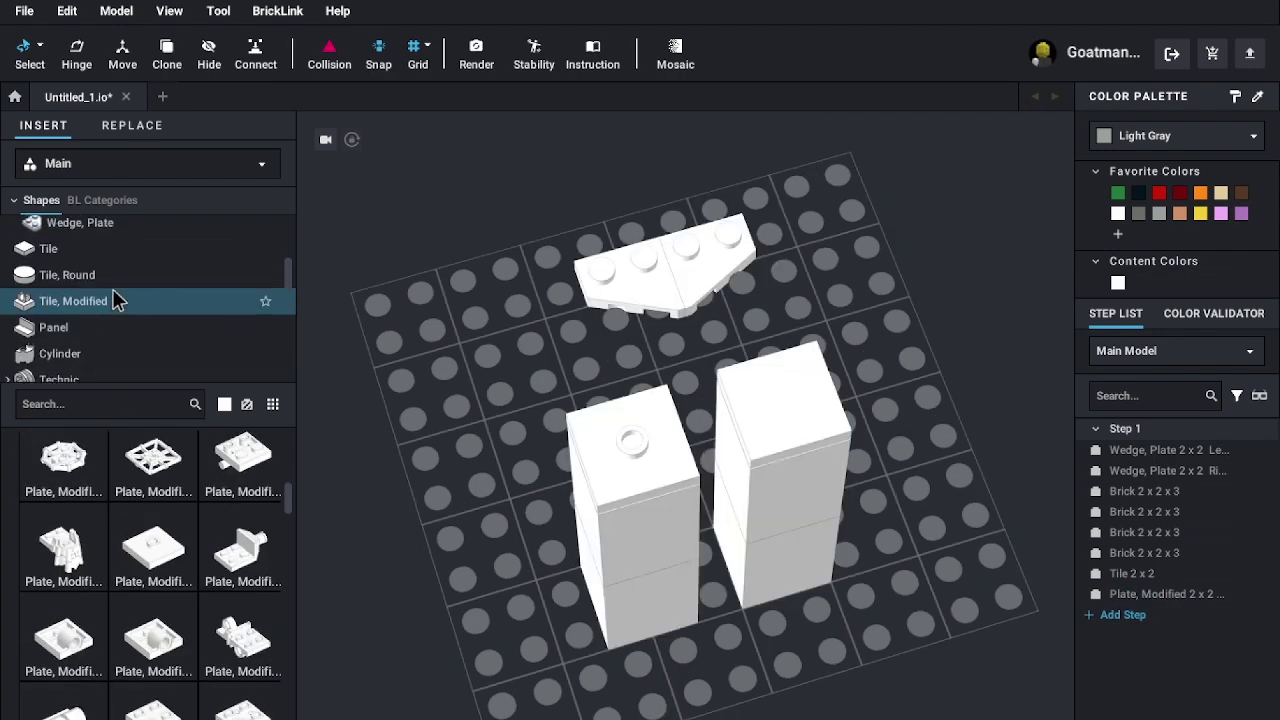
# - Open the Bar category and look through its parts for a mast piece that fits the centre stud
pyautogui.scroll(2, 113, 305)
pyautogui.scroll(-5, 112, 300)
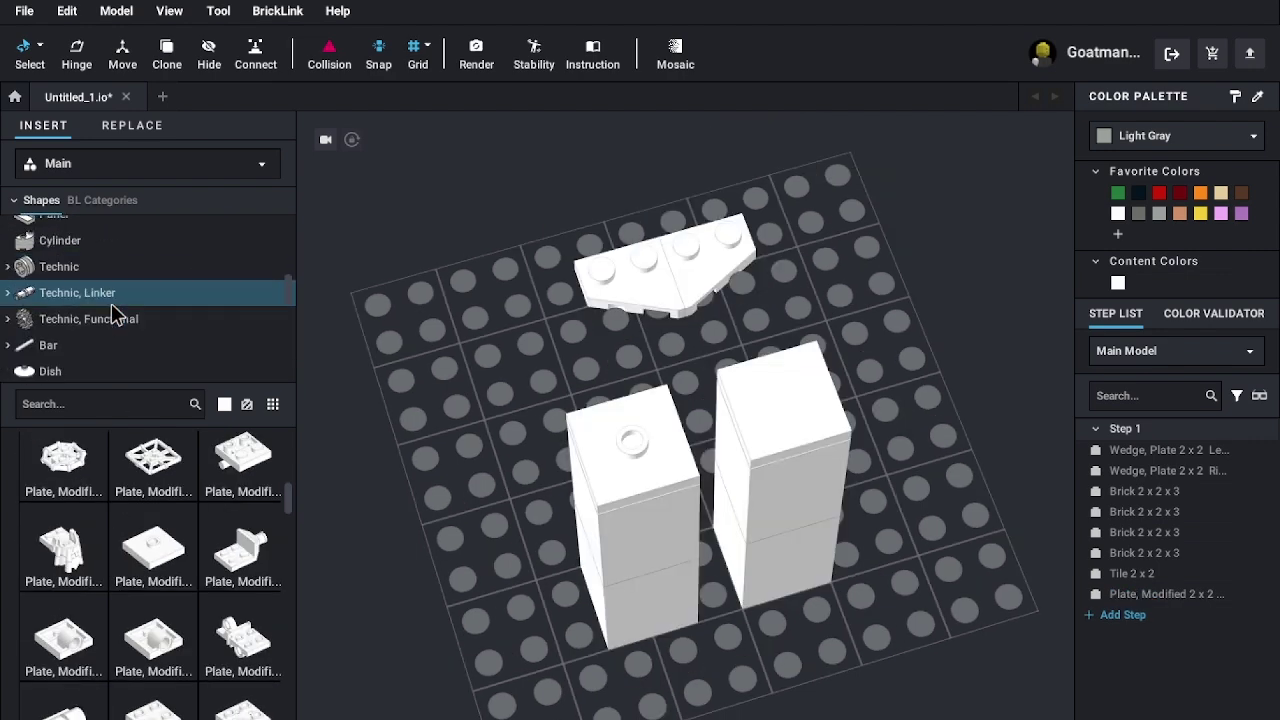
pyautogui.click(113, 276)
pyautogui.scroll(-5, 183, 570)
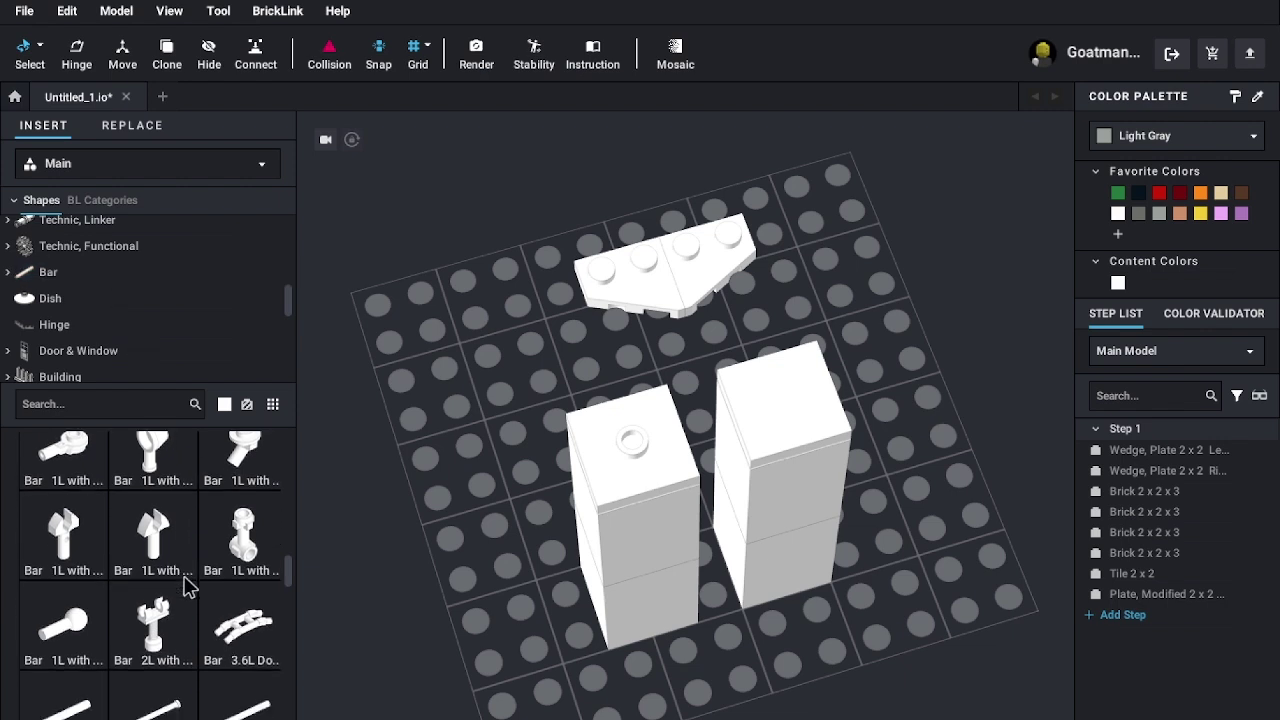
pyautogui.scroll(-5, 183, 587)
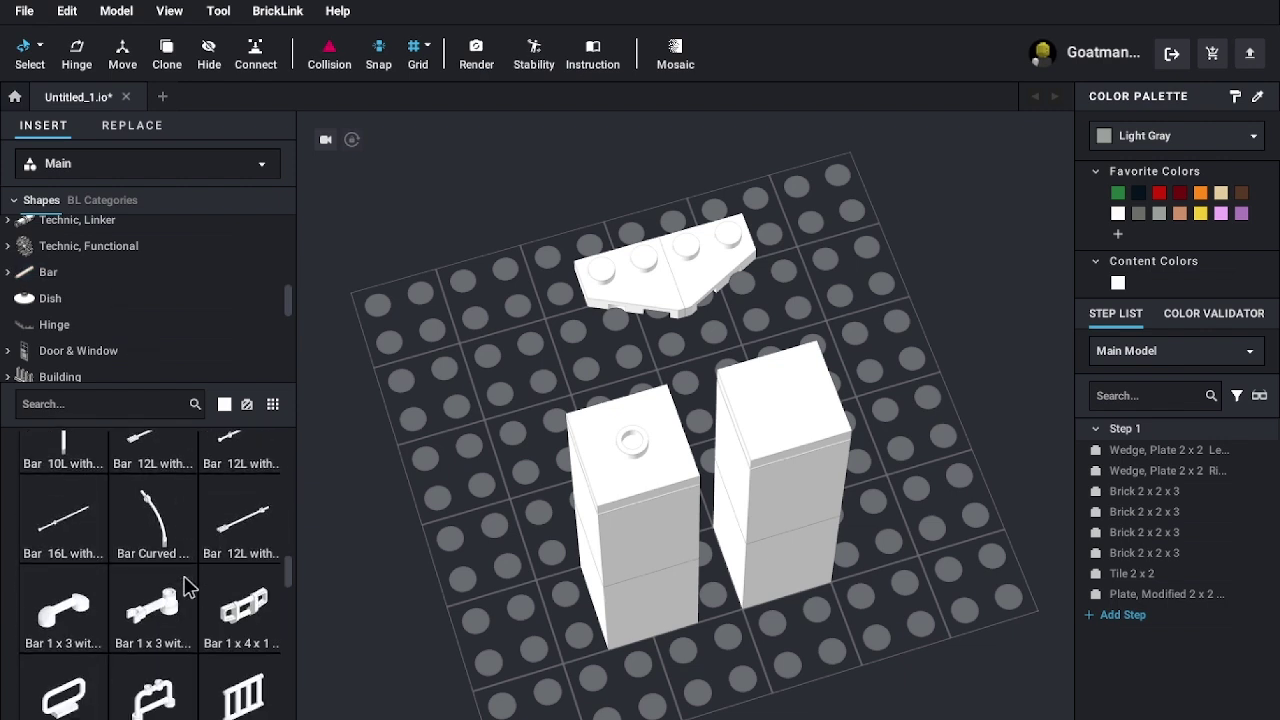
pyautogui.scroll(-5, 190, 585)
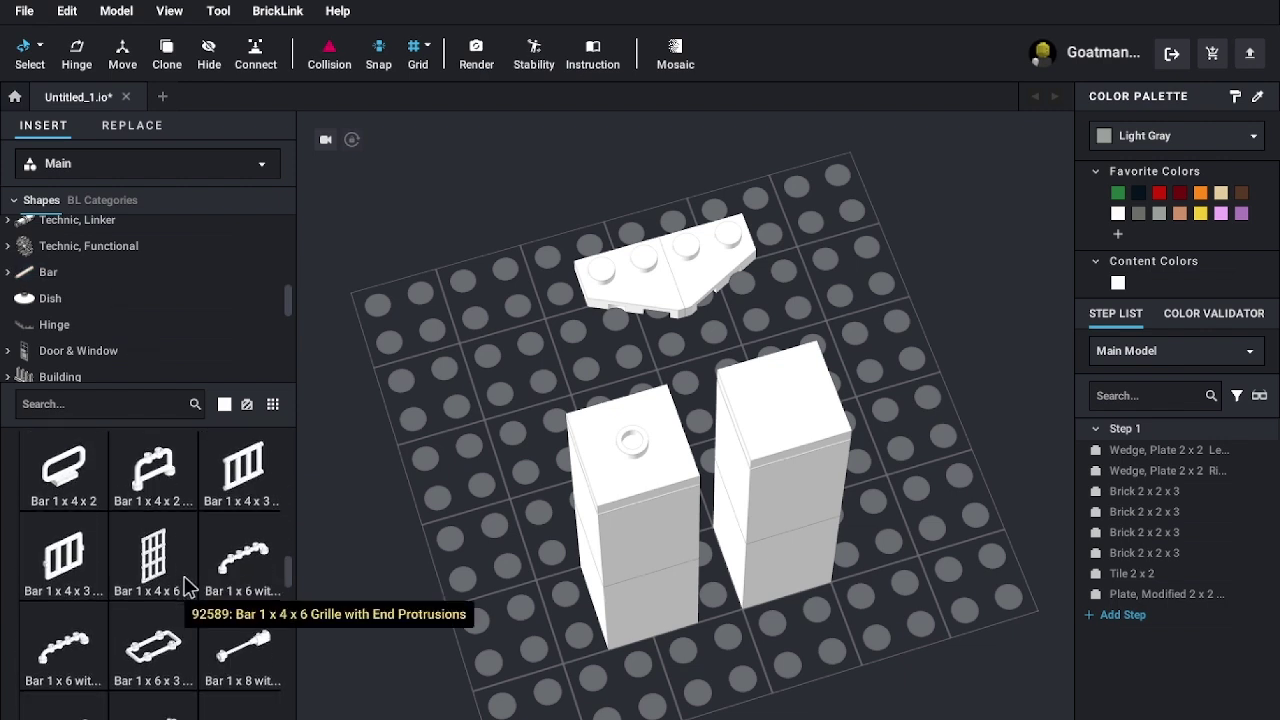
pyautogui.scroll(-2, 200, 580)
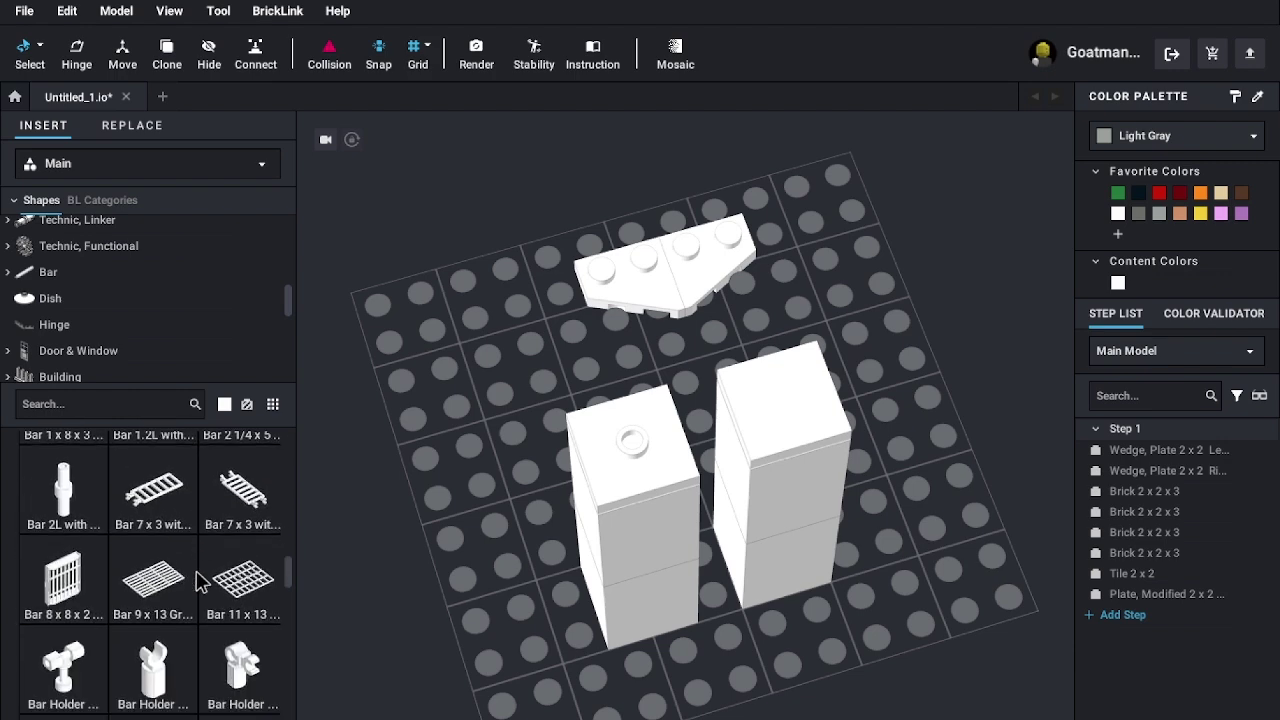
# - Try a Bar 2L with Stop Ring on the centre stud of the brick stack
pyautogui.click(92, 476)
pyautogui.click(626, 448)
pyautogui.moveTo(626, 448); pyautogui.dragTo(797, 451, button='right')
pyautogui.scroll(-3, 797, 451)
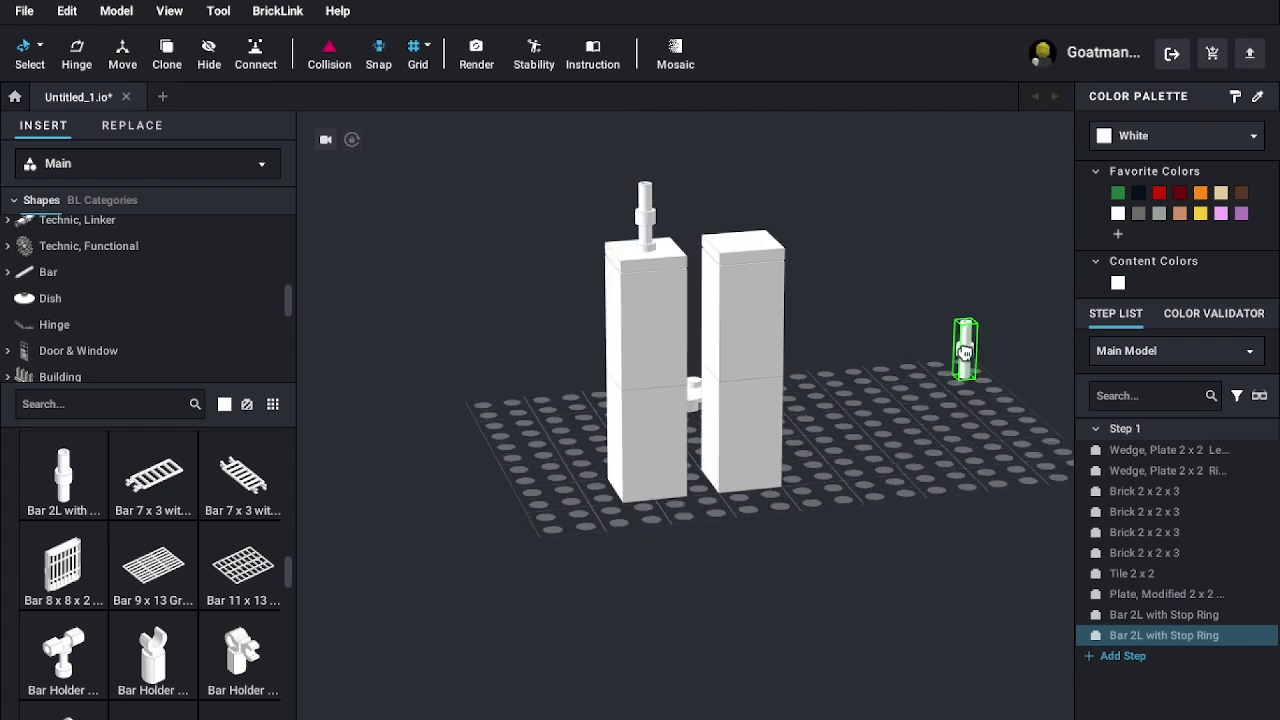
pyautogui.press('Escape')
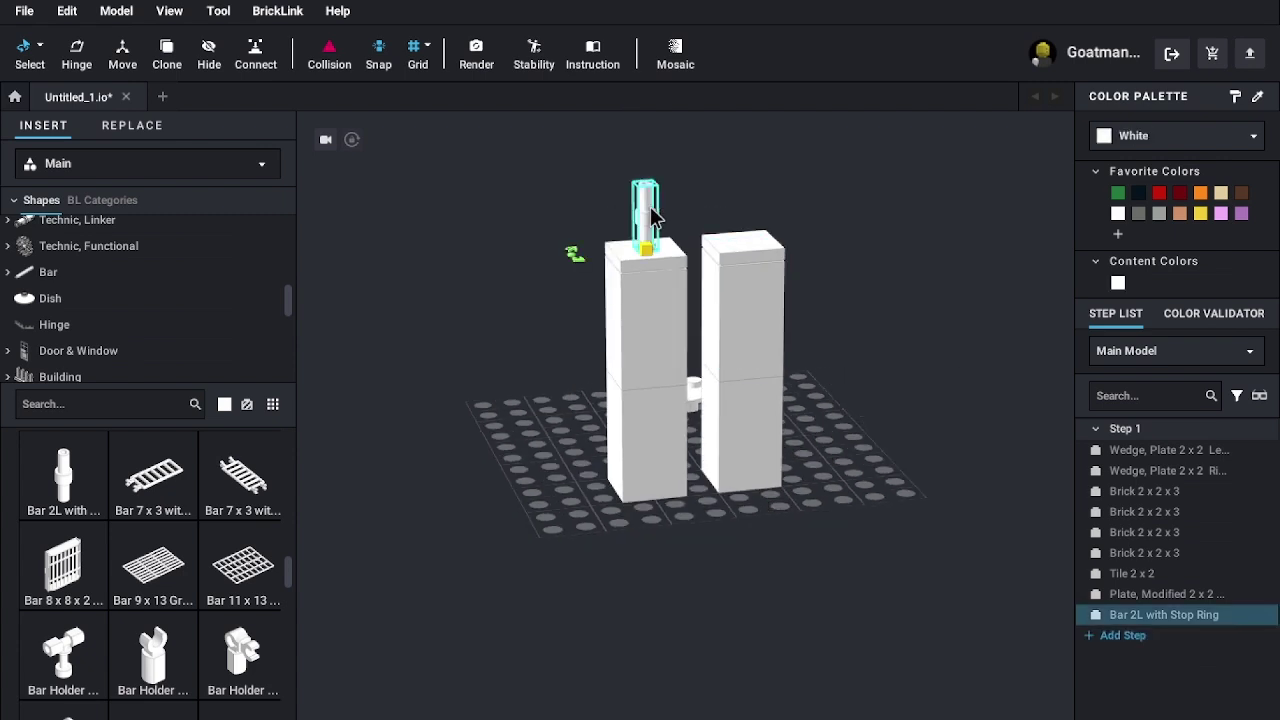
# - Place a Bar 3L (Bar Arrow) upright on the centre stud of the brick stack
pyautogui.scroll(5, 160, 527)
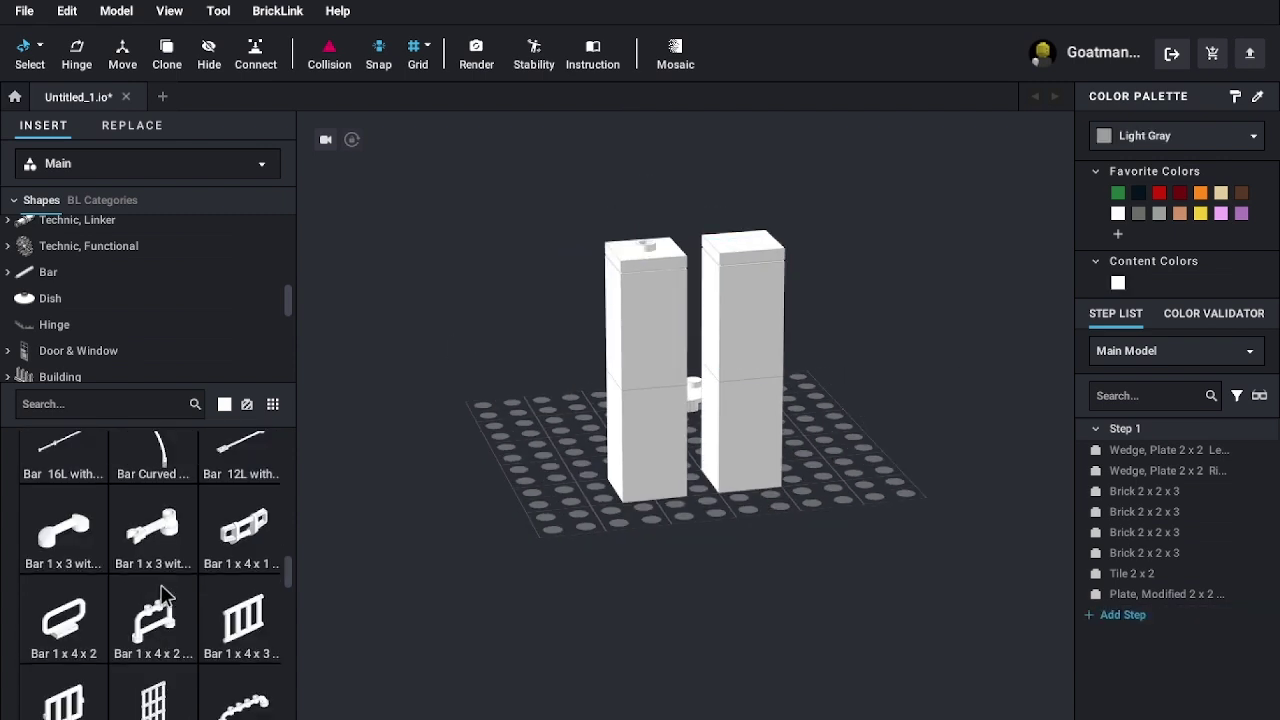
pyautogui.scroll(-5, 163, 593)
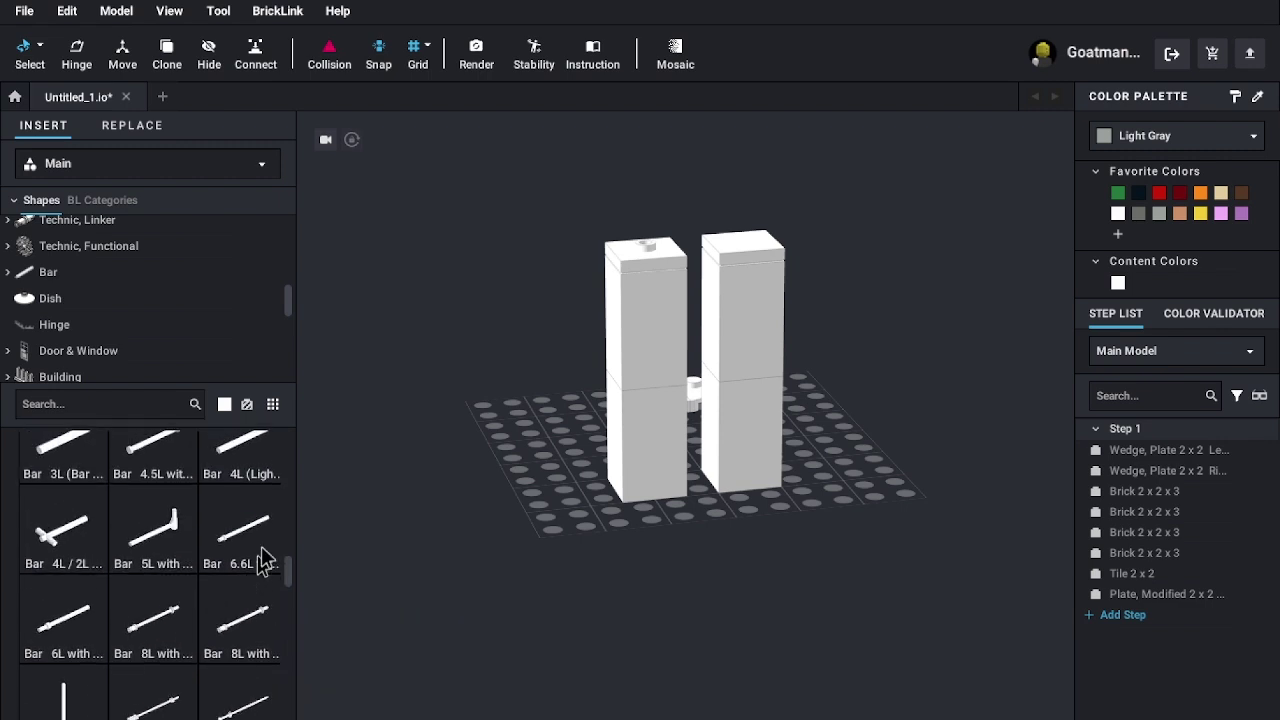
pyautogui.click(58, 575)
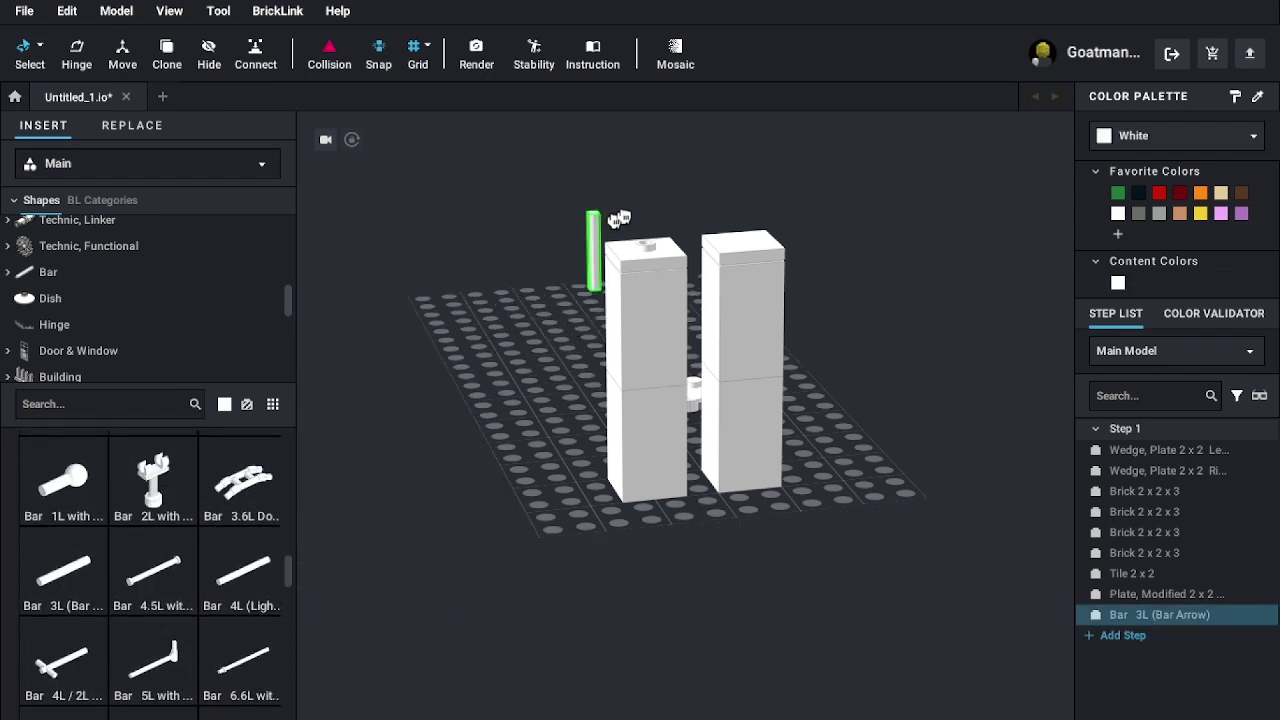
pyautogui.moveTo(664, 297); pyautogui.dragTo(655, 407, button='right')
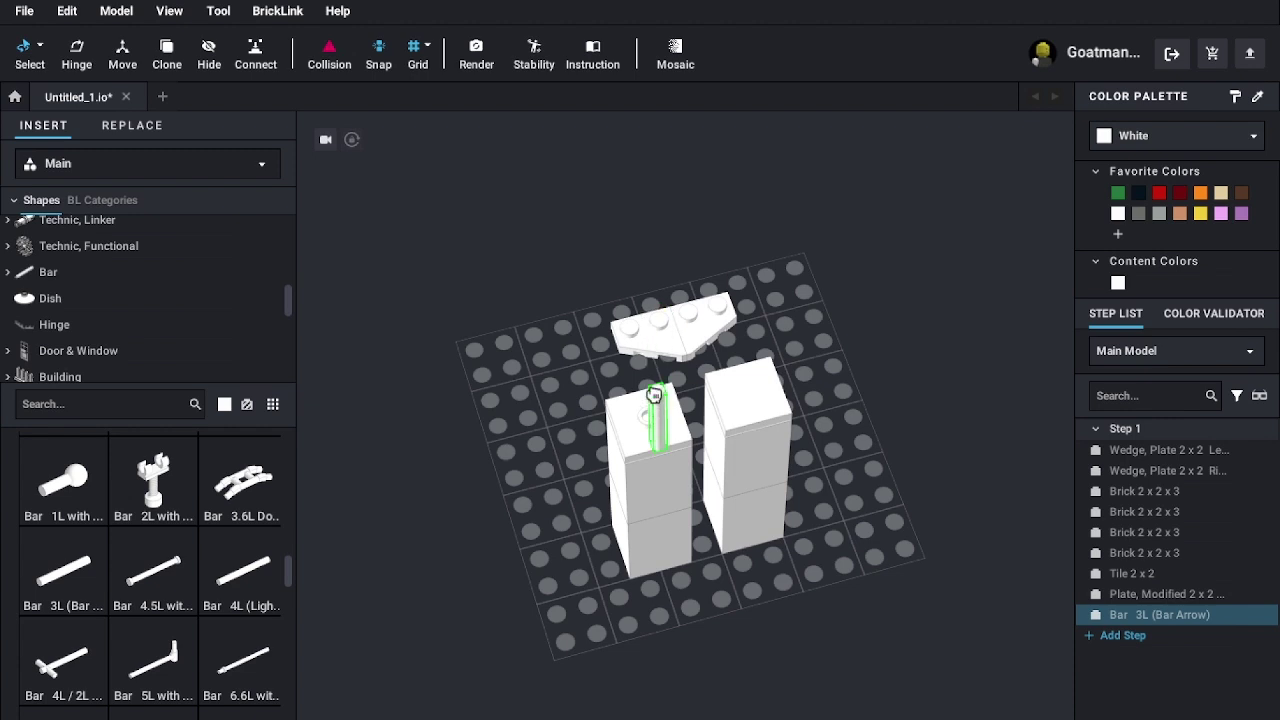
pyautogui.press('Escape')
pyautogui.moveTo(843, 305); pyautogui.dragTo(822, 249, button='right')
pyautogui.scroll(-4, 822, 249)
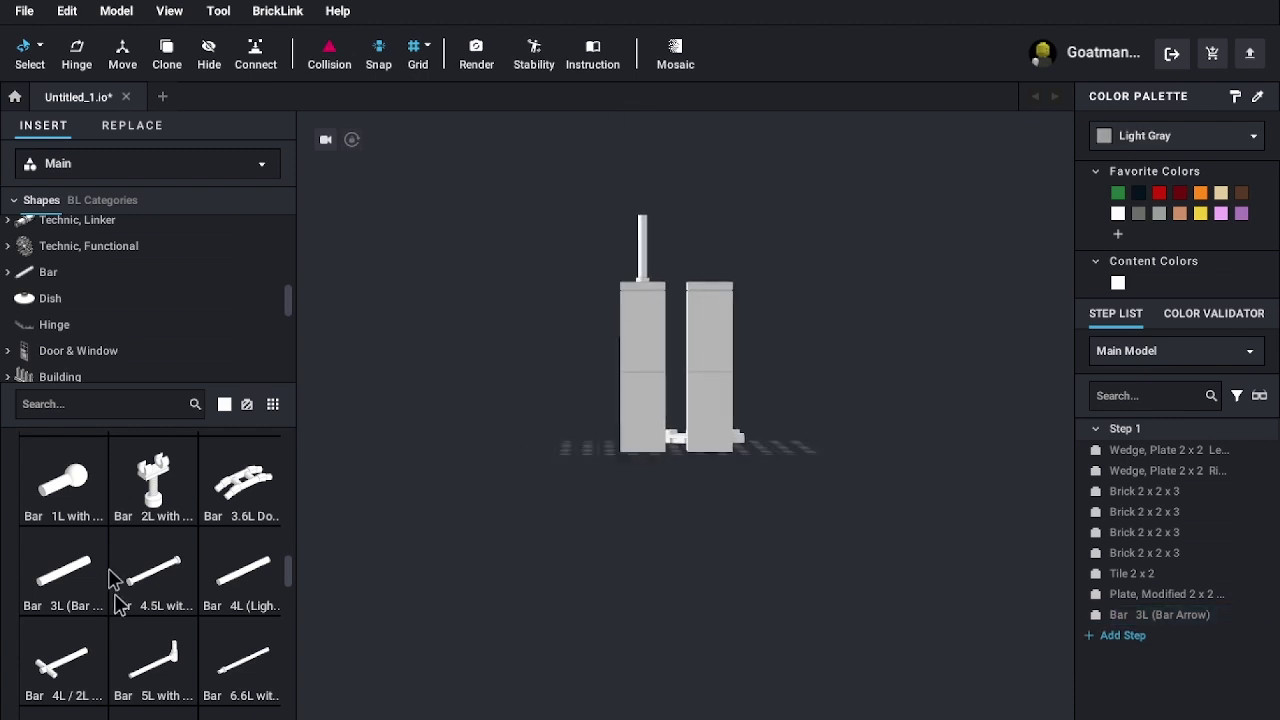
# - Find the antennas beyond the Bar parts and place a round-topped Antenna 4H on the baseplate beside the stacks
pyautogui.scroll(-5, 208, 618)
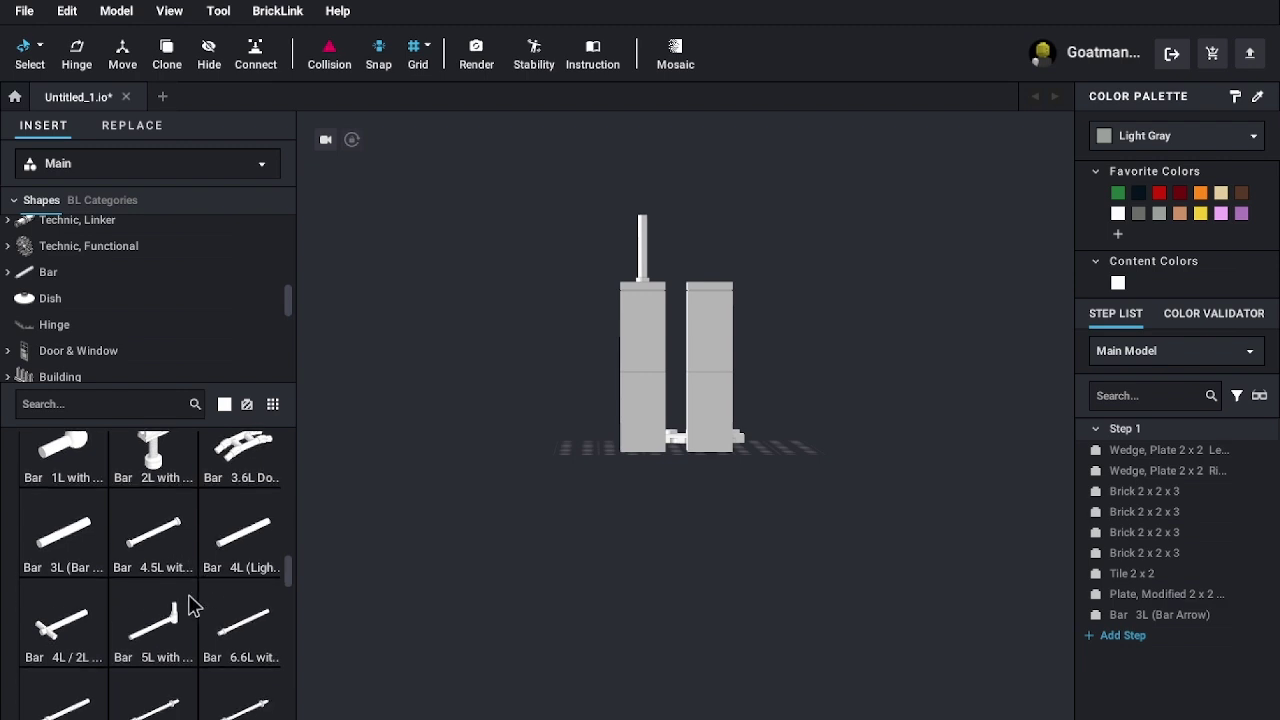
pyautogui.scroll(-10, 193, 605)
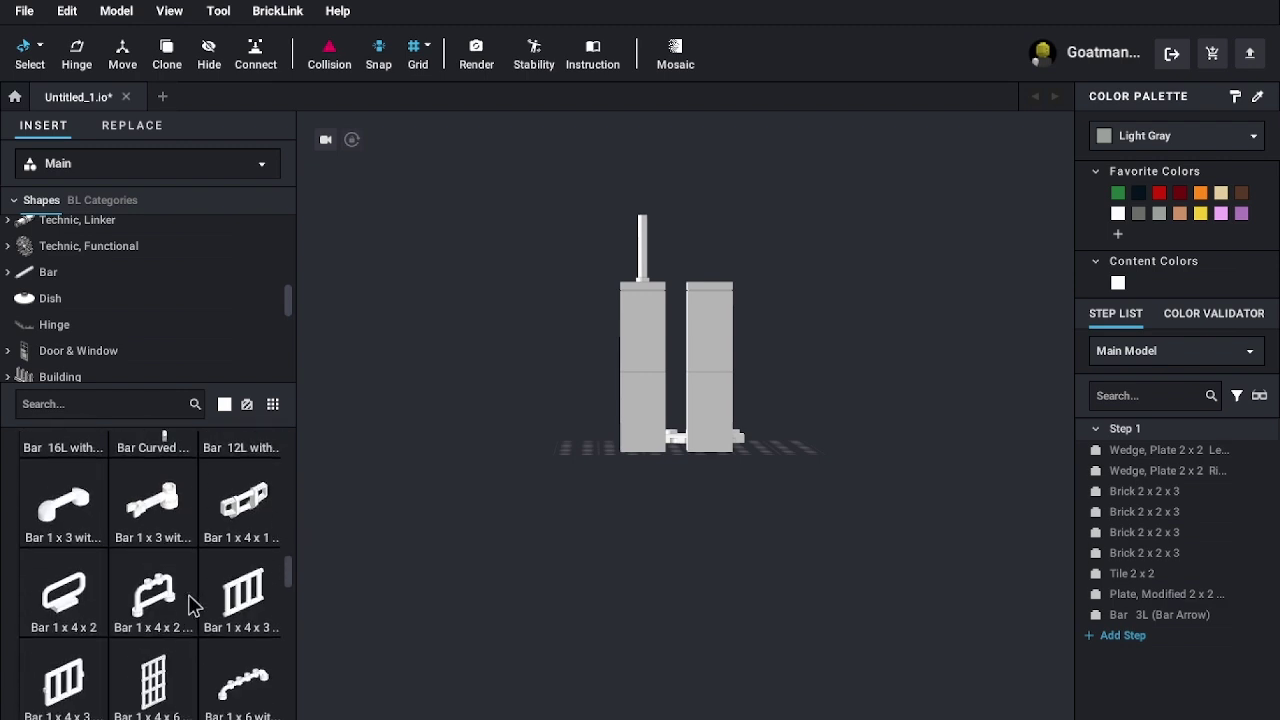
pyautogui.scroll(-10, 193, 605)
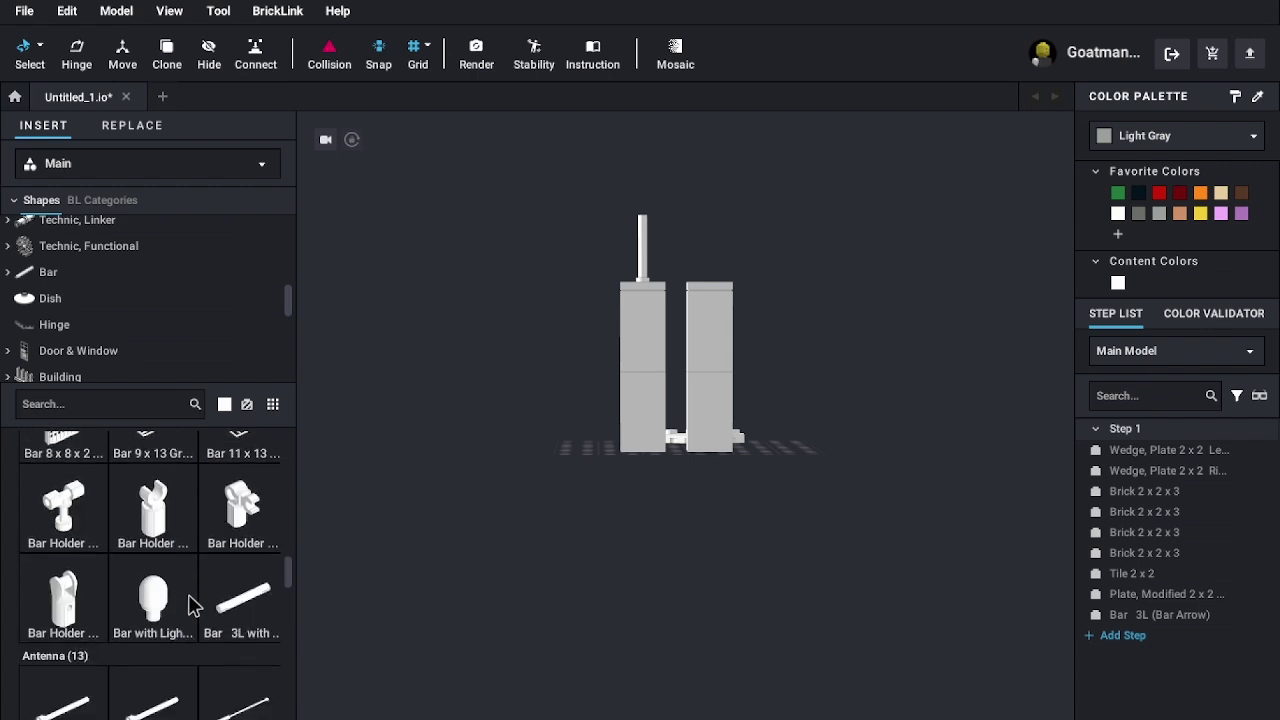
pyautogui.click(168, 617)
pyautogui.moveTo(478, 494); pyautogui.dragTo(549, 514, button='right')
pyautogui.moveTo(504, 520); pyautogui.dragTo(534, 470)
pyautogui.click(598, 556)
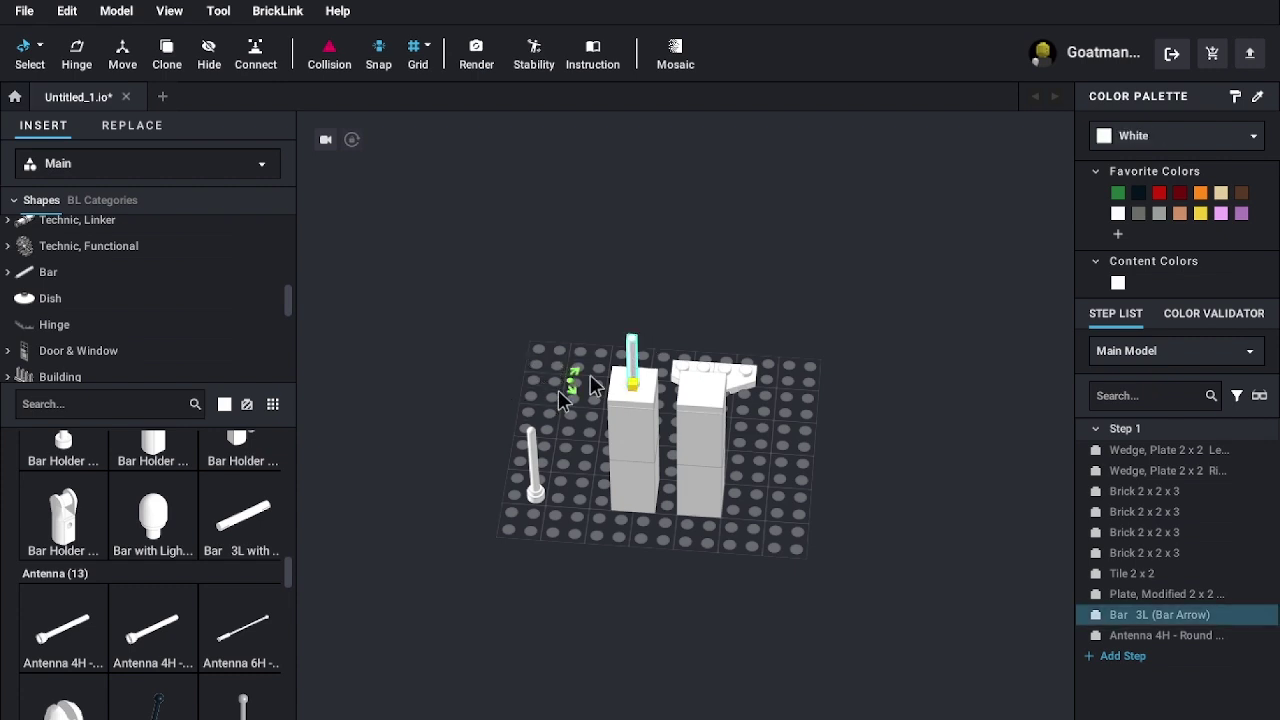
# - Move the Bar 3L off the stack onto the baseplate and put an Antenna 4H - Flat Top on the centre stud
pyautogui.moveTo(630, 356); pyautogui.dragTo(566, 400)
pyautogui.click(643, 355)
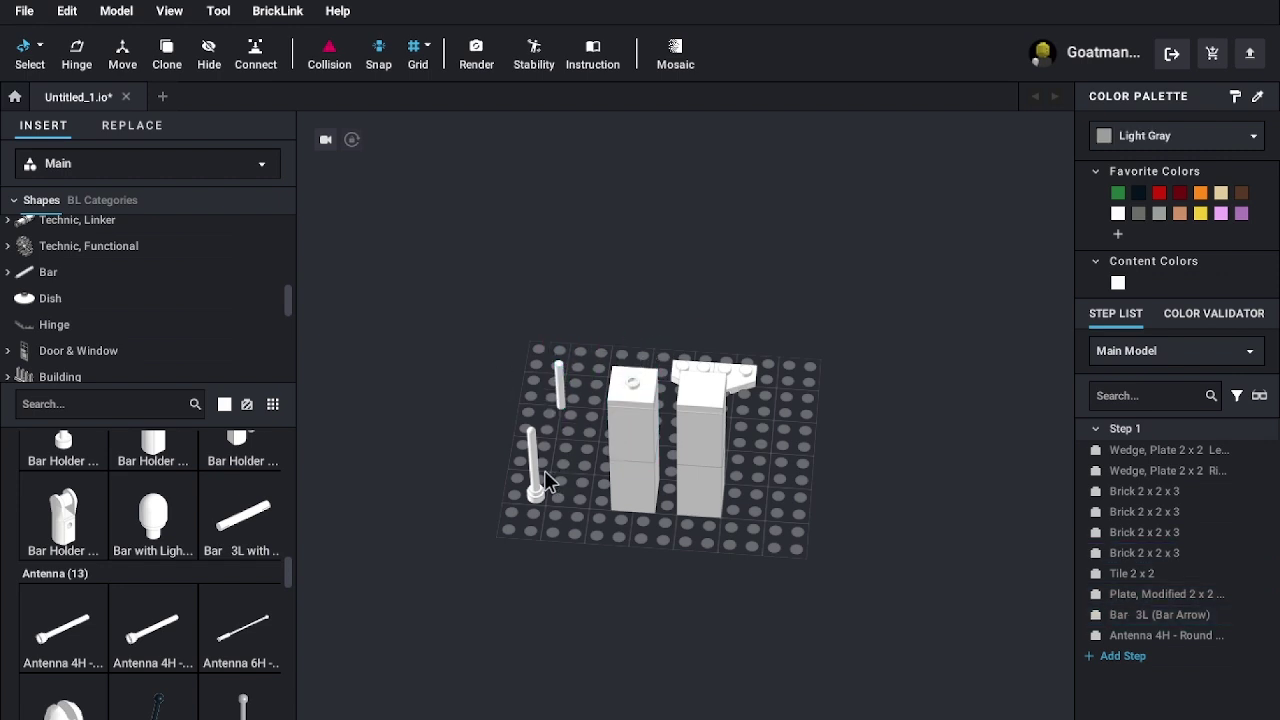
pyautogui.moveTo(343, 548); pyautogui.dragTo(524, 527)
pyautogui.click(638, 369)
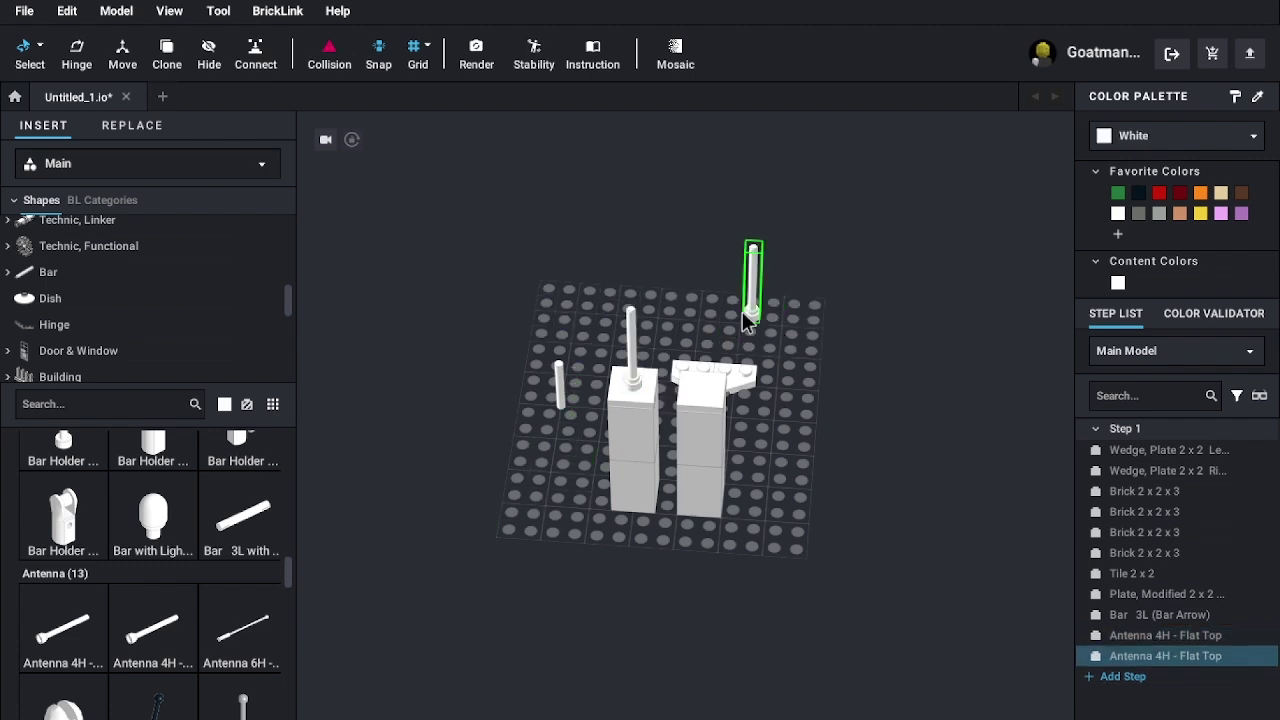
# - Delete the Antenna 4H - Flat Top pieces from the baseplate and from the brick stack
pyautogui.click(750, 318)
pyautogui.moveTo(850, 346); pyautogui.dragTo(852, 327, button='right')
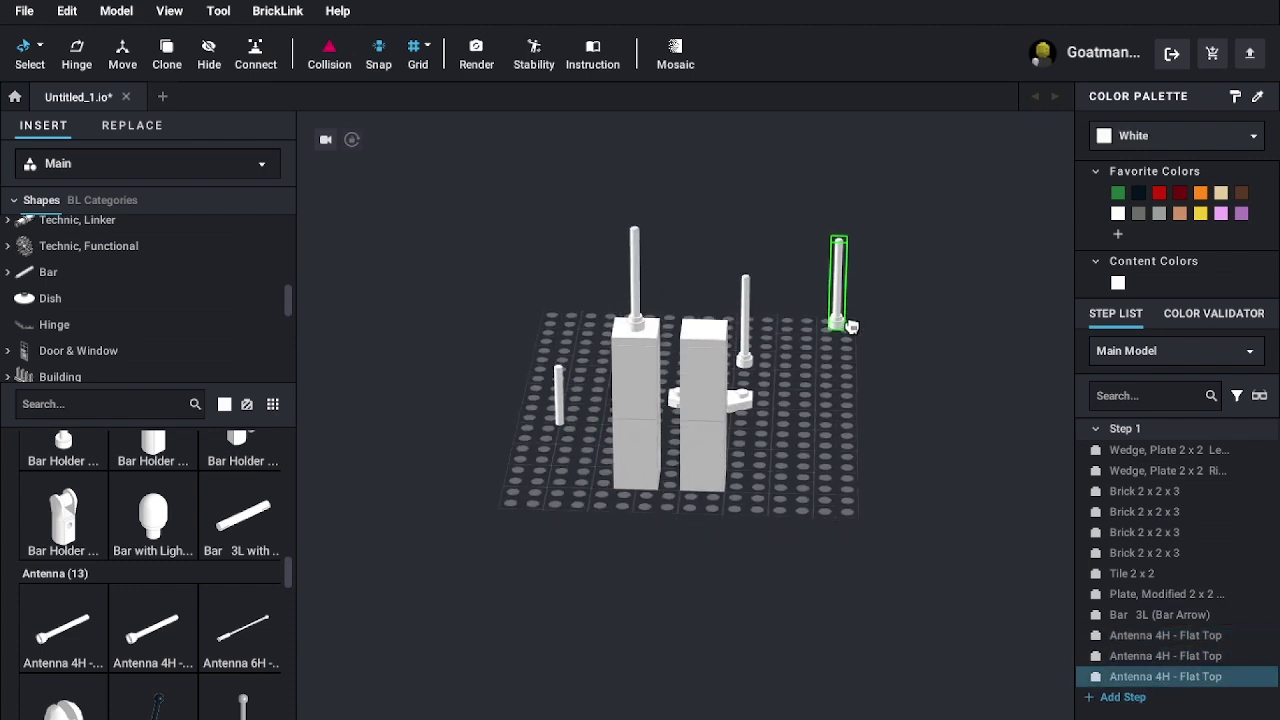
pyautogui.click(746, 350)
pyautogui.press('Delete')
pyautogui.moveTo(850, 337); pyautogui.dragTo(778, 316, button='right')
pyautogui.click(724, 286)
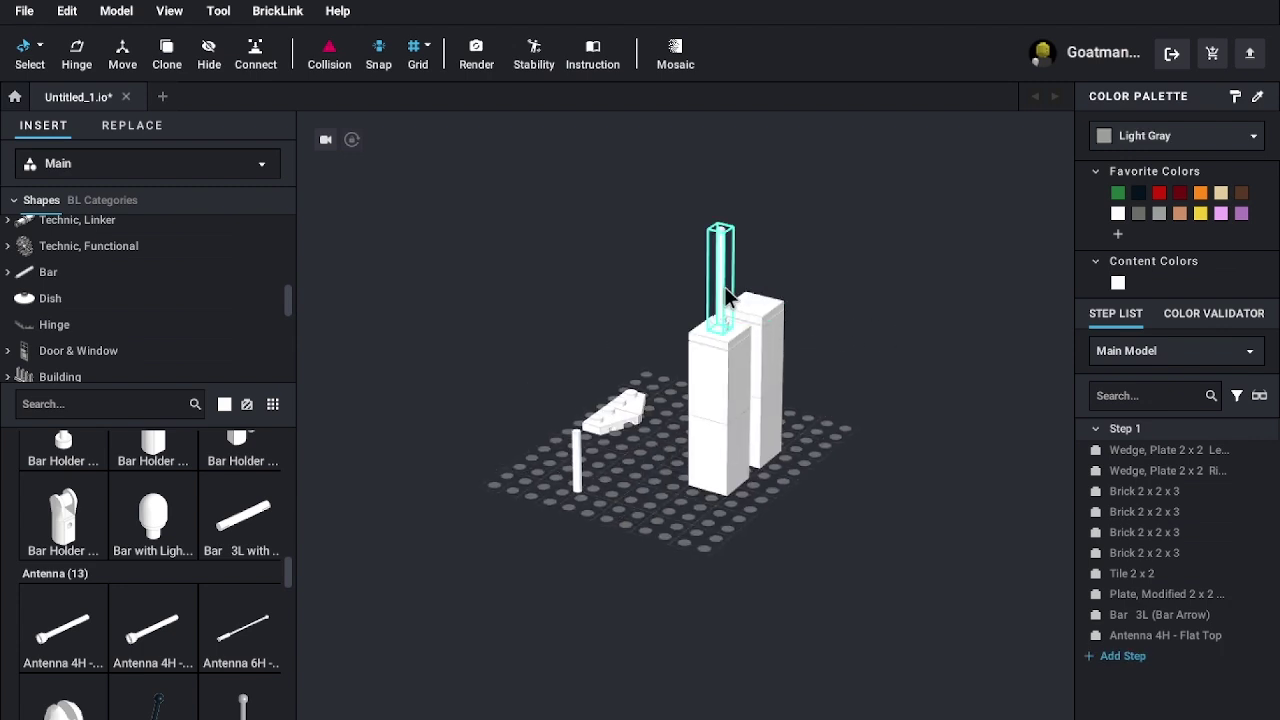
pyautogui.press('Delete')
# - Move the Bar 3L from the baseplate back onto the centre stud of the brick stack
pyautogui.moveTo(799, 274); pyautogui.dragTo(566, 372, button='right')
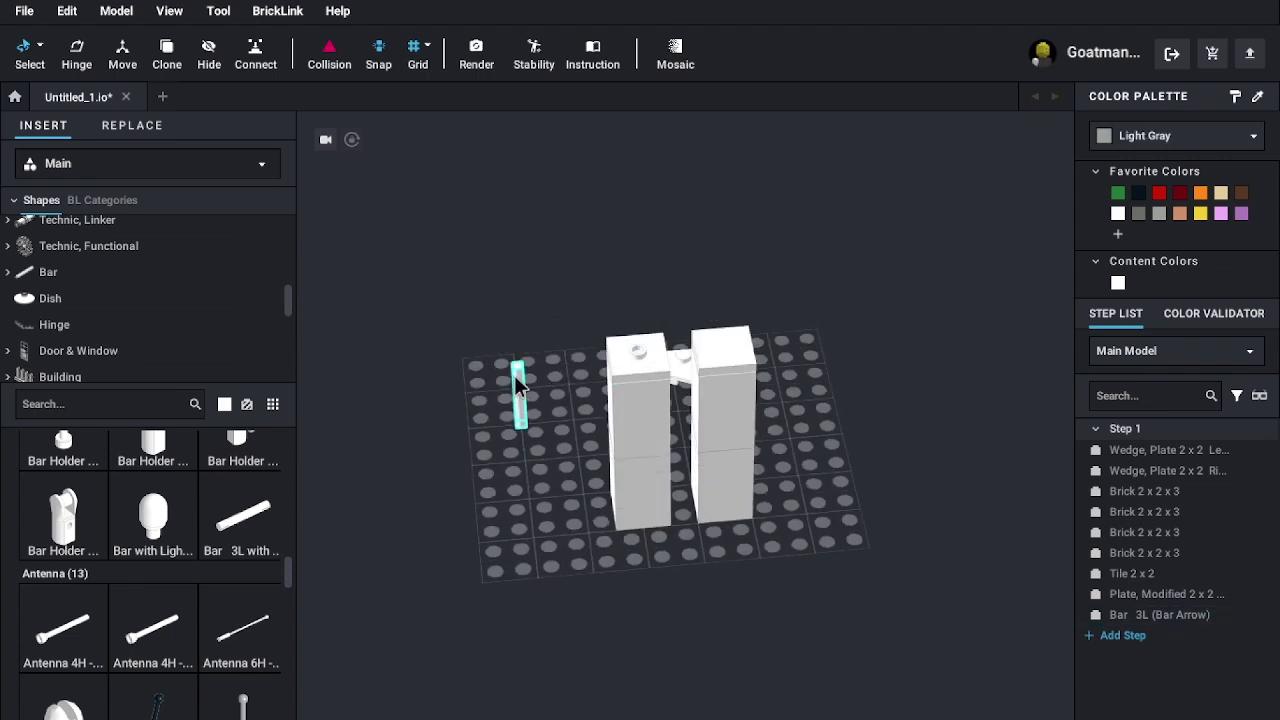
pyautogui.moveTo(519, 388); pyautogui.dragTo(625, 343)
pyautogui.click(637, 327)
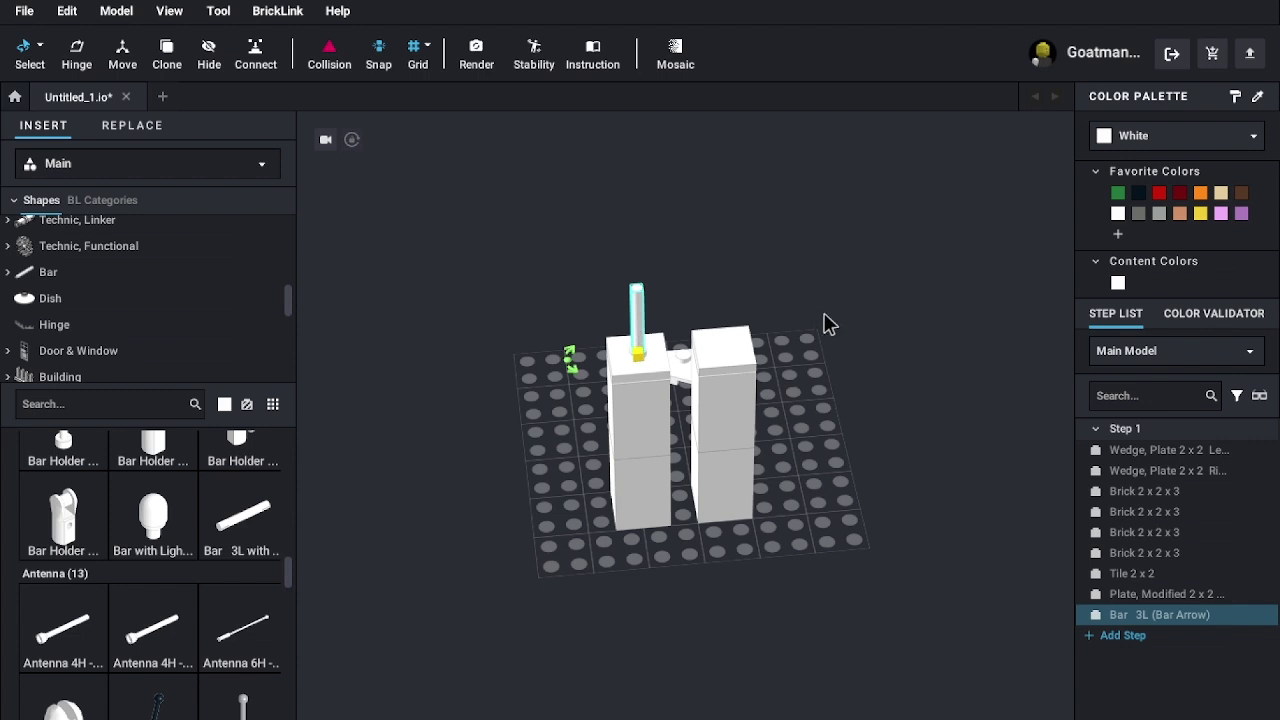
pyautogui.click(826, 323)
pyautogui.moveTo(775, 318); pyautogui.dragTo(820, 350, button='right')
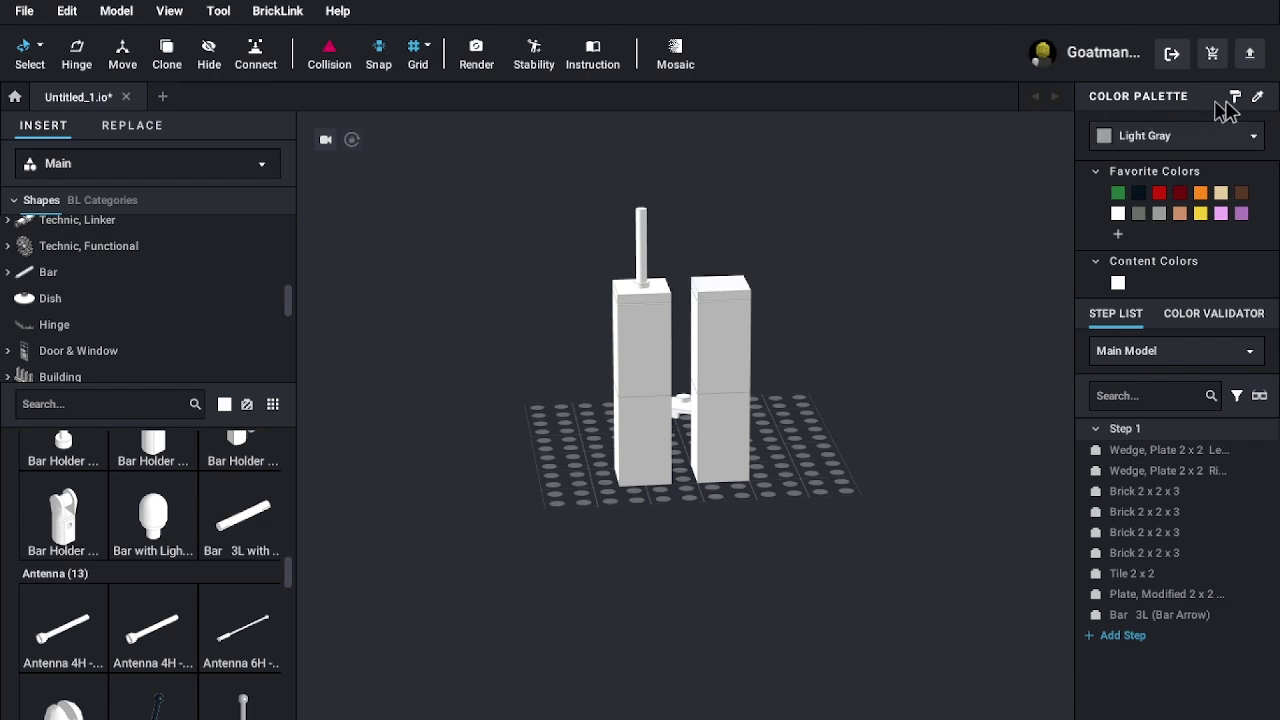
# - Paint all four bricks, the tile, the centre-stud plate and the Bar 3L in Light Gray
pyautogui.click(1236, 98)
pyautogui.click(641, 340)
pyautogui.click(641, 440)
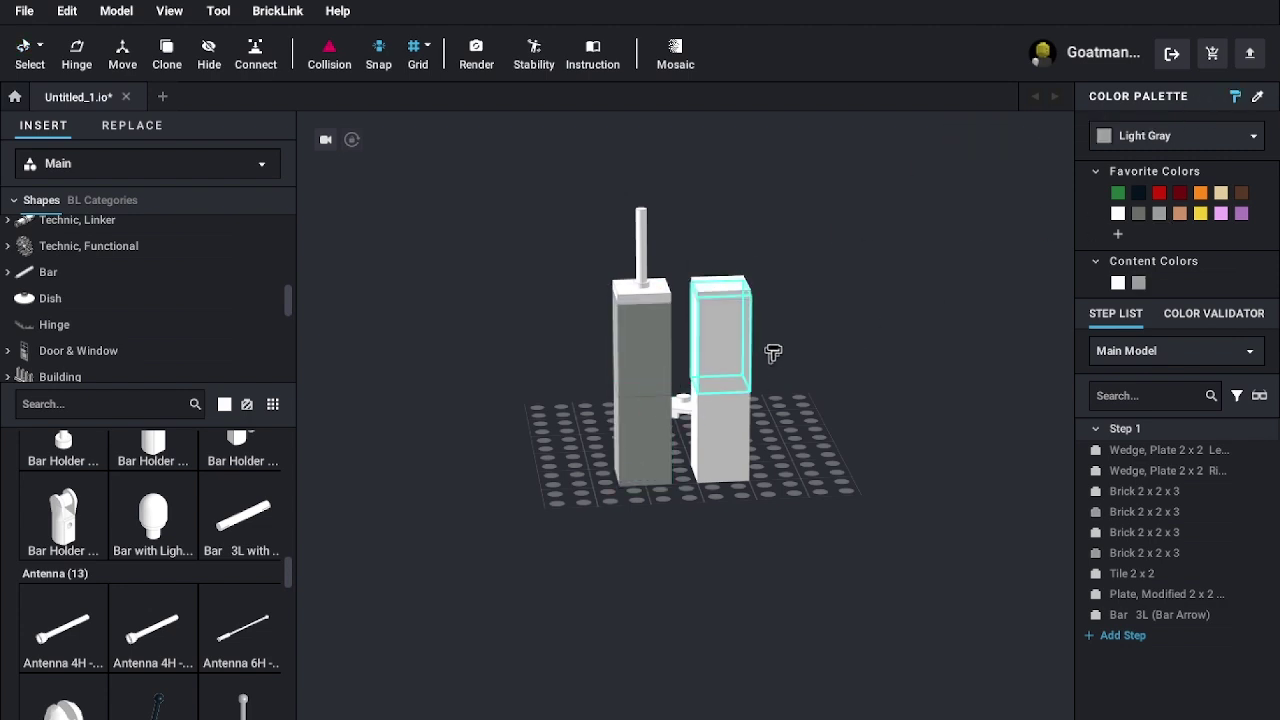
pyautogui.click(730, 400)
pyautogui.click(727, 321)
pyautogui.click(729, 289)
pyautogui.click(634, 290)
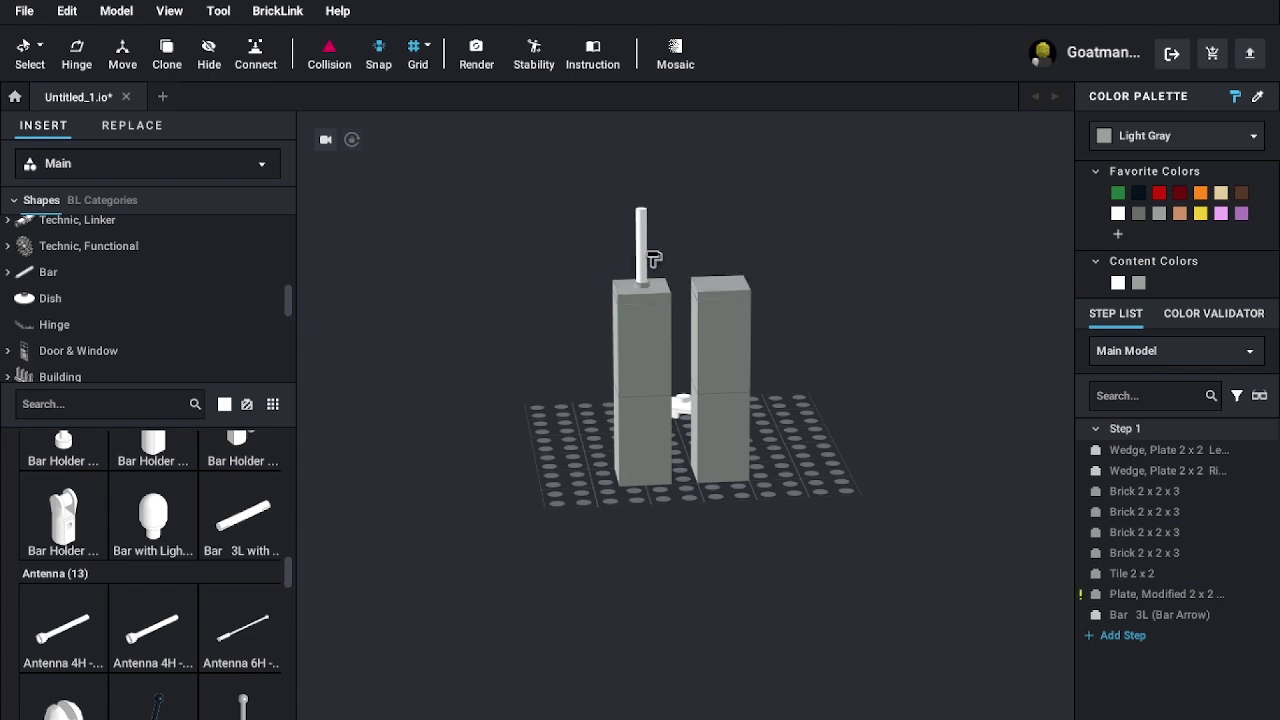
pyautogui.click(642, 250)
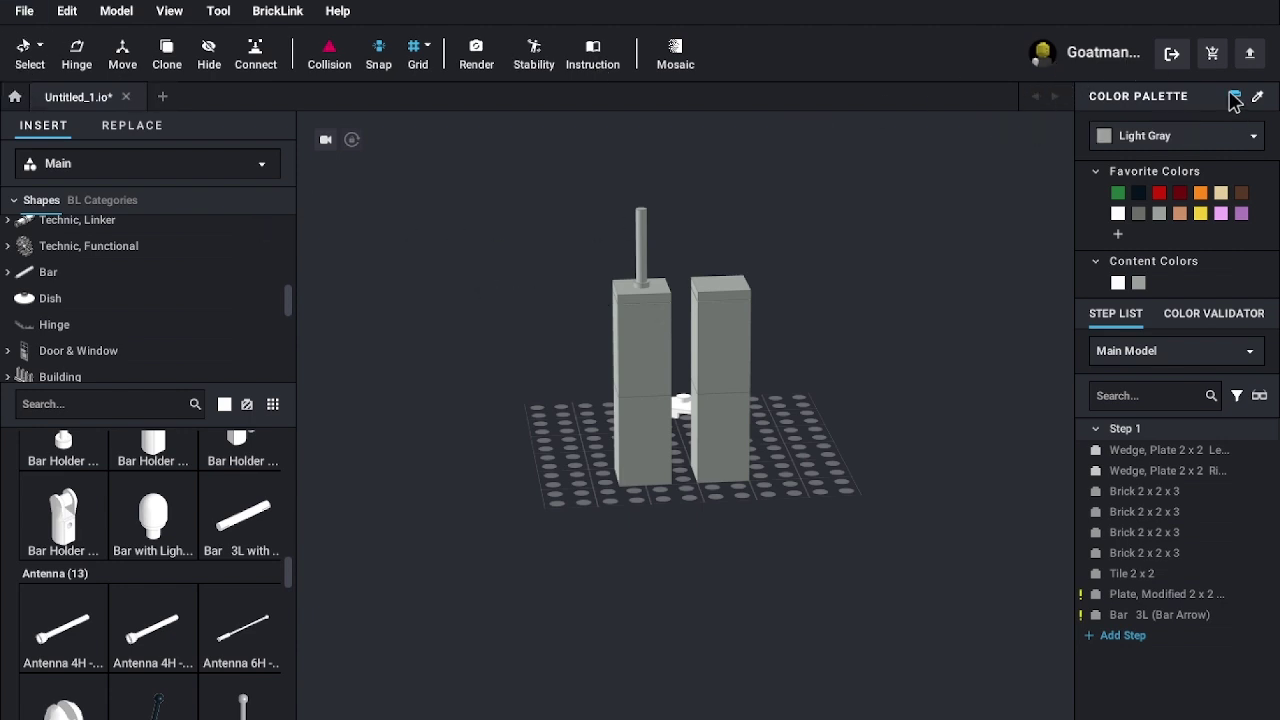
pyautogui.moveTo(848, 271); pyautogui.dragTo(923, 426, button='right')
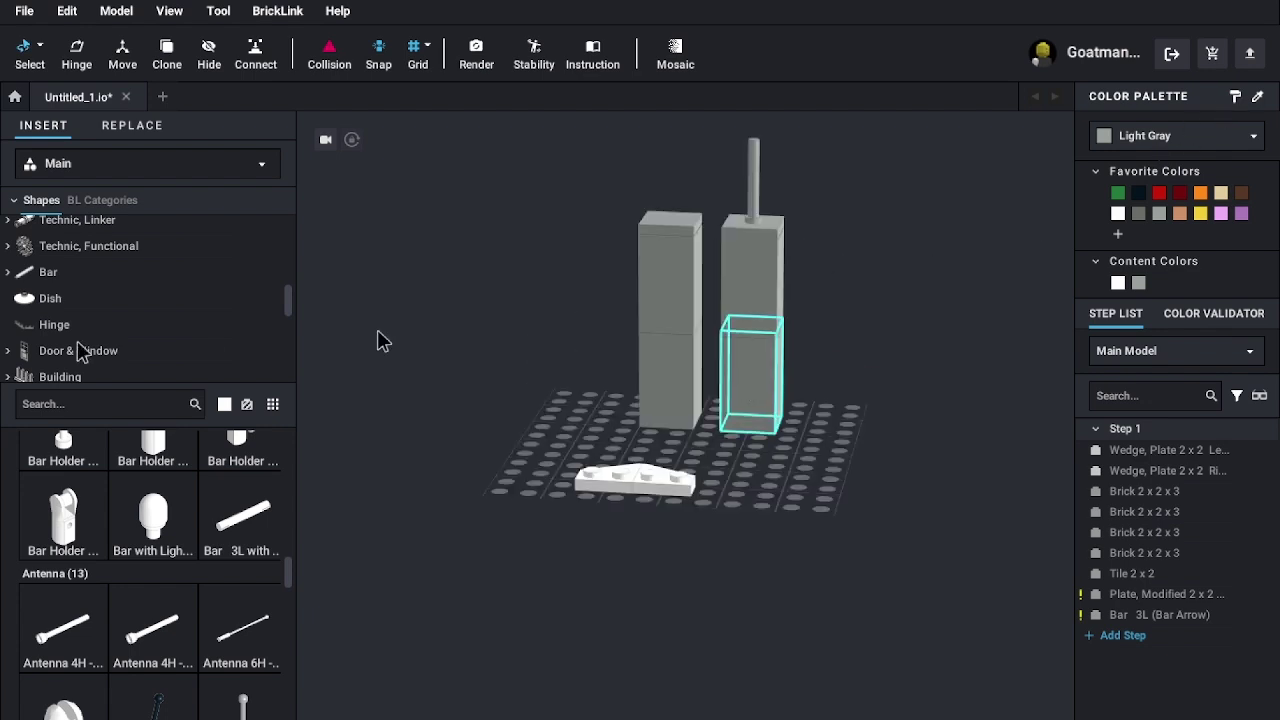
# - Look through the Tile, Round category and the 1-wide and 2-wide parts in the Plate category
pyautogui.scroll(5, 126, 317)
pyautogui.scroll(1, 128, 327)
pyautogui.click(110, 338)
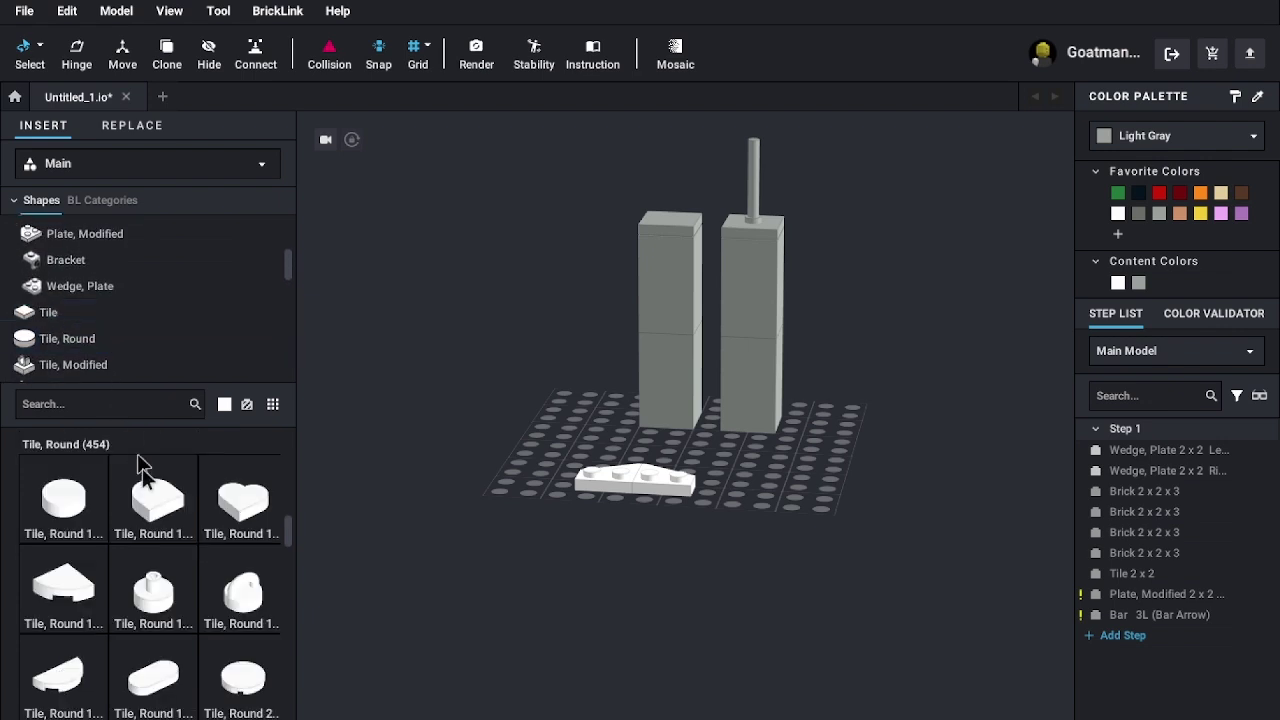
pyautogui.moveTo(598, 492); pyautogui.dragTo(624, 542, button='right')
pyautogui.scroll(5, 171, 251)
pyautogui.click(80, 295)
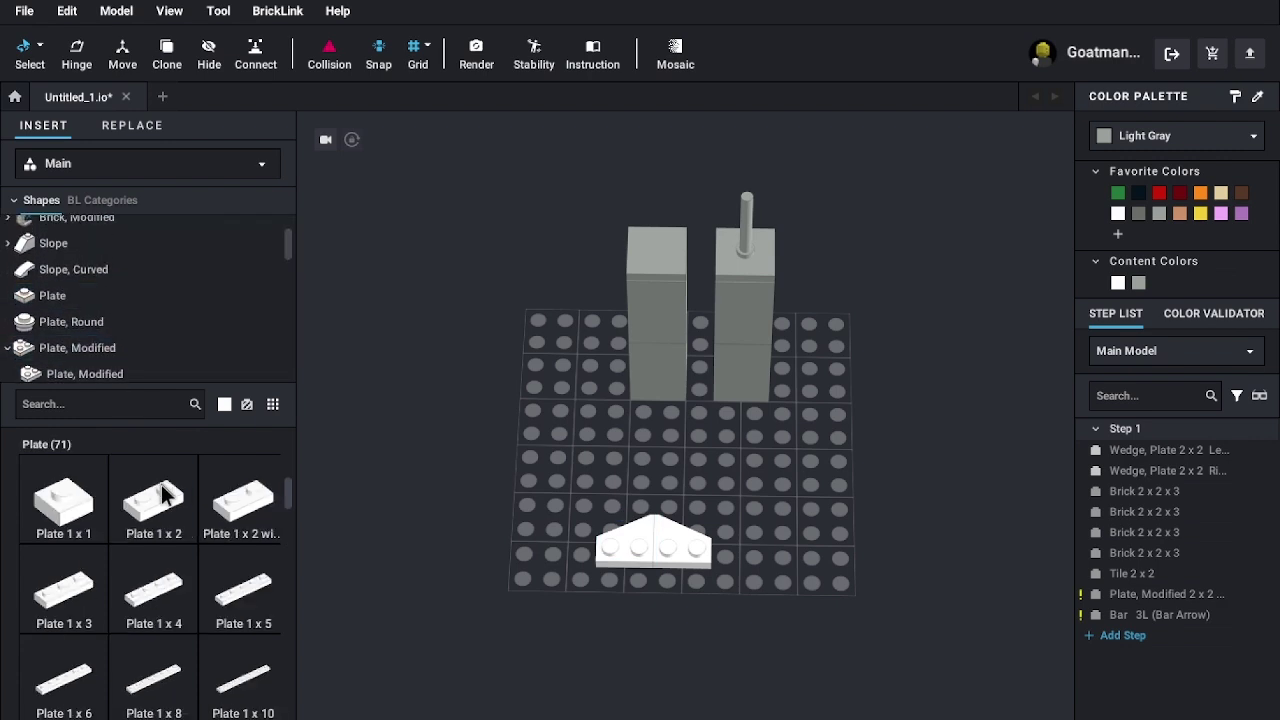
pyautogui.scroll(-2, 196, 609)
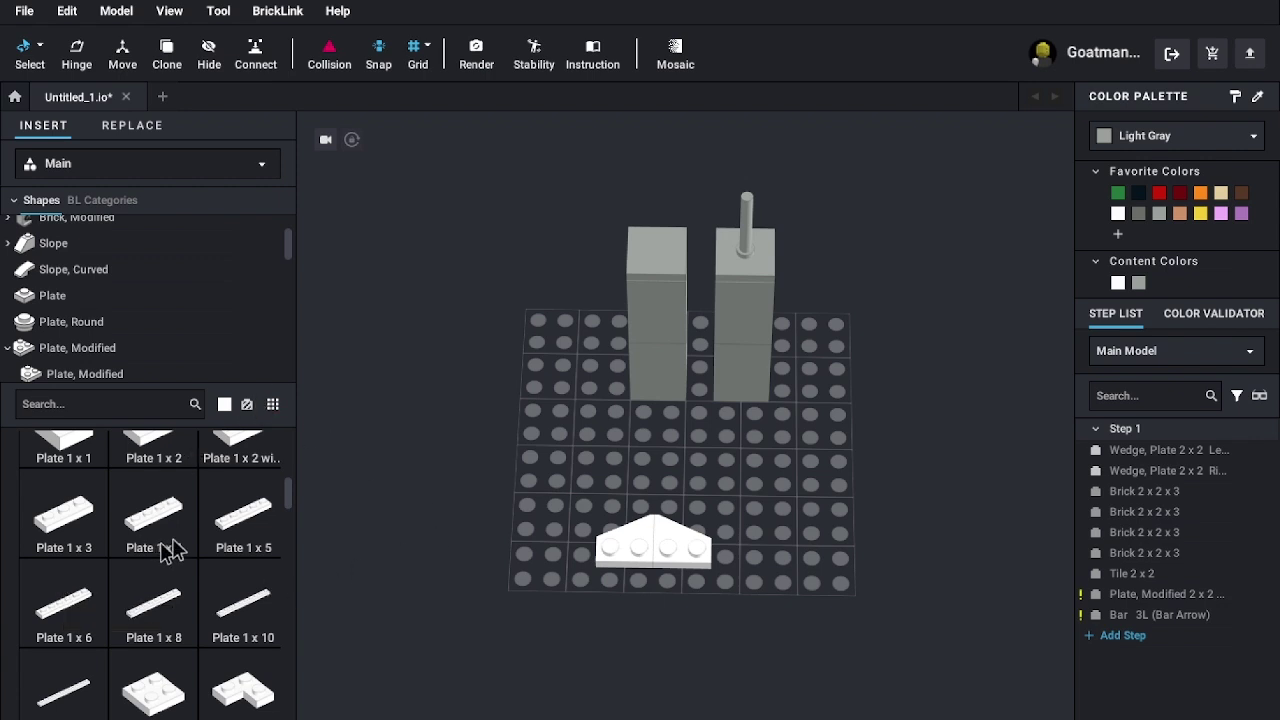
pyautogui.scroll(2, 165, 549)
pyautogui.scroll(-6, 177, 548)
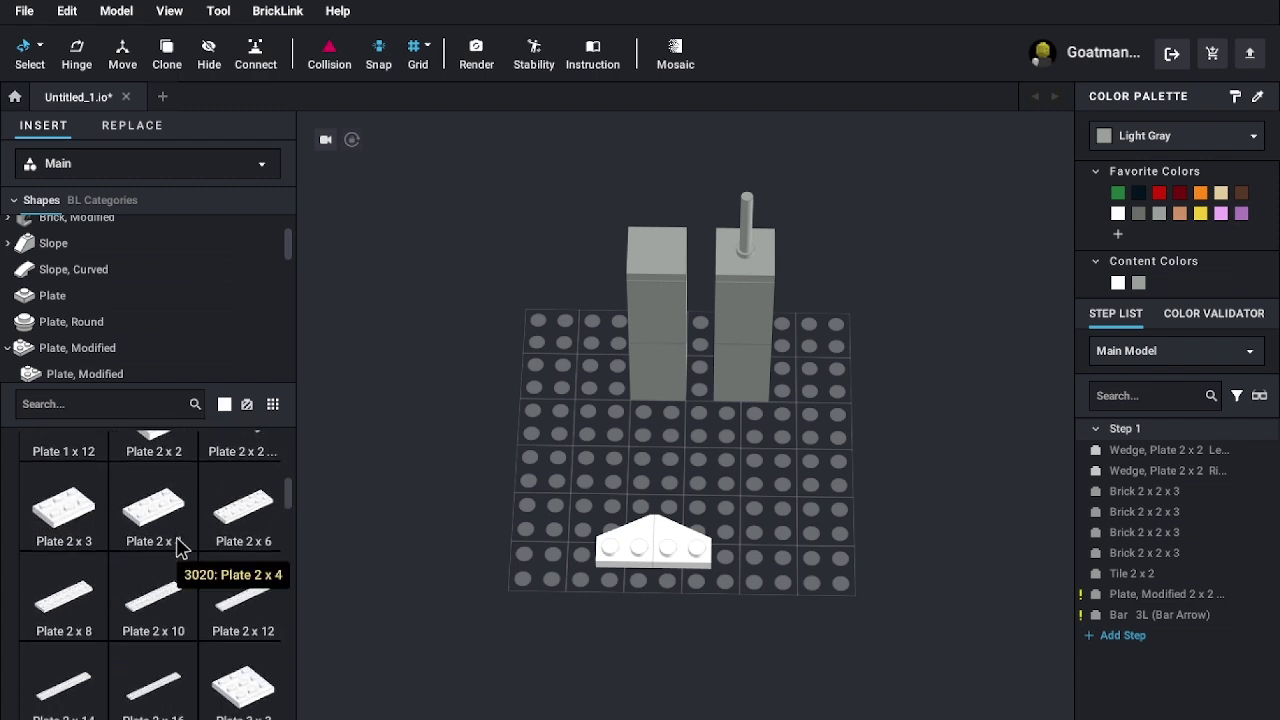
# - Look through the Plate, the Slope, Curved and the Slope part categories
pyautogui.click(138, 305)
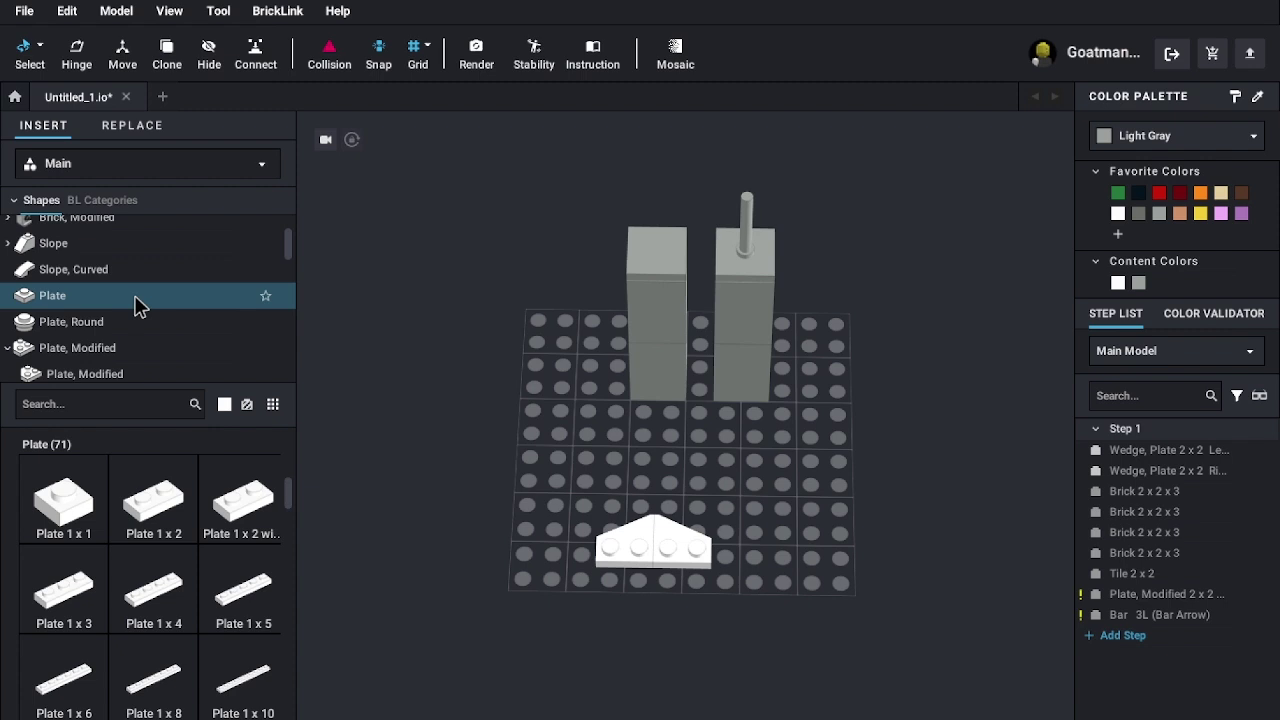
pyautogui.scroll(-1, 186, 351)
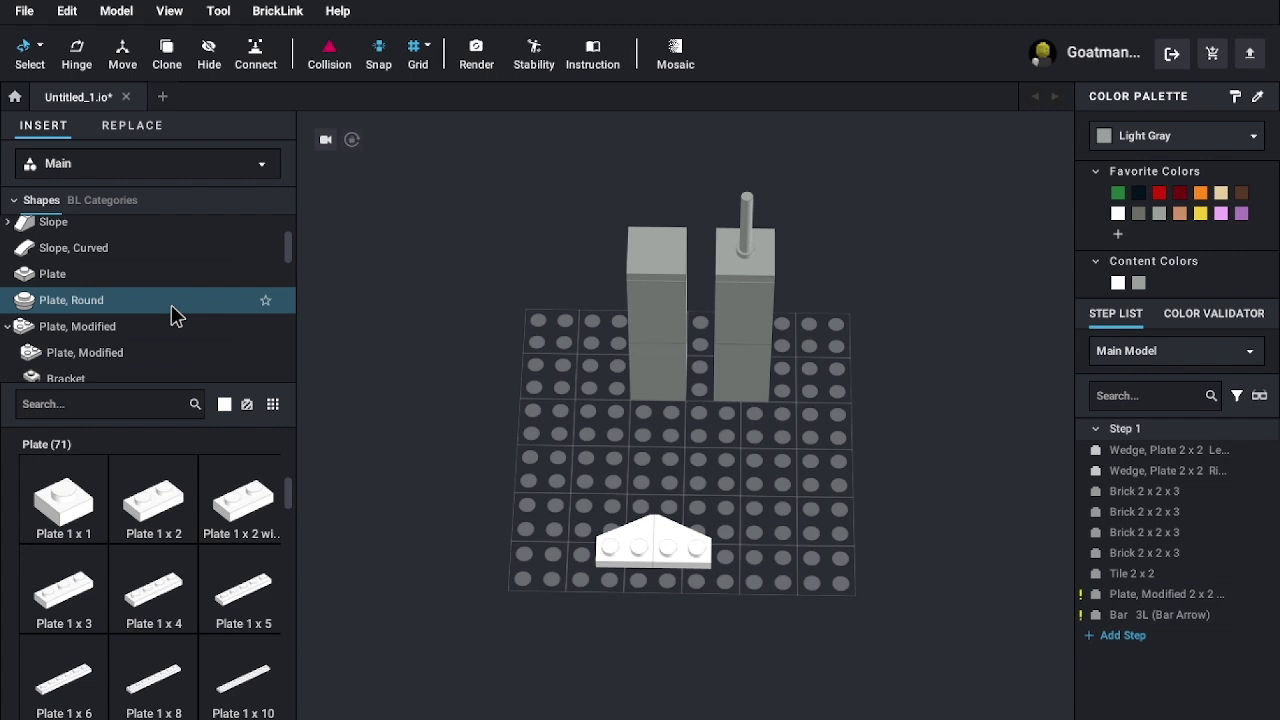
pyautogui.scroll(2, 157, 328)
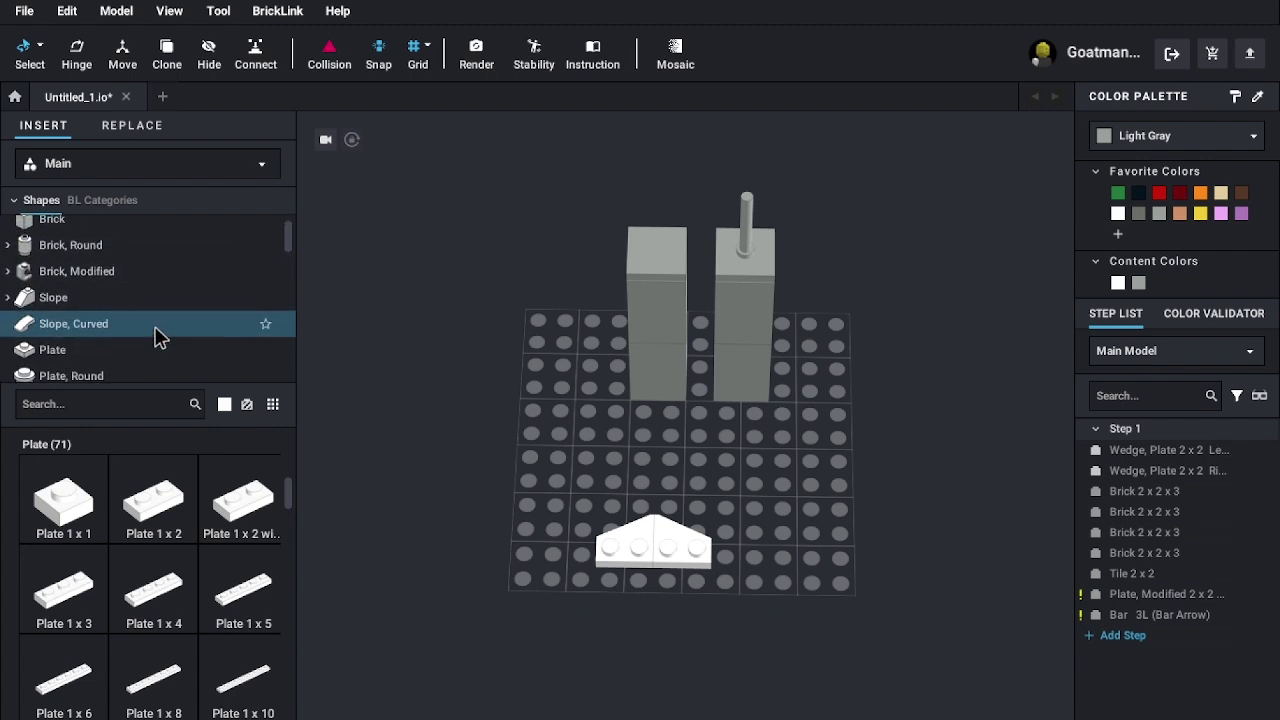
pyautogui.click(157, 331)
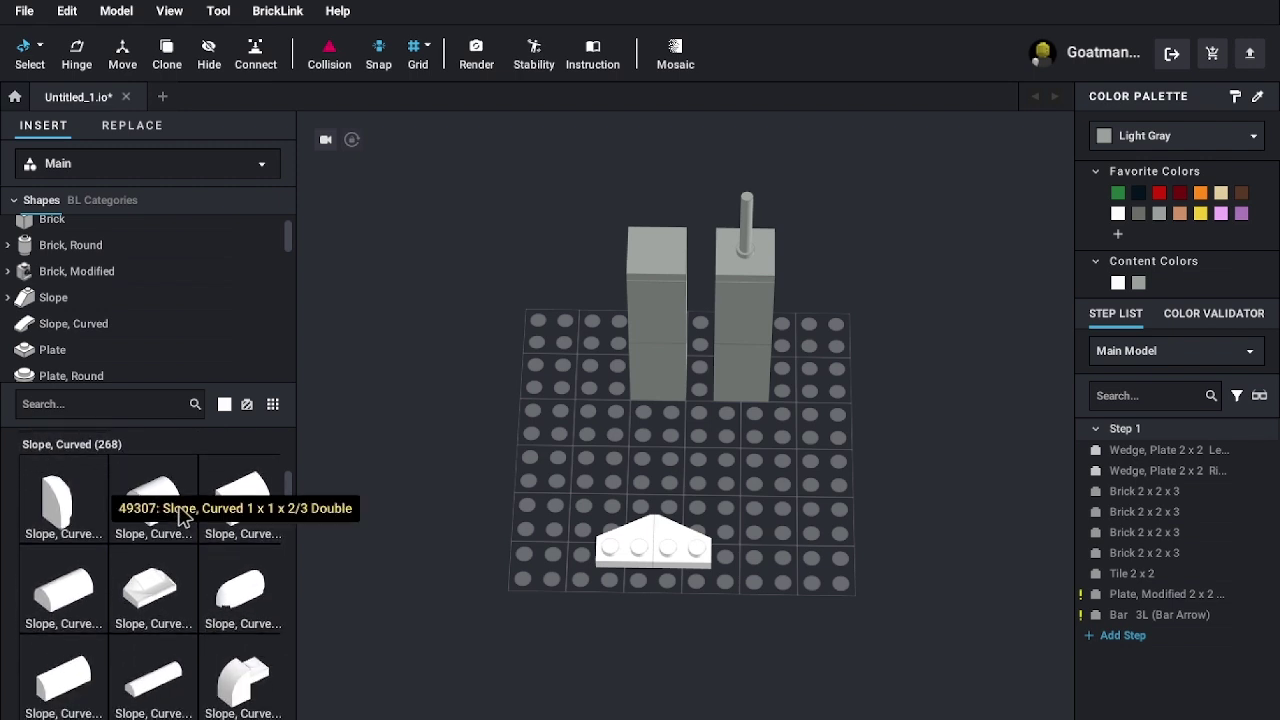
pyautogui.scroll(-1, 183, 516)
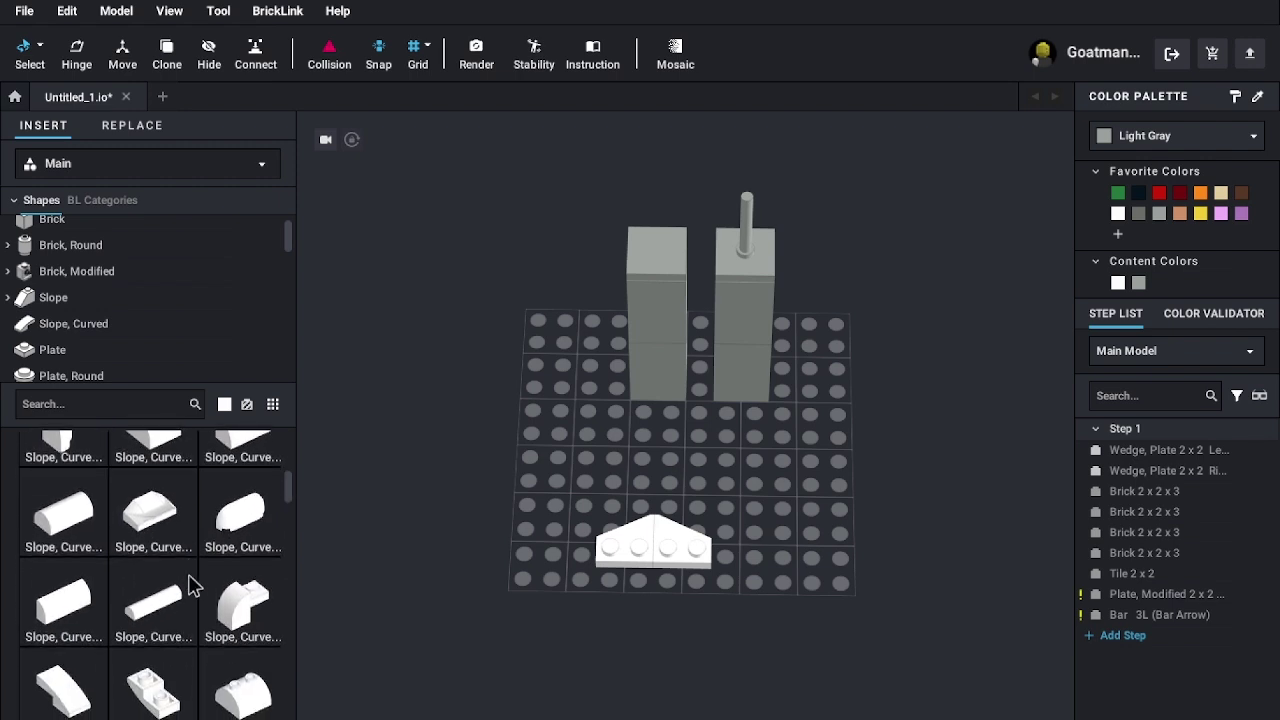
pyautogui.click(122, 298)
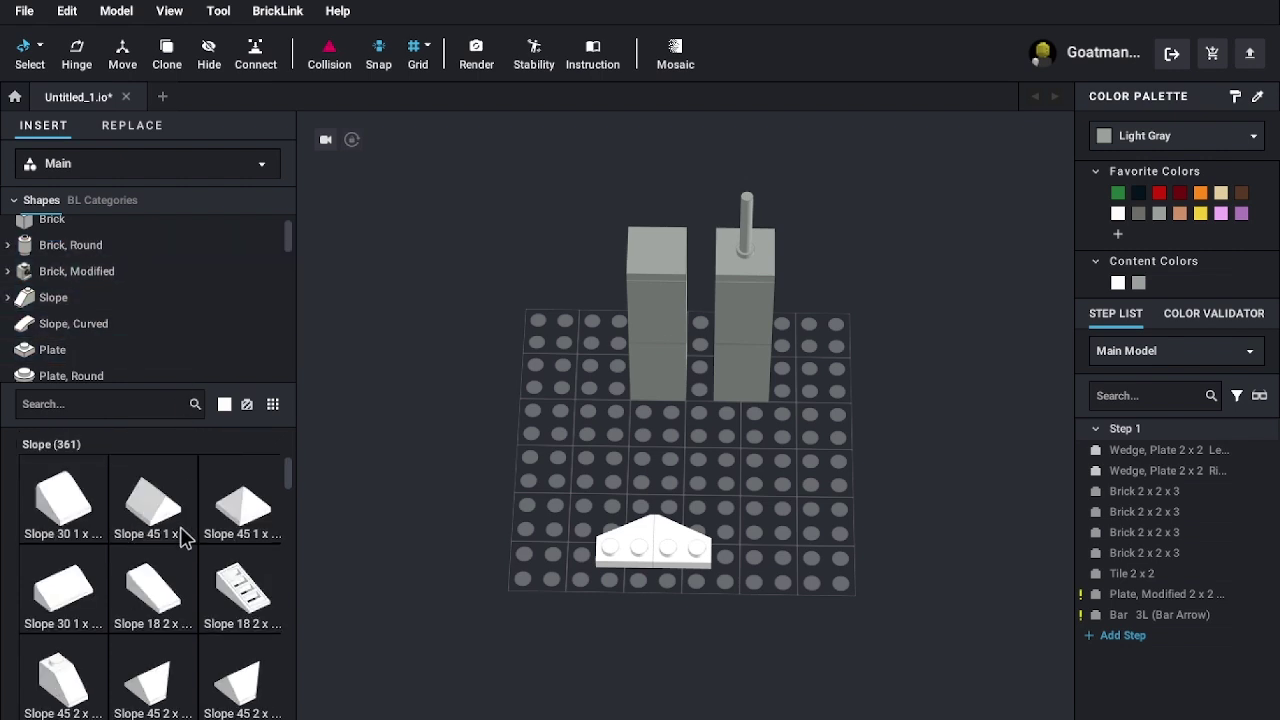
# - Move one of the two white wedge plates one stud away from the other, leaving a one-stud gap between them
pyautogui.scroll(2, 626, 579)
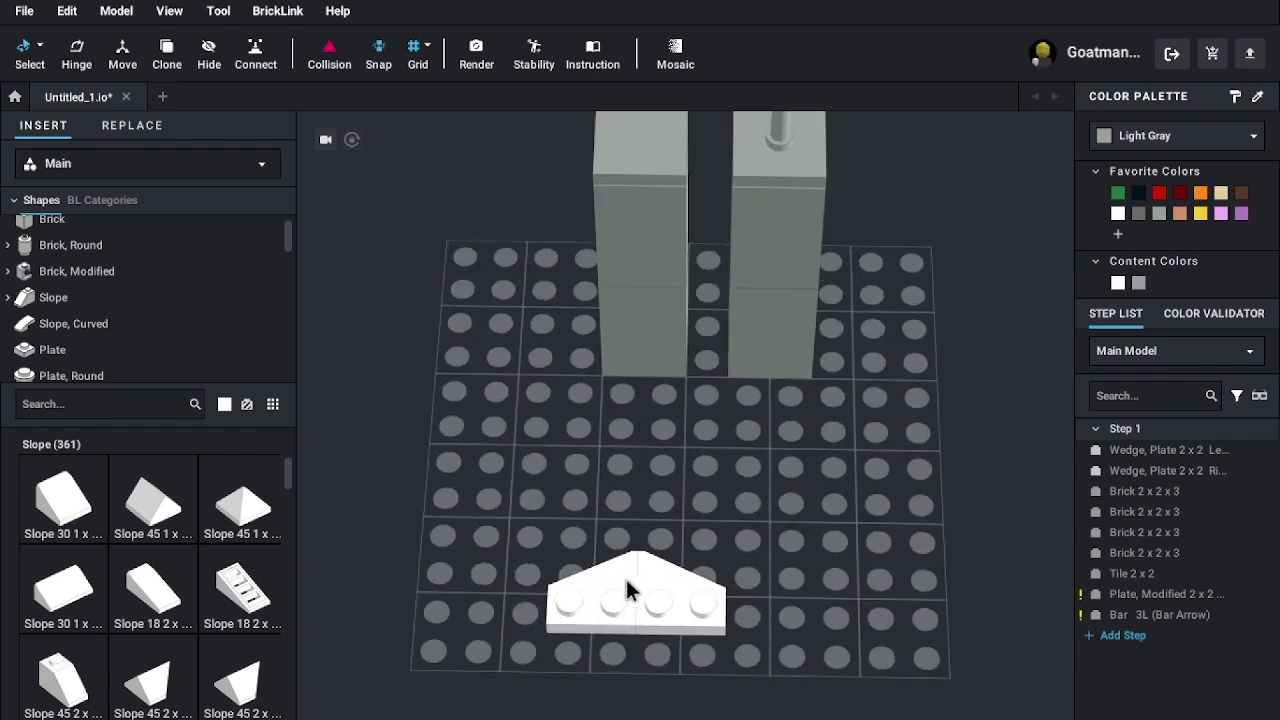
pyautogui.scroll(2, 760, 600)
pyautogui.moveTo(813, 578); pyautogui.dragTo(607, 556, button='right')
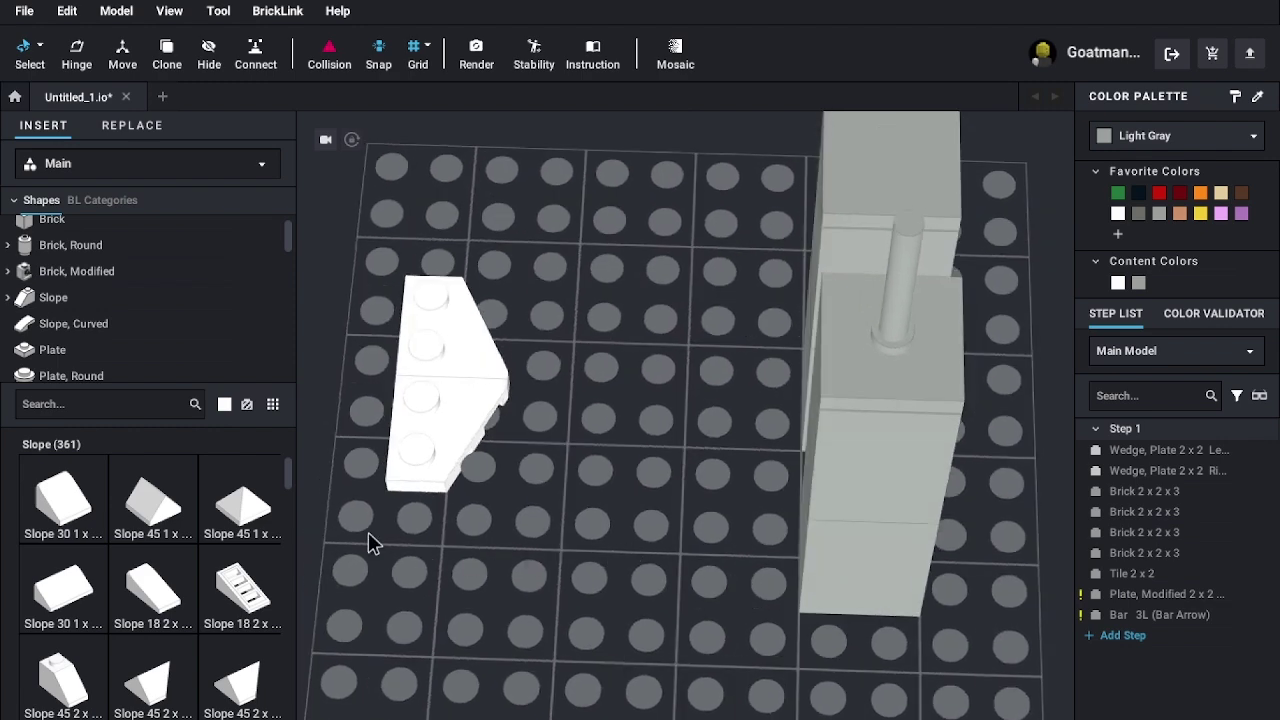
pyautogui.scroll(-1, 480, 515)
pyautogui.click(484, 425)
pyautogui.moveTo(495, 447); pyautogui.dragTo(498, 490)
pyautogui.click(640, 446)
pyautogui.moveTo(645, 444); pyautogui.dragTo(672, 456, button='right')
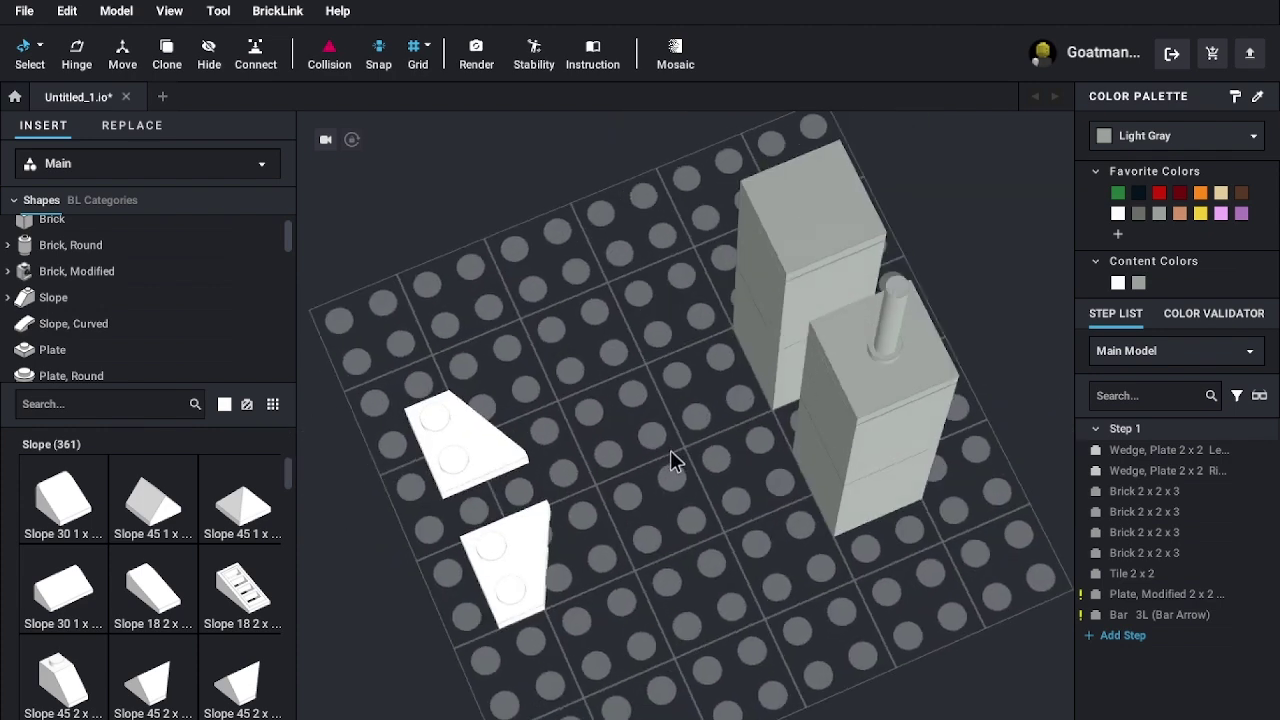
# - Place a white Plate 1 x 4 lengthwise in the gap between the two wedge plates, extending behind them as a tail
pyautogui.click(90, 350)
pyautogui.moveTo(185, 625); pyautogui.dragTo(492, 510)
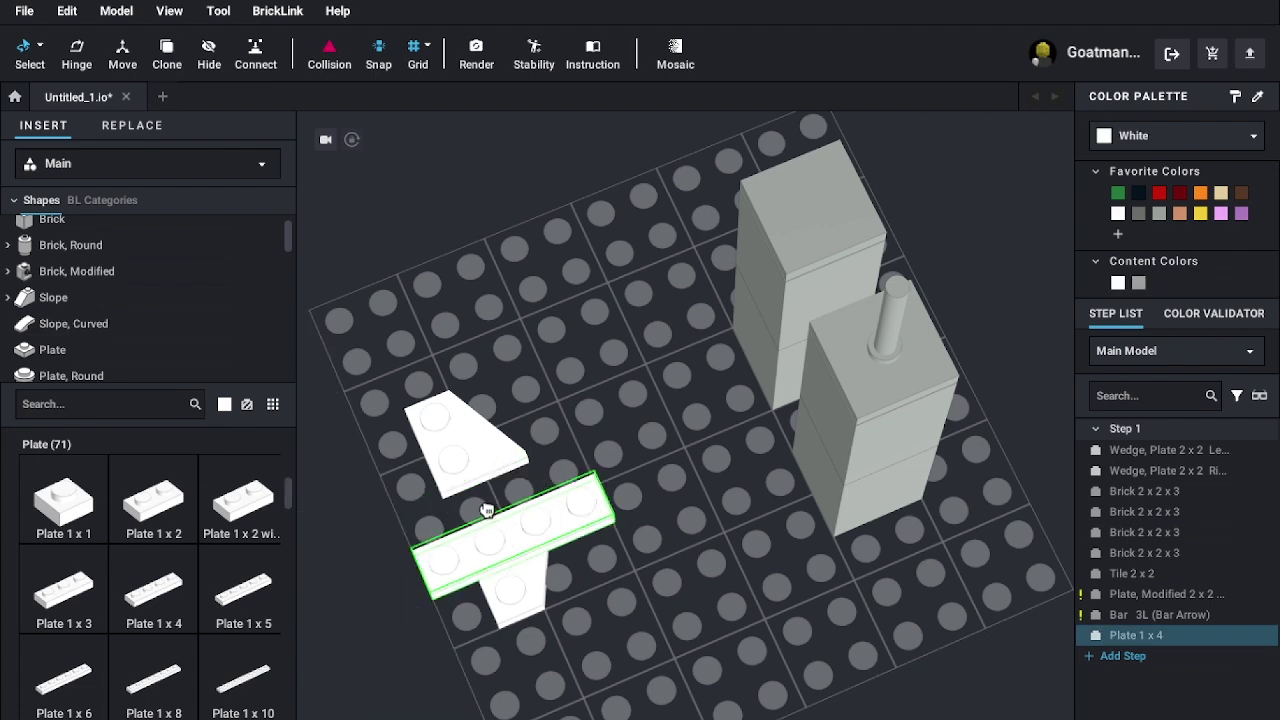
pyautogui.click(463, 507)
pyautogui.press('Escape')
# - Place a white Plate 1 x 3 crosswise on top of the Plate 1 x 4, bridging both wedge plates
pyautogui.moveTo(612, 484)
pyautogui.mouseDown(button='right')
pyautogui.moveTo(577, 357)
pyautogui.moveTo(551, 405)
pyautogui.moveTo(621, 486)
pyautogui.moveTo(640, 474)
pyautogui.moveTo(600, 500)
pyautogui.mouseUp(button='right')
pyautogui.moveTo(350, 615); pyautogui.dragTo(515, 580)
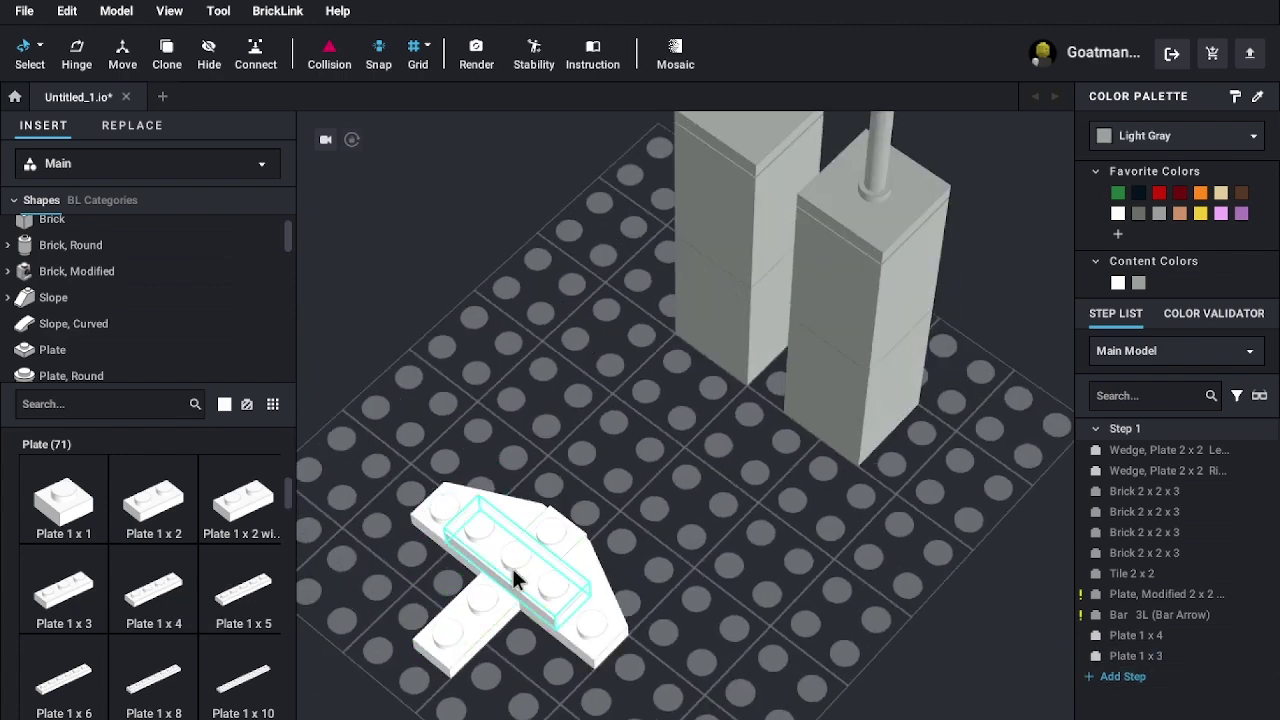
pyautogui.press('Escape')
pyautogui.moveTo(662, 535); pyautogui.dragTo(583, 543, button='right')
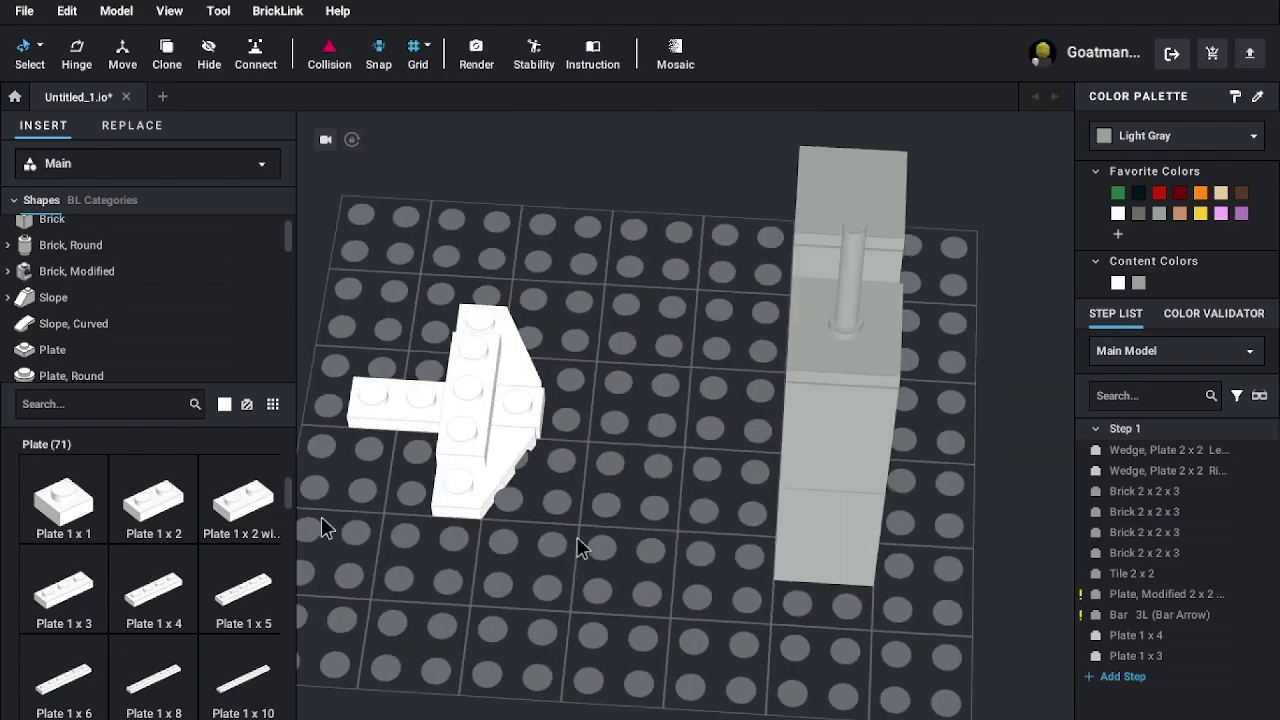
# - Look through the Slope, Curved, the Tile and the Tile, Modified categories for a nose part for the wing shape
pyautogui.click(126, 324)
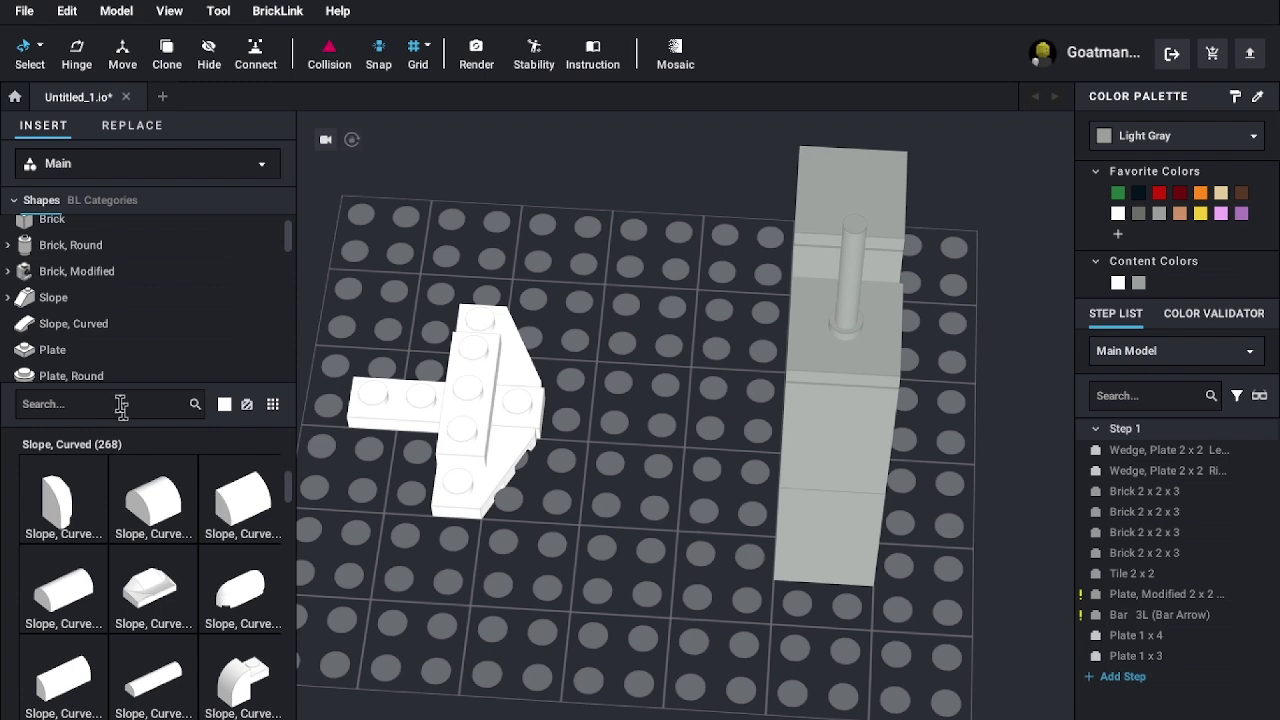
pyautogui.scroll(1, 106, 315)
pyautogui.scroll(-1, 92, 264)
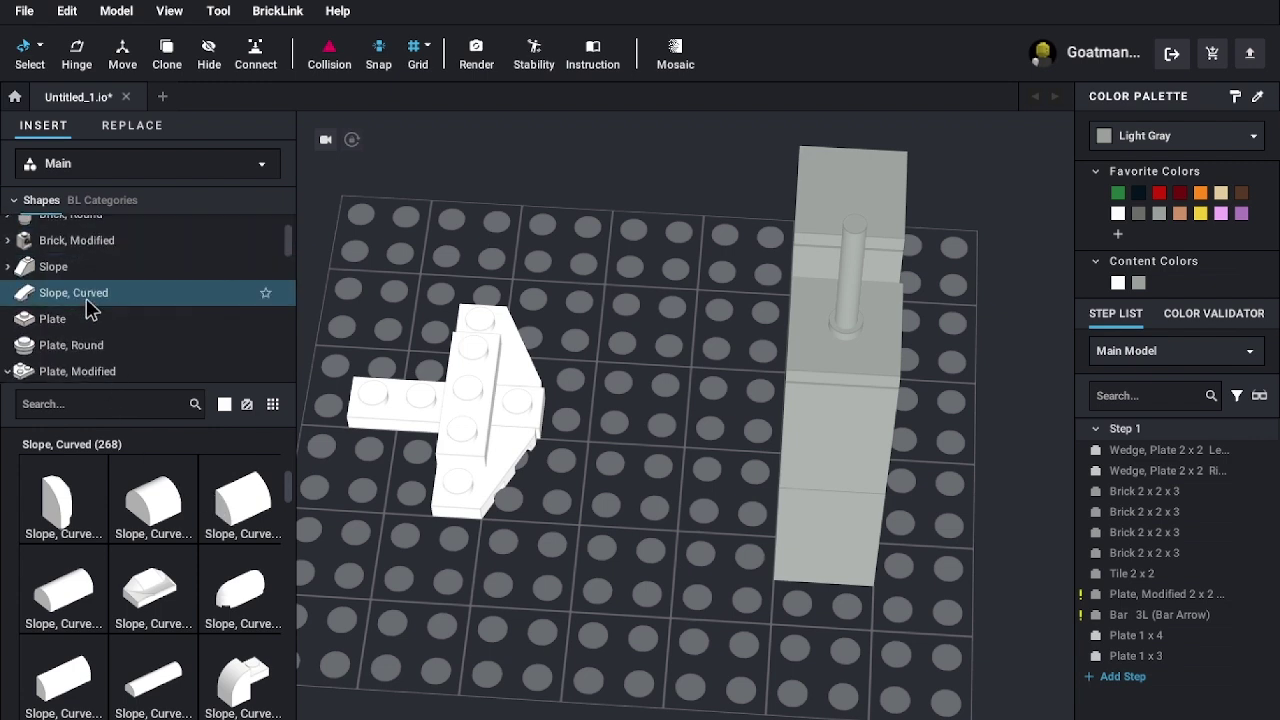
pyautogui.scroll(-3, 160, 534)
pyautogui.scroll(-5, 155, 535)
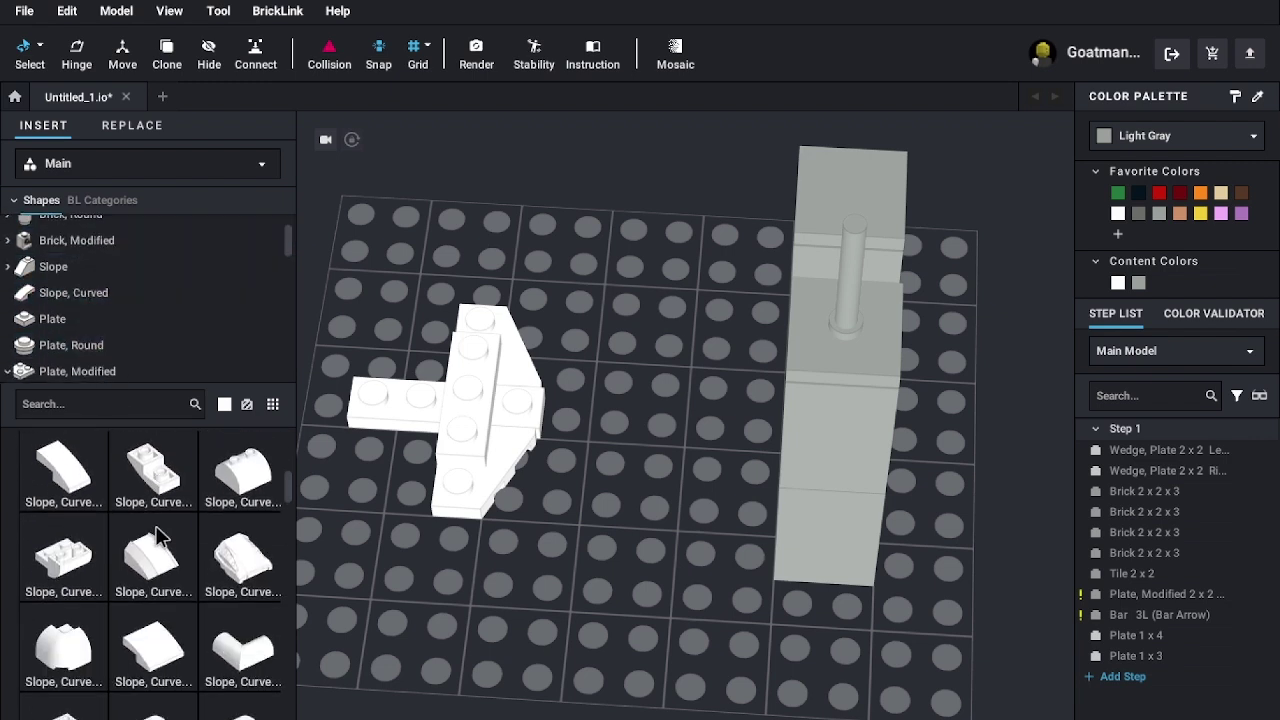
pyautogui.scroll(-5, 155, 535)
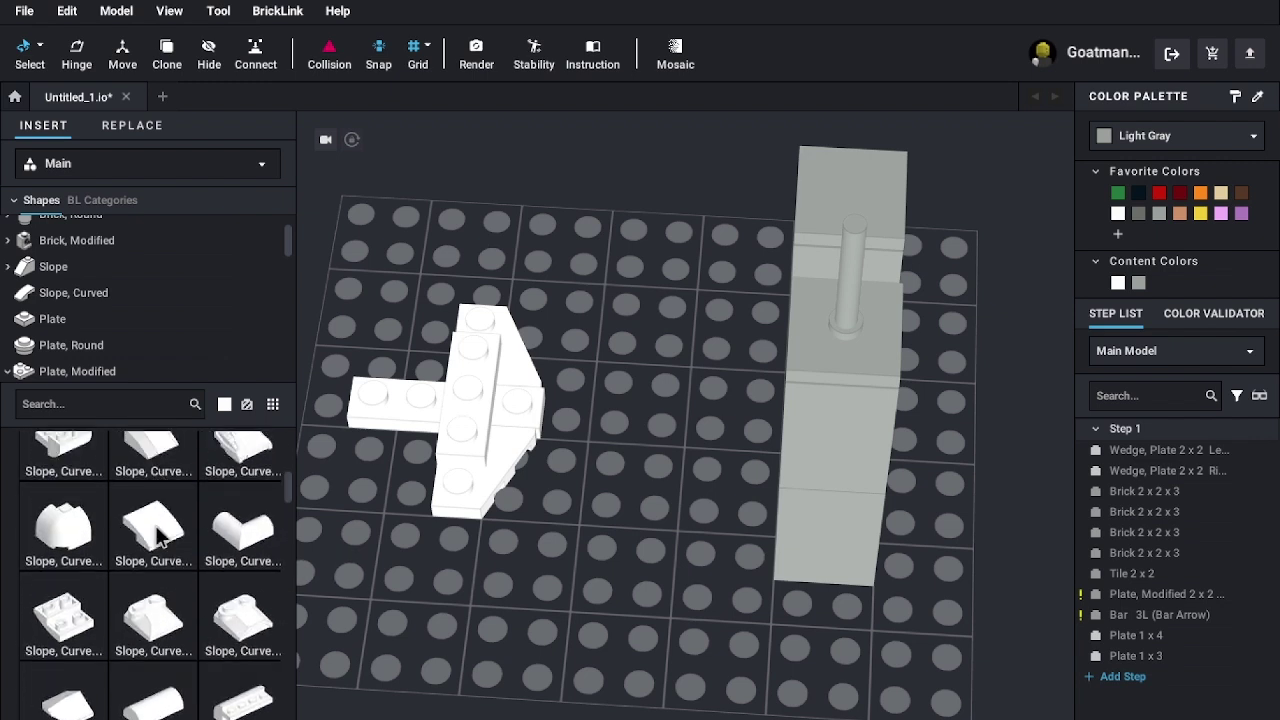
pyautogui.scroll(10, 143, 538)
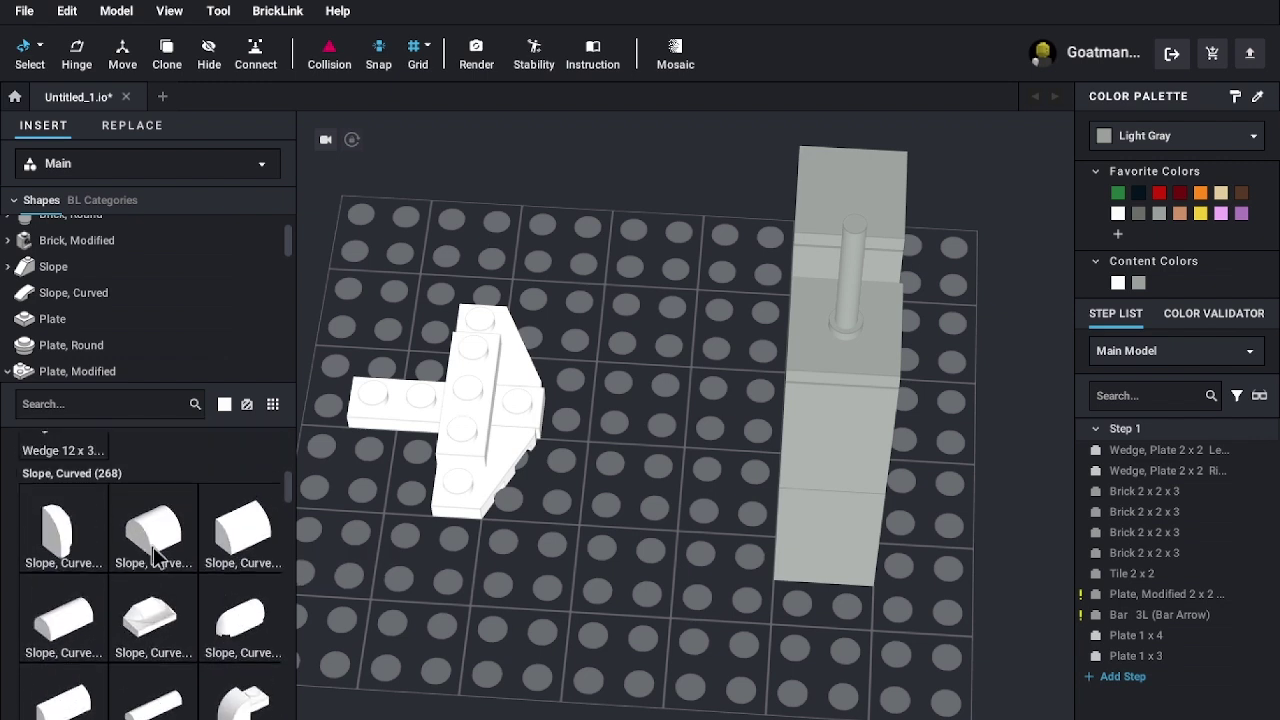
pyautogui.scroll(-5, 100, 300)
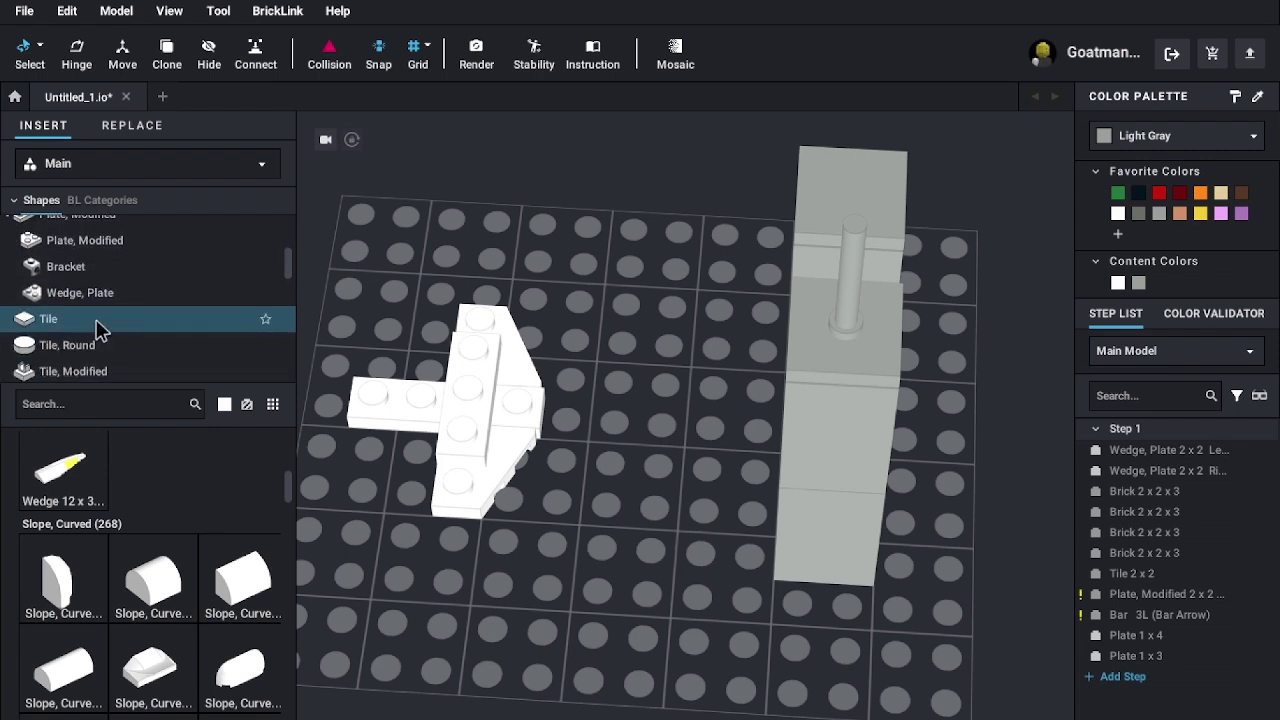
pyautogui.click(100, 328)
pyautogui.scroll(-2, 126, 620)
pyautogui.scroll(-1, 110, 325)
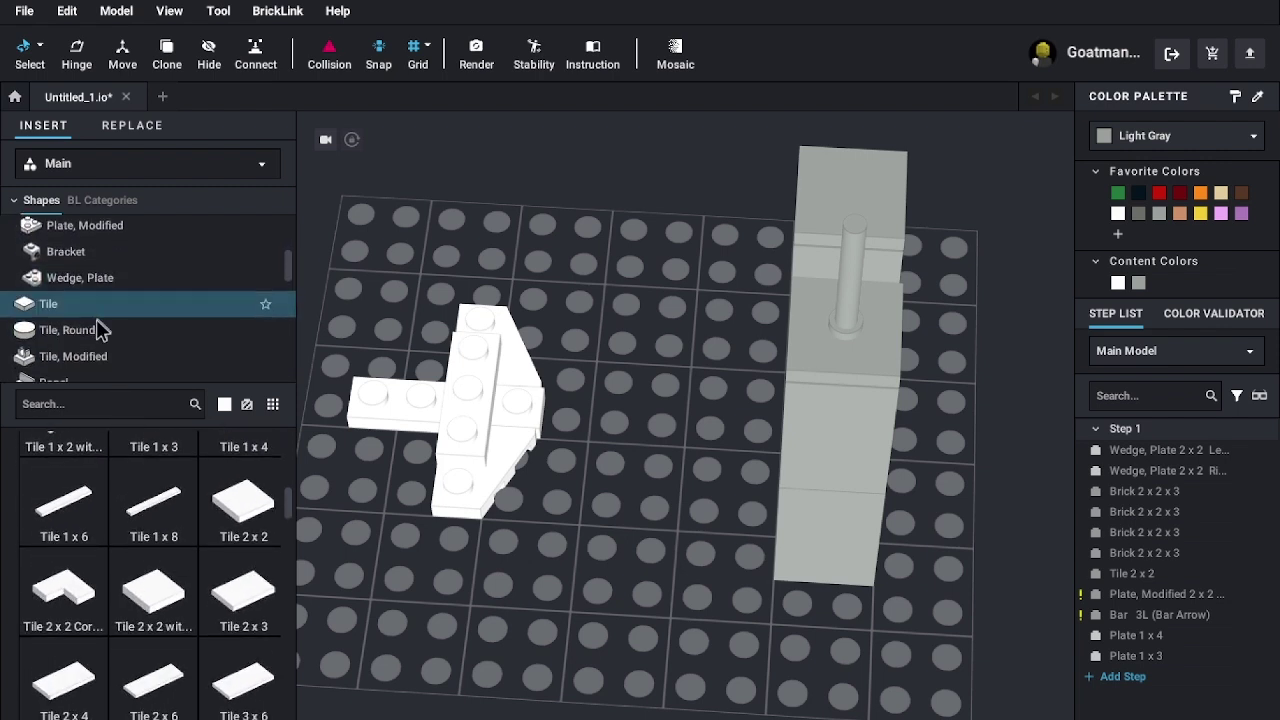
pyautogui.click(92, 352)
pyautogui.scroll(-2, 152, 580)
pyautogui.scroll(-5, 155, 582)
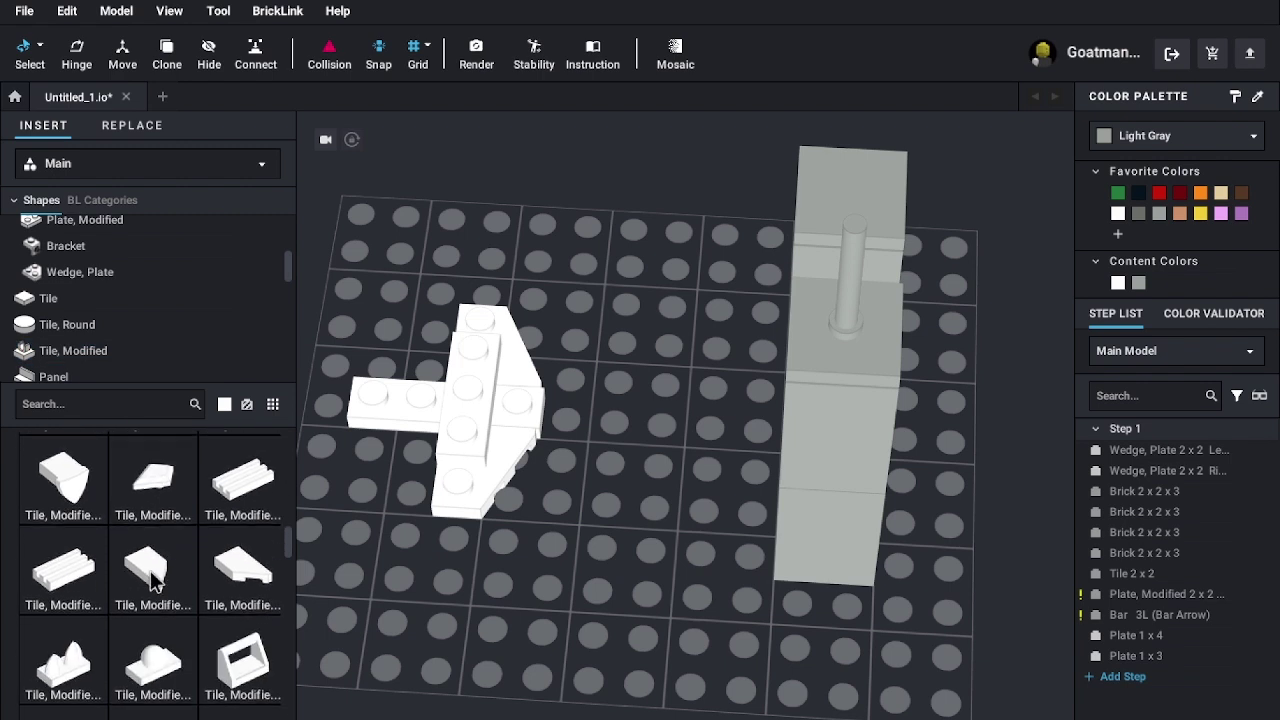
pyautogui.scroll(5, 155, 572)
pyautogui.scroll(1, 78, 268)
pyautogui.scroll(4, 86, 290)
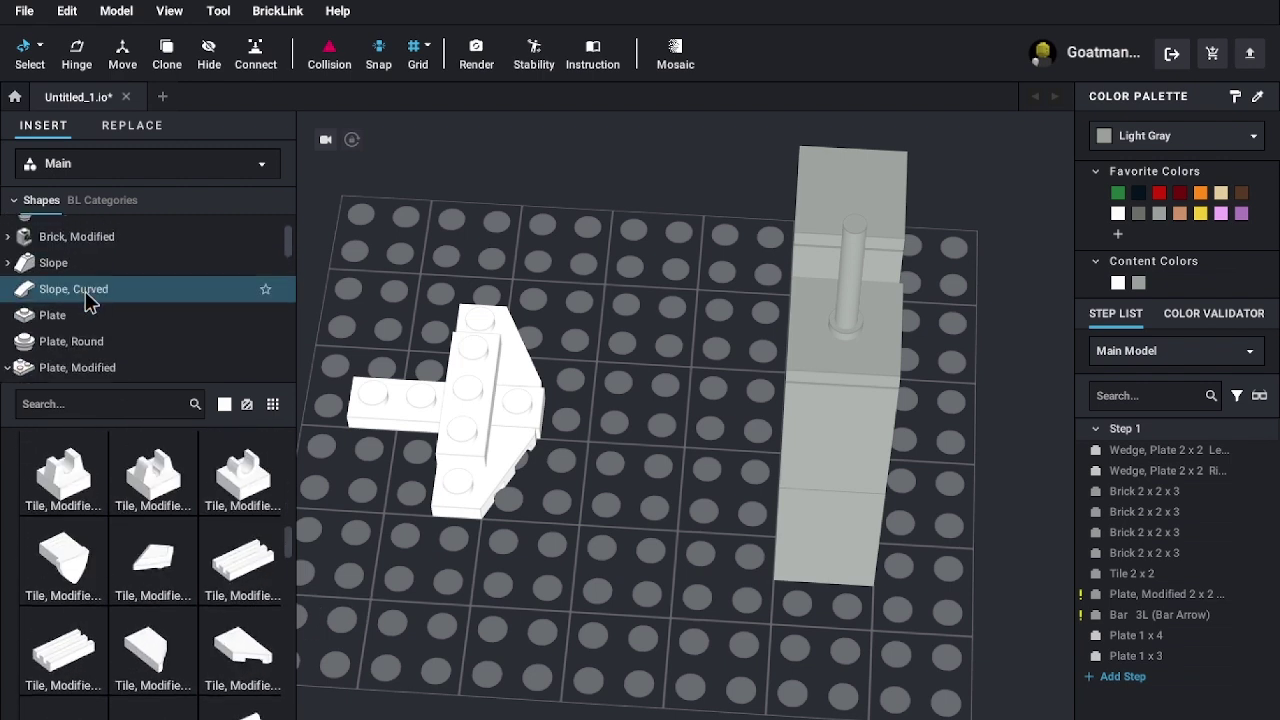
# - Place a Slope 30 1 x 1 x 2/3 on the front stud of the Plate 1 x 4, rotated to slope down towards the nose
pyautogui.click(92, 308)
pyautogui.moveTo(65, 505); pyautogui.dragTo(538, 399)
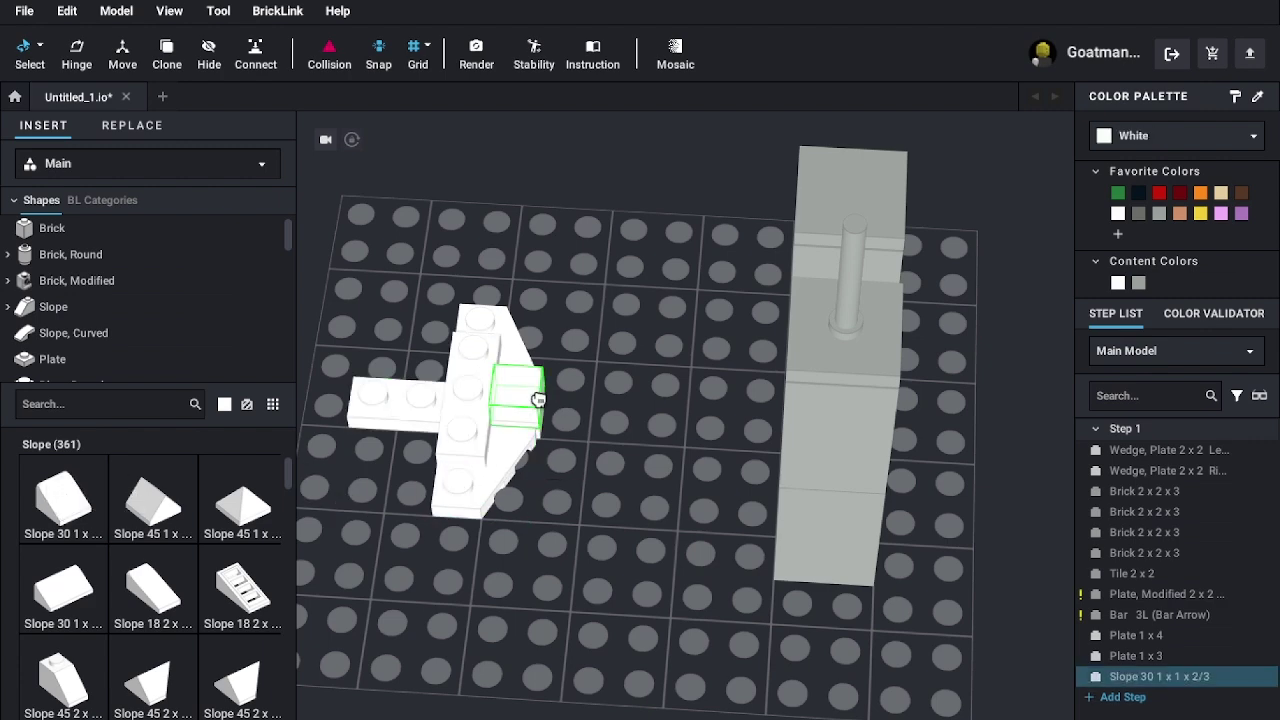
pyautogui.press('Right')
pyautogui.press('Right')
pyautogui.click(531, 392)
pyautogui.press('Escape')
# - Paint the Slope 30 1 x 1 x 2/3 on the nose in Trans-Light Blue Violet and leave paint mode
pyautogui.moveTo(634, 357); pyautogui.dragTo(466, 321, button='right')
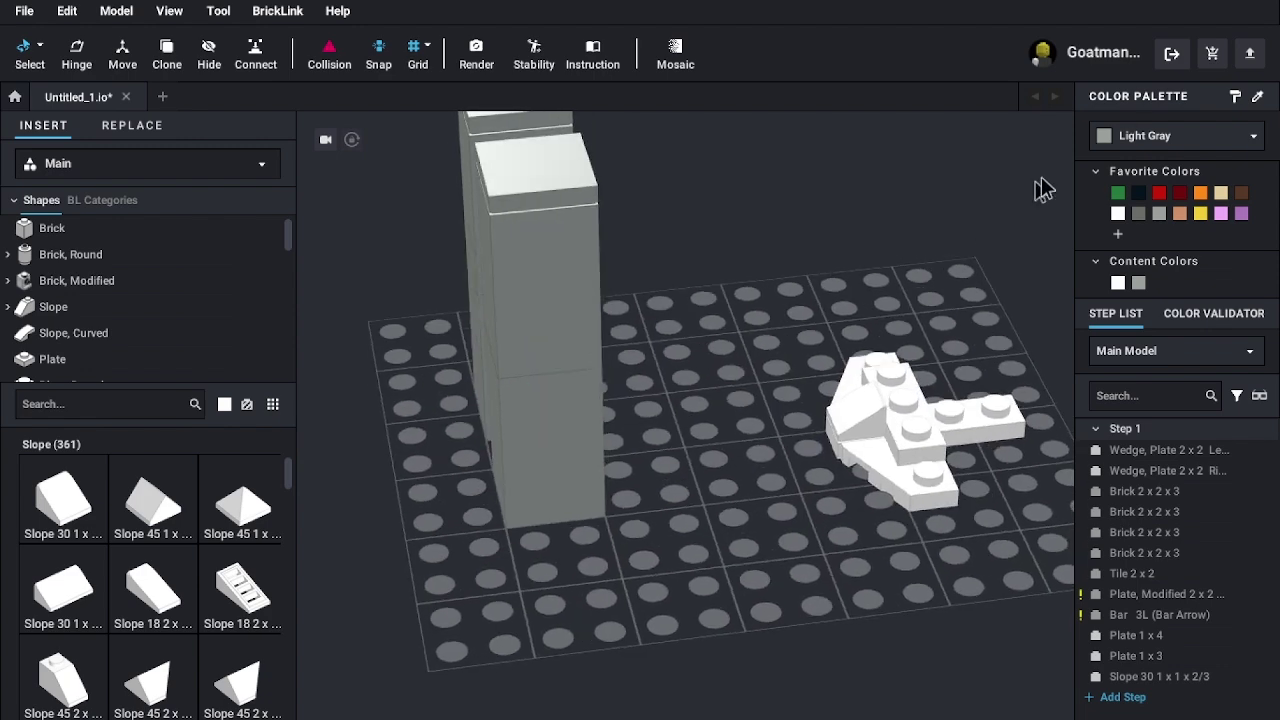
pyautogui.click(1195, 132)
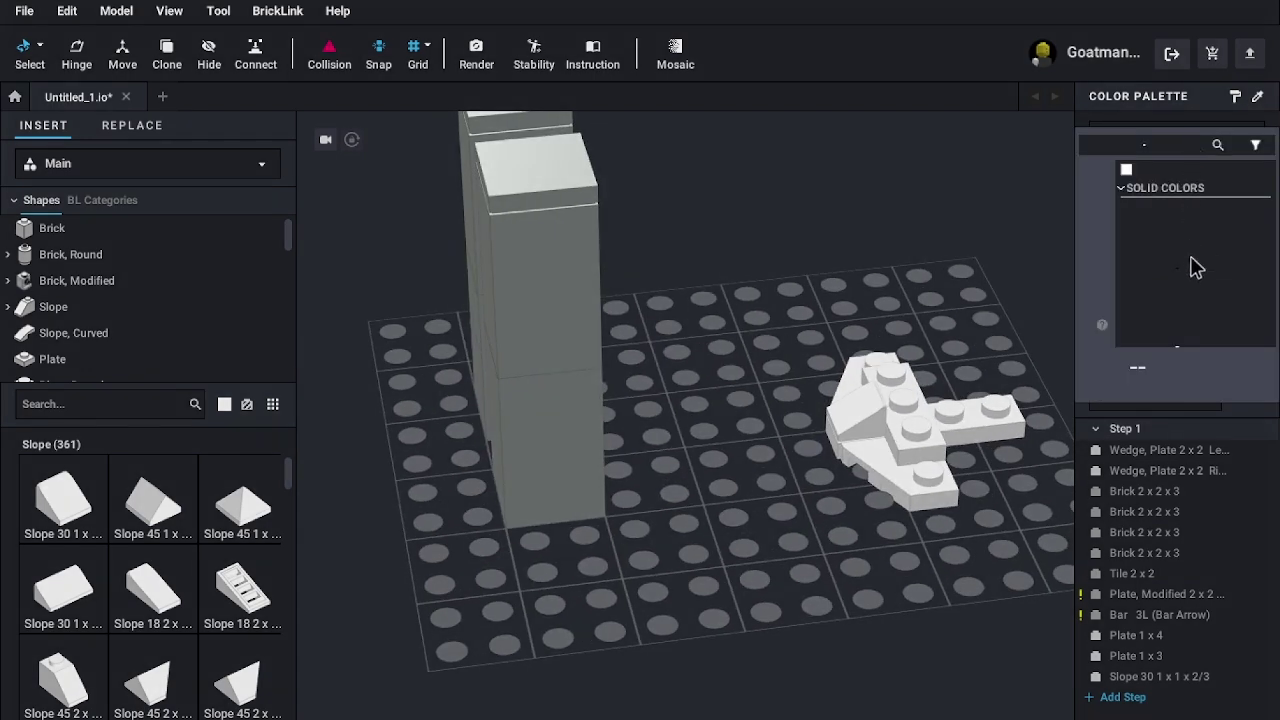
pyautogui.click(1100, 332)
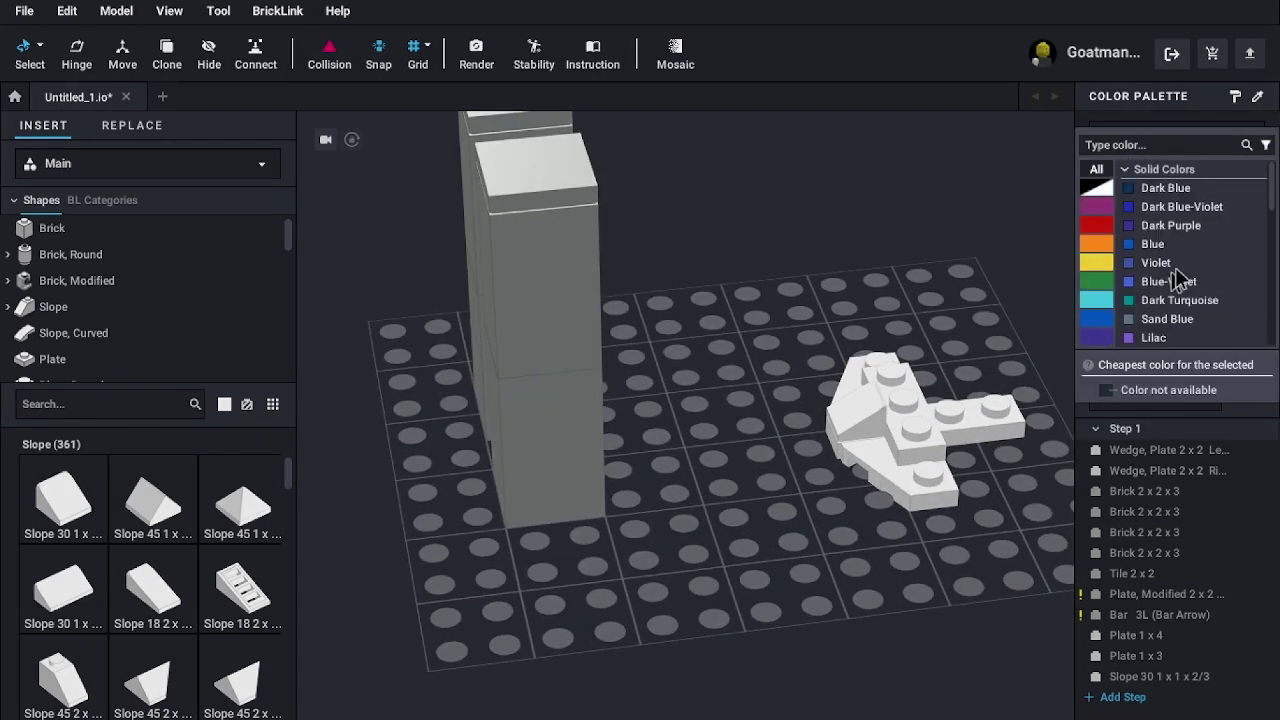
pyautogui.scroll(-5, 1167, 228)
pyautogui.scroll(-1, 1164, 247)
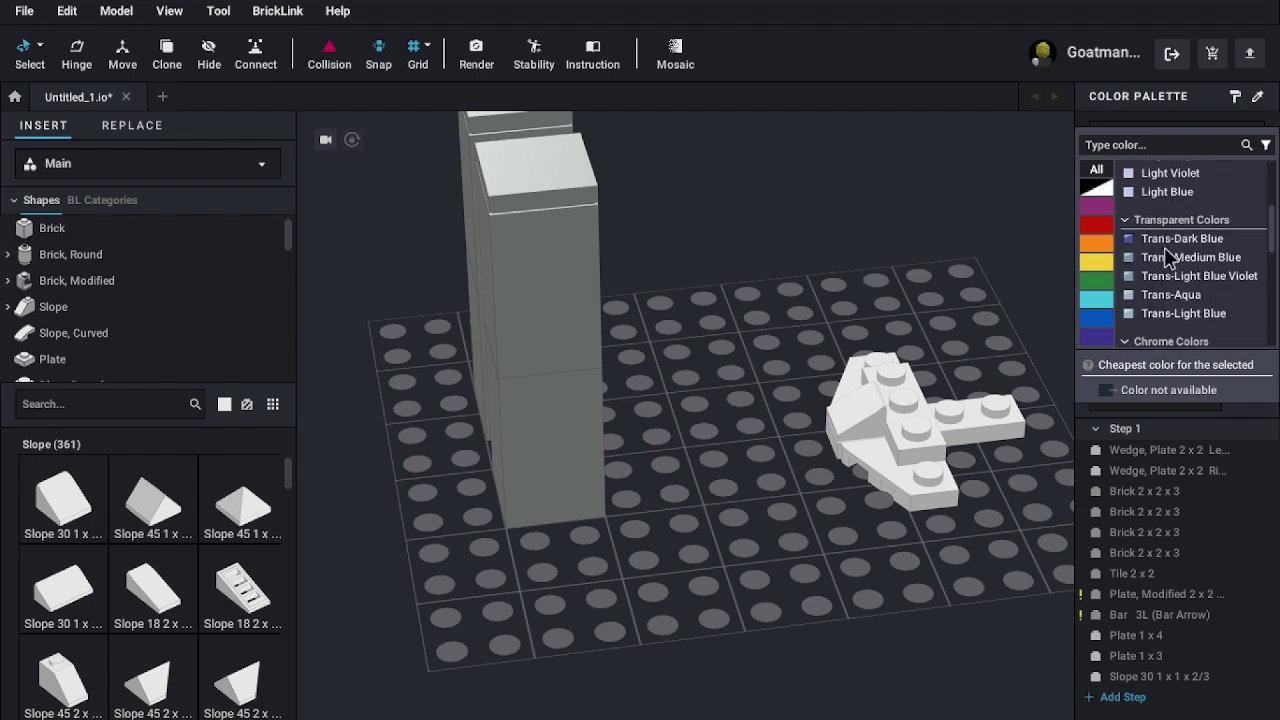
pyautogui.click(1189, 277)
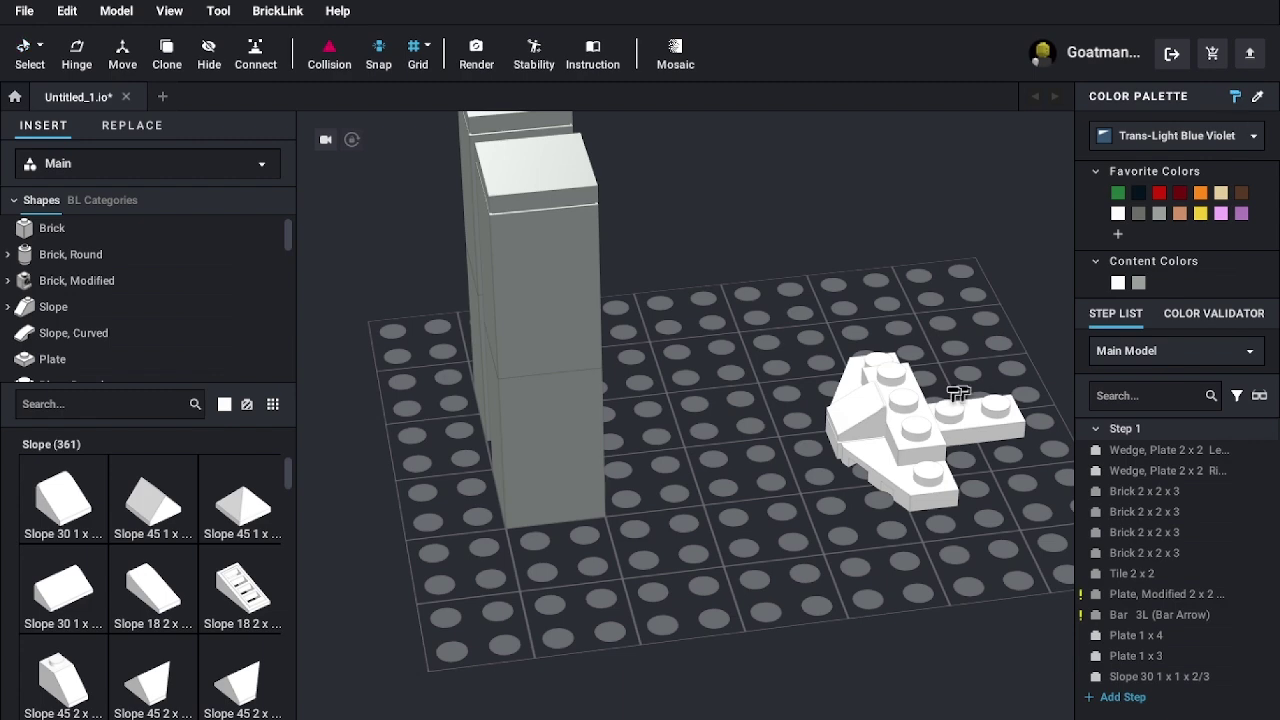
pyautogui.click(858, 410)
pyautogui.moveTo(987, 586); pyautogui.dragTo(745, 600, button='right')
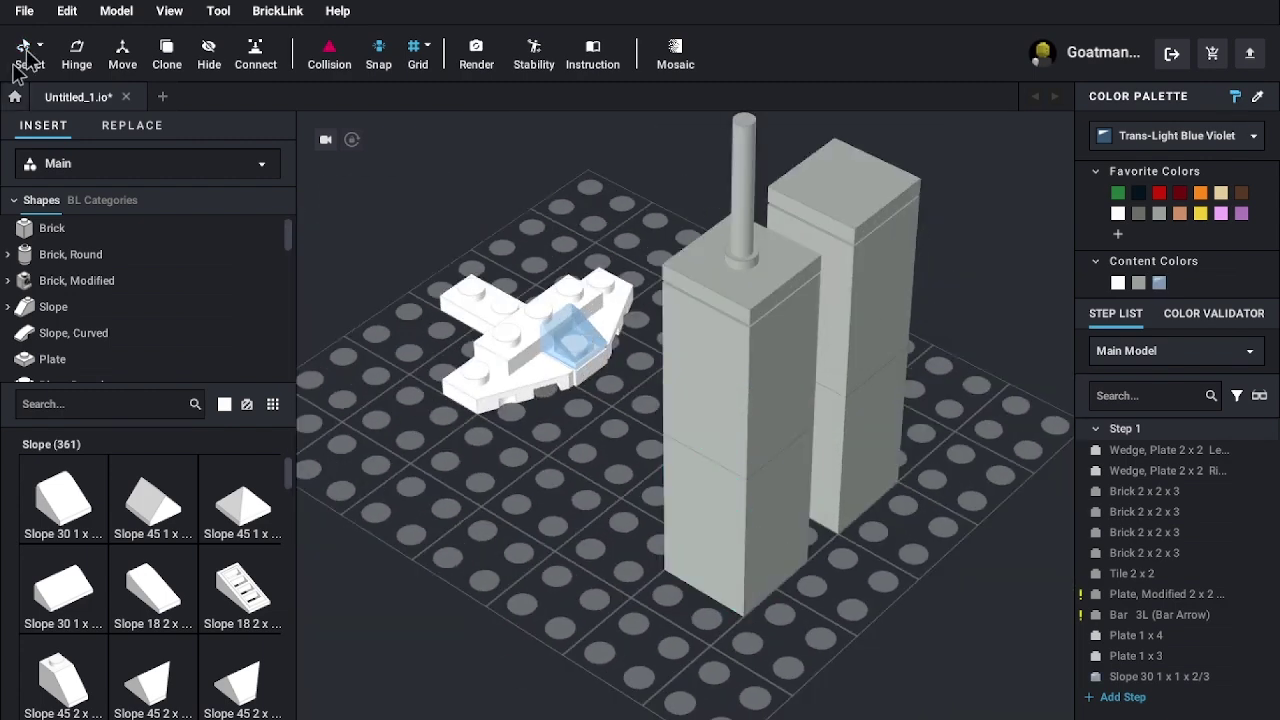
pyautogui.click(1235, 97)
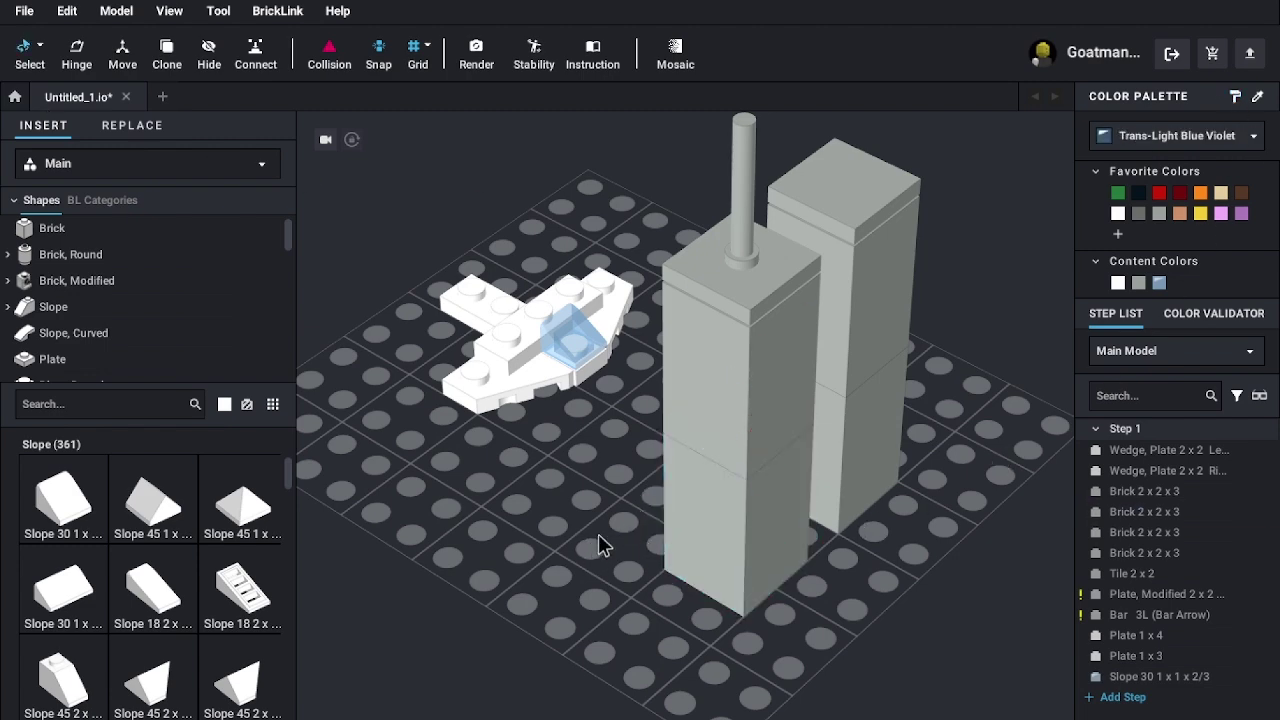
pyautogui.moveTo(640, 495); pyautogui.dragTo(667, 488, button='right')
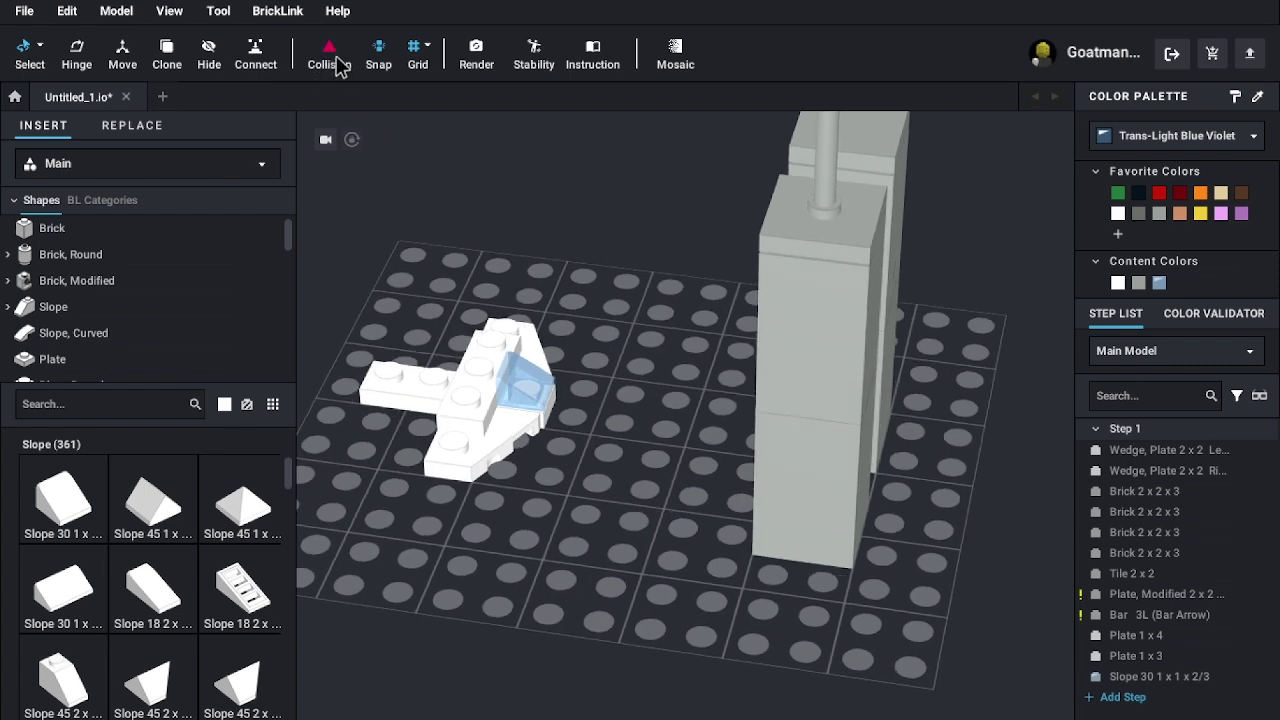
pyautogui.moveTo(624, 318); pyautogui.dragTo(608, 448, button='right')
pyautogui.moveTo(469, 409); pyautogui.dragTo(426, 446)
pyautogui.click(651, 436)
pyautogui.moveTo(651, 436); pyautogui.dragTo(671, 417, button='right')
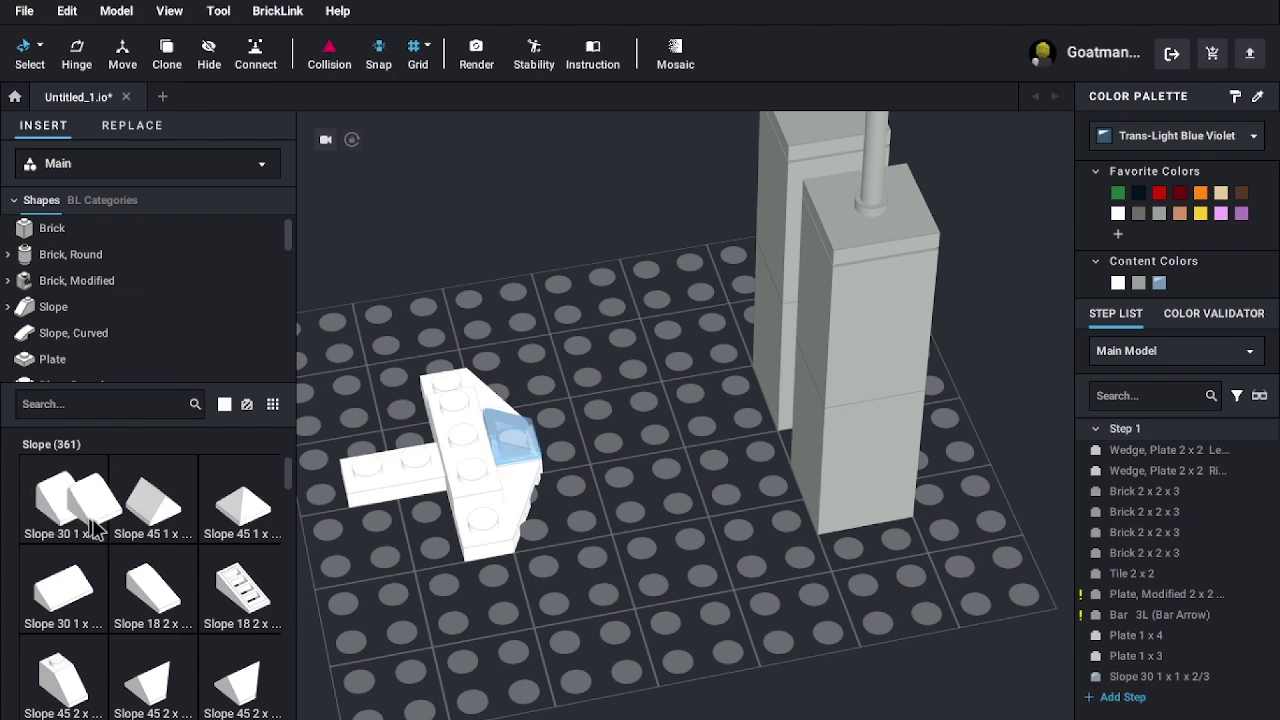
# - Place another white Slope 30 1 x 1 x 2/3 on the empty baseplate, away from the towers and the plane
pyautogui.moveTo(253, 562); pyautogui.dragTo(412, 500)
pyautogui.moveTo(458, 441); pyautogui.dragTo(383, 441, button='right')
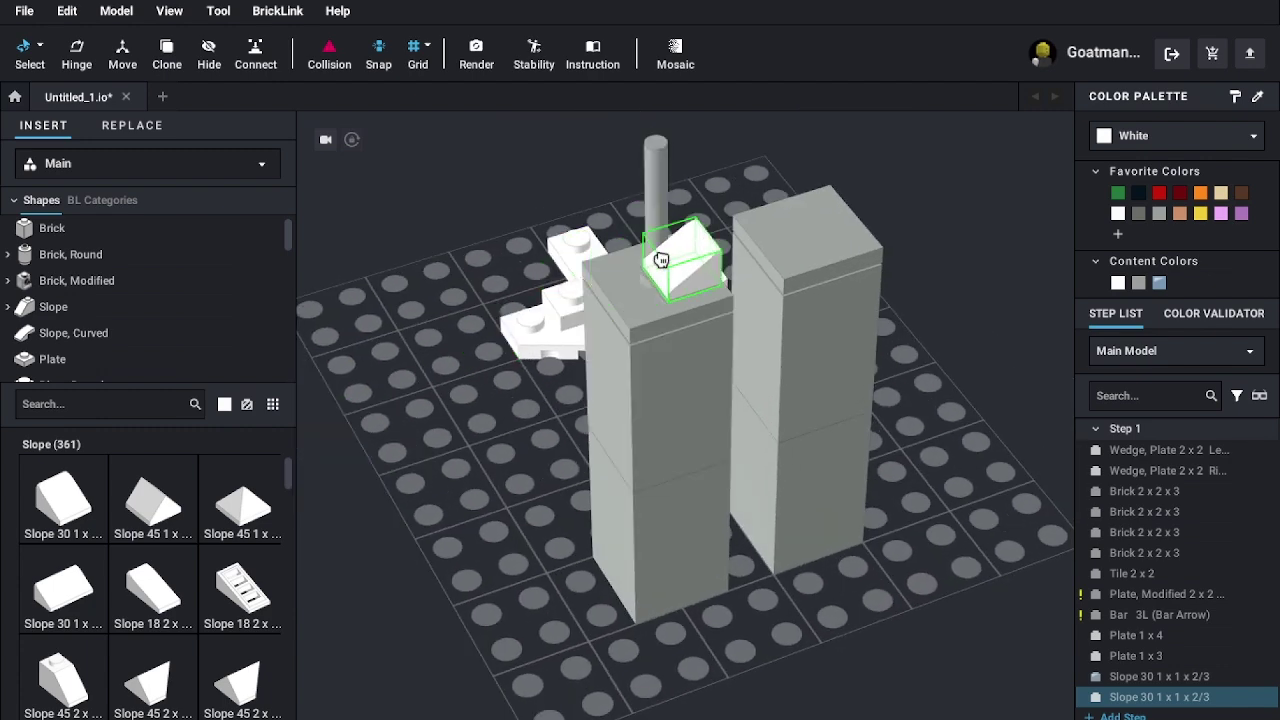
pyautogui.moveTo(766, 329); pyautogui.dragTo(721, 385, button='right')
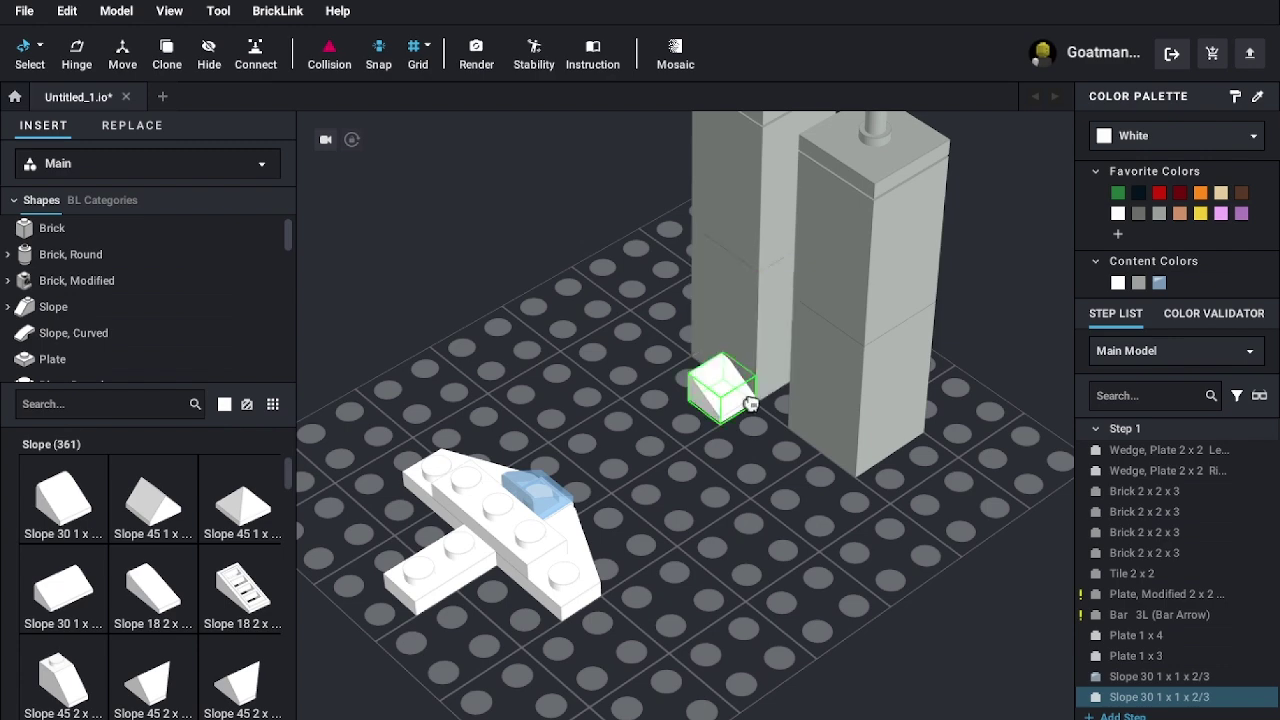
pyautogui.moveTo(617, 417); pyautogui.dragTo(426, 117, button='right')
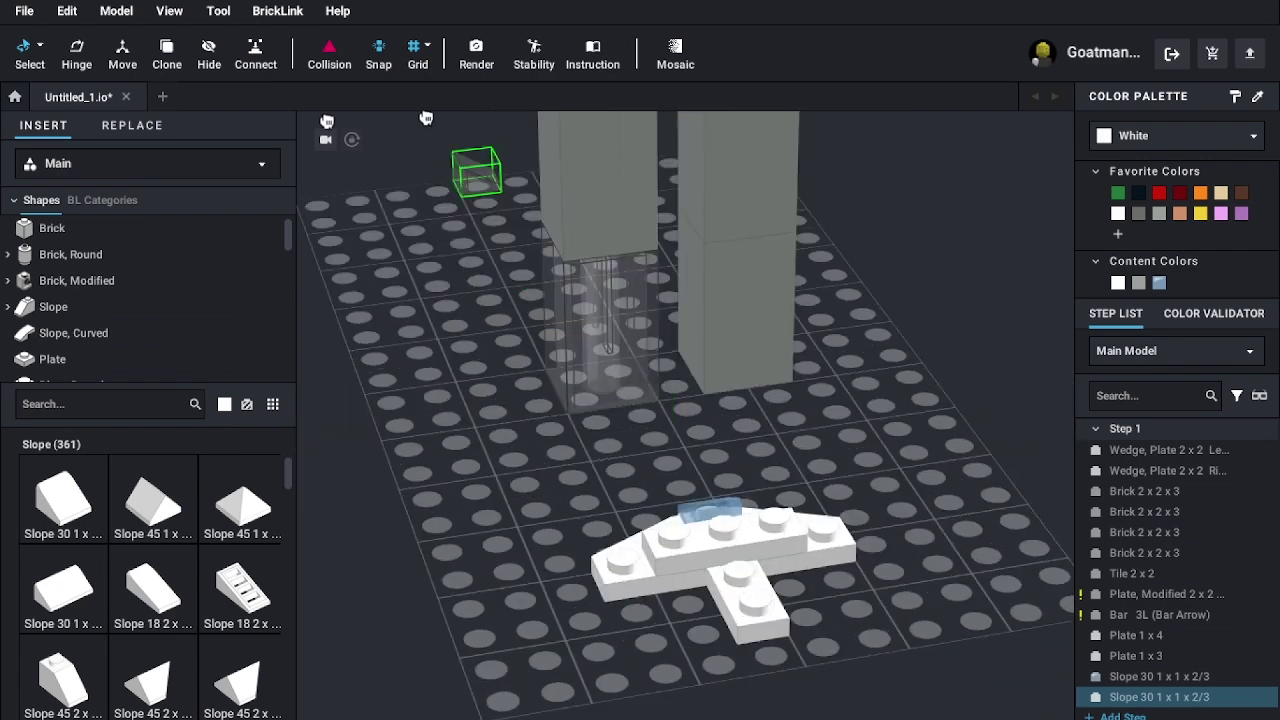
pyautogui.click(478, 455)
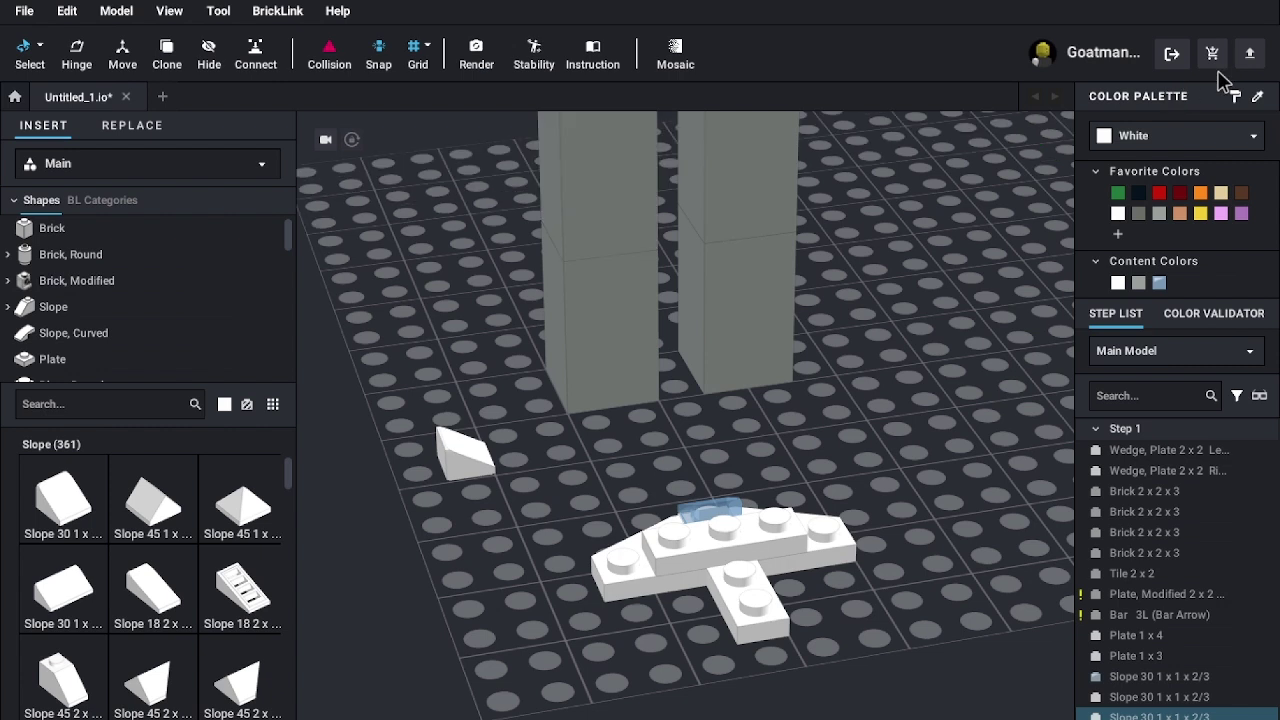
# - Look through the Slope and the Slope, Curved categories for a tail part for the plane
pyautogui.press('Escape')
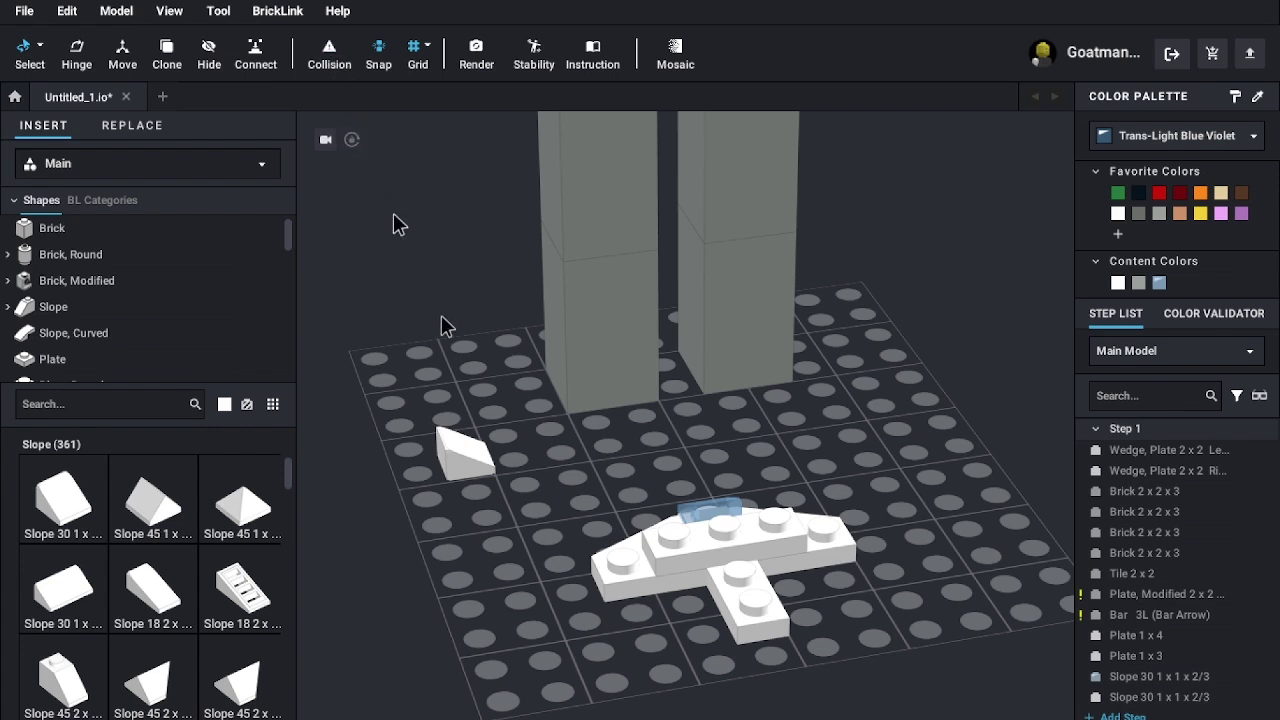
pyautogui.moveTo(587, 486); pyautogui.dragTo(640, 470, button='right')
pyautogui.moveTo(728, 304); pyautogui.dragTo(602, 370, button='right')
pyautogui.moveTo(813, 520); pyautogui.dragTo(592, 536, button='right')
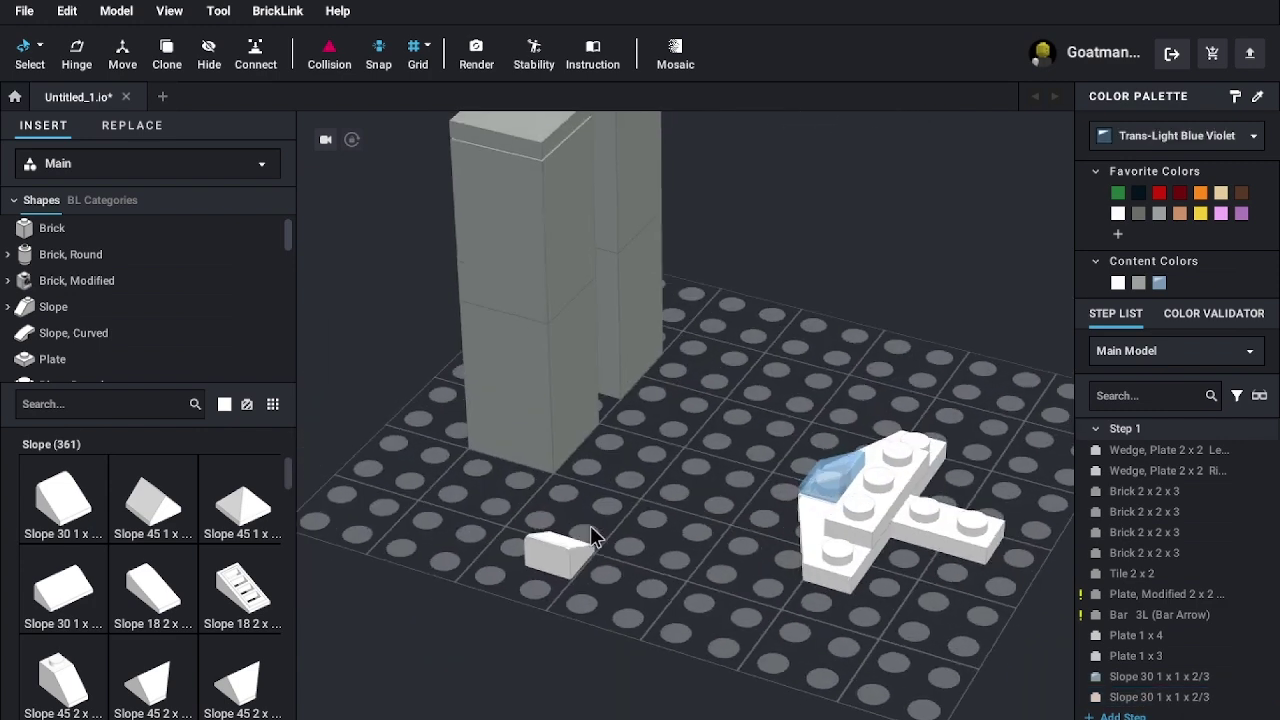
pyautogui.scroll(-3, 257, 608)
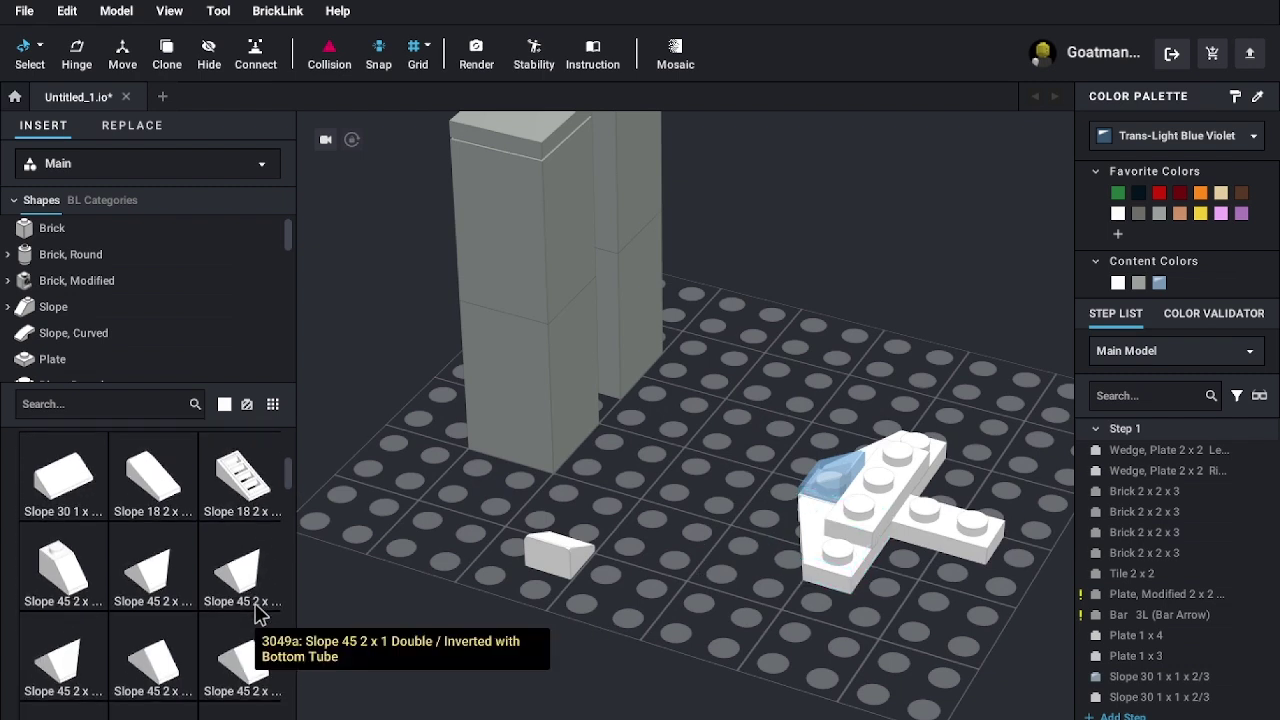
pyautogui.scroll(-2, 179, 277)
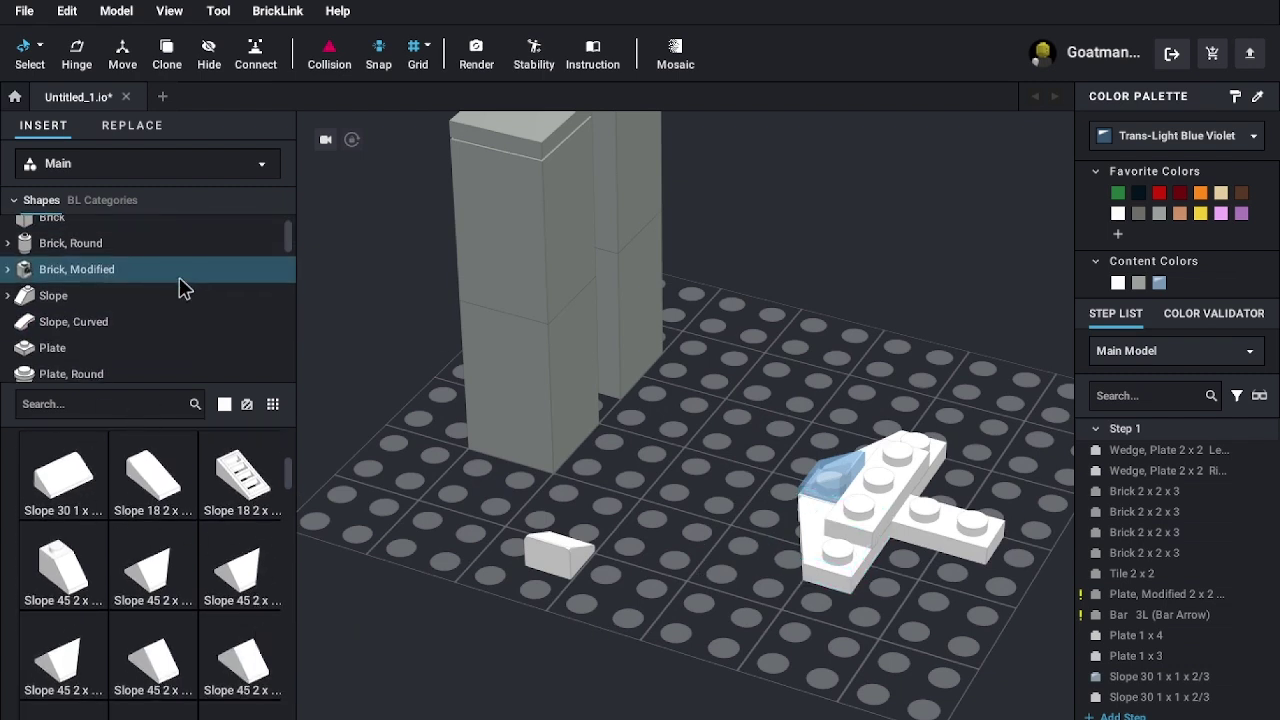
pyautogui.click(134, 296)
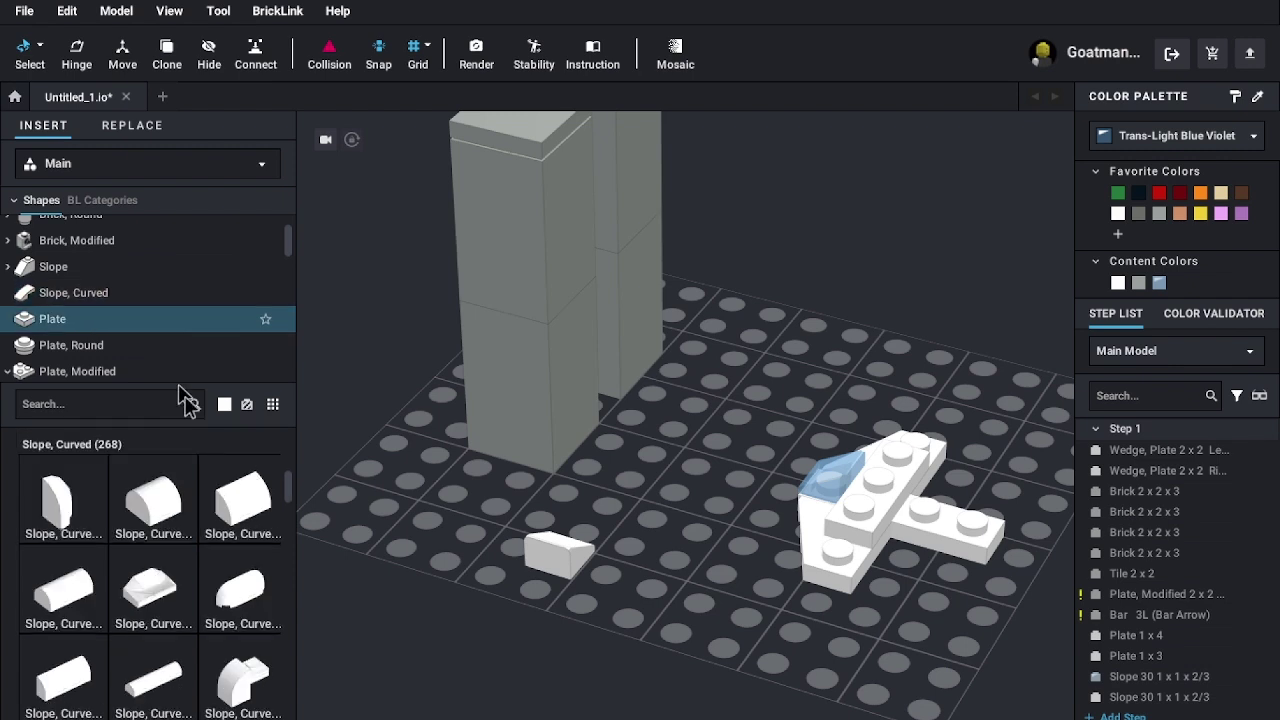
pyautogui.scroll(-3, 224, 643)
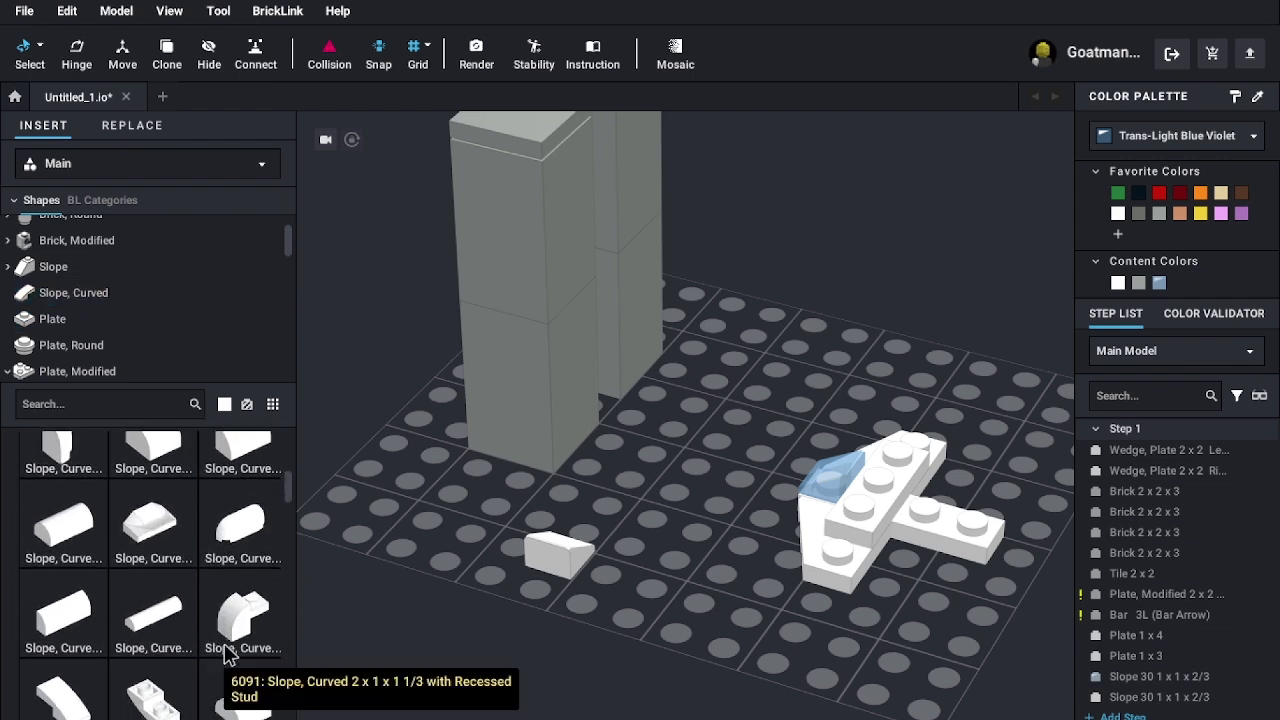
pyautogui.scroll(-6, 224, 650)
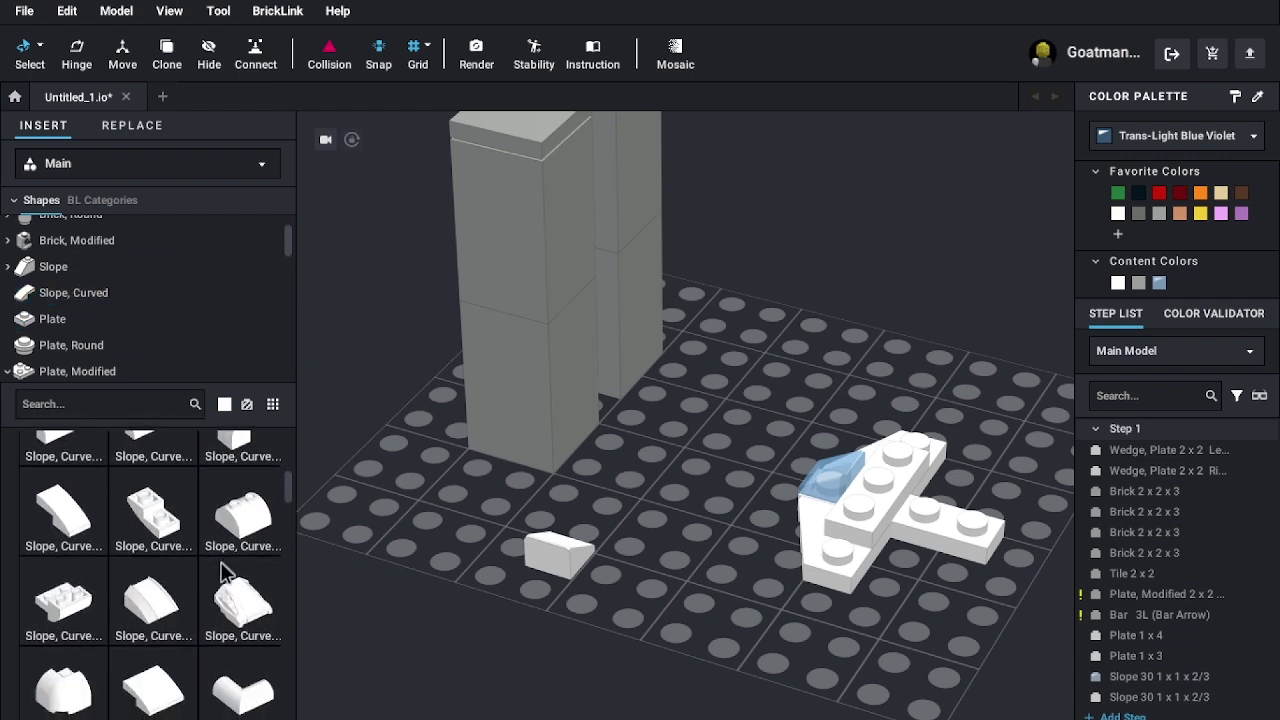
pyautogui.scroll(-8, 215, 640)
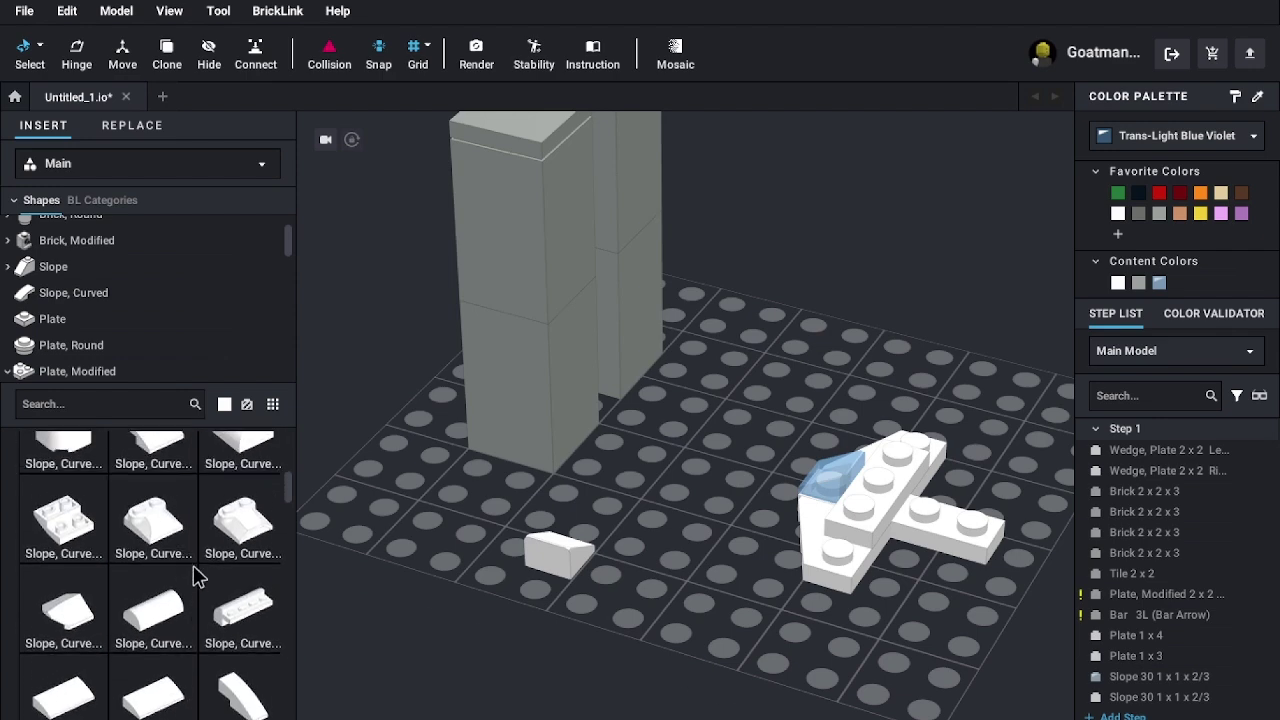
pyautogui.scroll(4, 214, 652)
pyautogui.moveTo(550, 565); pyautogui.dragTo(521, 540, button='right')
pyautogui.scroll(5, 180, 628)
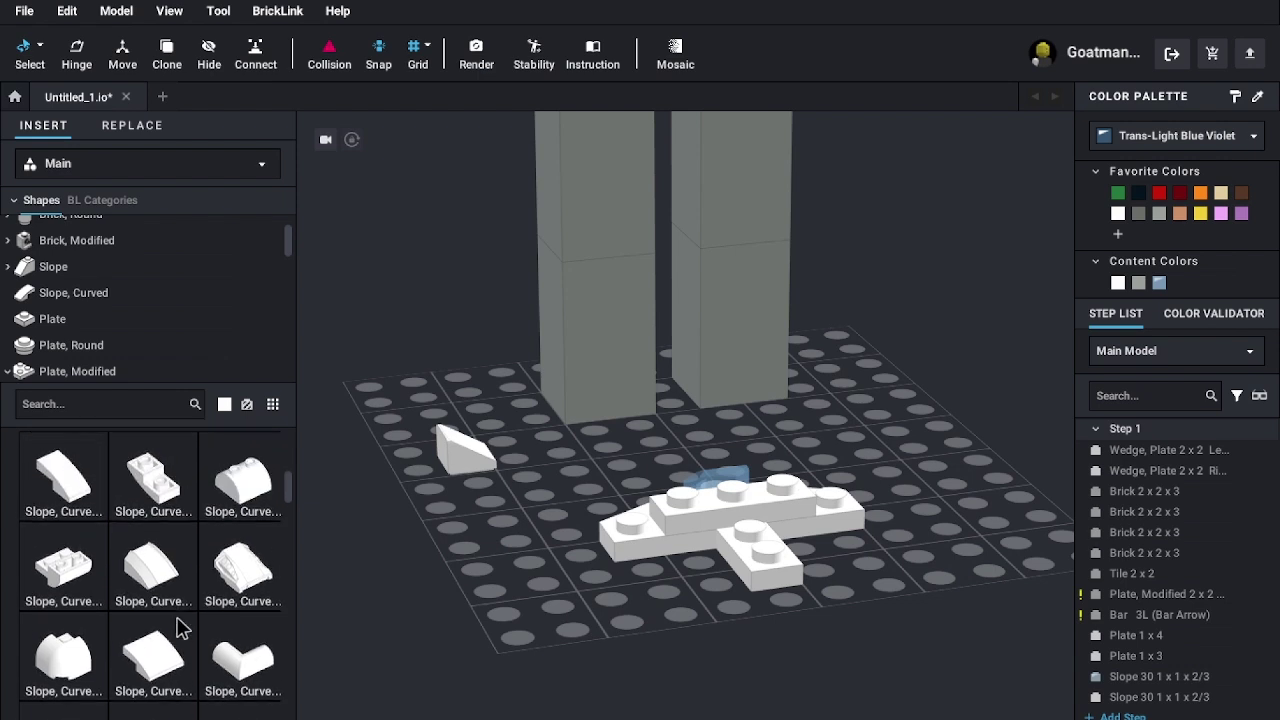
pyautogui.scroll(3, 182, 620)
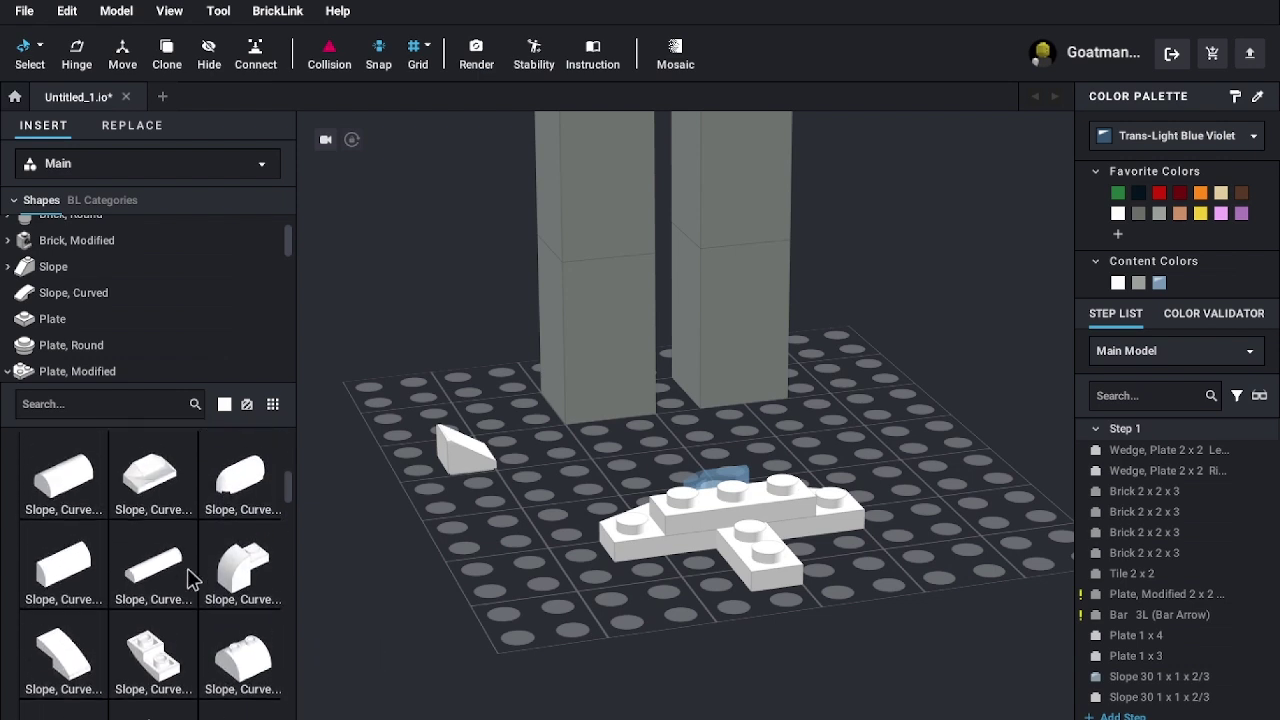
pyautogui.scroll(3, 187, 568)
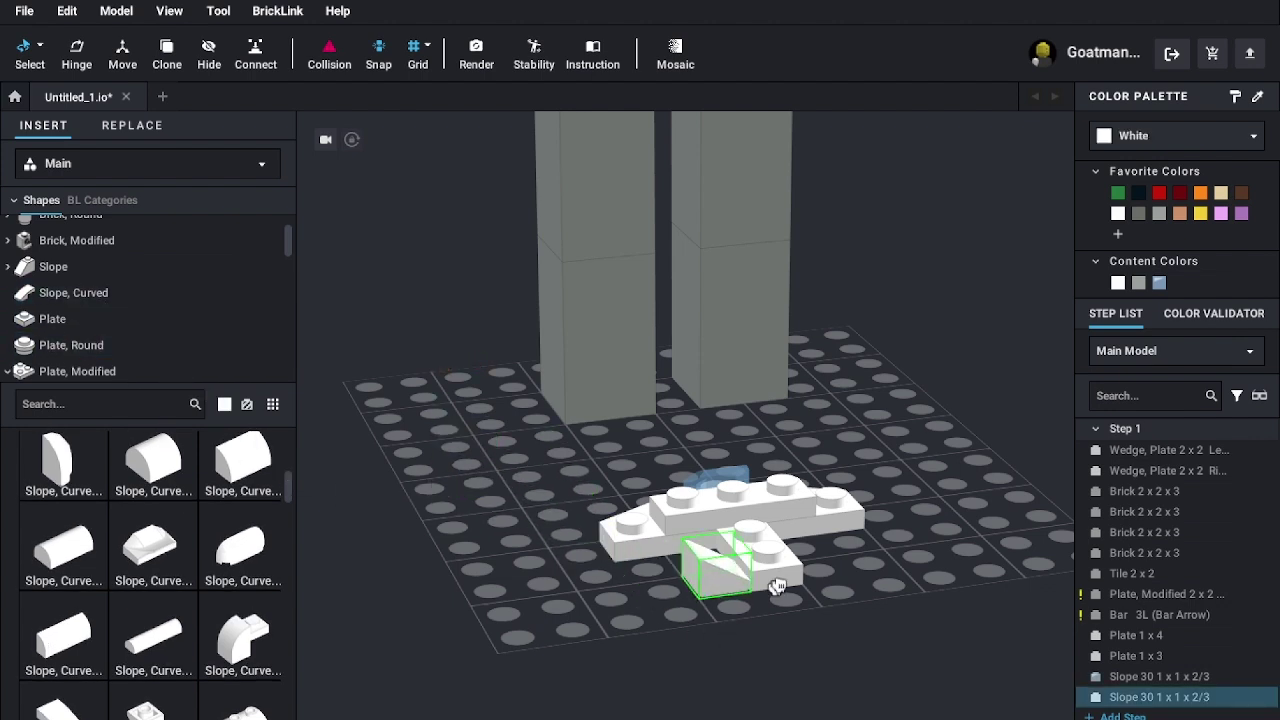
# - Move the loose white Slope 30 1 x 1 x 2/3 onto the rear stud of the plane's Plate 1 x 4 as a tail fin rising towards the back
pyautogui.rightClick(770, 555)
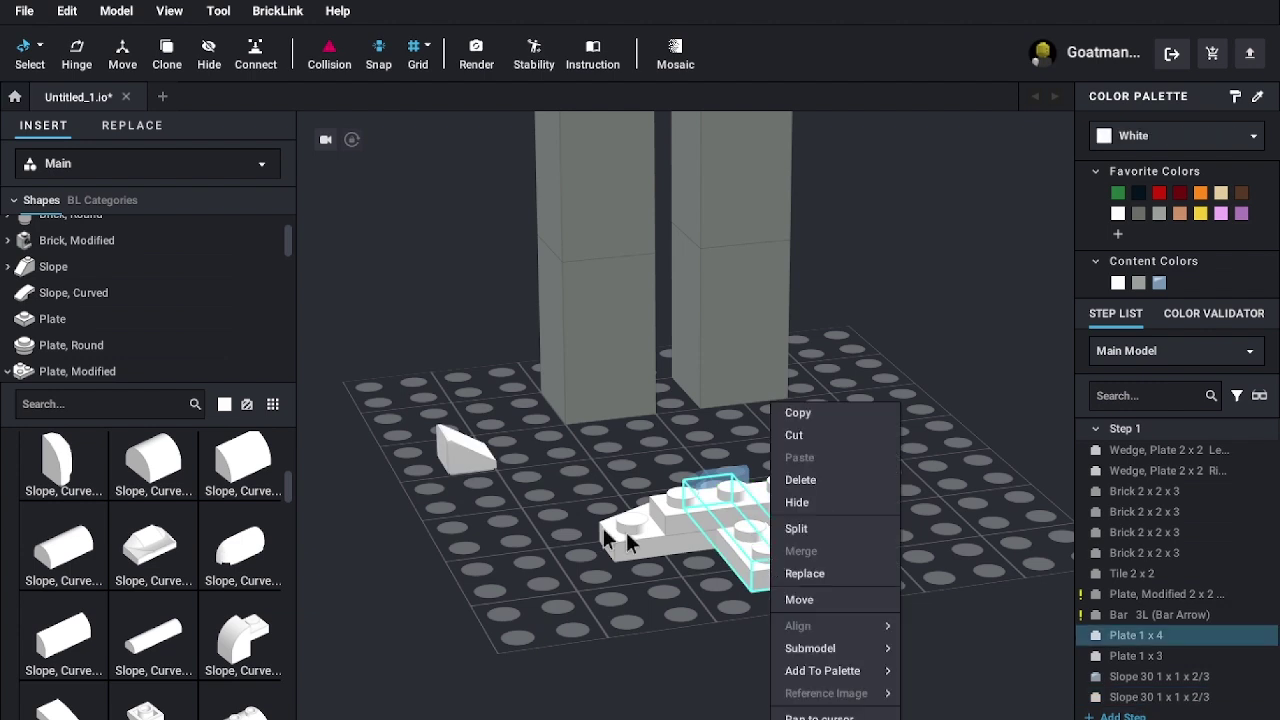
pyautogui.click(471, 463)
pyautogui.click(471, 463)
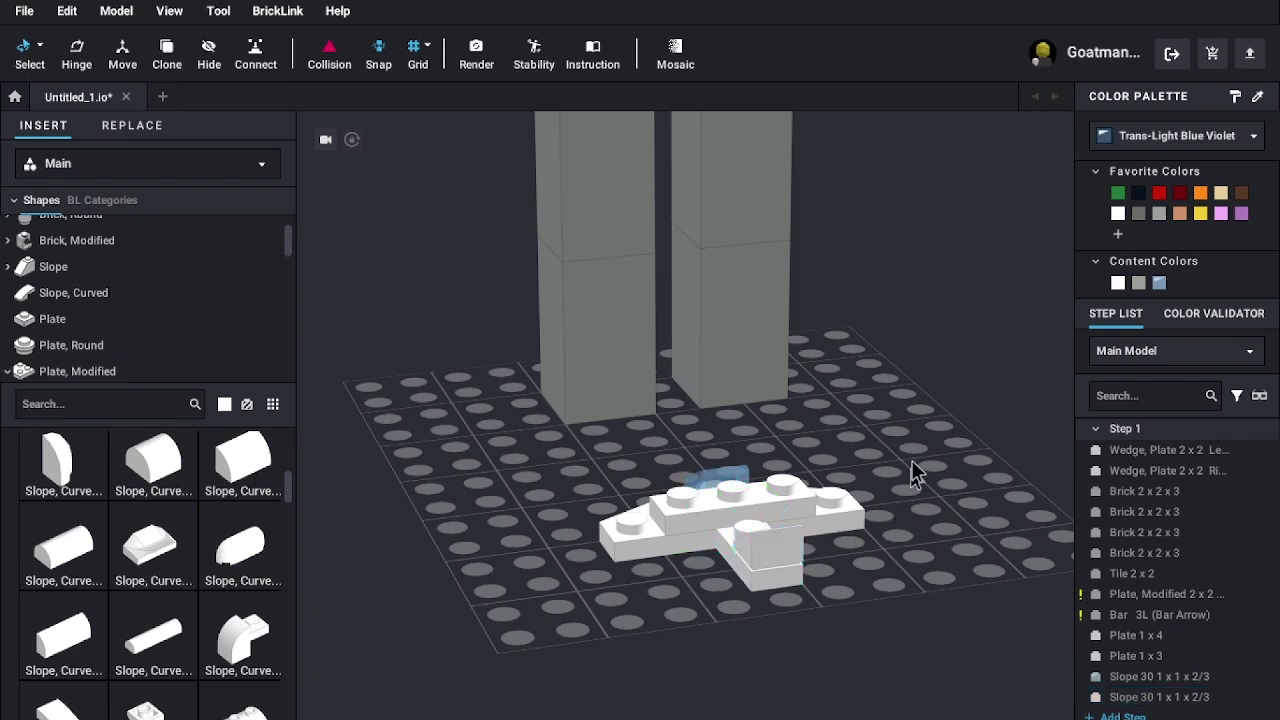
pyautogui.rightClick(837, 398)
pyautogui.click(964, 384)
pyautogui.click(973, 379)
pyautogui.moveTo(973, 379); pyautogui.dragTo(516, 406, button='right')
pyautogui.moveTo(574, 359); pyautogui.dragTo(510, 470, button='right')
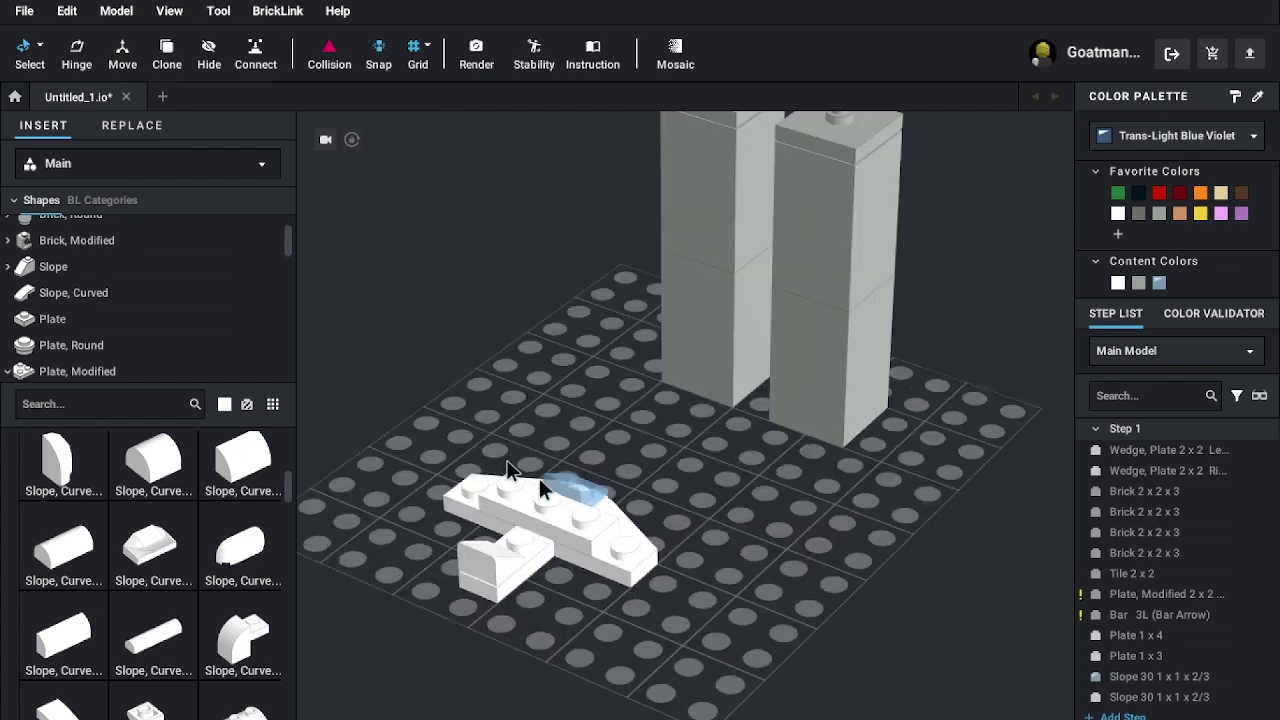
# - Try a copy of the wing's white Plate 1 x 3 on the underside of the plane
pyautogui.click(560, 518)
pyautogui.hotkey('ctrl', 'c')
pyautogui.hotkey('ctrl', 'v')
pyautogui.moveTo(708, 574); pyautogui.dragTo(741, 514, button='right')
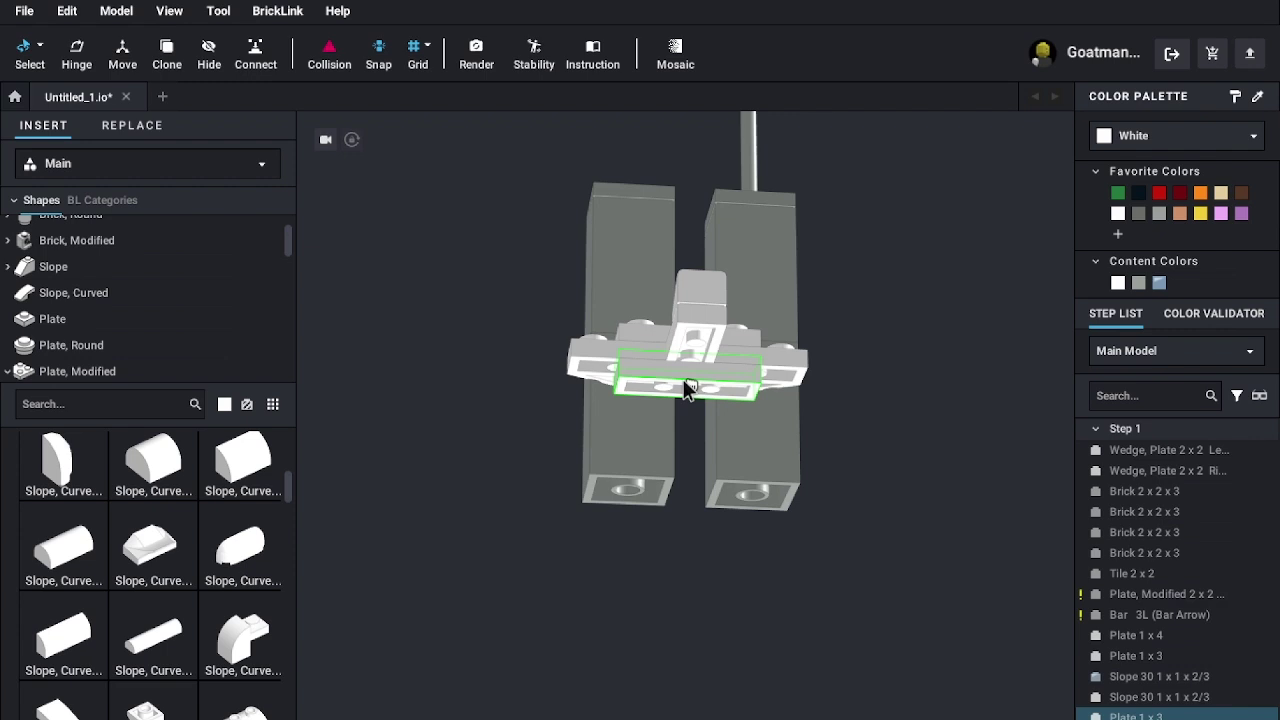
pyautogui.rightClick(884, 480)
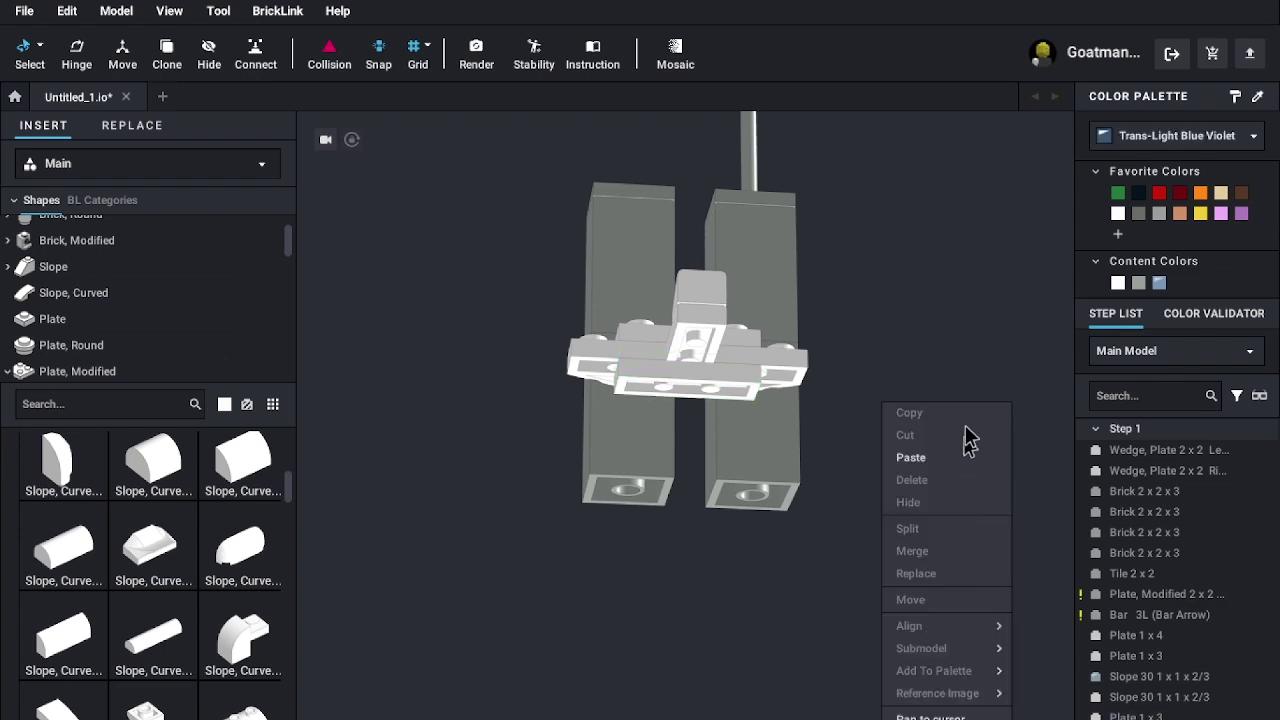
pyautogui.press('Escape')
pyautogui.moveTo(880, 549); pyautogui.dragTo(926, 561, button='right')
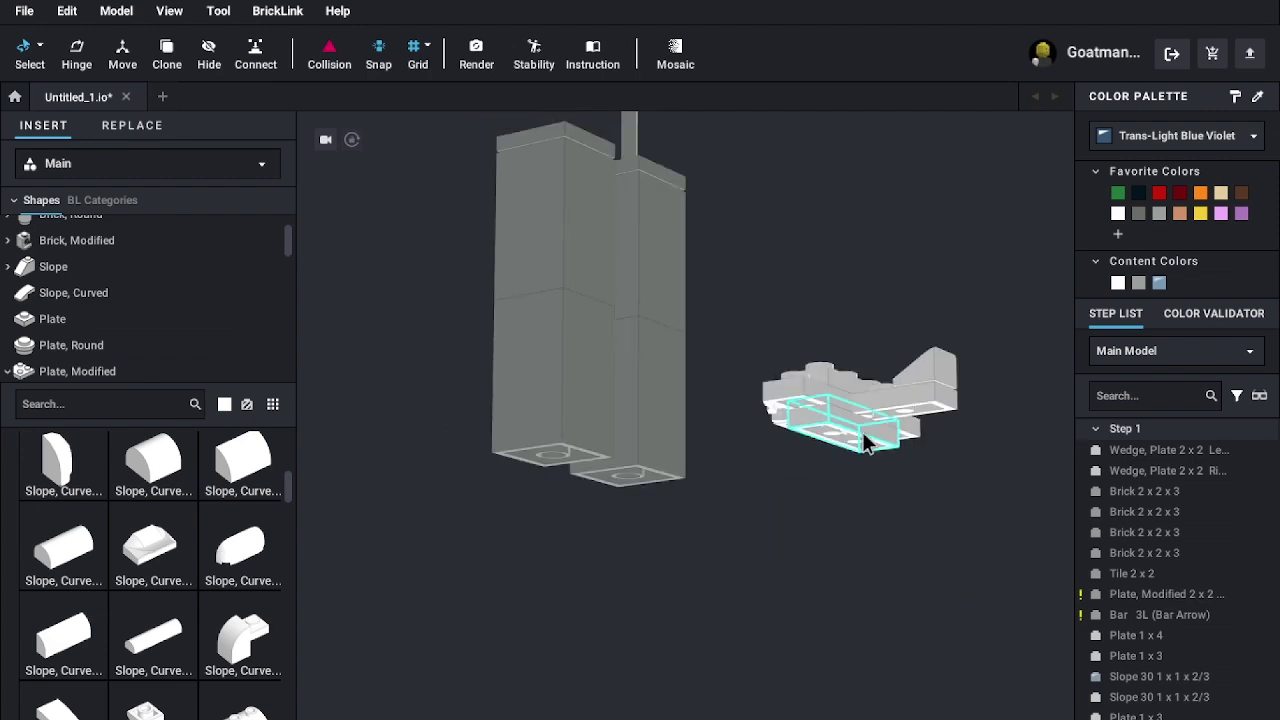
# - Select all parts of the plane together and raise it above the baseplate, with its nose towards the towers
pyautogui.moveTo(783, 617); pyautogui.dragTo(649, 640, button='right')
pyautogui.moveTo(437, 288); pyautogui.dragTo(604, 416)
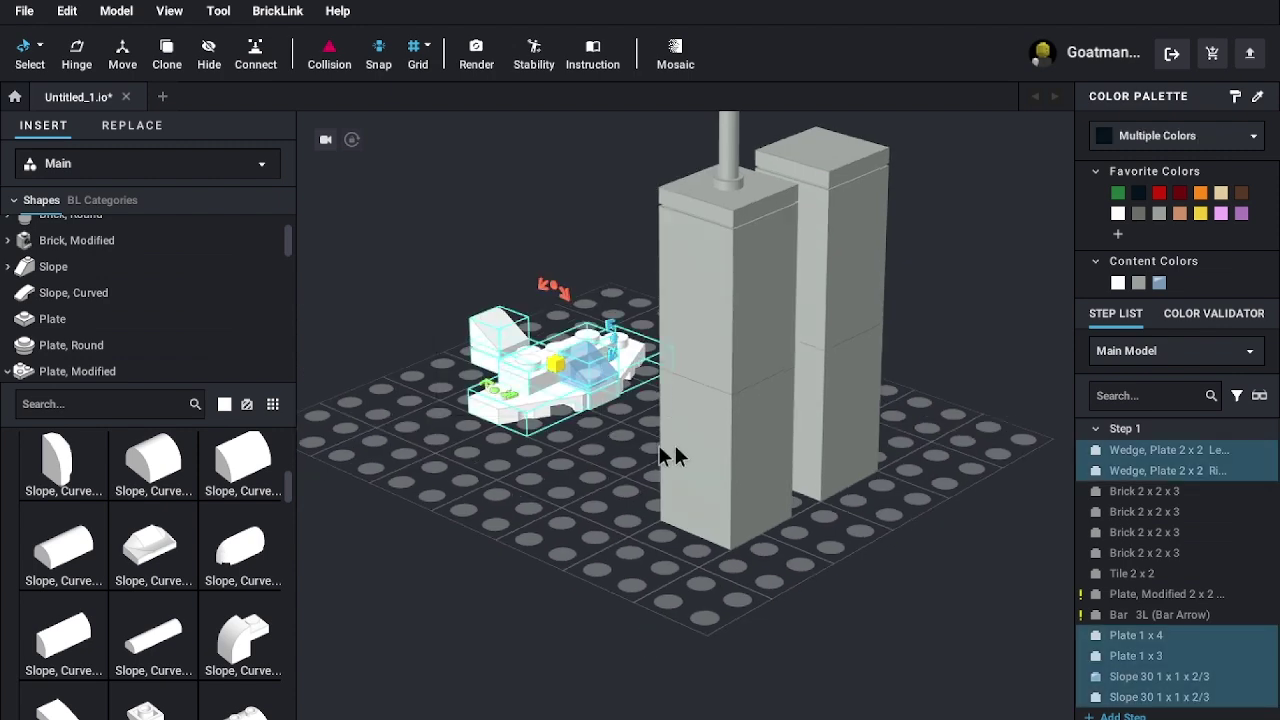
pyautogui.moveTo(663, 445); pyautogui.dragTo(640, 492, button='right')
pyautogui.moveTo(639, 555); pyautogui.dragTo(776, 618, button='right')
pyautogui.click(888, 343)
pyautogui.moveTo(893, 274); pyautogui.dragTo(923, 288, button='right')
pyautogui.moveTo(873, 471); pyautogui.dragTo(380, 490, button='right')
pyautogui.moveTo(549, 232); pyautogui.dragTo(645, 320)
pyautogui.click(645, 320)
pyautogui.moveTo(765, 300); pyautogui.dragTo(797, 251, button='right')
pyautogui.moveTo(655, 312); pyautogui.dragTo(593, 375, button='right')
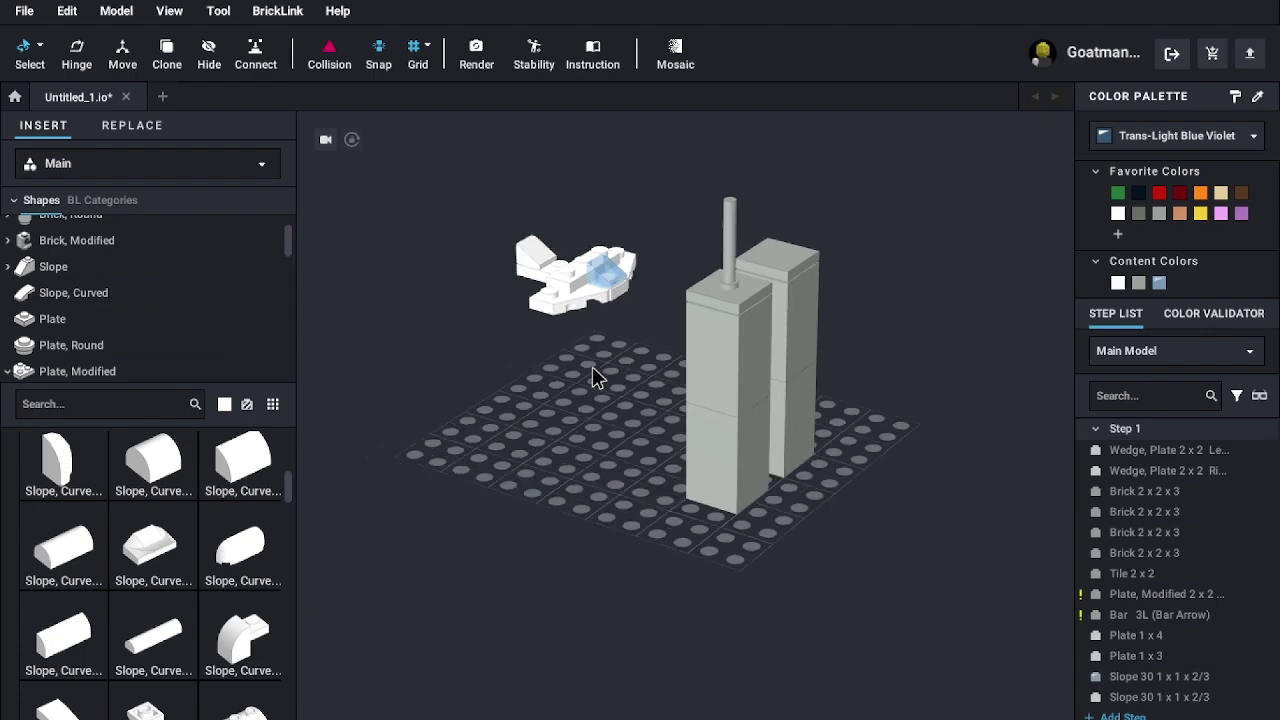
# - Examine the raised plane and the two towers from all sides, from above and close up
pyautogui.scroll(-3, 566, 312)
pyautogui.scroll(3, 572, 302)
pyautogui.moveTo(594, 258); pyautogui.dragTo(668, 276, button='right')
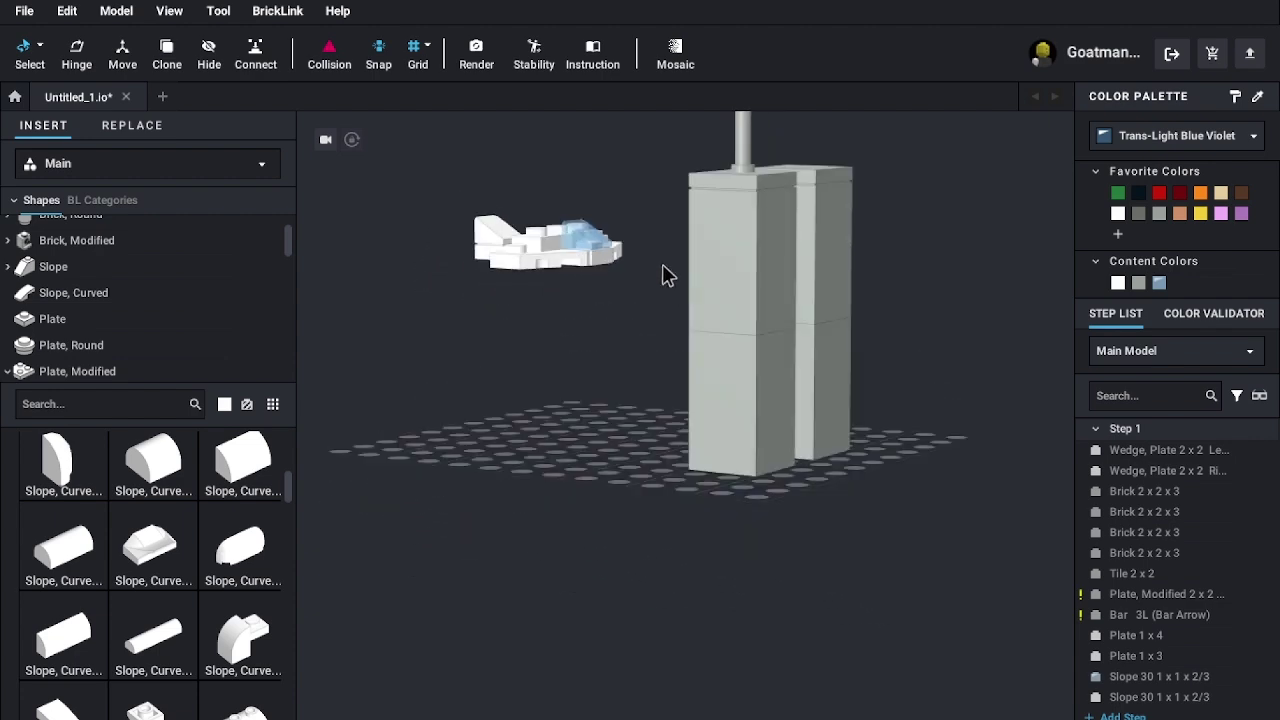
pyautogui.moveTo(561, 310)
pyautogui.mouseDown(button='right')
pyautogui.moveTo(579, 351)
pyautogui.moveTo(561, 312)
pyautogui.mouseUp(button='right')
pyautogui.moveTo(640, 284); pyautogui.dragTo(694, 560, button='right')
pyautogui.moveTo(744, 500); pyautogui.dragTo(666, 422, button='right')
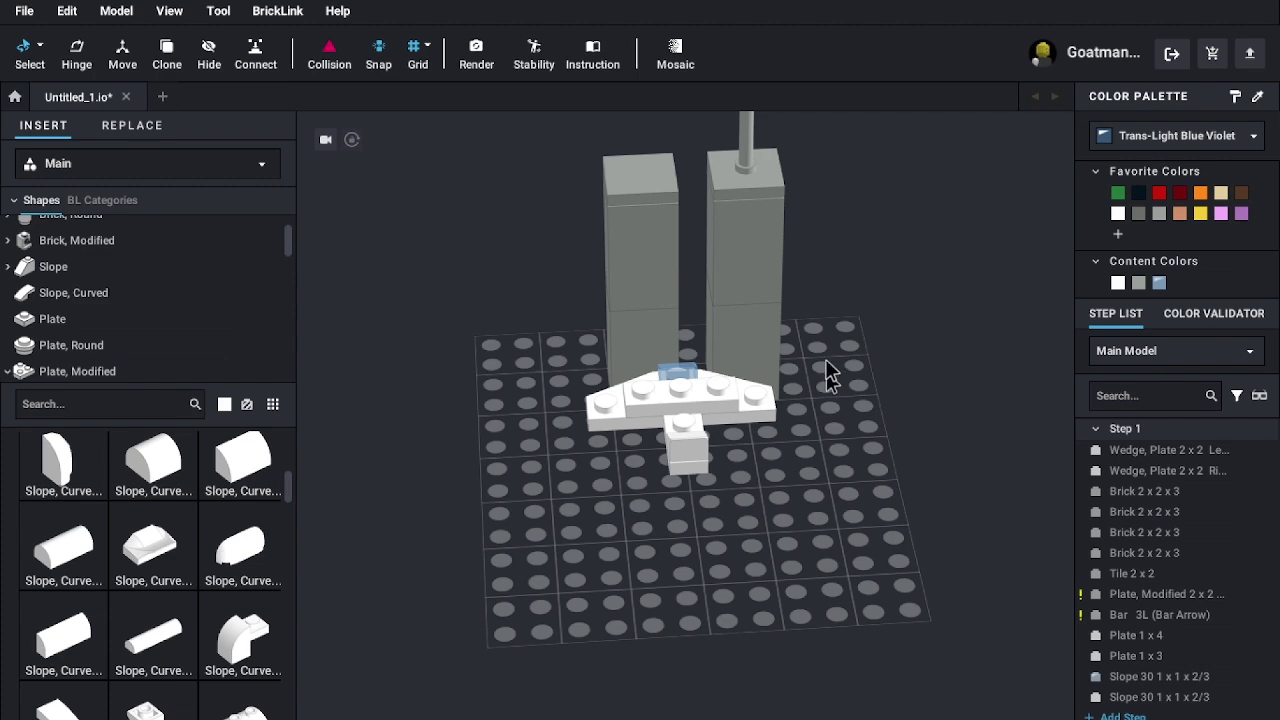
pyautogui.moveTo(857, 455); pyautogui.dragTo(955, 472, button='right')
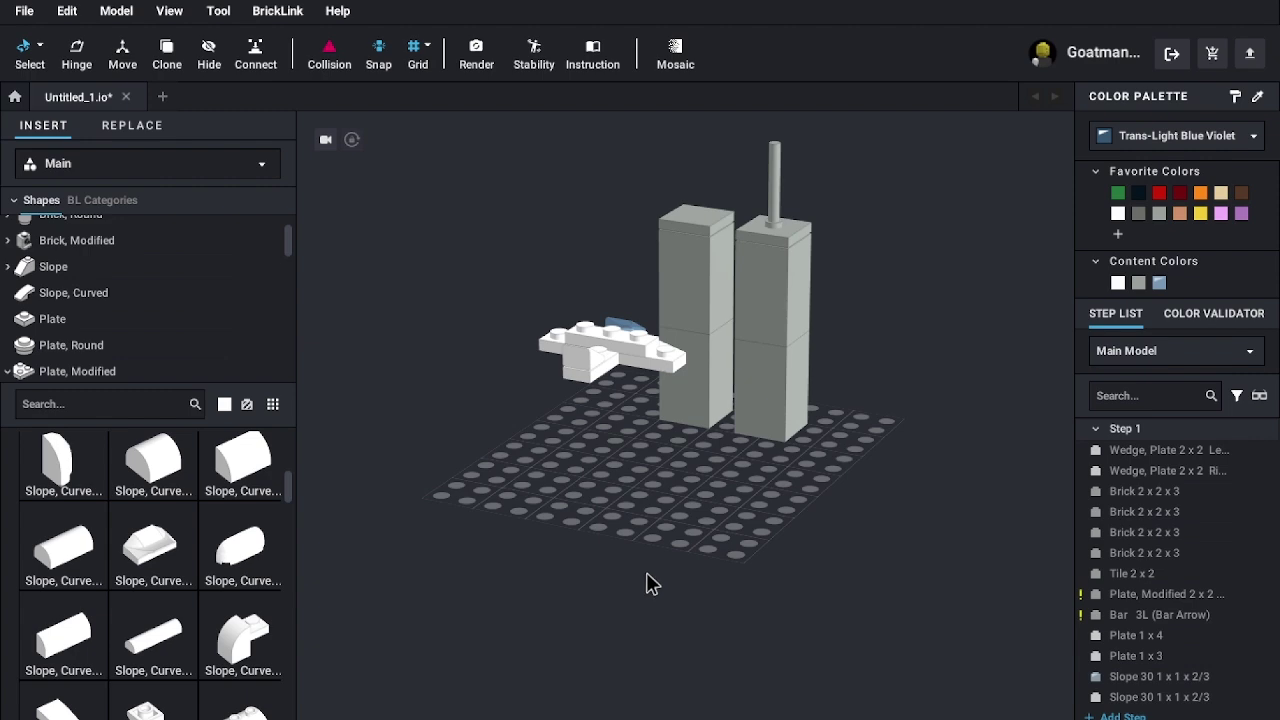
pyautogui.moveTo(500, 505); pyautogui.dragTo(537, 492, button='right')
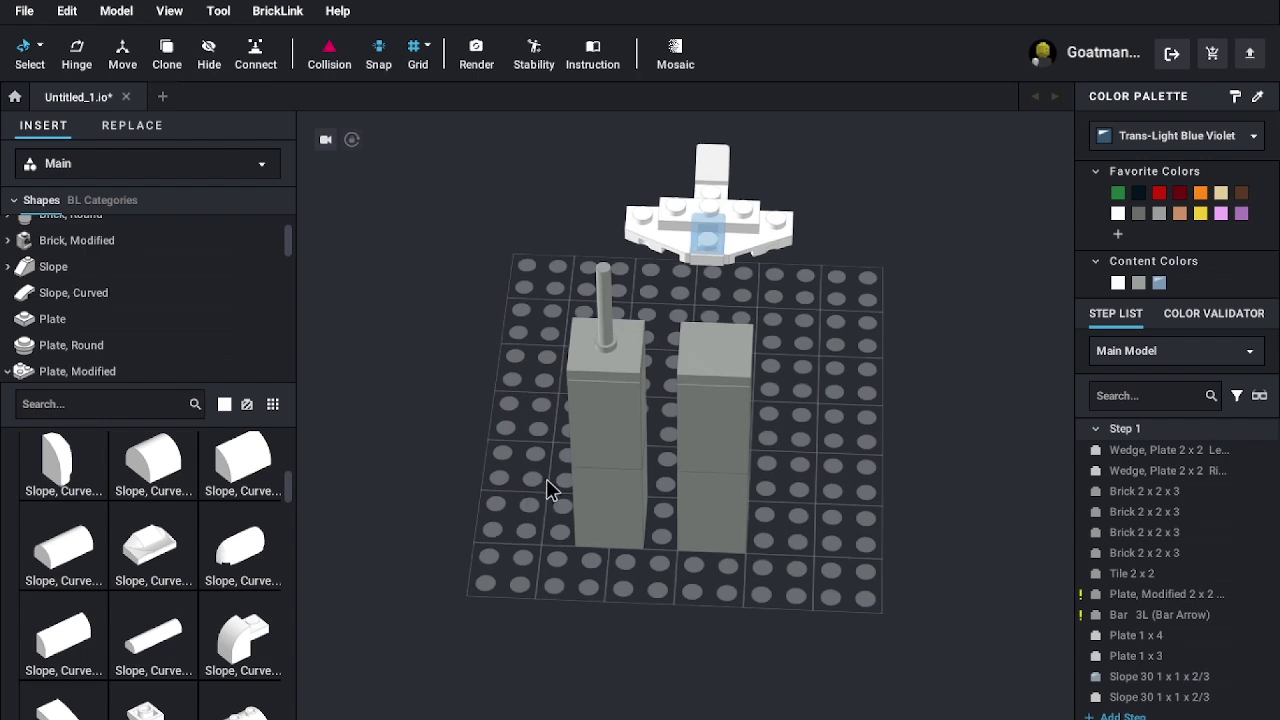
pyautogui.moveTo(651, 486); pyautogui.dragTo(858, 474, button='right')
pyautogui.scroll(3, 822, 510)
pyautogui.scroll(-3, 826, 500)
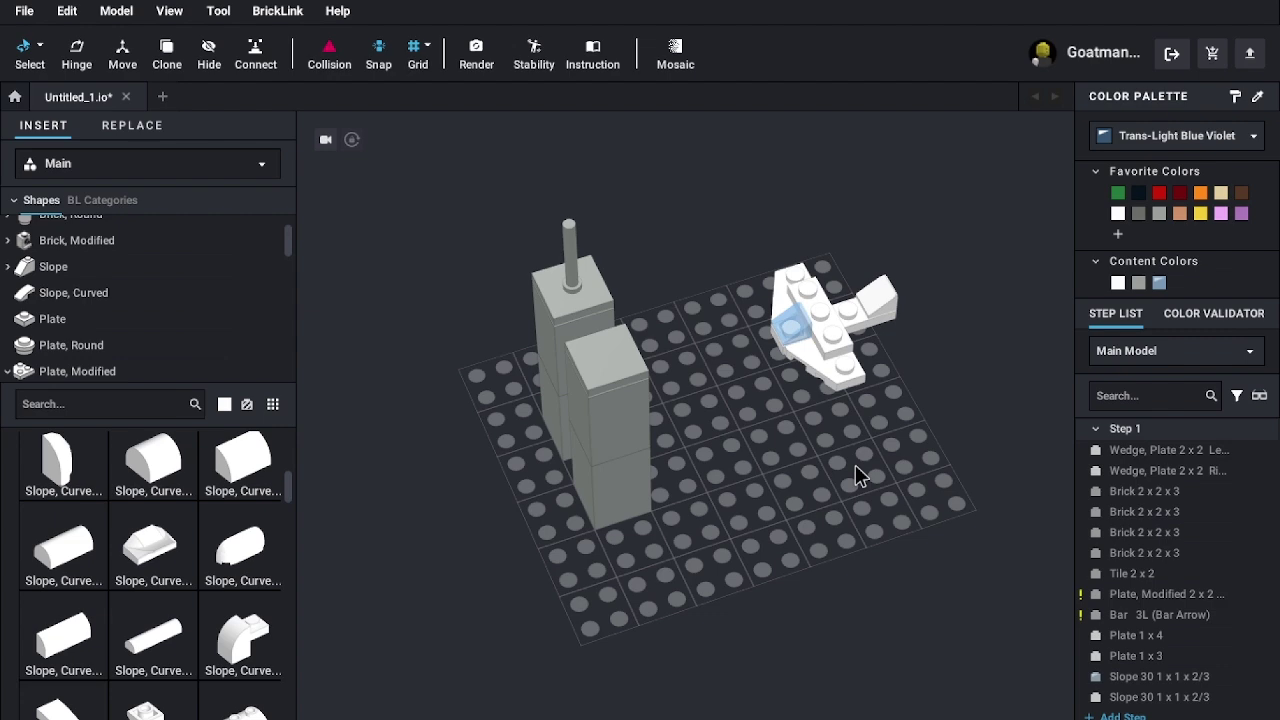
pyautogui.moveTo(880, 462); pyautogui.dragTo(506, 433, button='right')
pyautogui.scroll(-2, 615, 515)
pyautogui.scroll(4, 617, 535)
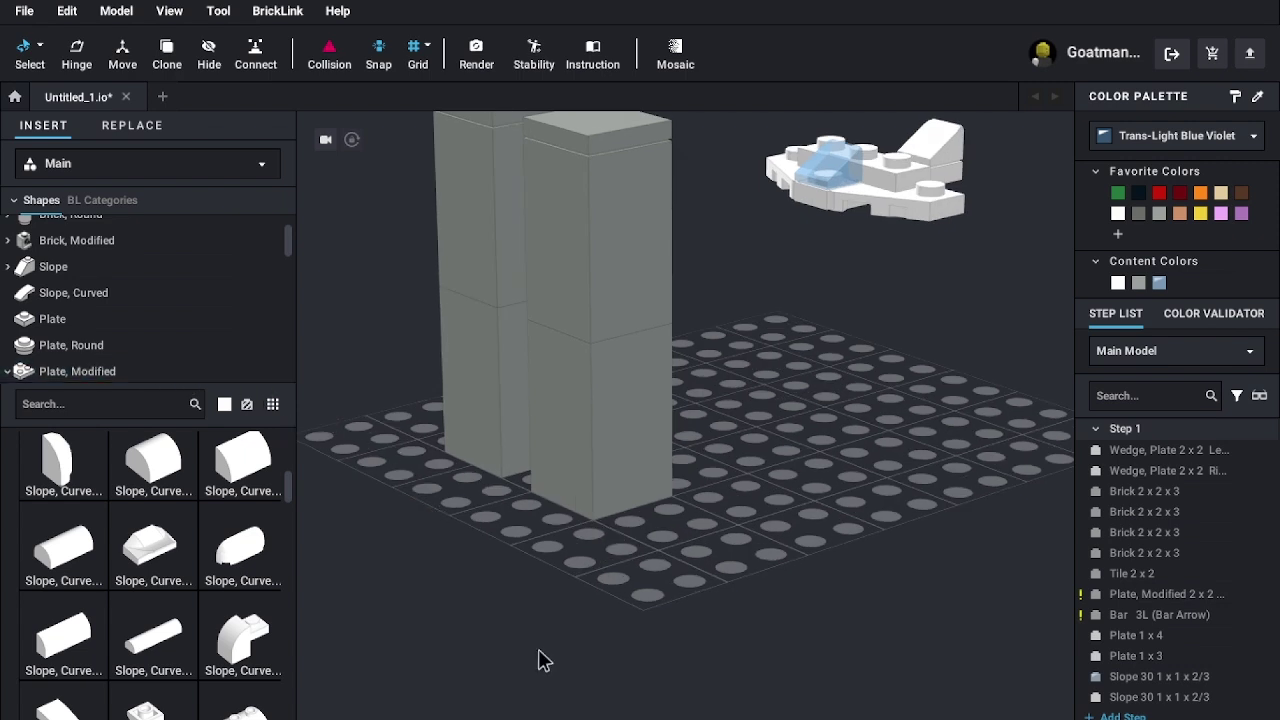
# - Look through the Brick, Round parts and the plate, tile and panel categories of the part library
pyautogui.scroll(-2, 211, 346)
pyautogui.scroll(3, 206, 346)
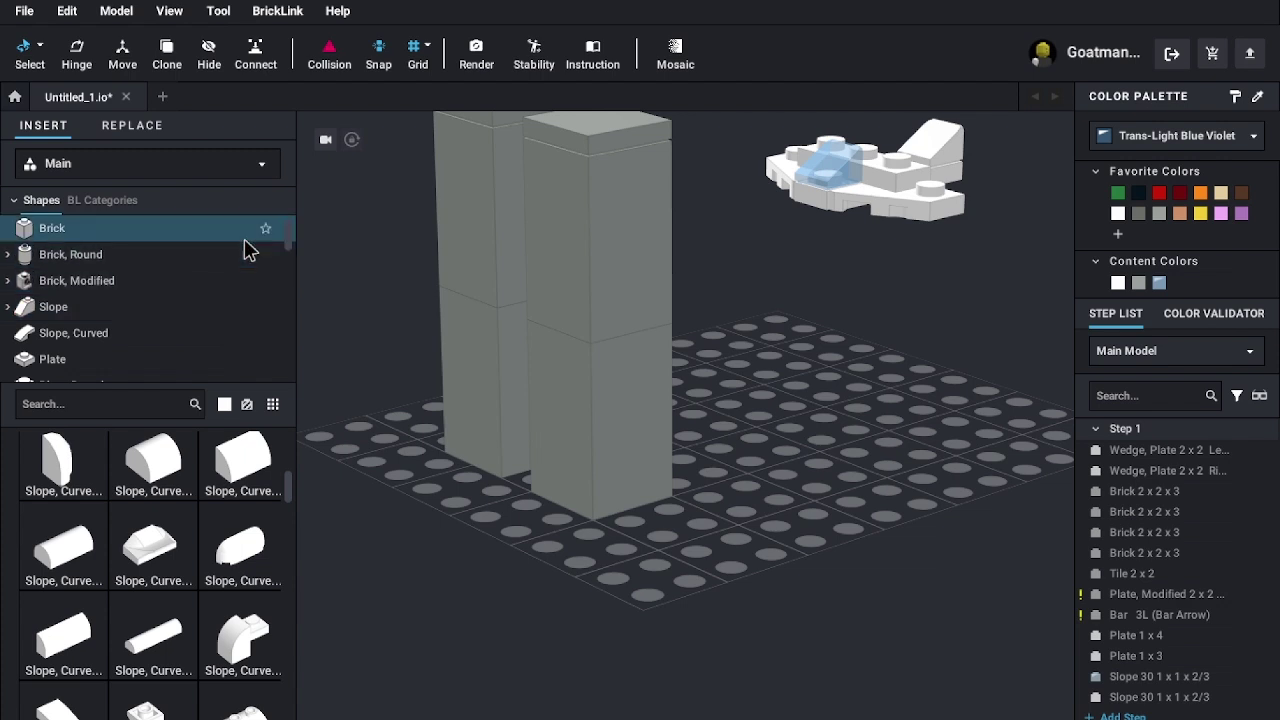
pyautogui.click(221, 270)
pyautogui.scroll(-2, 221, 270)
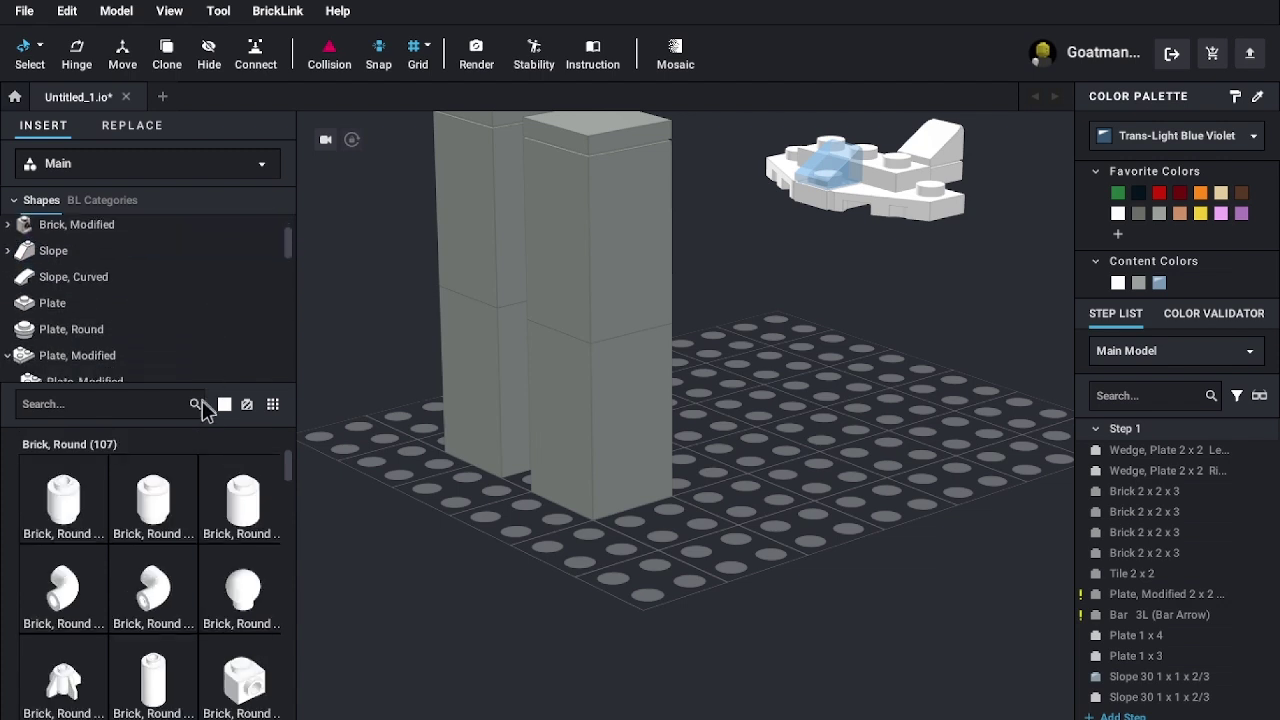
pyautogui.scroll(2, 108, 234)
pyautogui.scroll(-3, 135, 295)
pyautogui.scroll(-2, 139, 290)
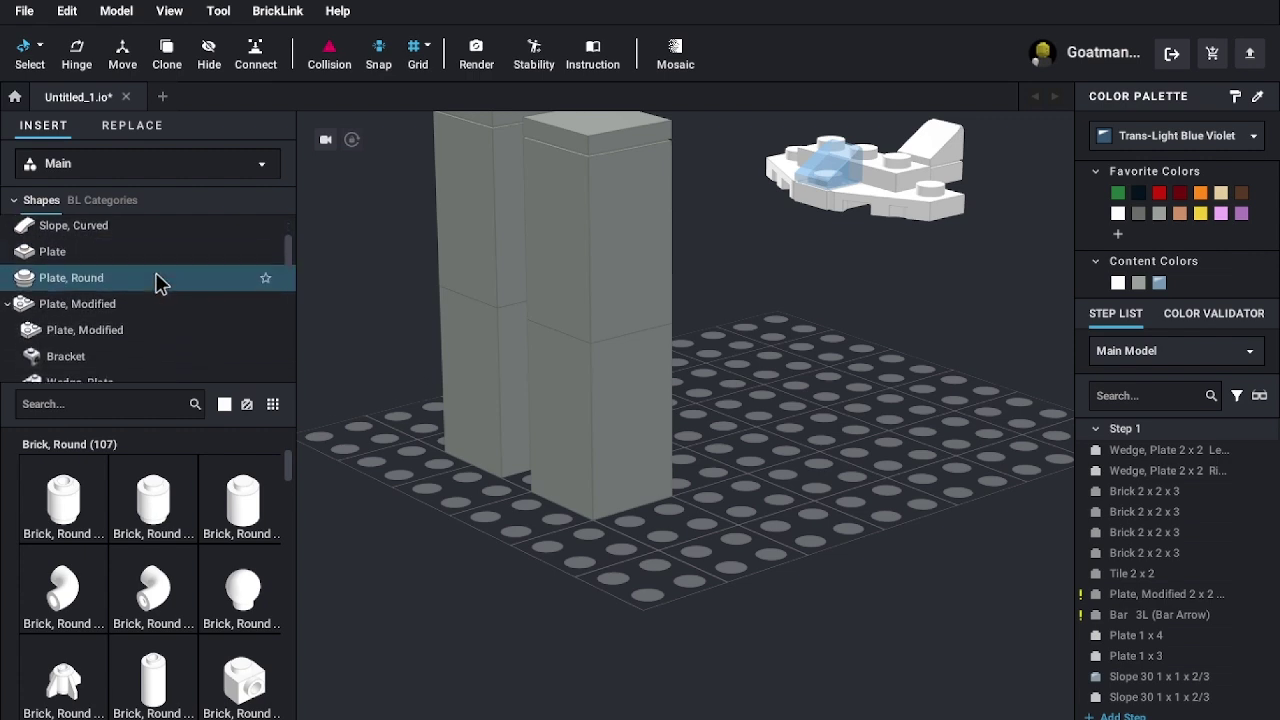
pyautogui.scroll(-4, 135, 290)
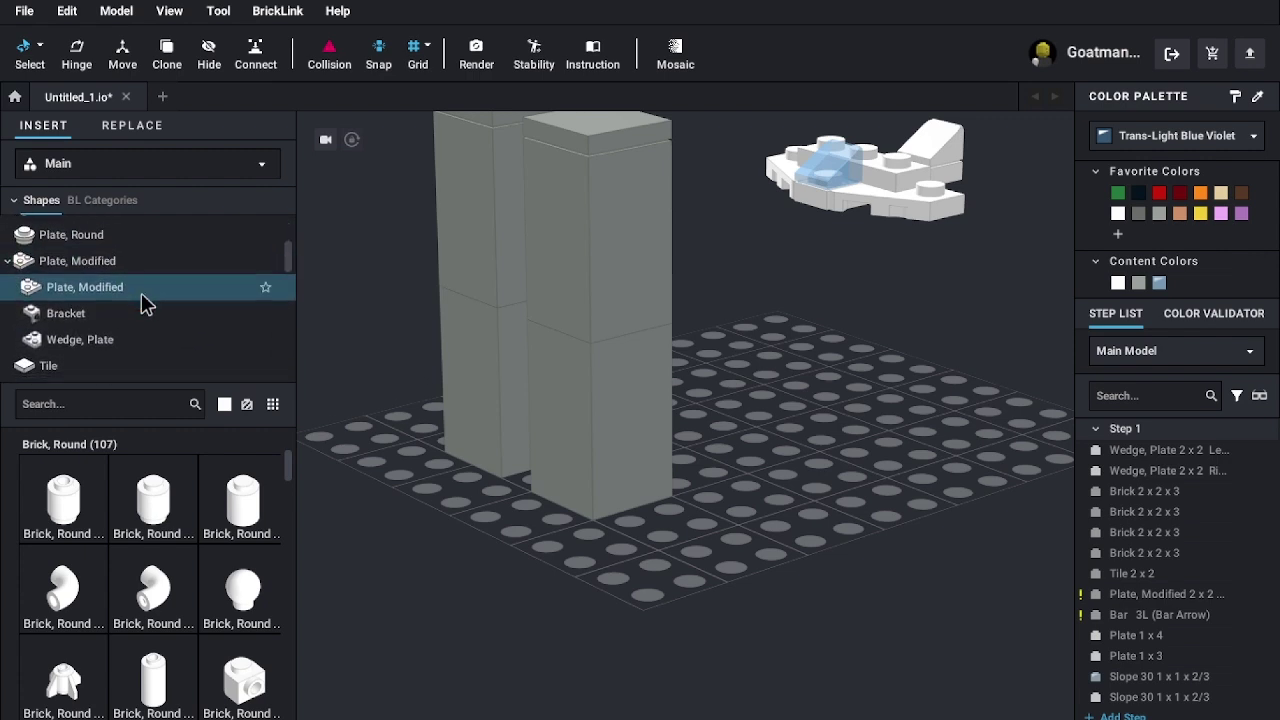
pyautogui.scroll(2, 141, 298)
pyautogui.scroll(-3, 141, 293)
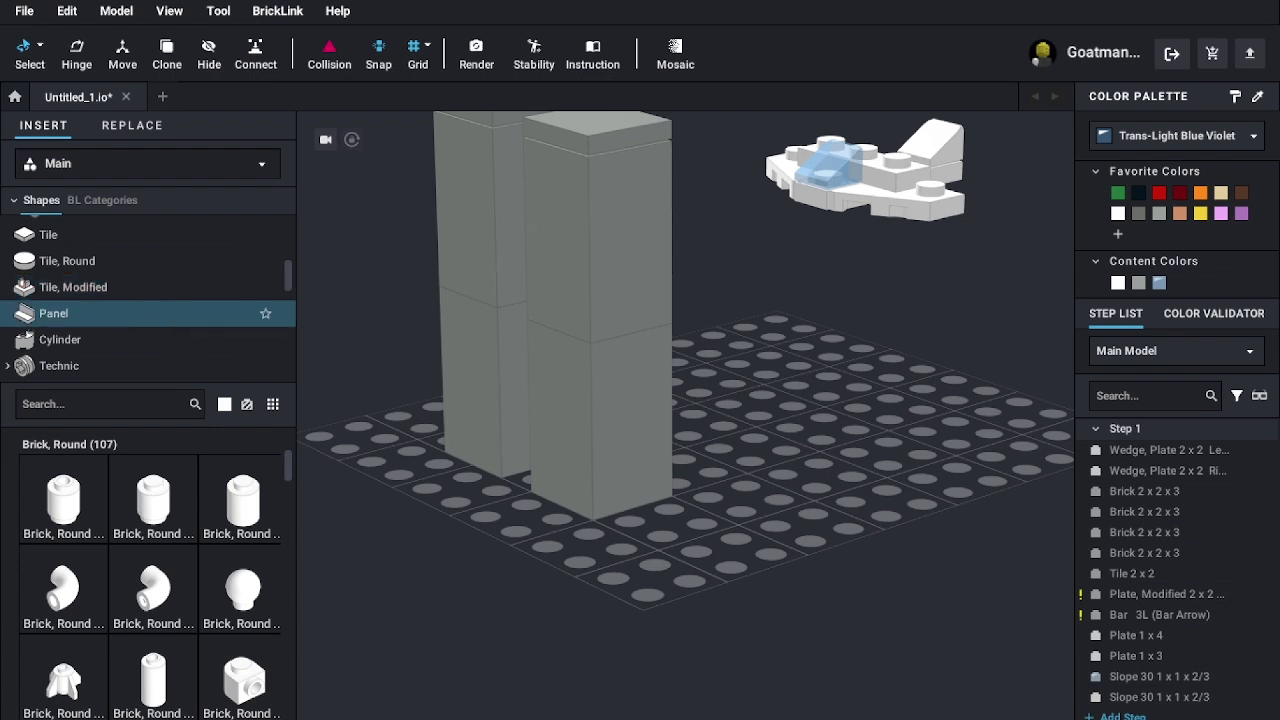
pyautogui.scroll(-5, 774, 414)
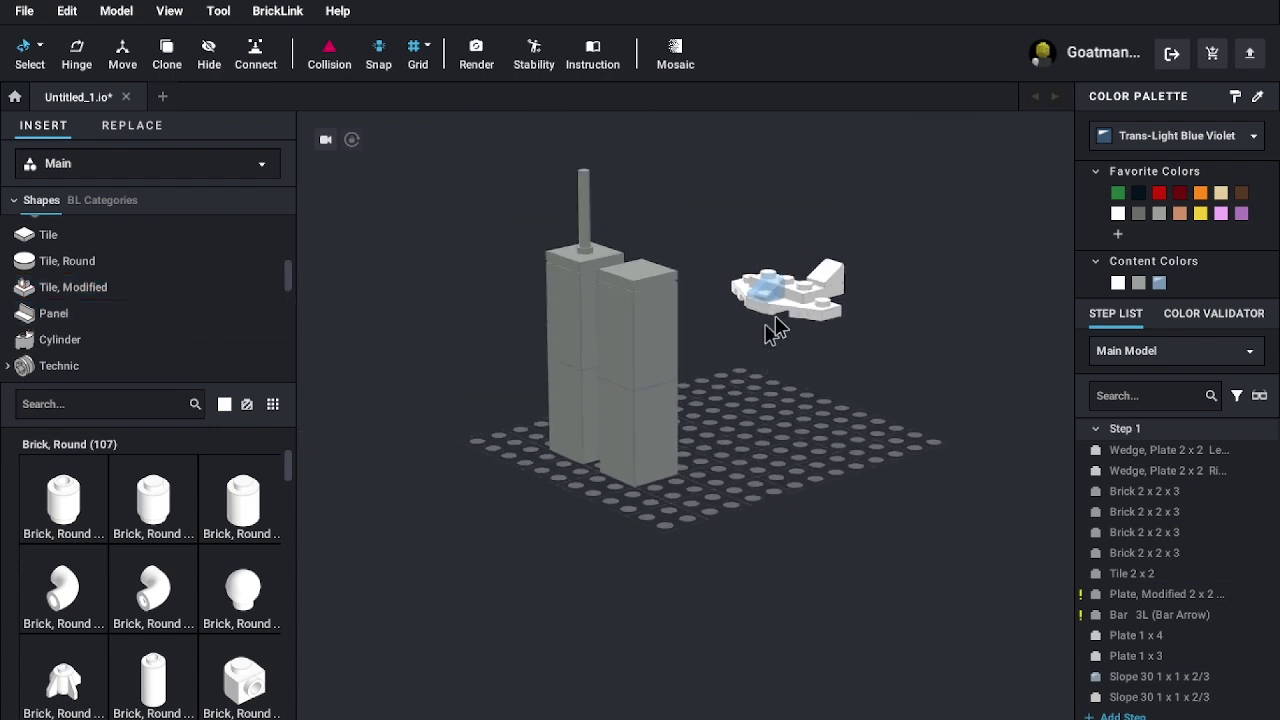
pyautogui.moveTo(895, 418); pyautogui.dragTo(467, 376, button='right')
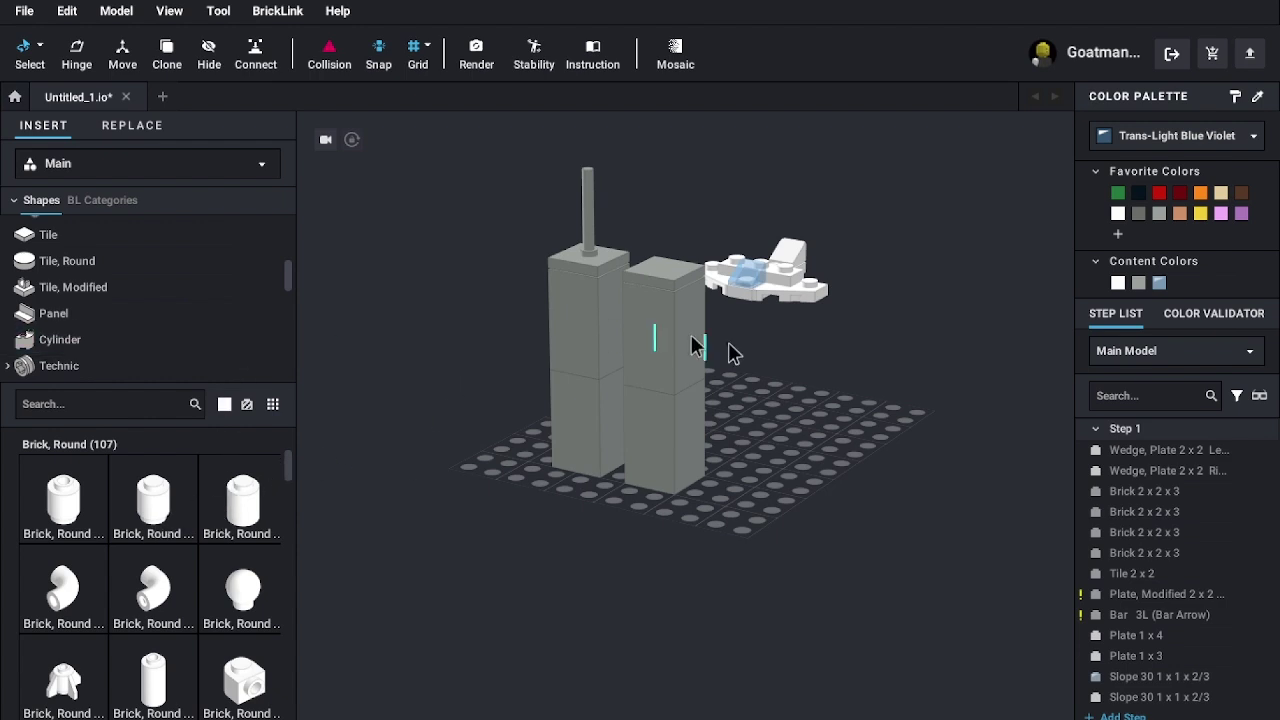
pyautogui.moveTo(612, 335); pyautogui.dragTo(866, 393, button='right')
pyautogui.scroll(-3, 121, 597)
pyautogui.scroll(-3, 223, 551)
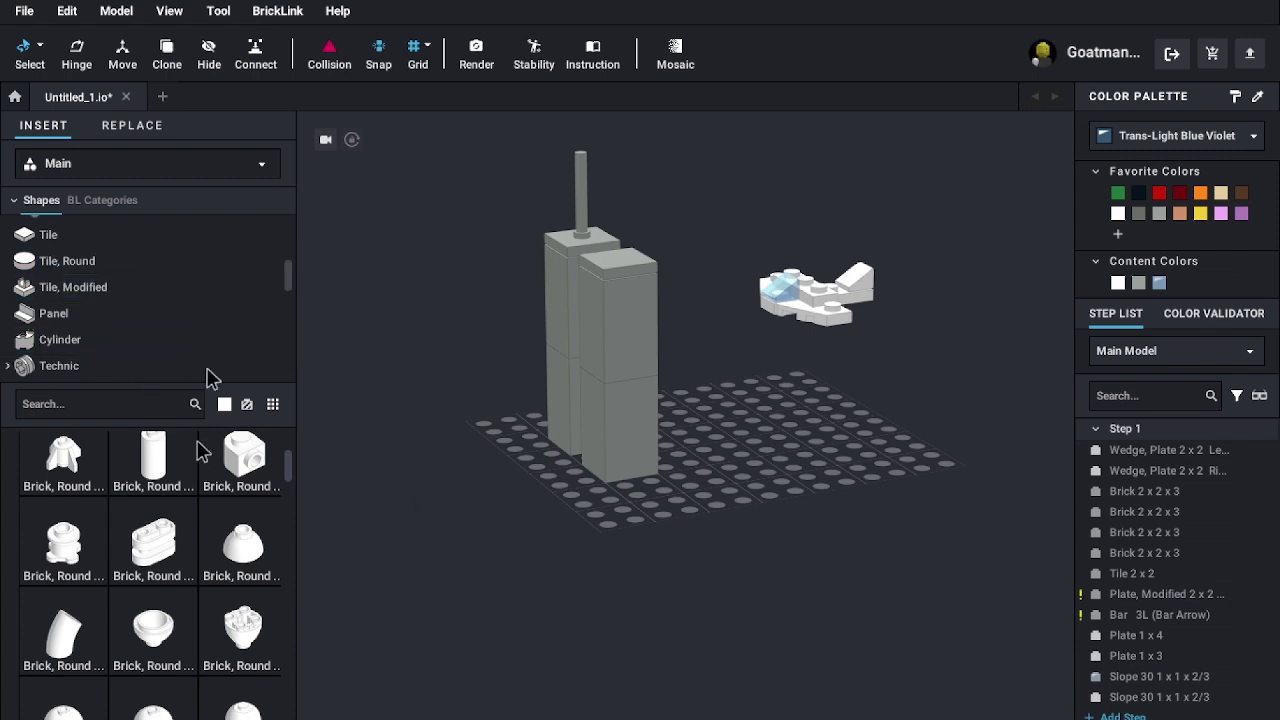
pyautogui.scroll(5, 195, 293)
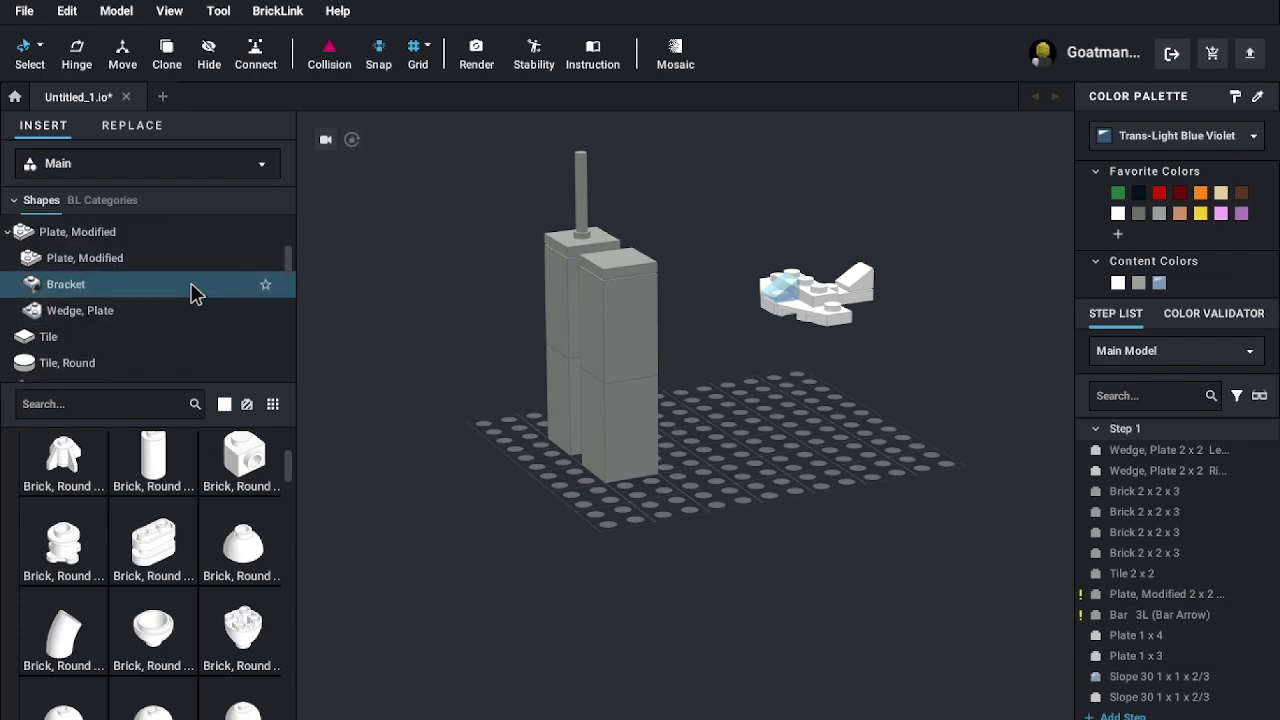
pyautogui.moveTo(654, 429); pyautogui.dragTo(694, 480, button='right')
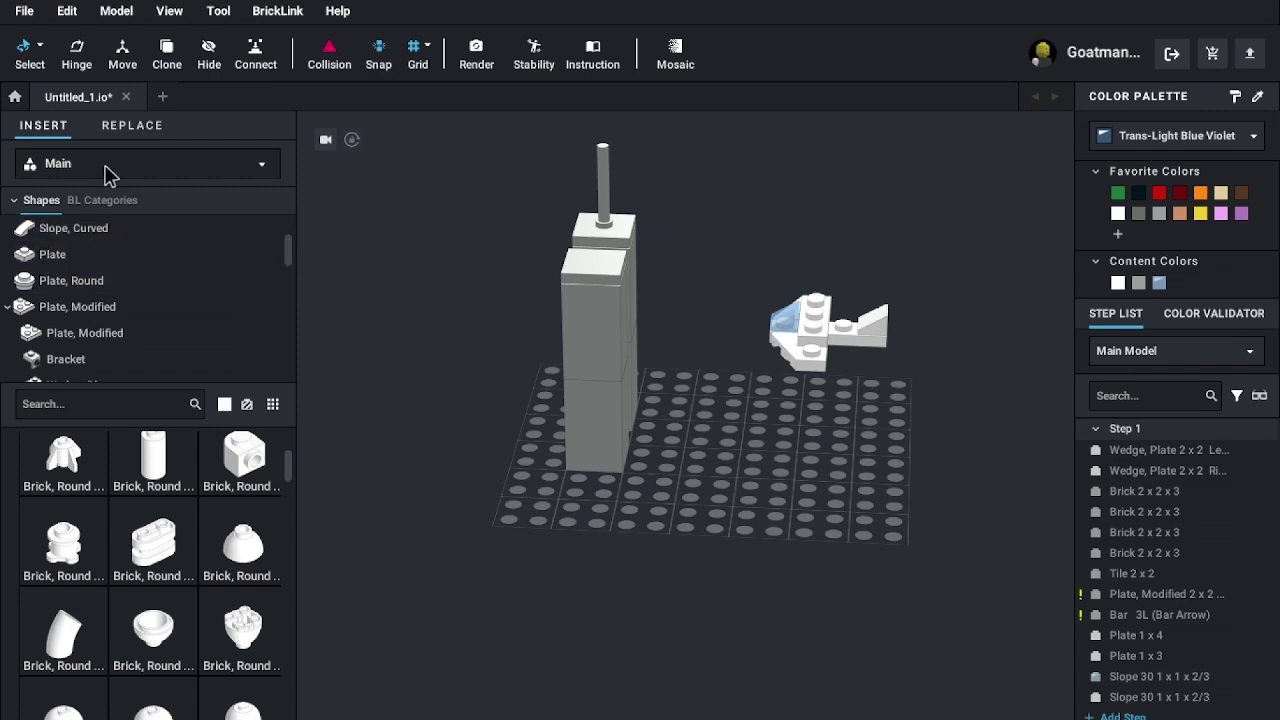
# - Search the part library for "fire" and look through the matching parts from bricks to minifigure accessories
pyautogui.click(98, 408)
pyautogui.write('fire')
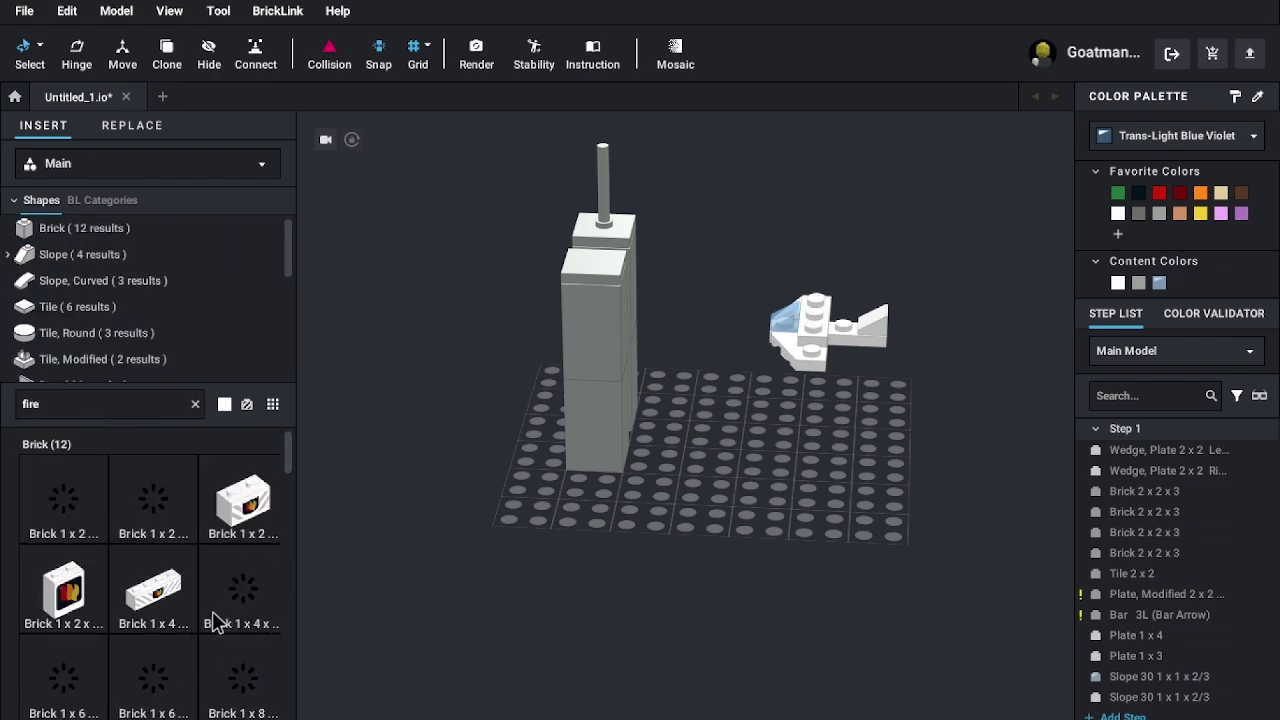
pyautogui.scroll(-4, 155, 600)
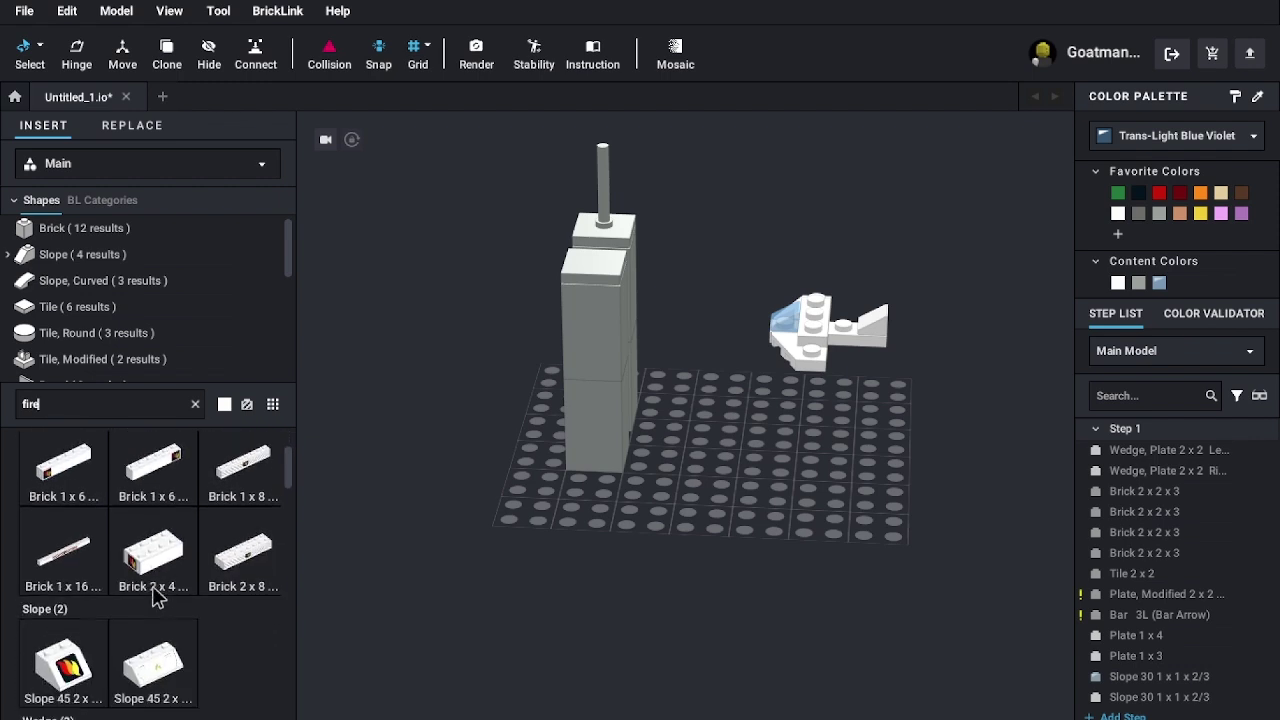
pyautogui.scroll(-1, 155, 595)
pyautogui.scroll(-8, 155, 595)
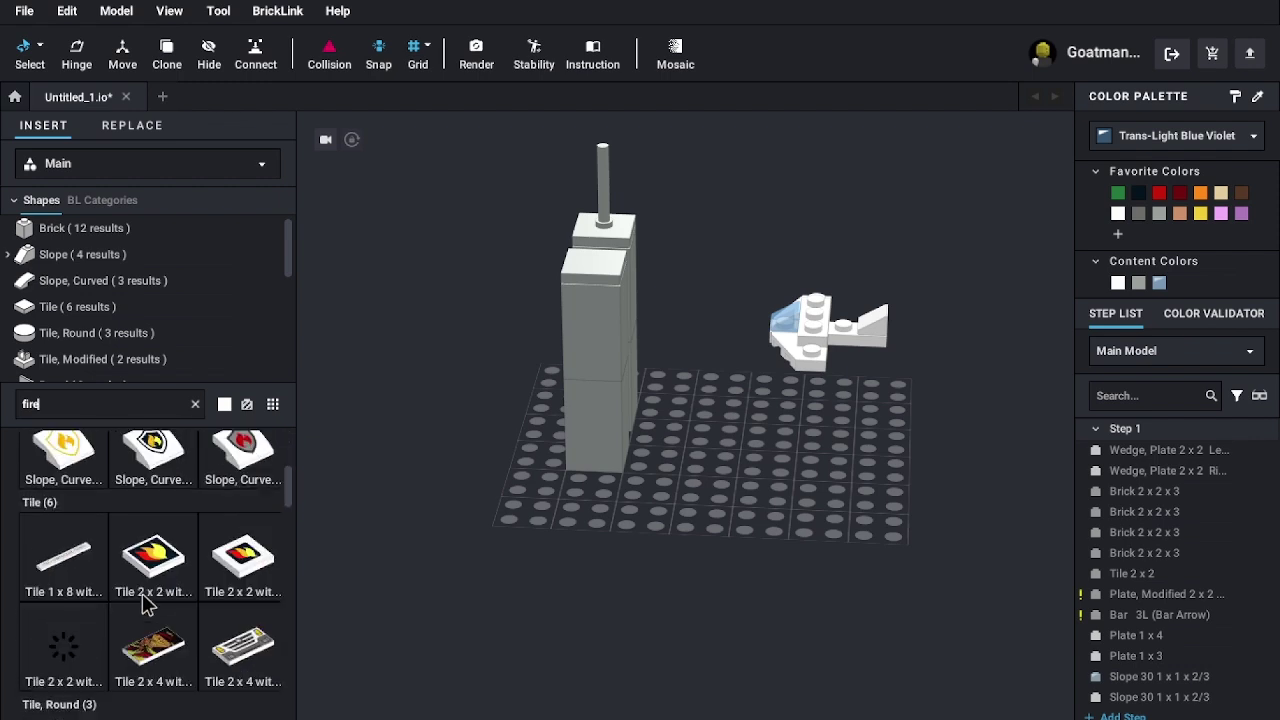
pyautogui.scroll(-10, 145, 600)
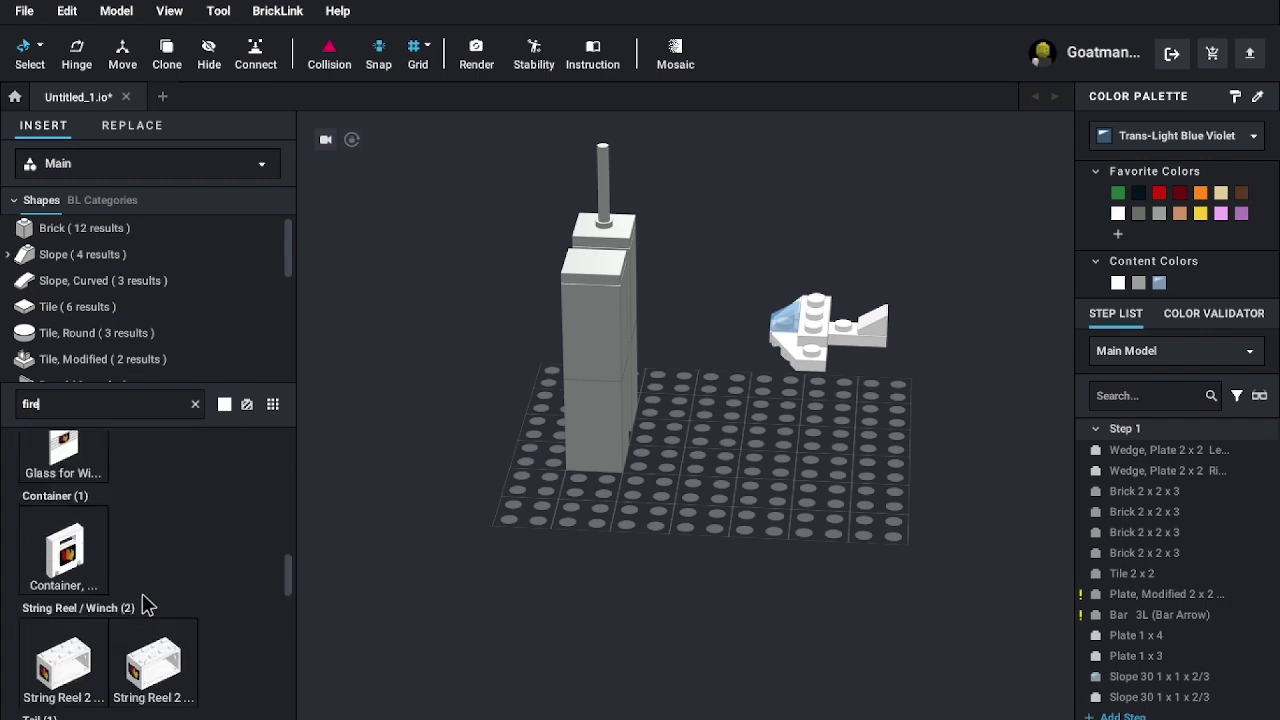
pyautogui.scroll(-5, 159, 604)
pyautogui.scroll(-5, 160, 612)
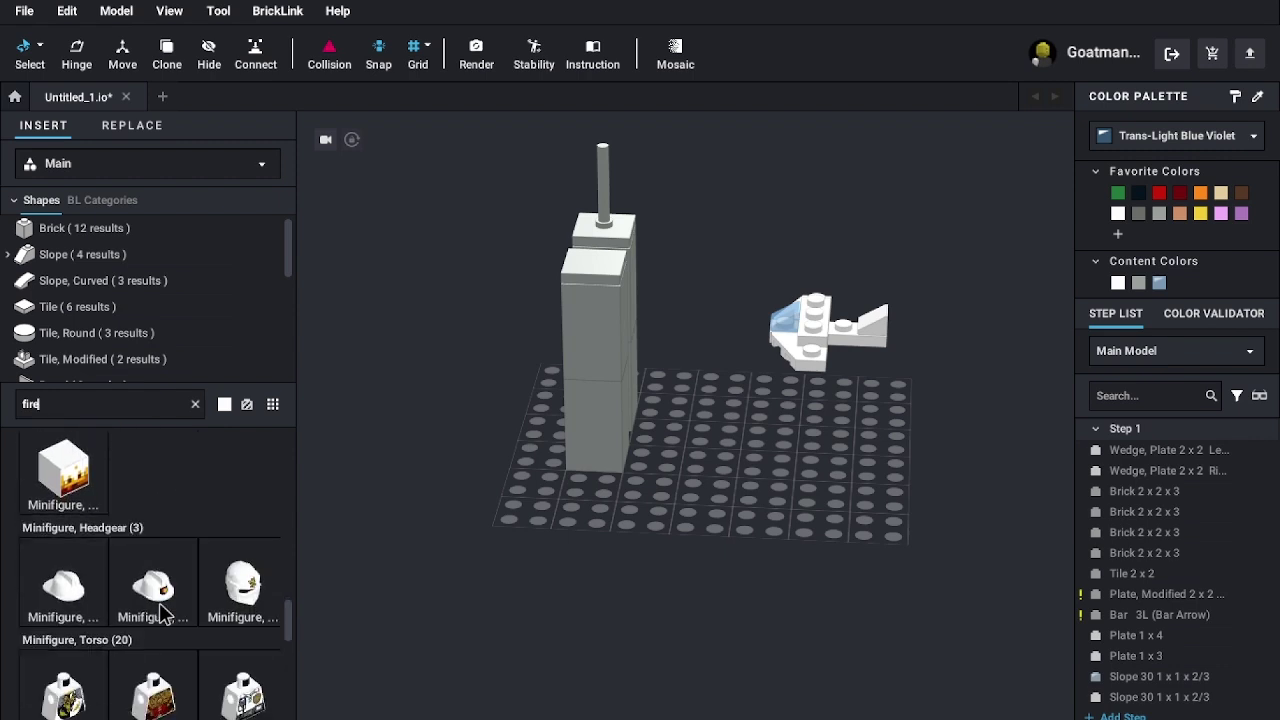
pyautogui.scroll(-5, 160, 612)
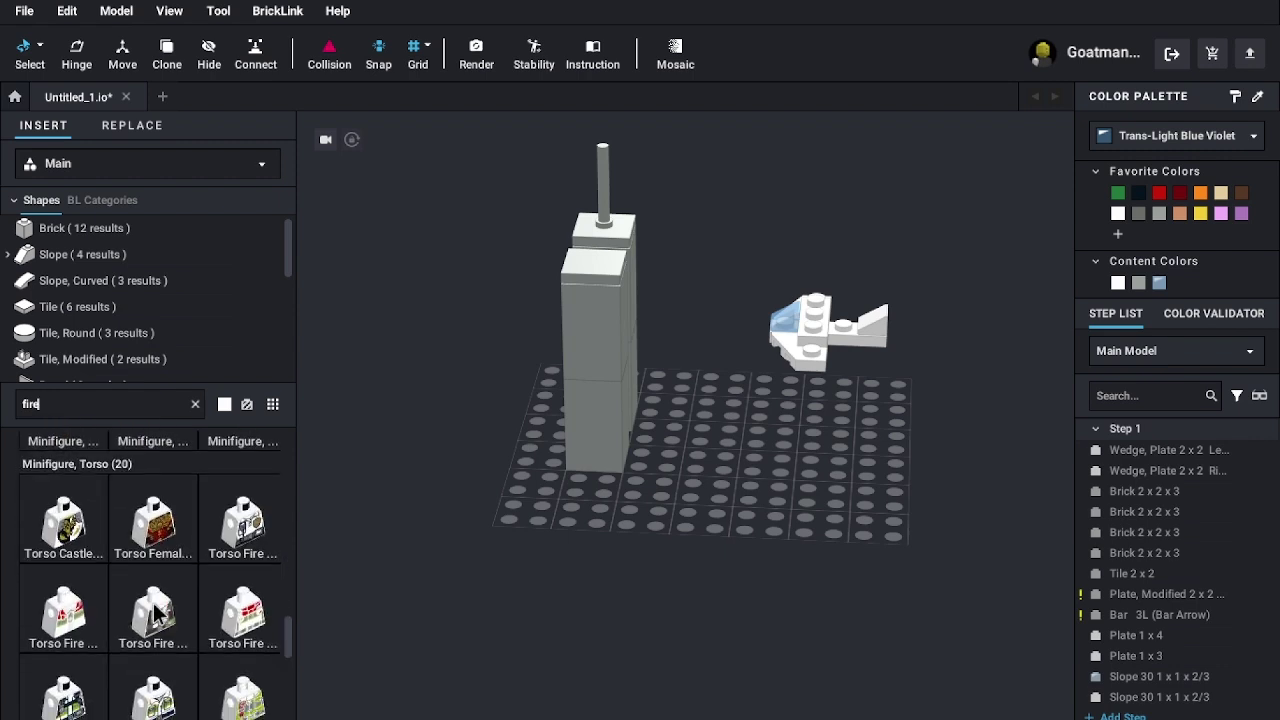
pyautogui.scroll(-5, 155, 612)
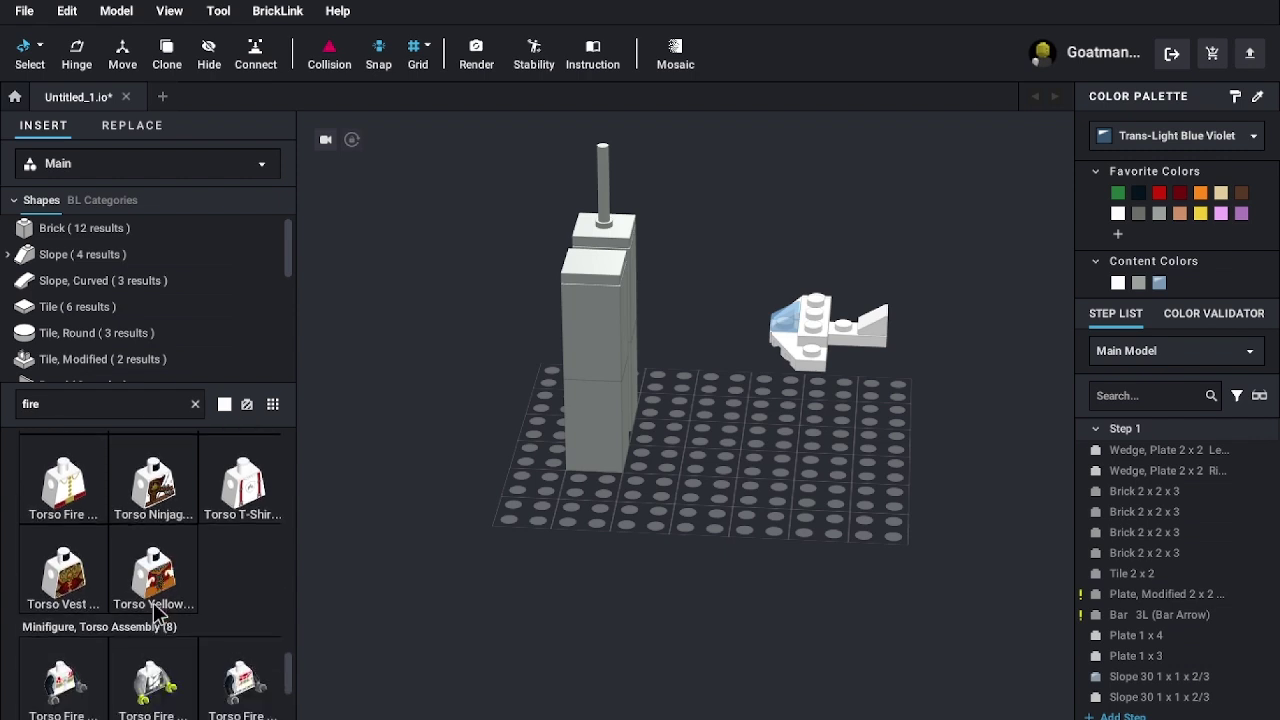
pyautogui.scroll(-5, 155, 612)
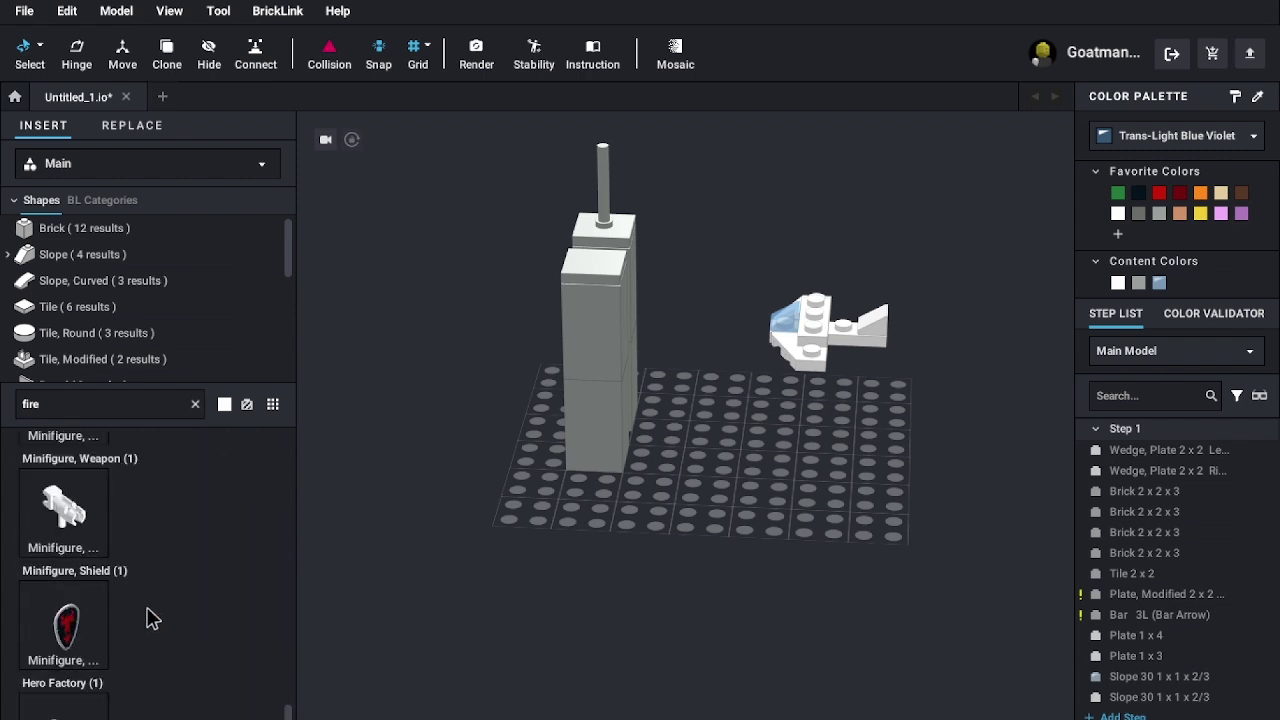
pyautogui.scroll(-4, 148, 618)
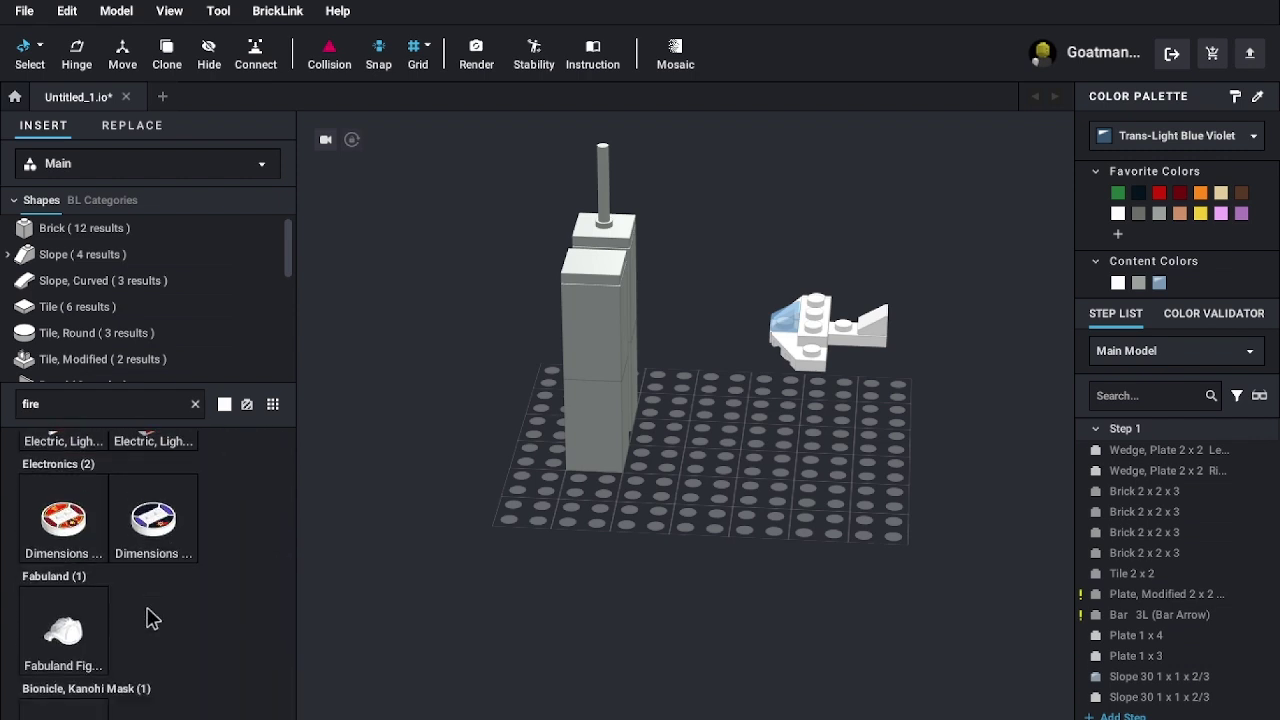
pyautogui.scroll(8, 148, 618)
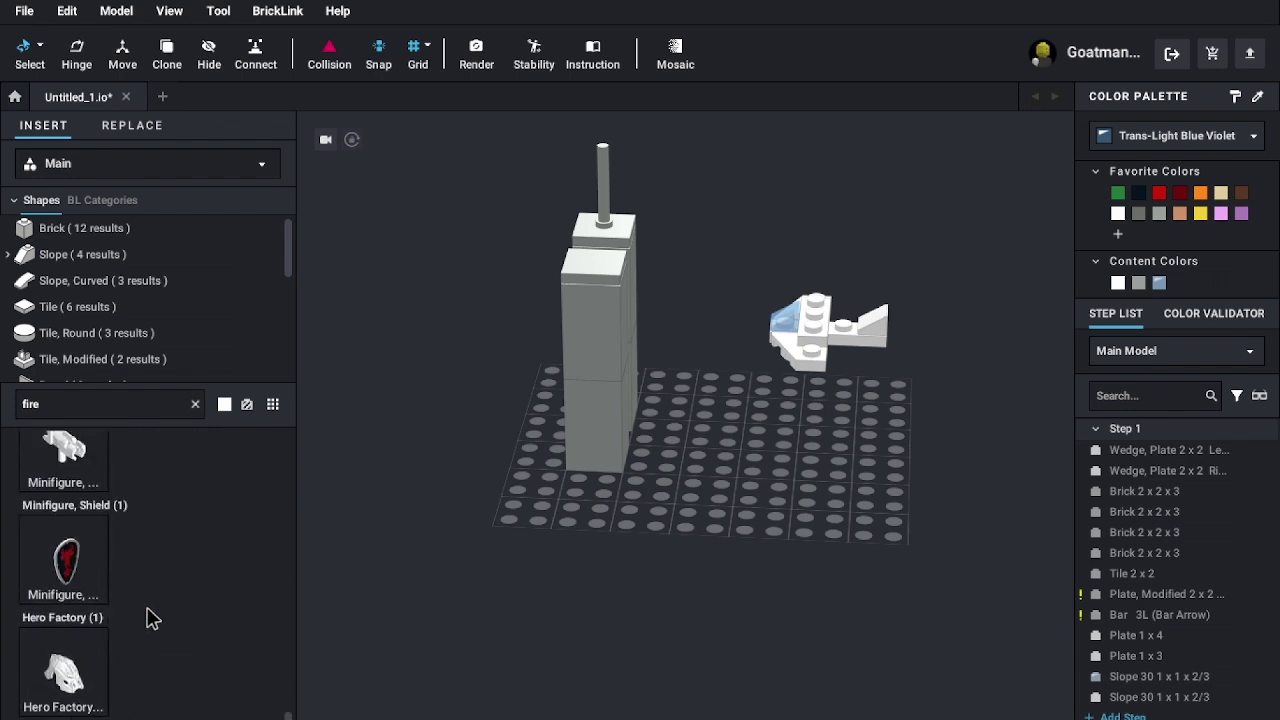
pyautogui.scroll(6, 148, 618)
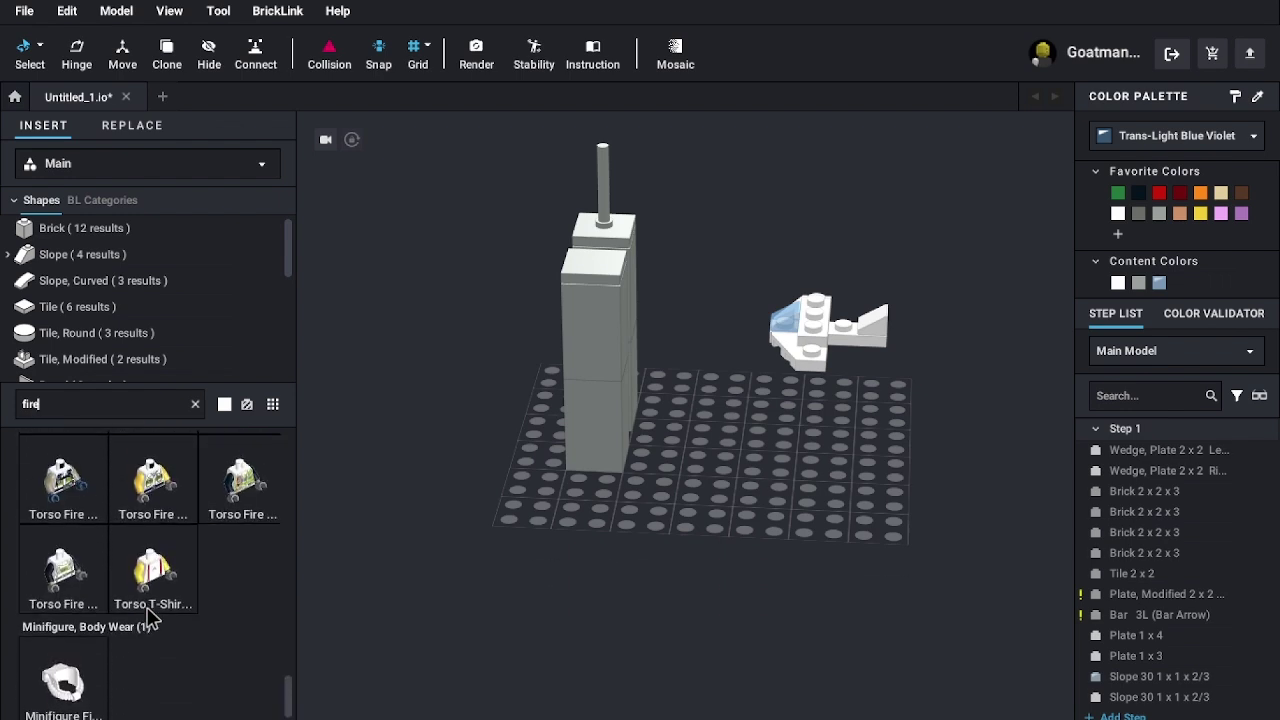
pyautogui.scroll(8, 148, 618)
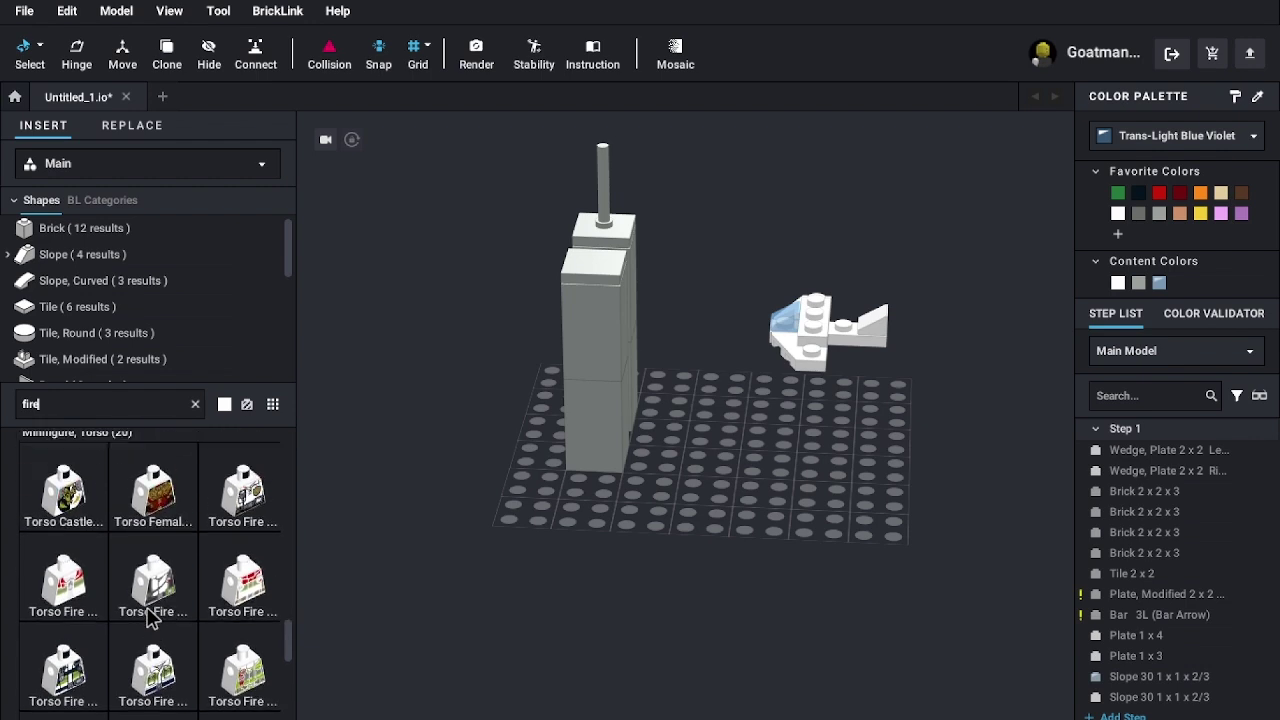
pyautogui.scroll(8, 148, 618)
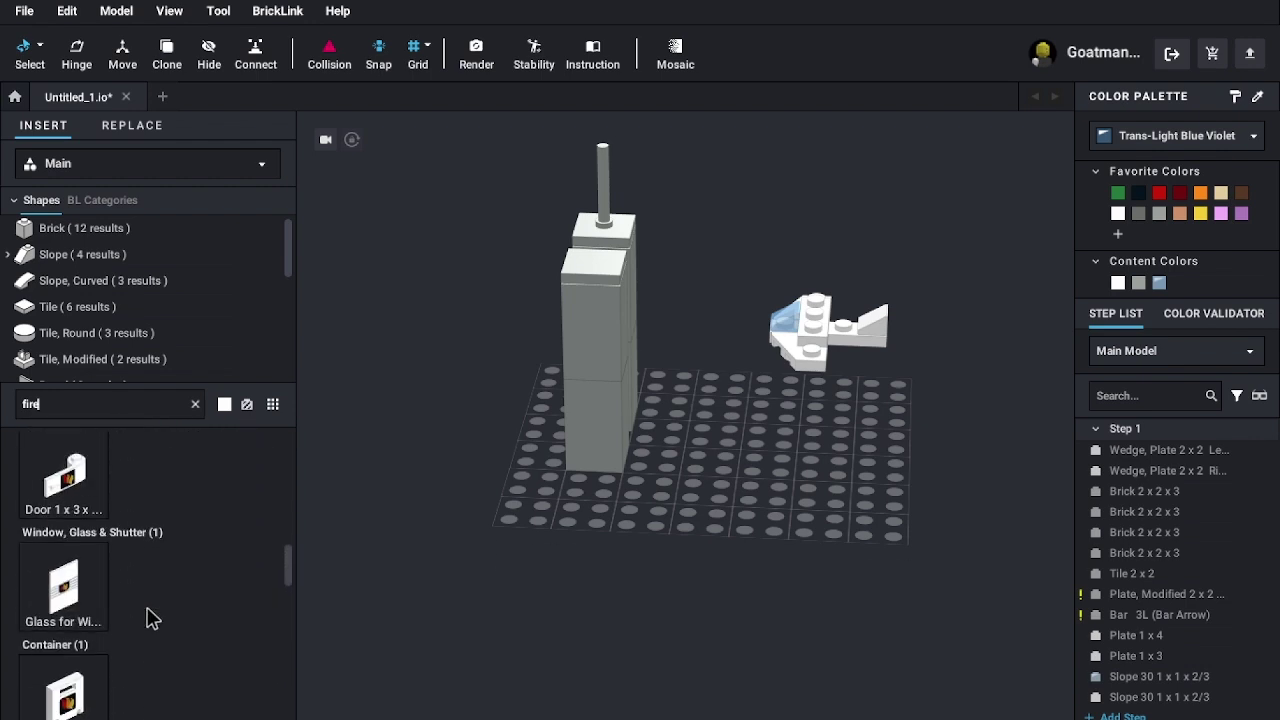
pyautogui.scroll(6, 118, 578)
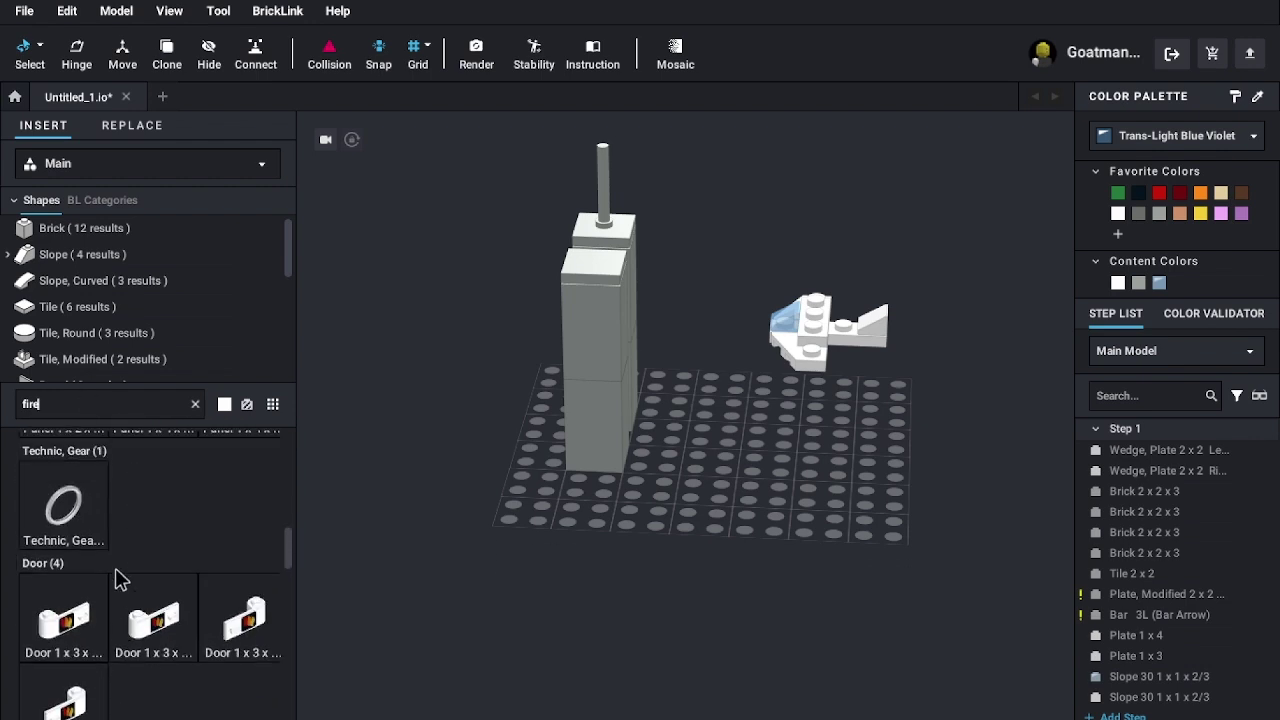
pyautogui.scroll(8, 118, 578)
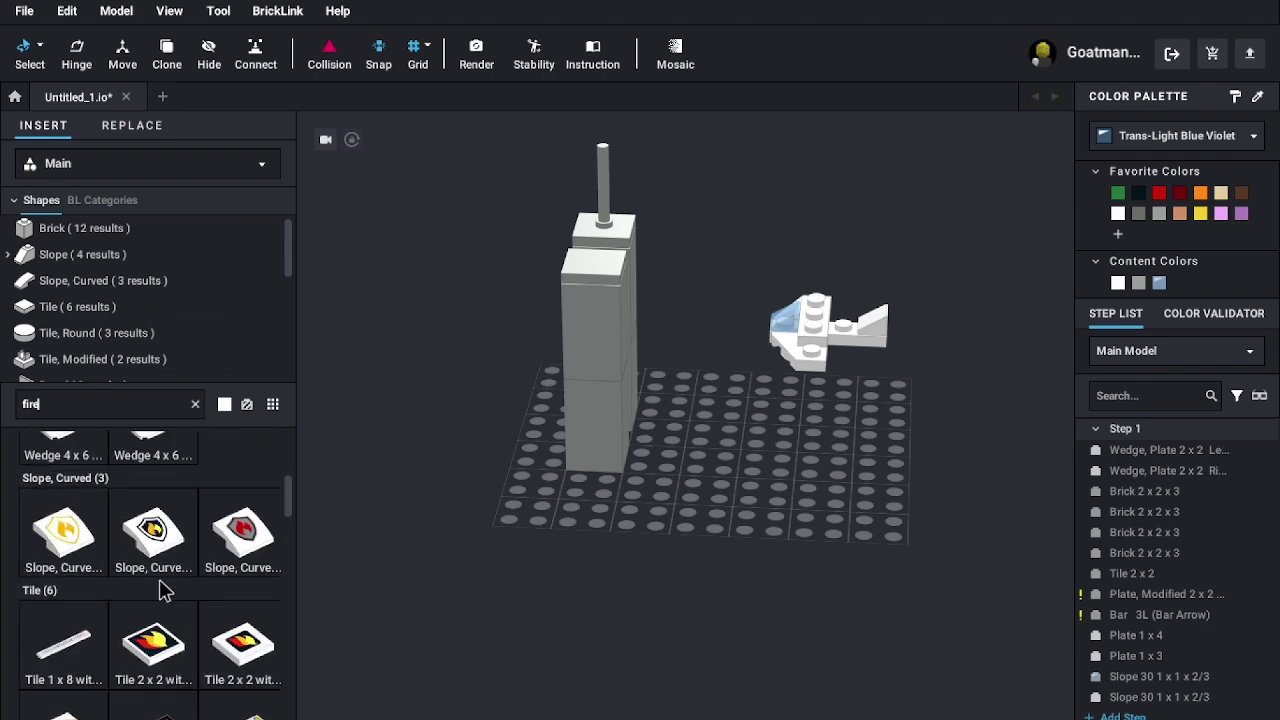
pyautogui.scroll(2, 159, 579)
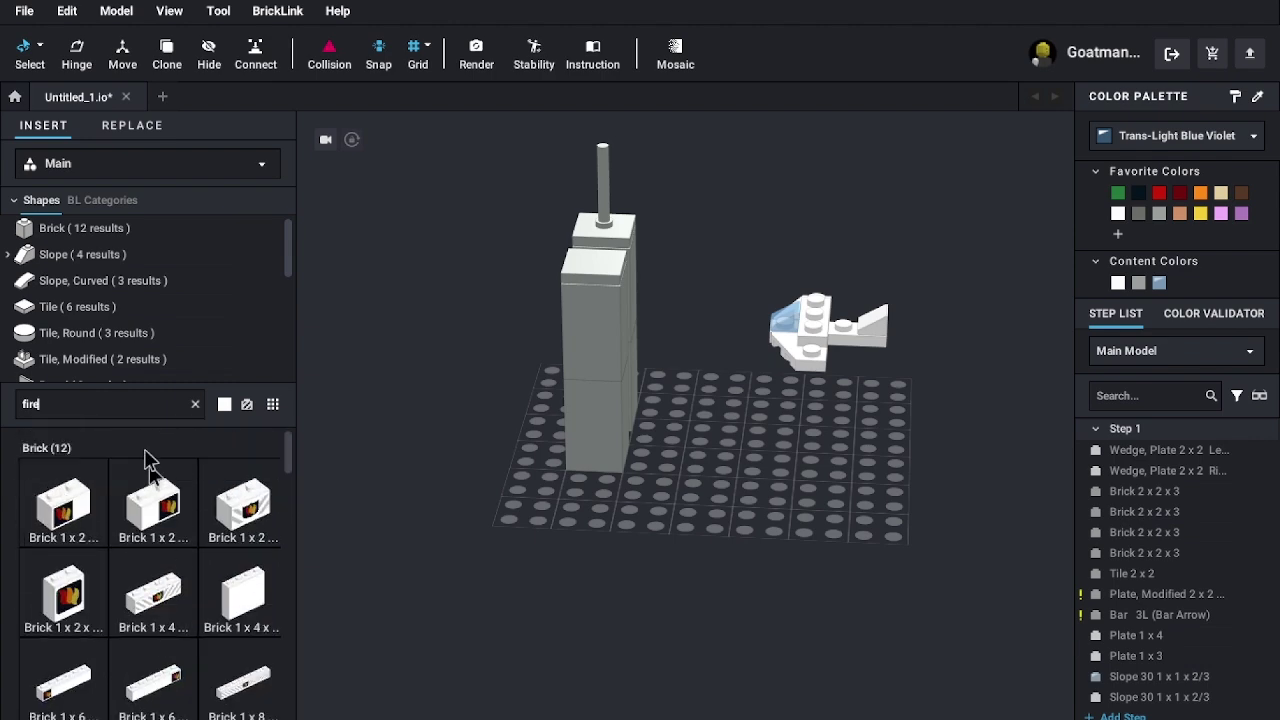
# - Clear the part library search so the full list of bricks is available
pyautogui.press('BackSpace')
pyautogui.press('BackSpace')
pyautogui.press('BackSpace')
pyautogui.press('BackSpace')
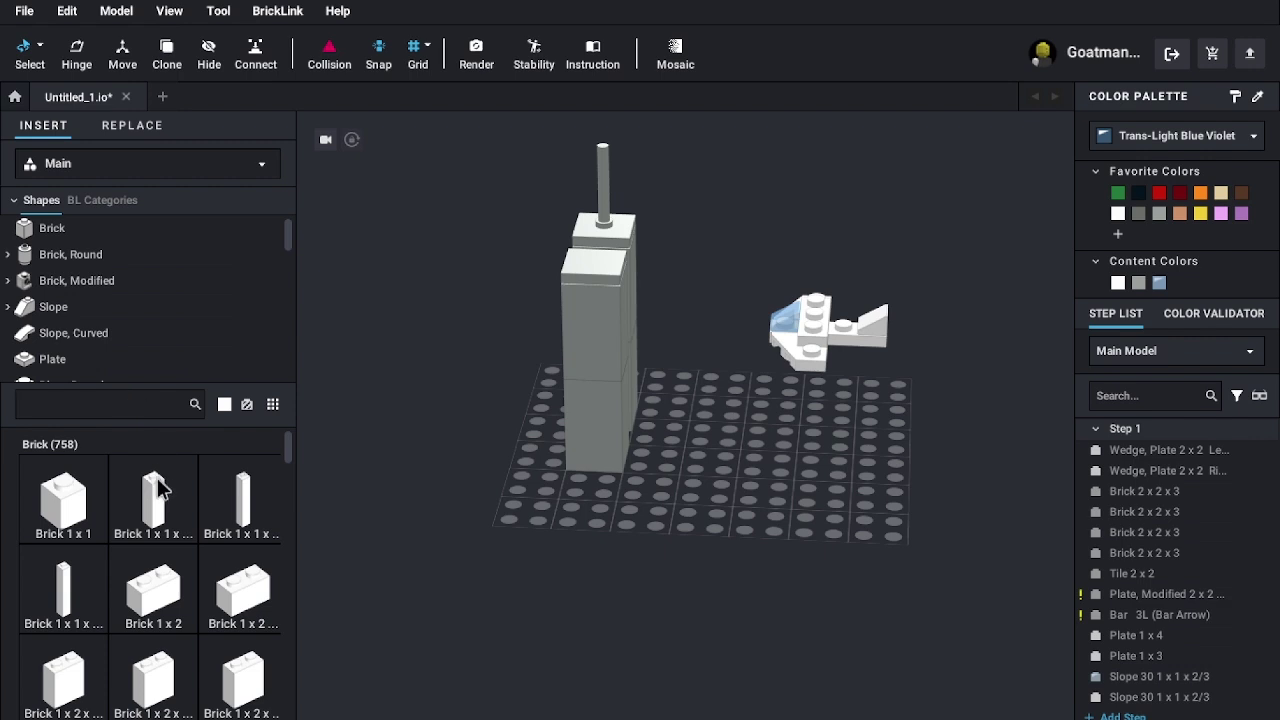
pyautogui.scroll(-1, 180, 548)
pyautogui.scroll(1, 180, 548)
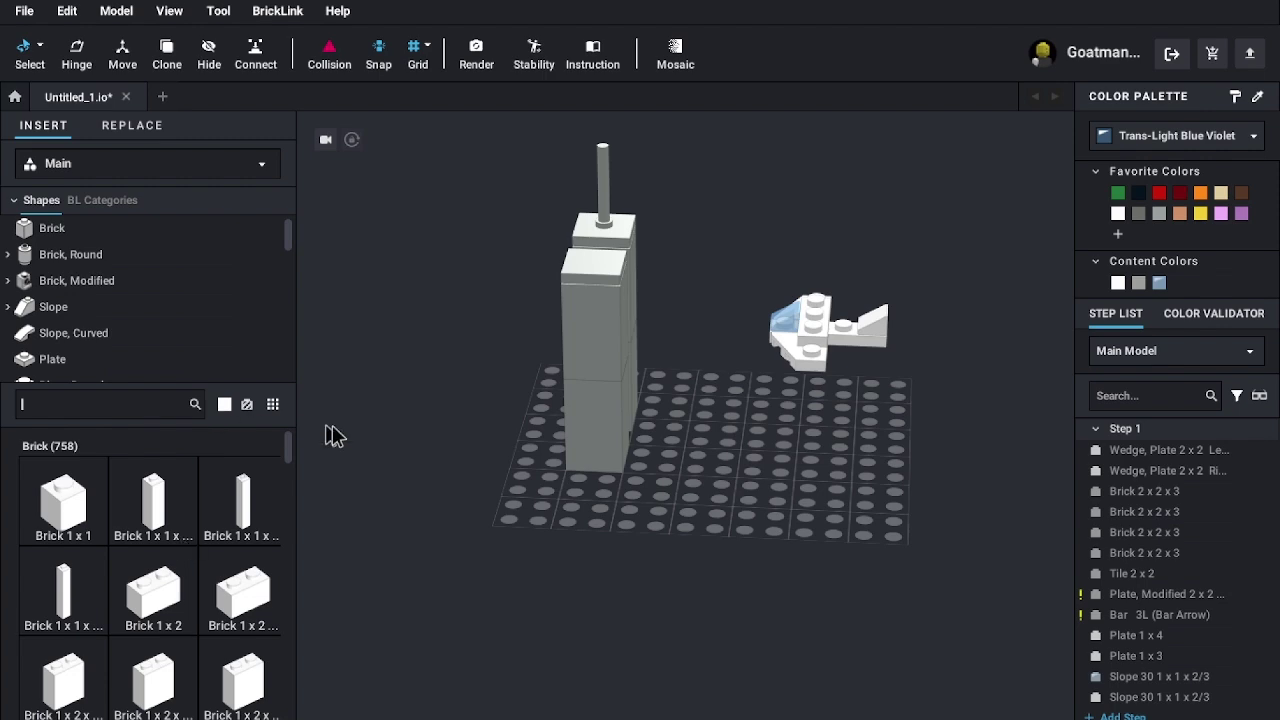
# - Find the Energy Effect category under Object in the part library and look through its wave parts
pyautogui.moveTo(806, 603); pyautogui.dragTo(662, 521, button='right')
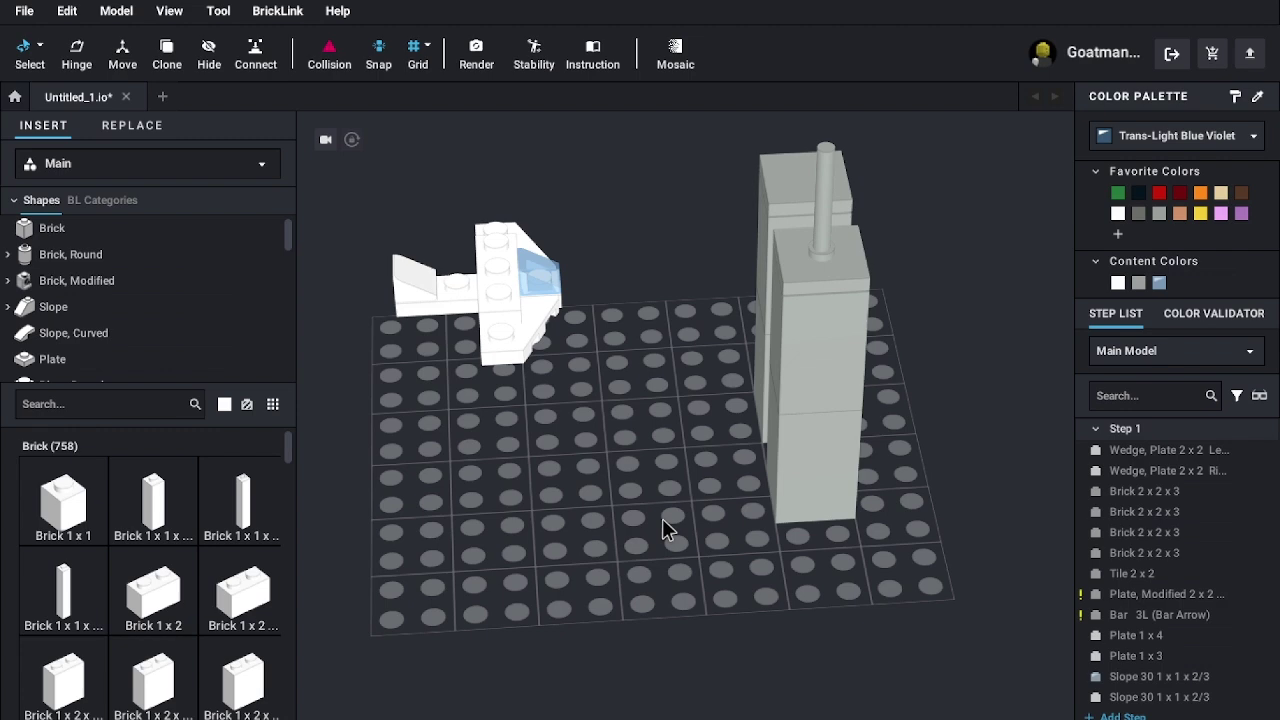
pyautogui.moveTo(740, 400)
pyautogui.mouseDown(button='right')
pyautogui.moveTo(651, 394)
pyautogui.moveTo(615, 412)
pyautogui.moveTo(614, 434)
pyautogui.moveTo(700, 443)
pyautogui.moveTo(737, 414)
pyautogui.moveTo(741, 375)
pyautogui.mouseUp(button='right')
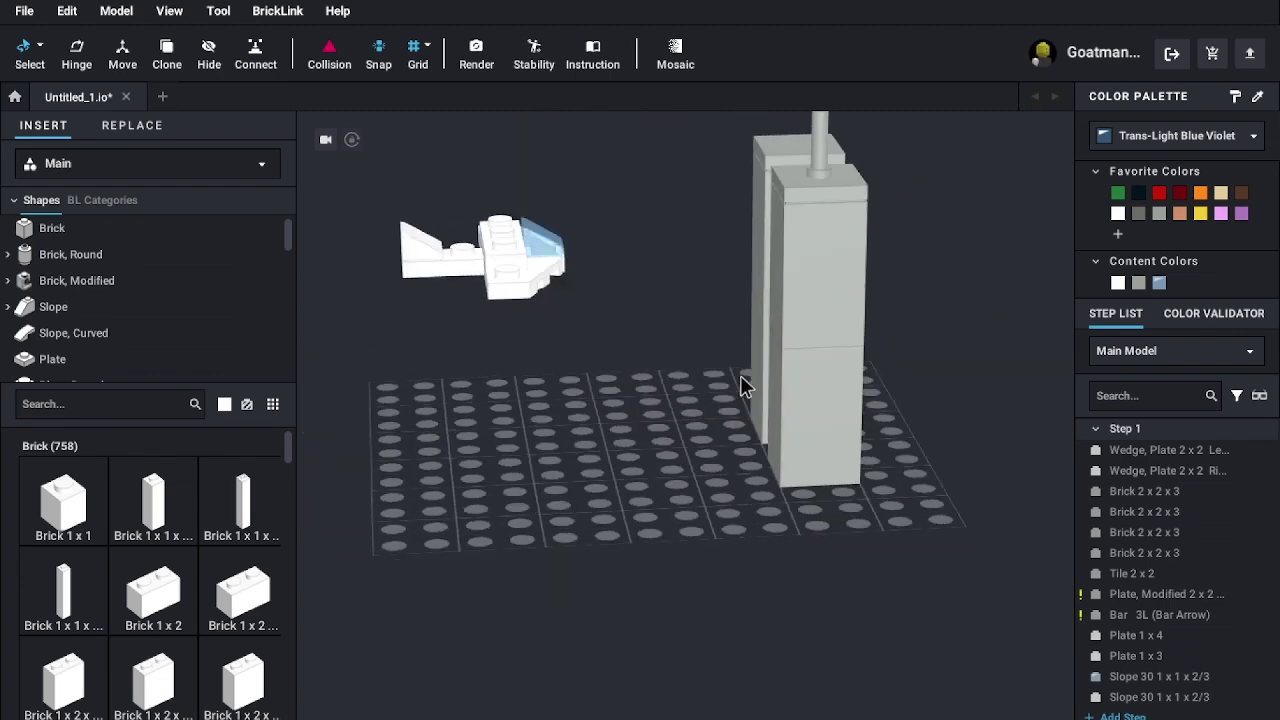
pyautogui.scroll(-8, 120, 300)
pyautogui.scroll(-6, 118, 335)
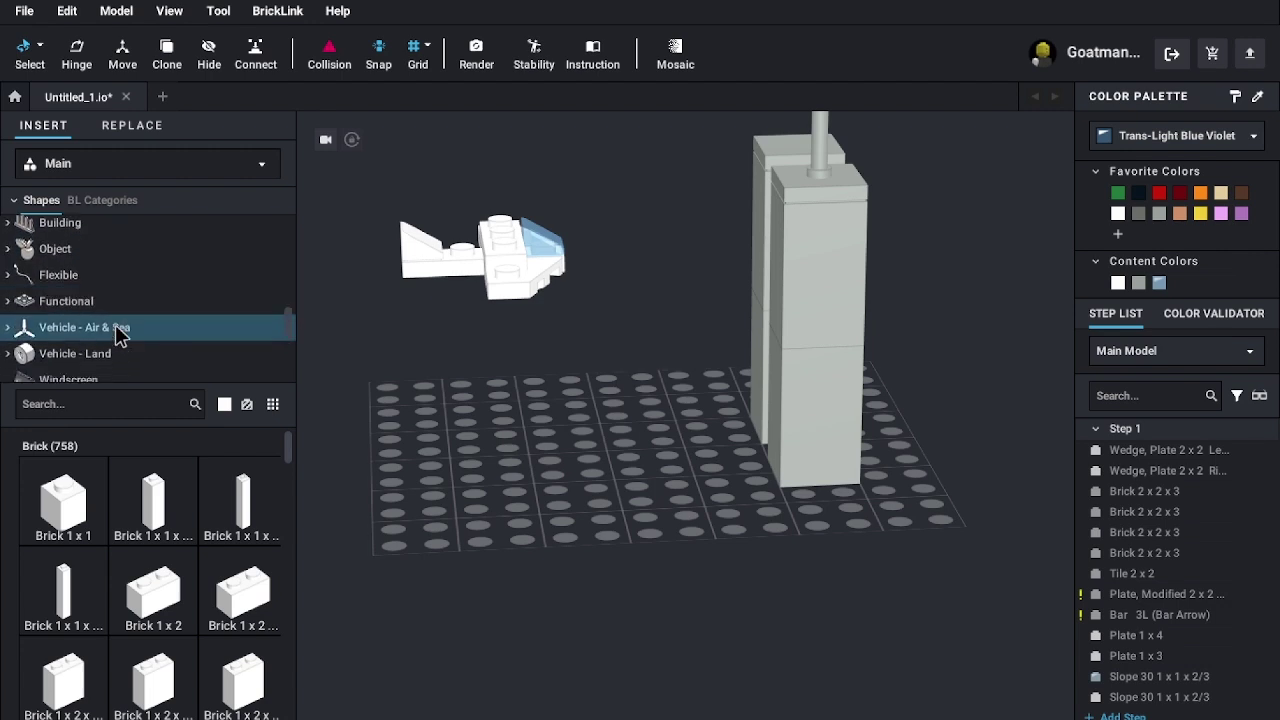
pyautogui.scroll(-4, 118, 335)
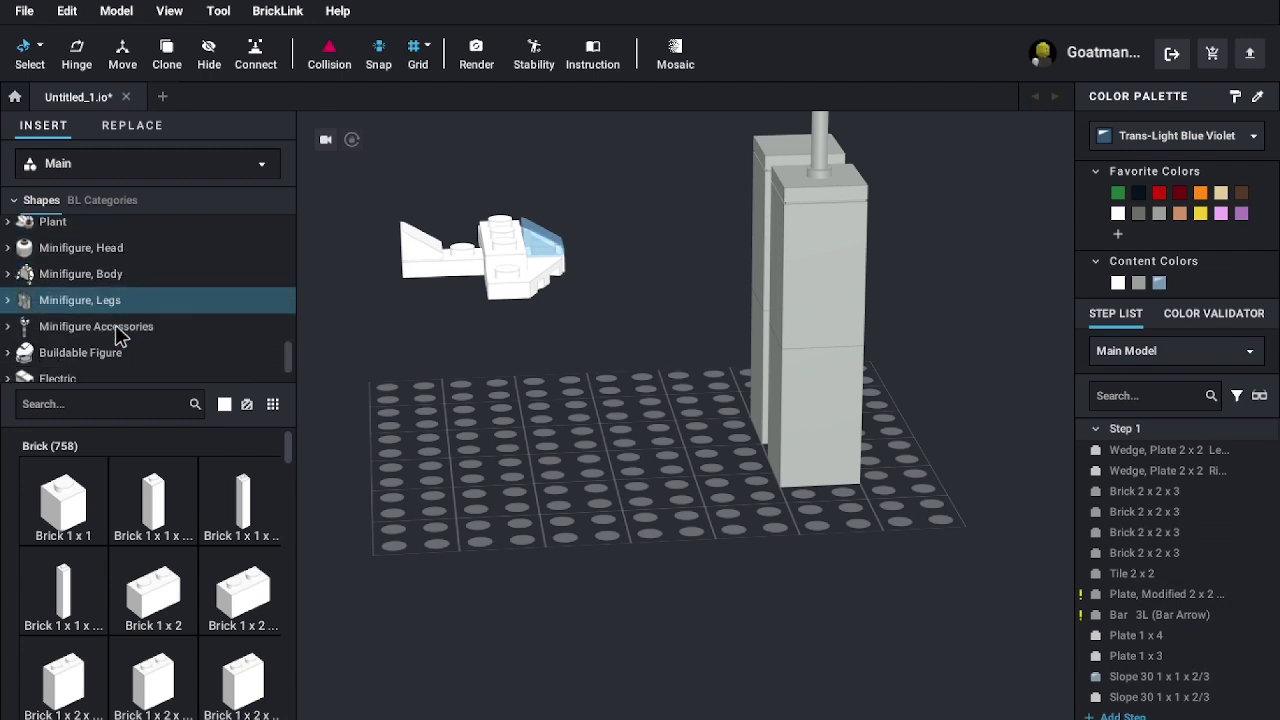
pyautogui.scroll(7, 118, 335)
pyautogui.scroll(6, 116, 330)
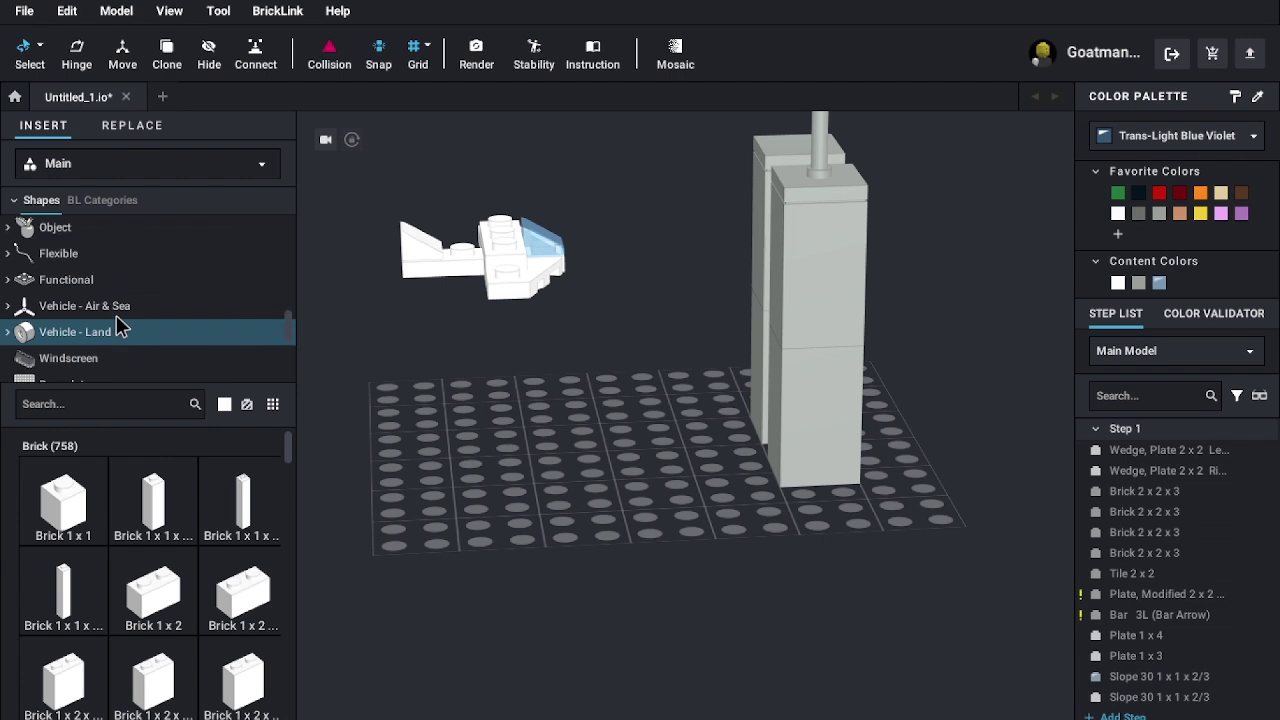
pyautogui.click(92, 320)
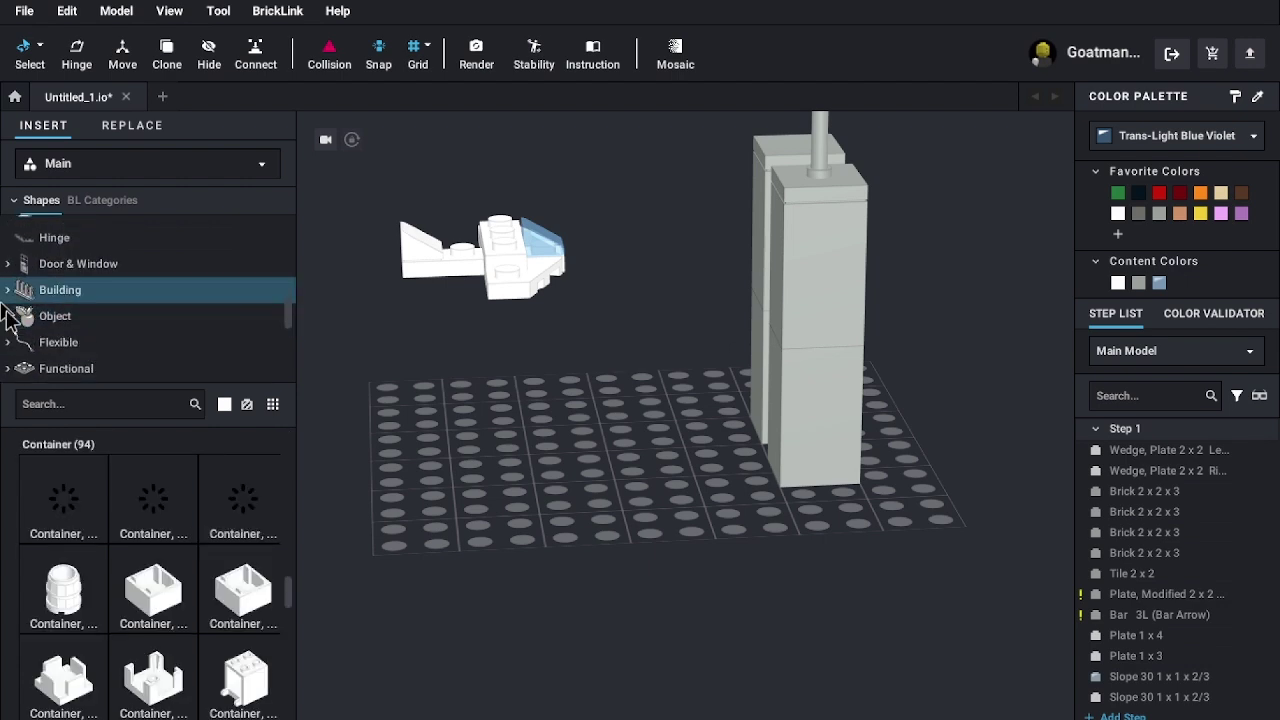
pyautogui.click(104, 320)
pyautogui.scroll(-2, 110, 325)
pyautogui.scroll(-1, 112, 318)
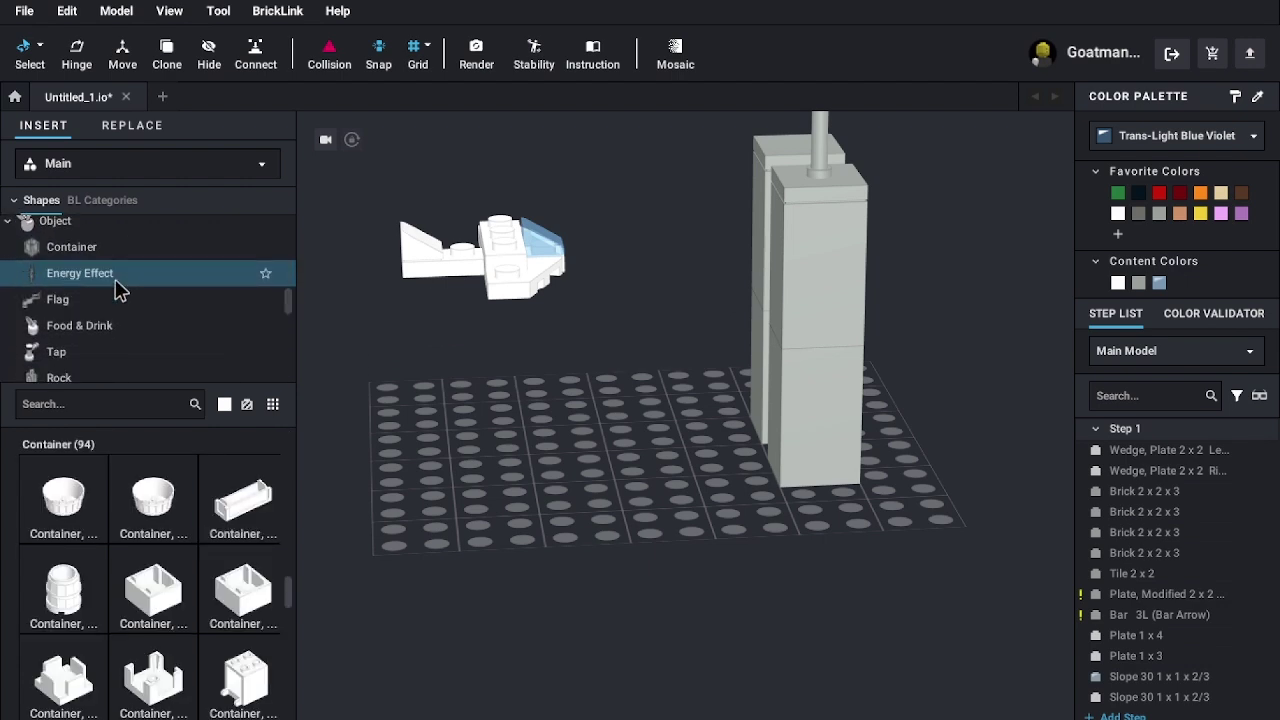
pyautogui.click(115, 280)
pyautogui.scroll(-1, 225, 597)
pyautogui.scroll(-3, 224, 596)
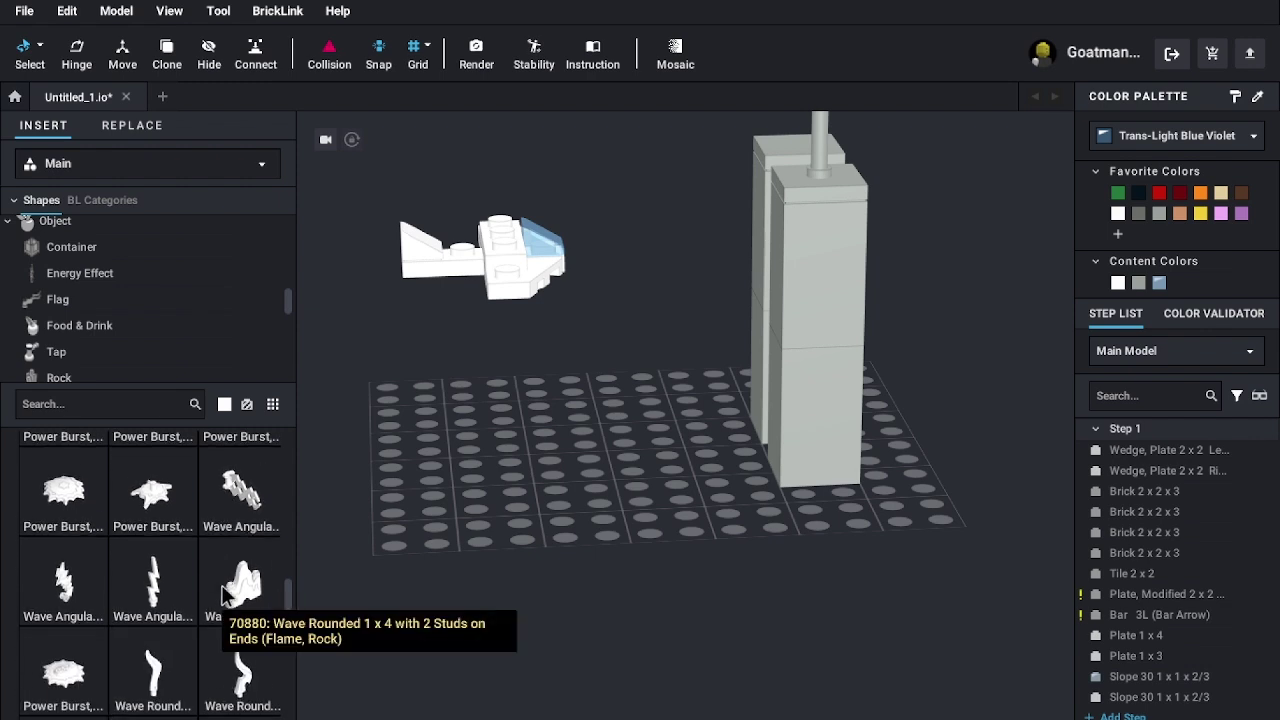
pyautogui.scroll(1, 186, 560)
pyautogui.moveTo(350, 566); pyautogui.dragTo(635, 508)
pyautogui.moveTo(635, 508); pyautogui.dragTo(560, 523, button='right')
pyautogui.moveTo(560, 523); pyautogui.dragTo(623, 551)
pyautogui.moveTo(623, 551); pyautogui.dragTo(460, 526, button='right')
pyautogui.press('Escape')
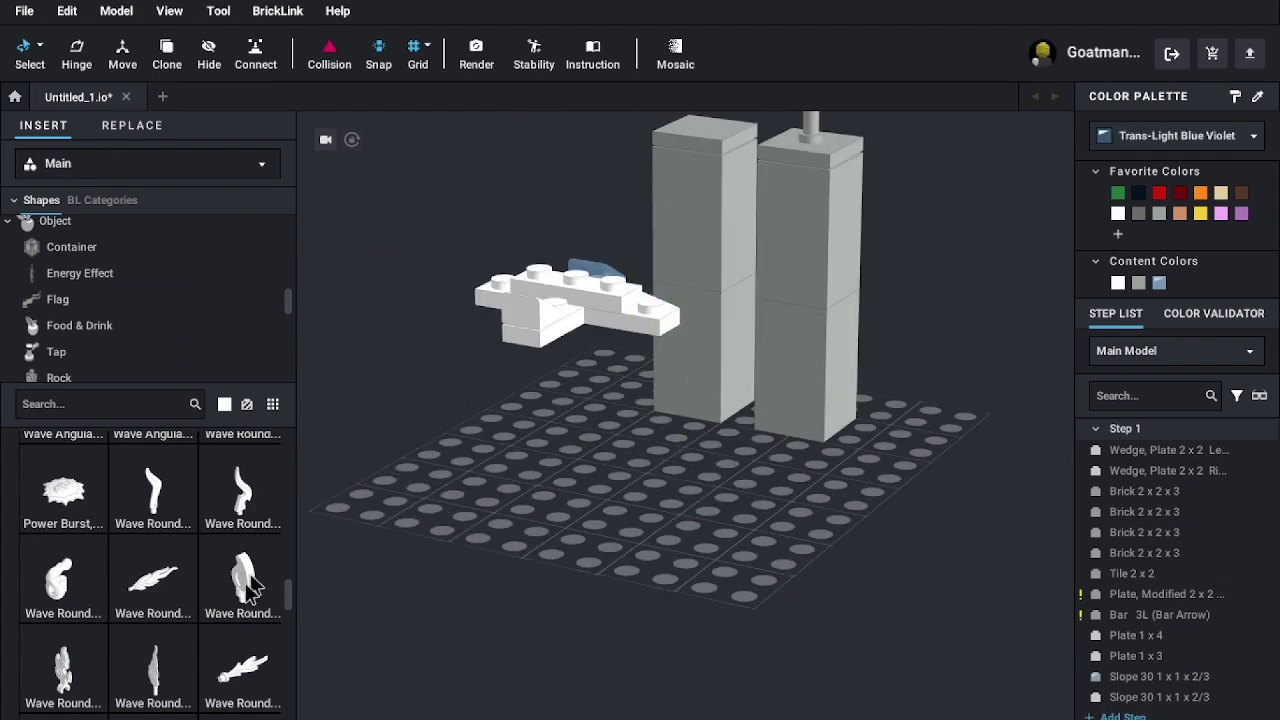
# - Place several white Wave Rounded Straight flame parts on the baseplate around the two towers, turning some to face different directions
pyautogui.moveTo(268, 682); pyautogui.dragTo(830, 454)
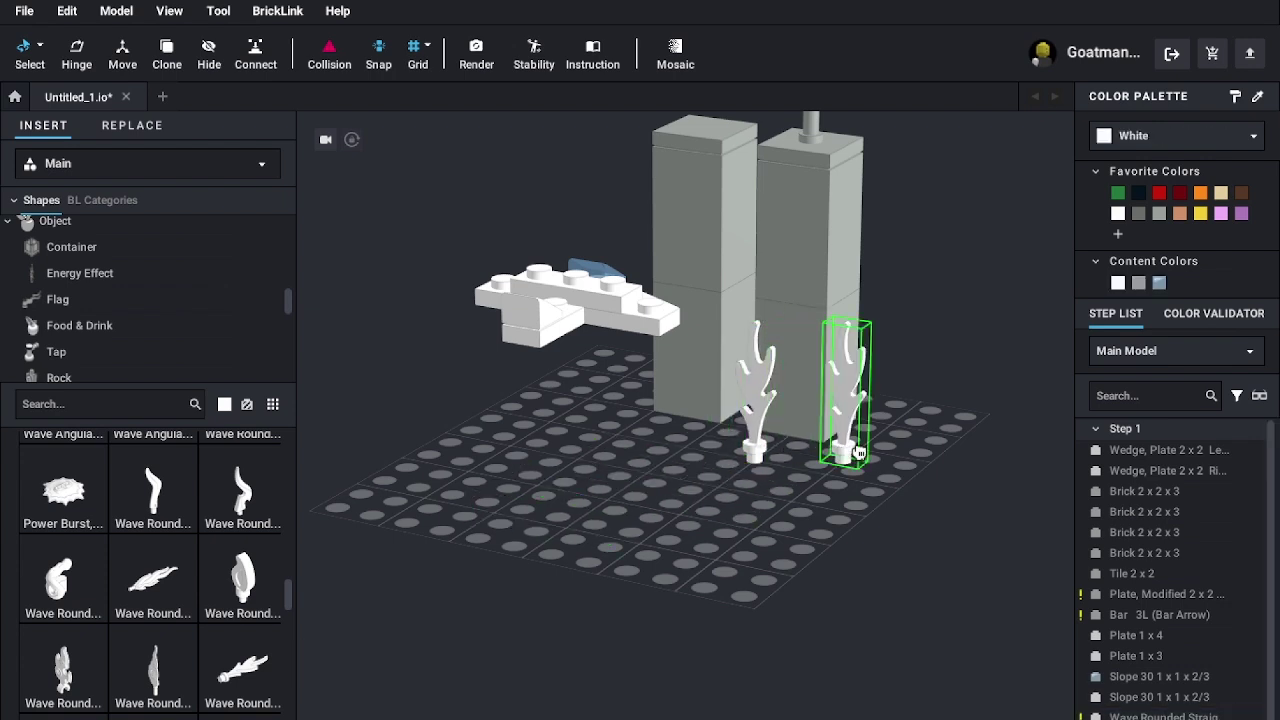
pyautogui.click(866, 451)
pyautogui.moveTo(866, 451); pyautogui.dragTo(764, 472, button='right')
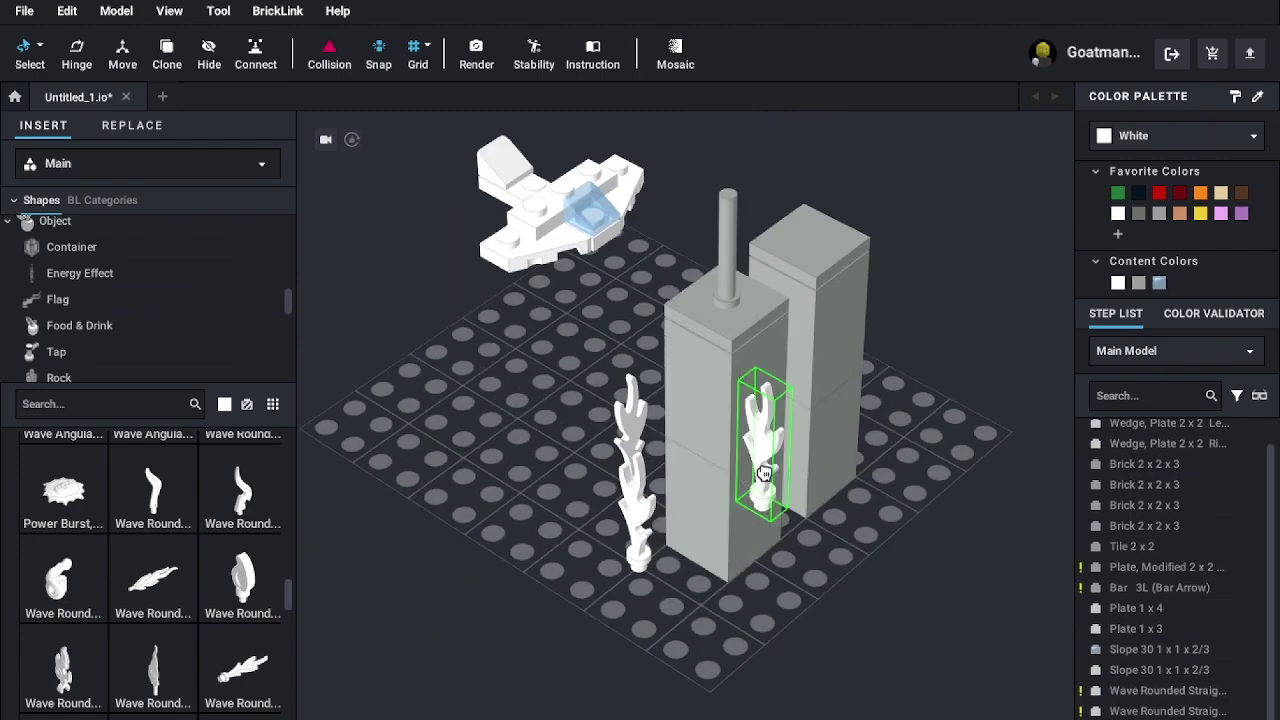
pyautogui.click(788, 545)
pyautogui.hotkey('ctrl', 'v')
pyautogui.click(889, 494)
pyautogui.hotkey('ctrl', 'v')
pyautogui.moveTo(914, 504); pyautogui.dragTo(668, 476, button='right')
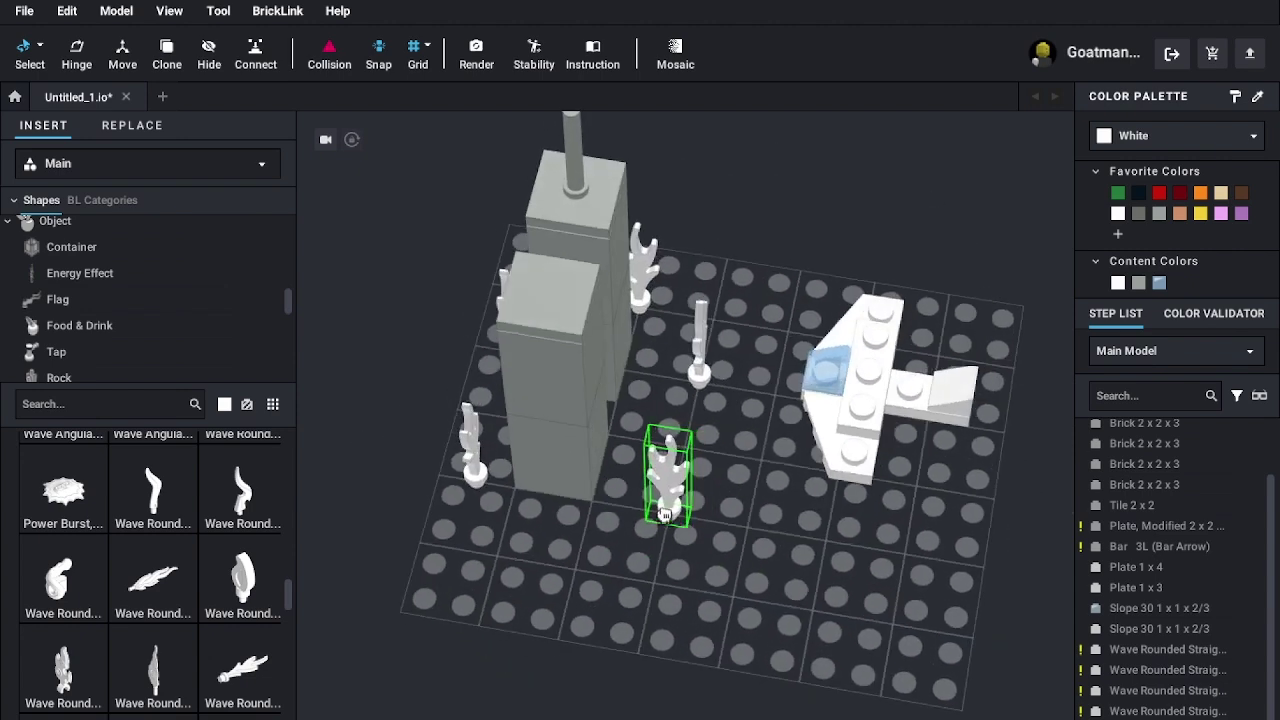
pyautogui.press('Right')
pyautogui.moveTo(712, 578); pyautogui.dragTo(530, 485, button='right')
pyautogui.press('Escape')
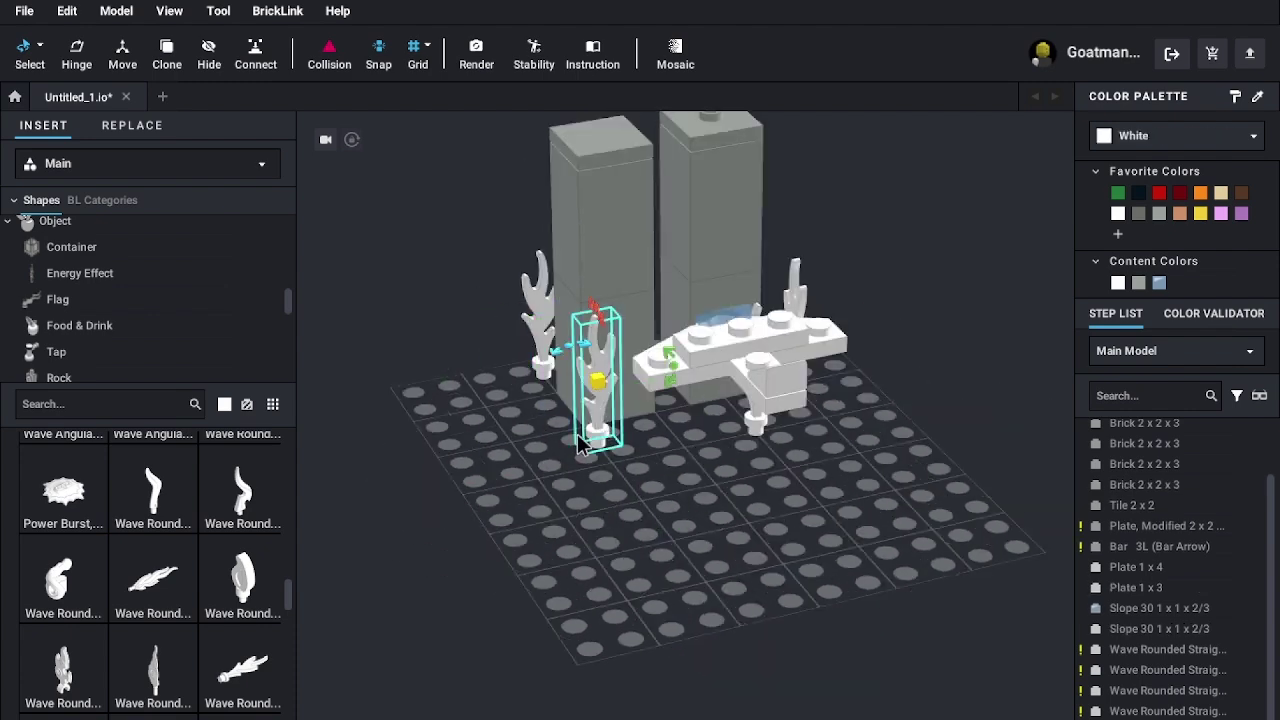
# - Move the flame part in front of the tower without the mast to a stud near the tower's outer corner
pyautogui.moveTo(590, 421)
pyautogui.mouseDown()
pyautogui.moveTo(570, 439)
pyautogui.moveTo(617, 423)
pyautogui.moveTo(590, 416)
pyautogui.mouseUp()
pyautogui.click(589, 416)
pyautogui.moveTo(585, 440); pyautogui.dragTo(562, 445)
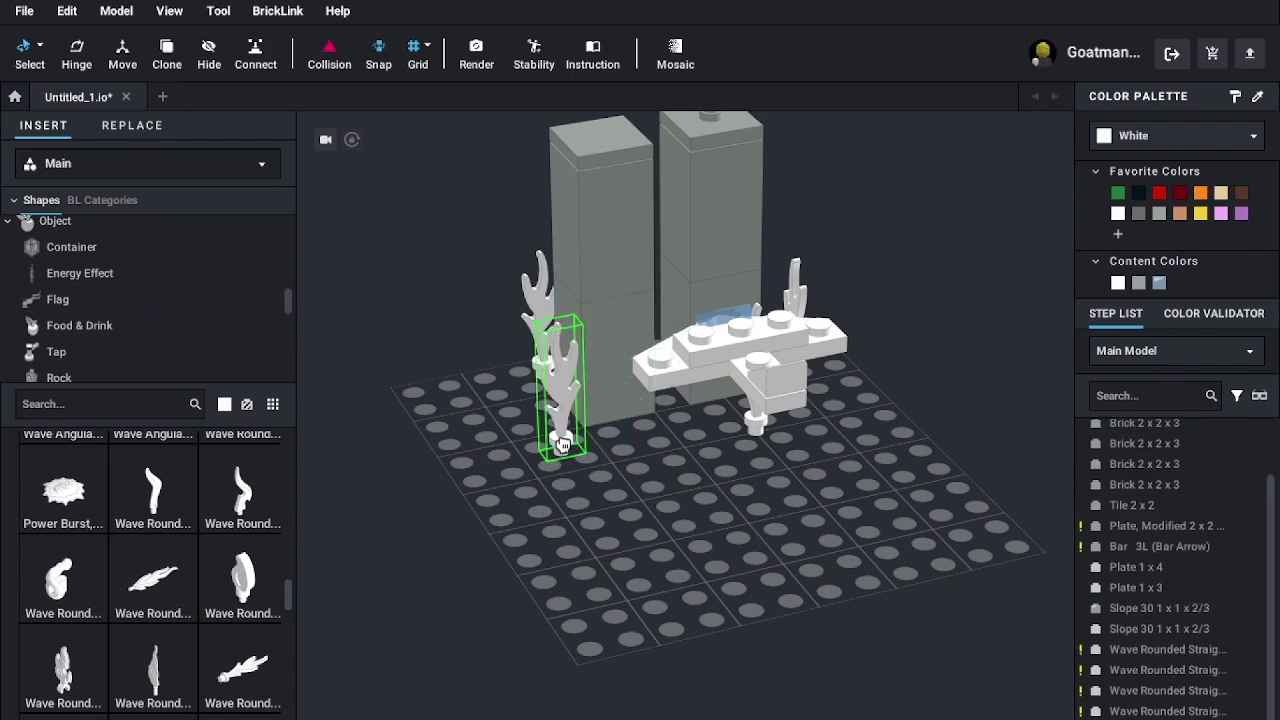
pyautogui.click(612, 492)
# - Recolor all the white flame parts around the two towers to Trans-Neon Orange
pyautogui.moveTo(614, 496); pyautogui.dragTo(628, 562, button='right')
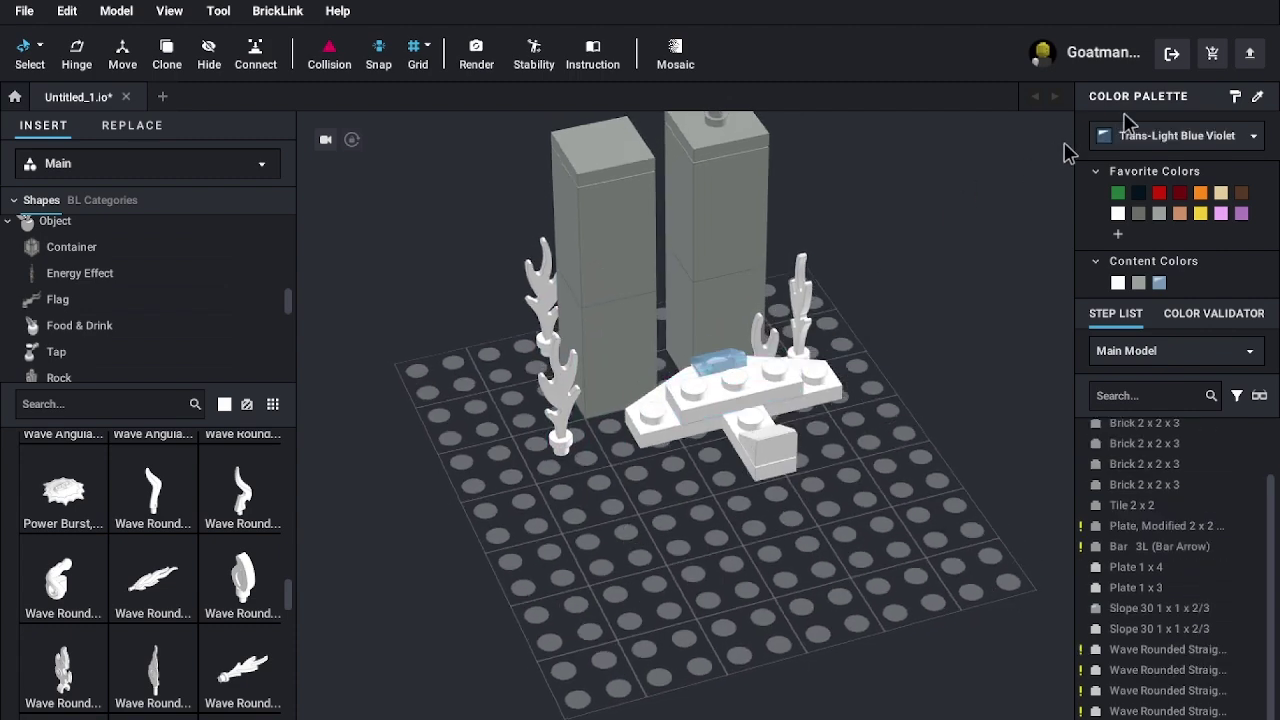
pyautogui.click(1195, 137)
pyautogui.click(1100, 252)
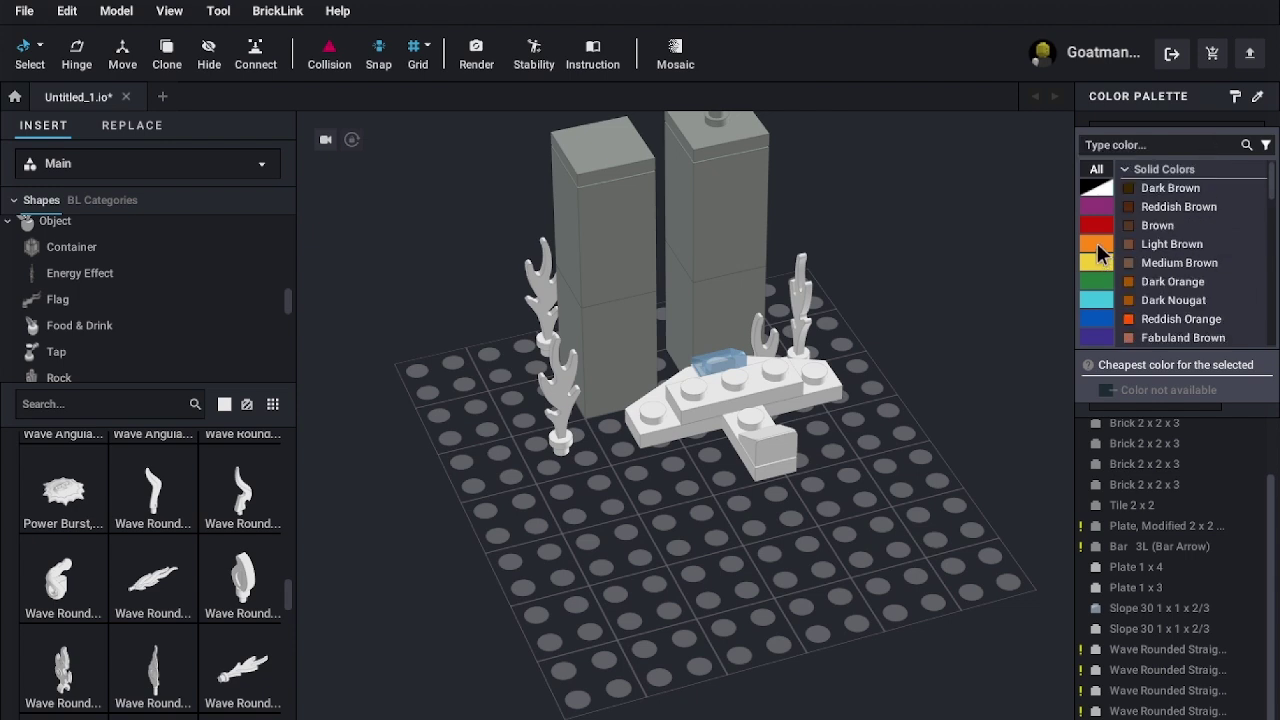
pyautogui.scroll(-8, 1100, 272)
pyautogui.scroll(-8, 1188, 278)
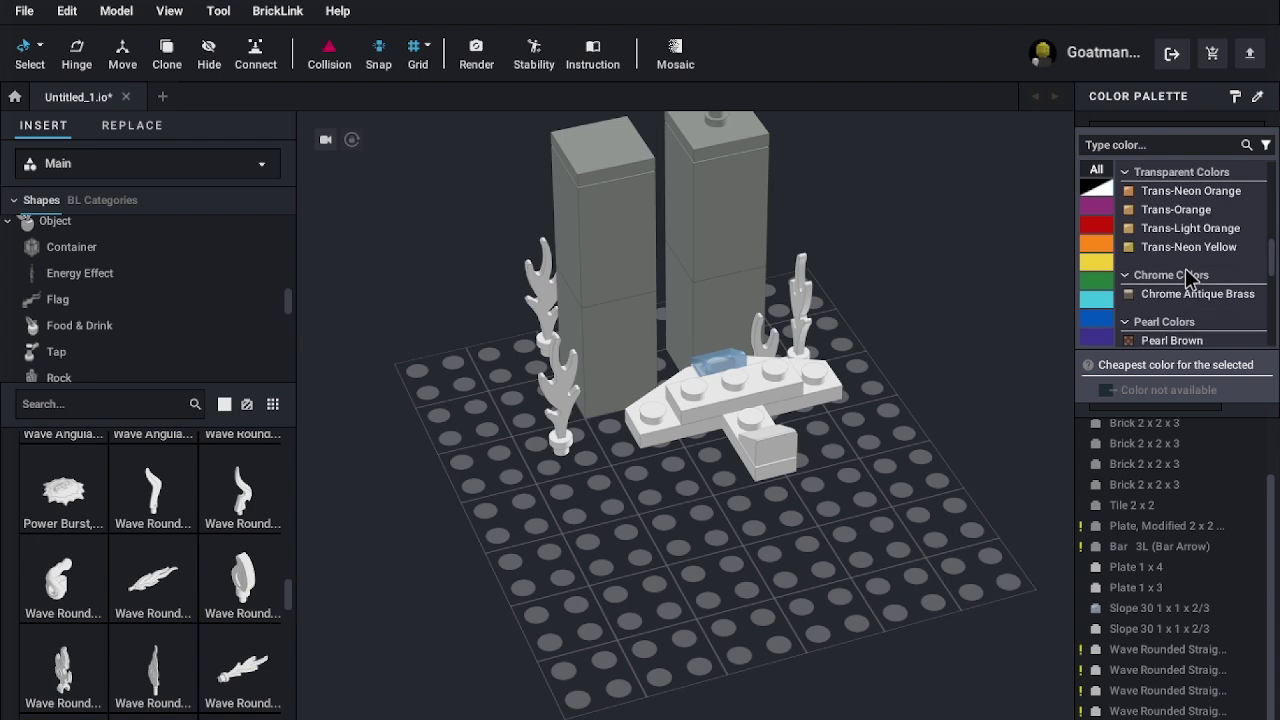
pyautogui.click(1200, 193)
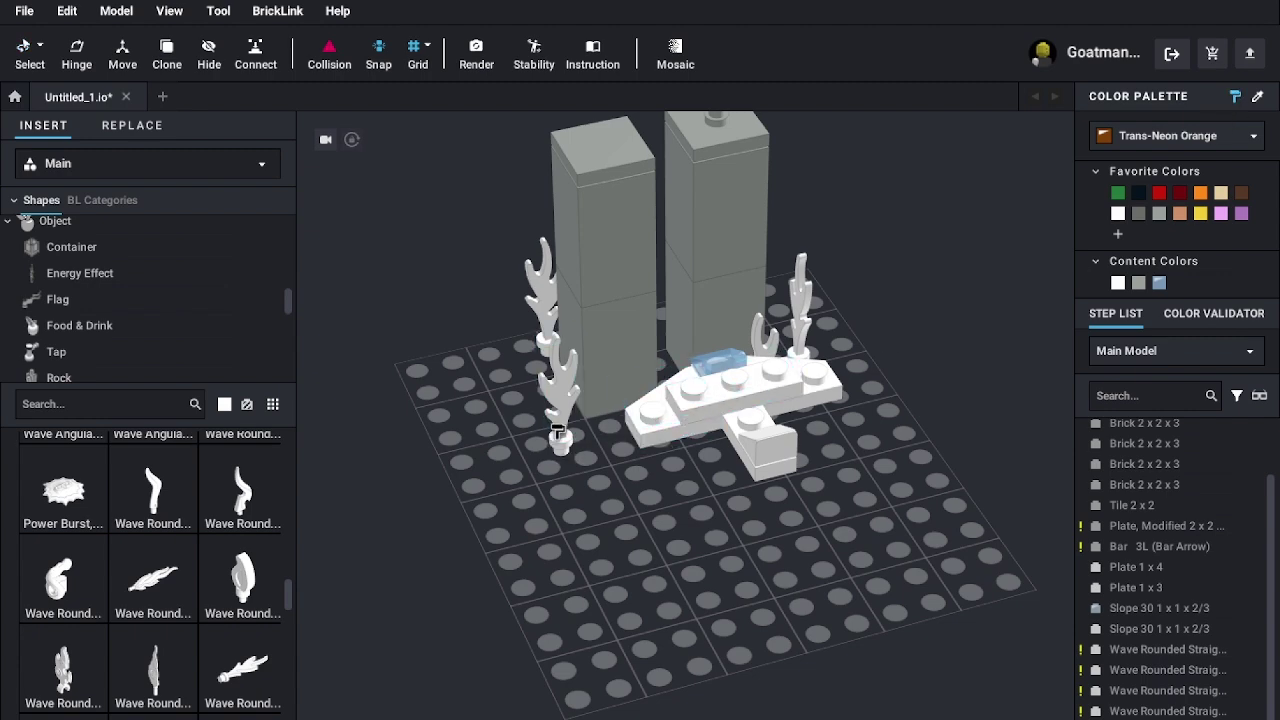
pyautogui.click(563, 430)
pyautogui.moveTo(666, 529); pyautogui.dragTo(750, 533, button='right')
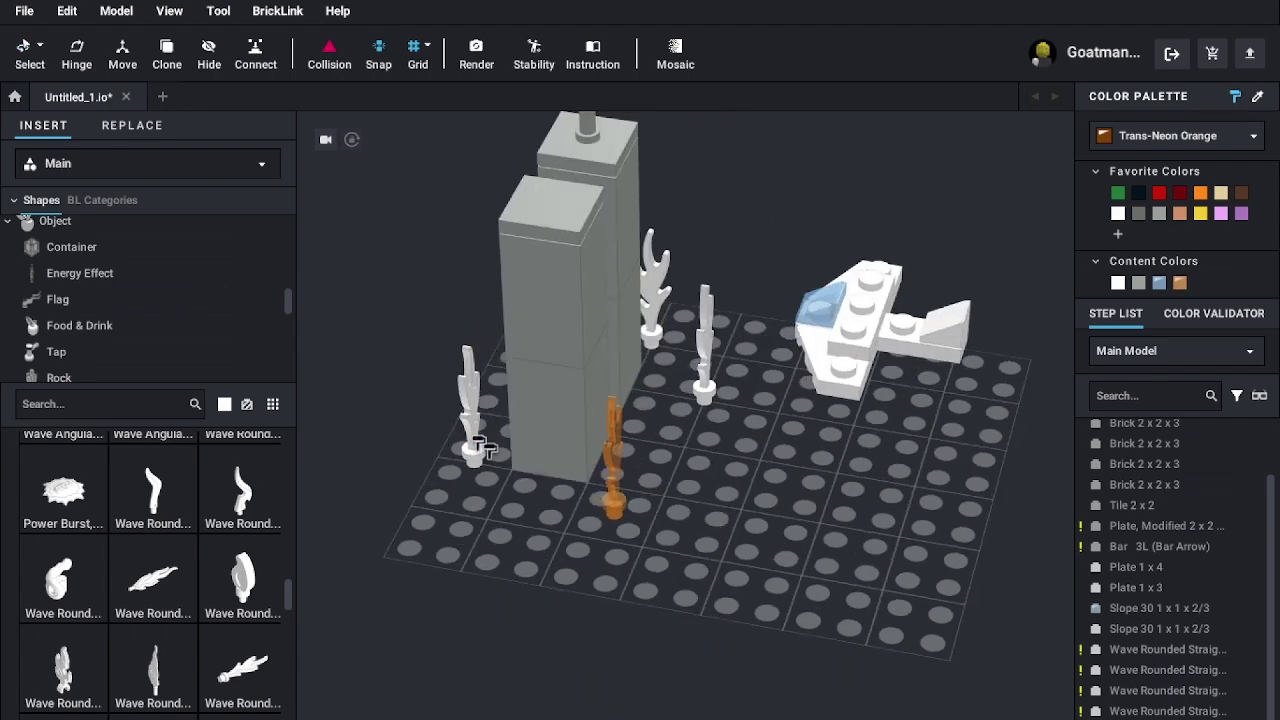
pyautogui.moveTo(474, 440); pyautogui.dragTo(571, 523, button='right')
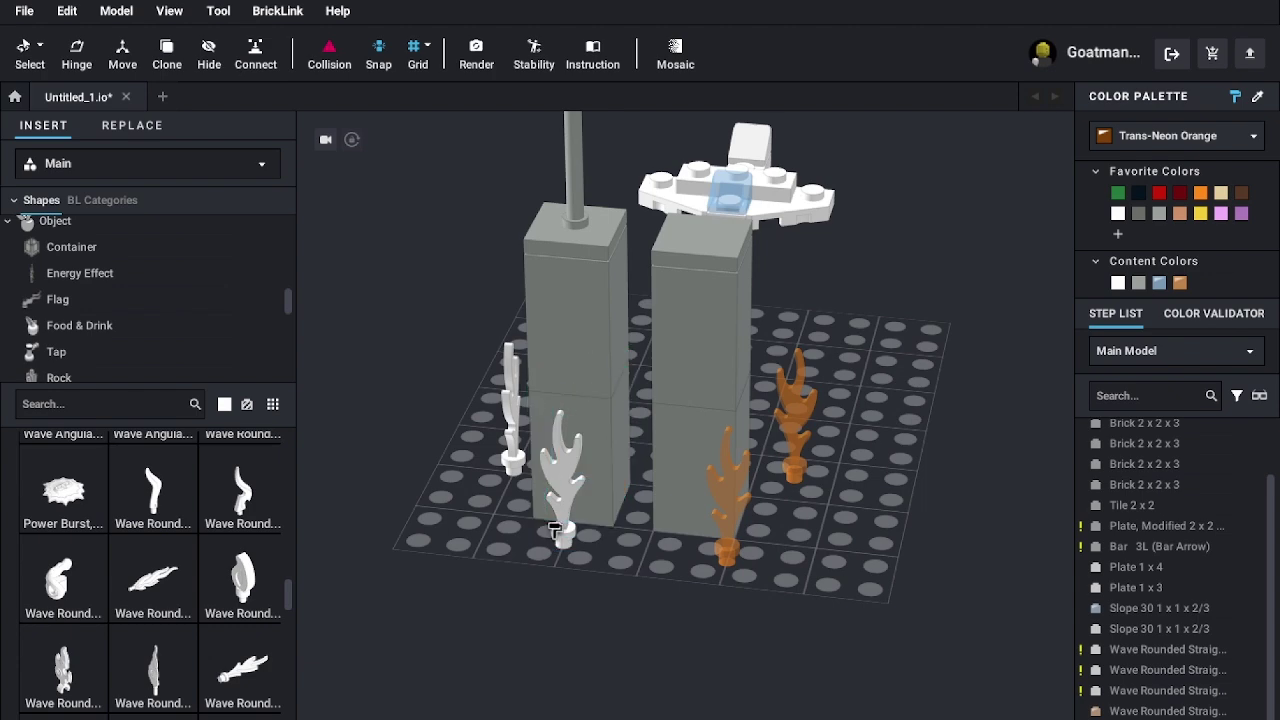
pyautogui.click(563, 534)
pyautogui.moveTo(596, 577); pyautogui.dragTo(655, 564, button='right')
pyautogui.click(645, 476)
pyautogui.click(648, 503)
pyautogui.moveTo(648, 503)
pyautogui.mouseDown(button='right')
pyautogui.moveTo(743, 523)
pyautogui.moveTo(749, 503)
pyautogui.moveTo(840, 531)
pyautogui.mouseUp(button='right')
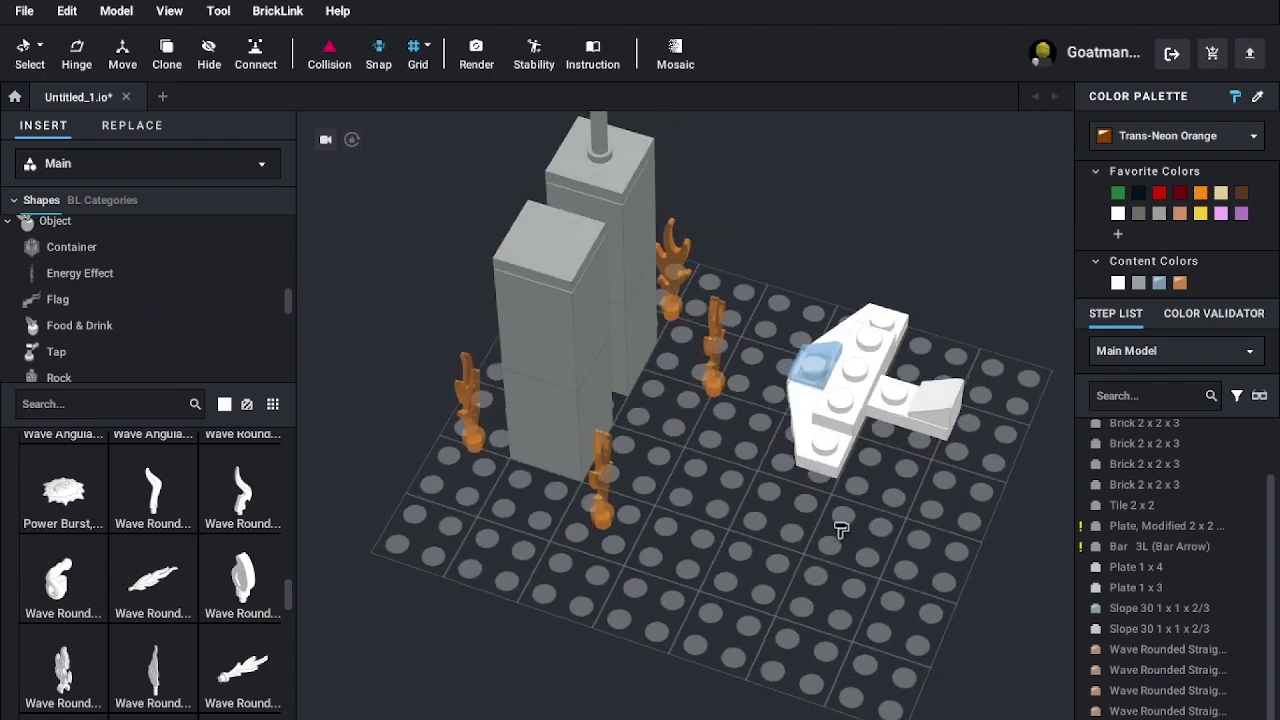
# - Move the flame in front of the tower without the mast one stud inward along the tower's front
pyautogui.scroll(-3, 718, 489)
pyautogui.moveTo(718, 489); pyautogui.dragTo(682, 488, button='right')
pyautogui.scroll(4, 686, 489)
pyautogui.moveTo(769, 516); pyautogui.dragTo(806, 507, button='right')
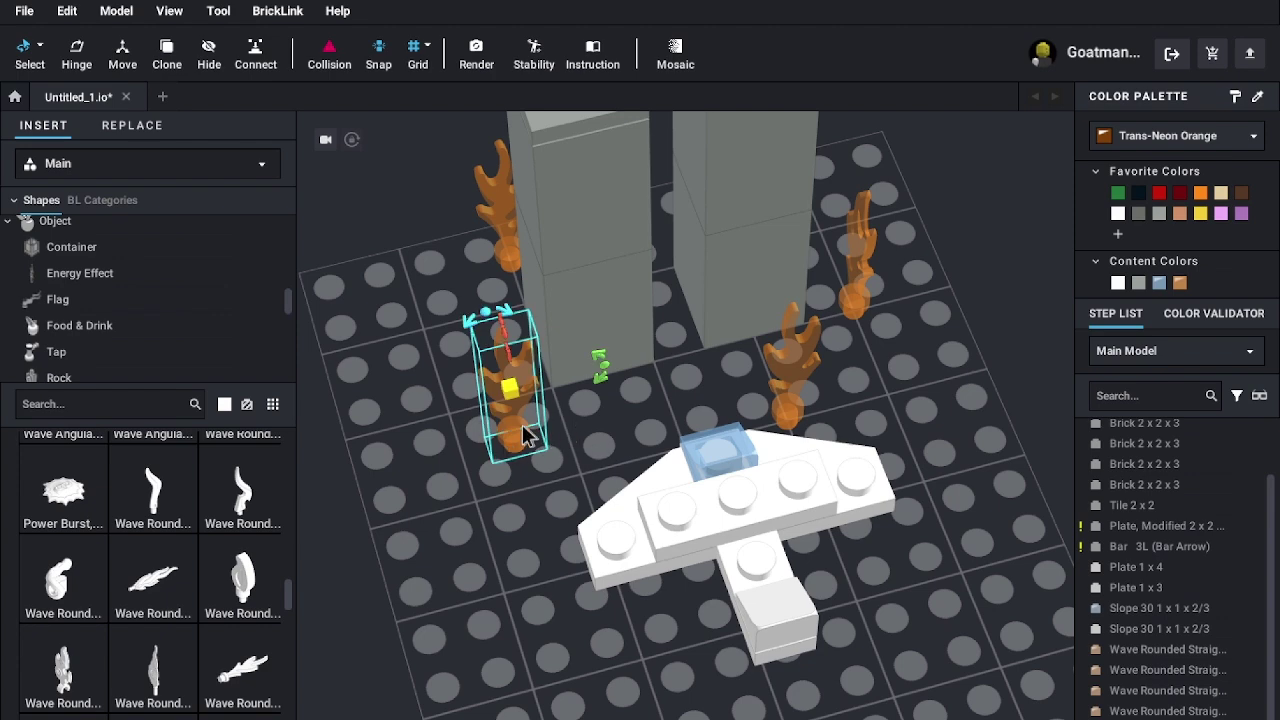
pyautogui.moveTo(522, 432); pyautogui.dragTo(565, 438)
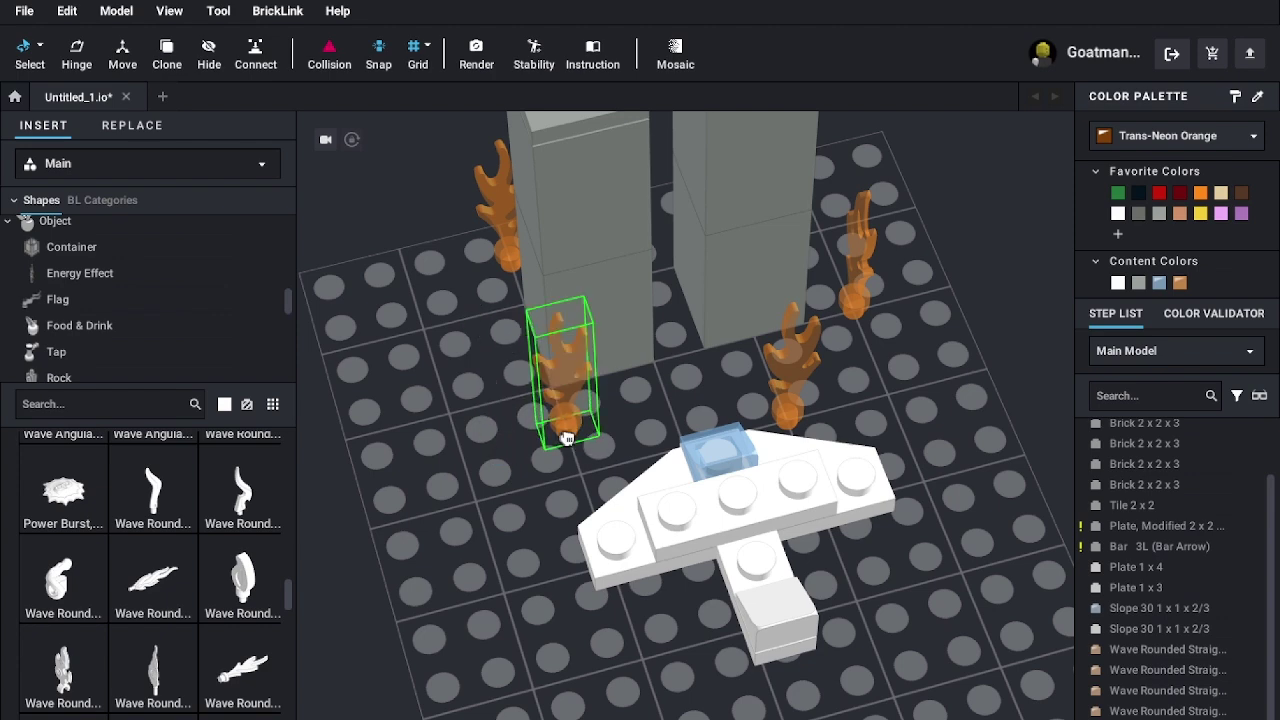
pyautogui.moveTo(567, 478); pyautogui.dragTo(651, 516, button='right')
pyautogui.click(652, 516)
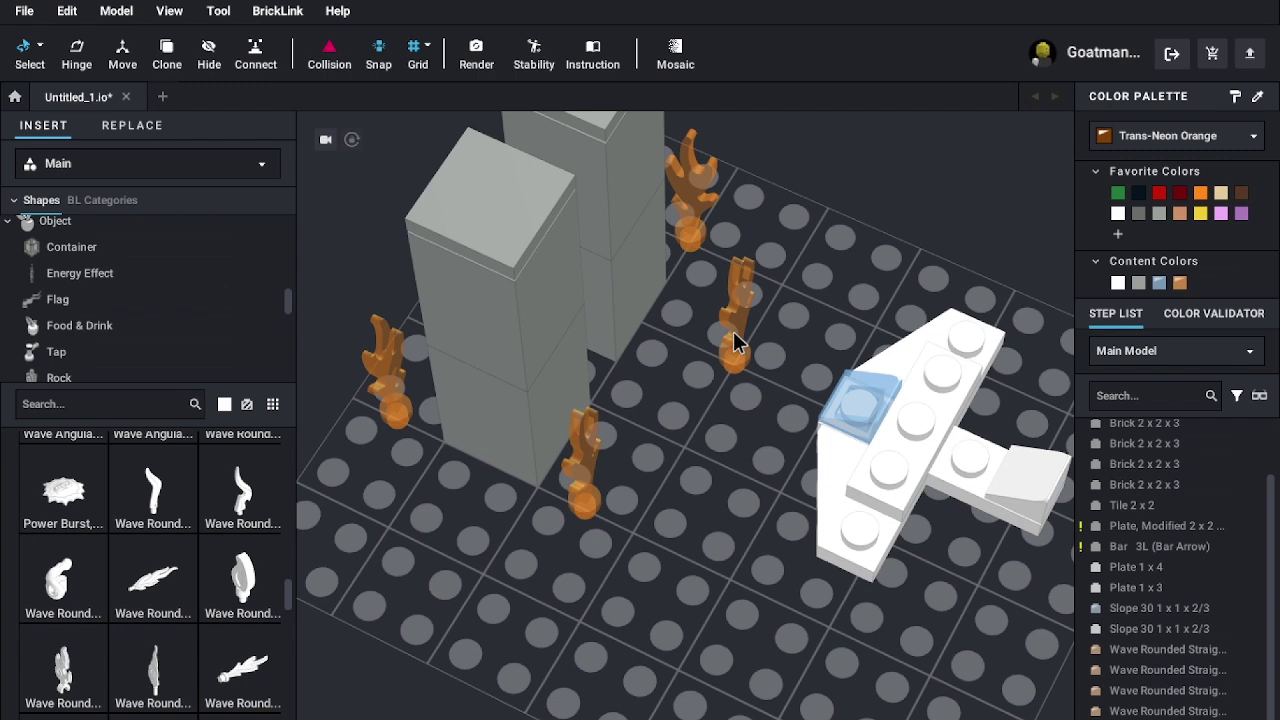
pyautogui.click(733, 331)
pyautogui.click(733, 331)
pyautogui.hotkey('ctrl', 'c')
pyautogui.hotkey('ctrl', 'v')
pyautogui.press('Escape')
pyautogui.rightClick(578, 465)
# - Duplicate the flame in front of the mast tower and place the copy, turned sideways, beside the outer side of the other tower
pyautogui.click(730, 435)
pyautogui.click(742, 340)
pyautogui.hotkey('ctrl', 'c')
pyautogui.hotkey('ctrl', 'v')
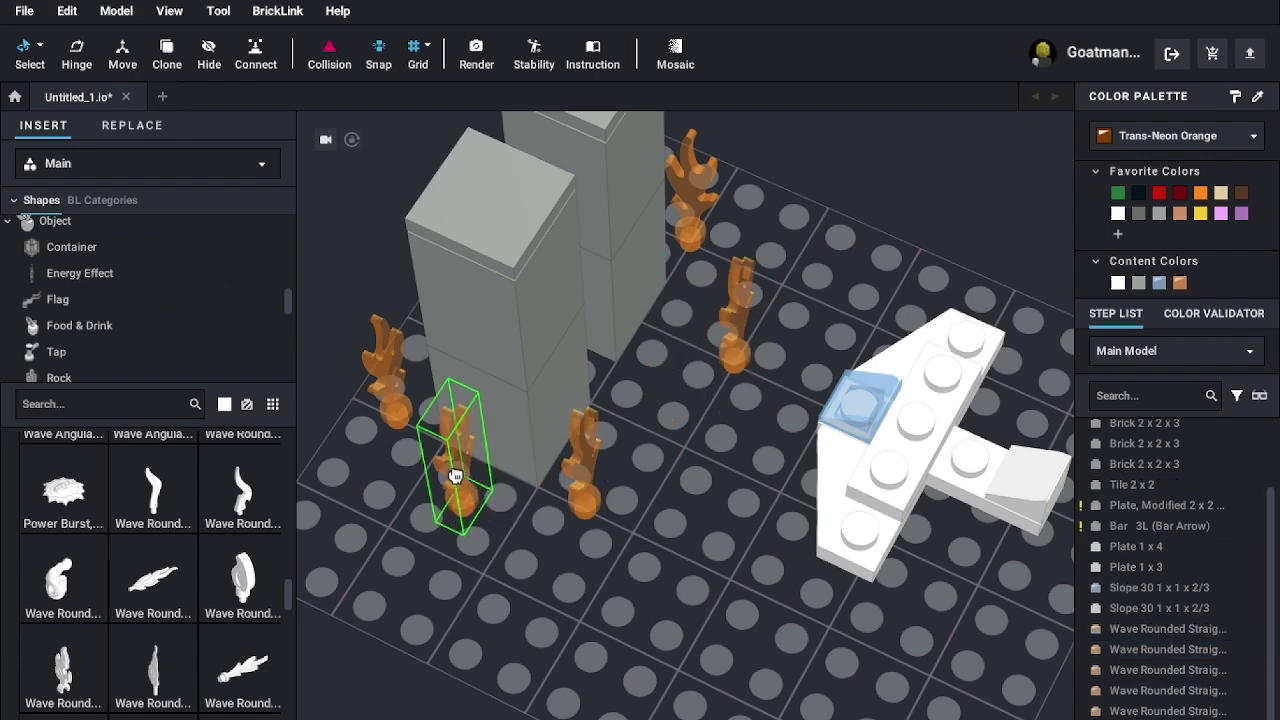
pyautogui.press('Right')
pyautogui.click(450, 481)
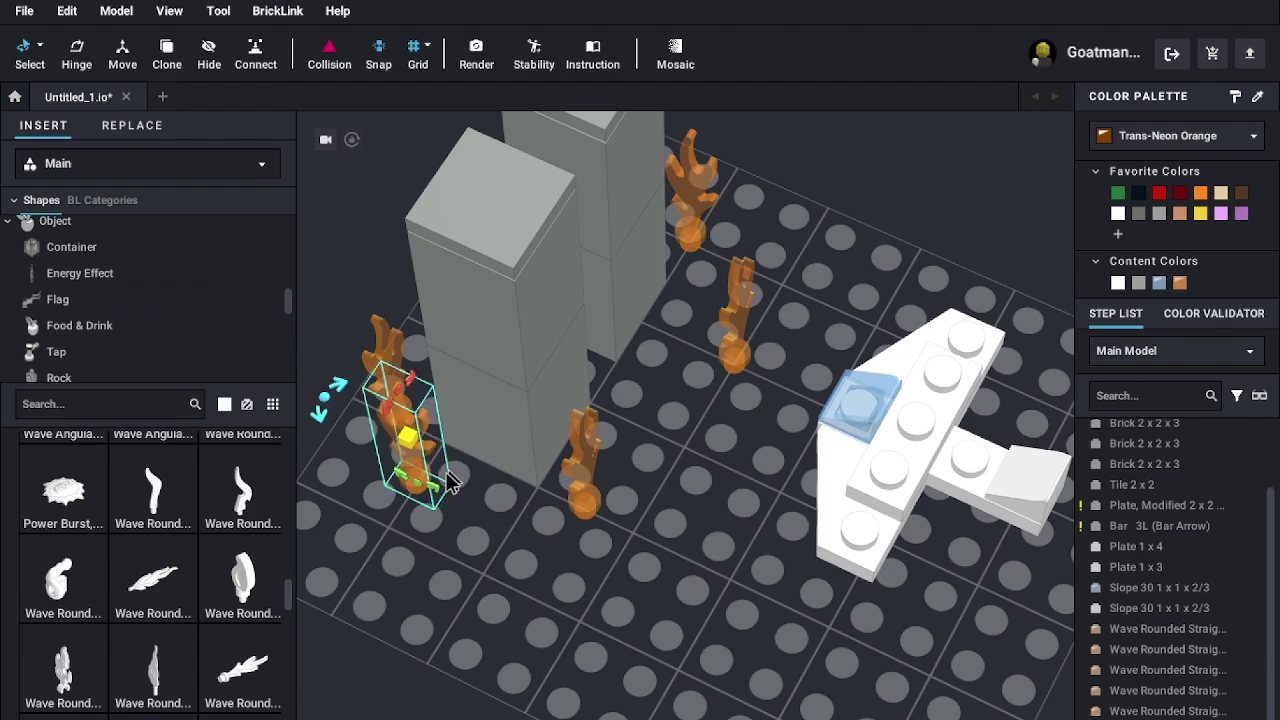
pyautogui.moveTo(416, 464); pyautogui.dragTo(503, 543)
pyautogui.click(518, 567)
pyautogui.moveTo(662, 571); pyautogui.dragTo(641, 503, button='right')
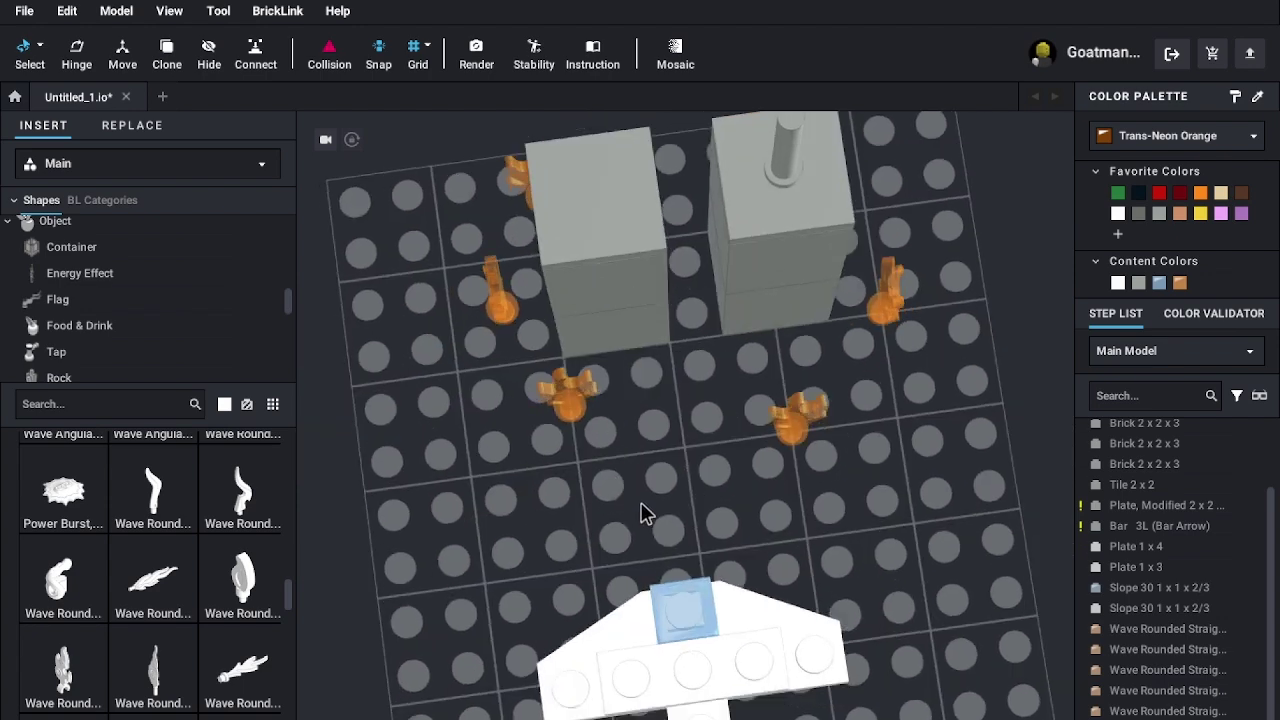
# - Move the flame in front of the mast tower one stud closer to the tower
pyautogui.click(796, 414)
pyautogui.moveTo(818, 403); pyautogui.dragTo(818, 381)
pyautogui.click(859, 435)
pyautogui.moveTo(866, 465); pyautogui.dragTo(815, 445, button='right')
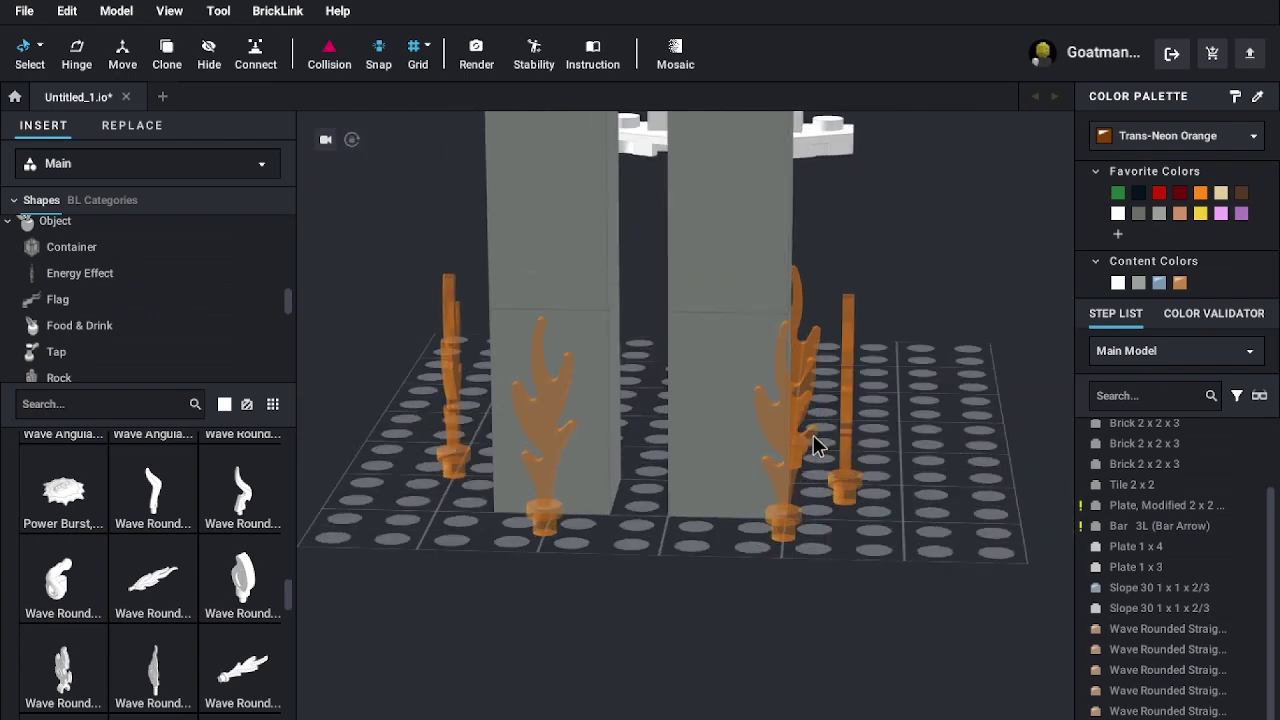
# - Examine the spacing of the flames around both towers from the front, above and behind
pyautogui.click(781, 532)
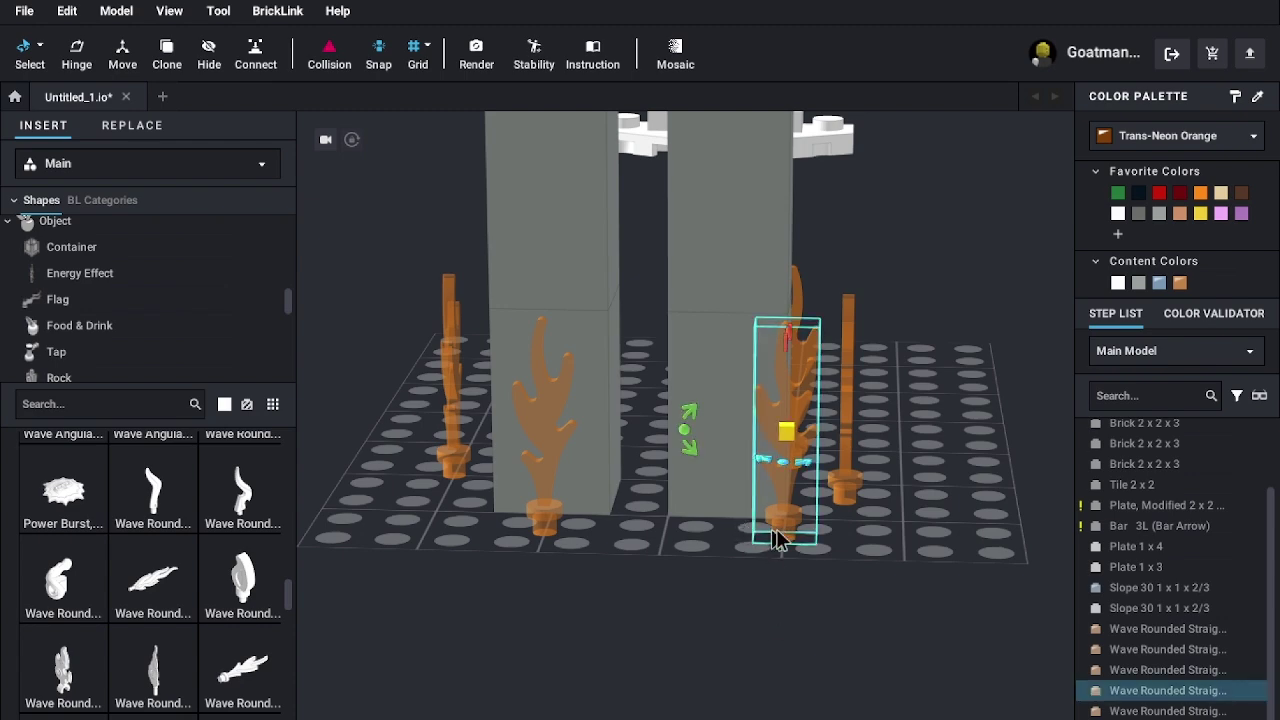
pyautogui.click(823, 551)
pyautogui.moveTo(891, 560); pyautogui.dragTo(651, 470, button='right')
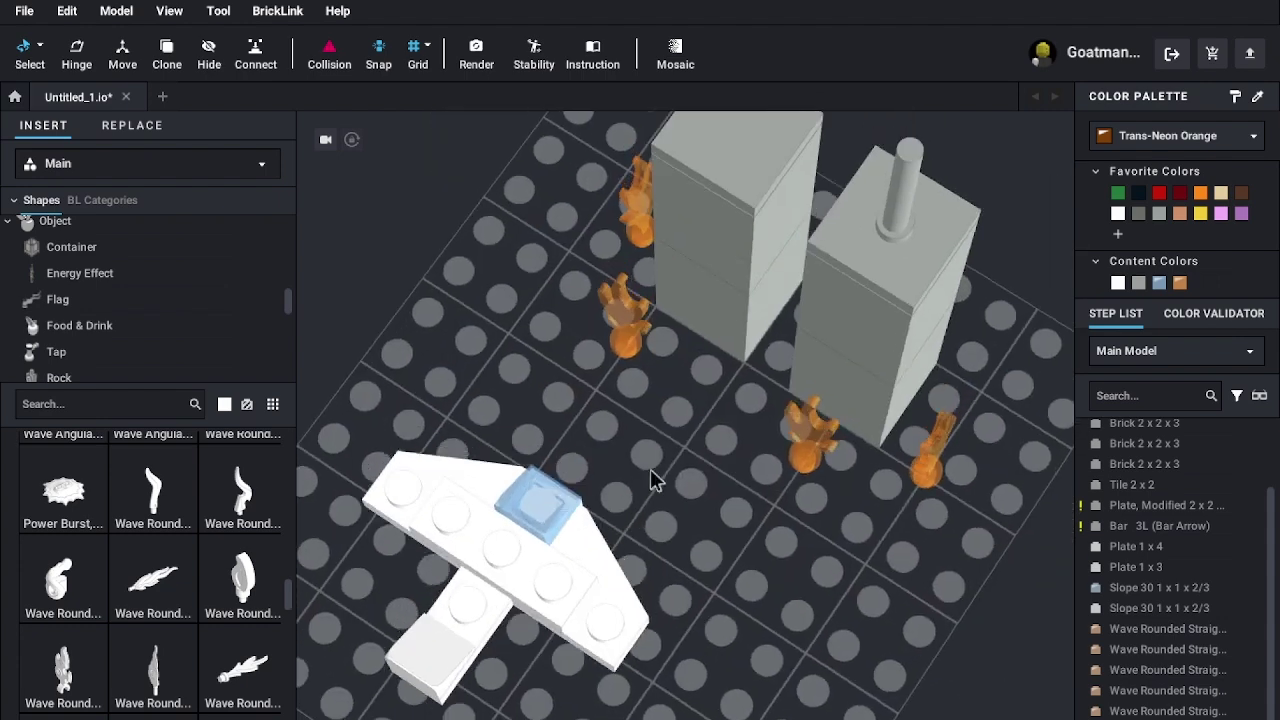
pyautogui.click(624, 355)
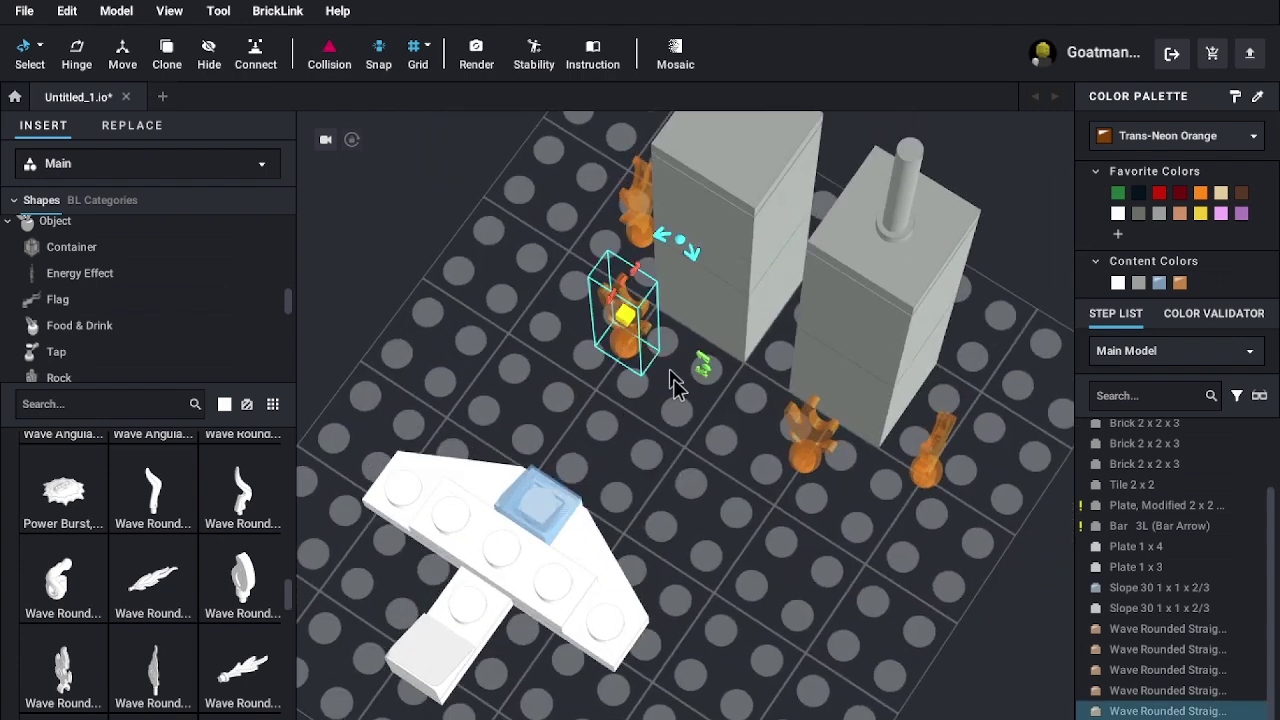
pyautogui.click(672, 388)
pyautogui.moveTo(672, 390); pyautogui.dragTo(770, 450, button='right')
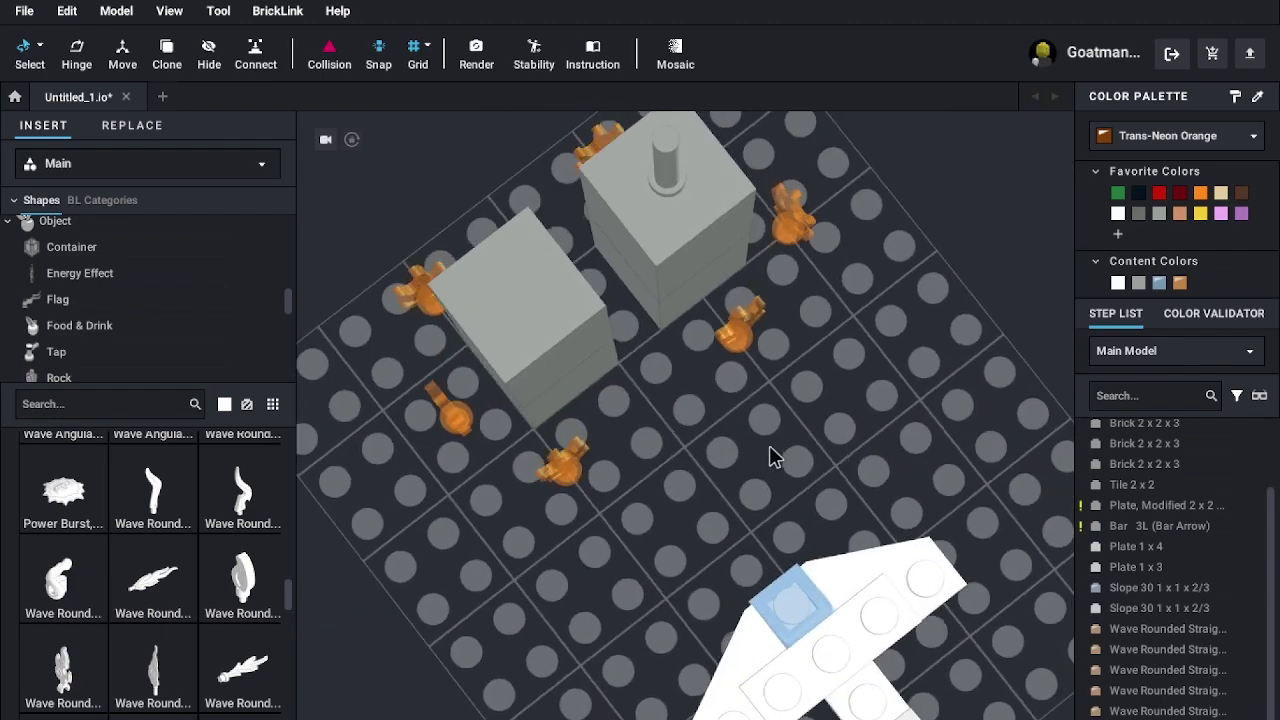
pyautogui.click(574, 481)
pyautogui.click(607, 453)
pyautogui.moveTo(607, 453); pyautogui.dragTo(485, 420, button='right')
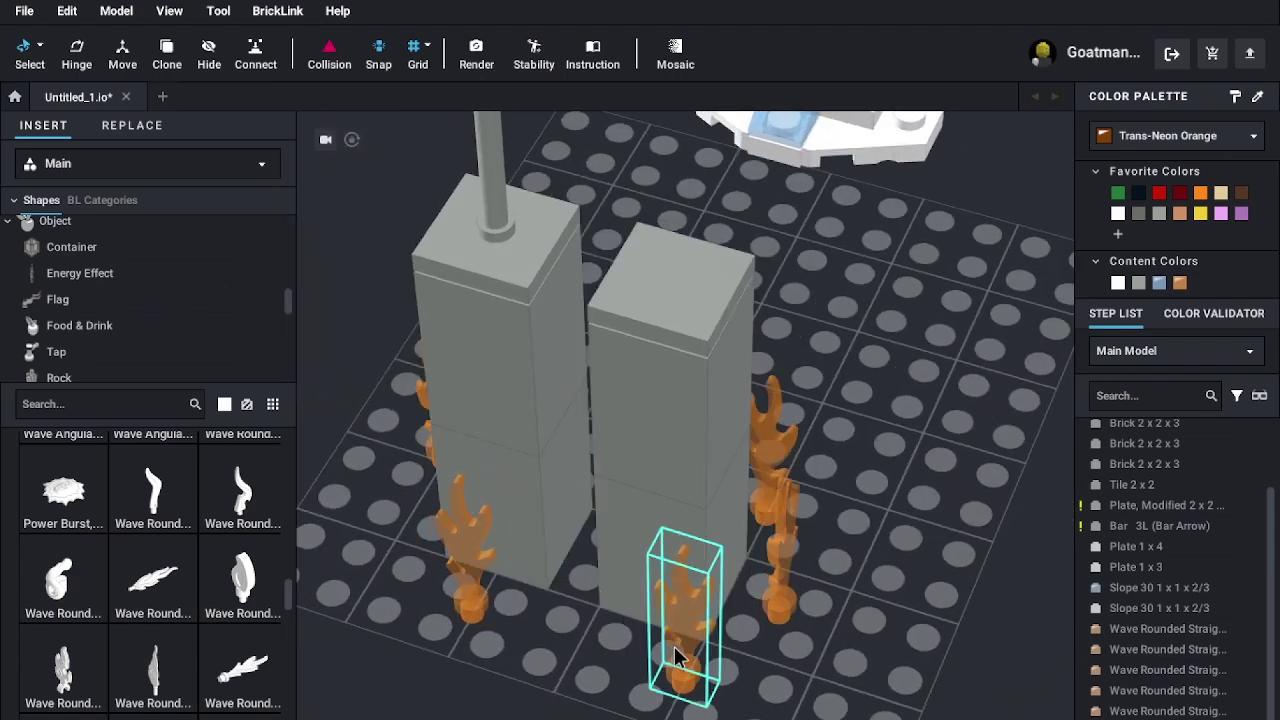
pyautogui.click(685, 598)
pyautogui.click(735, 688)
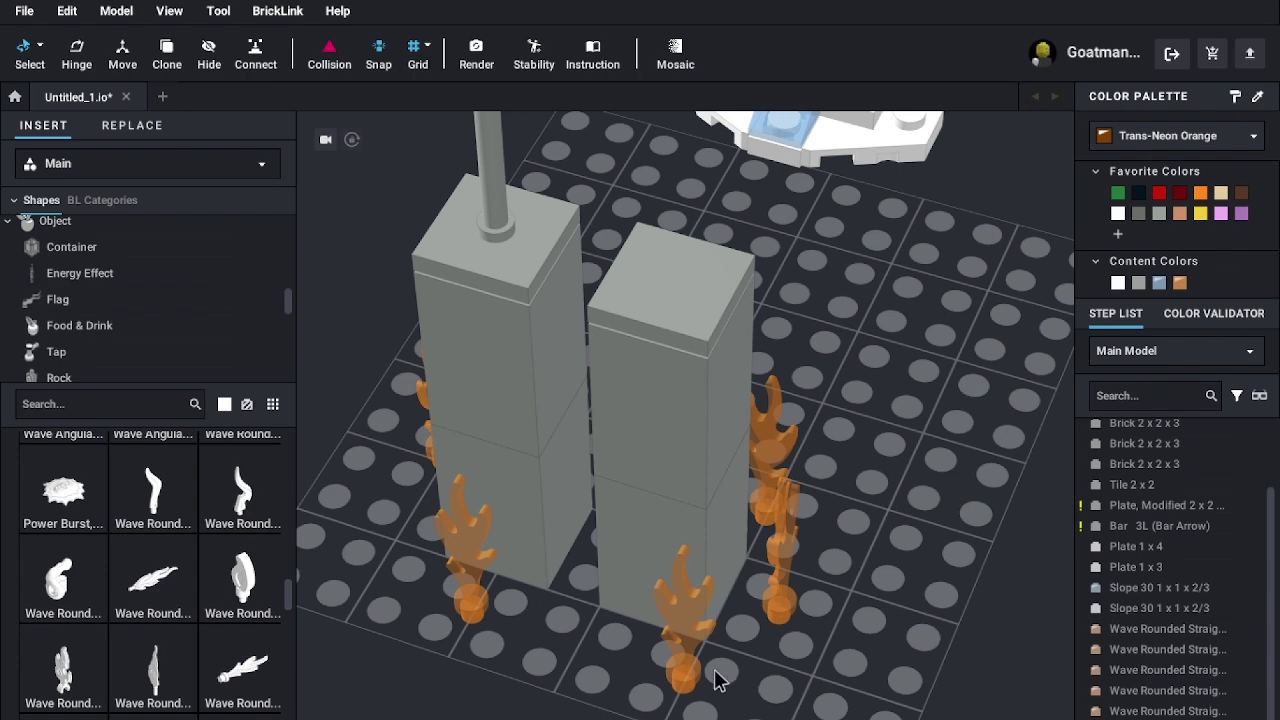
pyautogui.moveTo(716, 680); pyautogui.dragTo(680, 643, button='right')
# - Nudge the flames around the towers, bringing those in front of and behind the tower without the mast one stud closer to the mast tower
pyautogui.click(525, 578)
pyautogui.moveTo(512, 576); pyautogui.dragTo(461, 534)
pyautogui.moveTo(595, 629); pyautogui.dragTo(670, 629, button='right')
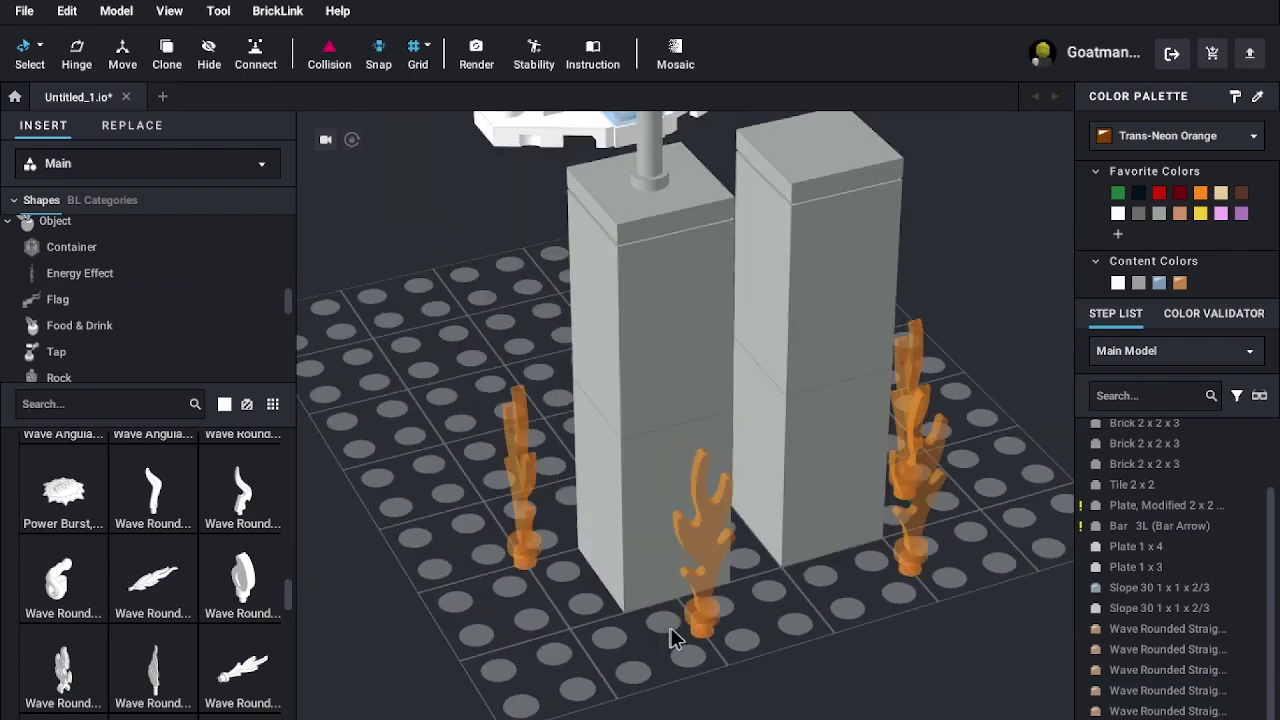
pyautogui.click(884, 573)
pyautogui.moveTo(869, 577); pyautogui.dragTo(824, 606, button='right')
pyautogui.click(731, 540)
pyautogui.moveTo(646, 542); pyautogui.dragTo(648, 509)
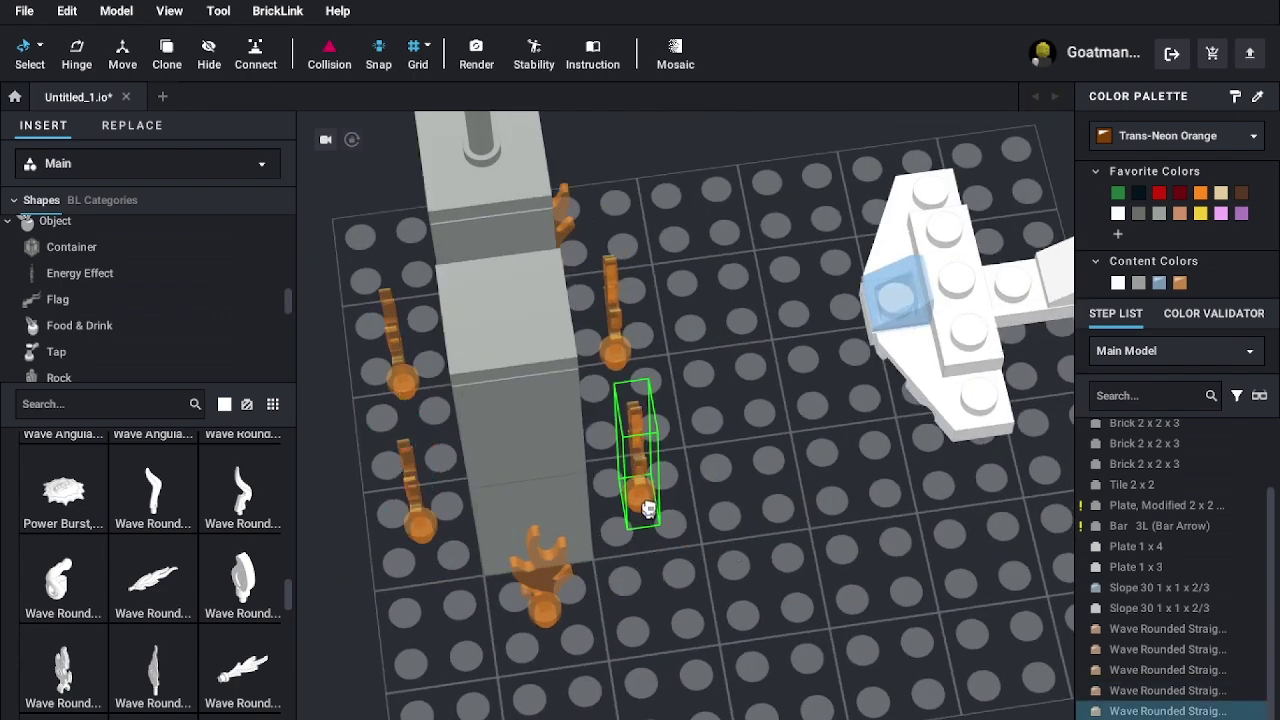
pyautogui.click(662, 500)
pyautogui.moveTo(736, 463); pyautogui.dragTo(803, 629, button='right')
pyautogui.click(803, 629)
pyautogui.moveTo(803, 629); pyautogui.dragTo(845, 626)
pyautogui.click(750, 629)
pyautogui.moveTo(718, 612); pyautogui.dragTo(520, 590, button='right')
# - Show the Plate, Round category in the part library and look through its 1 x 1 parts
pyautogui.scroll(5, 62, 328)
pyautogui.scroll(10, 84, 272)
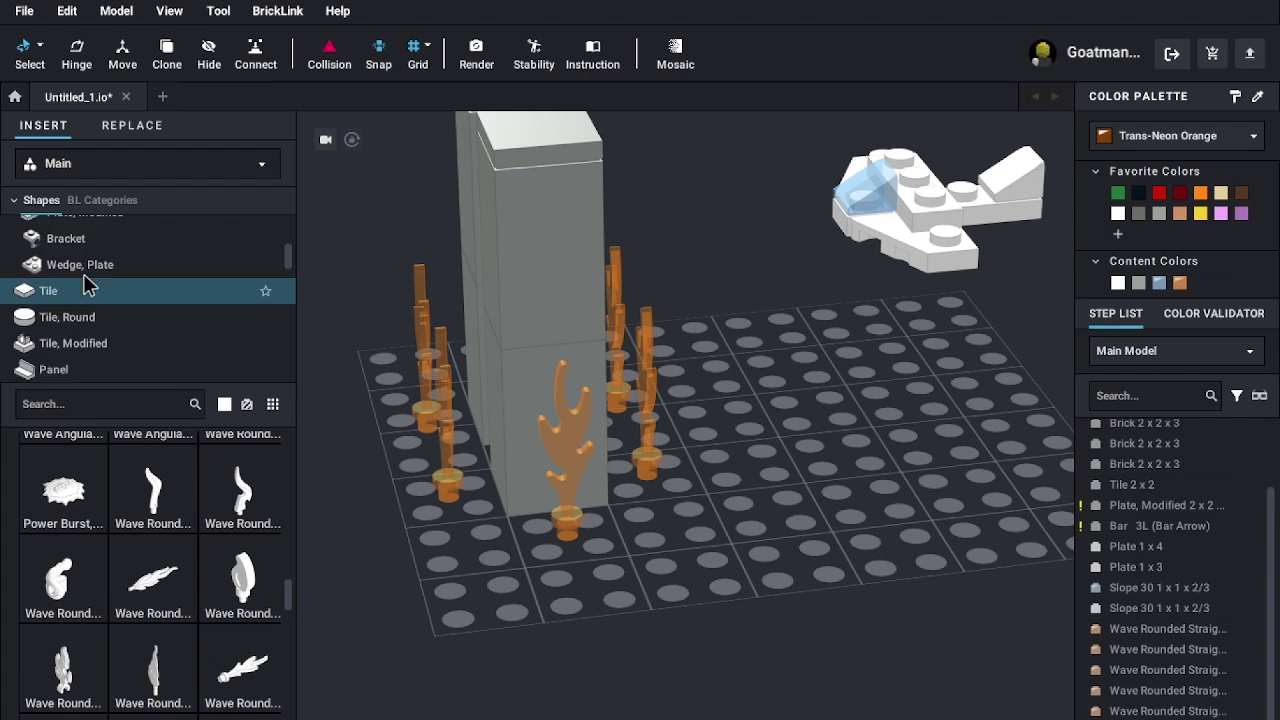
pyautogui.scroll(-1, 88, 280)
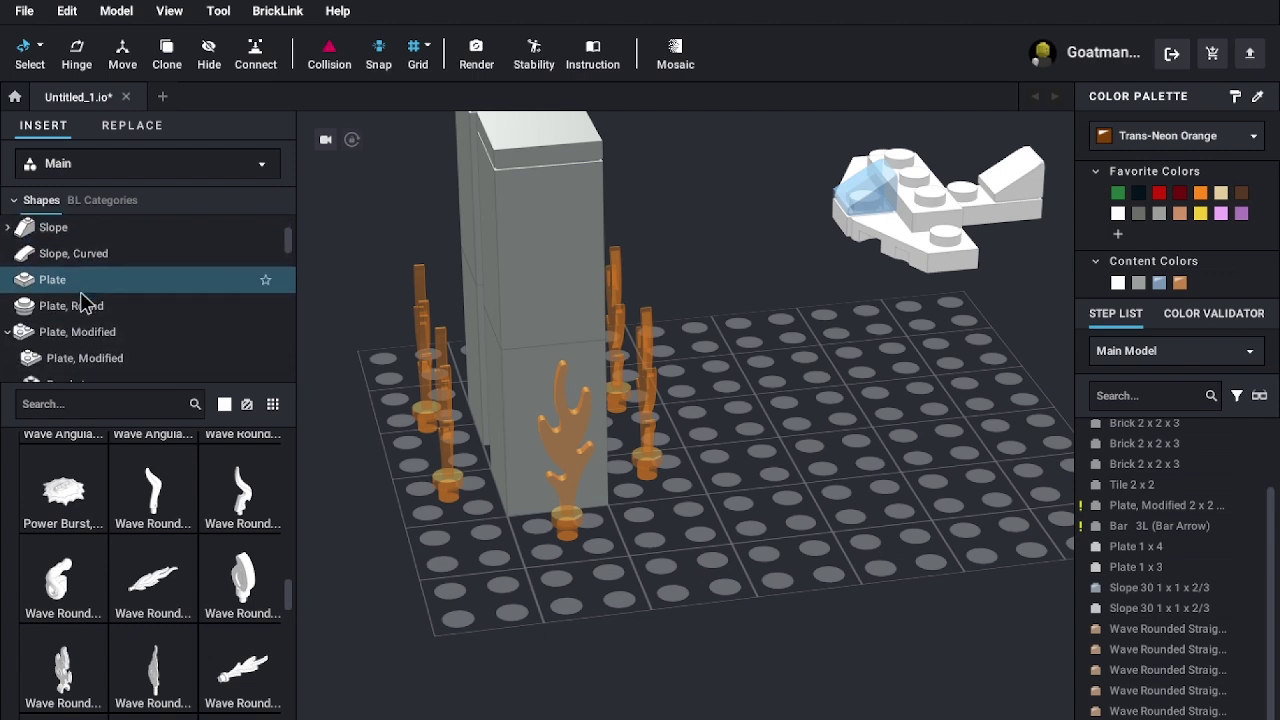
pyautogui.click(86, 288)
pyautogui.scroll(-5, 62, 340)
pyautogui.scroll(5, 67, 345)
pyautogui.click(55, 339)
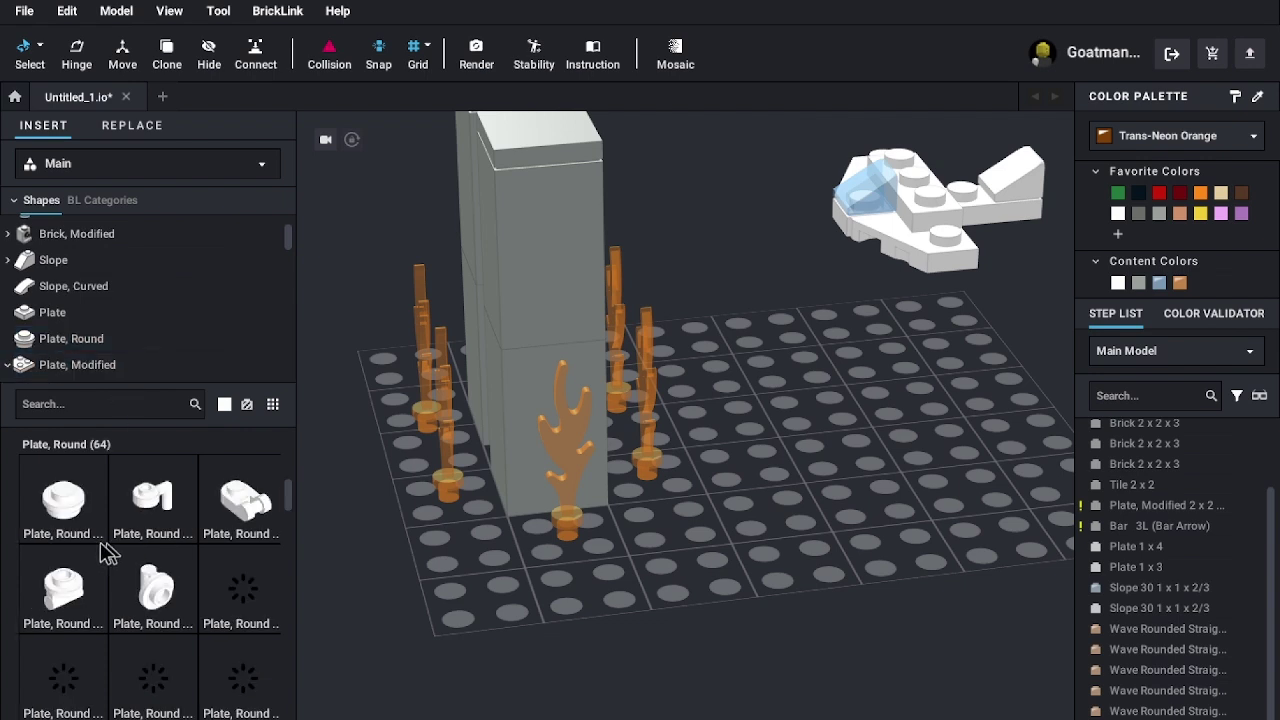
pyautogui.scroll(-2, 197, 604)
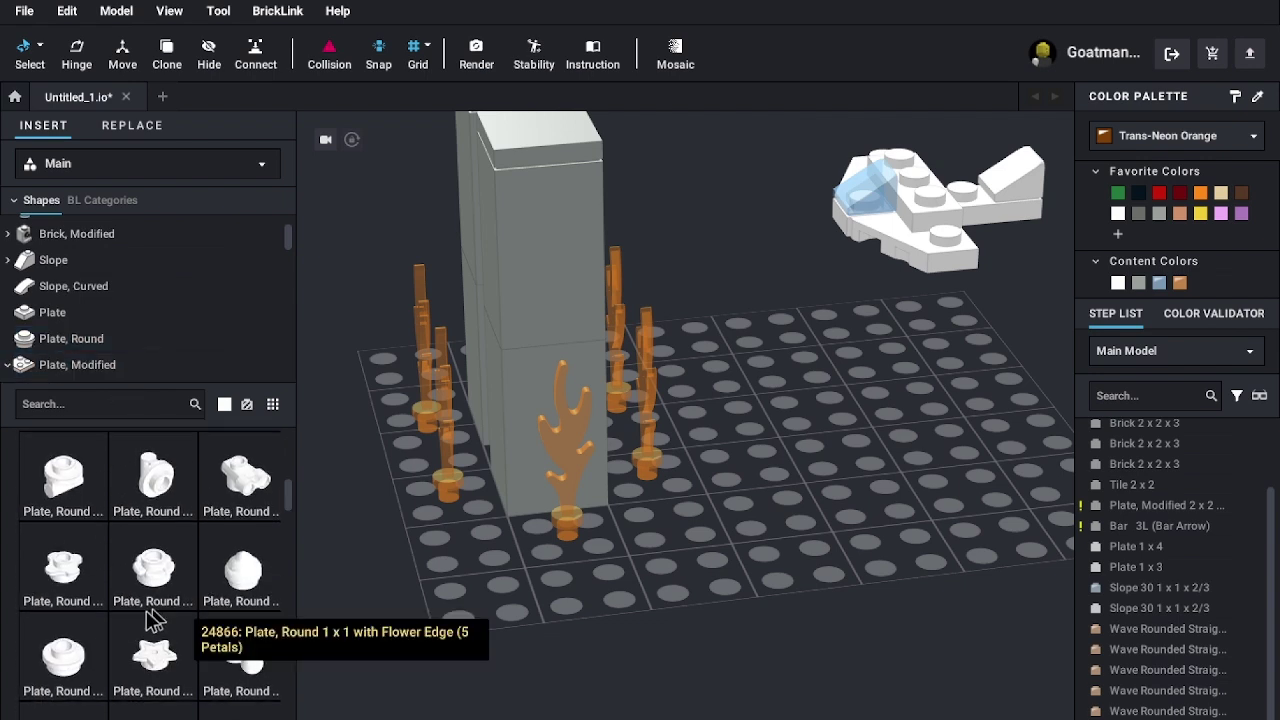
# - Place white Plate, Round 1 x 1 parts under the flames beside and behind the tower without the mast
pyautogui.moveTo(415, 622); pyautogui.dragTo(565, 548)
pyautogui.click(559, 537)
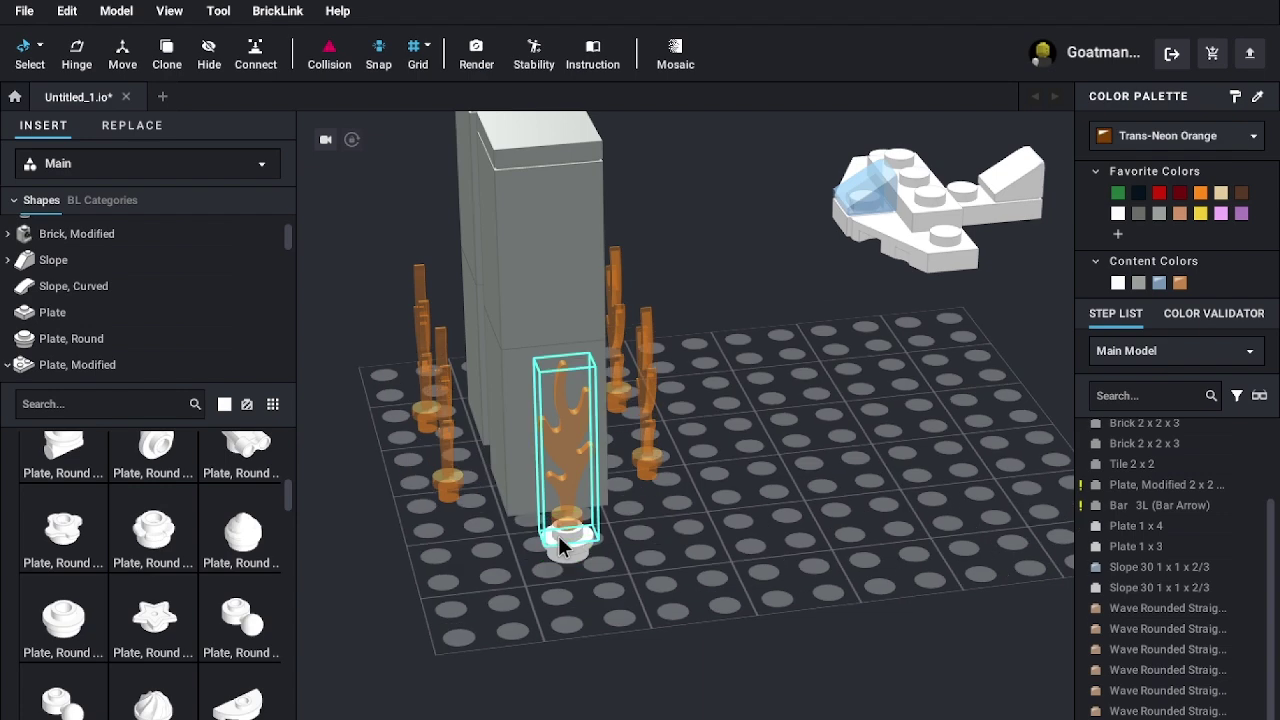
pyautogui.click(444, 494)
pyautogui.press('Escape')
pyautogui.moveTo(657, 545); pyautogui.dragTo(609, 523, button='right')
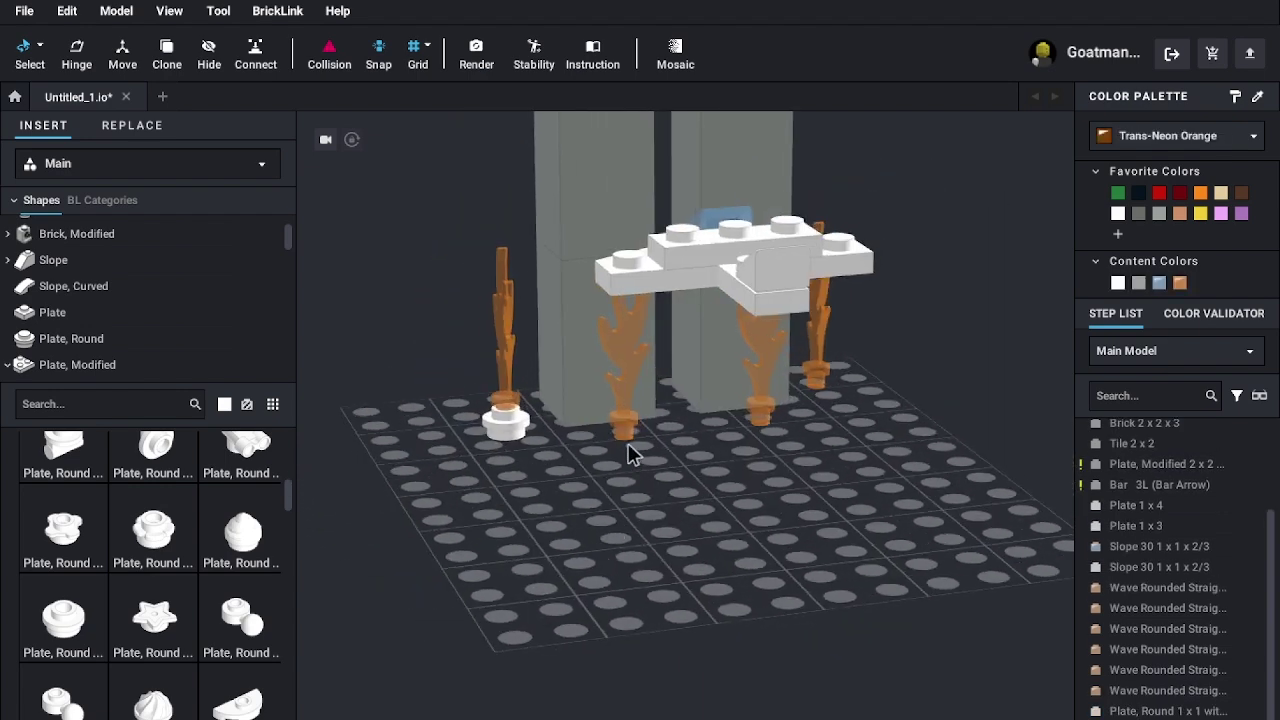
pyautogui.moveTo(616, 567); pyautogui.dragTo(733, 452, button='right')
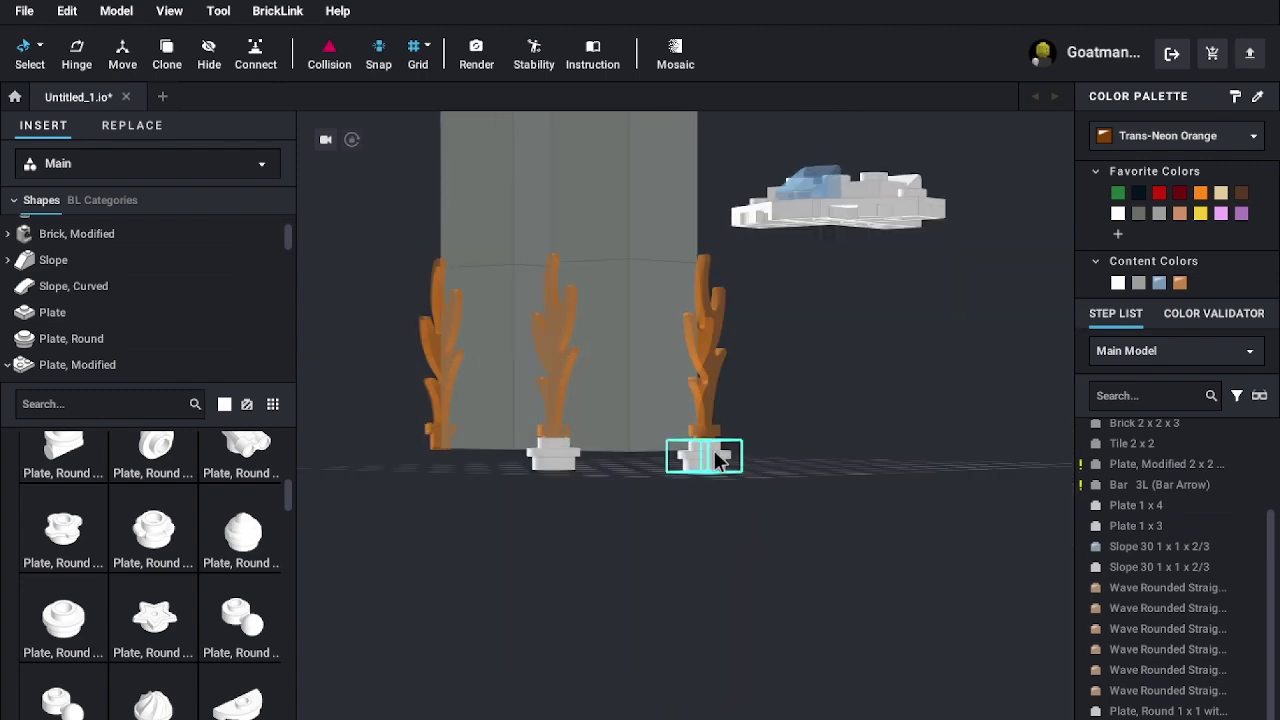
# - Set aside the round plate beside the tower without the mast, along with the flames beside and behind that tower
pyautogui.click(716, 460)
pyautogui.moveTo(751, 388); pyautogui.dragTo(769, 457, button='right')
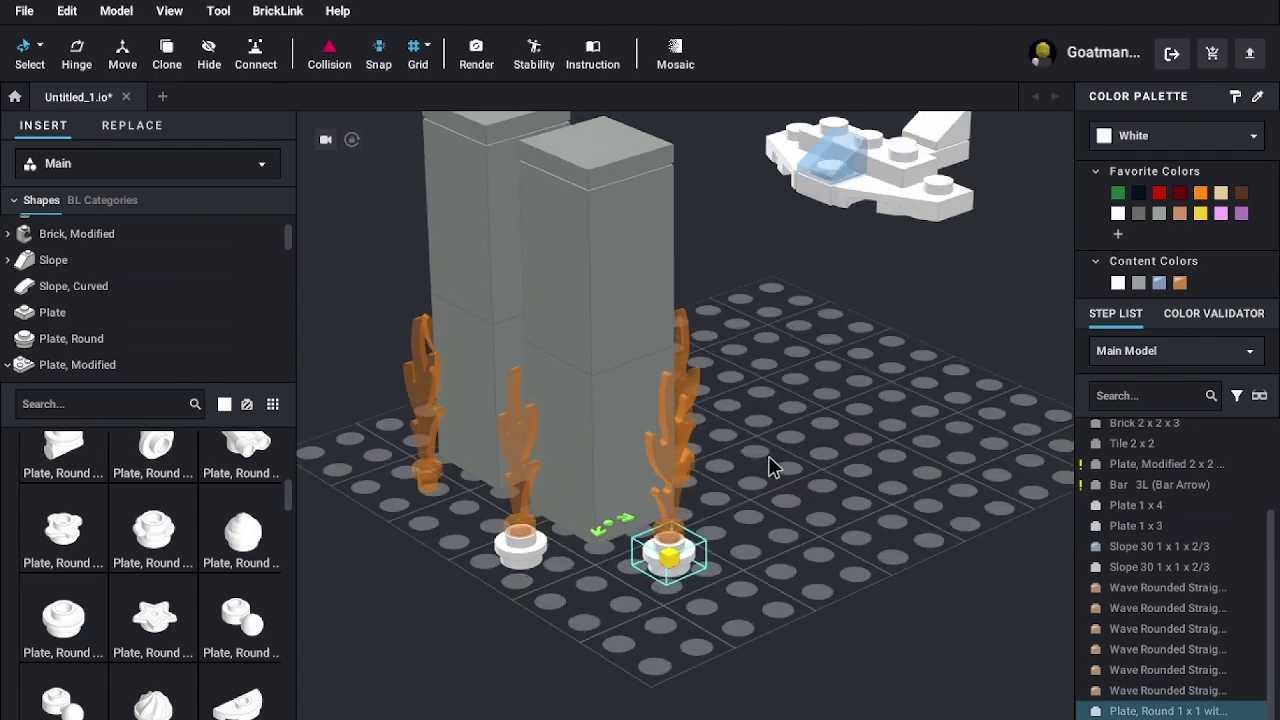
pyautogui.click(761, 495)
pyautogui.moveTo(704, 524); pyautogui.dragTo(702, 516, button='right')
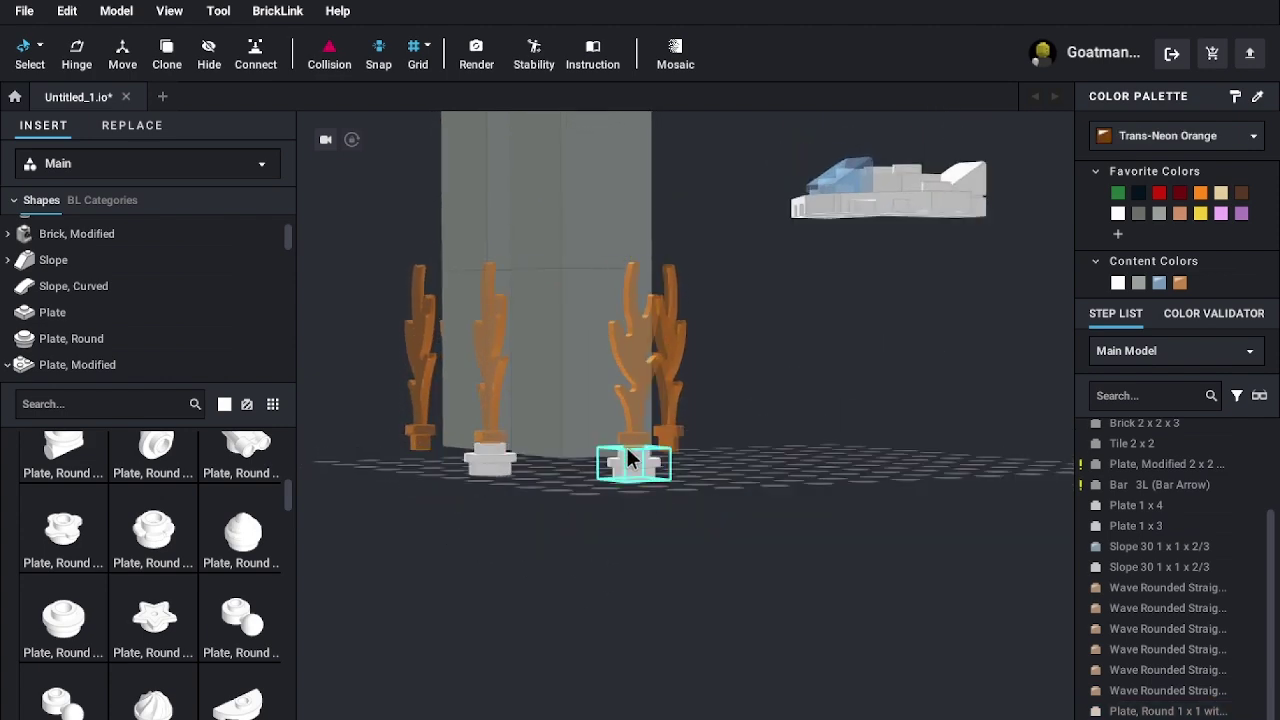
pyautogui.click(635, 462)
pyautogui.moveTo(757, 471); pyautogui.dragTo(872, 462, button='right')
pyautogui.moveTo(873, 458); pyautogui.dragTo(931, 436)
pyautogui.moveTo(931, 441); pyautogui.dragTo(778, 575, button='right')
pyautogui.moveTo(664, 610); pyautogui.dragTo(890, 423)
pyautogui.moveTo(801, 502); pyautogui.dragTo(923, 460)
# - Place the set-aside white round plate on a baseplate stud beside the tower without the mast
pyautogui.click(973, 386)
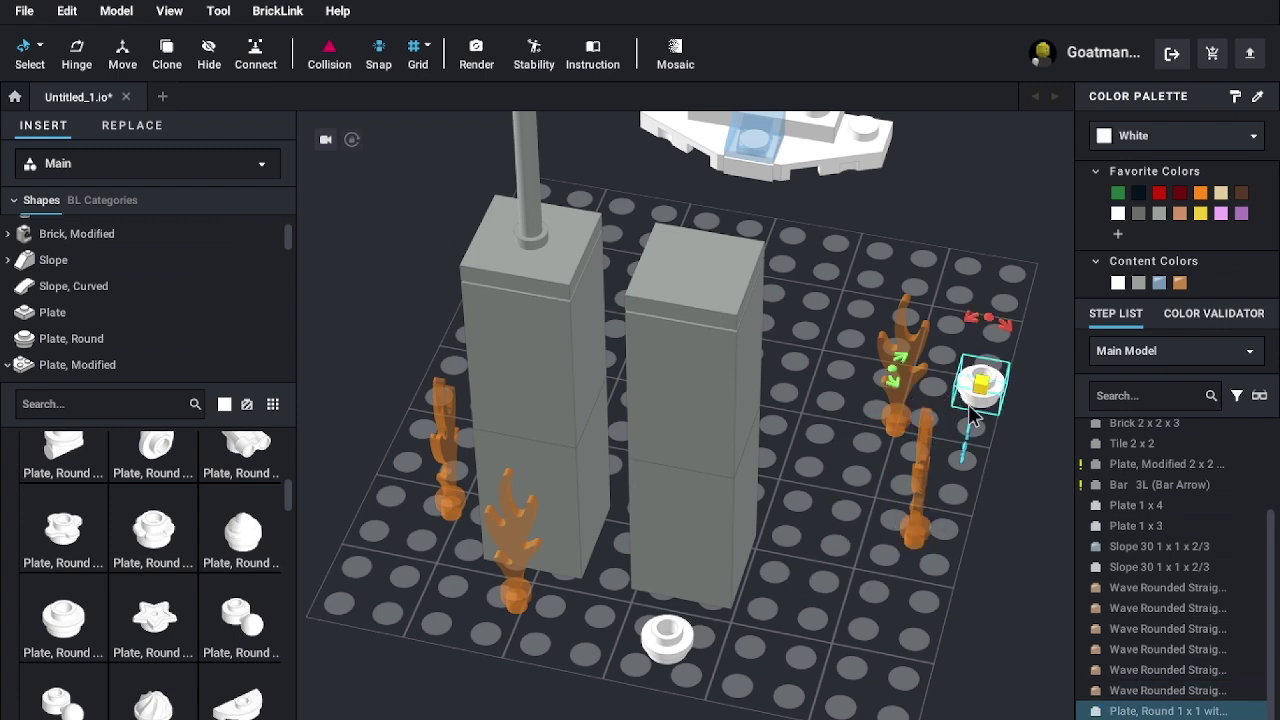
pyautogui.moveTo(978, 386); pyautogui.dragTo(814, 590)
pyautogui.click(883, 568)
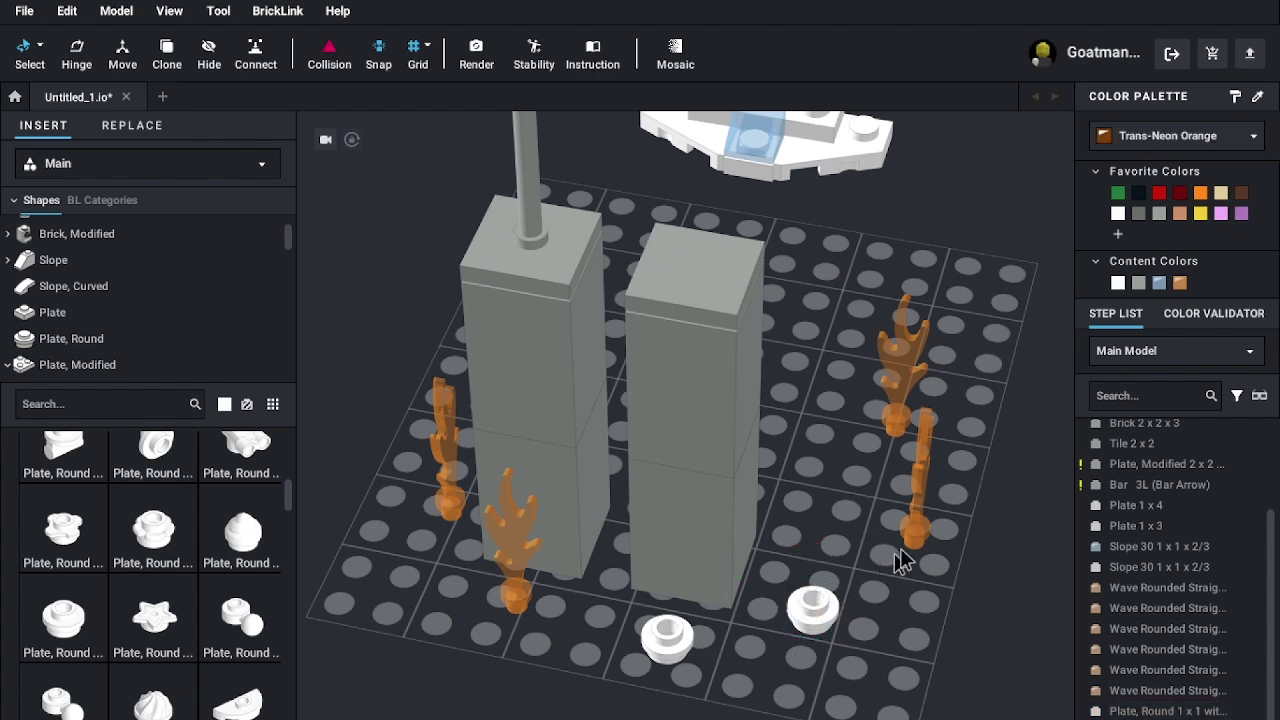
# - Try to seat a set-aside flame on the round plate behind the tower without the mast
pyautogui.moveTo(898, 363); pyautogui.dragTo(660, 585)
pyautogui.hotkey('ctrl', 'z')
pyautogui.moveTo(893, 388); pyautogui.dragTo(654, 581)
pyautogui.click(948, 539)
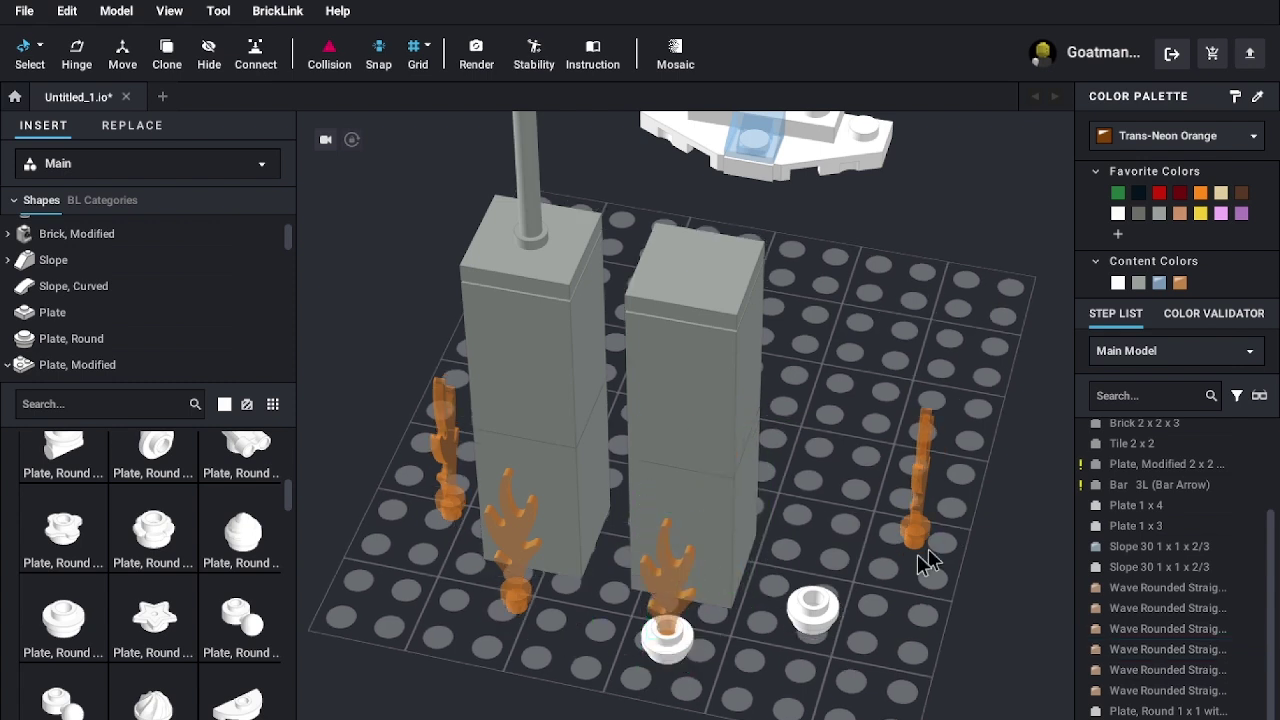
pyautogui.hotkey('ctrl', 'z')
# - Move the wide-facing set-aside flame onto the white round plate behind the tower without the mast
pyautogui.click(903, 395)
pyautogui.moveTo(892, 401); pyautogui.dragTo(672, 616)
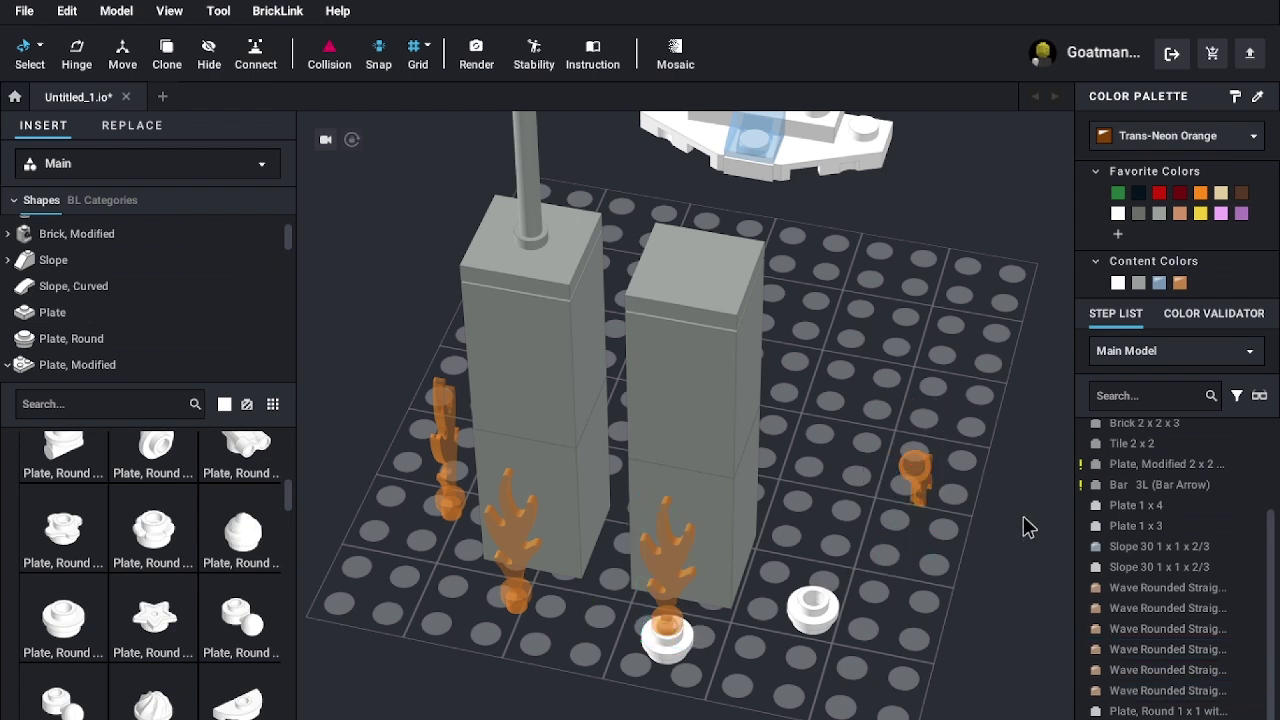
# - Move the remaining set-aside flame onto the white round plate beside the tower without the mast
pyautogui.click(902, 490)
pyautogui.moveTo(902, 490); pyautogui.dragTo(787, 544)
pyautogui.click(945, 525)
# - Place a white 1 x 1 round plate on the plane-facing side of the tower without the mast and seat that side's flame on it
pyautogui.moveTo(961, 522); pyautogui.dragTo(880, 508, button='right')
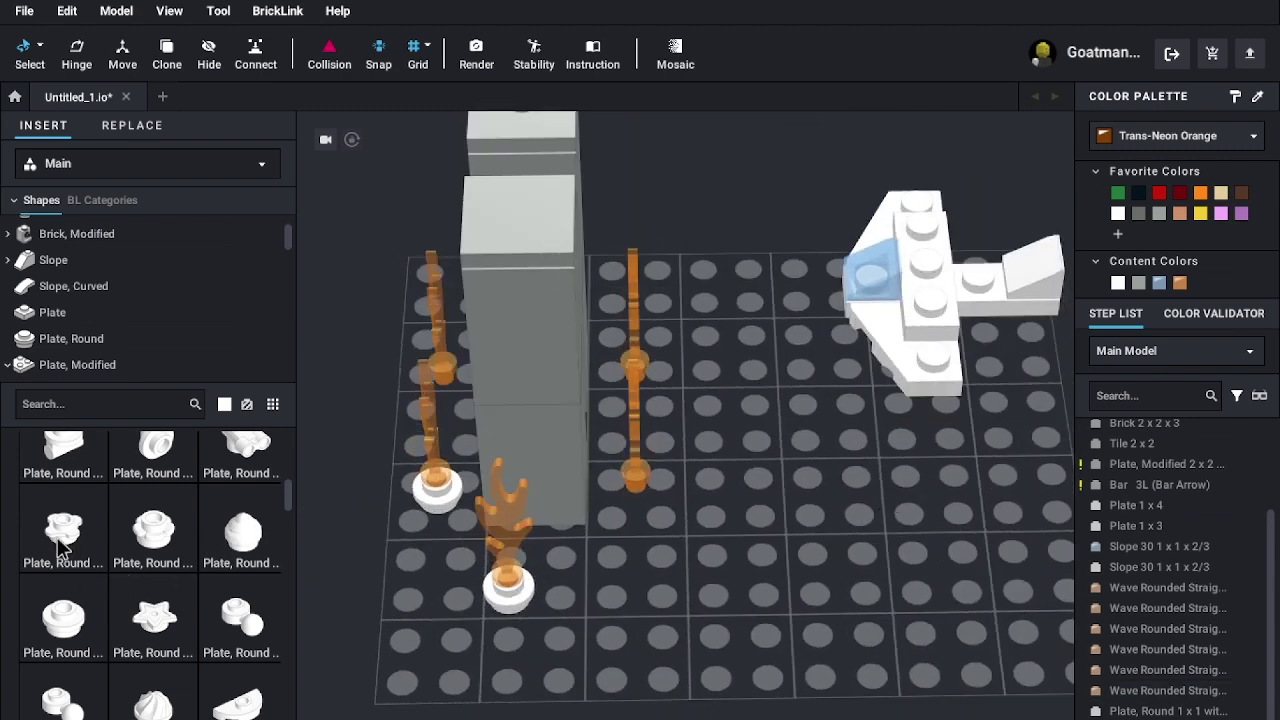
pyautogui.click(638, 470)
pyautogui.moveTo(638, 470); pyautogui.dragTo(737, 488)
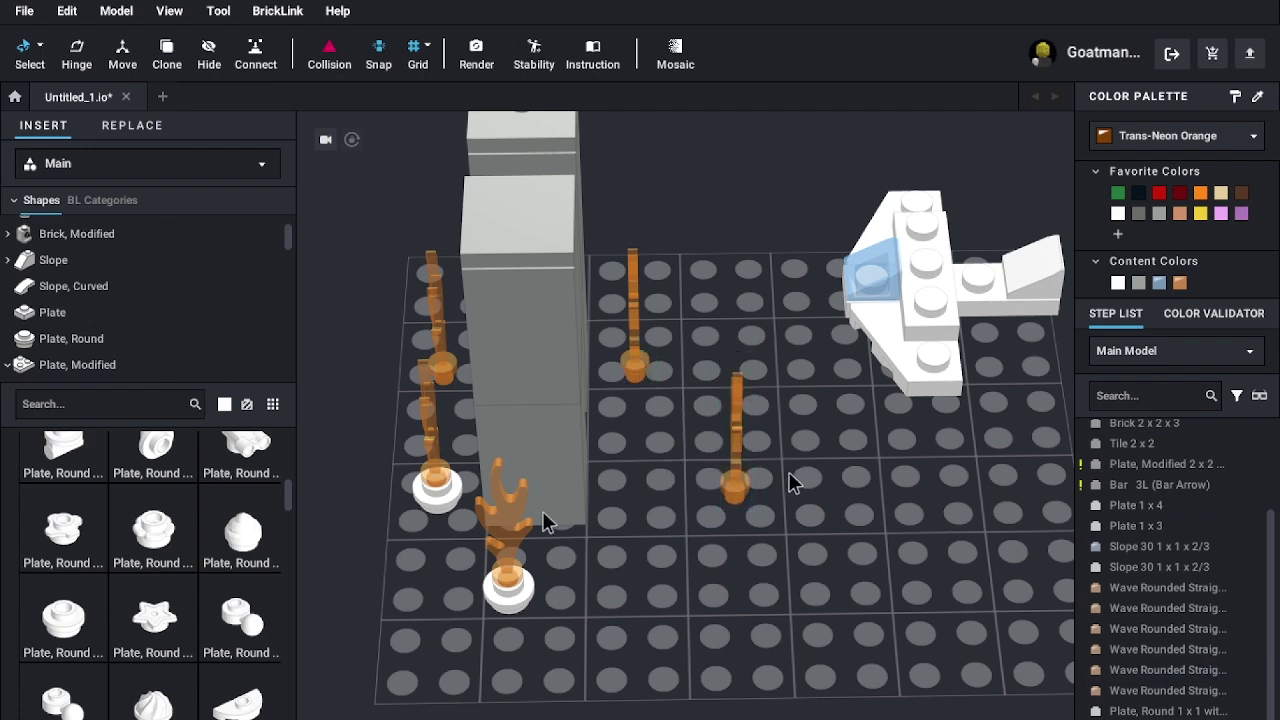
pyautogui.click(63, 620)
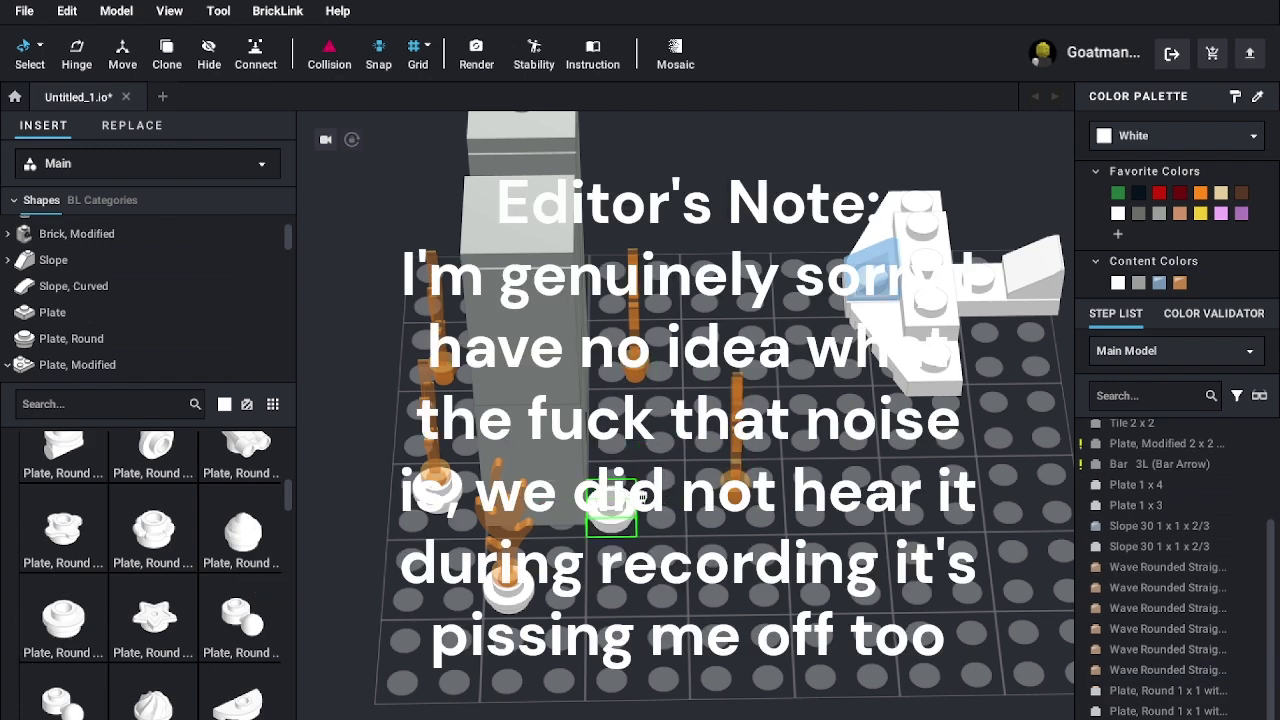
pyautogui.click(688, 460)
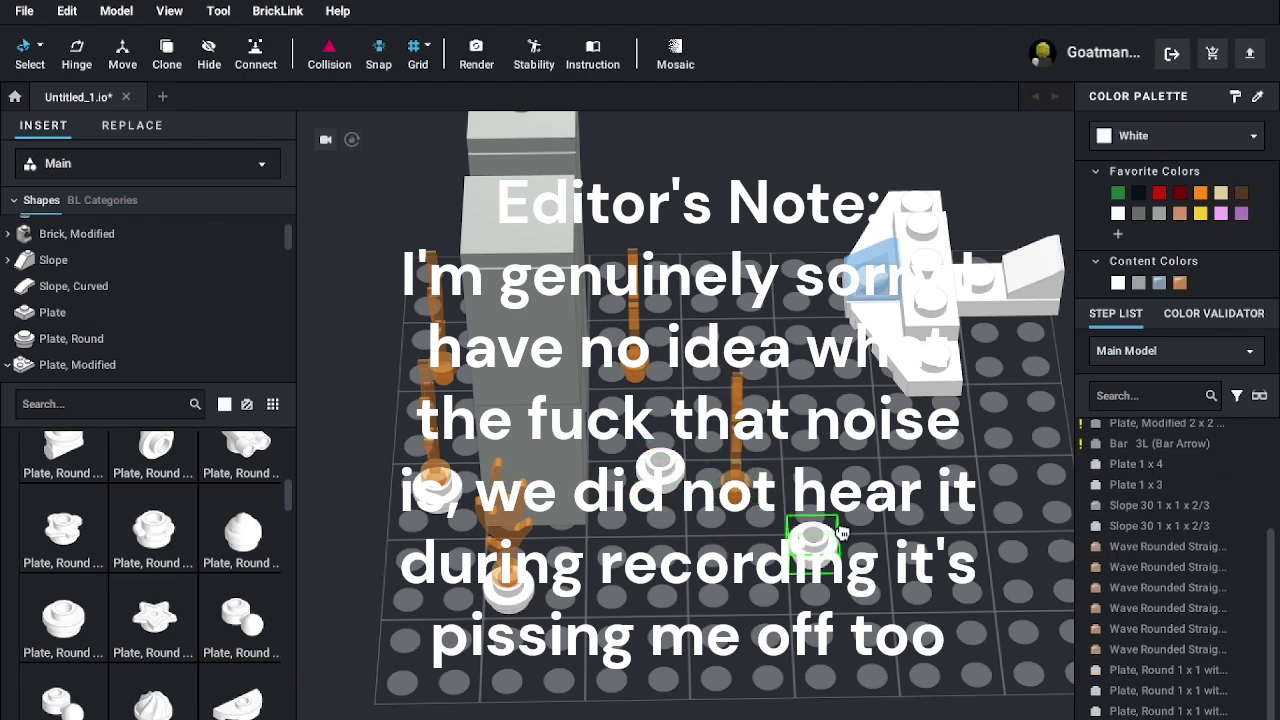
pyautogui.press('Escape')
pyautogui.moveTo(740, 481); pyautogui.dragTo(664, 460)
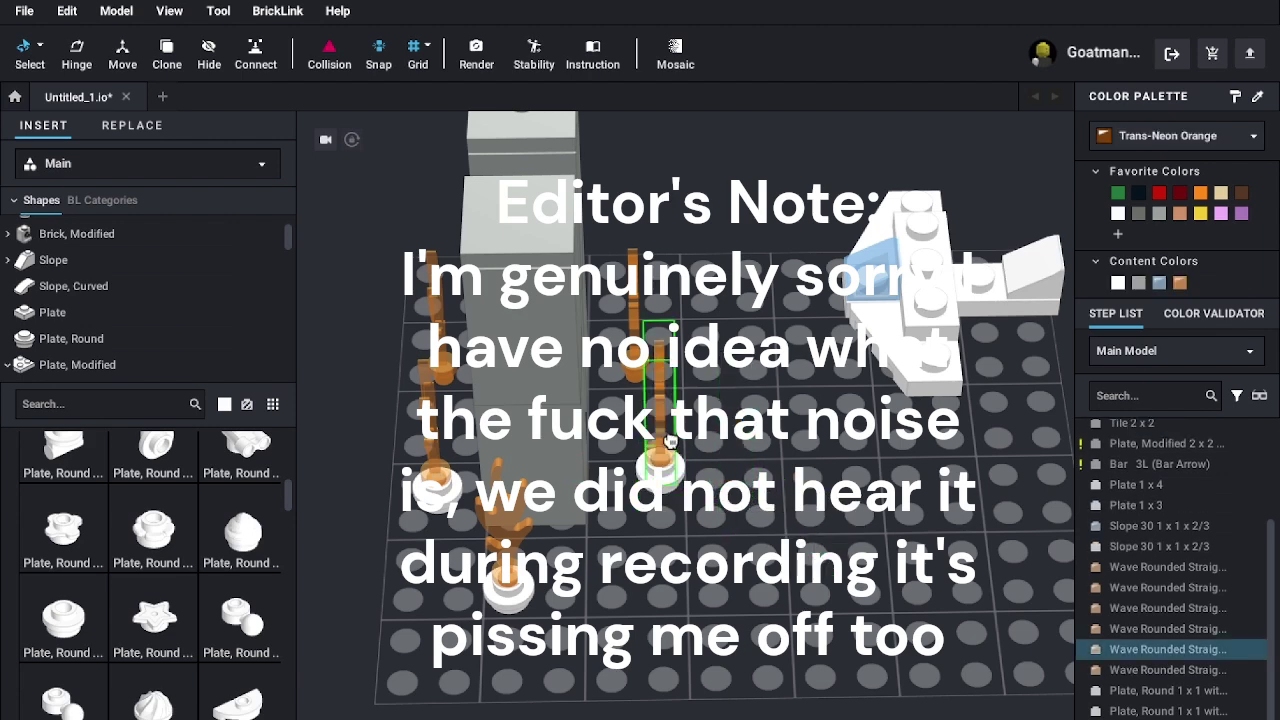
pyautogui.click(768, 428)
# - Set aside the flame on the plane-facing side of the mast tower and place a white 1 x 1 round plate on the baseplate there
pyautogui.moveTo(768, 428); pyautogui.dragTo(617, 416, button='right')
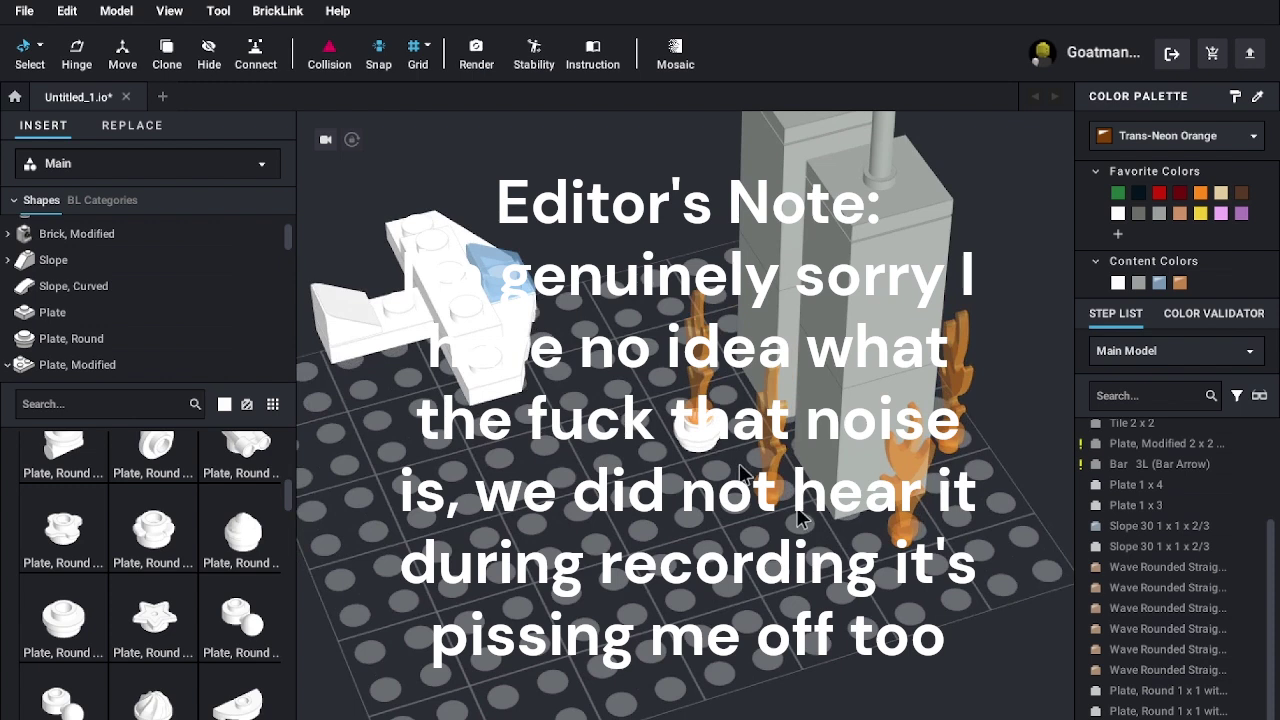
pyautogui.moveTo(781, 489); pyautogui.dragTo(640, 544)
pyautogui.click(681, 536)
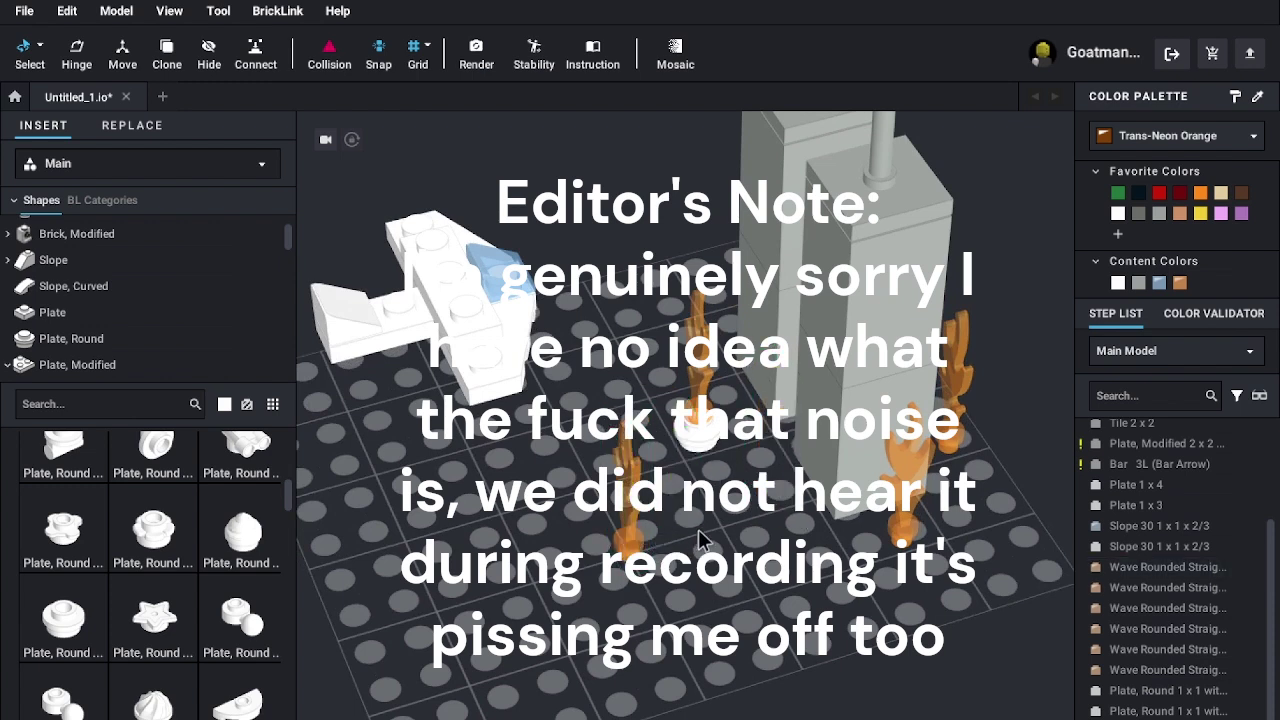
pyautogui.click(58, 625)
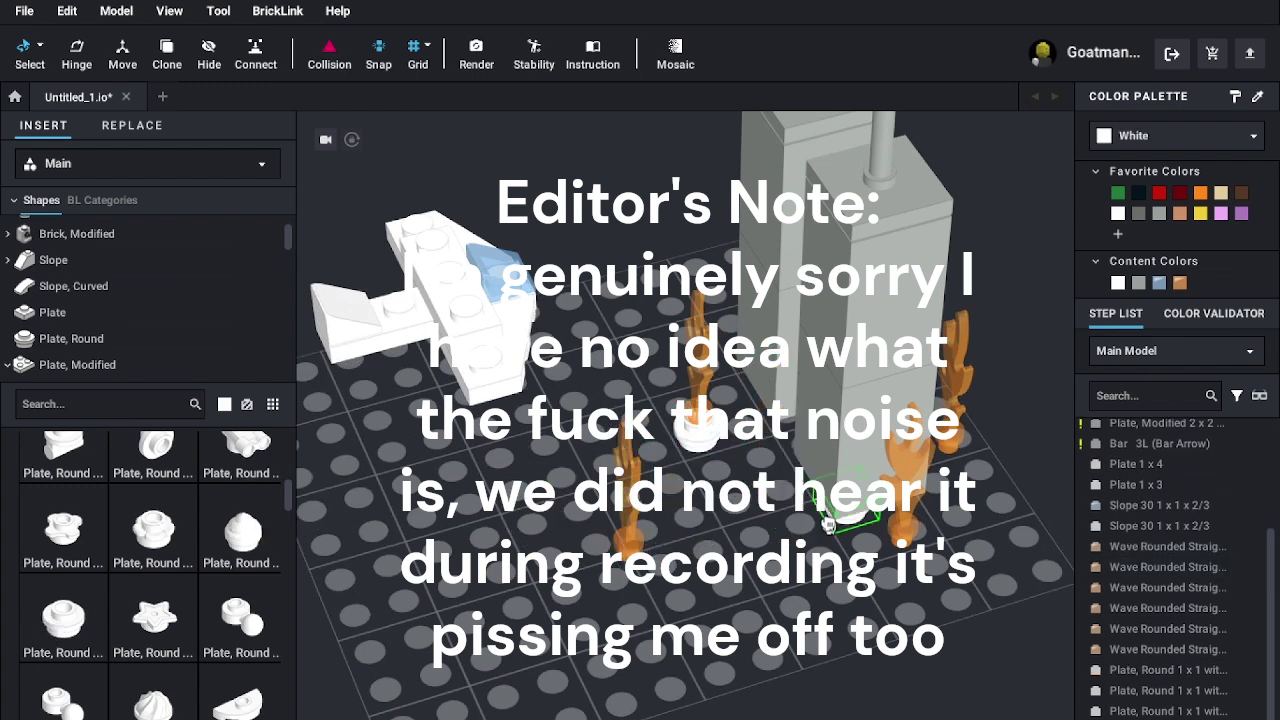
pyautogui.moveTo(770, 526); pyautogui.dragTo(805, 490, button='right')
pyautogui.click(793, 477)
pyautogui.moveTo(884, 562); pyautogui.dragTo(757, 477, button='right')
pyautogui.press('Escape')
# - Try to seat the set-aside flame on the empty round plate beside the mast tower
pyautogui.click(641, 441)
pyautogui.moveTo(634, 452); pyautogui.dragTo(675, 518)
pyautogui.moveTo(676, 520); pyautogui.dragTo(794, 546, button='right')
pyautogui.press('Escape')
# - Move the mast tower's bricks, modified plate and bar to an open area of the baseplate near the plane
pyautogui.moveTo(790, 546); pyautogui.dragTo(406, 407)
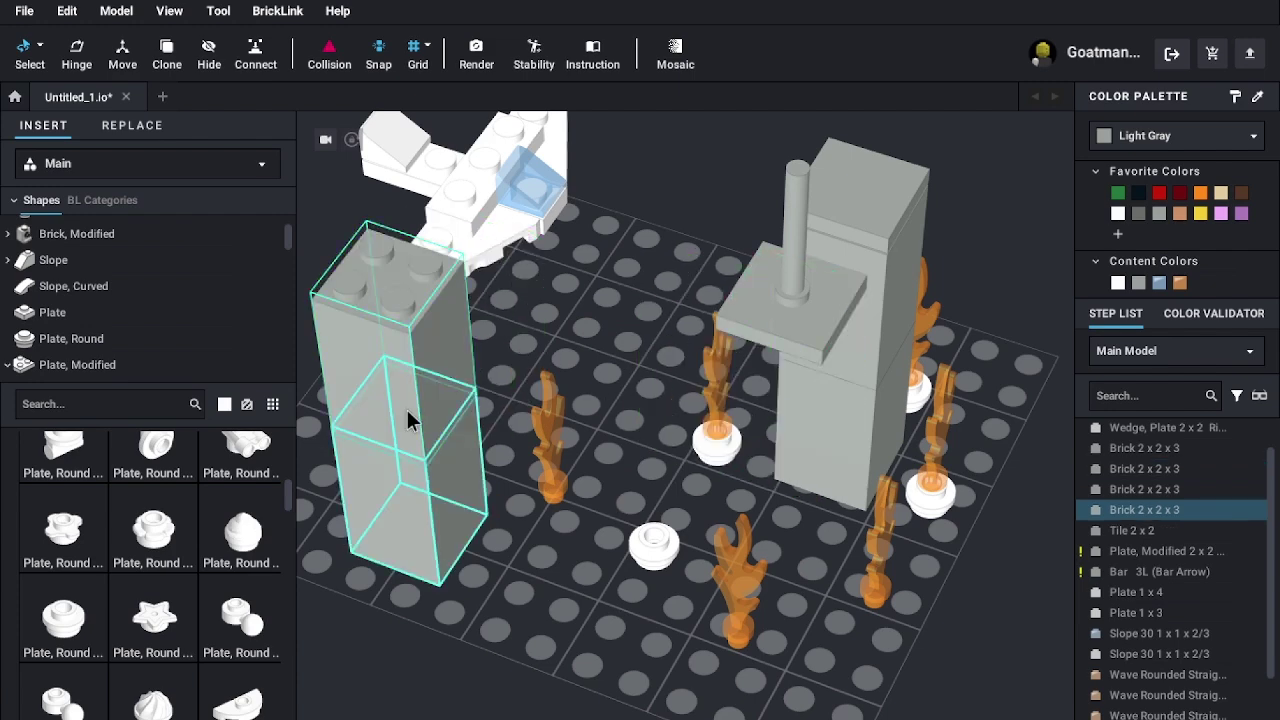
pyautogui.moveTo(803, 308); pyautogui.dragTo(392, 266)
pyautogui.moveTo(786, 230); pyautogui.dragTo(376, 200)
# - Move the other tower's two 2 x 2 x 3 bricks and 2 x 2 tile to the baseplate edge beyond the plane
pyautogui.moveTo(830, 290); pyautogui.dragTo(714, 189)
pyautogui.moveTo(712, 184); pyautogui.dragTo(714, 189, button='right')
pyautogui.moveTo(714, 189); pyautogui.dragTo(714, 206)
pyautogui.moveTo(714, 189); pyautogui.dragTo(708, 210, button='right')
pyautogui.moveTo(714, 206); pyautogui.dragTo(649, 177)
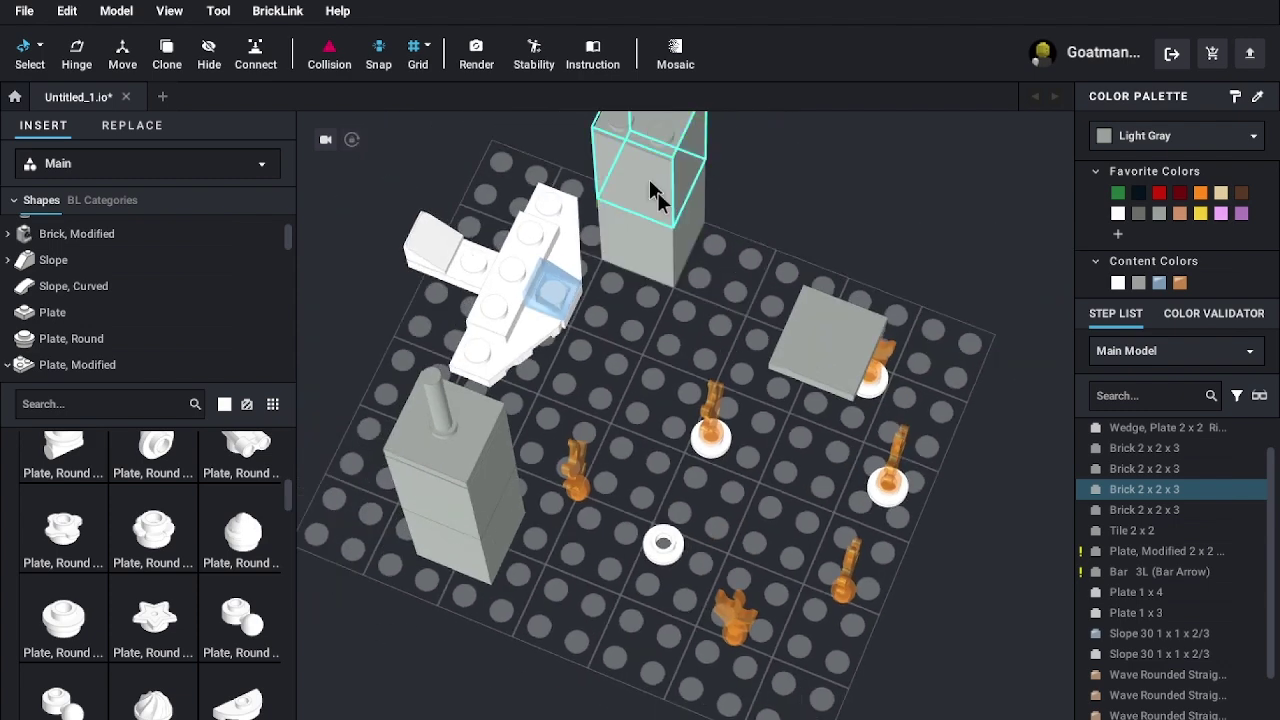
pyautogui.moveTo(777, 334); pyautogui.dragTo(640, 138)
pyautogui.scroll(-2, 645, 98)
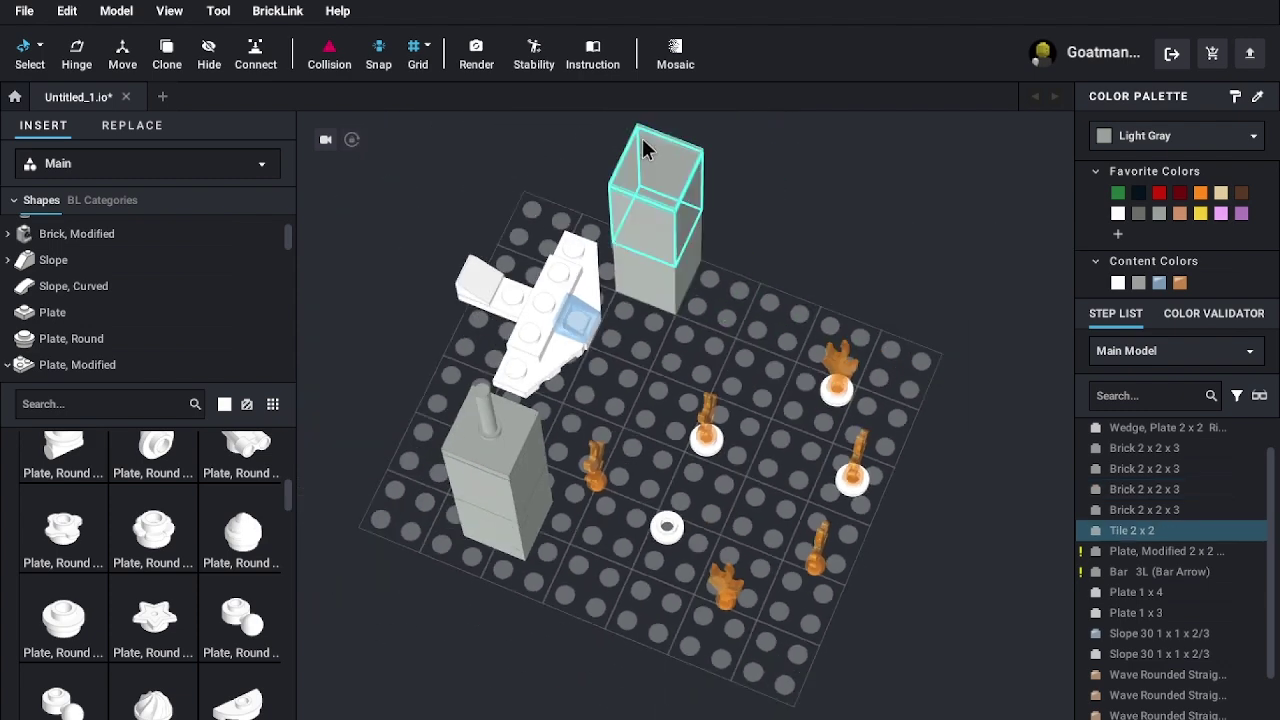
pyautogui.click(790, 340)
# - Restack the 2 x 2 x 3 bricks as two towers between the flames, setting the modified plate aside on the baseplate
pyautogui.moveTo(568, 511); pyautogui.dragTo(798, 457)
pyautogui.moveTo(550, 487); pyautogui.dragTo(816, 391)
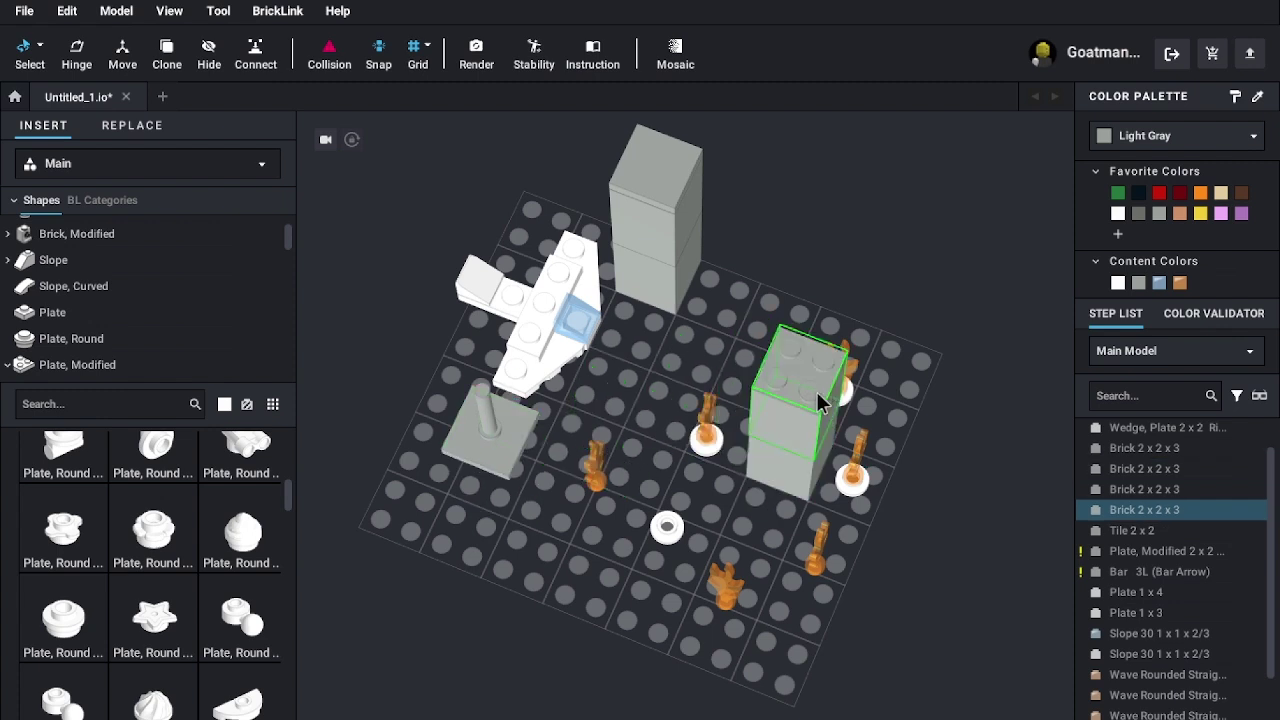
pyautogui.moveTo(507, 445); pyautogui.dragTo(478, 500)
pyautogui.moveTo(668, 255); pyautogui.dragTo(760, 540)
pyautogui.moveTo(670, 288); pyautogui.dragTo(778, 515)
# - Cap one rebuilt tower with the 2 x 2 tile and the other with the modified plate and its bar mast
pyautogui.moveTo(640, 160); pyautogui.dragTo(778, 345)
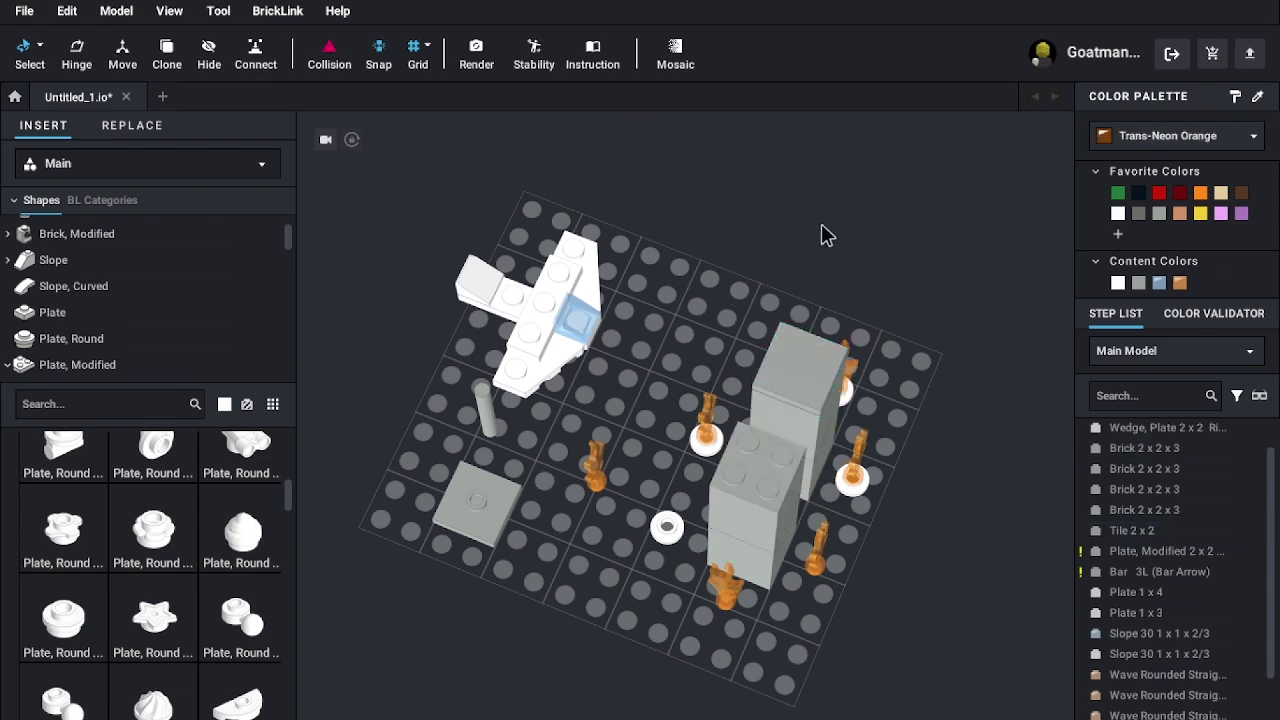
pyautogui.moveTo(464, 491); pyautogui.dragTo(763, 464)
pyautogui.moveTo(482, 420); pyautogui.dragTo(757, 451)
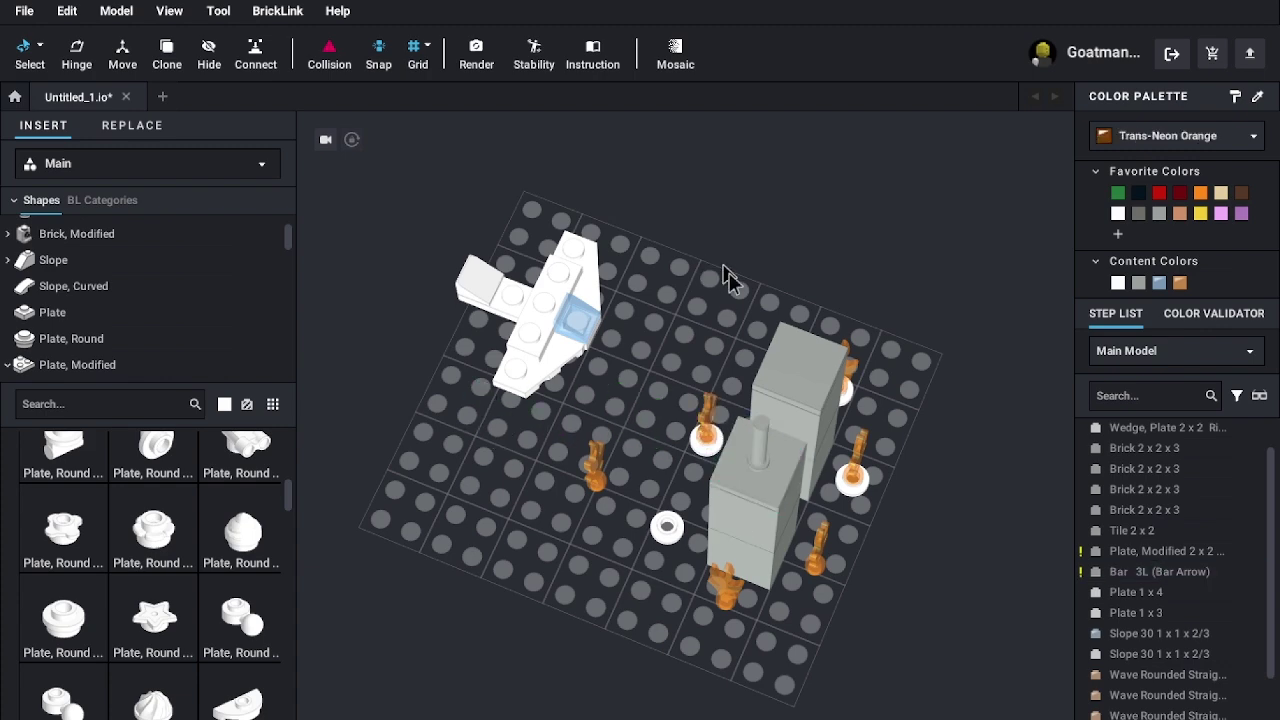
# - Seat the set-aside flame on the empty white round plate at the plane-facing side of the mast tower
pyautogui.moveTo(806, 347); pyautogui.dragTo(780, 332, button='right')
pyautogui.moveTo(941, 350); pyautogui.dragTo(728, 368, button='right')
pyautogui.scroll(4, 728, 376)
pyautogui.moveTo(762, 539); pyautogui.dragTo(845, 460)
pyautogui.click(959, 535)
pyautogui.hotkey('ctrl', 'z')
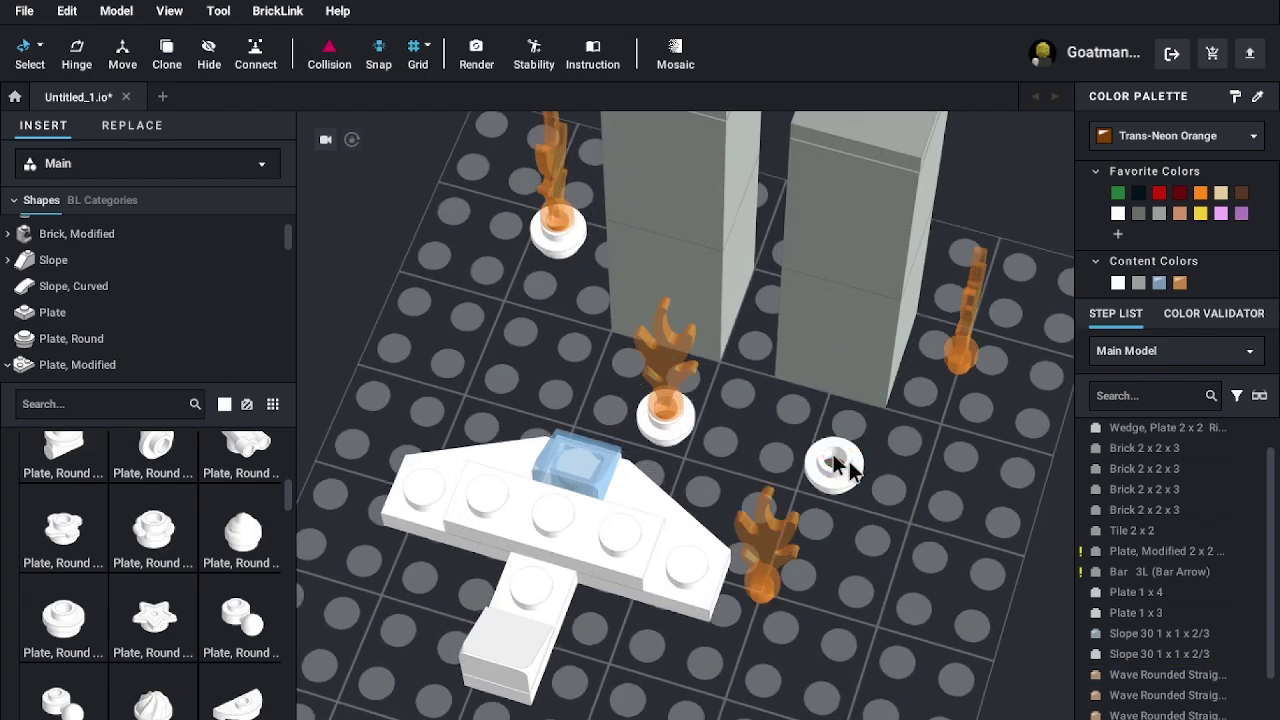
pyautogui.moveTo(775, 533); pyautogui.dragTo(840, 427)
pyautogui.click(940, 583)
# - Set aside the flame at the outer end of the mast tower and place a white 1 x 1 round plate near that end
pyautogui.moveTo(940, 583); pyautogui.dragTo(857, 543, button='right')
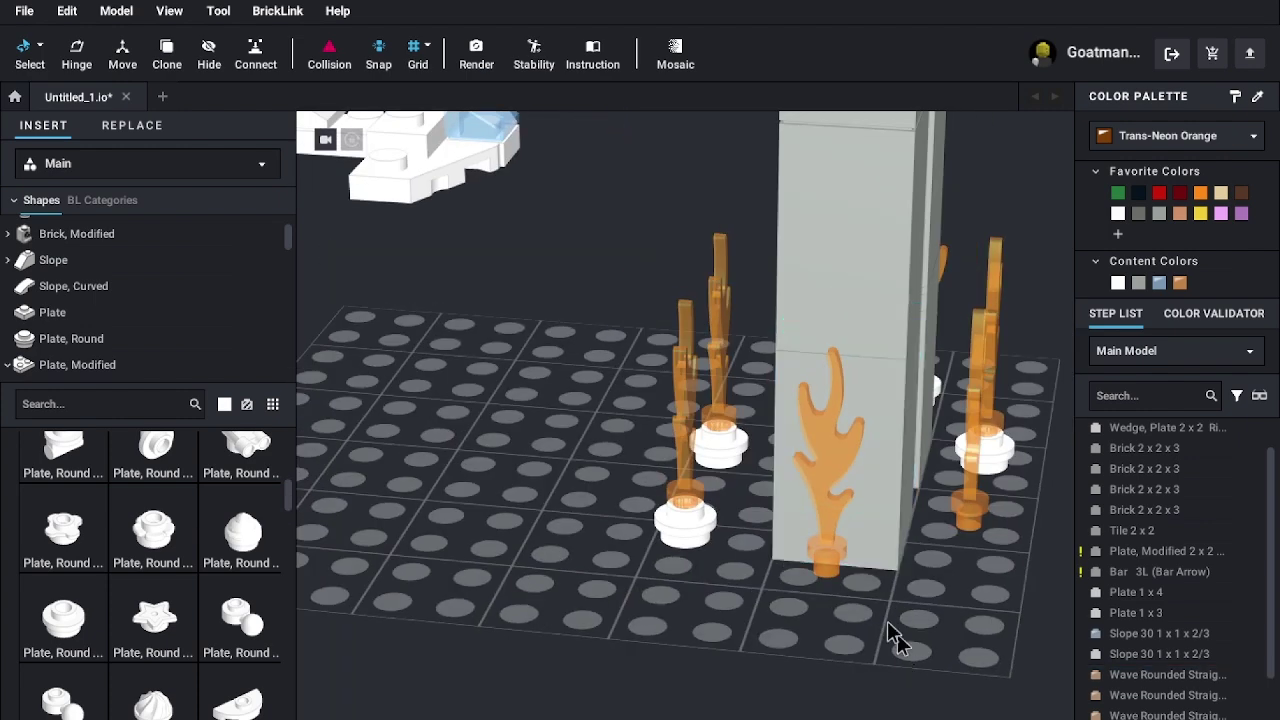
pyautogui.click(834, 522)
pyautogui.moveTo(800, 476); pyautogui.dragTo(563, 477)
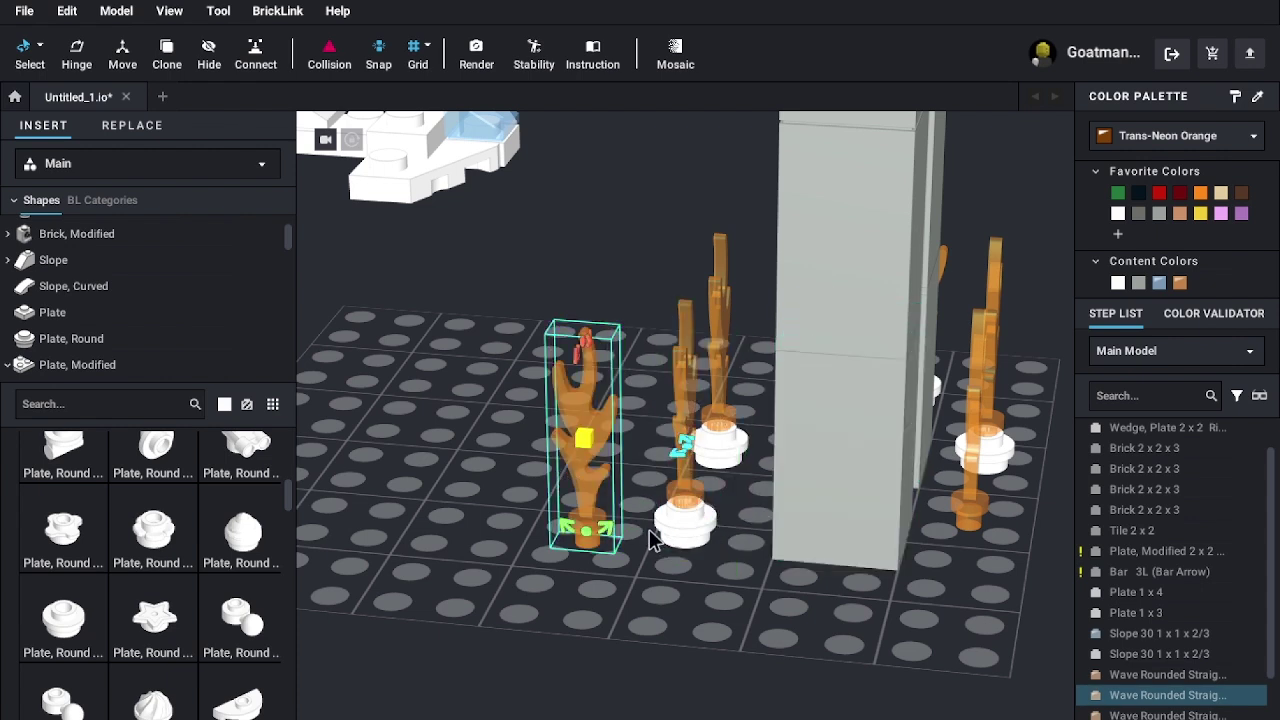
pyautogui.click(46, 602)
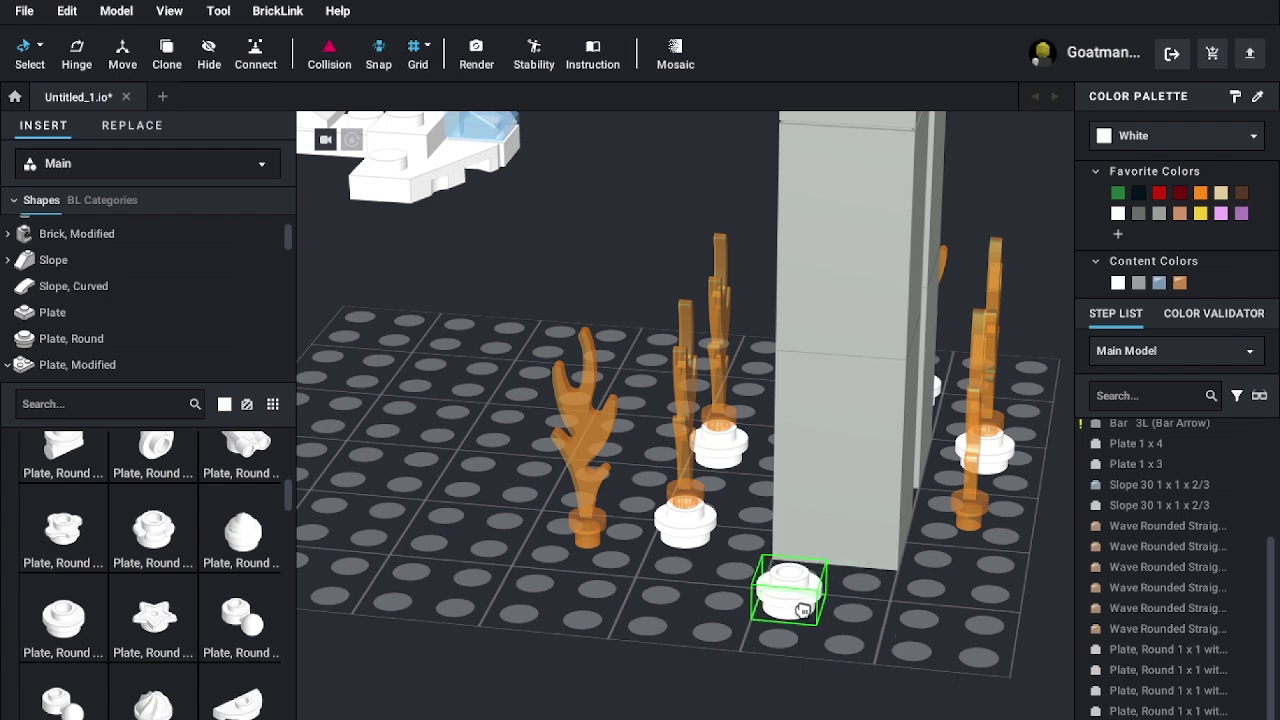
pyautogui.click(795, 618)
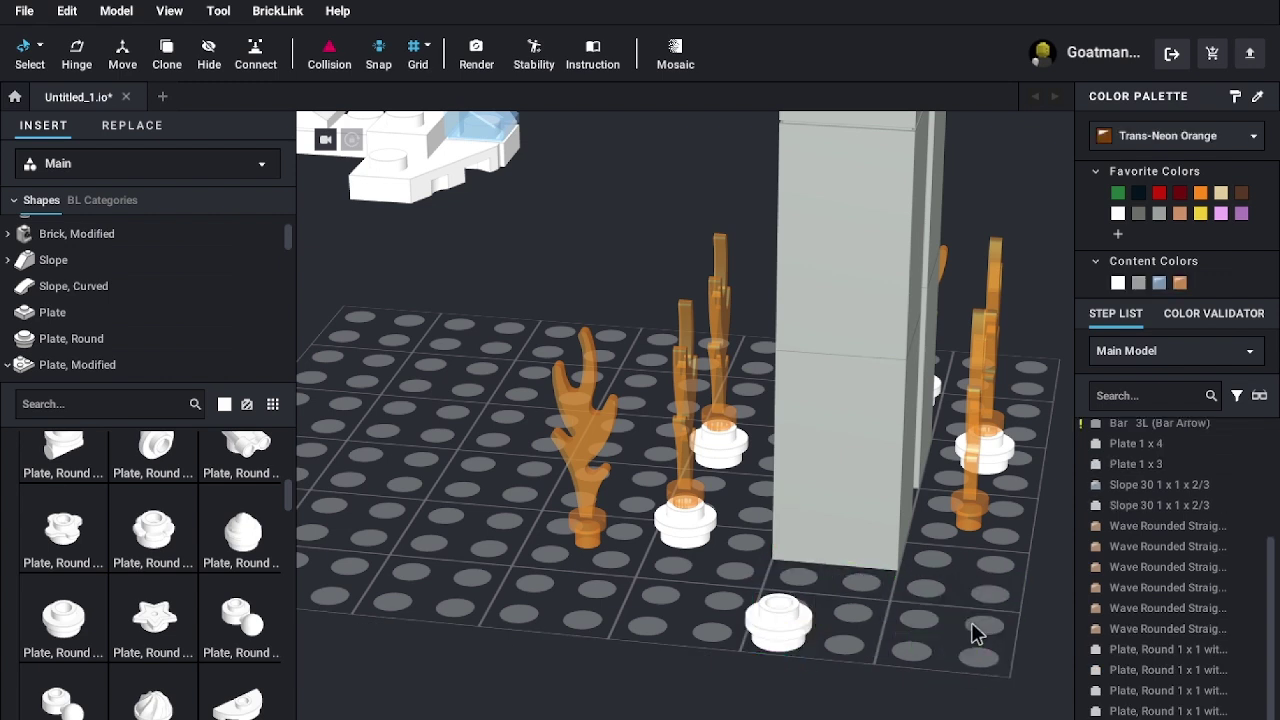
# - Move the set-aside flame onto the white round plate at the outer end of the mast tower
pyautogui.moveTo(589, 433); pyautogui.dragTo(783, 474)
pyautogui.moveTo(783, 474)
pyautogui.mouseDown(button='right')
pyautogui.moveTo(783, 516)
pyautogui.moveTo(797, 464)
pyautogui.mouseUp(button='right')
pyautogui.moveTo(797, 464); pyautogui.dragTo(888, 480)
pyautogui.moveTo(888, 480); pyautogui.dragTo(880, 620, button='right')
pyautogui.click(879, 620)
pyautogui.click(930, 632)
# - Add a white 1 x 1 round plate beneath the flame on the side of the mast tower facing away from the plane
pyautogui.scroll(-5, 931, 632)
pyautogui.moveTo(931, 632); pyautogui.dragTo(870, 600, button='right')
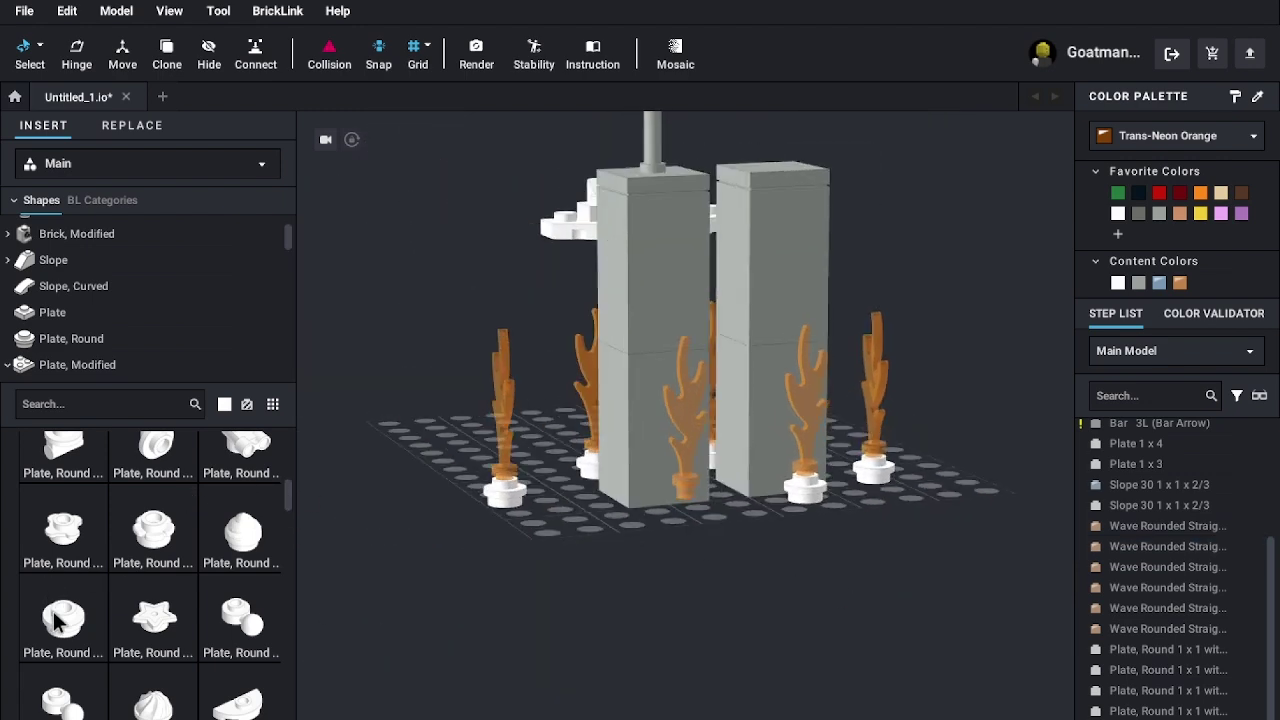
pyautogui.moveTo(57, 622); pyautogui.dragTo(729, 609)
pyautogui.moveTo(729, 609); pyautogui.dragTo(681, 674, button='right')
pyautogui.moveTo(788, 696); pyautogui.dragTo(860, 598, button='right')
pyautogui.press('Escape')
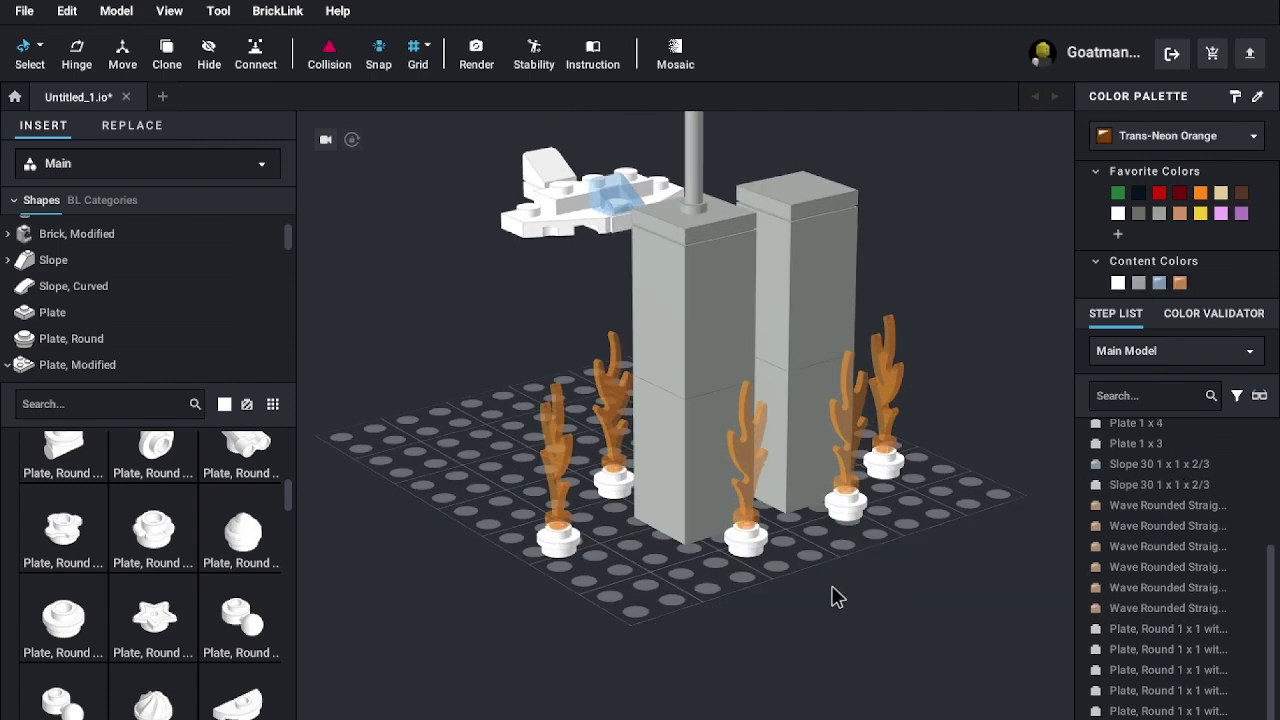
# - Pull the round plate out from under the mast tower's flame facing away from the plane and set that flame aside
pyautogui.moveTo(748, 543); pyautogui.dragTo(670, 589)
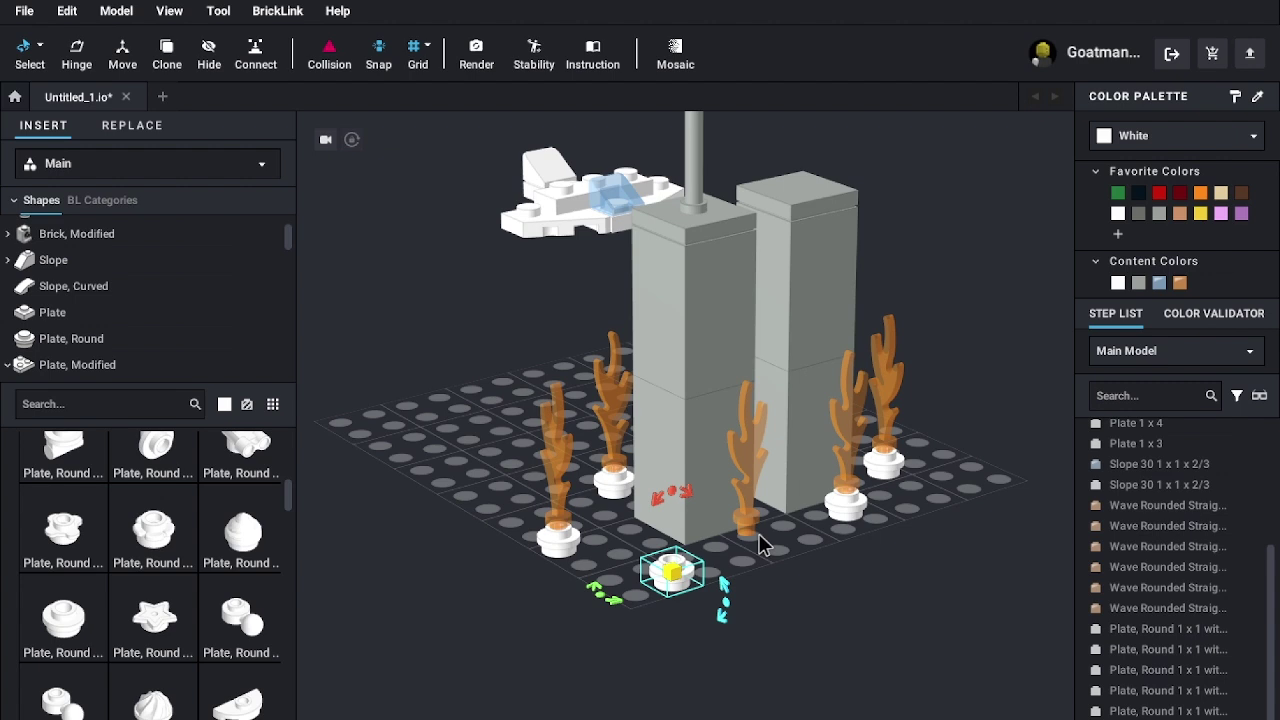
pyautogui.click(757, 487)
pyautogui.moveTo(757, 487); pyautogui.dragTo(460, 485)
pyautogui.click(497, 588)
# - Reposition the loose round plate on a stud in front of the mast tower and seat the set-aside flame on it
pyautogui.moveTo(728, 613); pyautogui.dragTo(708, 638, button='right')
pyautogui.moveTo(621, 677); pyautogui.dragTo(716, 648)
pyautogui.click(700, 645)
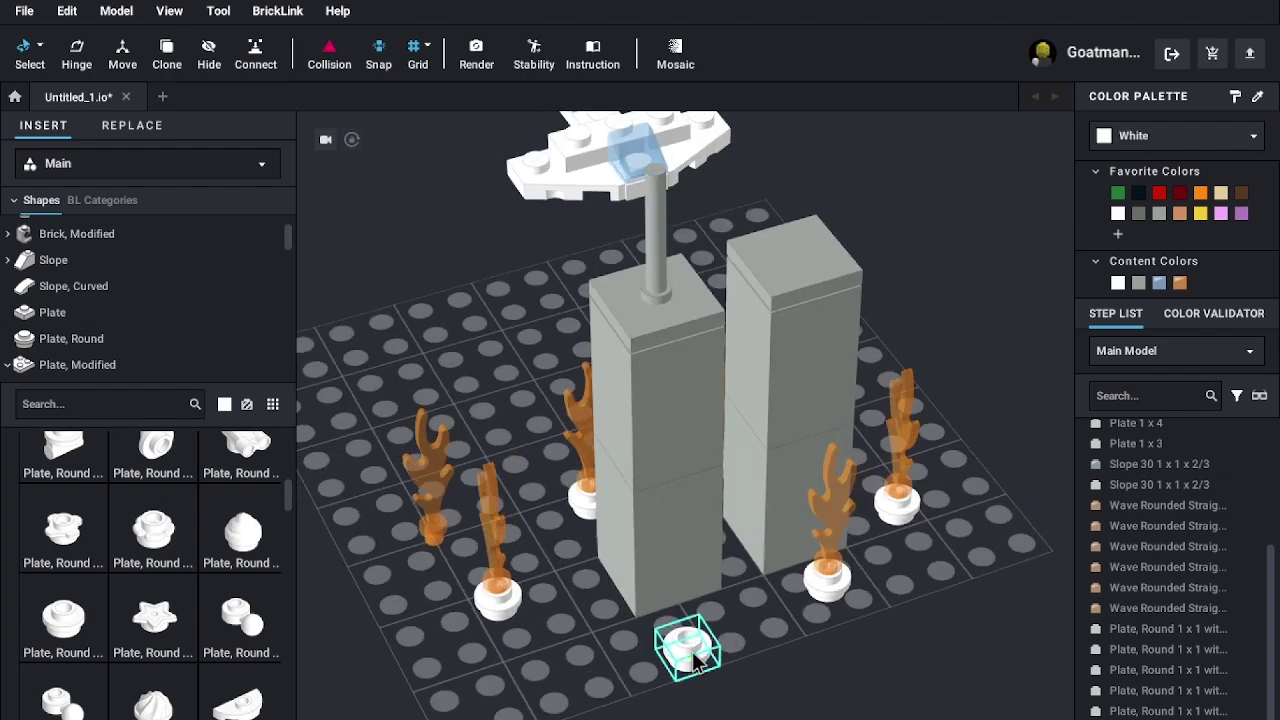
pyautogui.moveTo(556, 576); pyautogui.dragTo(703, 612)
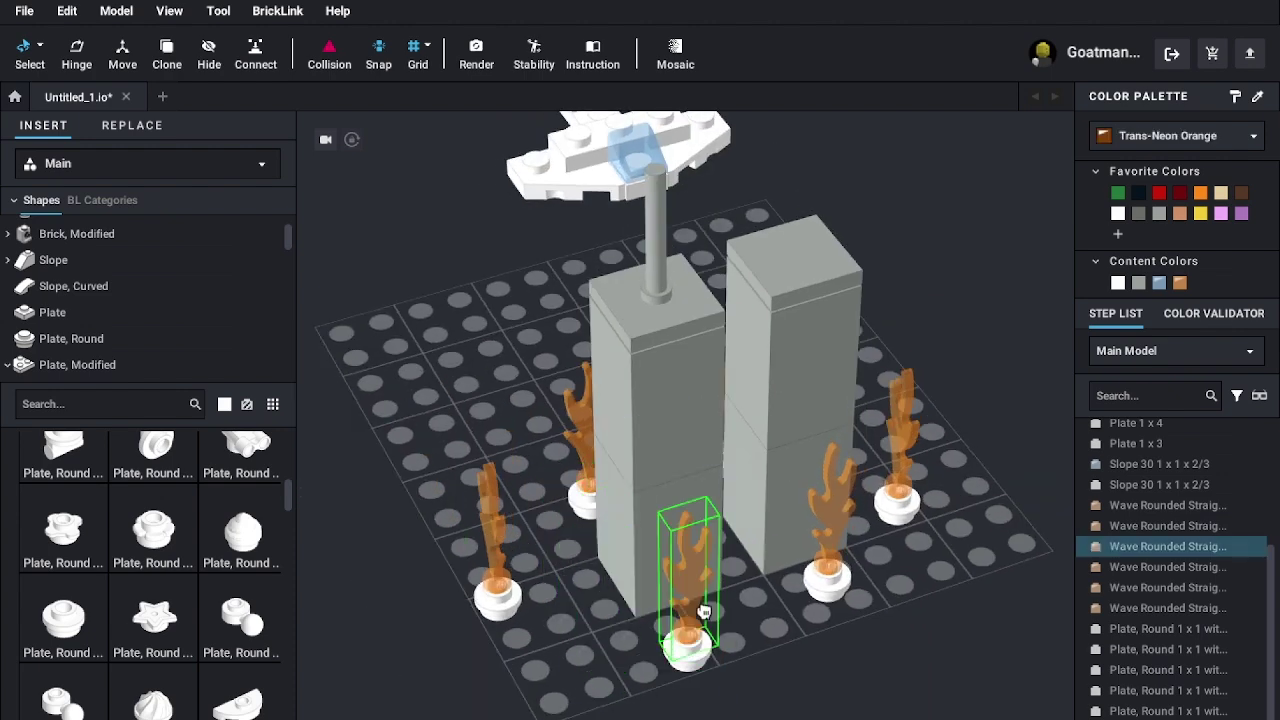
pyautogui.click(880, 700)
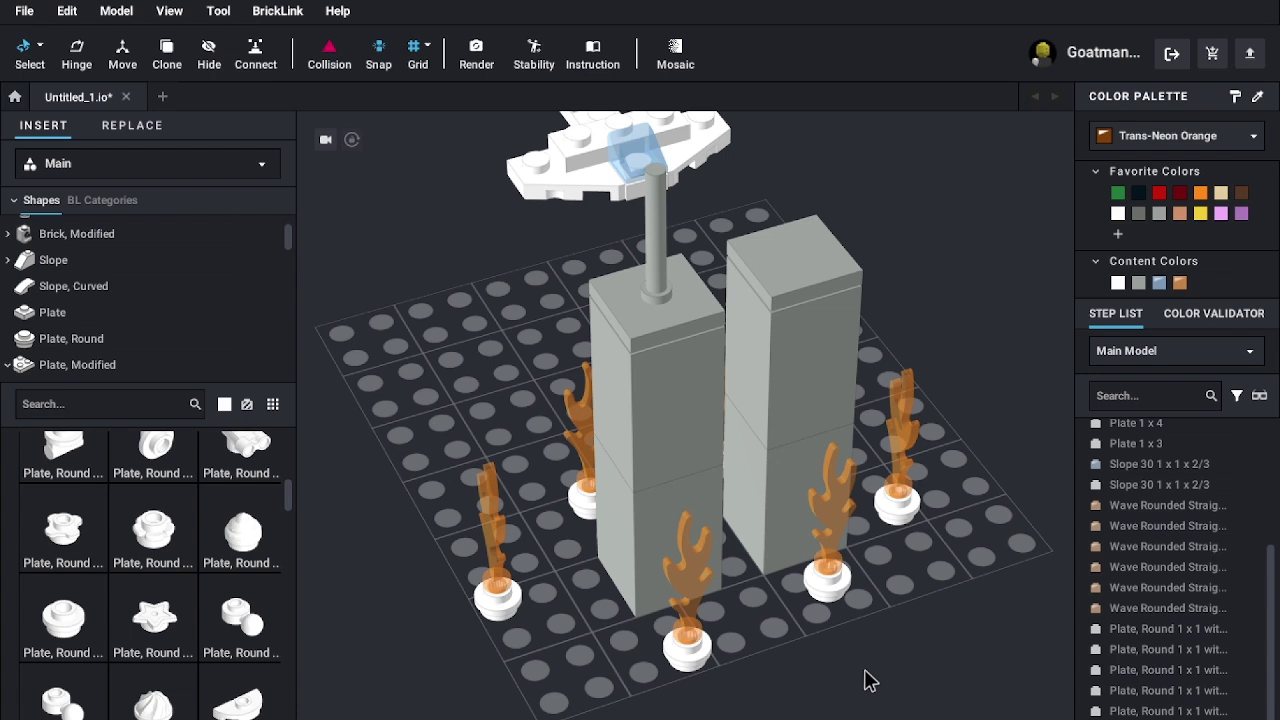
# - Paint all the white round plates under the flames Trans-Neon Orange
pyautogui.scroll(-2, 870, 668)
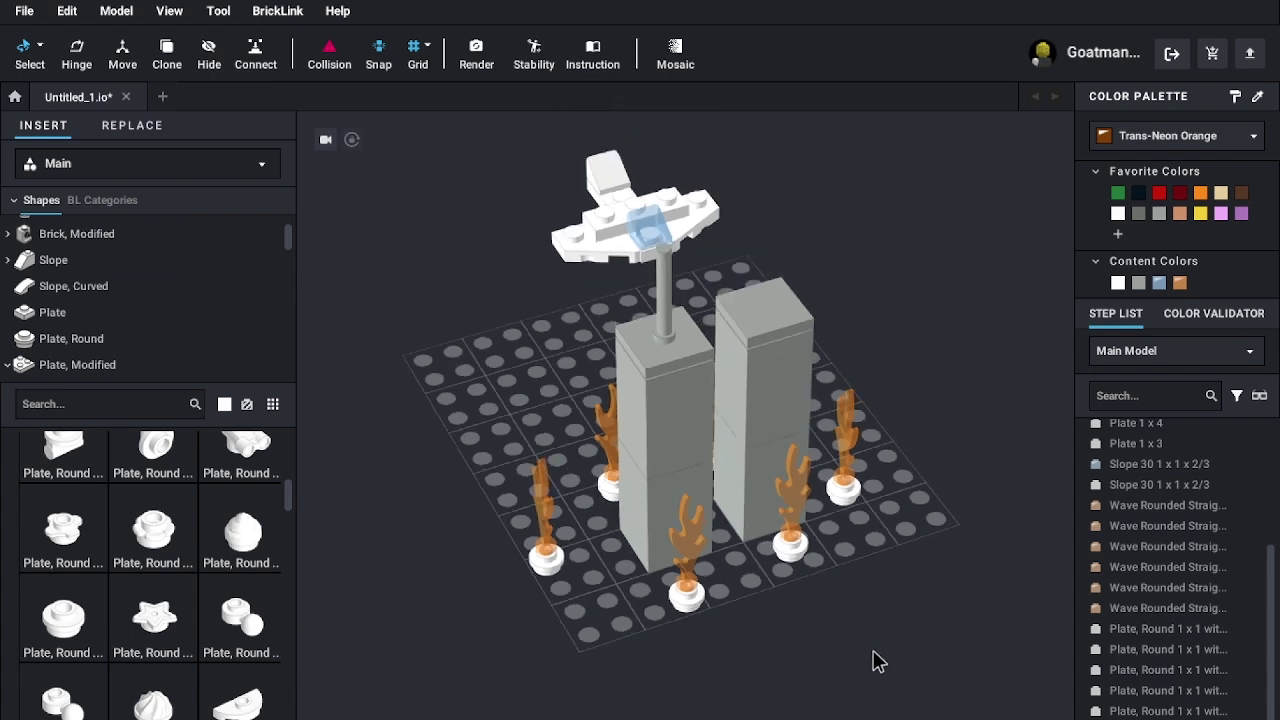
pyautogui.moveTo(535, 566); pyautogui.dragTo(587, 530)
pyautogui.moveTo(863, 645); pyautogui.dragTo(648, 615, button='right')
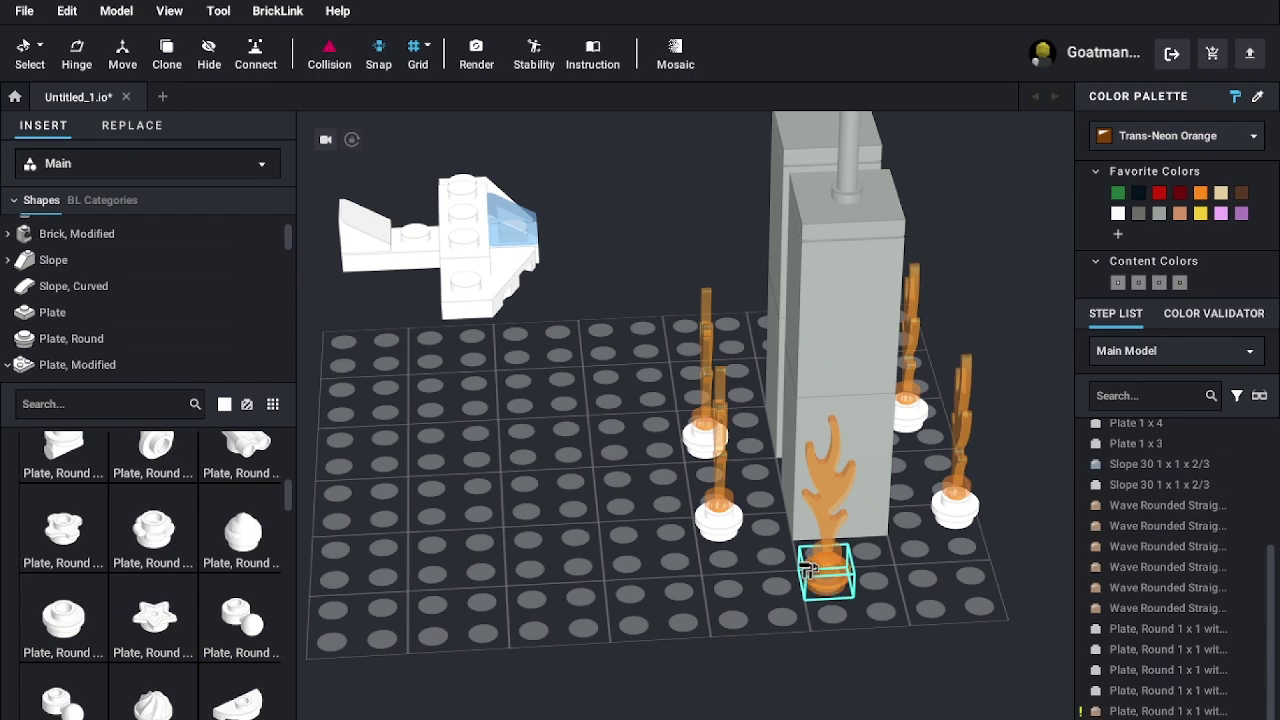
pyautogui.click(693, 441)
pyautogui.moveTo(975, 518); pyautogui.dragTo(880, 615, button='right')
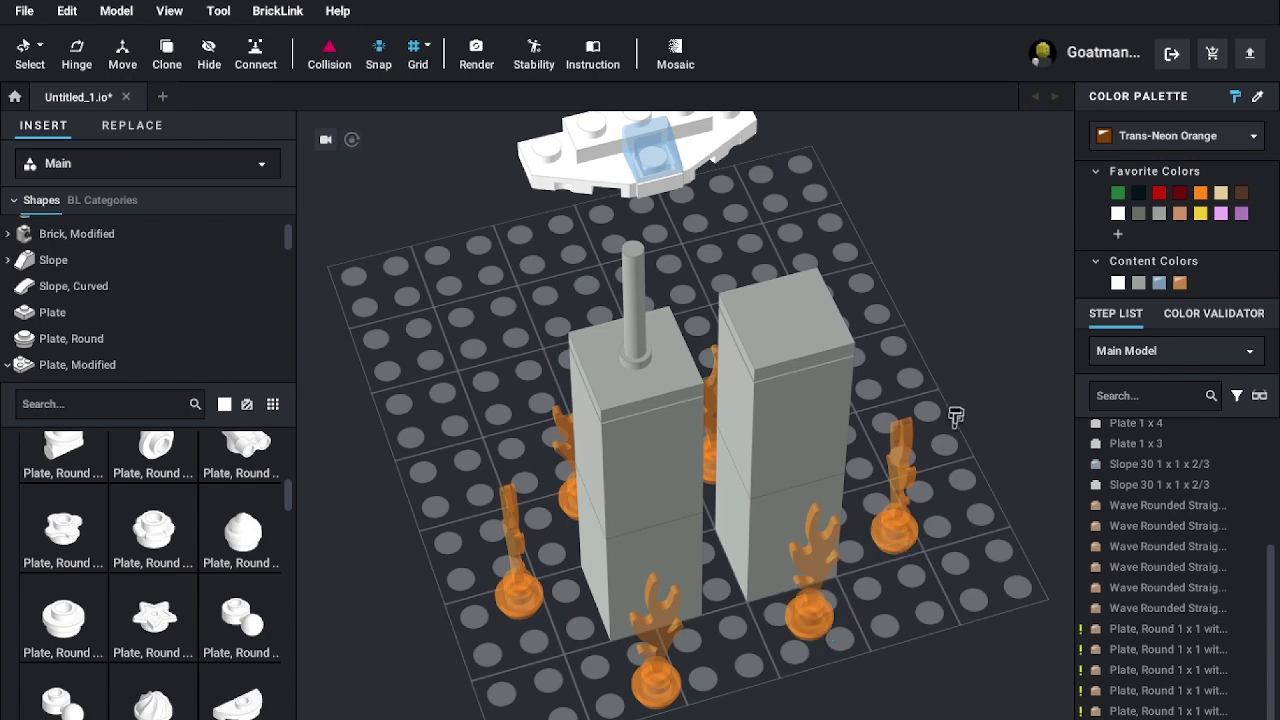
pyautogui.rightClick(955, 398)
pyautogui.moveTo(928, 315); pyautogui.dragTo(711, 260, button='right')
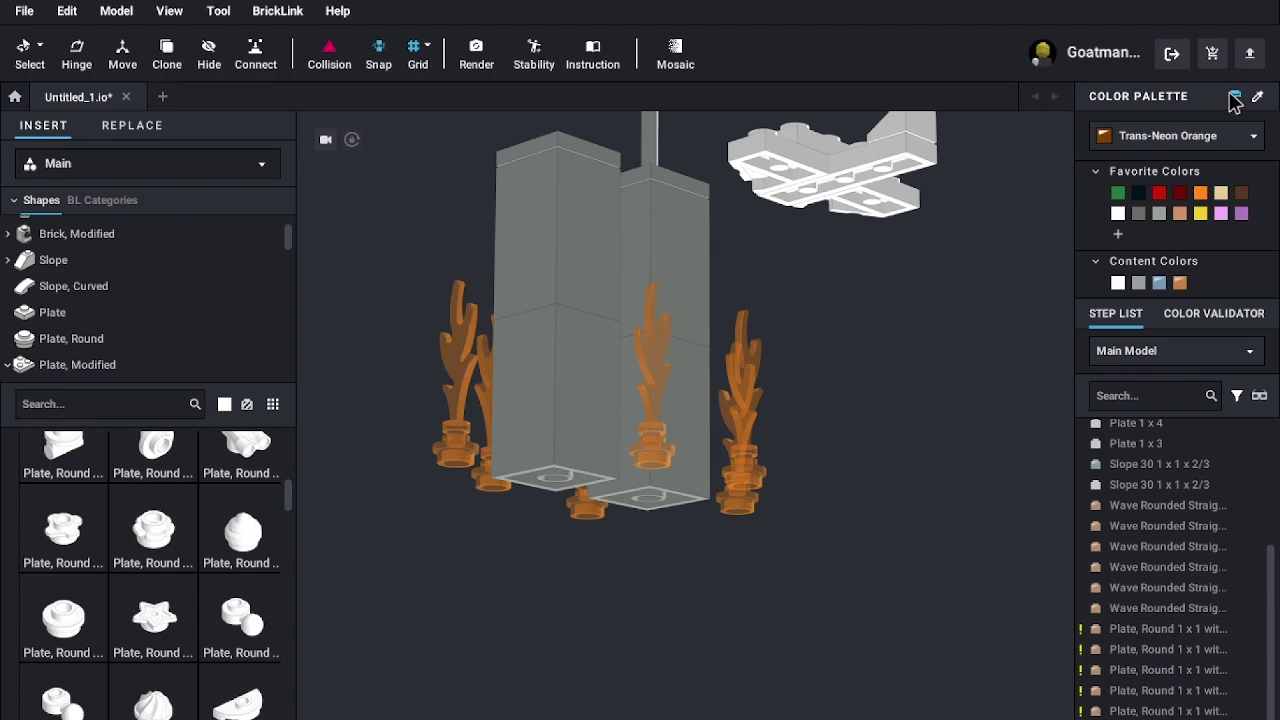
# - Find the plain hips-and-legs part in the Minifigure, Legs shape category
pyautogui.moveTo(1027, 302); pyautogui.dragTo(823, 363, button='right')
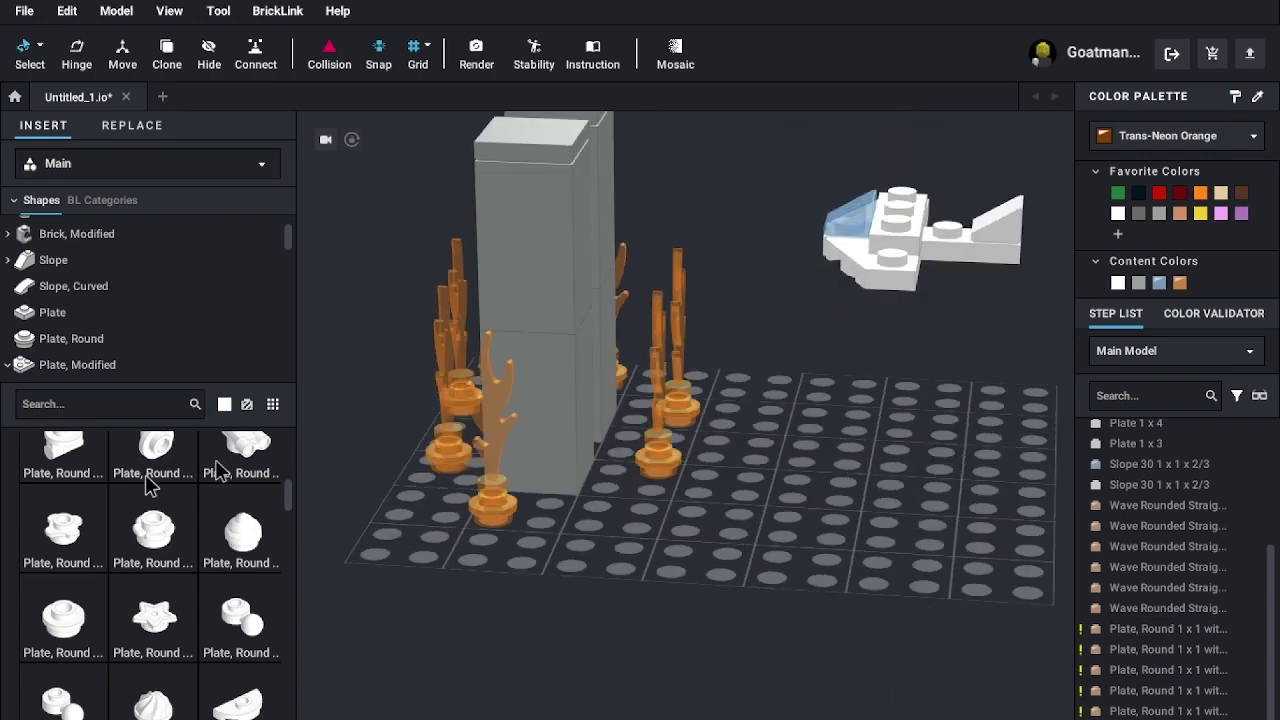
pyautogui.scroll(-10, 90, 320)
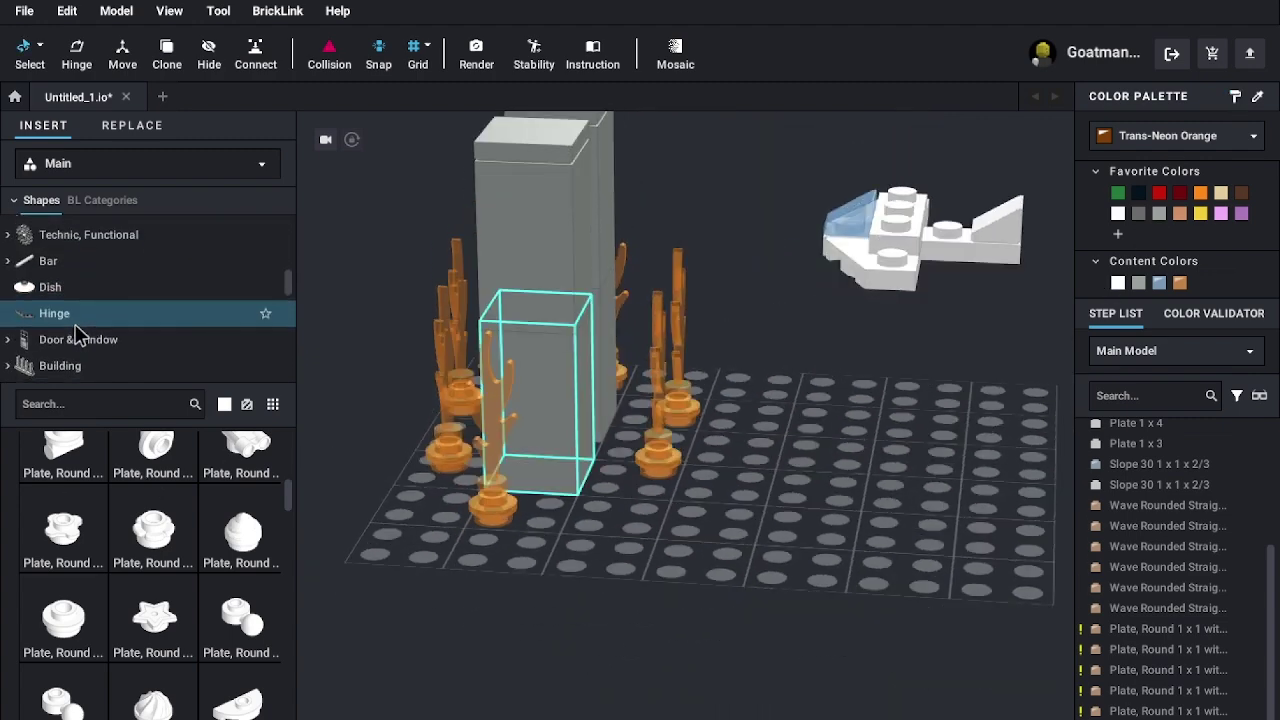
pyautogui.scroll(-10, 85, 335)
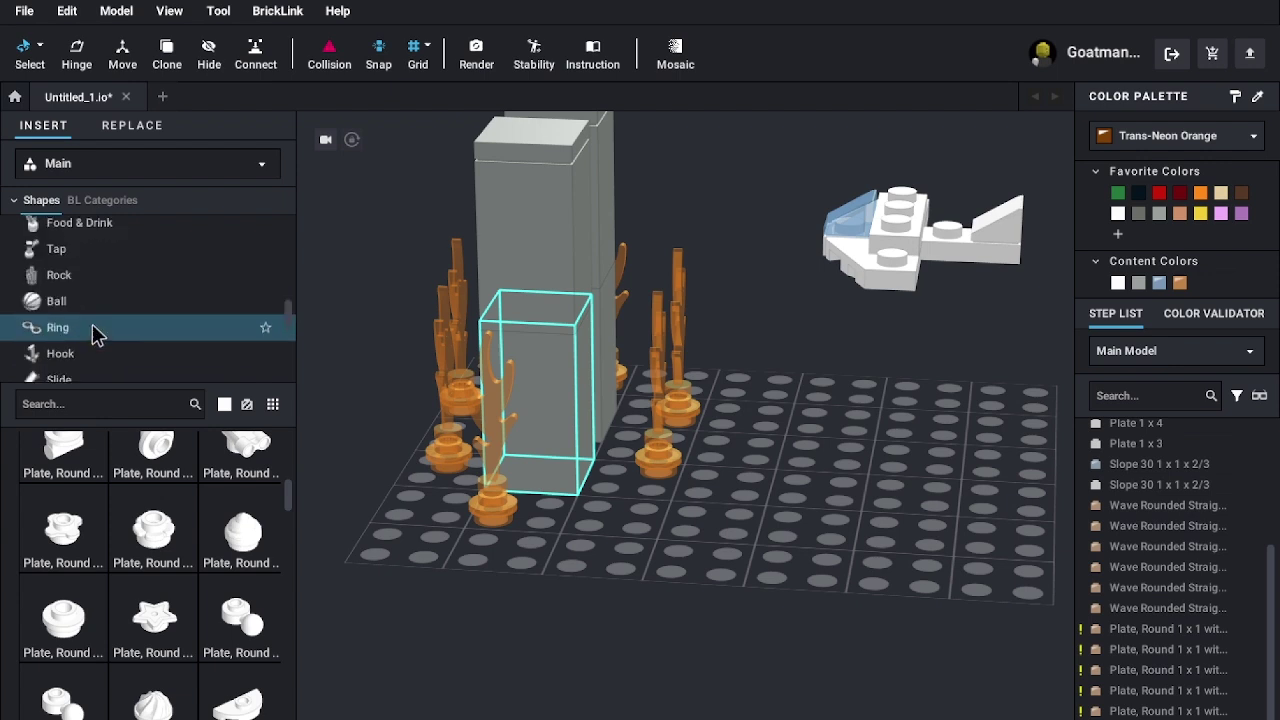
pyautogui.scroll(-8, 95, 335)
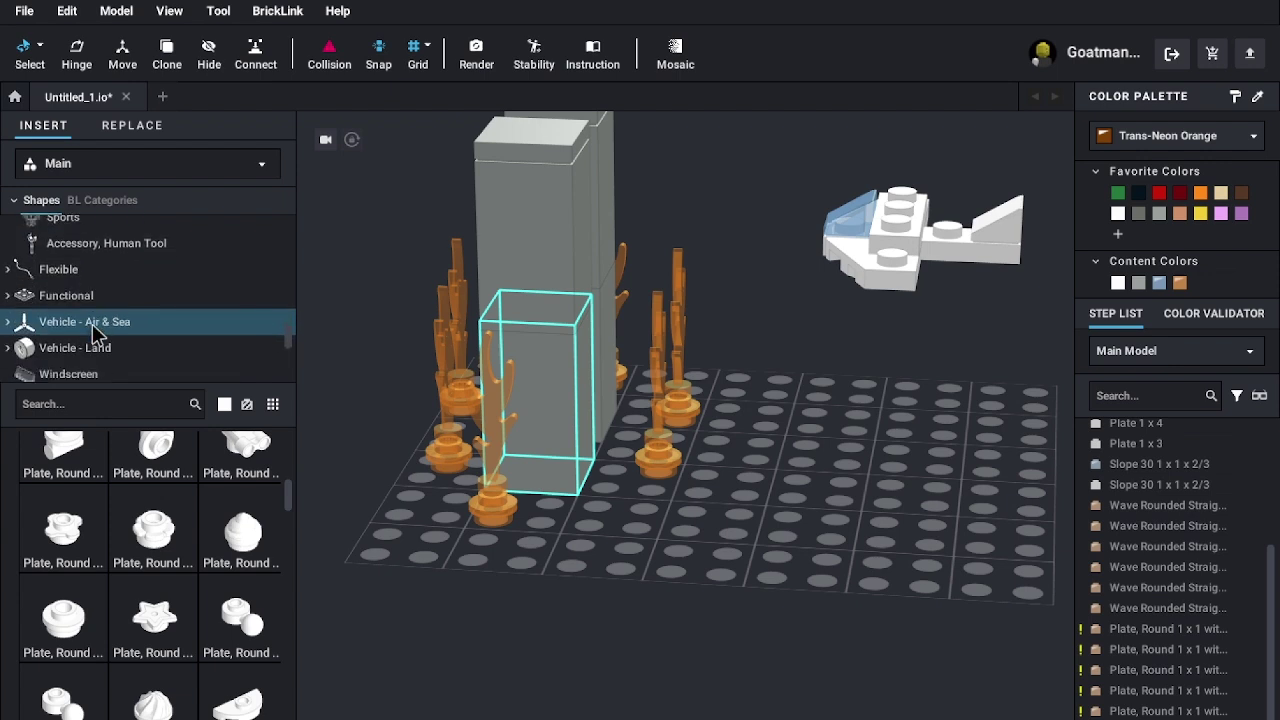
pyautogui.scroll(-1, 97, 336)
pyautogui.click(108, 318)
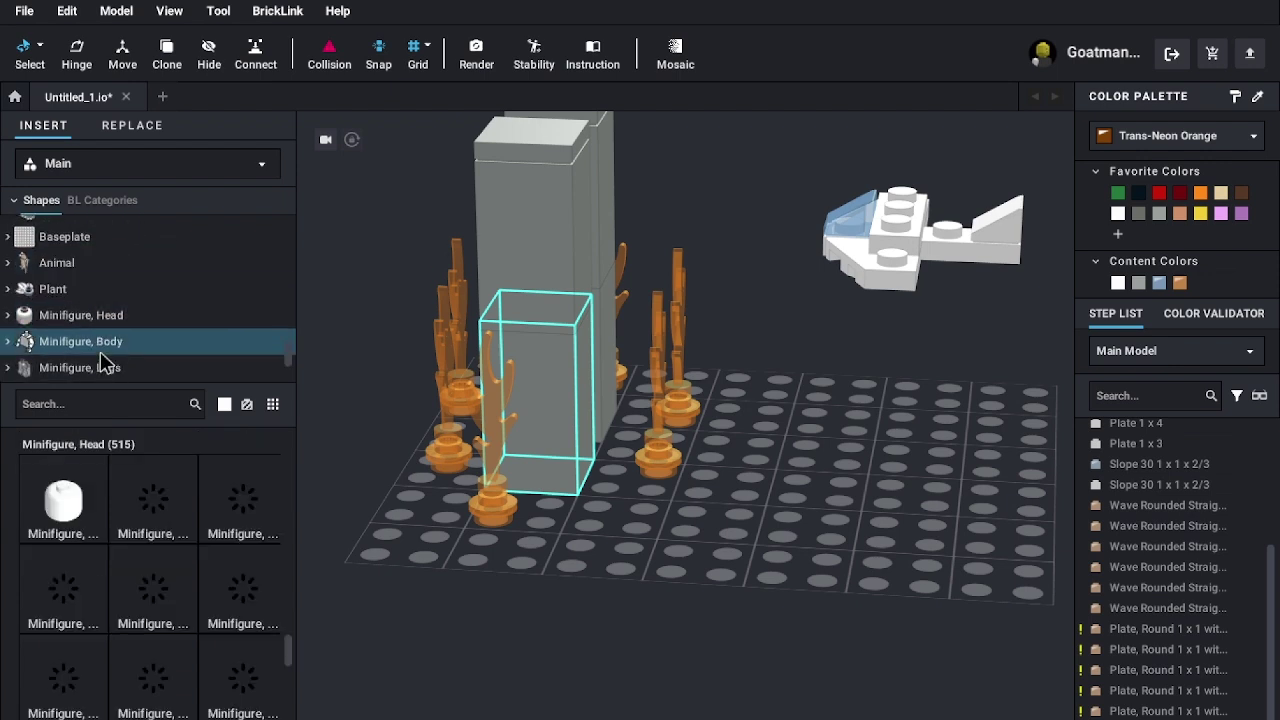
pyautogui.click(115, 367)
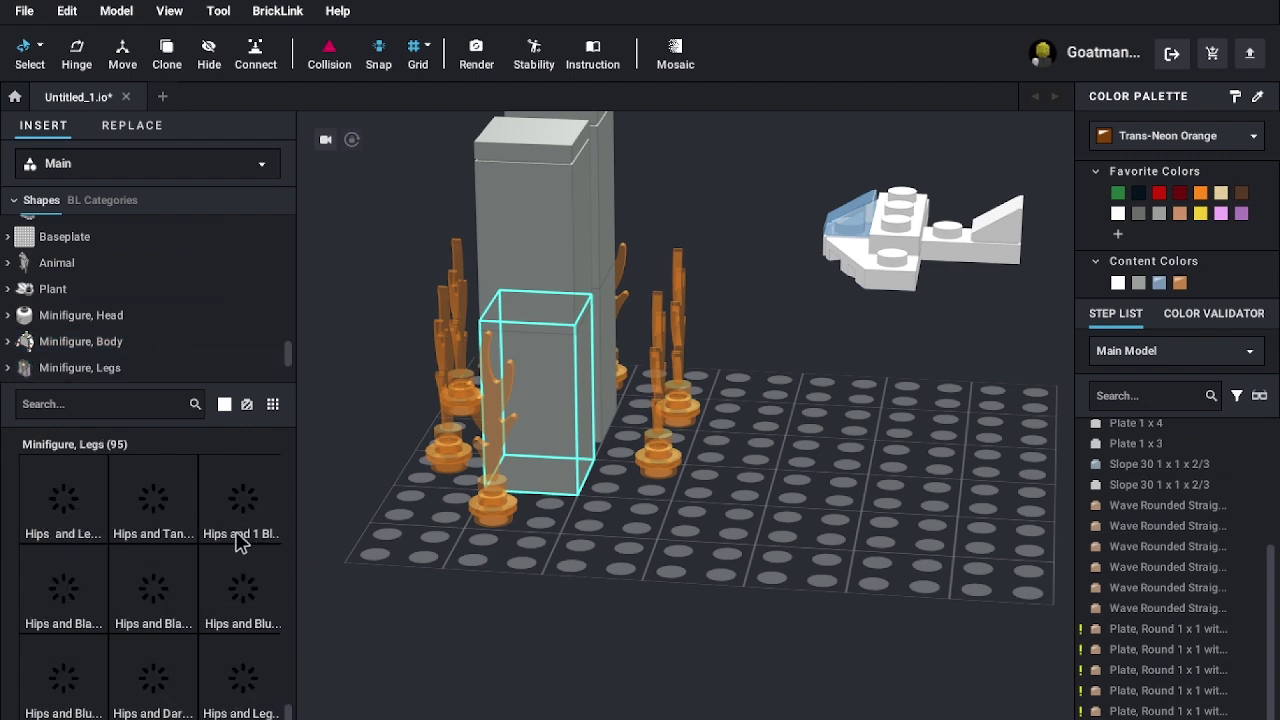
pyautogui.scroll(-1, 60, 480)
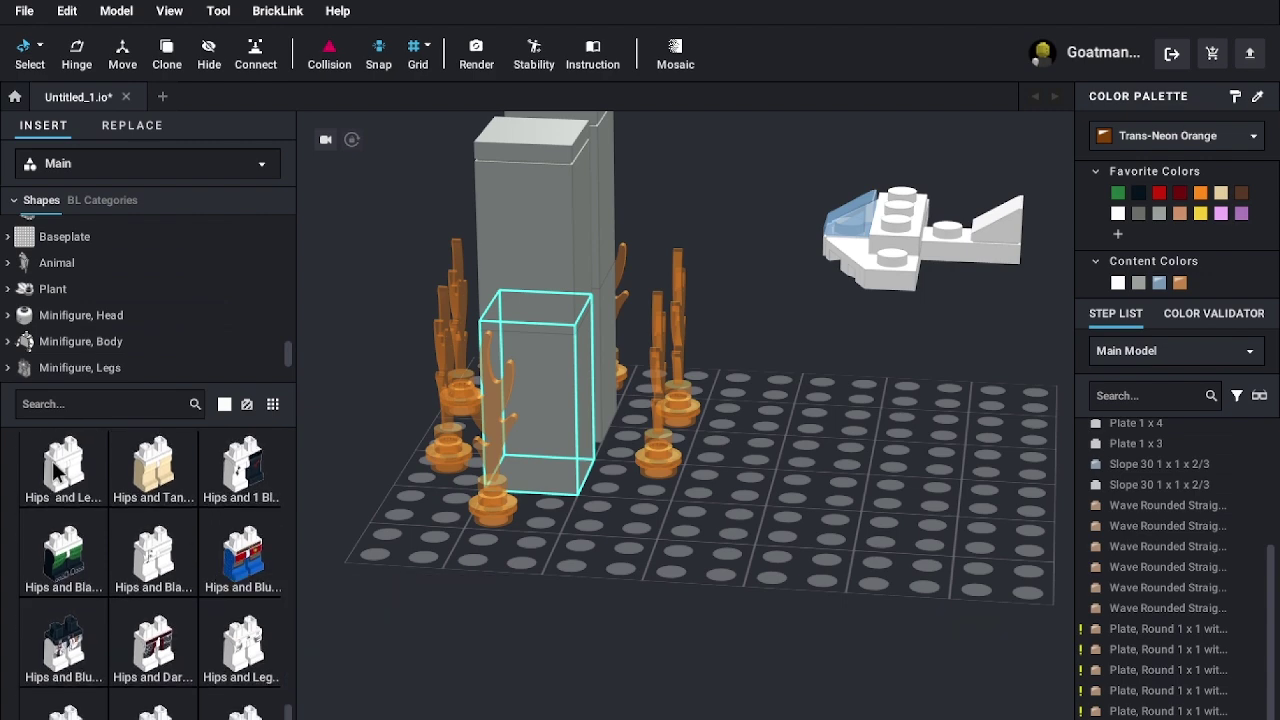
pyautogui.moveTo(120, 475); pyautogui.dragTo(777, 486)
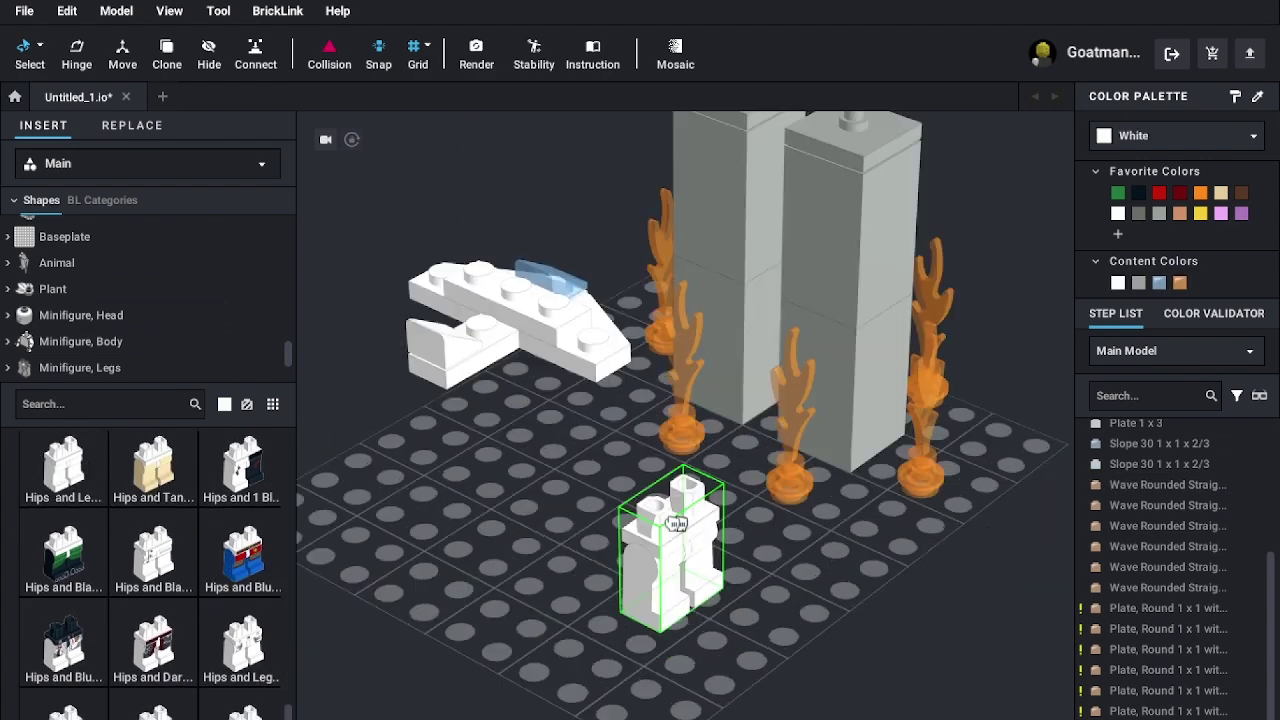
pyautogui.moveTo(676, 523); pyautogui.dragTo(640, 532, button='right')
pyautogui.moveTo(640, 532); pyautogui.dragTo(622, 590)
pyautogui.press('Escape')
pyautogui.moveTo(638, 576); pyautogui.dragTo(693, 555, button='right')
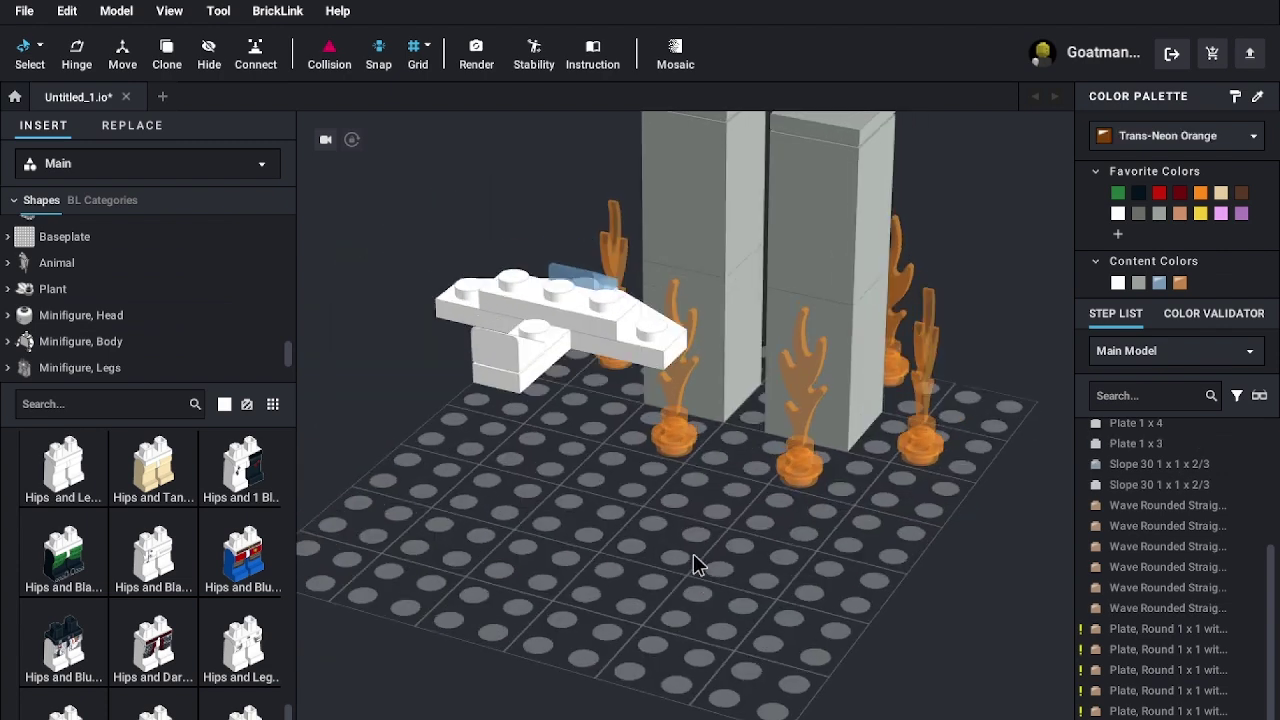
# - Place a plain white minifigure hips-and-legs part on the grid in front of the mast tower
pyautogui.moveTo(243, 510); pyautogui.dragTo(874, 506)
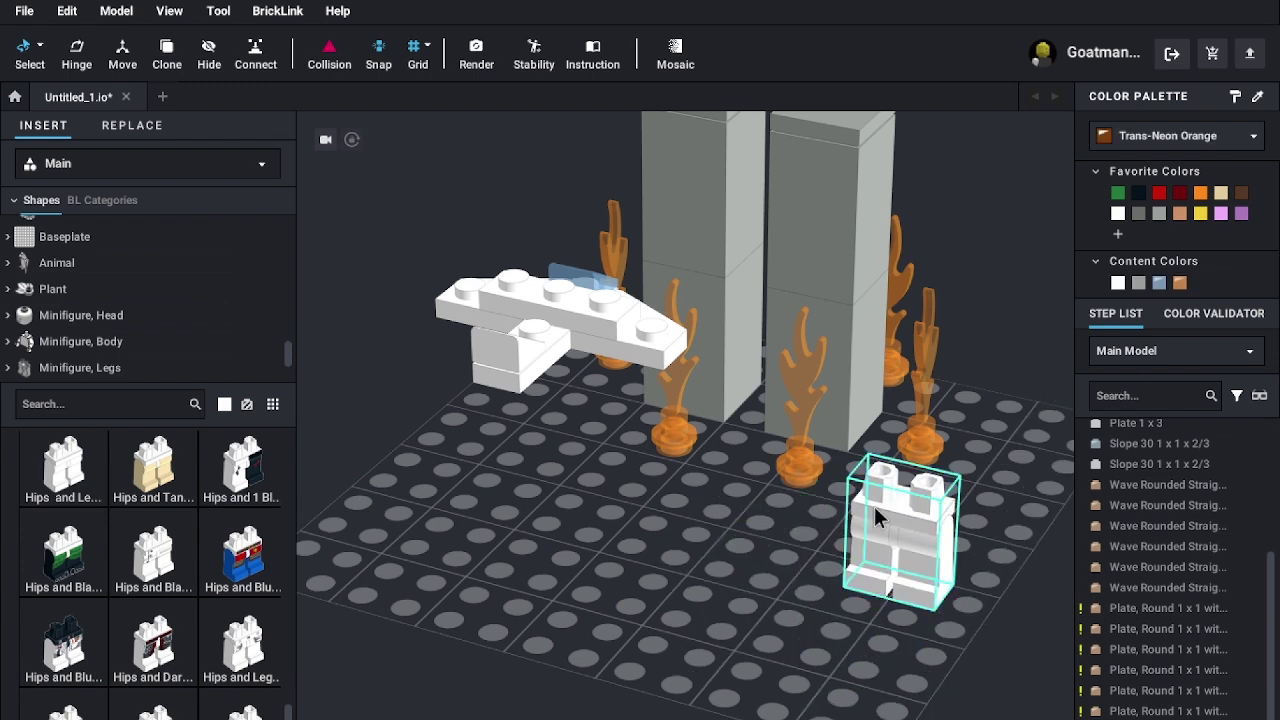
pyautogui.press('Escape')
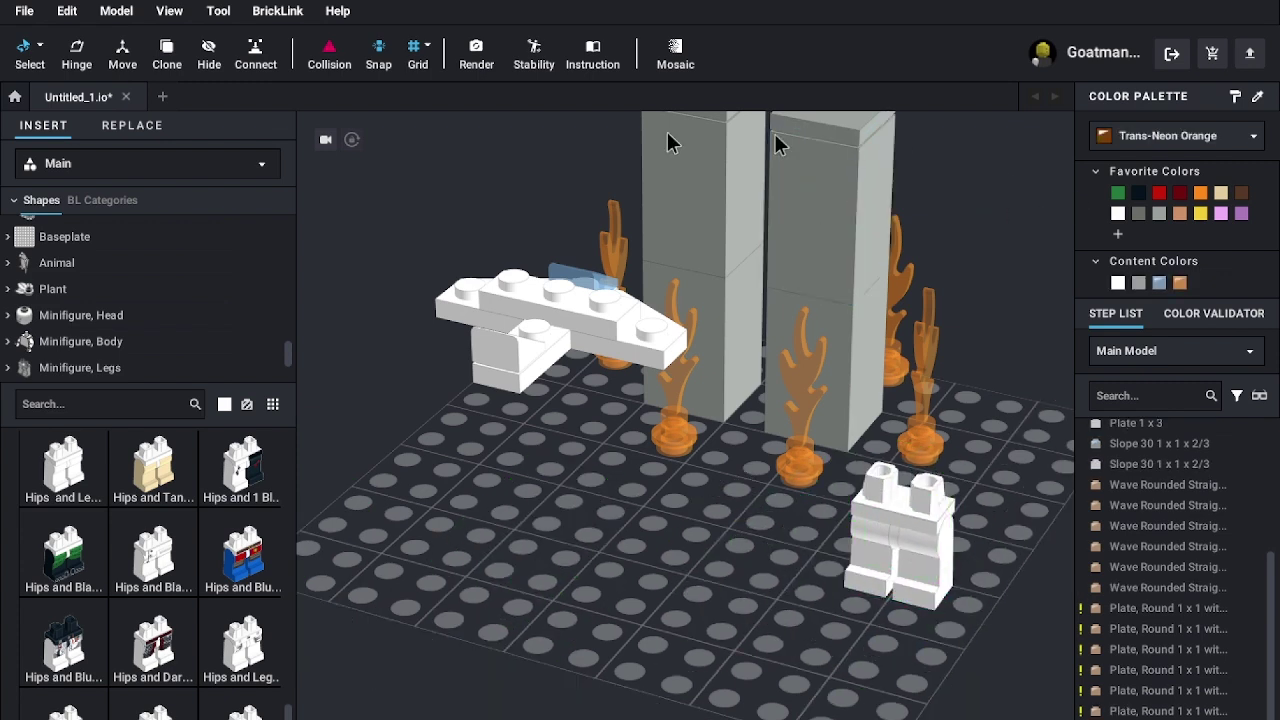
# - Add an airplane pilot torso with a red tie and gold buttons on top of the minifigure legs
pyautogui.scroll(-2, 123, 334)
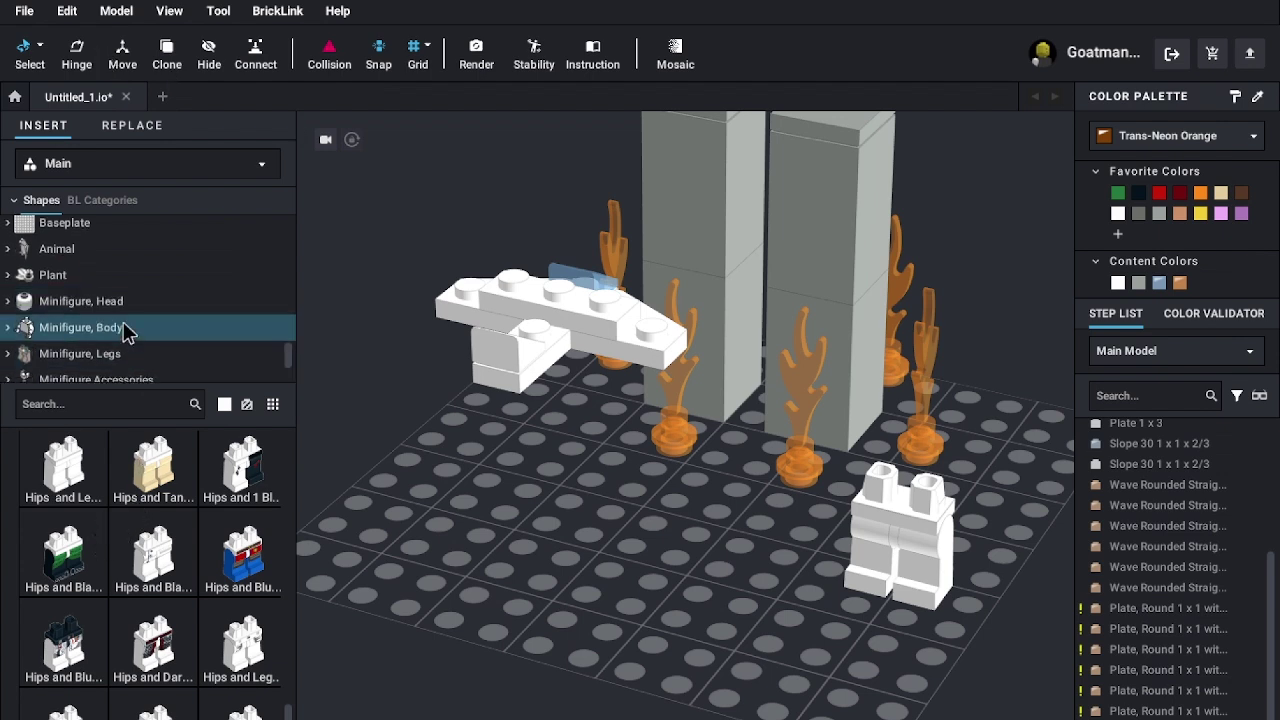
pyautogui.click(84, 284)
pyautogui.click(94, 304)
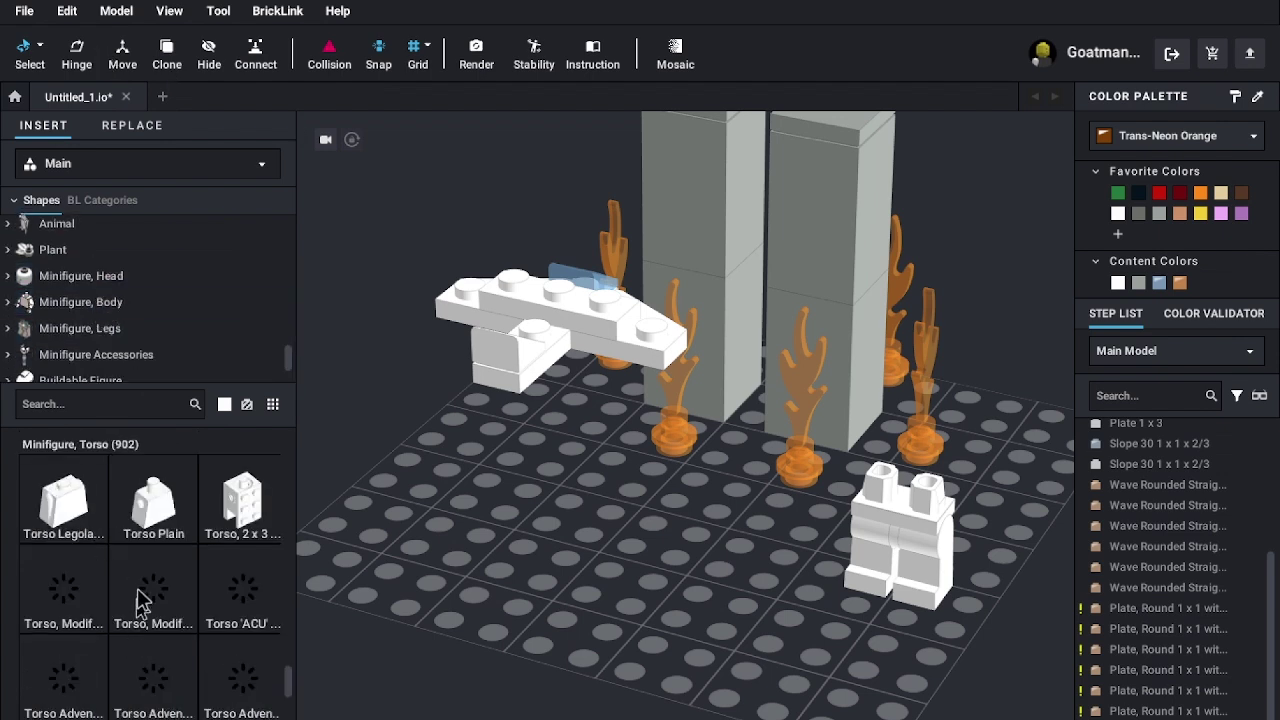
pyautogui.scroll(-3, 180, 530)
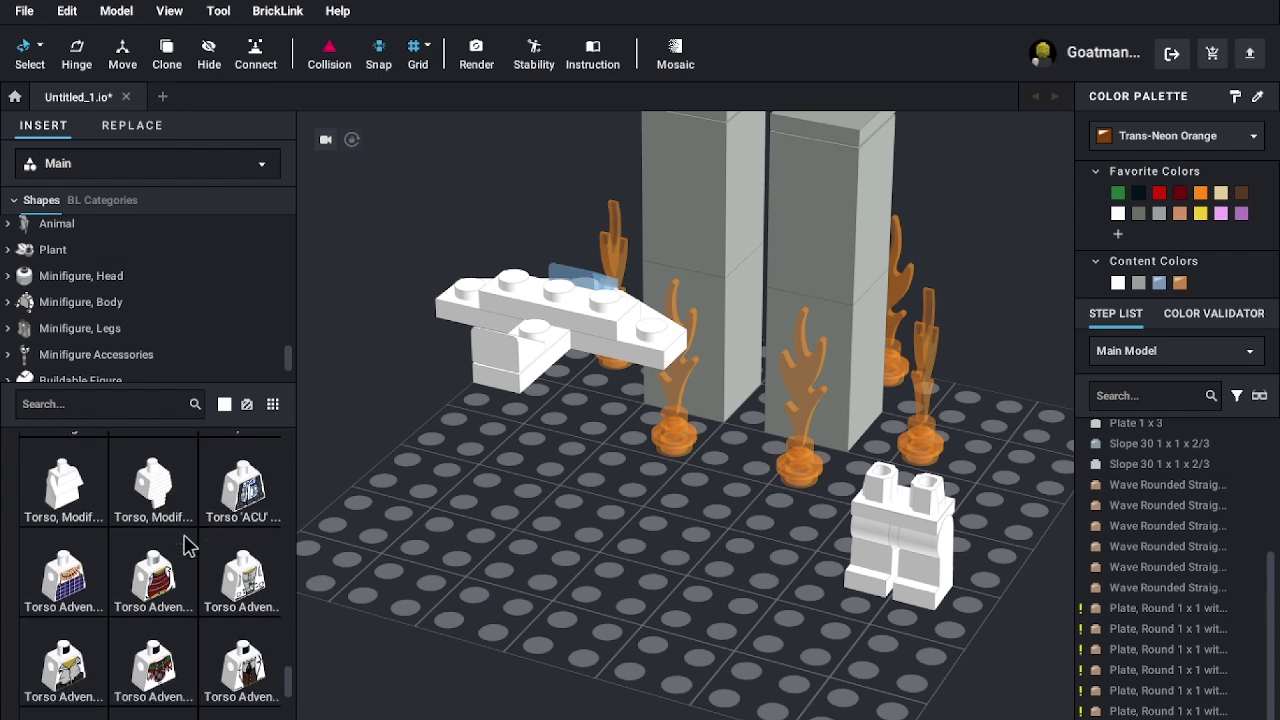
pyautogui.scroll(-5, 190, 550)
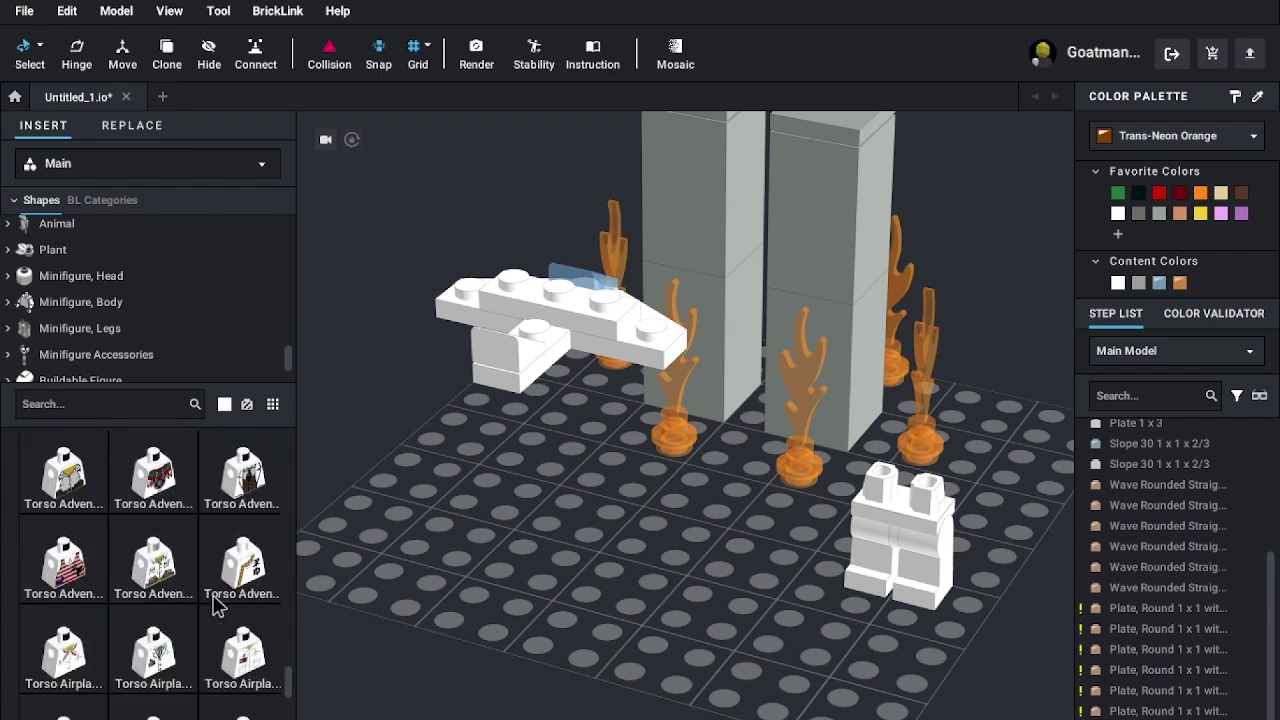
pyautogui.scroll(-4, 190, 640)
pyautogui.moveTo(250, 548); pyautogui.dragTo(935, 458)
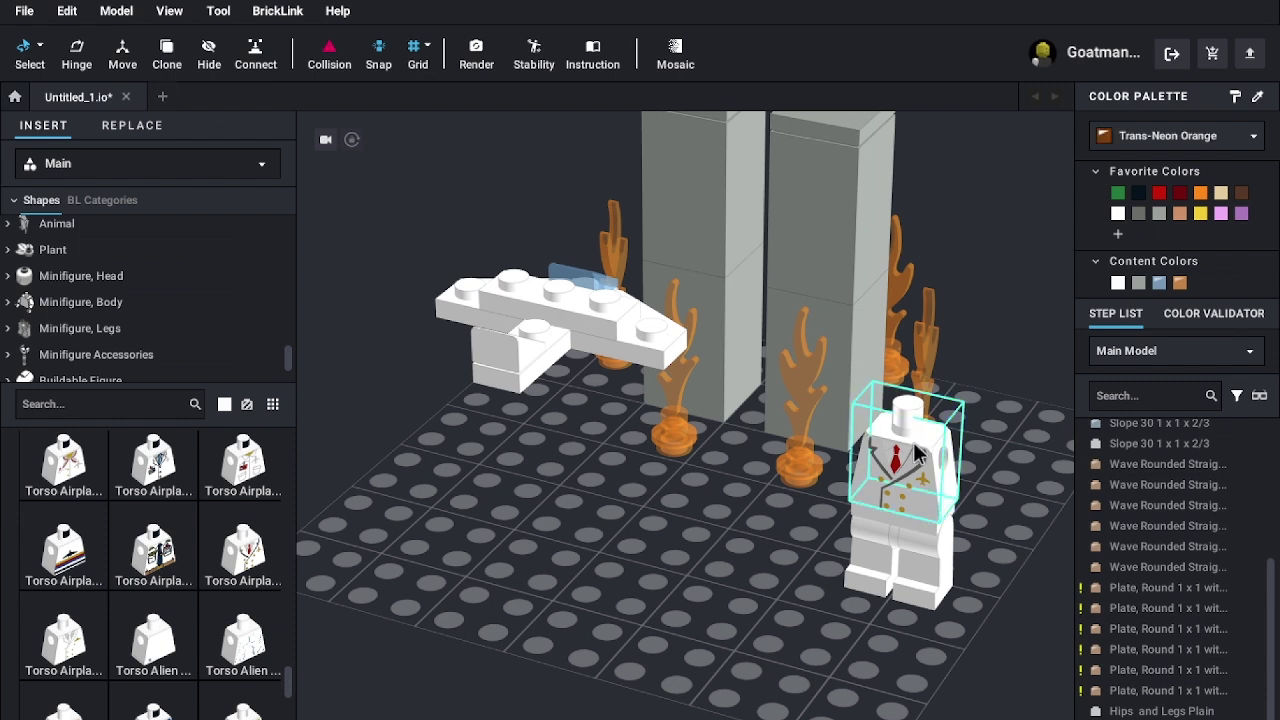
pyautogui.press('Escape')
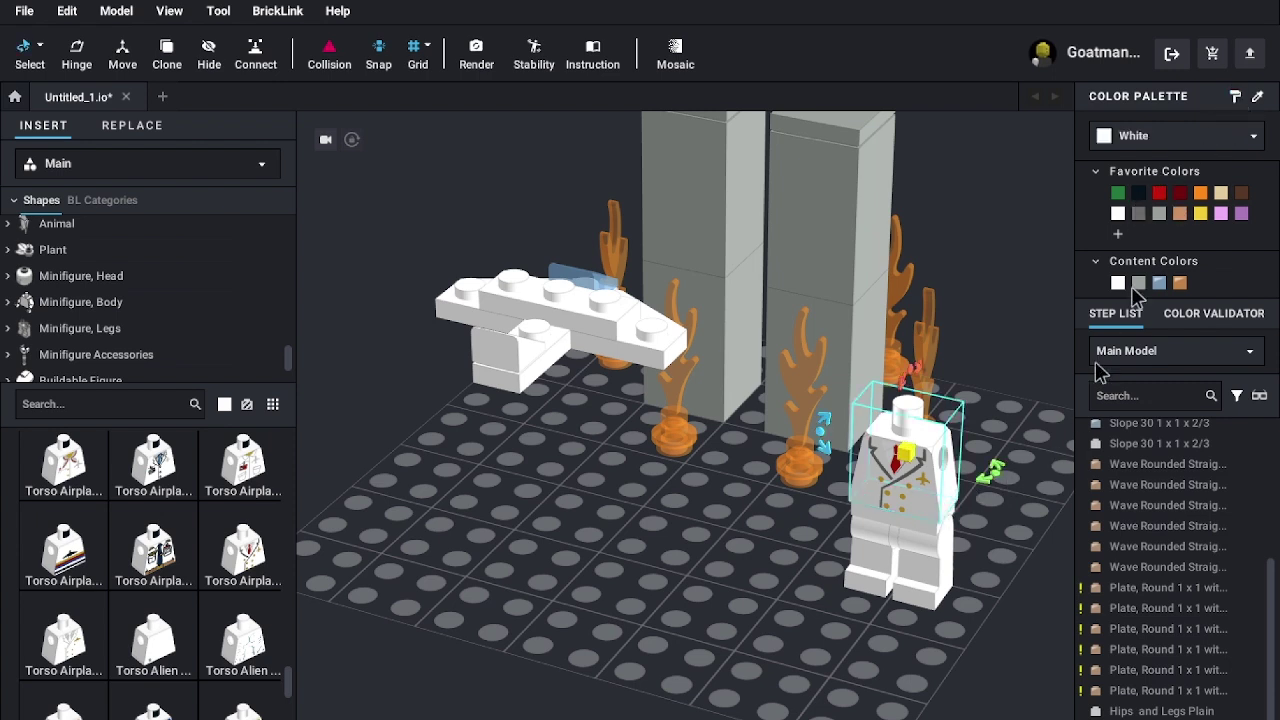
# - Color the minifigure's pilot torso and legs Black
pyautogui.click(933, 518)
pyautogui.click(915, 565)
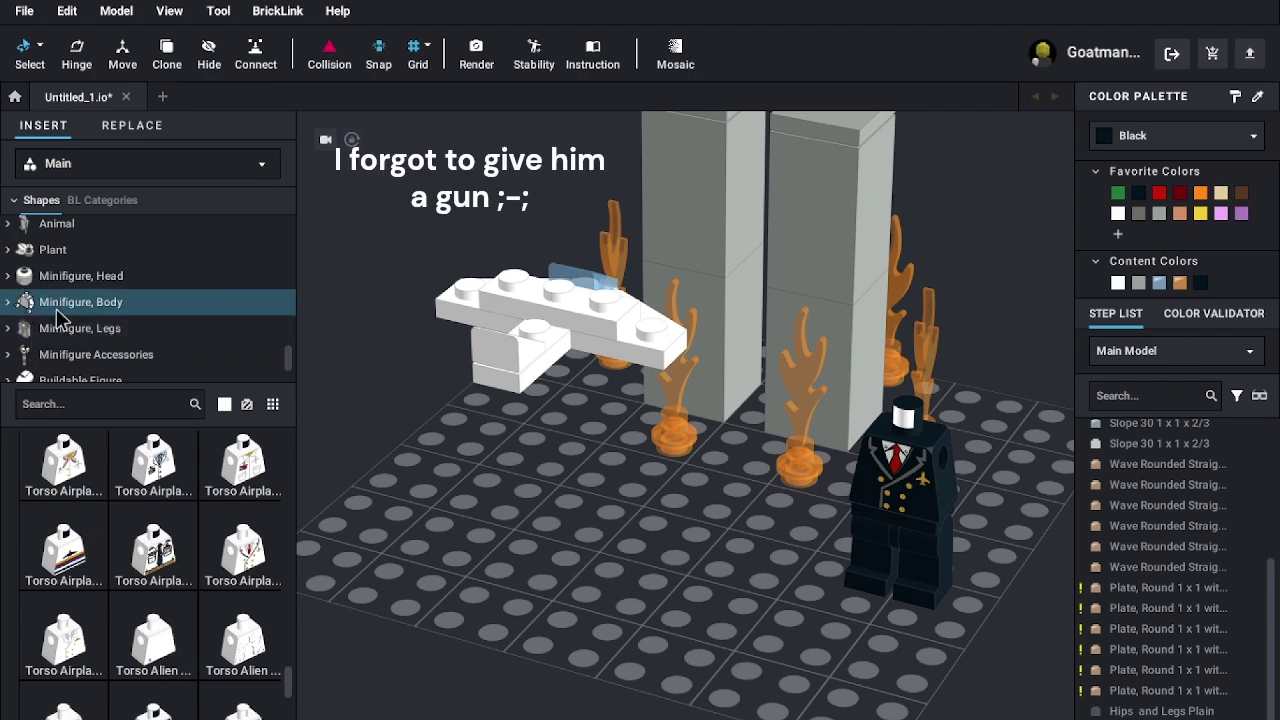
# - Look through the Minifigure, Body category for arms that fit the pilot torso
pyautogui.click(88, 328)
pyautogui.scroll(-1, 88, 328)
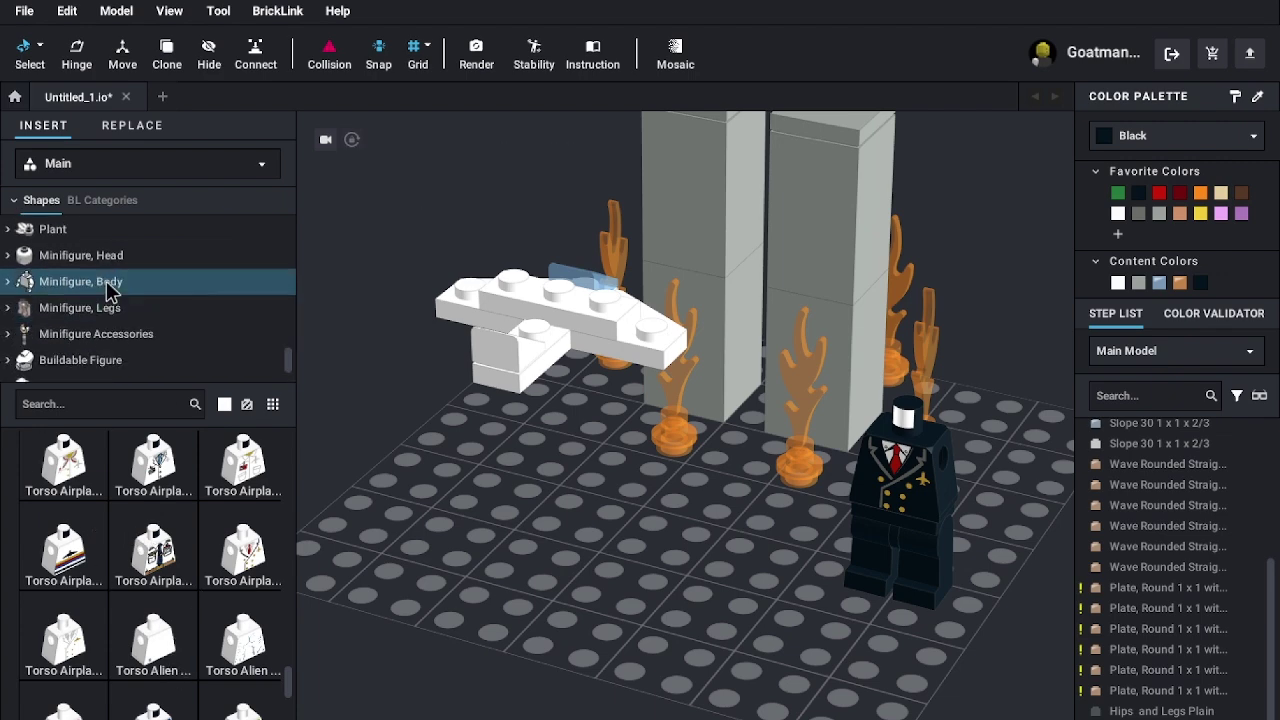
pyautogui.click(107, 284)
pyautogui.scroll(-10, 141, 565)
pyautogui.scroll(-3, 140, 572)
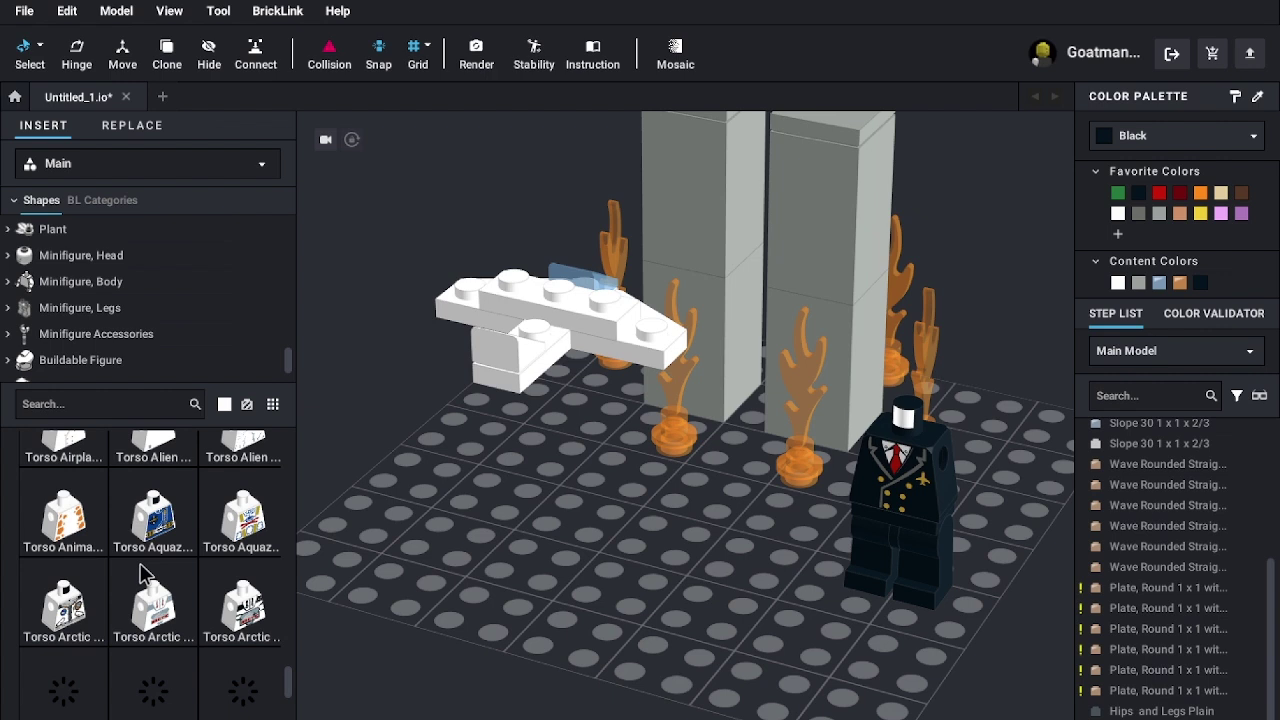
pyautogui.scroll(-2, 137, 590)
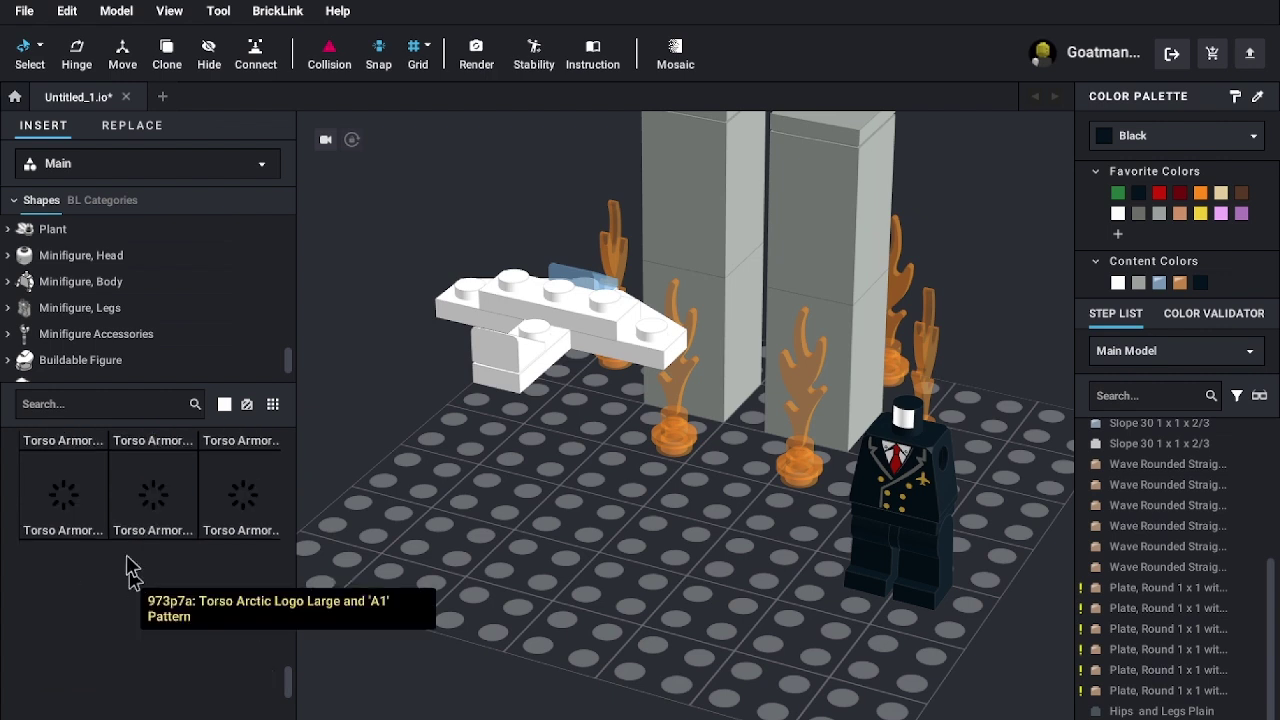
# - Search the parts library for "arm" and look through the results for minifigure arms
pyautogui.click(80, 408)
pyautogui.write('arm')
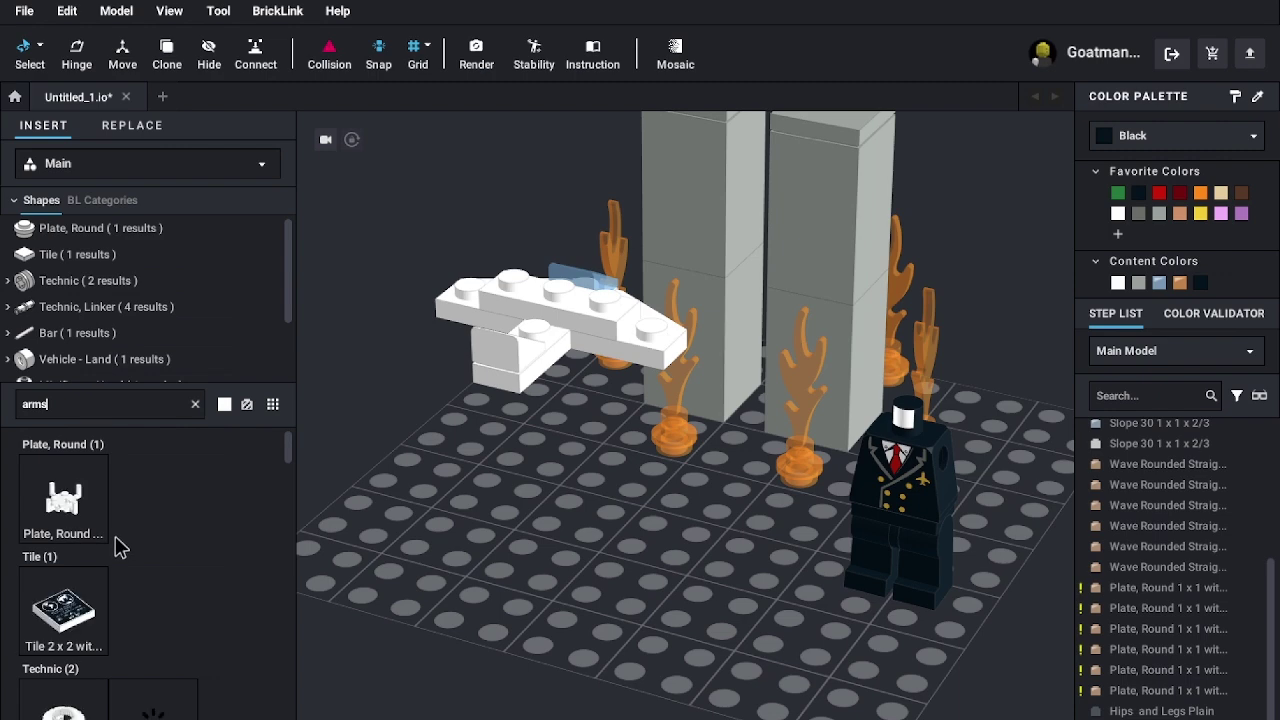
pyautogui.scroll(-15, 193, 614)
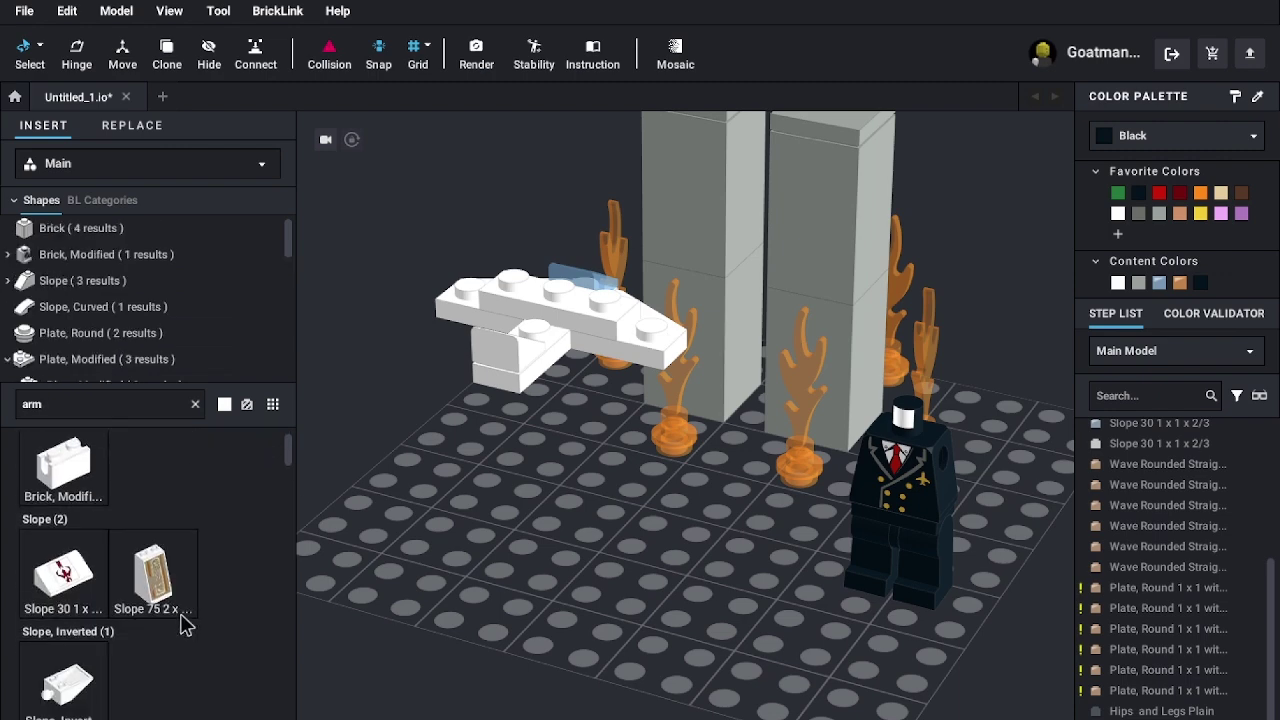
pyautogui.scroll(-15, 288, 628)
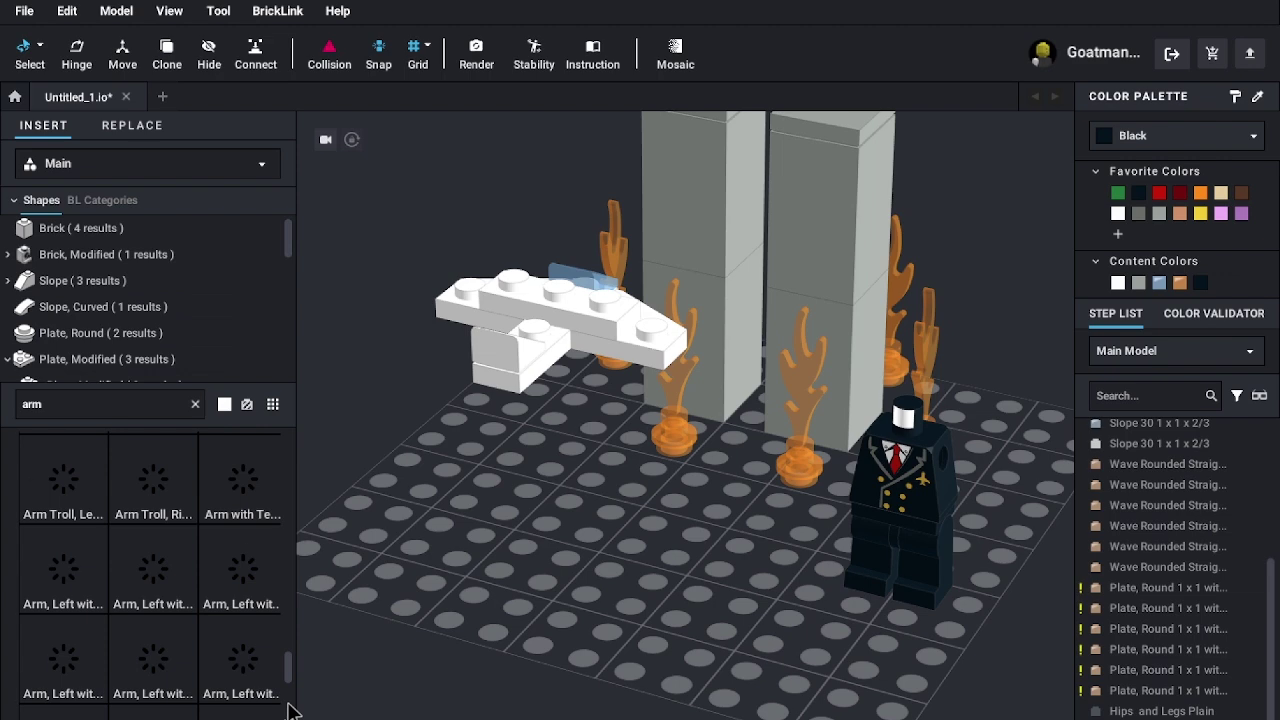
pyautogui.scroll(-12, 201, 620)
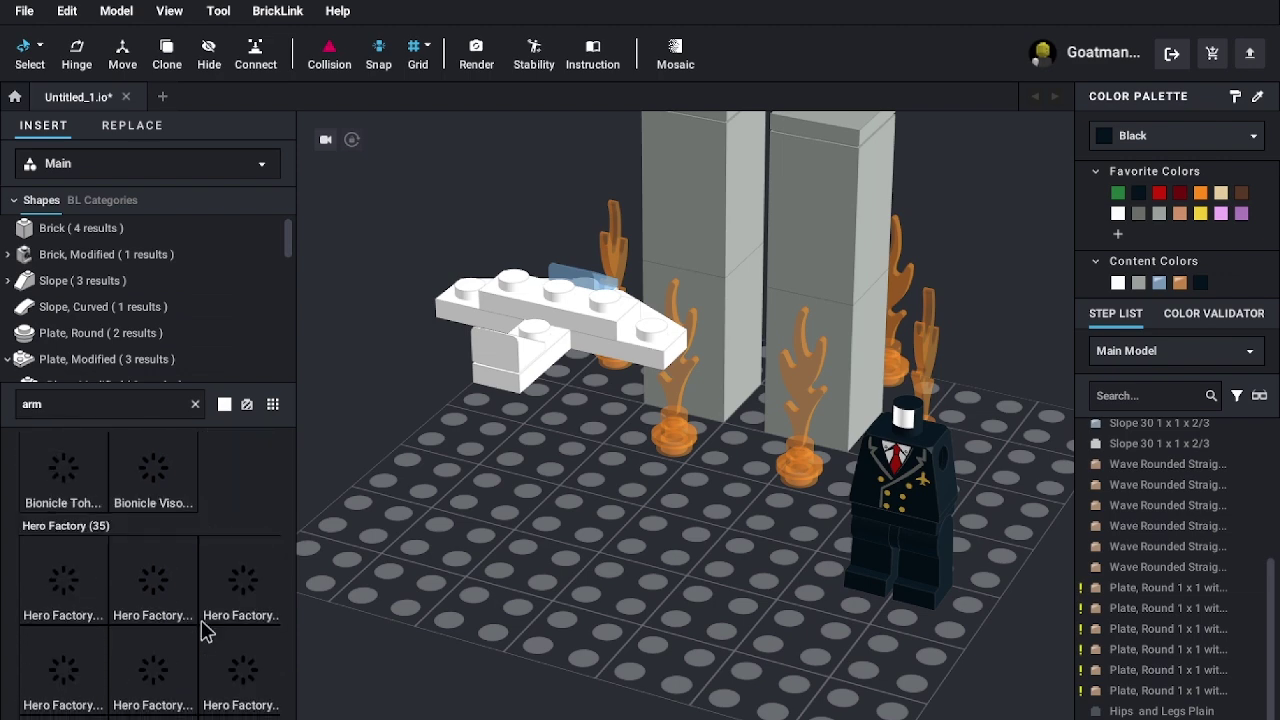
# - Try to attach a white left arm with moulded sleeve from the "arm" results to the minifigure's torso
pyautogui.scroll(10, 174, 565)
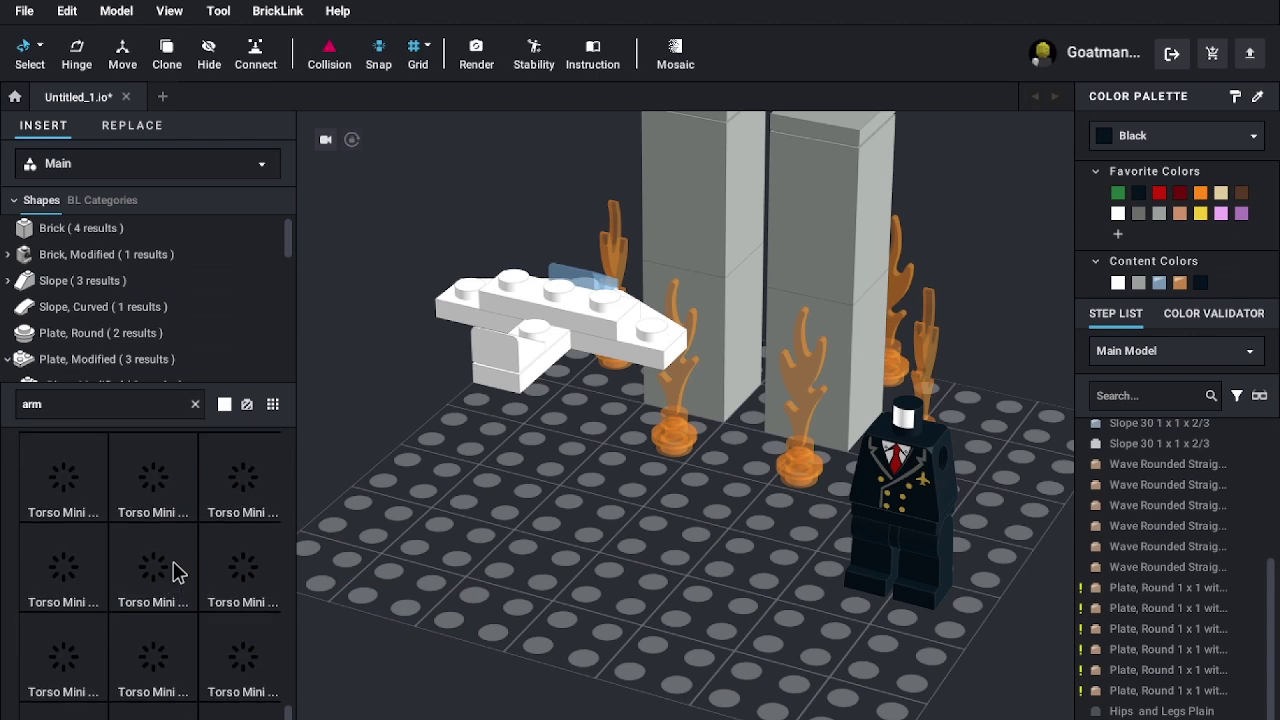
pyautogui.scroll(10, 174, 572)
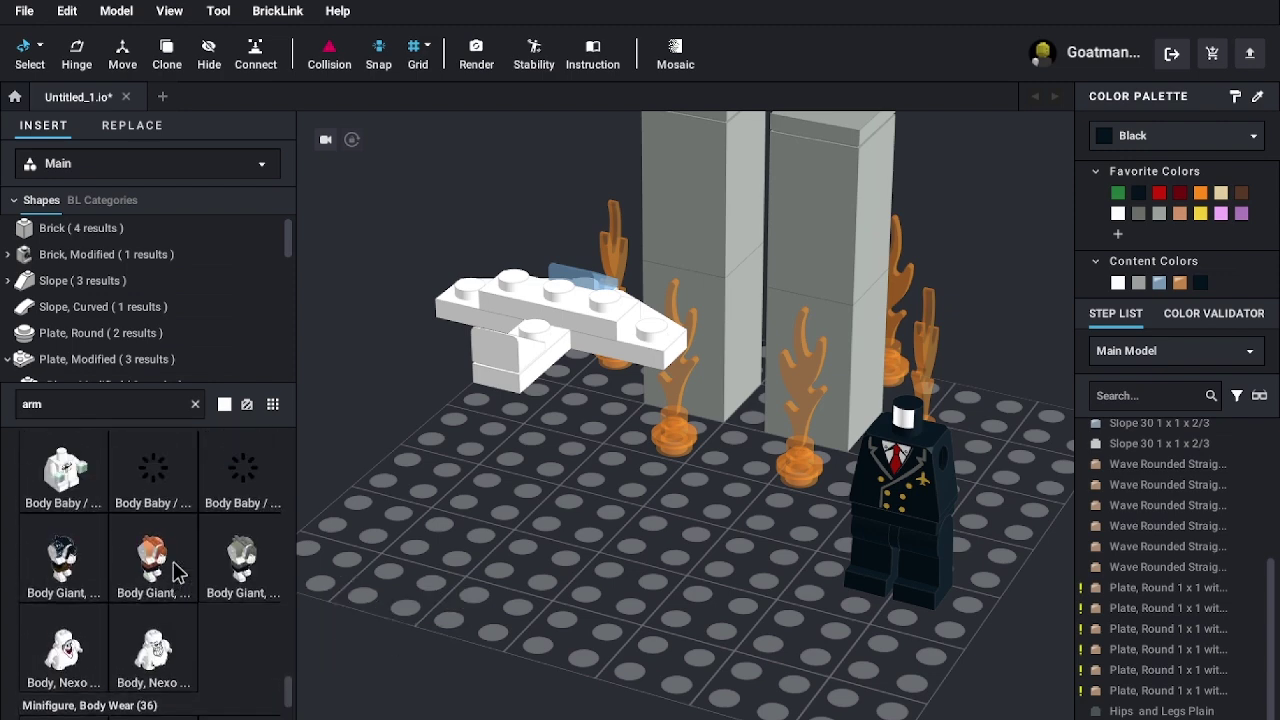
pyautogui.scroll(5, 189, 579)
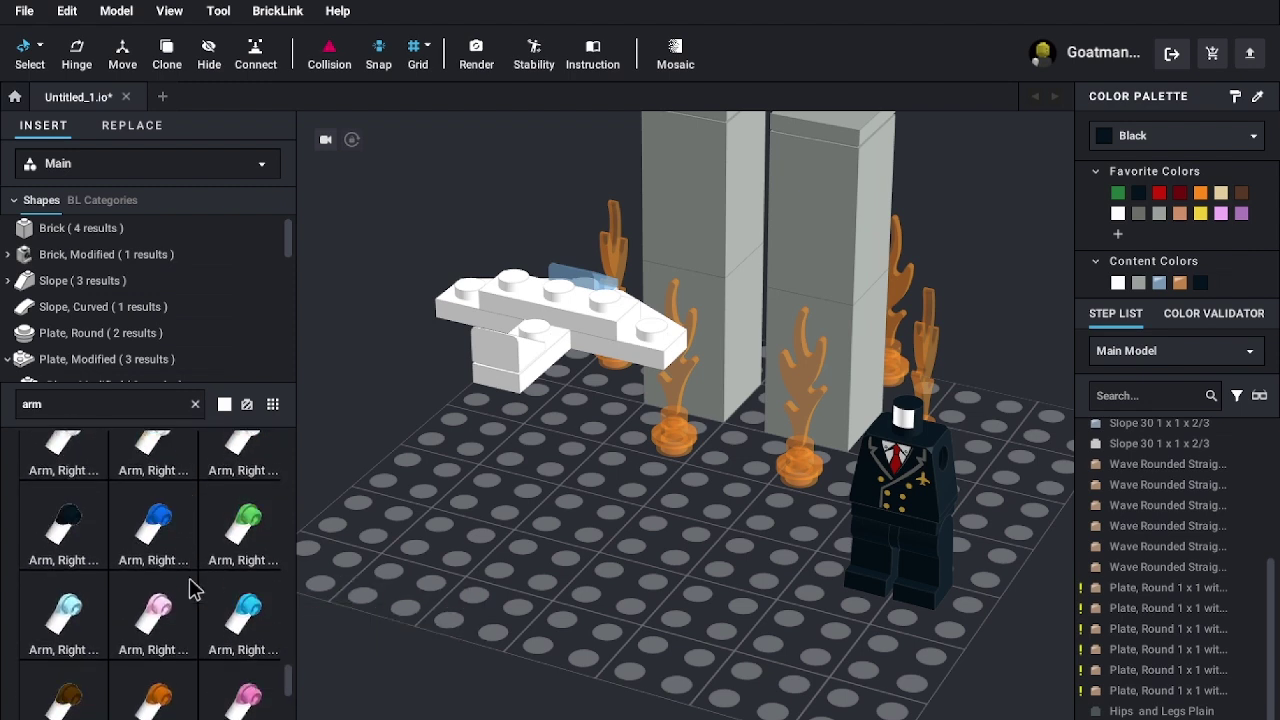
pyautogui.scroll(7, 170, 611)
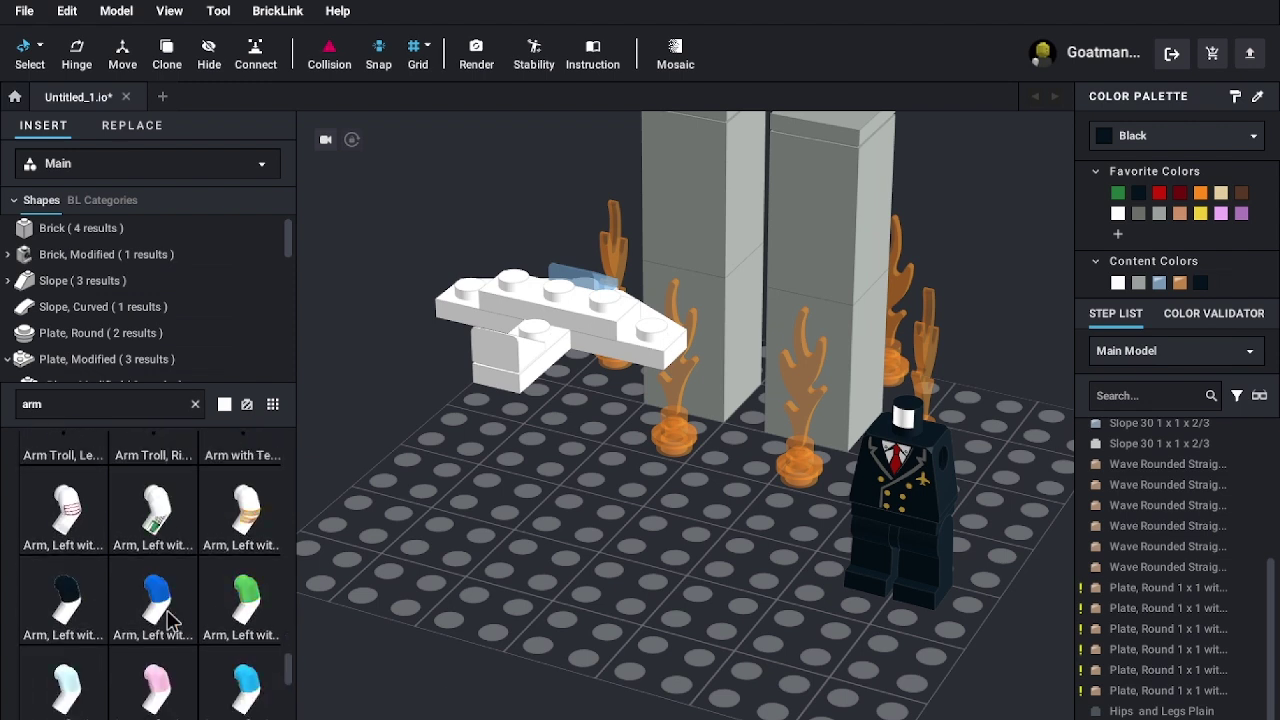
pyautogui.scroll(-5, 170, 615)
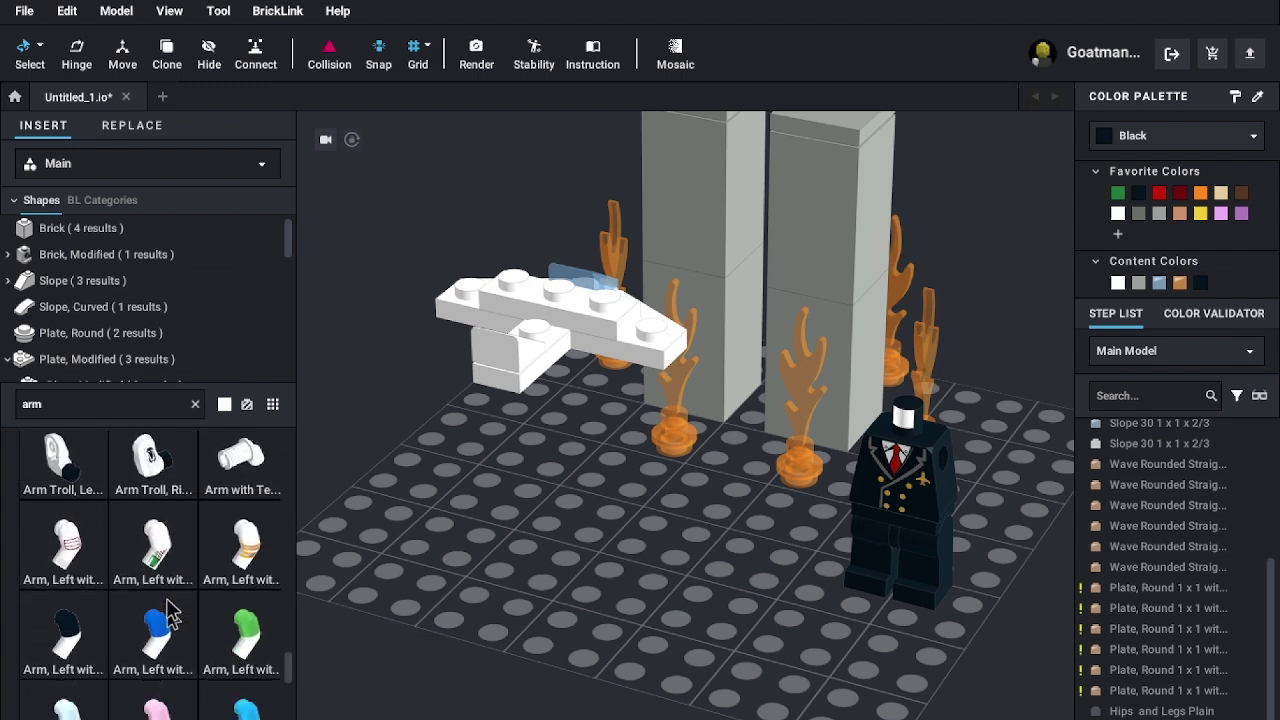
pyautogui.scroll(-5, 169, 598)
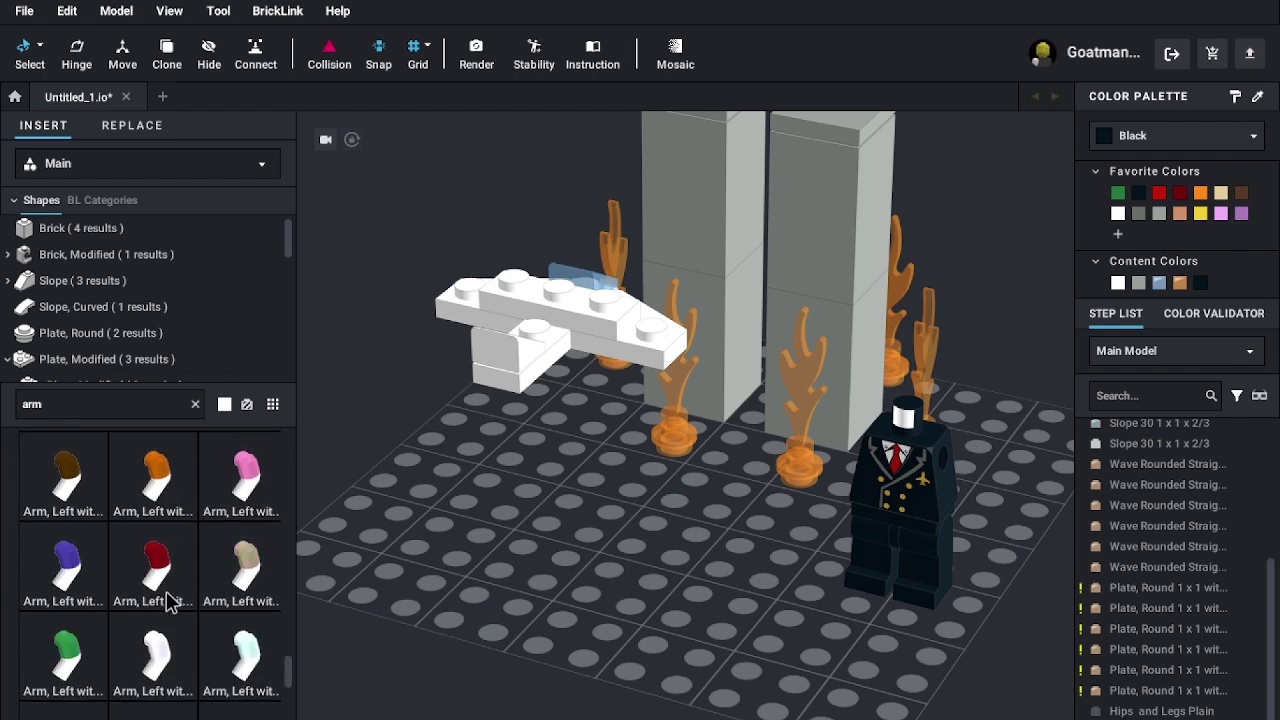
pyautogui.moveTo(168, 517); pyautogui.dragTo(506, 583)
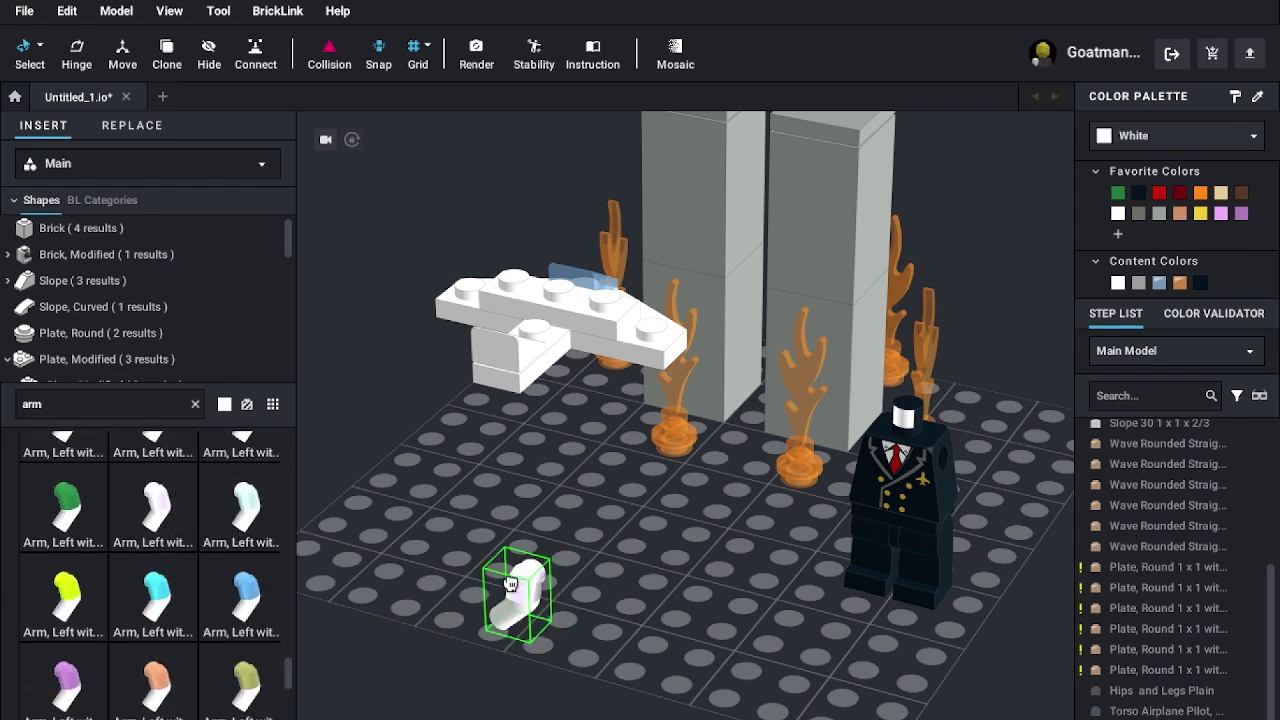
pyautogui.press('Escape')
pyautogui.scroll(-5, 214, 594)
pyautogui.moveTo(88, 603); pyautogui.dragTo(995, 452)
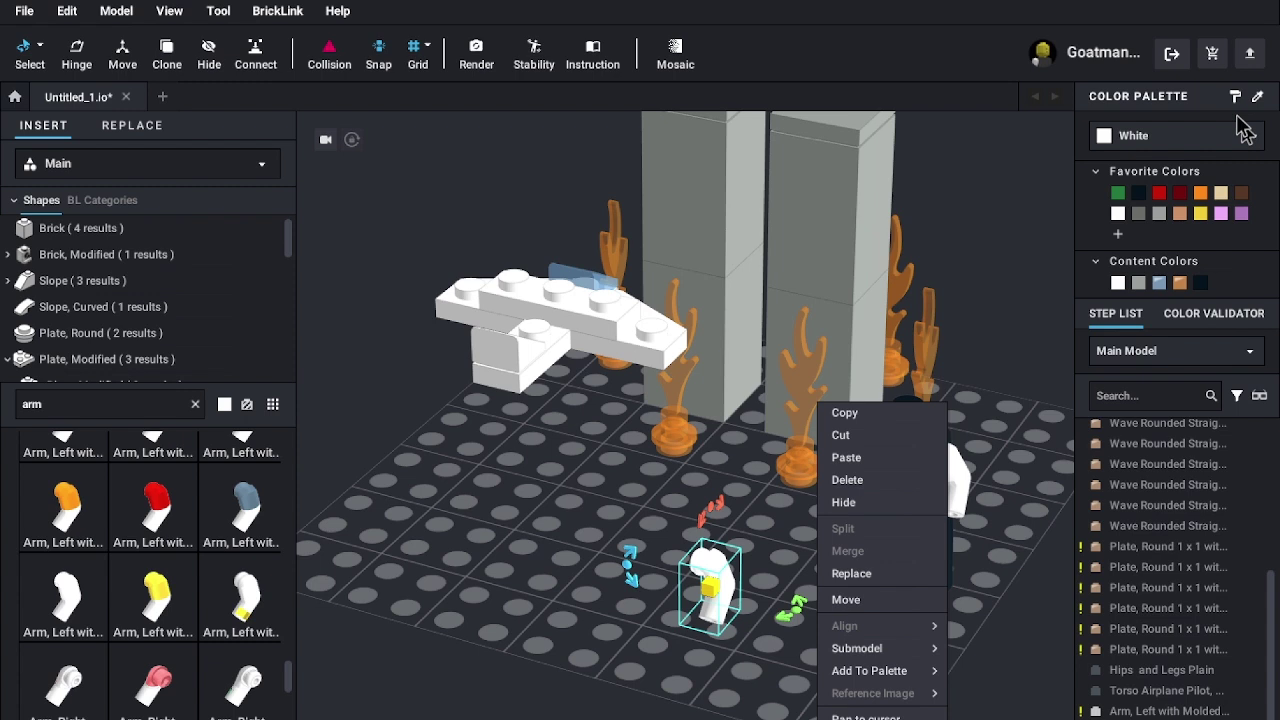
# - Try to paint the moulded left arm Black to match the minifigure's torso
pyautogui.click(1236, 96)
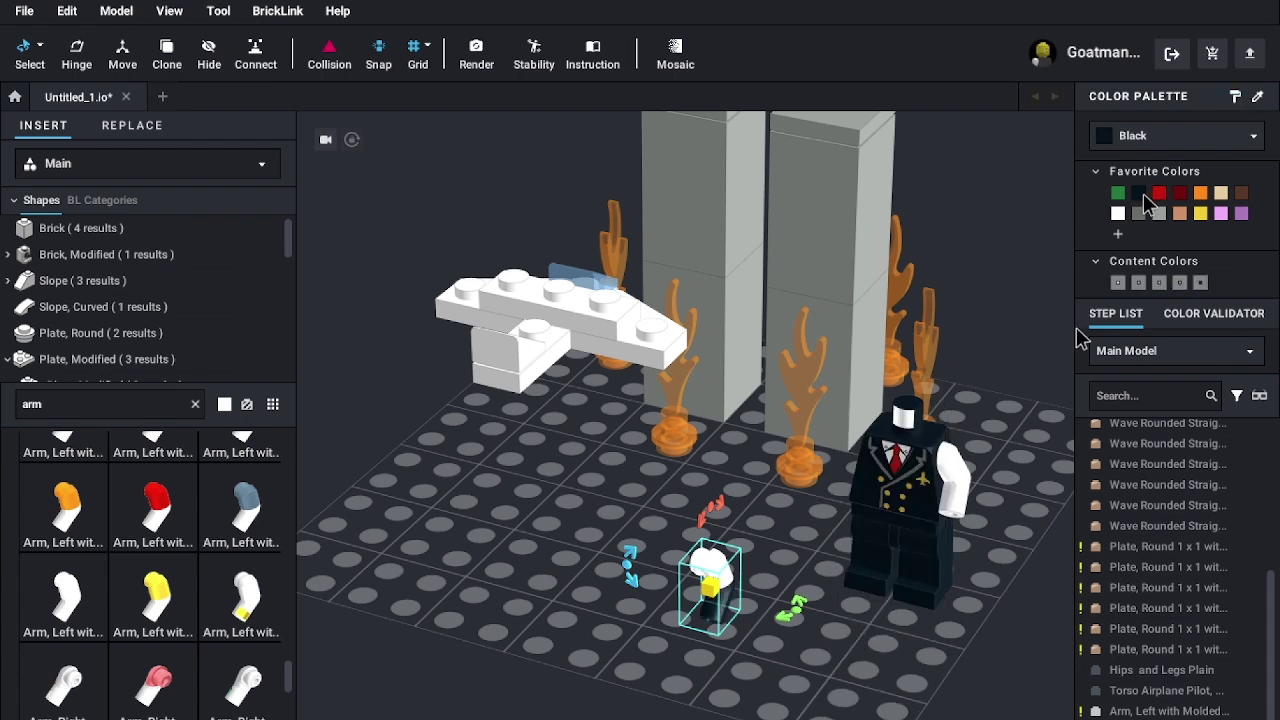
pyautogui.click(968, 487)
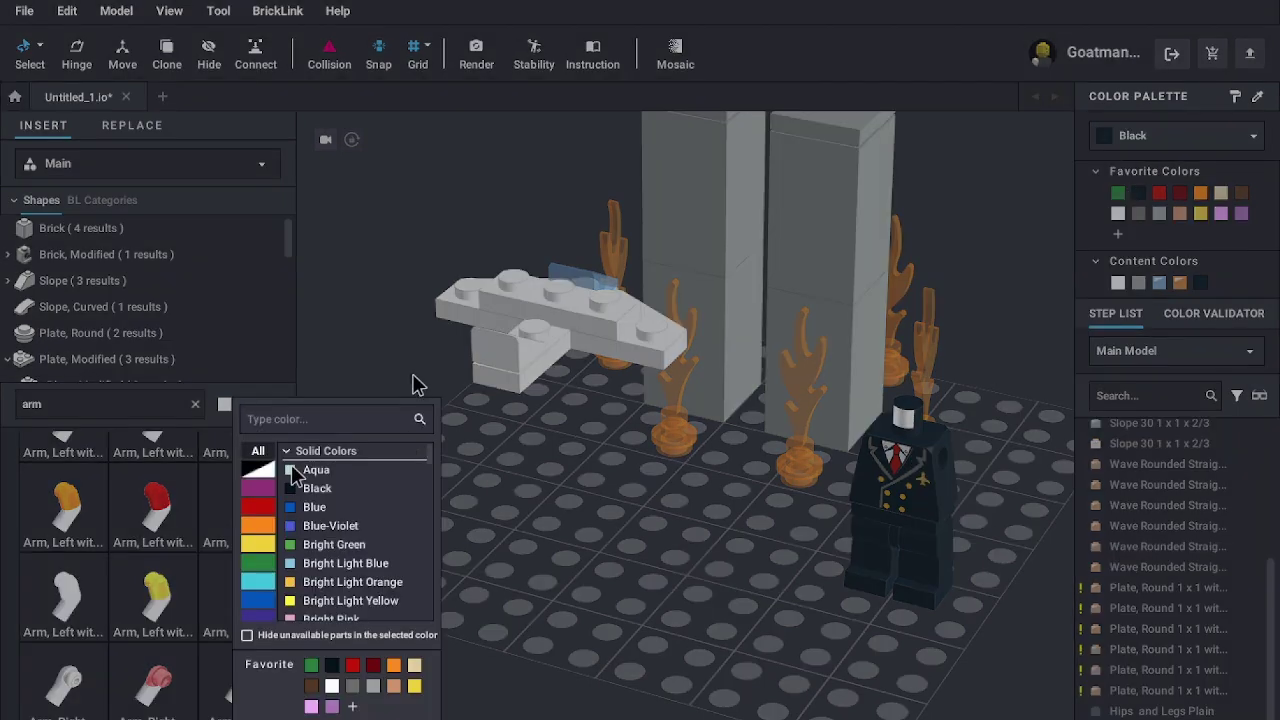
pyautogui.click(166, 555)
# - Attach the plain white "Arm, Left" part to the left shoulder of the pilot torso
pyautogui.scroll(-1, 165, 565)
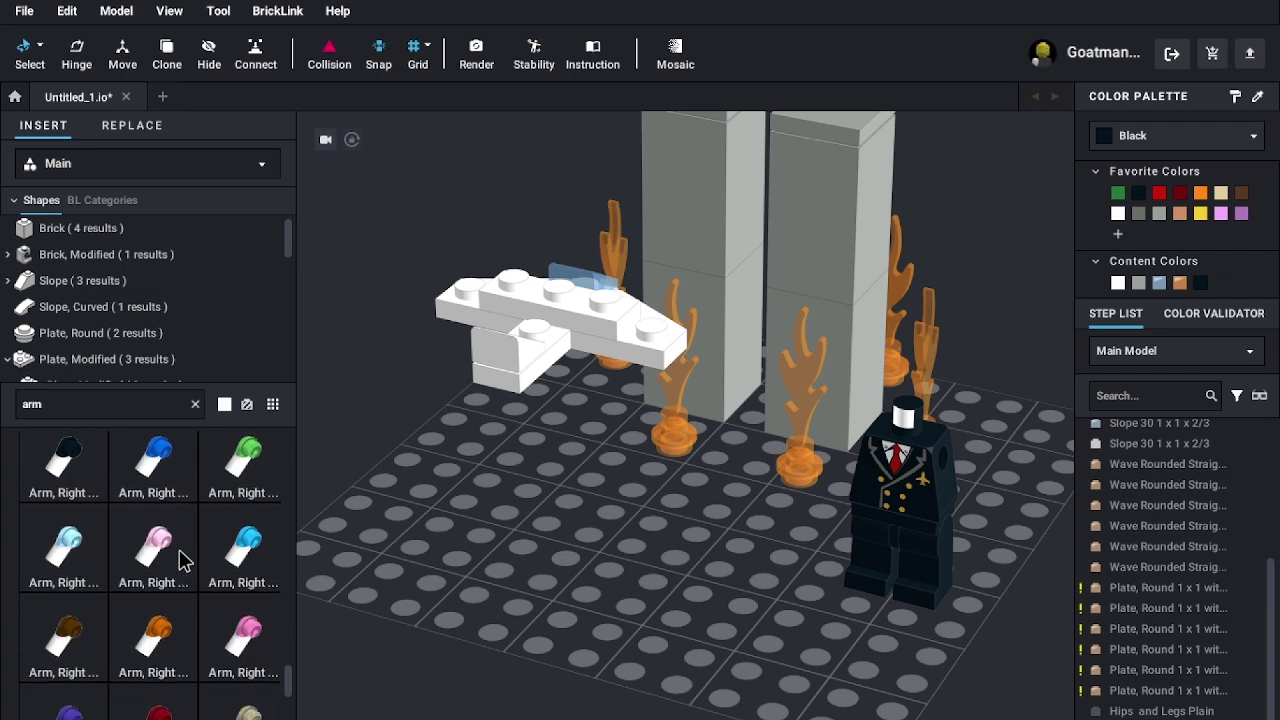
pyautogui.scroll(-3, 182, 562)
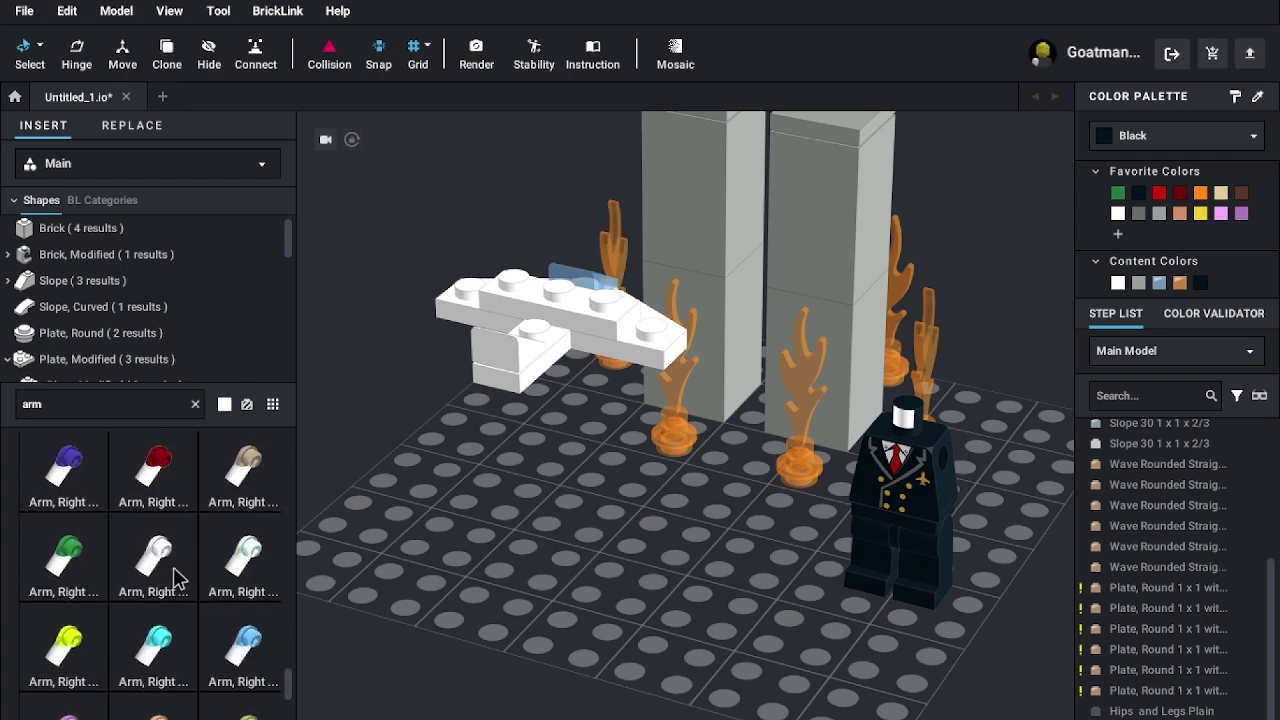
pyautogui.scroll(-1, 192, 575)
pyautogui.scroll(-6, 195, 573)
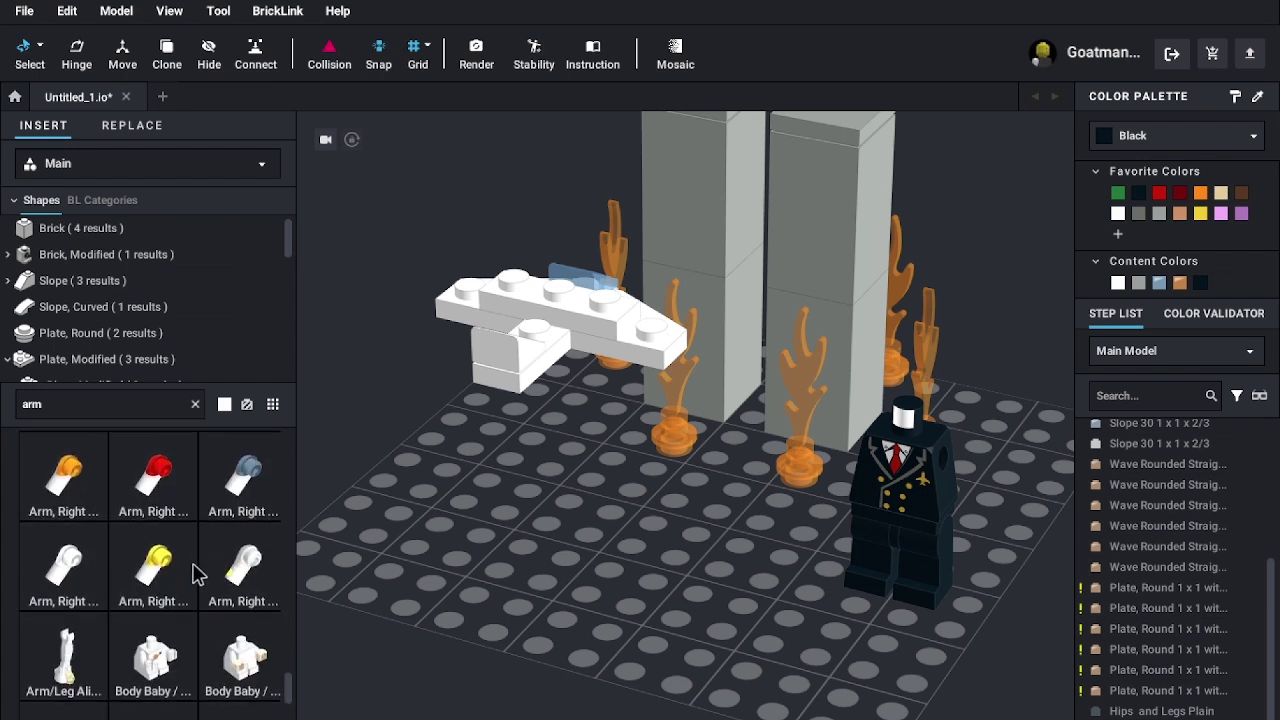
pyautogui.scroll(-10, 195, 573)
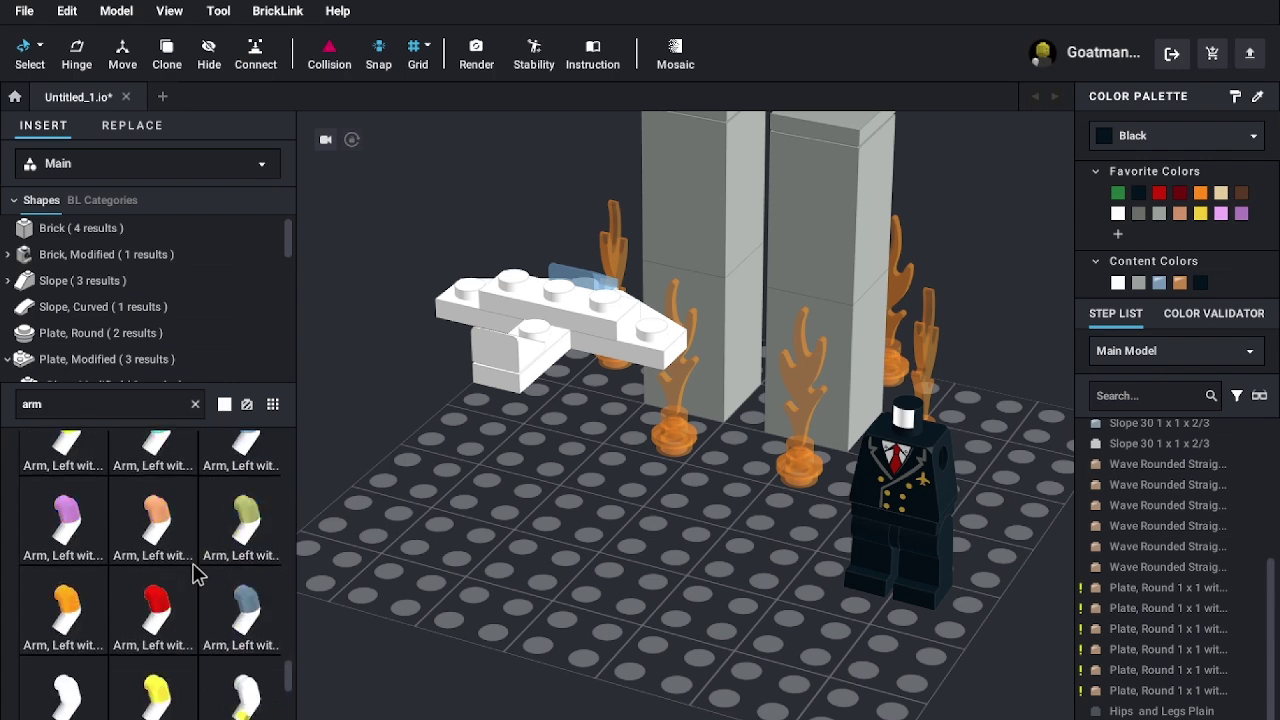
pyautogui.scroll(-10, 195, 573)
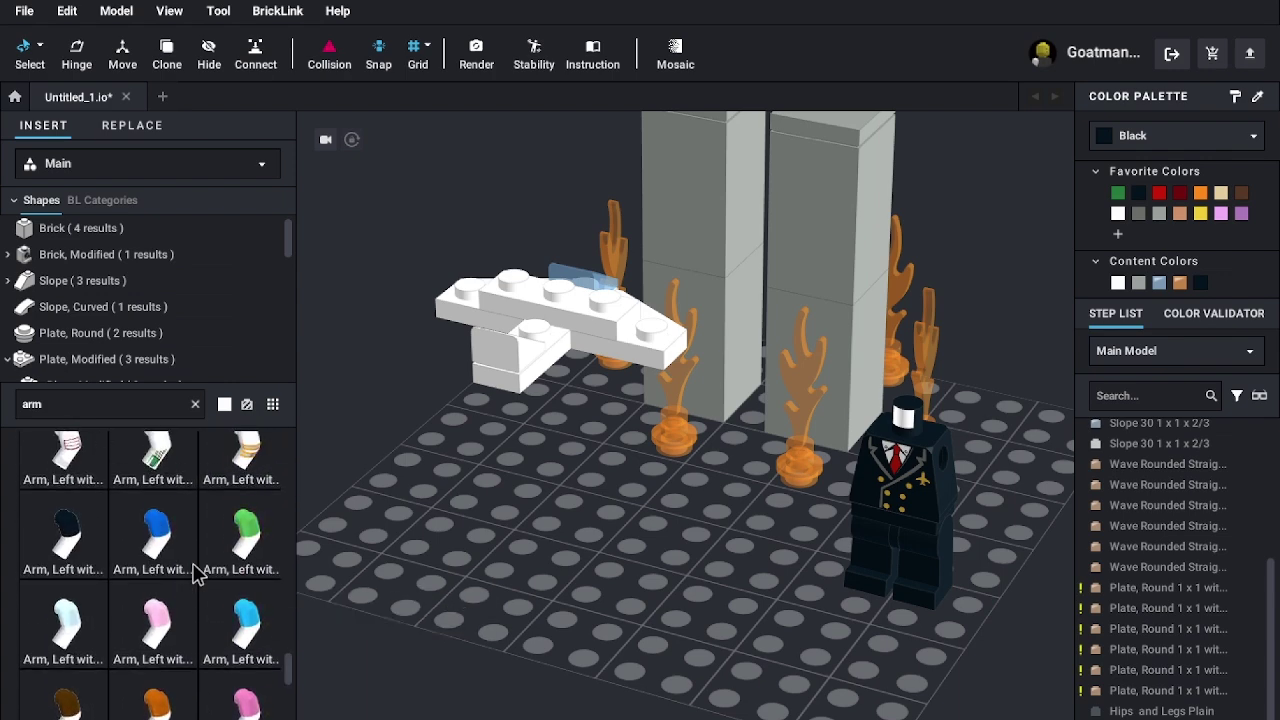
pyautogui.scroll(8, 194, 567)
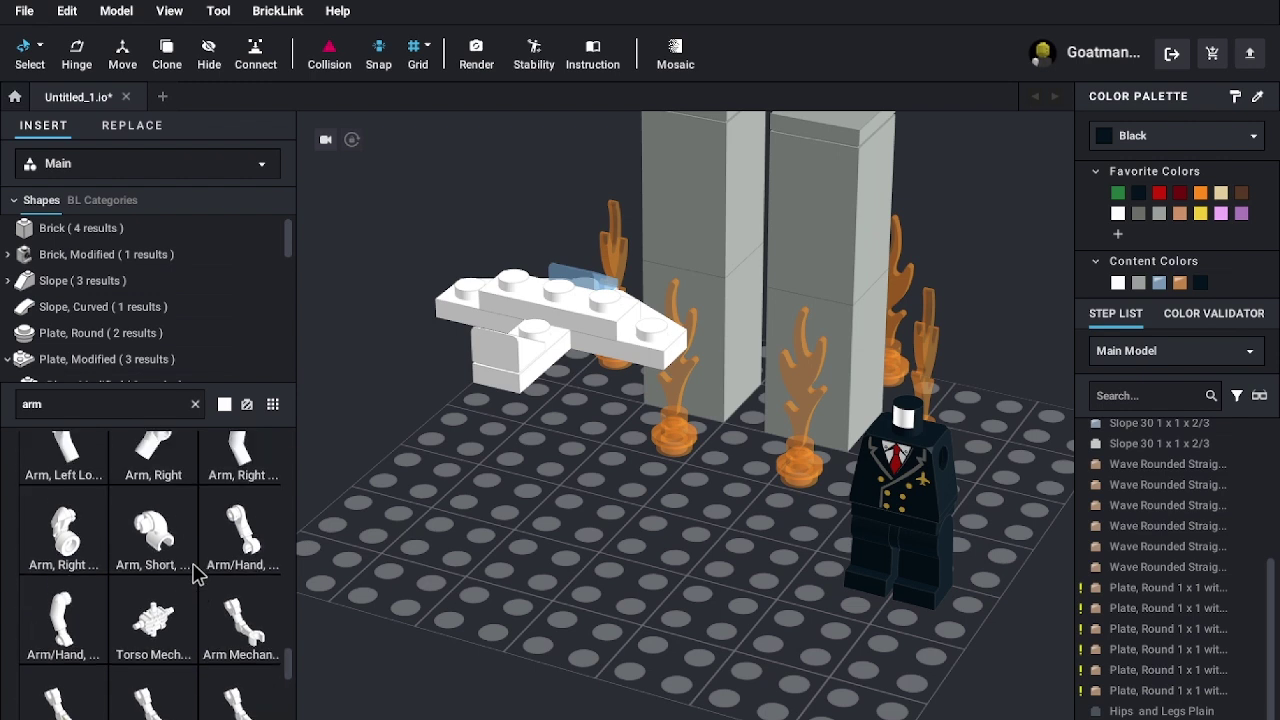
pyautogui.scroll(-1, 194, 568)
pyautogui.scroll(-1, 195, 575)
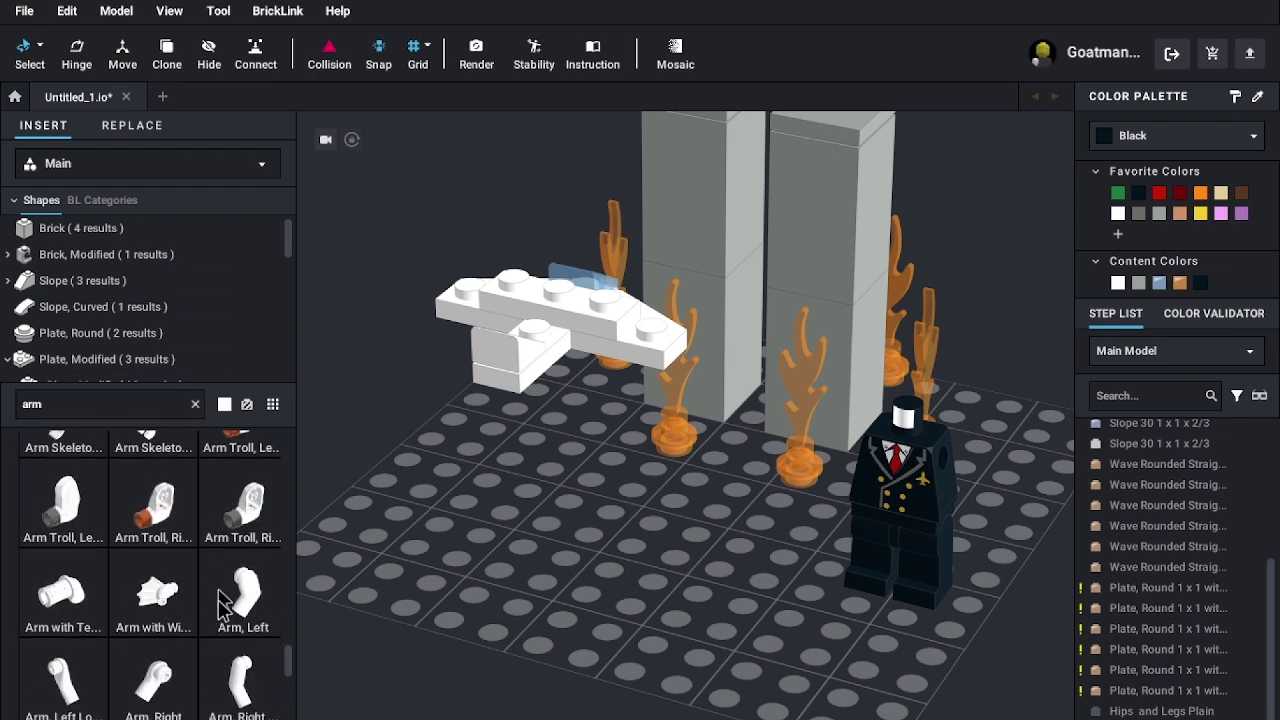
pyautogui.click(247, 588)
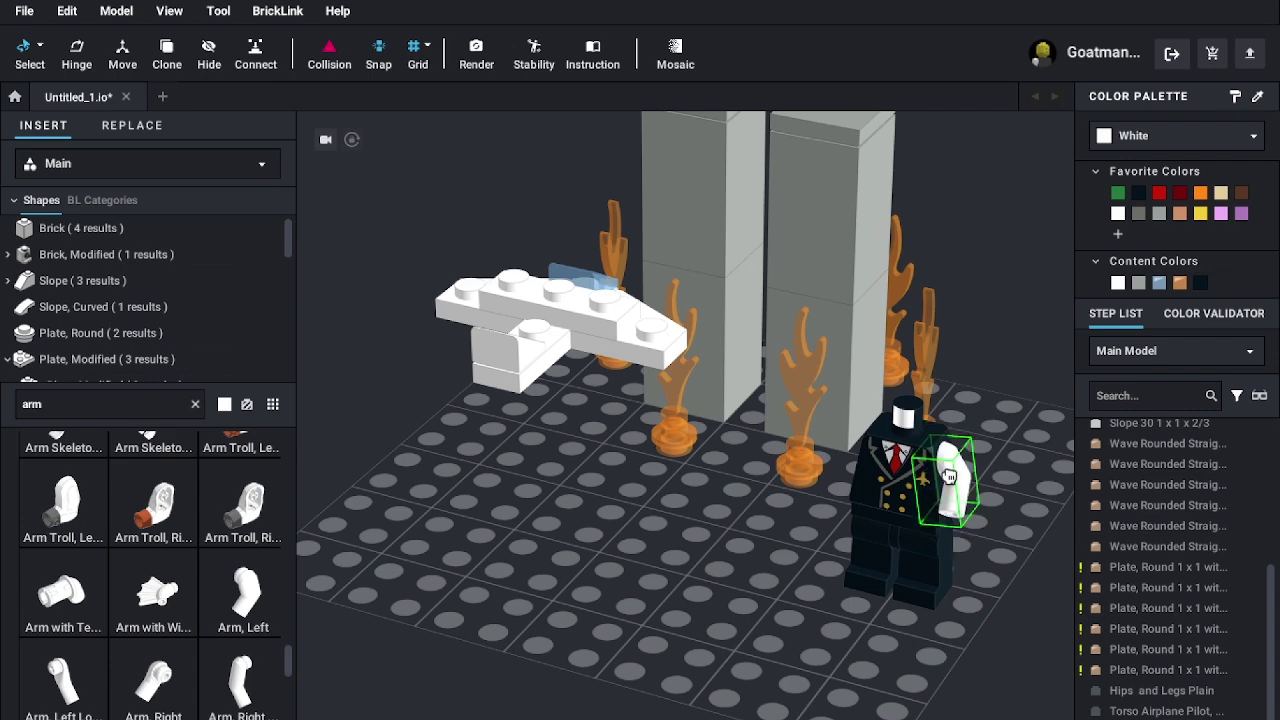
pyautogui.click(946, 480)
# - Attach the plain white "Arm, Right" part to the right shoulder of the pilot torso
pyautogui.click(170, 694)
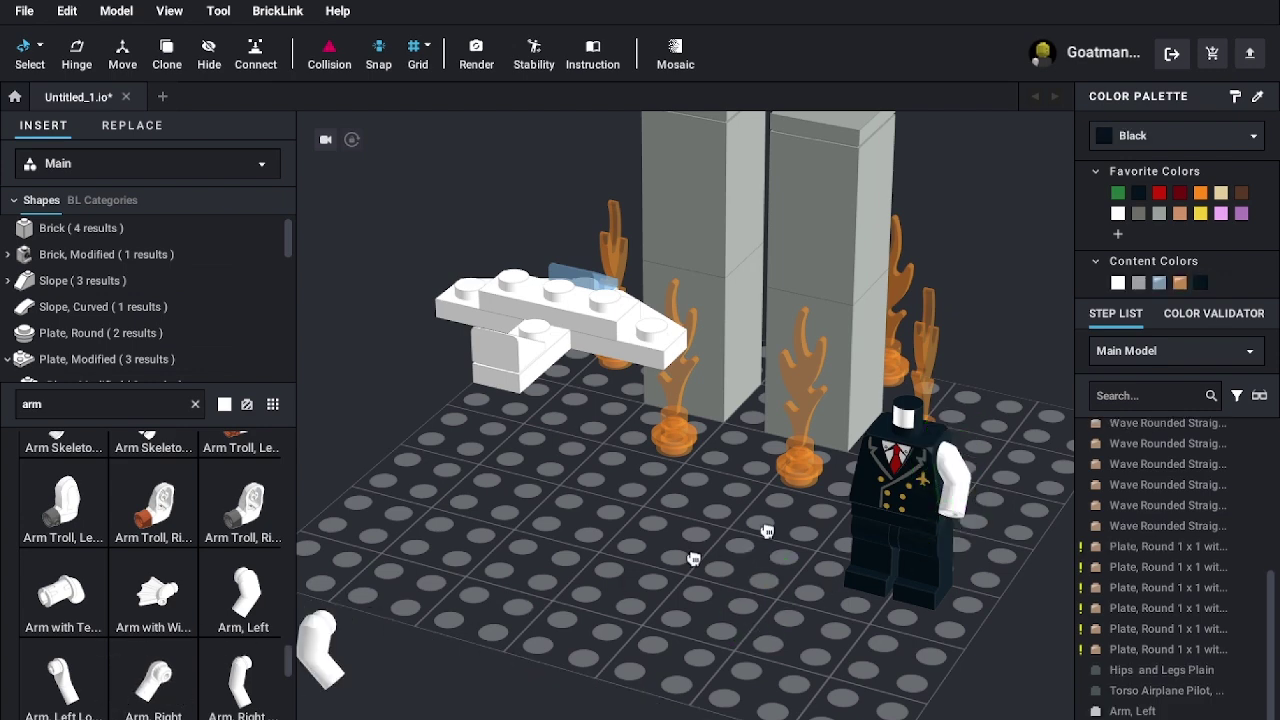
pyautogui.moveTo(1034, 547); pyautogui.dragTo(1108, 551, button='right')
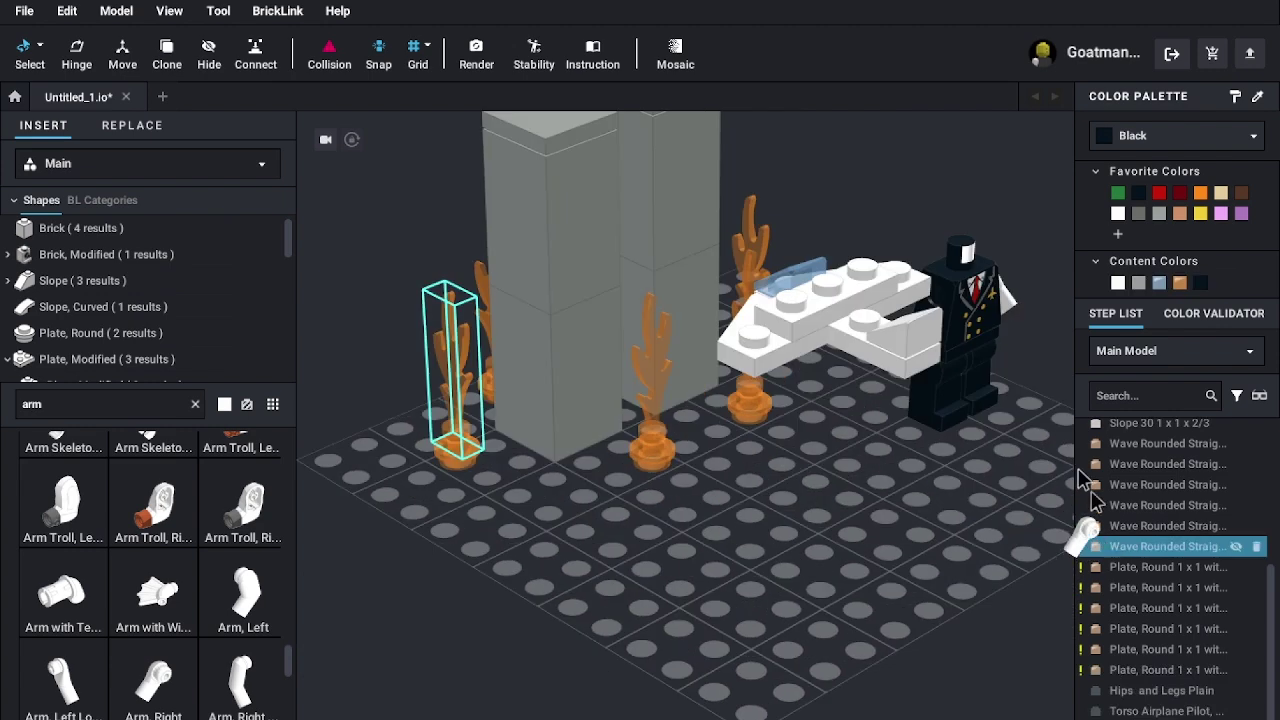
pyautogui.moveTo(1020, 355); pyautogui.dragTo(970, 365, button='right')
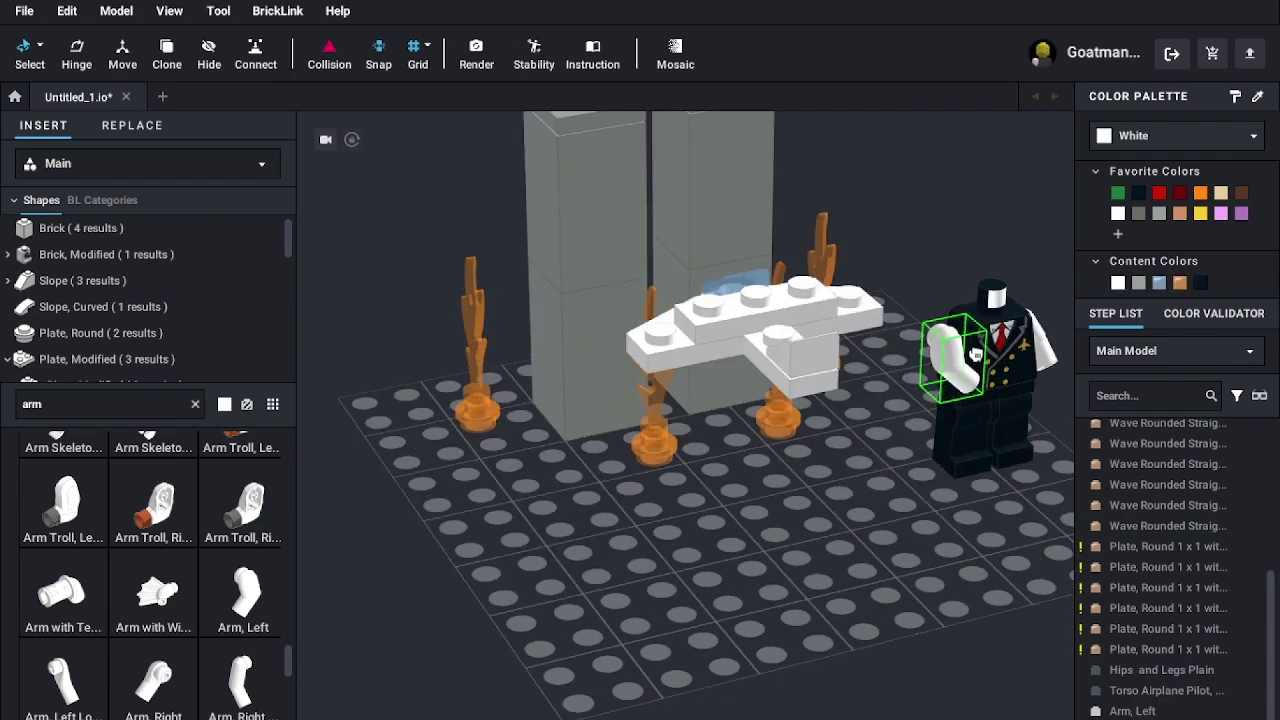
pyautogui.click(962, 355)
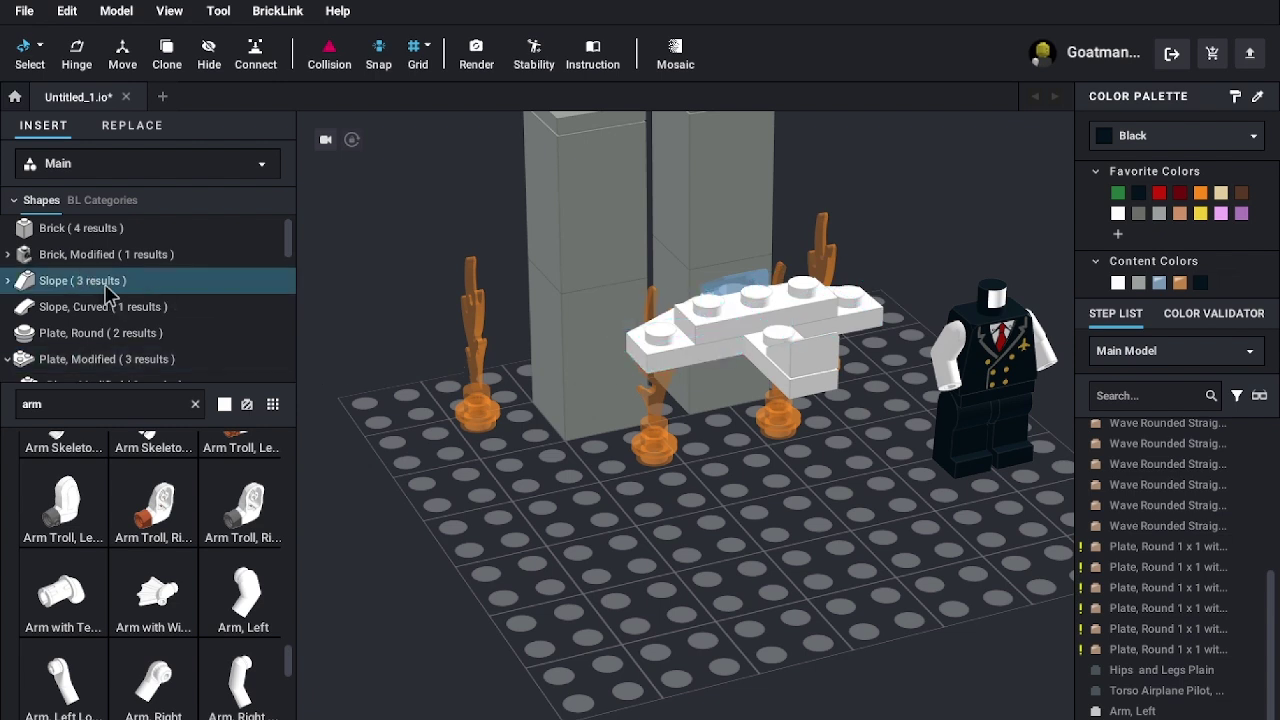
# - Search the part library for "hand" and locate the plain minifigure Hand part
pyautogui.scroll(-4, 90, 365)
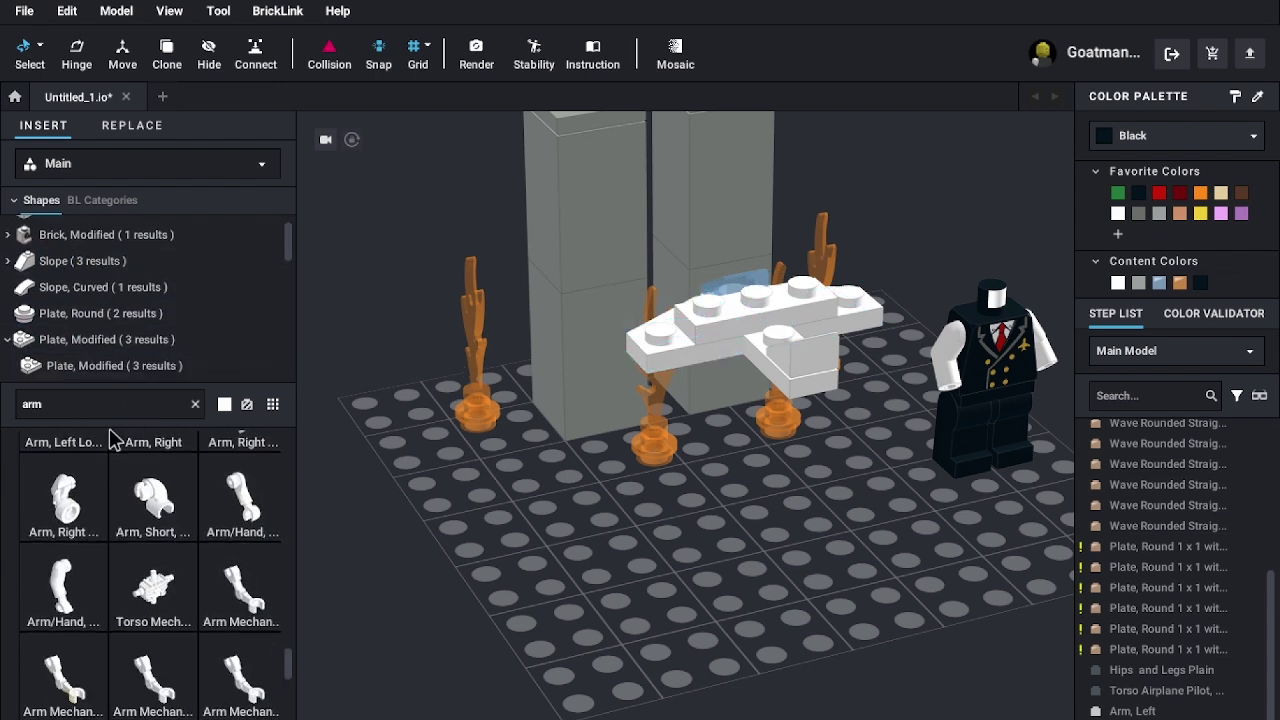
pyautogui.write('hand')
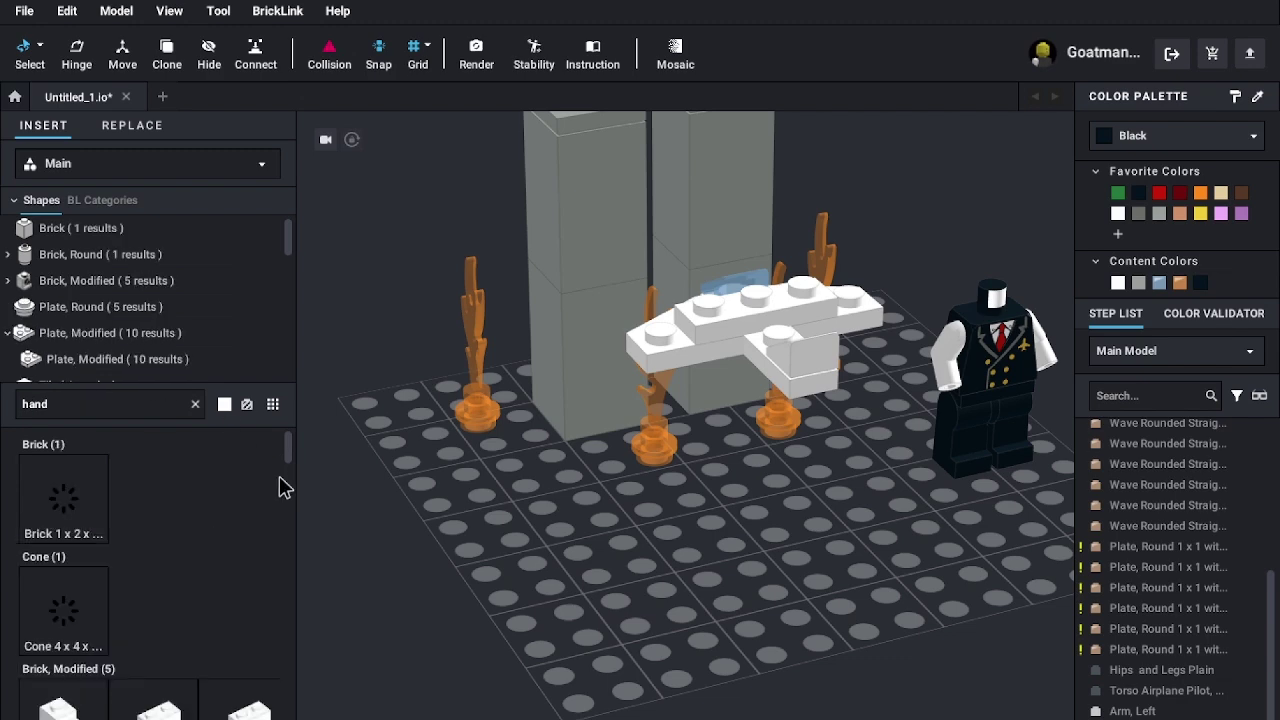
pyautogui.scroll(-5, 134, 591)
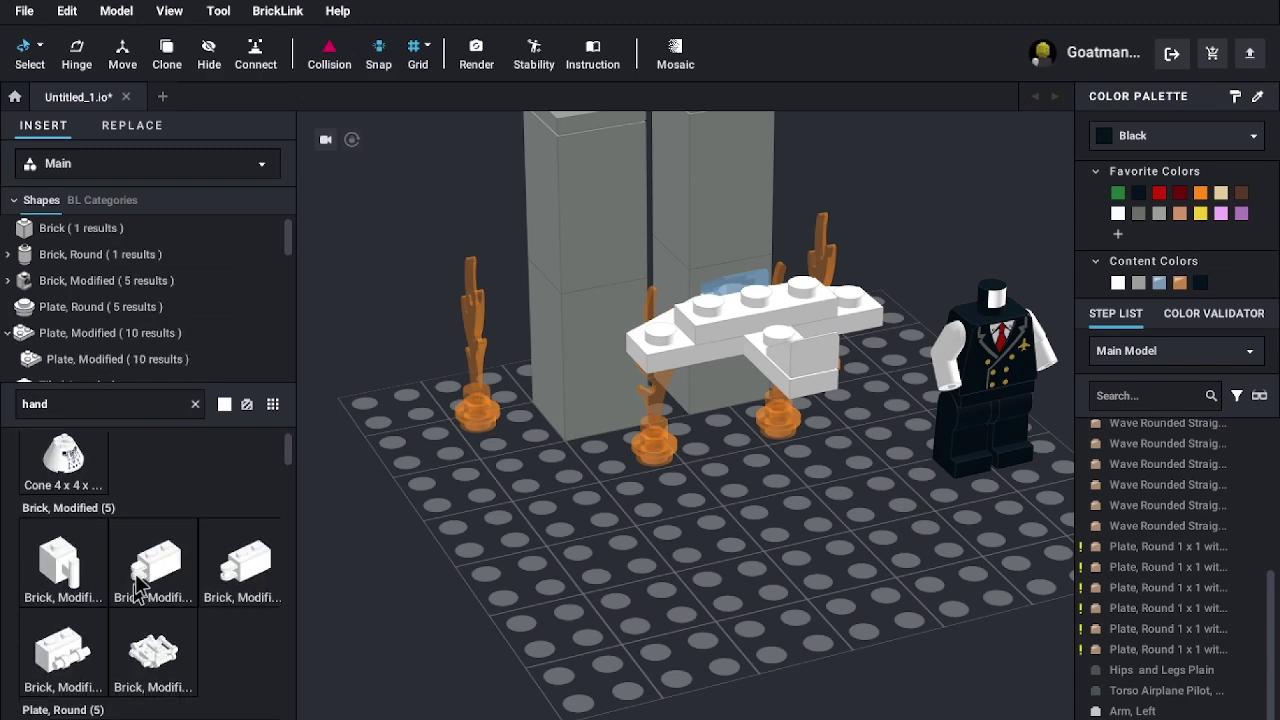
pyautogui.moveTo(280, 449); pyautogui.dragTo(286, 712)
pyautogui.scroll(-2, 262, 635)
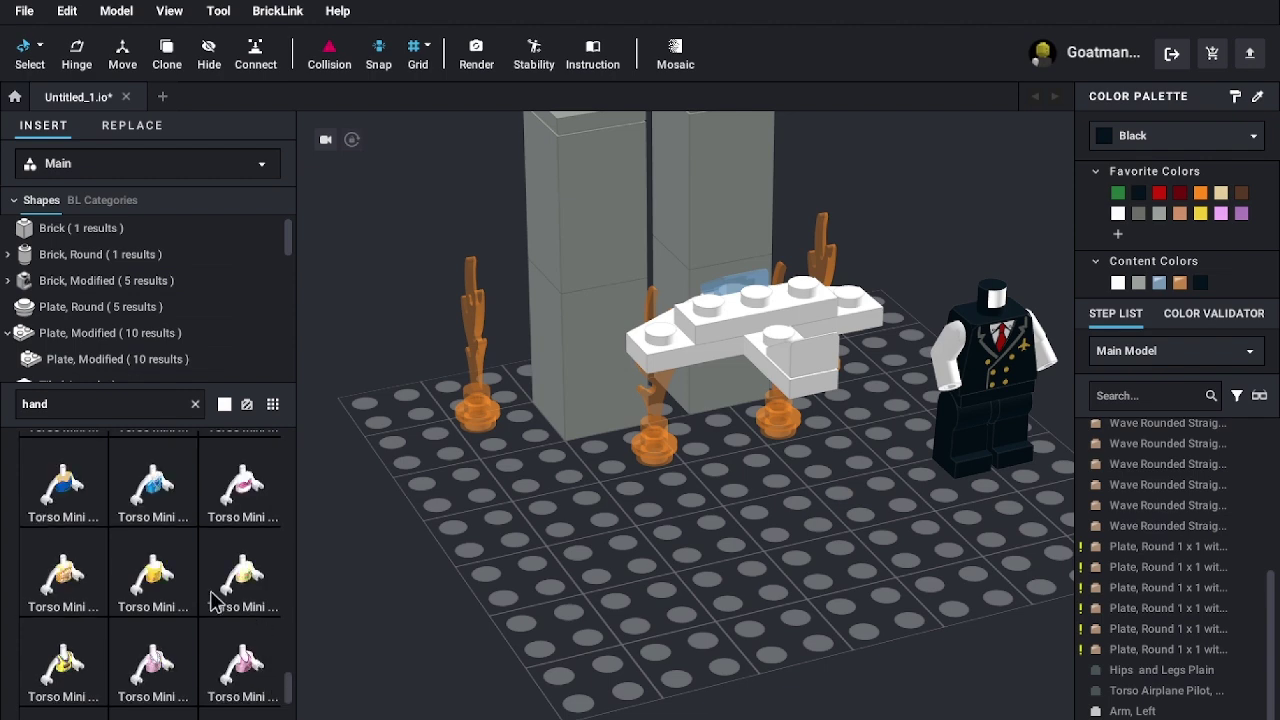
pyautogui.scroll(6, 212, 600)
pyautogui.scroll(10, 212, 600)
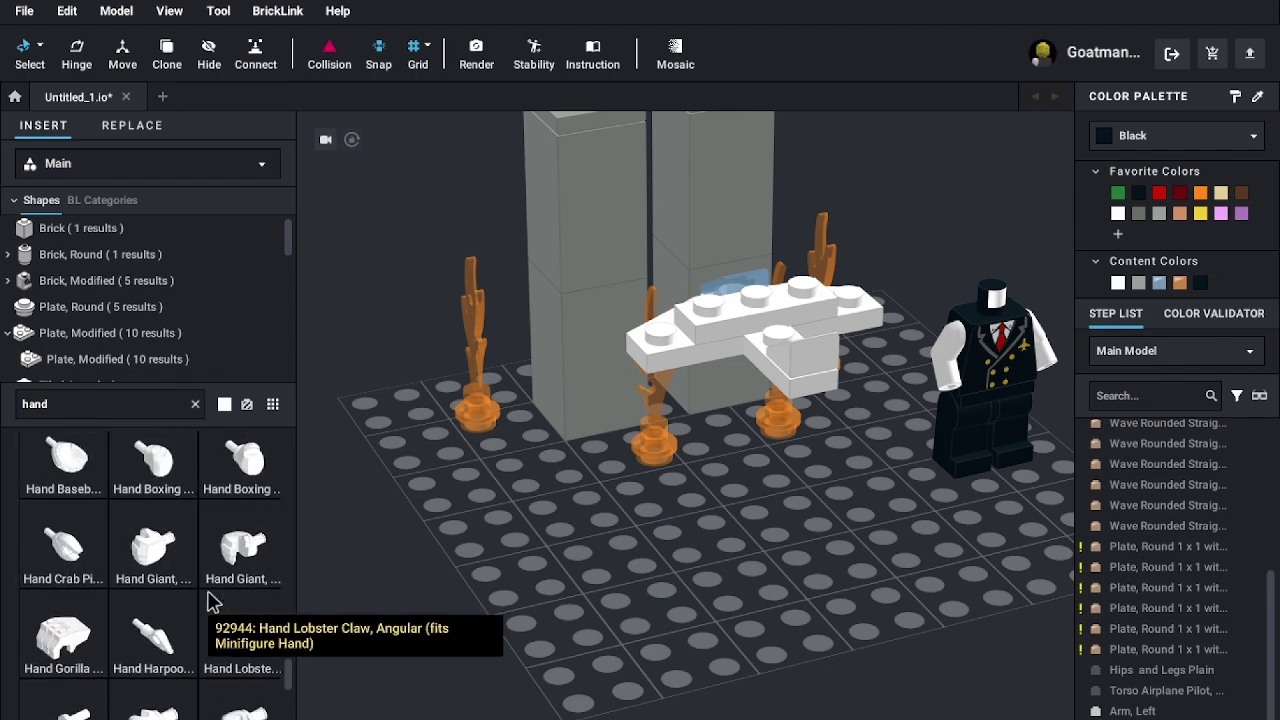
pyautogui.scroll(4, 210, 602)
# - Attach a white Hand part to the wrist of each of the pilot minifigure's arms
pyautogui.moveTo(655, 573); pyautogui.dragTo(622, 559, button='right')
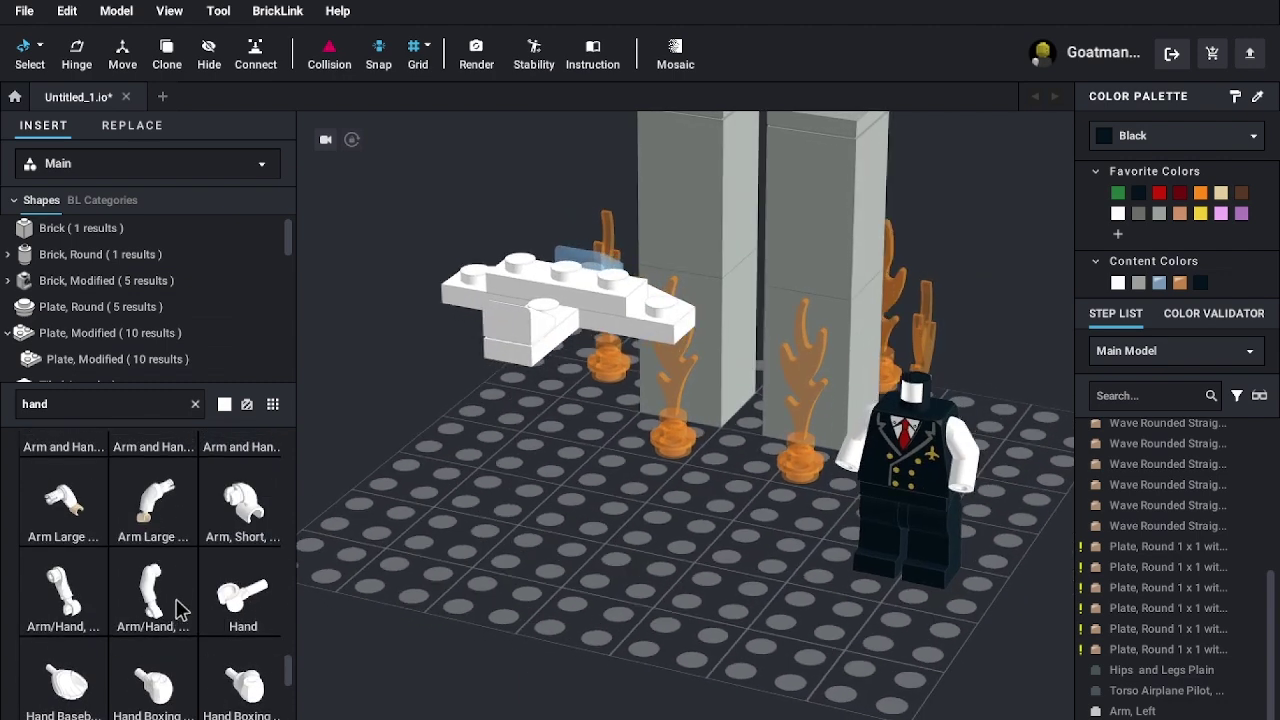
pyautogui.moveTo(466, 501); pyautogui.dragTo(822, 507)
pyautogui.moveTo(843, 565); pyautogui.dragTo(849, 470)
pyautogui.moveTo(934, 604); pyautogui.dragTo(822, 592, button='right')
pyautogui.moveTo(594, 523); pyautogui.dragTo(600, 309, button='right')
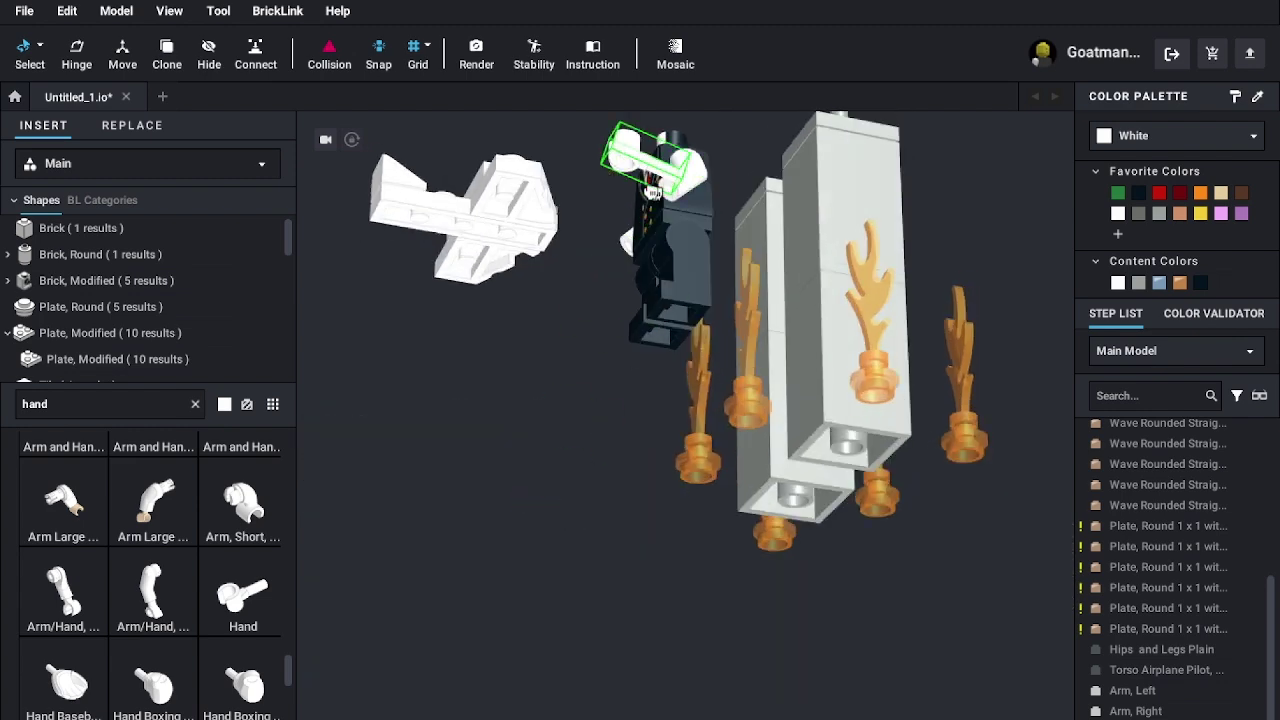
pyautogui.moveTo(630, 375); pyautogui.dragTo(787, 370, button='right')
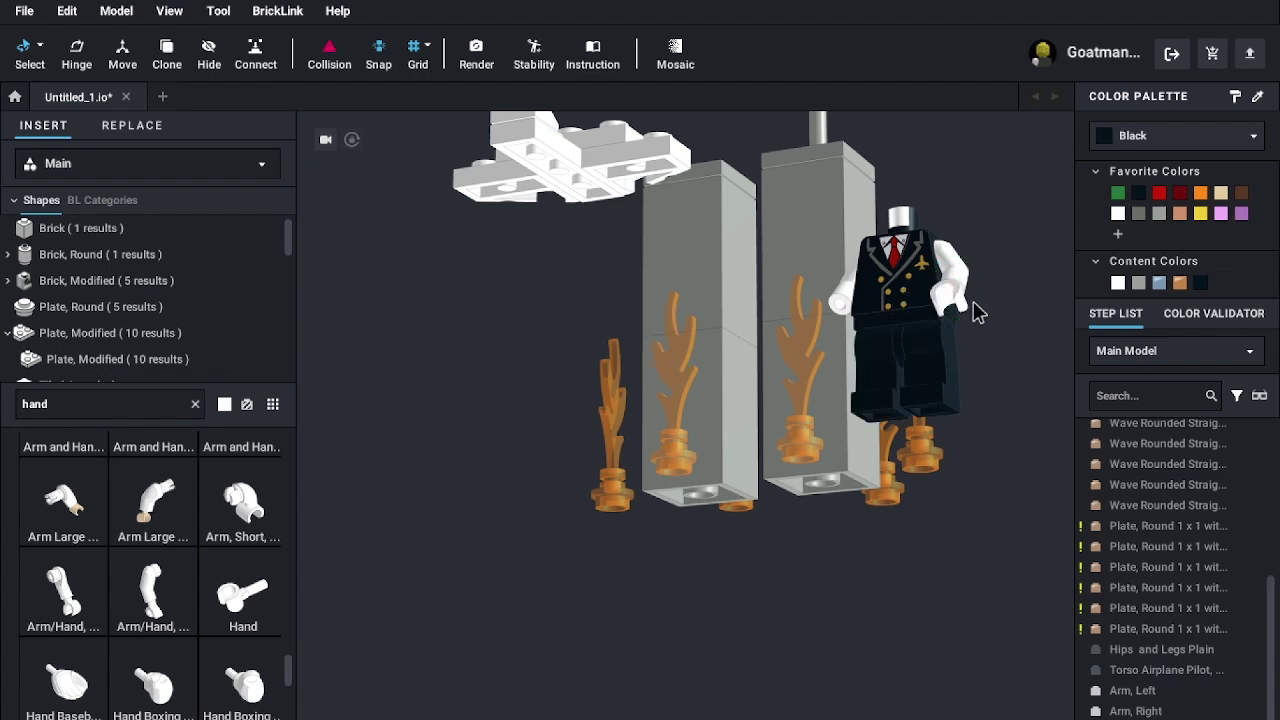
pyautogui.click(974, 303)
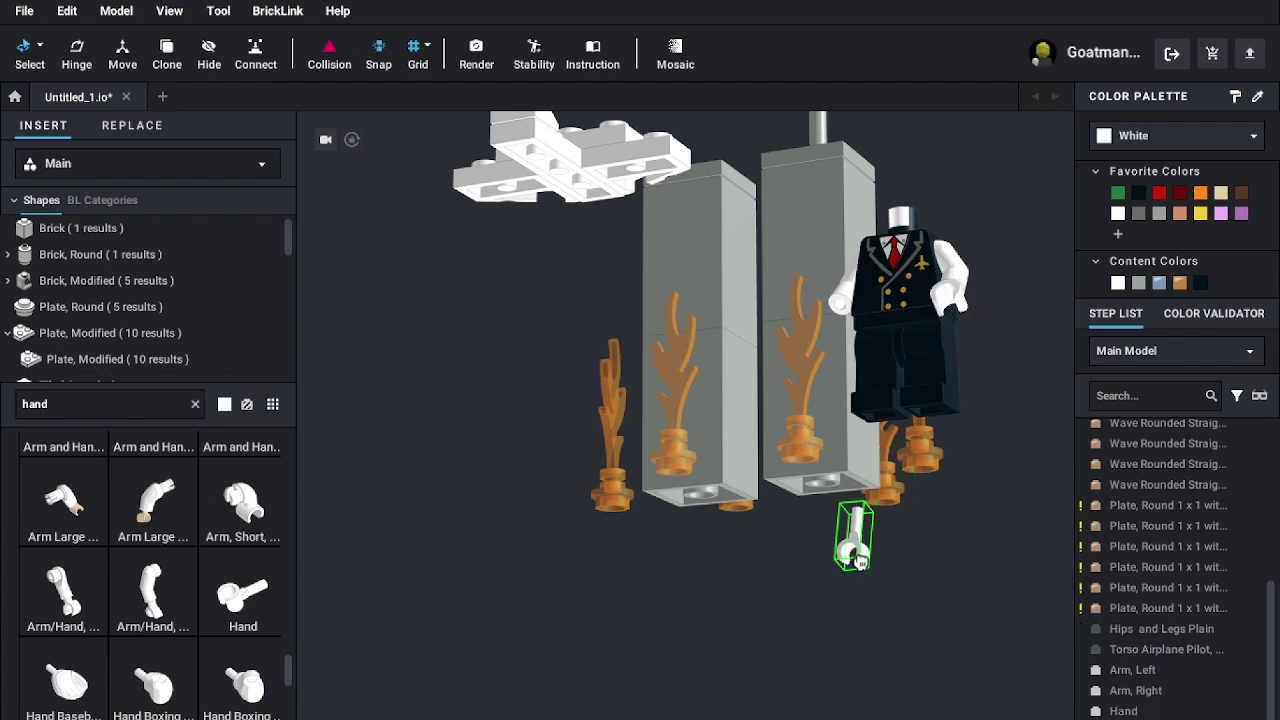
pyautogui.click(857, 322)
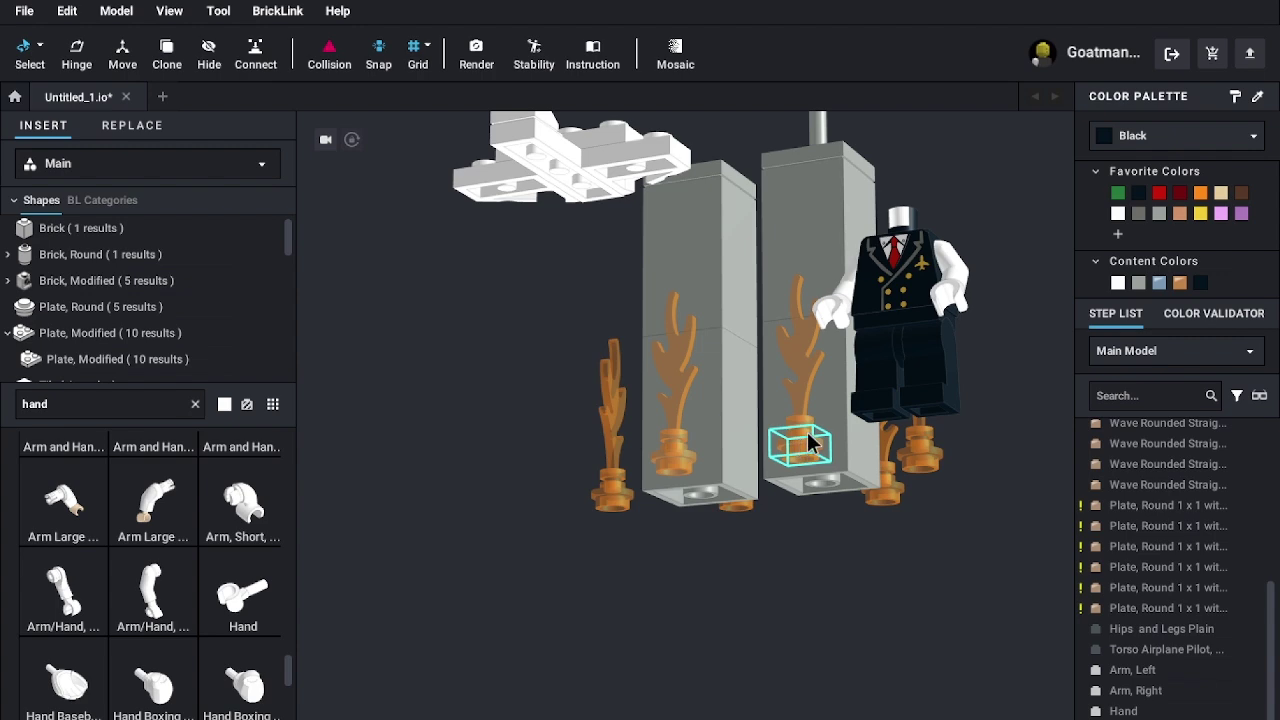
# - Paint both of the pilot minifigure's hands Tan
pyautogui.moveTo(661, 586); pyautogui.dragTo(688, 594, button='right')
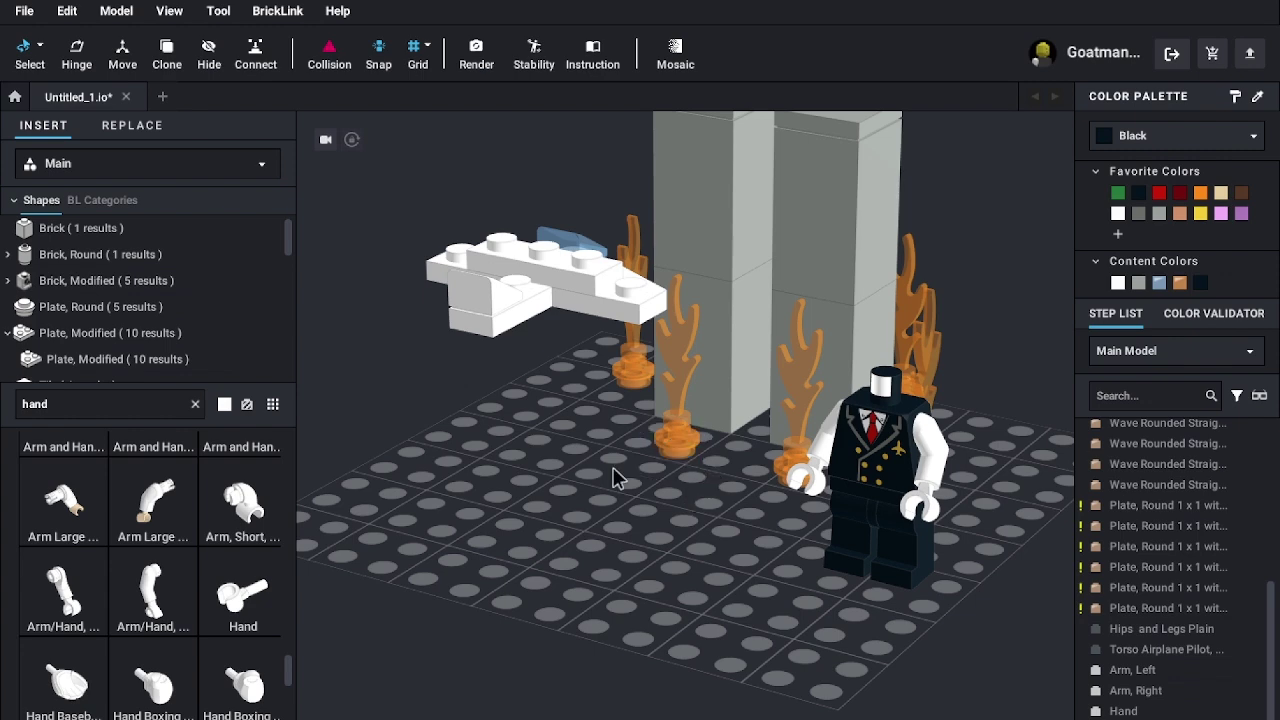
pyautogui.moveTo(552, 610); pyautogui.dragTo(600, 614, button='right')
pyautogui.moveTo(425, 545); pyautogui.dragTo(663, 443, button='right')
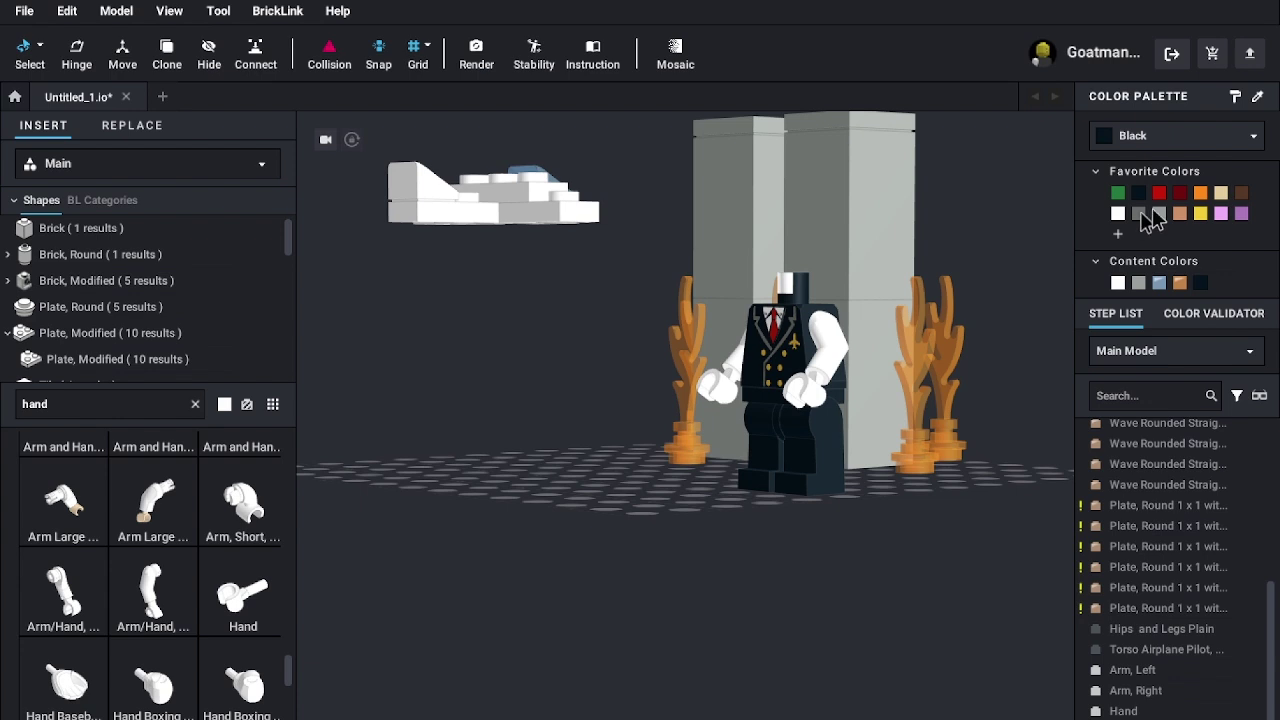
pyautogui.click(1221, 193)
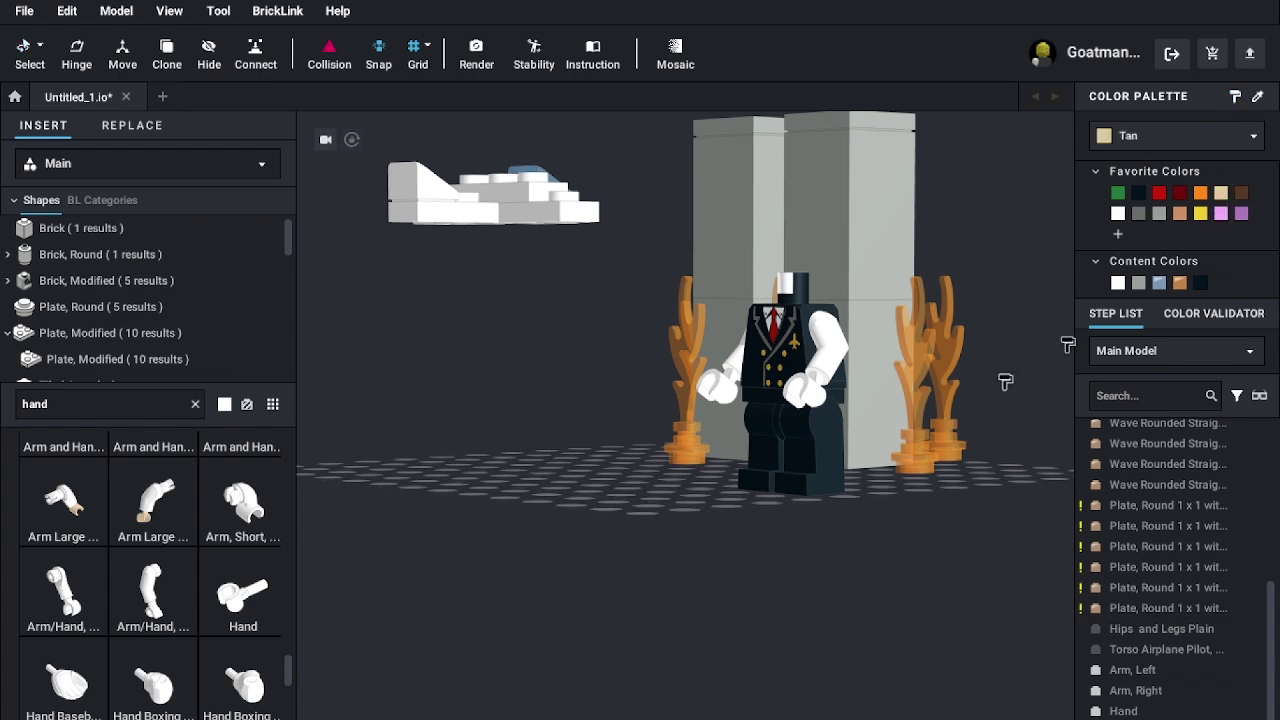
pyautogui.click(808, 392)
pyautogui.click(718, 396)
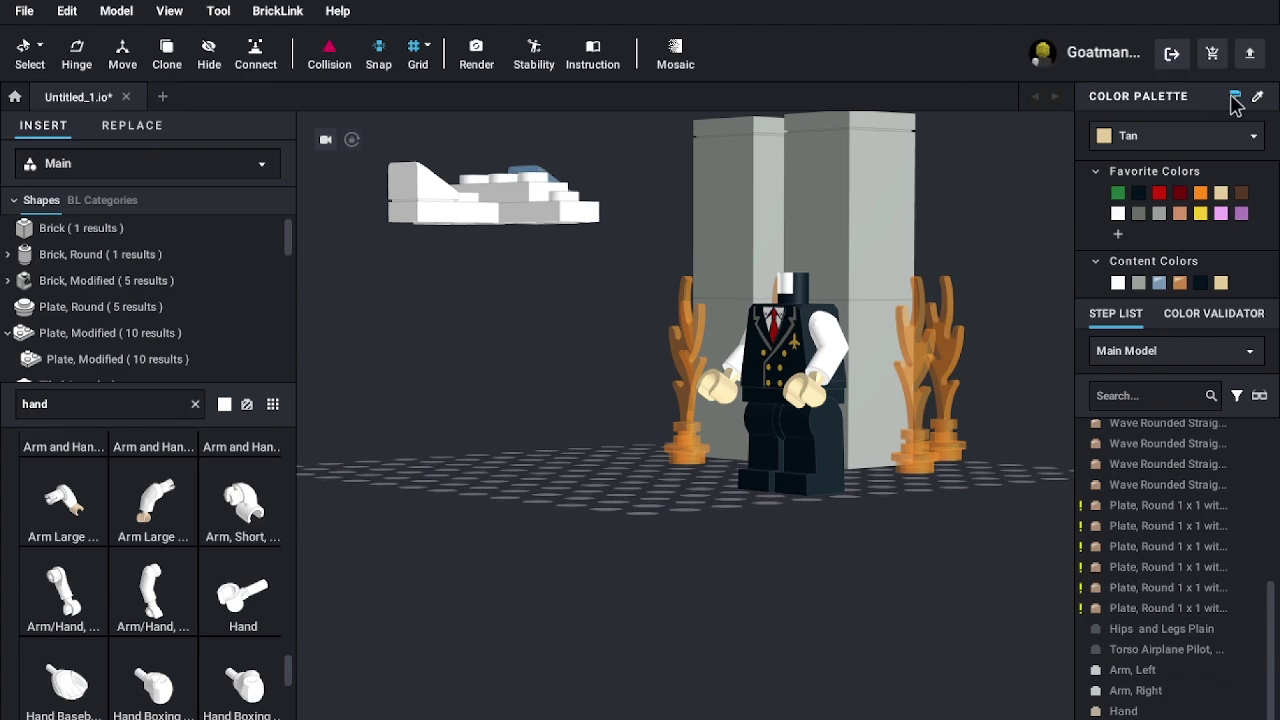
# - Clear the "hand" part search and display the Minifigure, Head category in the part library
pyautogui.moveTo(745, 540); pyautogui.dragTo(646, 586, button='right')
pyautogui.scroll(-1, 103, 309)
pyautogui.scroll(-6, 105, 290)
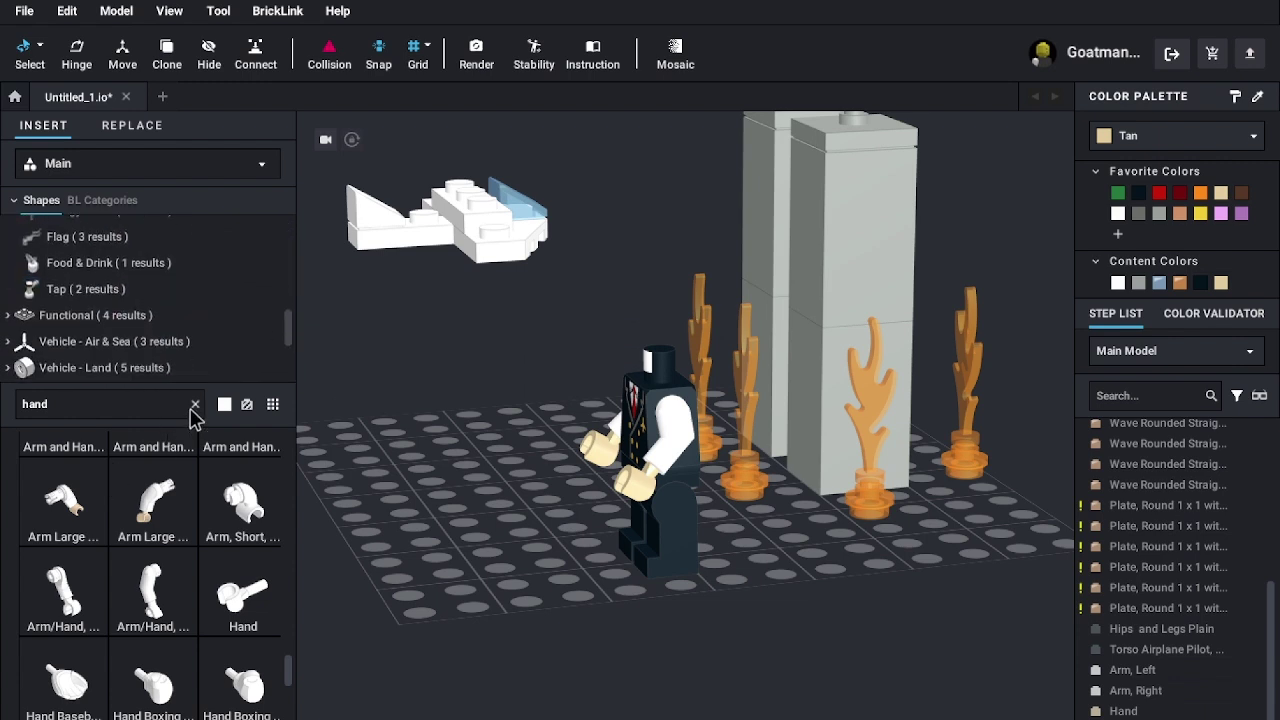
pyautogui.click(194, 405)
pyautogui.scroll(-3, 287, 255)
pyautogui.moveTo(290, 266); pyautogui.dragTo(294, 371)
pyautogui.click(124, 265)
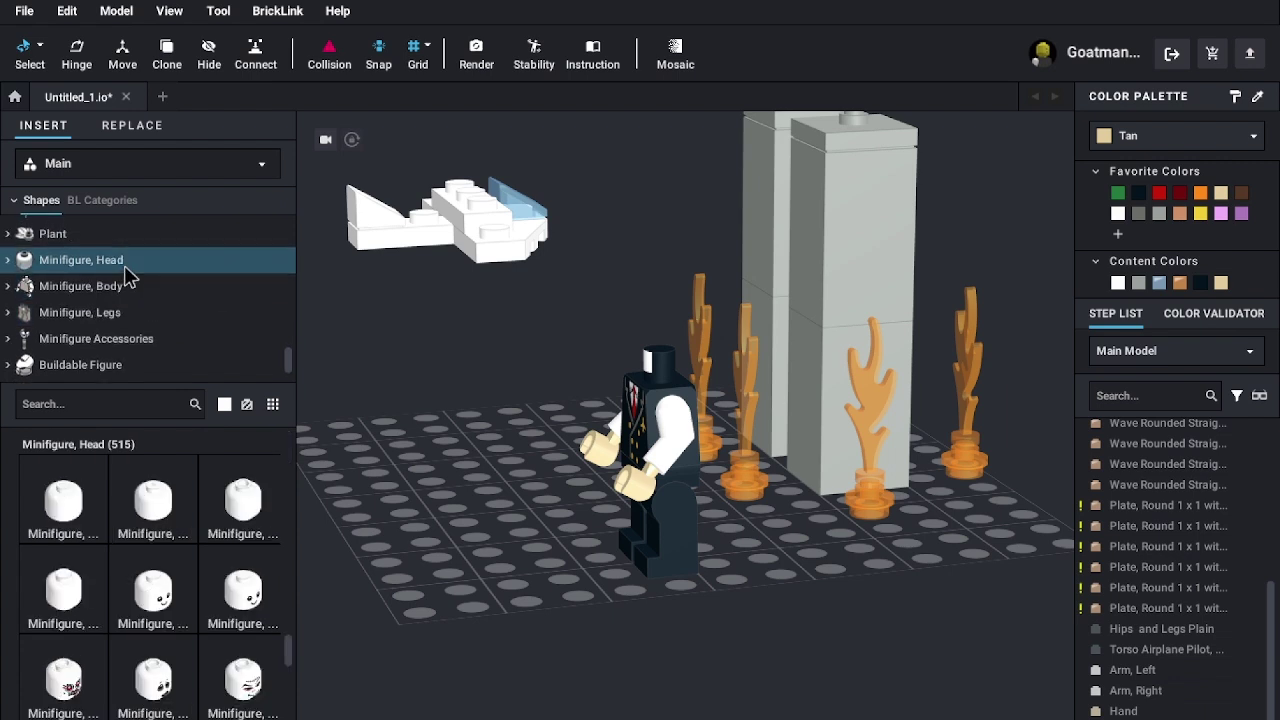
# - Look through the printed faces in the Minifigure, Head category for one that suits the pilot
pyautogui.scroll(-5, 171, 586)
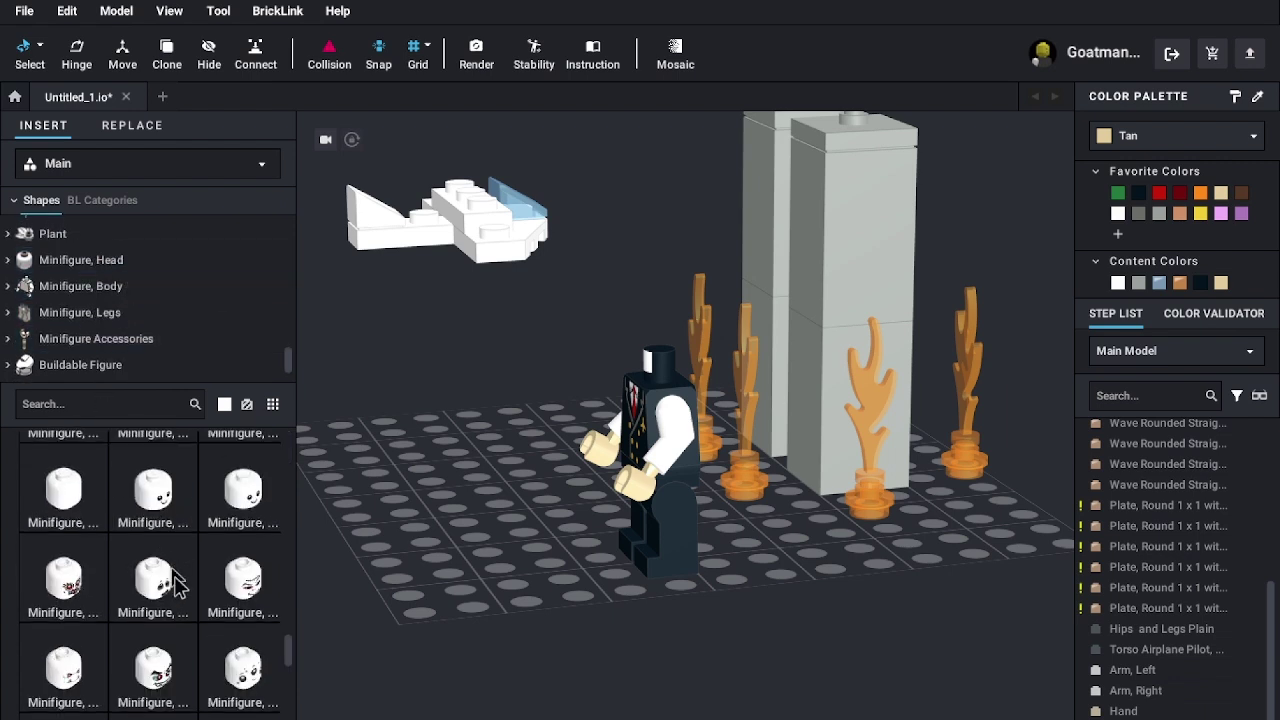
pyautogui.scroll(-2, 197, 653)
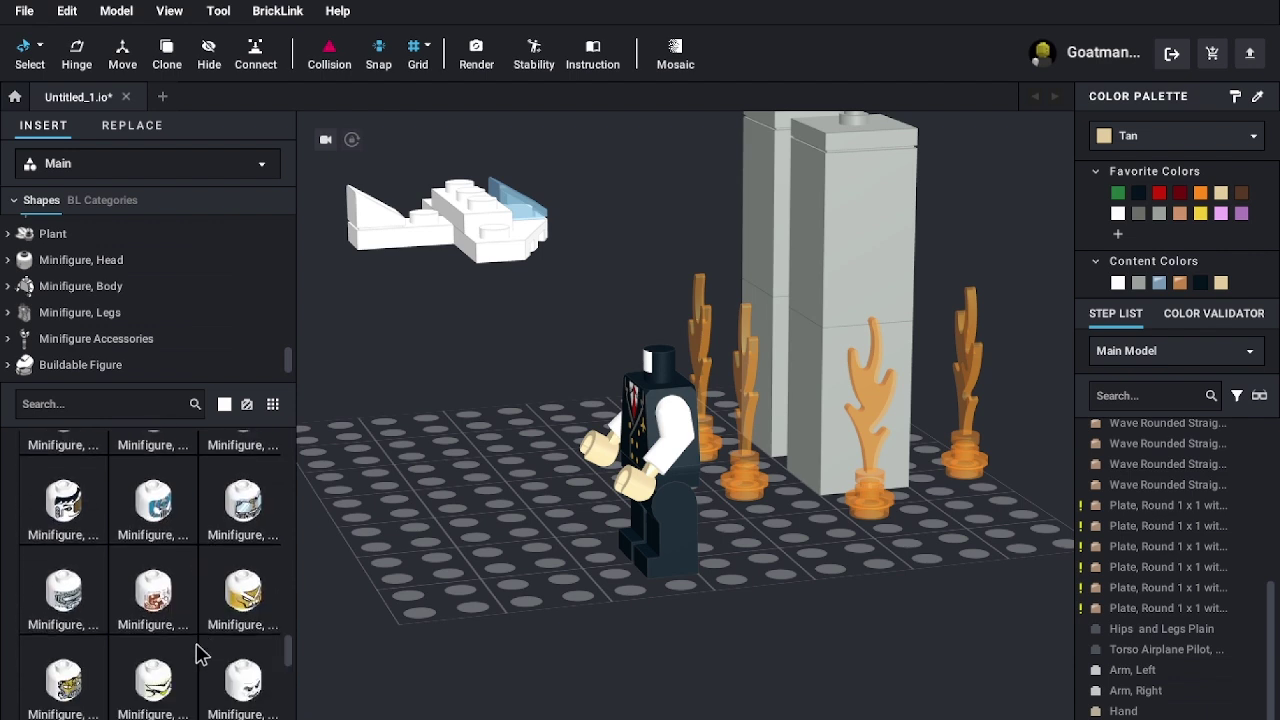
pyautogui.scroll(-1, 197, 653)
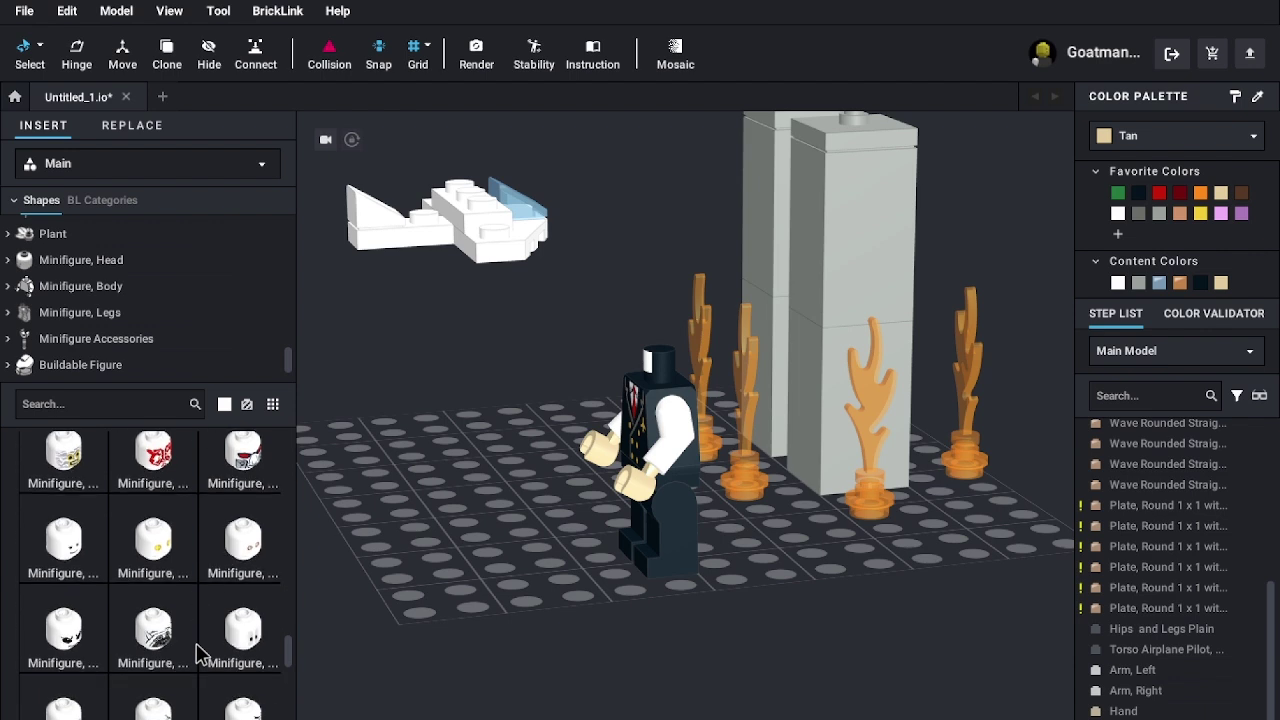
pyautogui.scroll(-5, 197, 653)
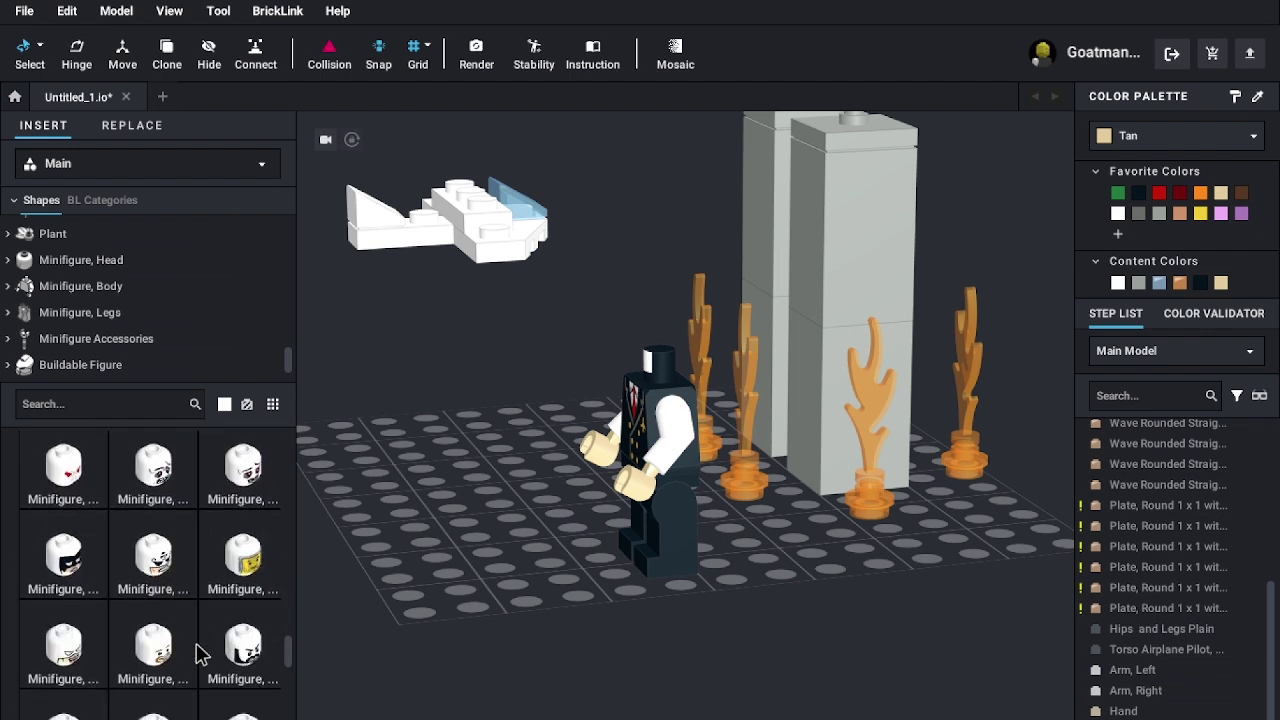
pyautogui.scroll(-3, 197, 653)
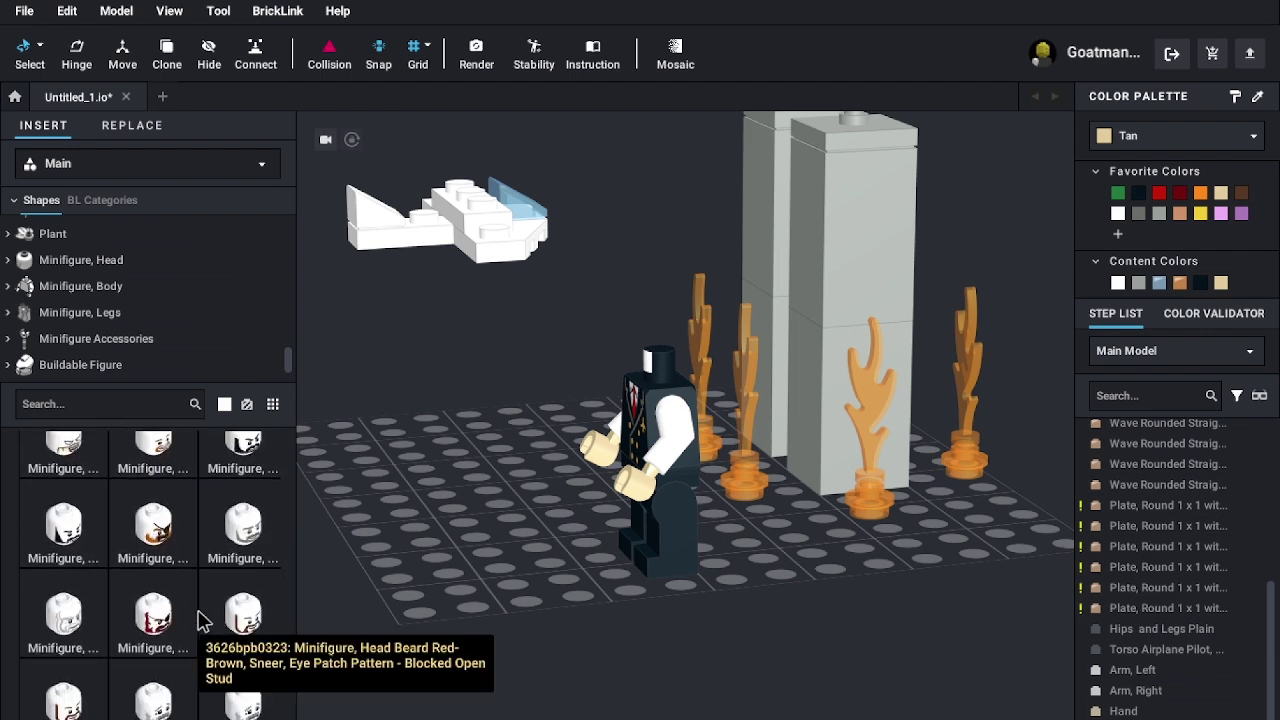
pyautogui.scroll(-4, 197, 621)
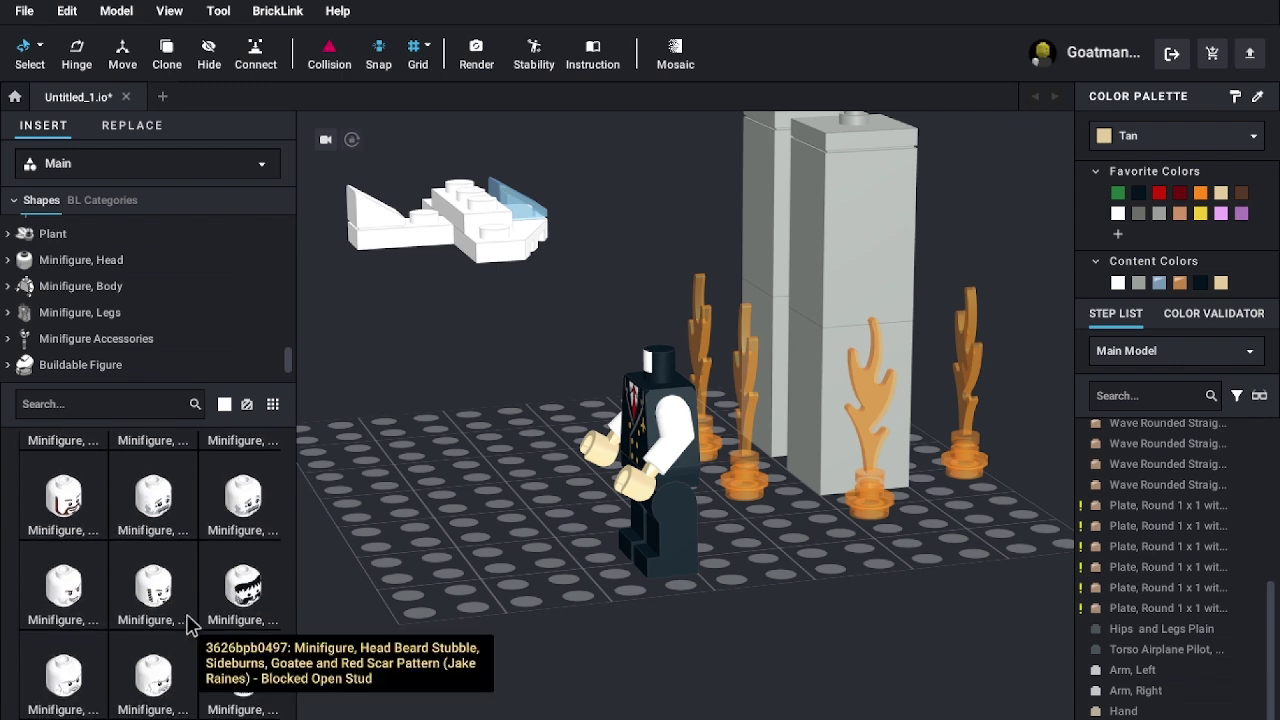
pyautogui.scroll(-2, 189, 623)
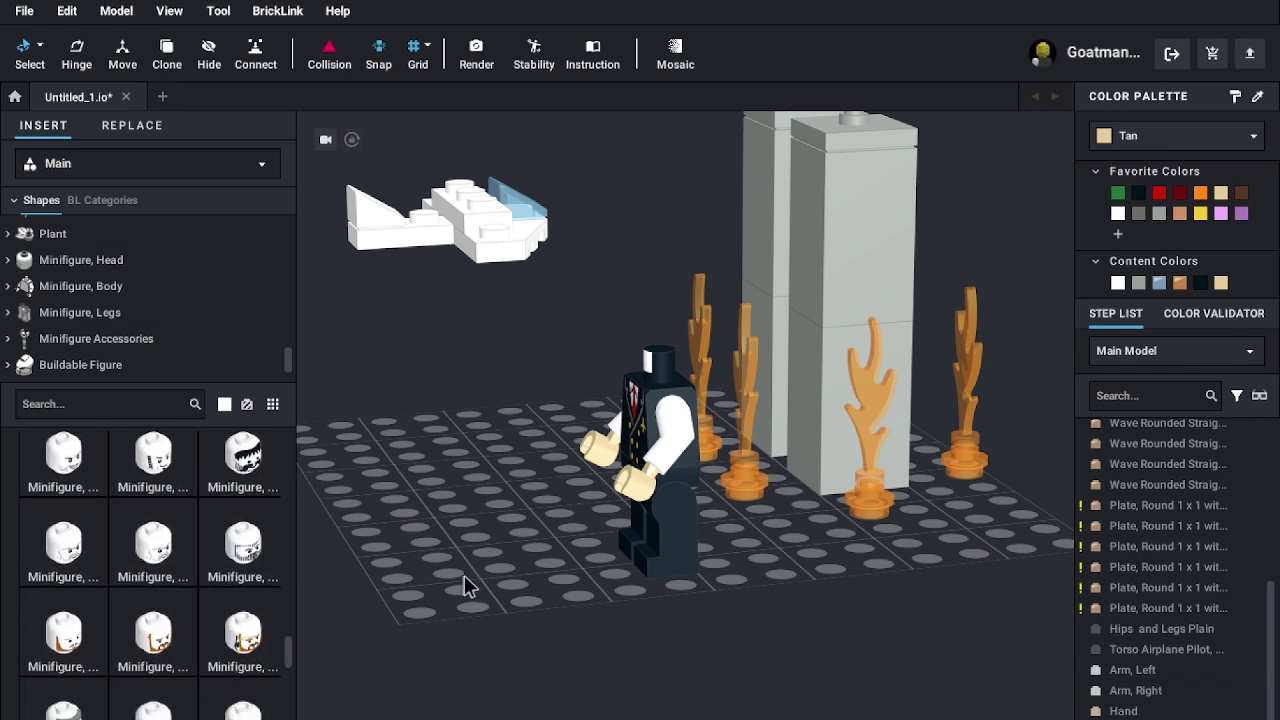
pyautogui.rightClick(466, 590)
pyautogui.moveTo(777, 658); pyautogui.dragTo(806, 658, button='right')
pyautogui.moveTo(250, 700); pyautogui.dragTo(822, 389)
pyautogui.moveTo(822, 389); pyautogui.dragTo(866, 389, button='right')
pyautogui.moveTo(866, 389); pyautogui.dragTo(638, 503)
pyautogui.rightClick(123, 568)
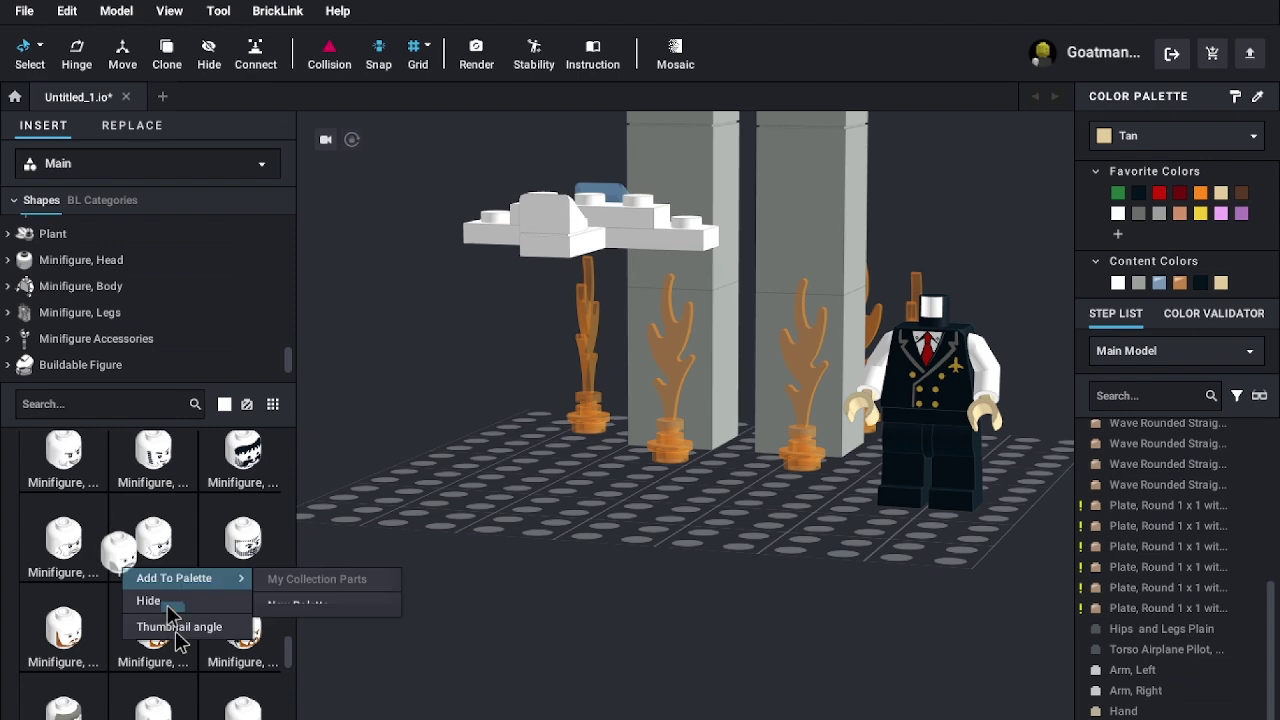
pyautogui.click(434, 618)
pyautogui.scroll(-4, 260, 674)
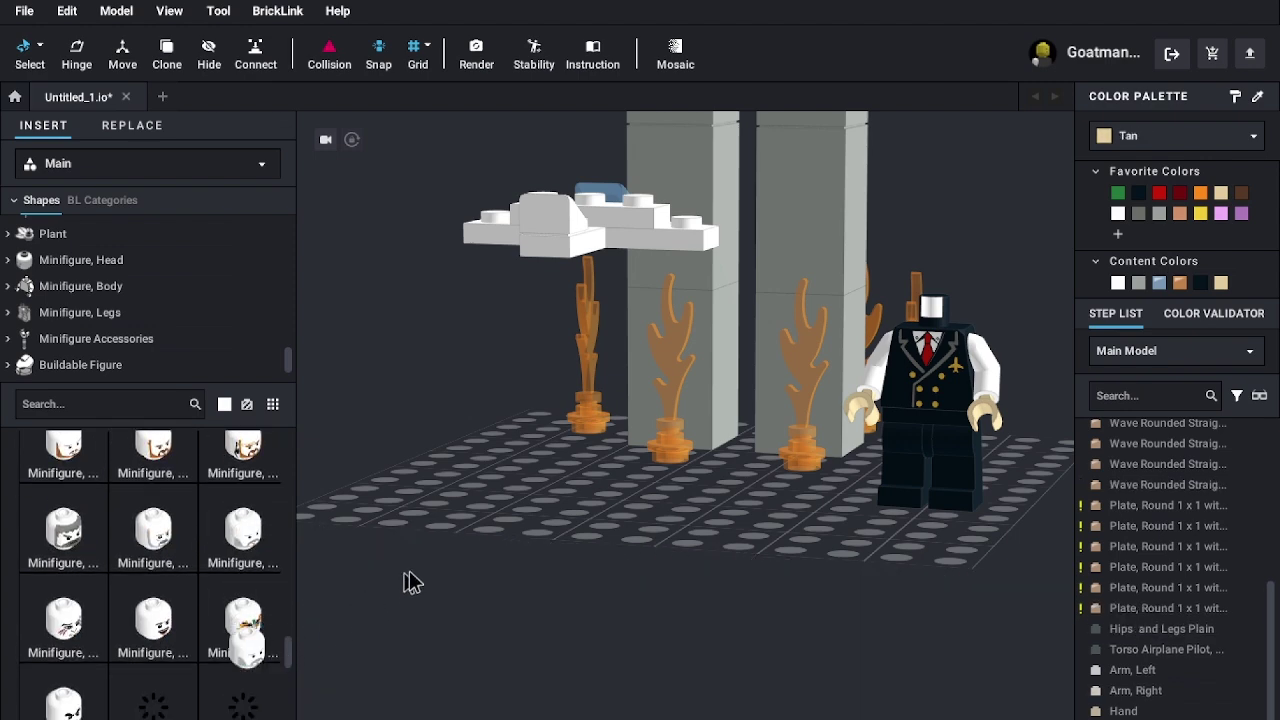
pyautogui.scroll(-3, 155, 688)
pyautogui.moveTo(466, 614); pyautogui.dragTo(452, 584, button='right')
pyautogui.press('Escape')
# - Fit a minifigure head with an angry, bared-teeth face onto the pilot's neck and paint it Tan
pyautogui.scroll(-4, 235, 622)
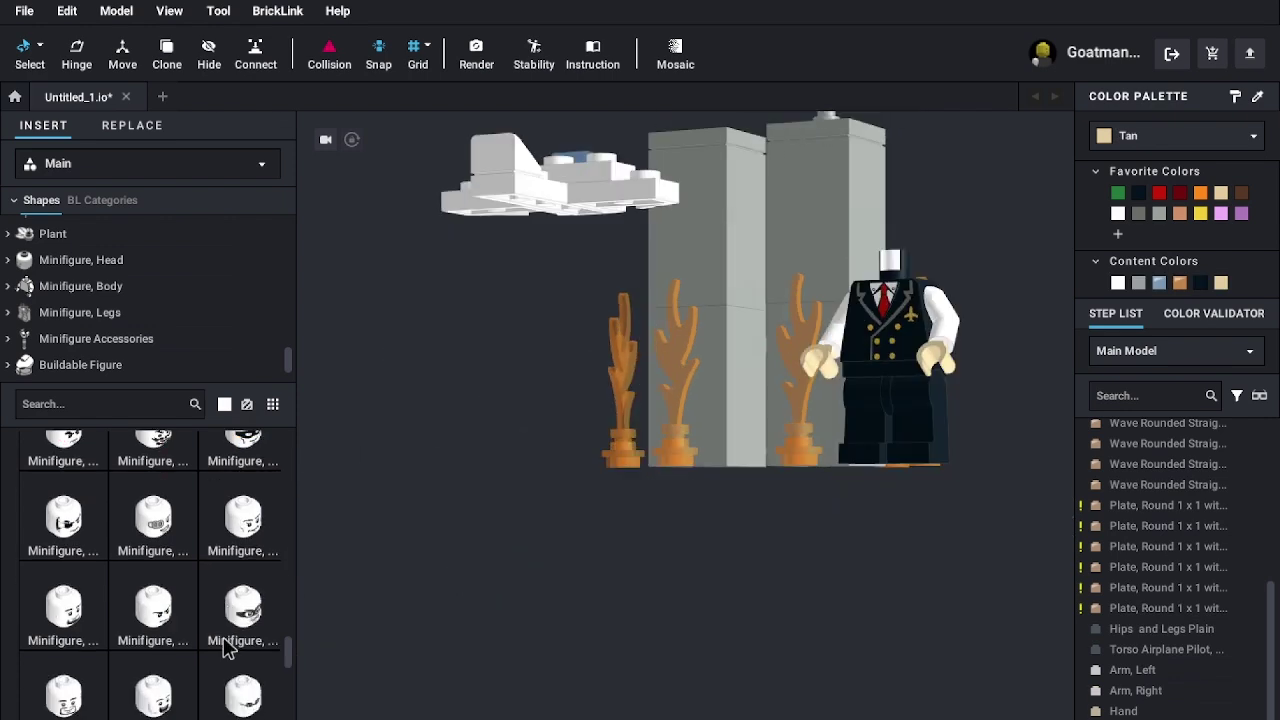
pyautogui.scroll(-3, 229, 650)
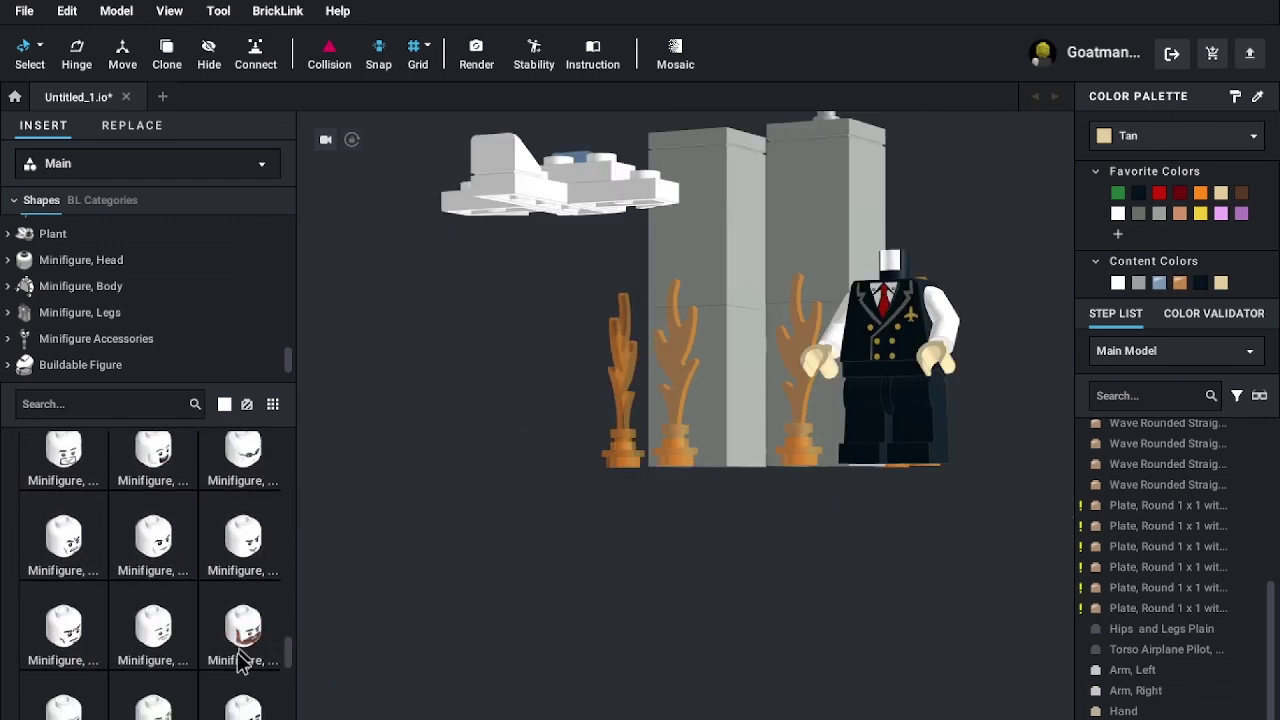
pyautogui.scroll(-3, 226, 680)
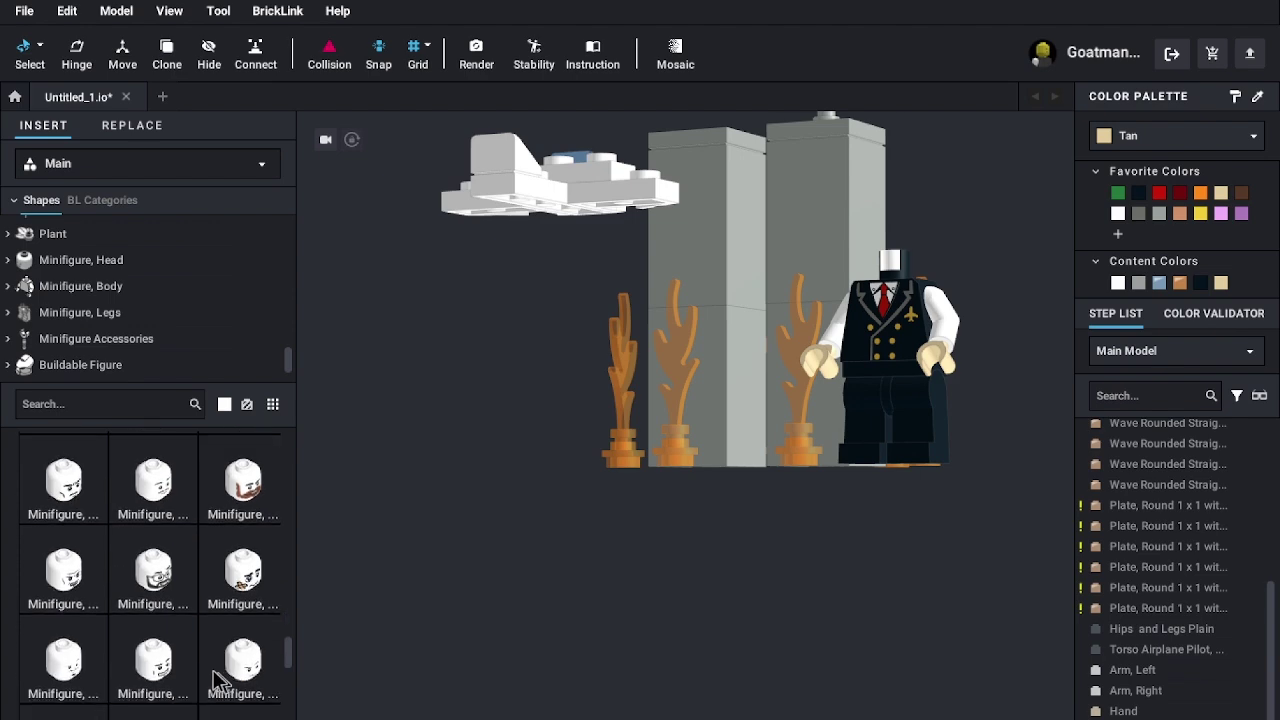
pyautogui.moveTo(40, 578); pyautogui.dragTo(697, 603)
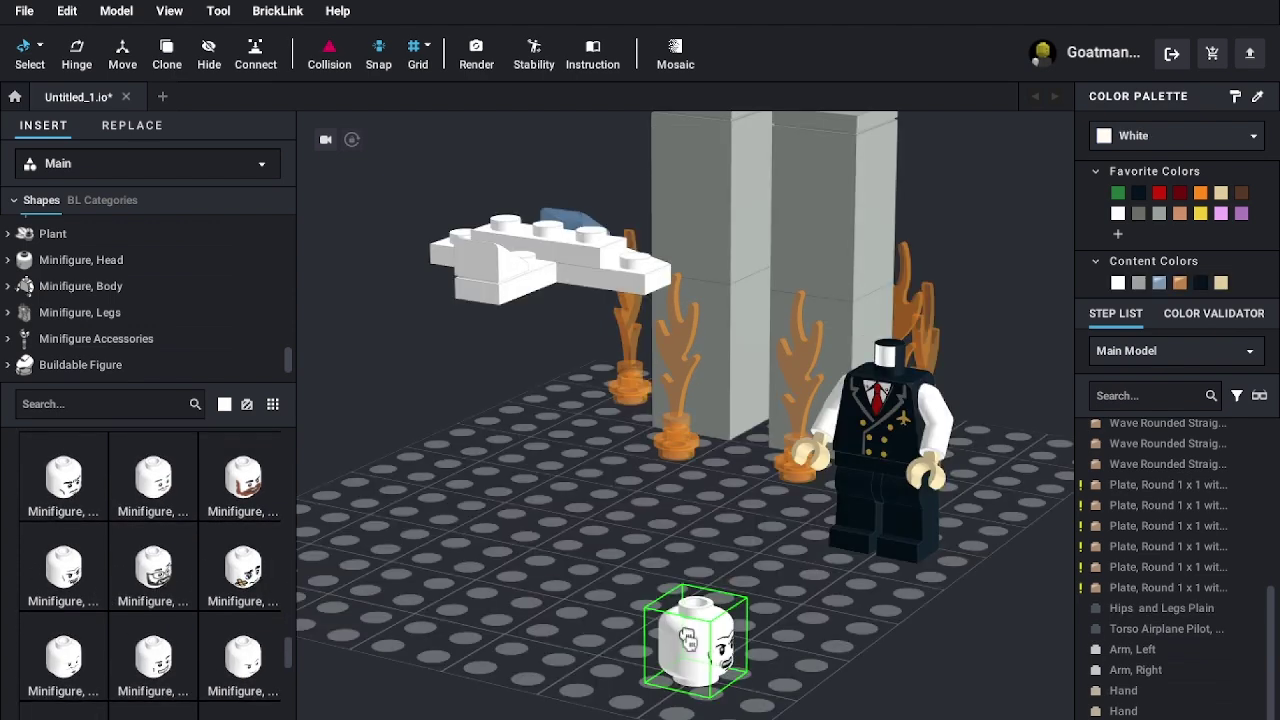
pyautogui.press('Delete')
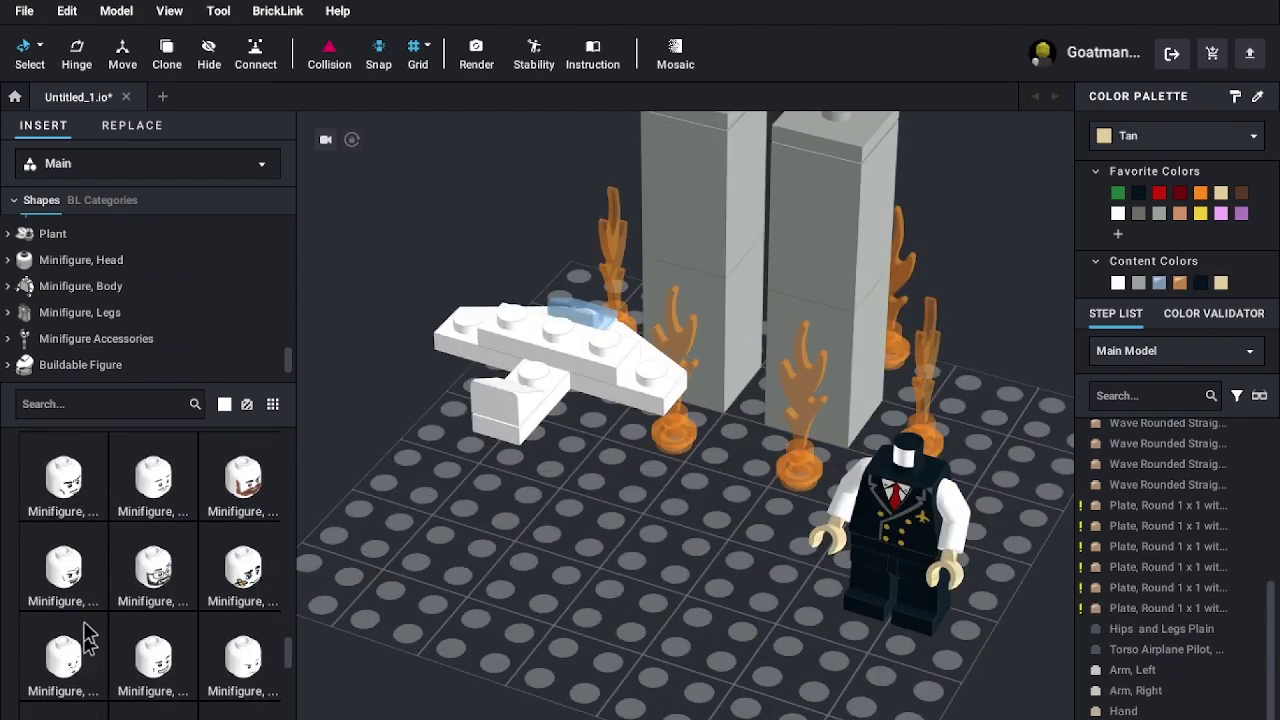
pyautogui.moveTo(155, 585); pyautogui.dragTo(912, 432)
pyautogui.click(912, 432)
pyautogui.press('Escape')
pyautogui.moveTo(606, 572); pyautogui.dragTo(606, 543, button='right')
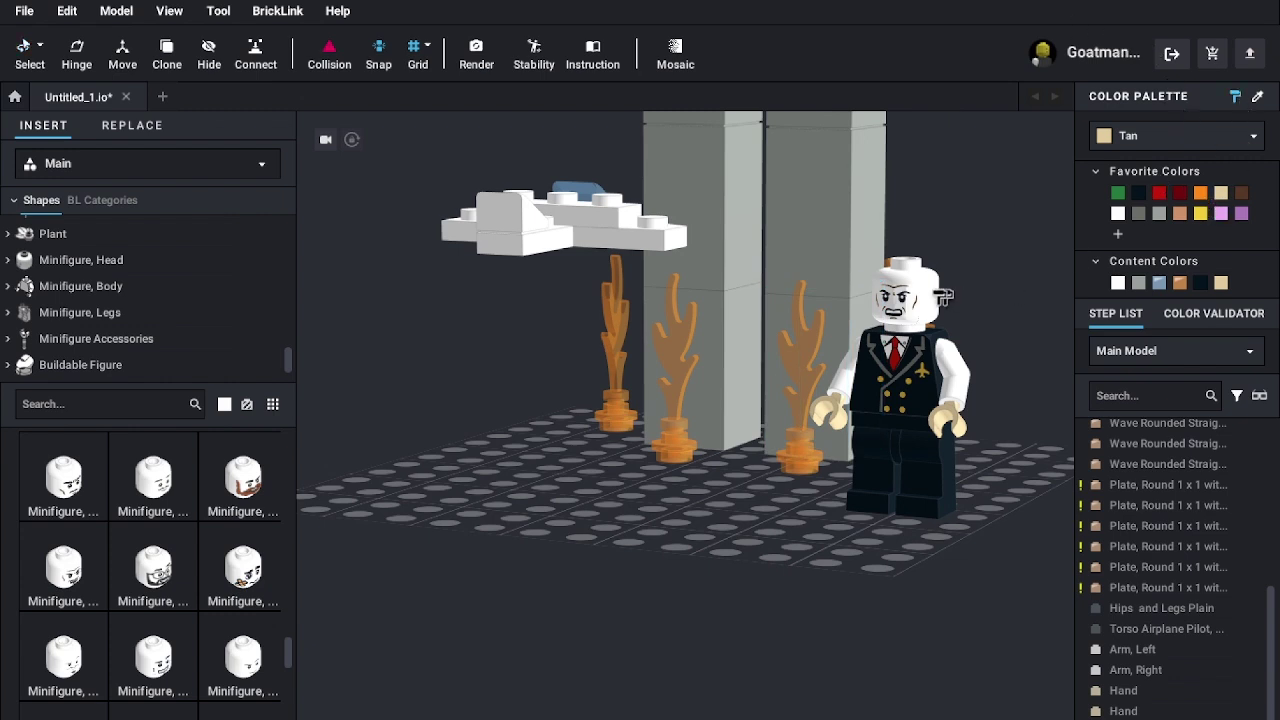
pyautogui.click(928, 296)
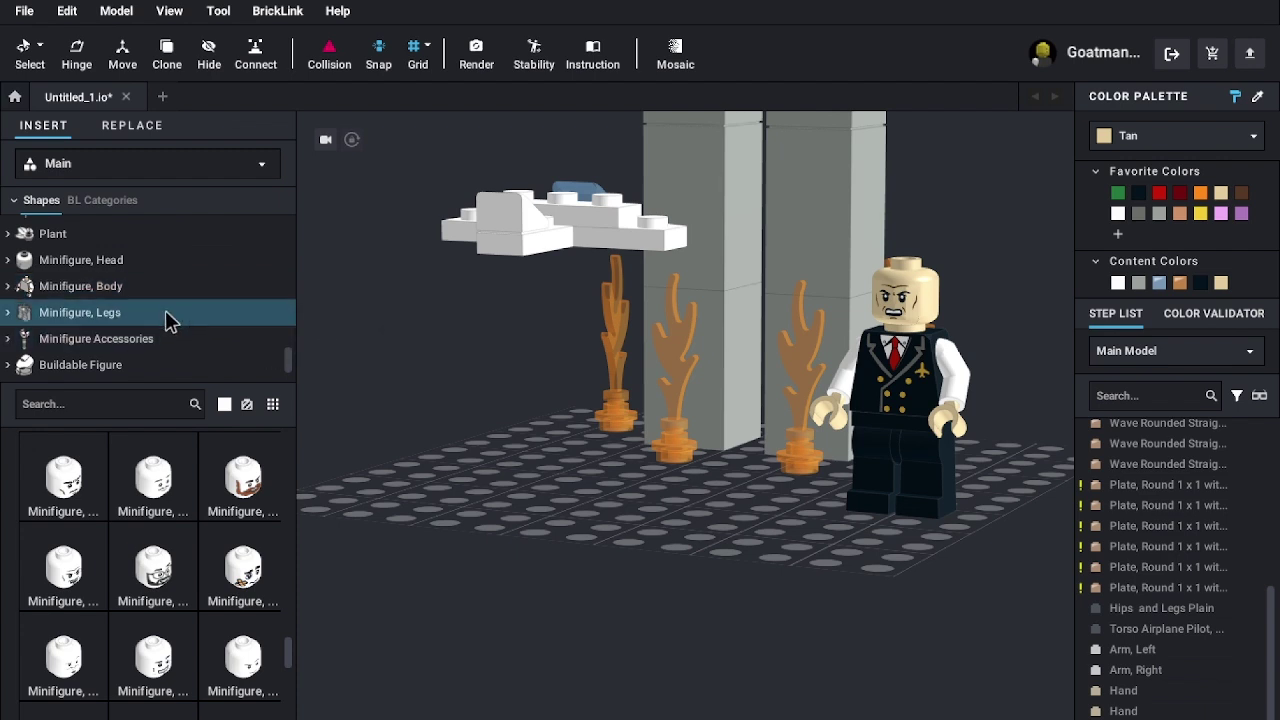
# - Look through the part library beyond the minifigure heads for a hair piece for the pilot
pyautogui.scroll(-1, 166, 321)
pyautogui.scroll(1, 160, 310)
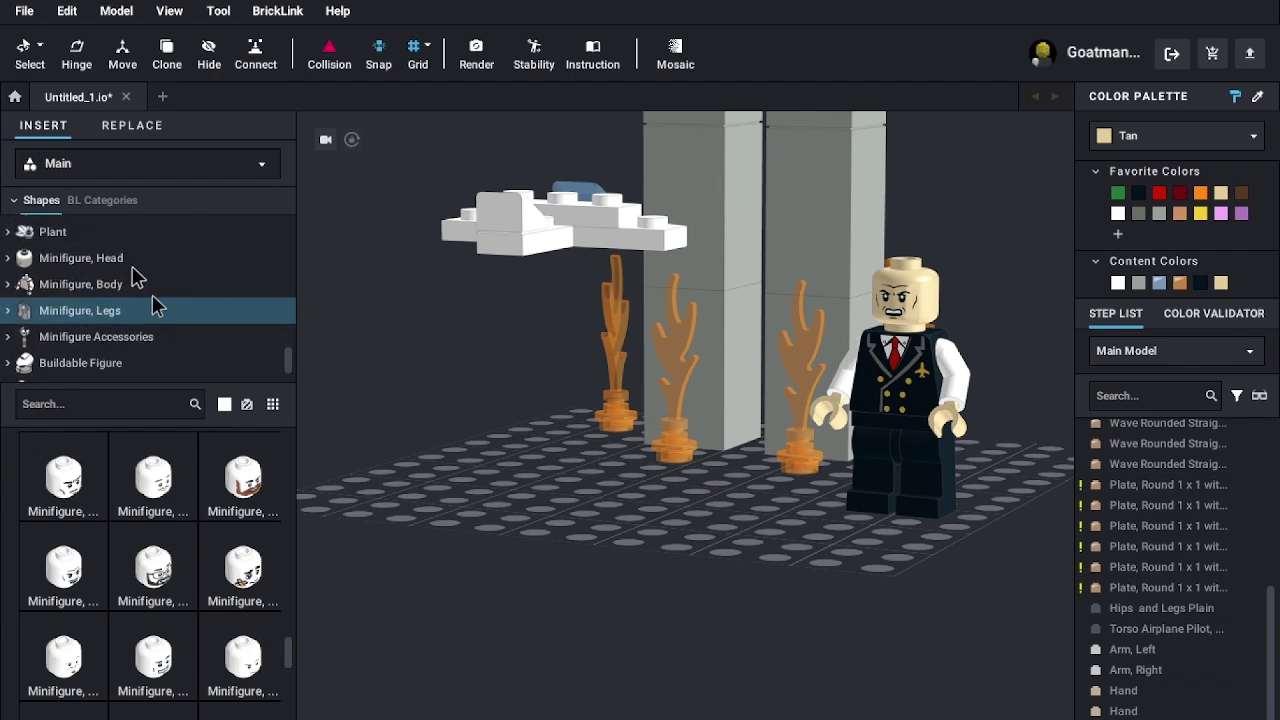
pyautogui.scroll(-1, 130, 275)
pyautogui.scroll(-2, 128, 295)
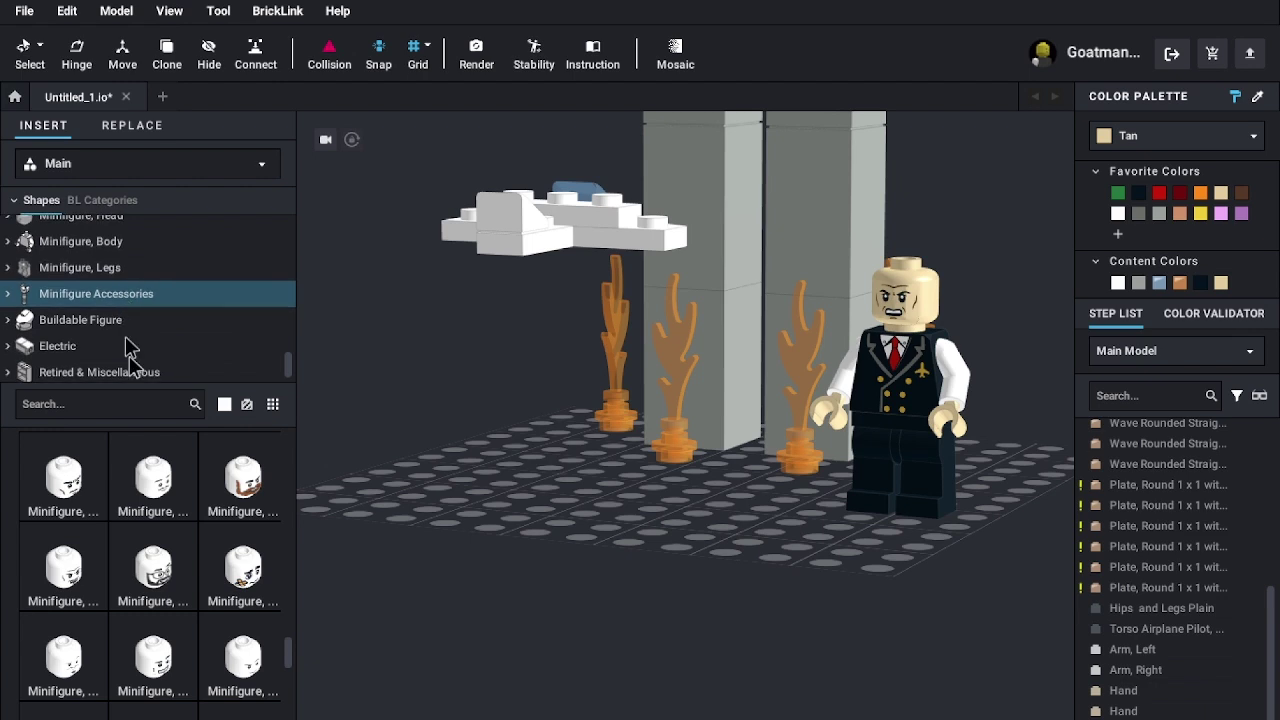
pyautogui.scroll(-3, 155, 520)
pyautogui.scroll(-10, 155, 520)
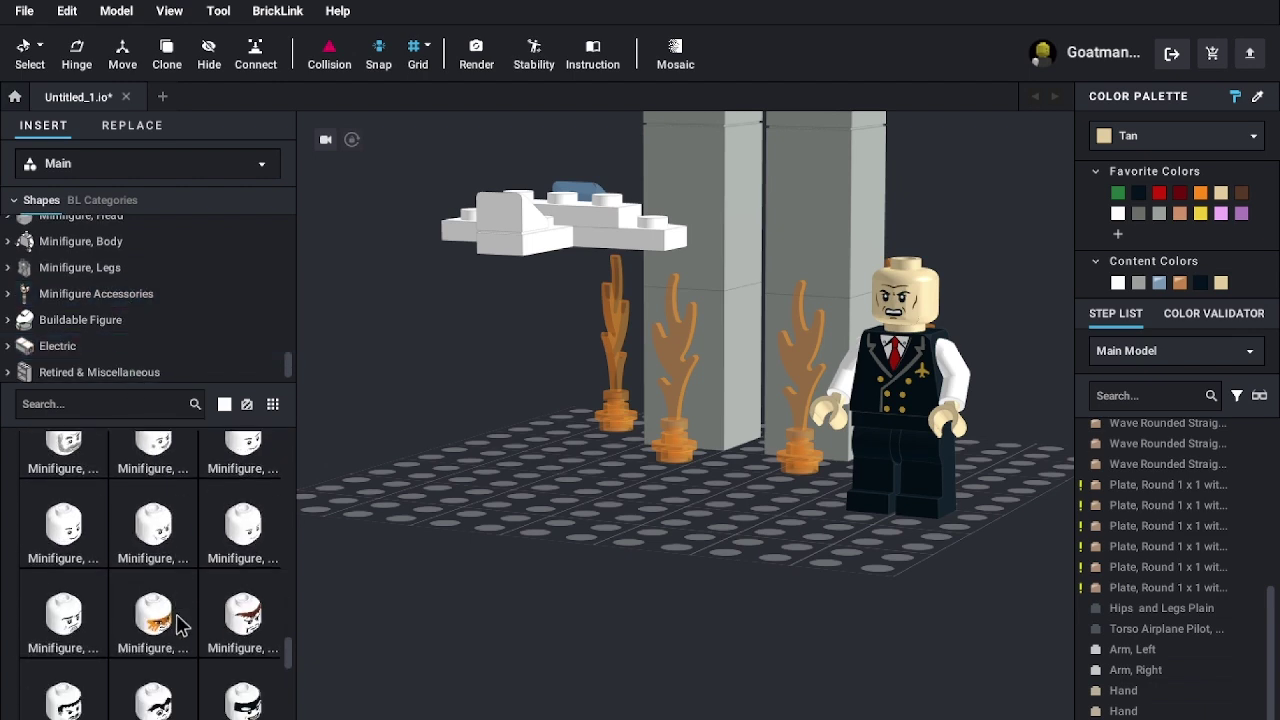
pyautogui.scroll(-8, 193, 680)
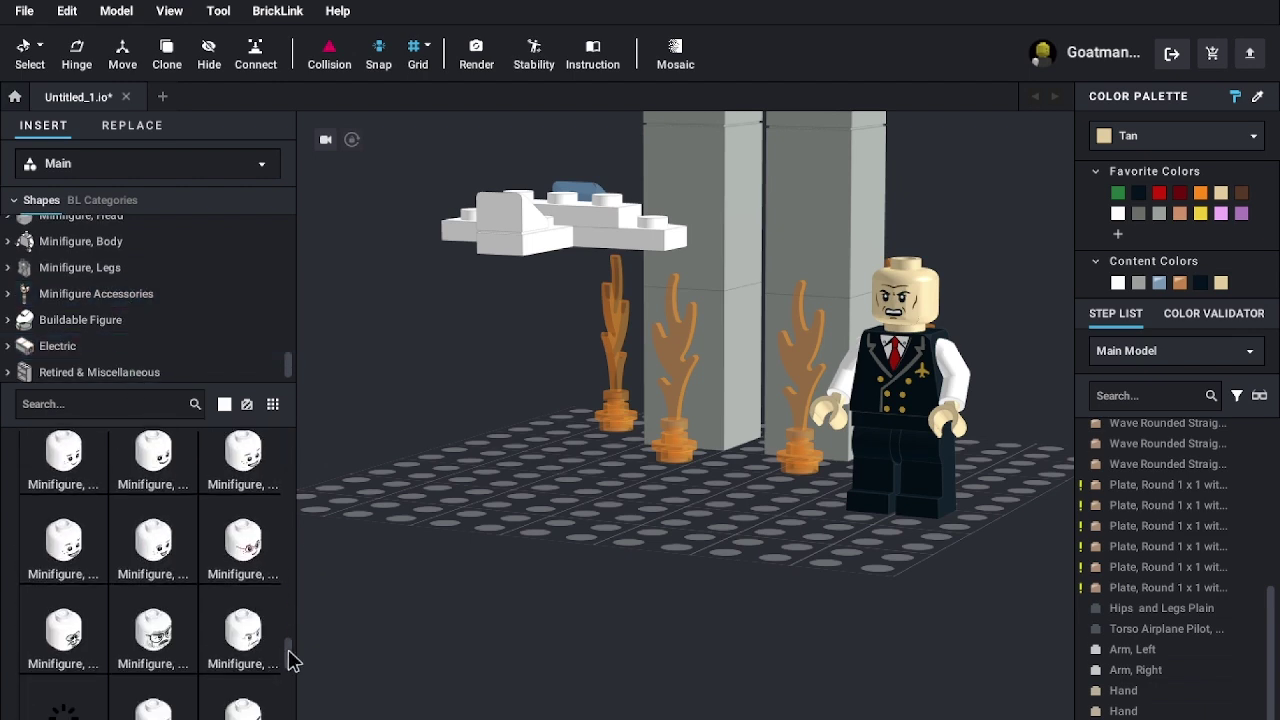
pyautogui.scroll(-2, 288, 675)
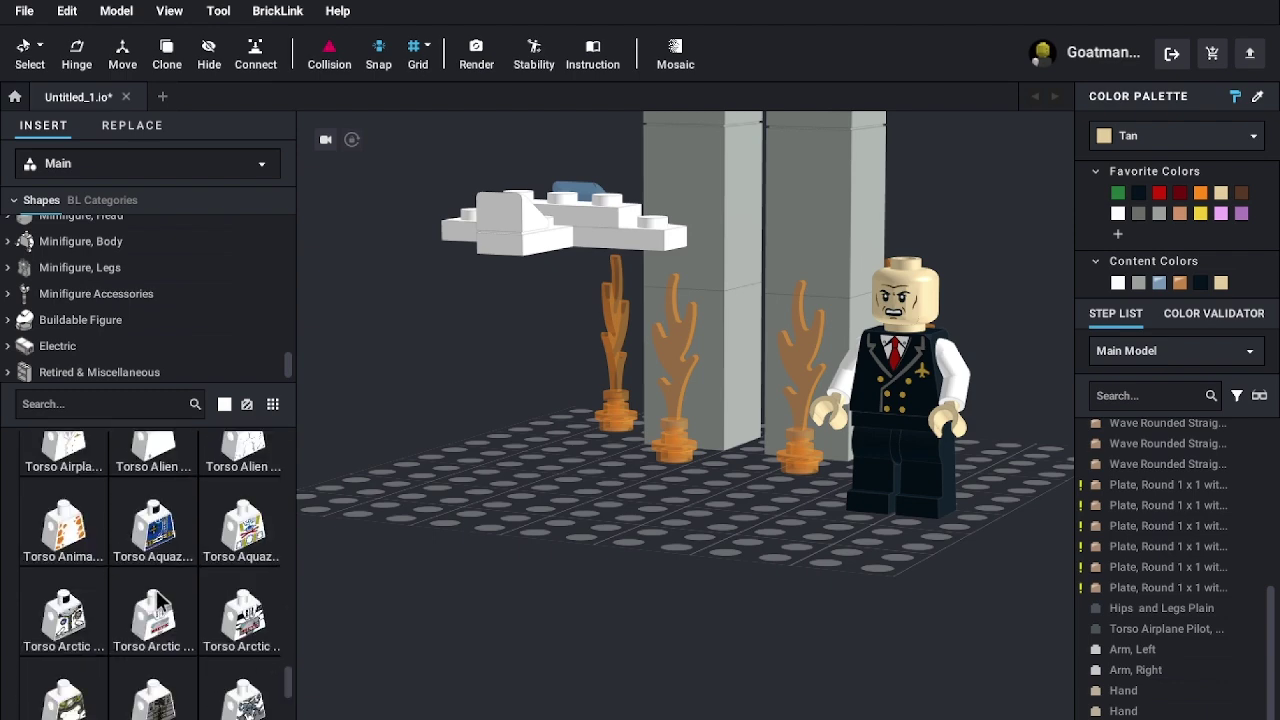
# - Place the white "Mini Doll, Hair Short Spiked, Swept Up in Front" piece on the pilot's head
pyautogui.scroll(3, 157, 600)
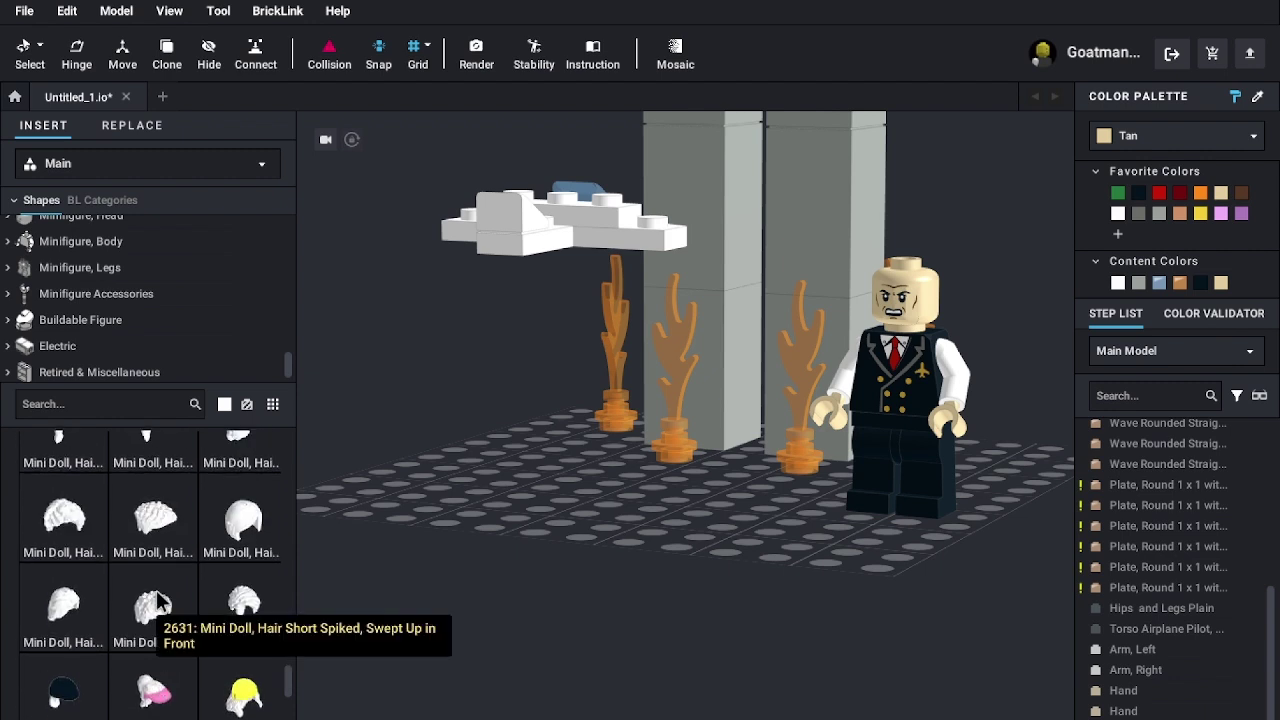
pyautogui.scroll(1, 158, 600)
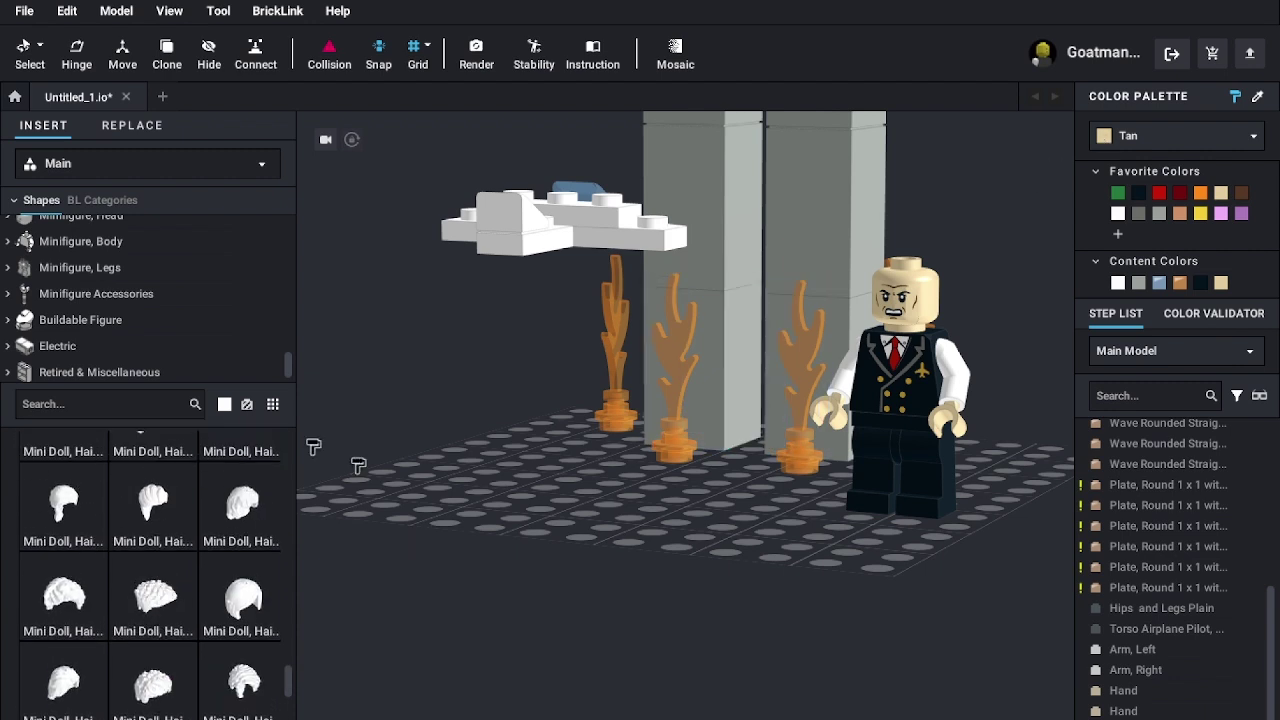
pyautogui.scroll(2, 149, 630)
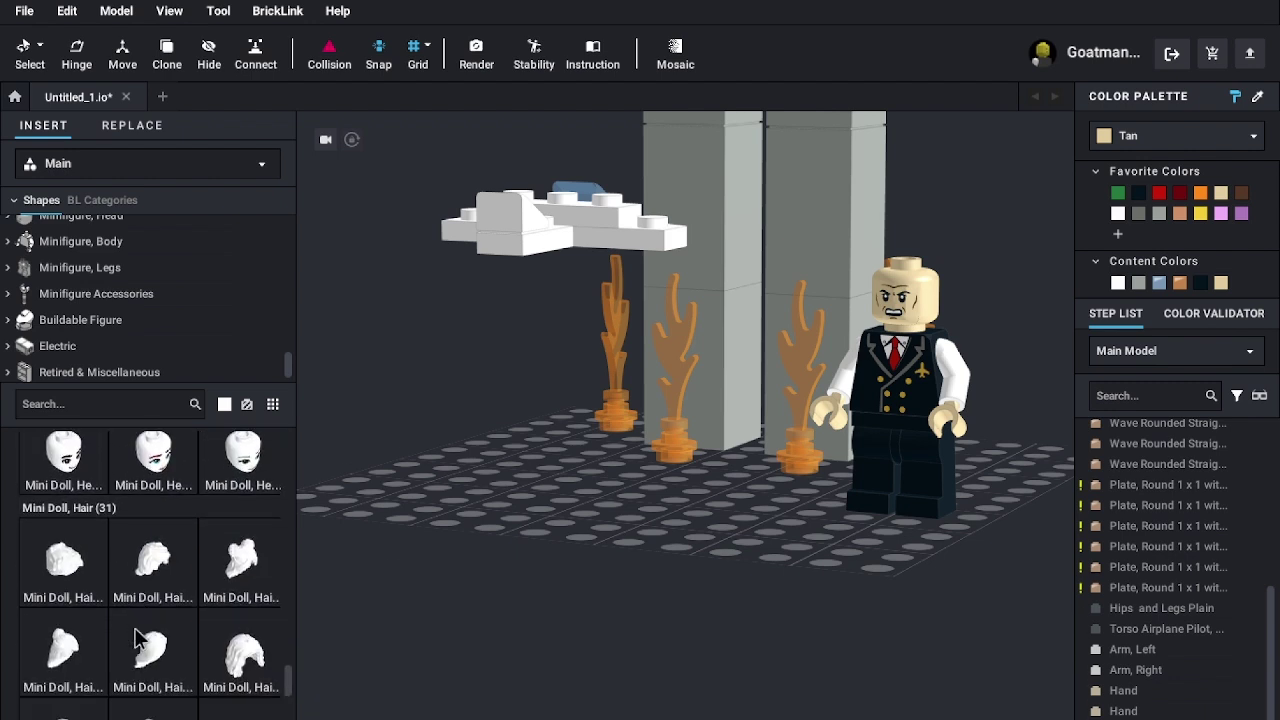
pyautogui.scroll(-1, 140, 640)
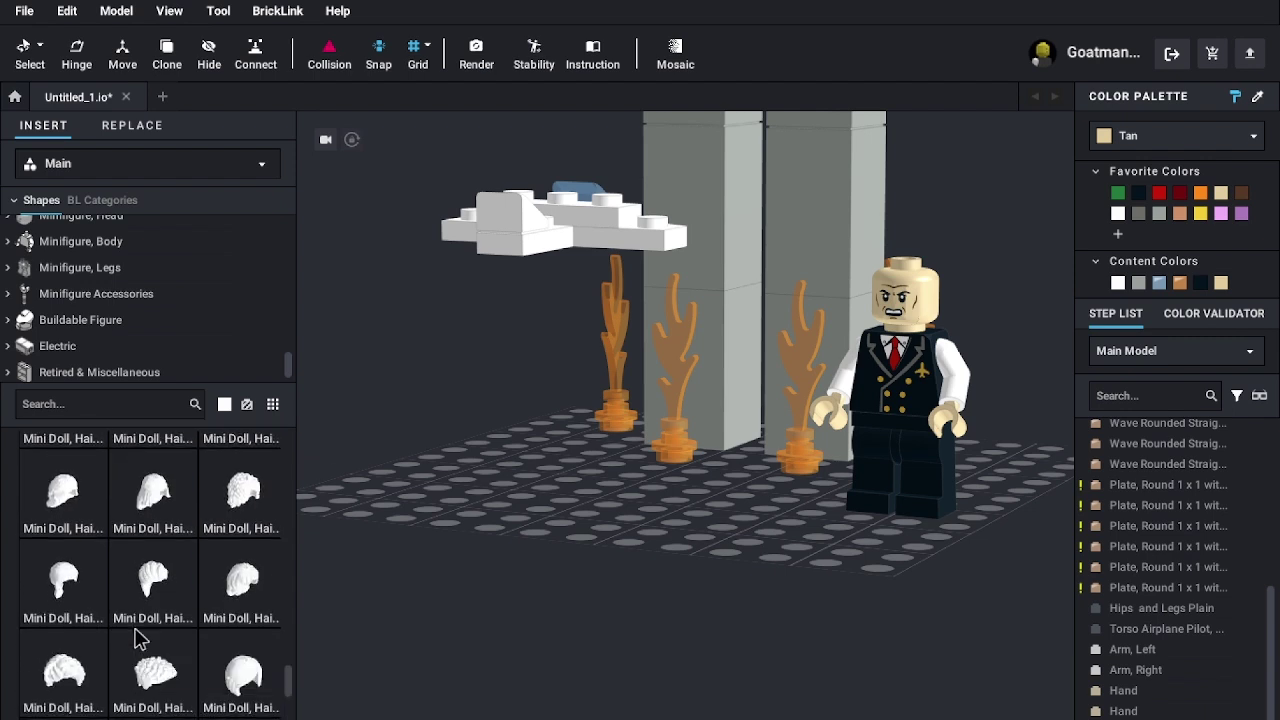
pyautogui.scroll(-1, 168, 628)
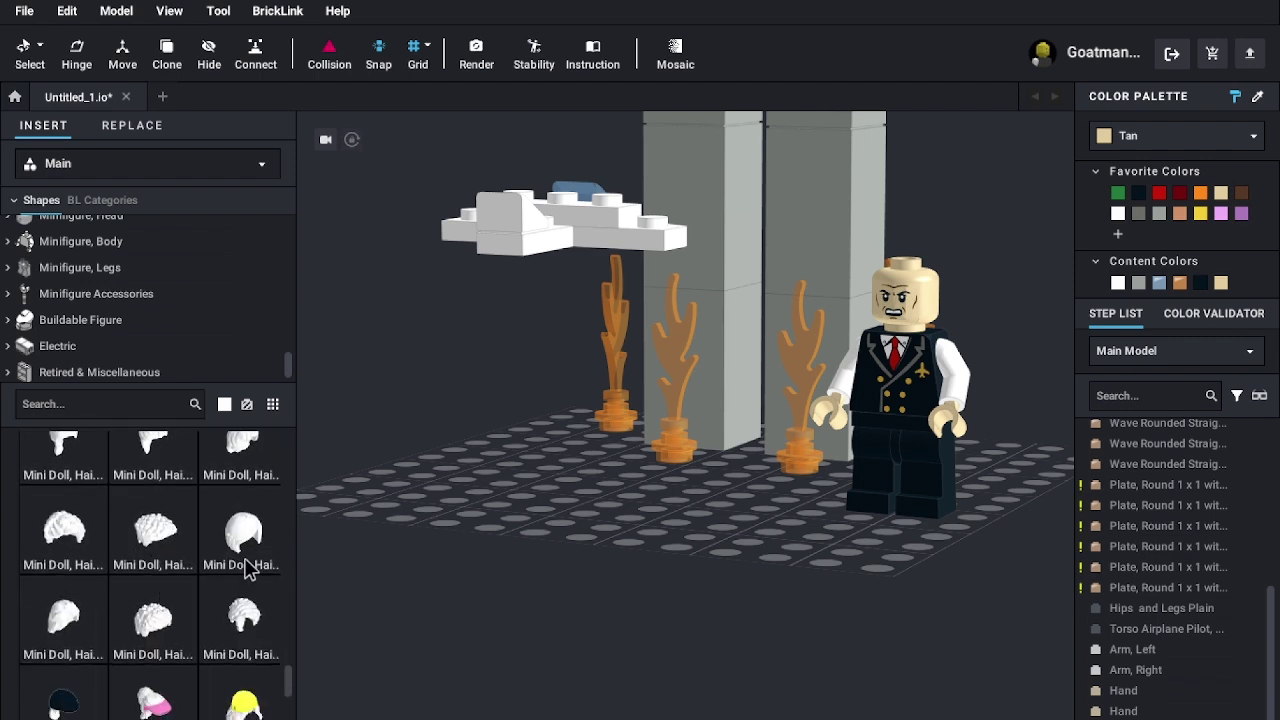
pyautogui.scroll(-1, 105, 622)
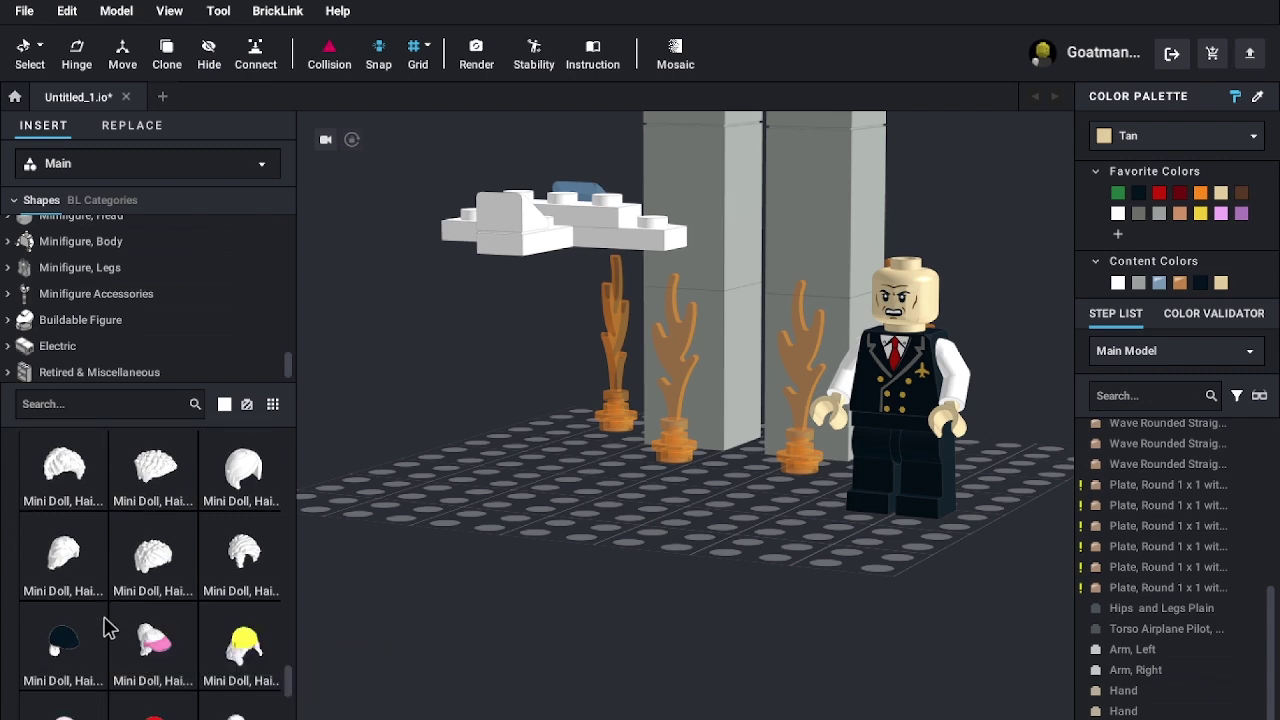
pyautogui.scroll(1, 157, 607)
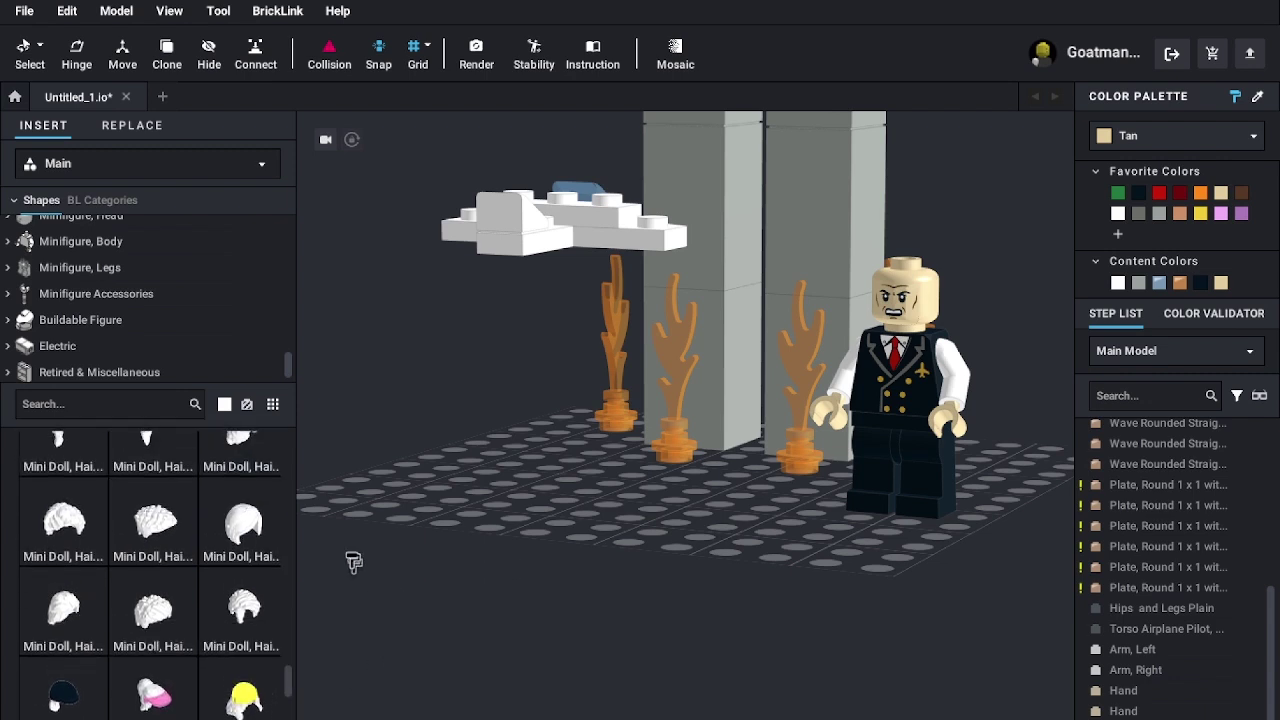
pyautogui.click(155, 608)
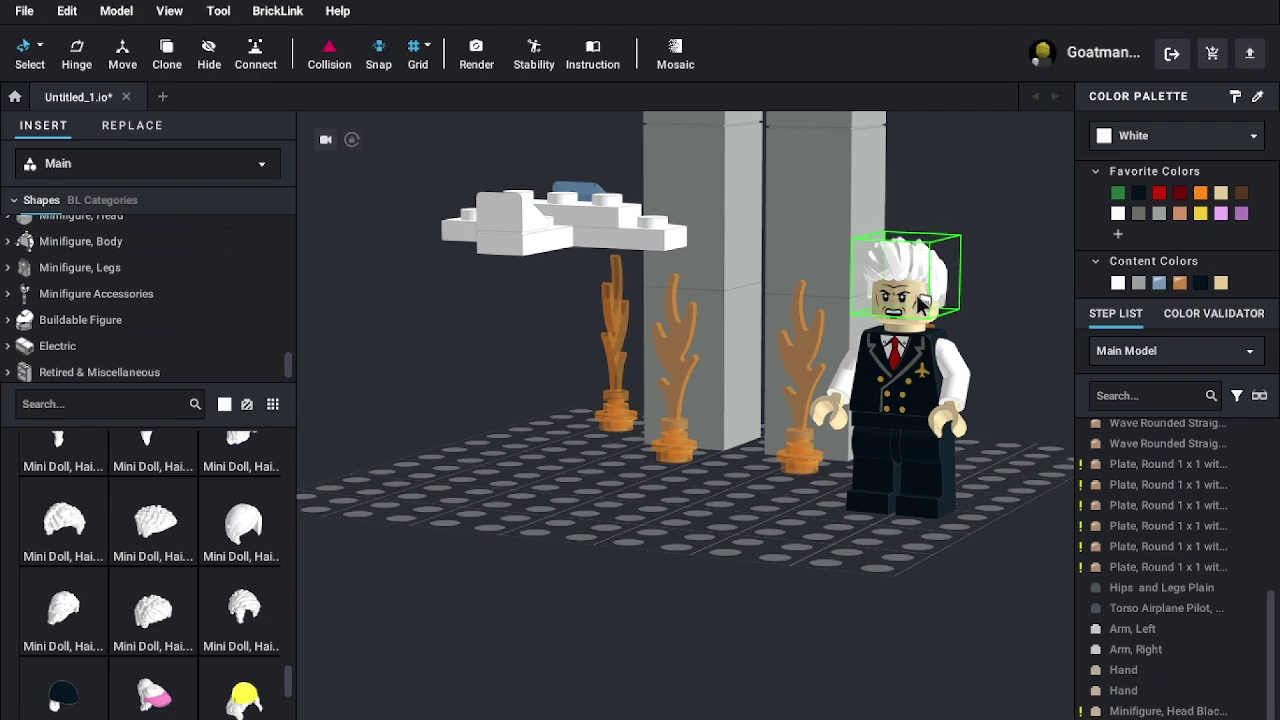
# - Paint the pilot's spiked hair piece Light Gray
pyautogui.click(923, 301)
pyautogui.press('Escape')
pyautogui.moveTo(1032, 248); pyautogui.dragTo(1039, 248, button='right')
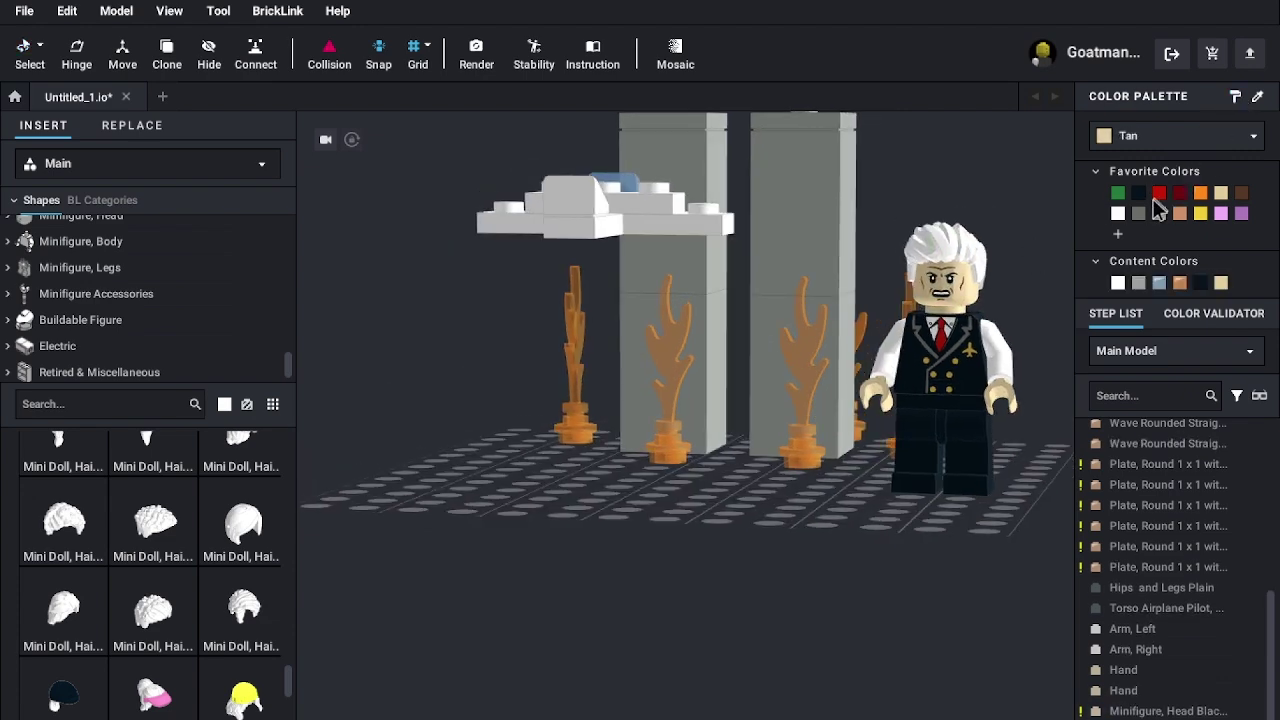
pyautogui.click(1159, 213)
pyautogui.click(982, 255)
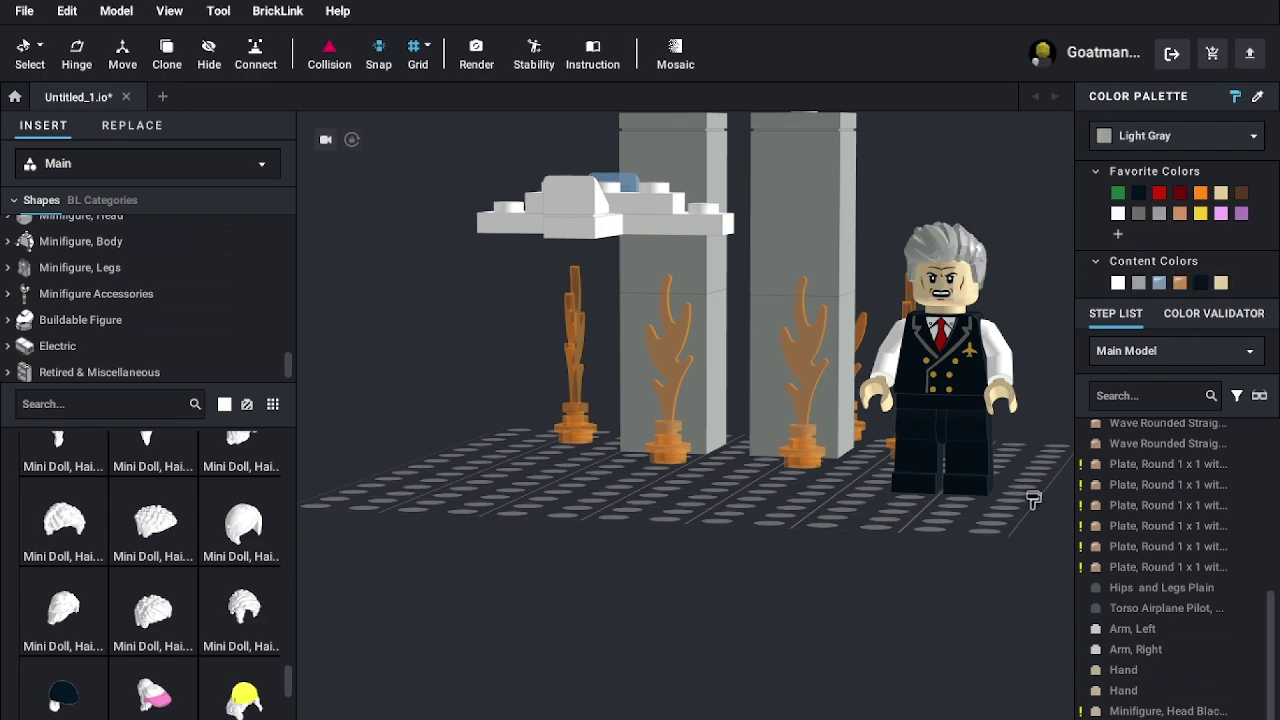
pyautogui.moveTo(999, 520)
pyautogui.mouseDown(button='right')
pyautogui.moveTo(1003, 534)
pyautogui.moveTo(908, 527)
pyautogui.moveTo(950, 534)
pyautogui.moveTo(1006, 523)
pyautogui.moveTo(997, 511)
pyautogui.moveTo(942, 527)
pyautogui.moveTo(1002, 519)
pyautogui.mouseUp(button='right')
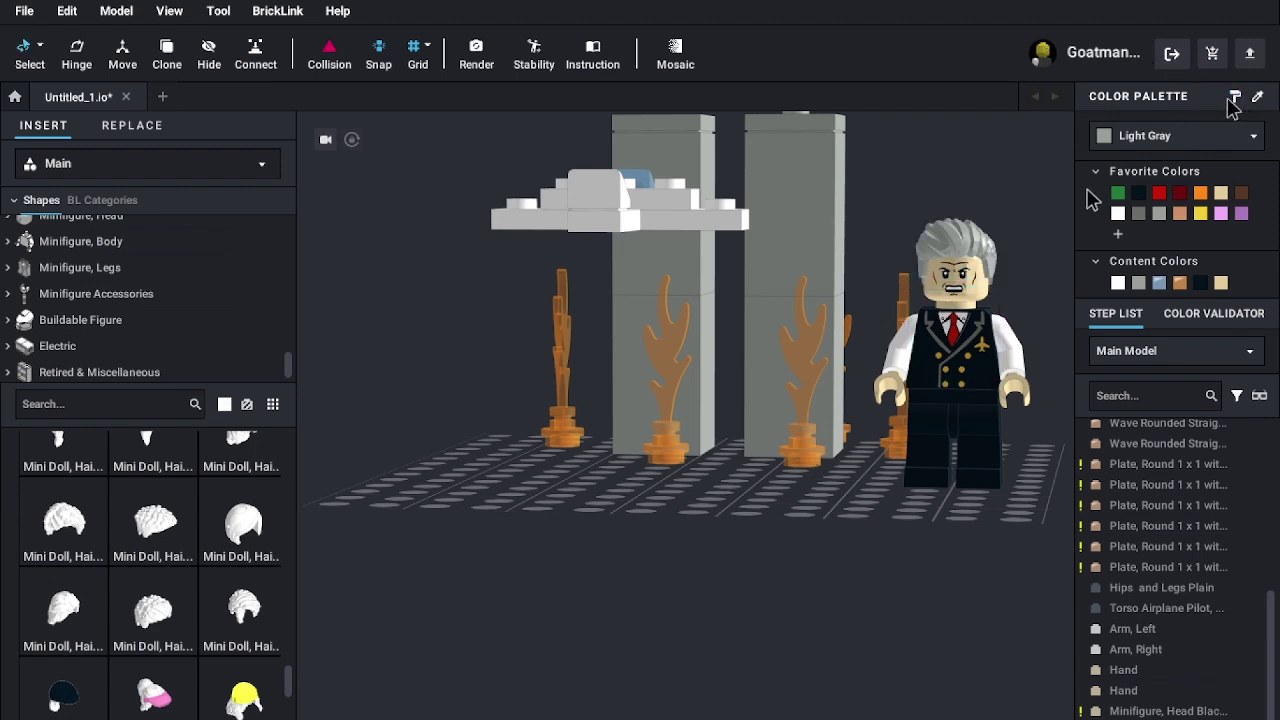
# - Move the spiked gray hair off the pilot onto the baseplate and fit a smooth, side-swept white Mini Doll hair piece on the head
pyautogui.moveTo(955, 245); pyautogui.dragTo(727, 541)
pyautogui.click(801, 538)
pyautogui.moveTo(213, 630); pyautogui.dragTo(94, 600)
pyautogui.scroll(1, 100, 605)
pyautogui.moveTo(165, 567); pyautogui.dragTo(340, 675)
pyautogui.moveTo(237, 582); pyautogui.dragTo(961, 272)
pyautogui.click(963, 252)
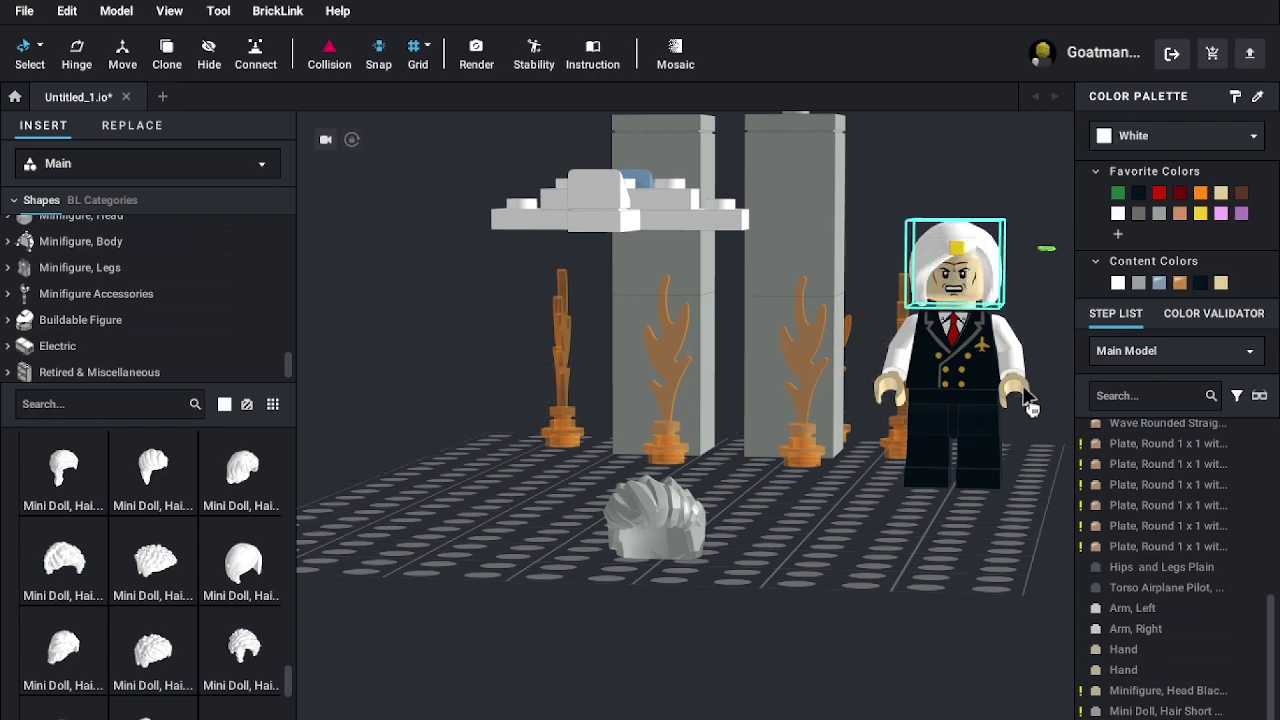
pyautogui.press('Escape')
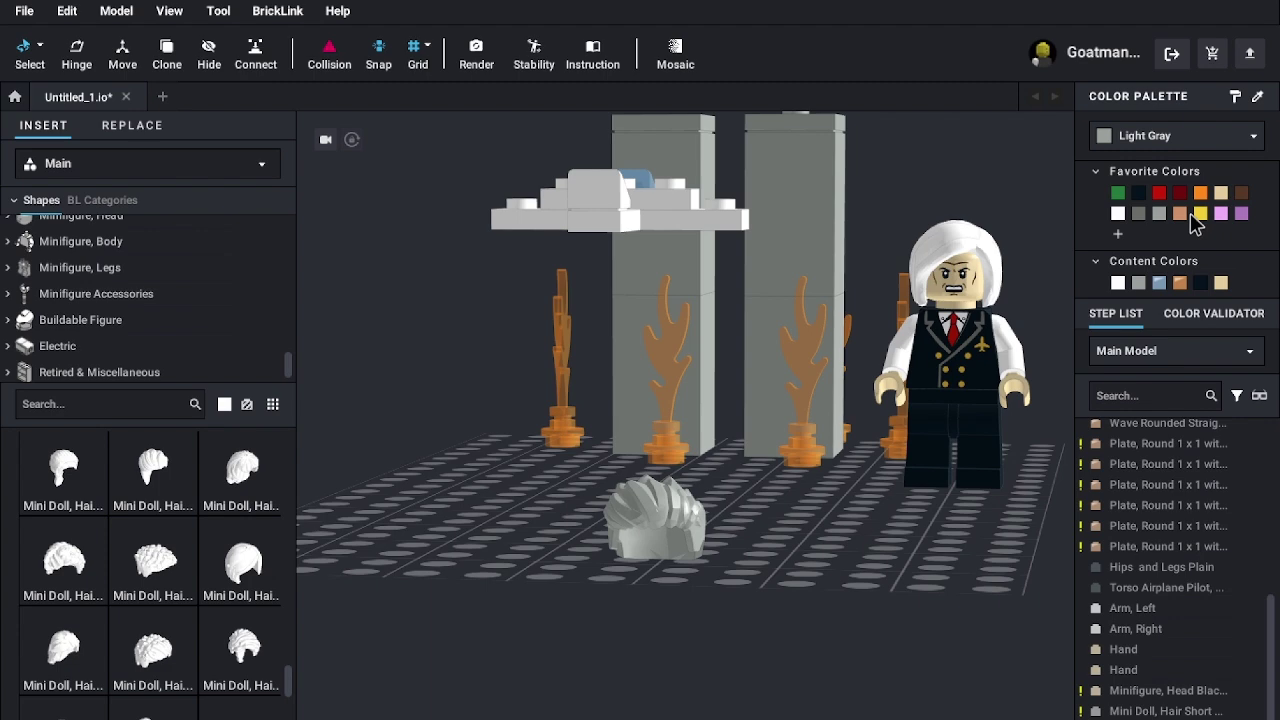
# - Try Medium Tan and Light Yellow on the pilot's side-swept hair piece and settle on Nougat
pyautogui.click(1168, 140)
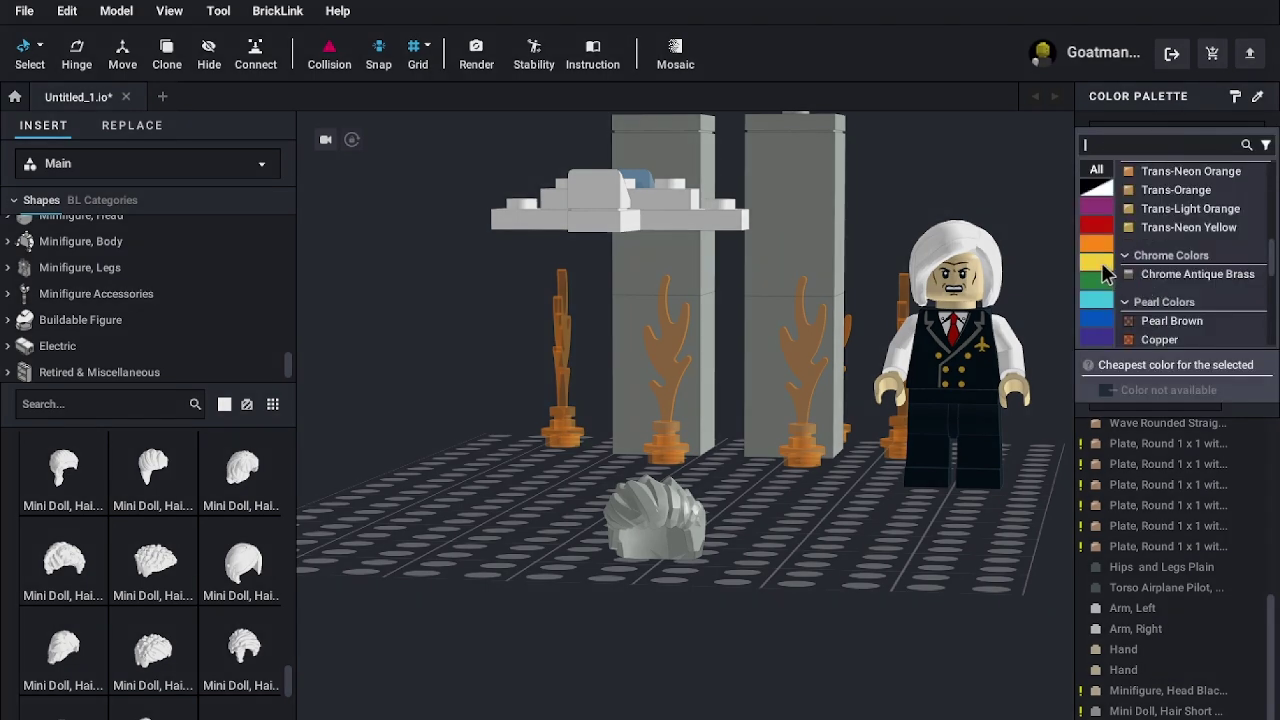
pyautogui.scroll(10, 1160, 240)
pyautogui.scroll(-3, 1207, 283)
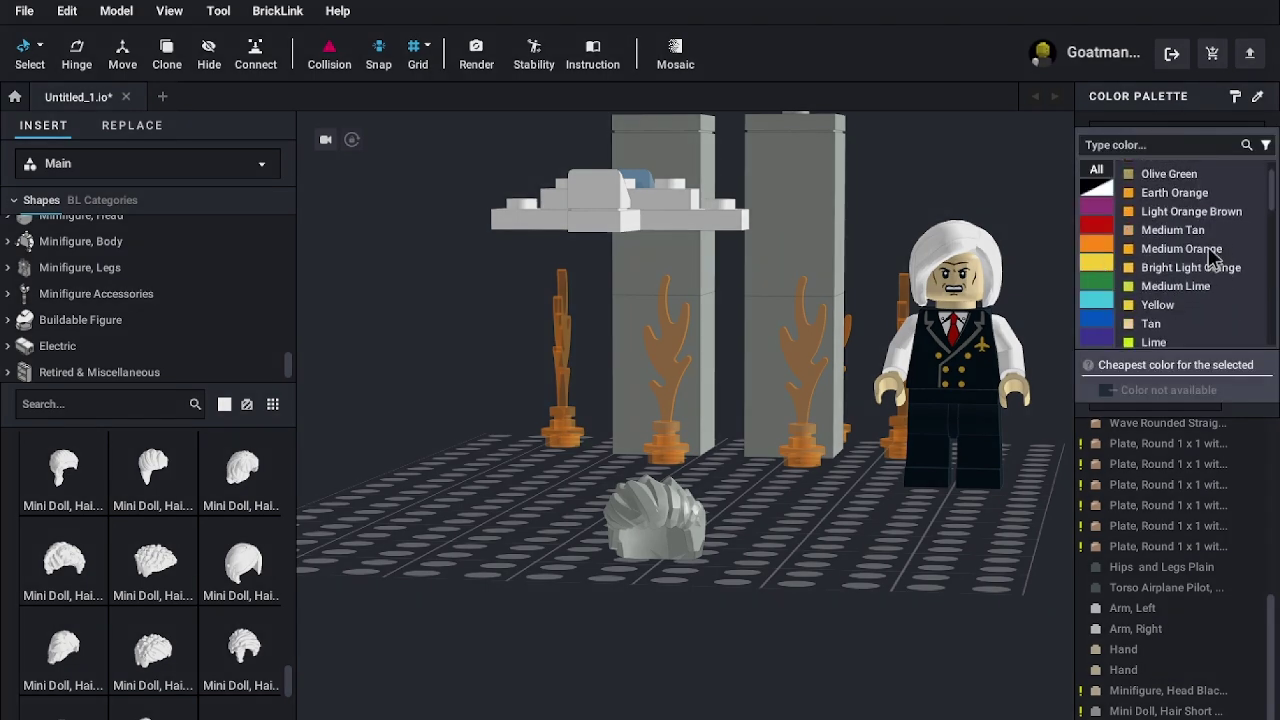
pyautogui.click(1205, 234)
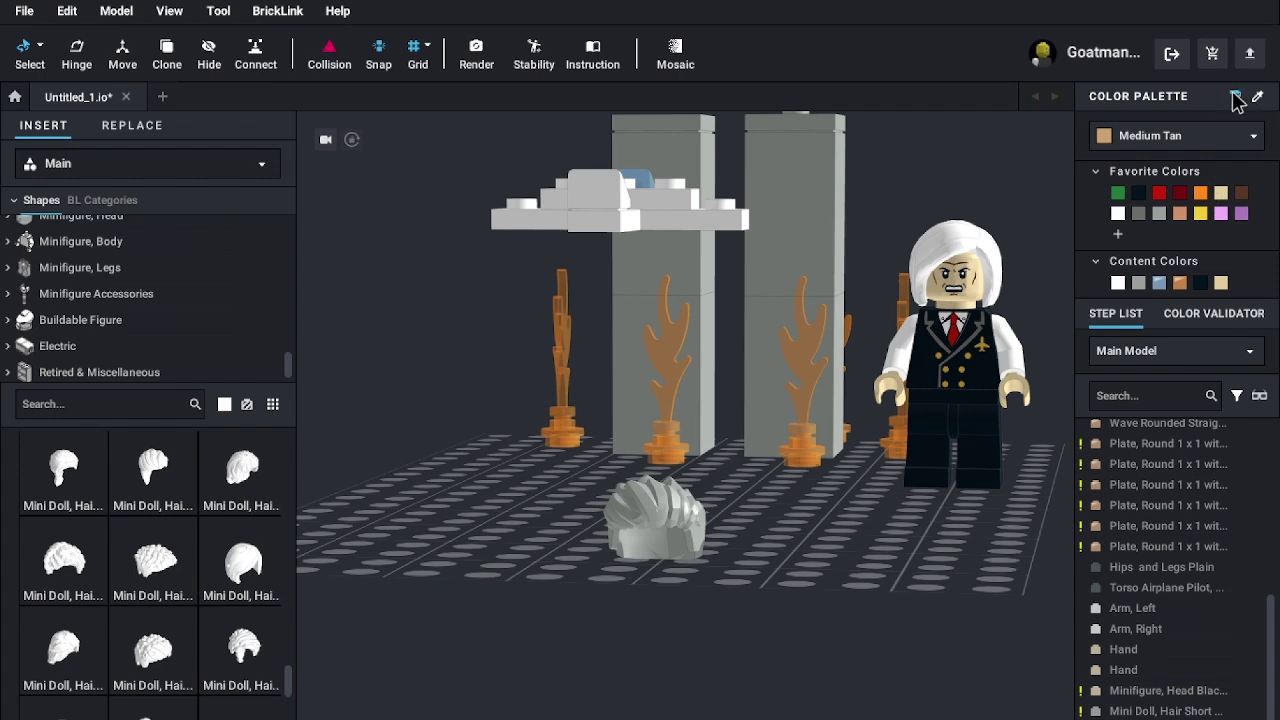
pyautogui.click(958, 255)
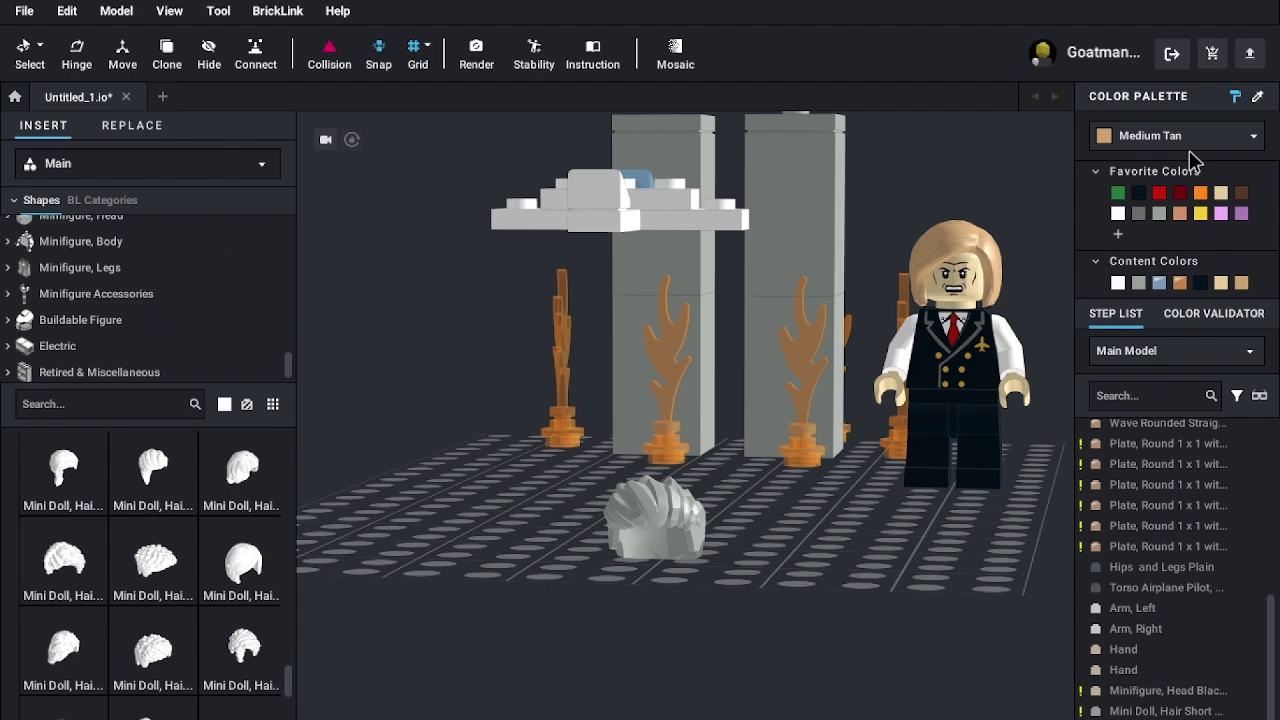
pyautogui.click(1208, 141)
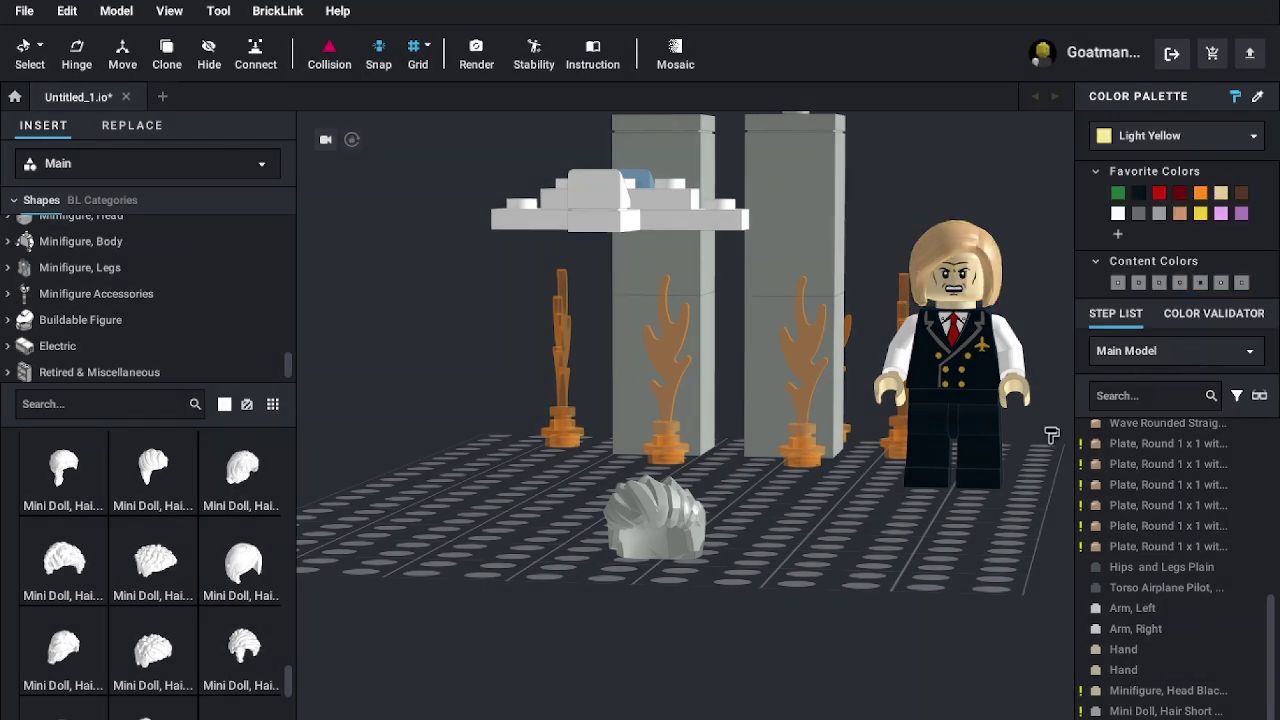
pyautogui.click(988, 252)
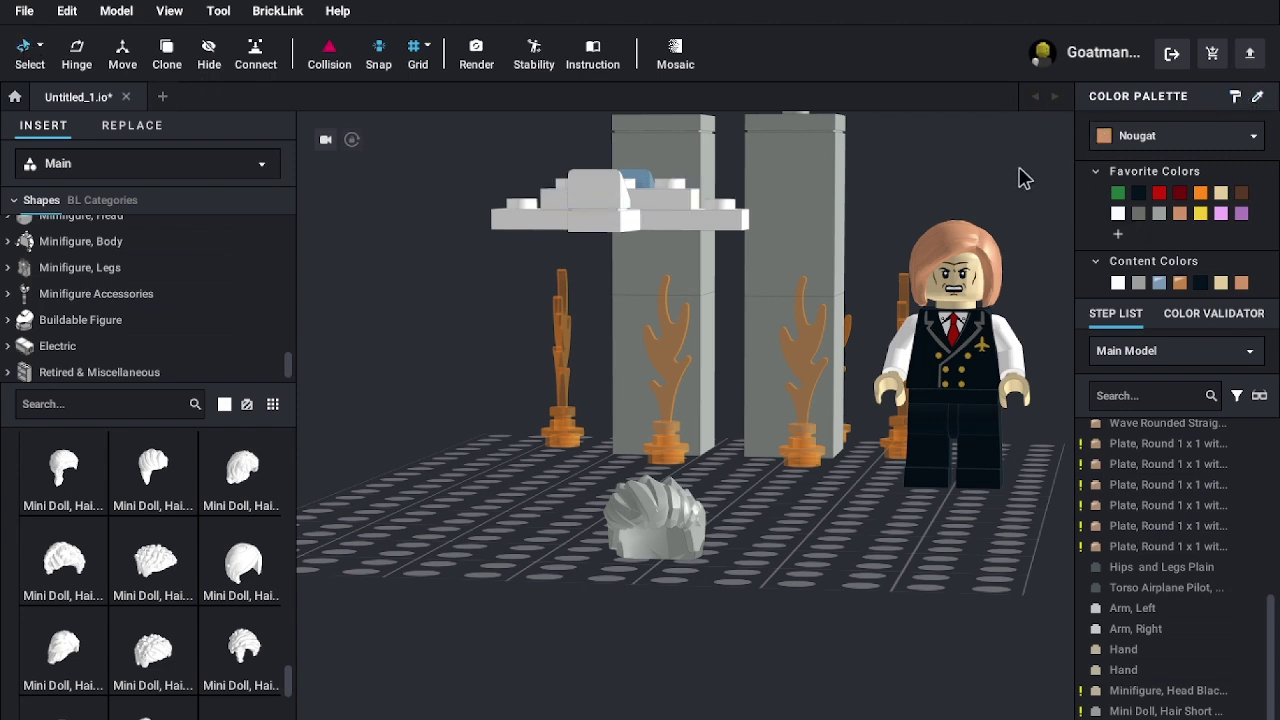
# - Look through the Mini Doll, Hair parts in the library for another hairstyle for the pilot
pyautogui.scroll(-5, 90, 628)
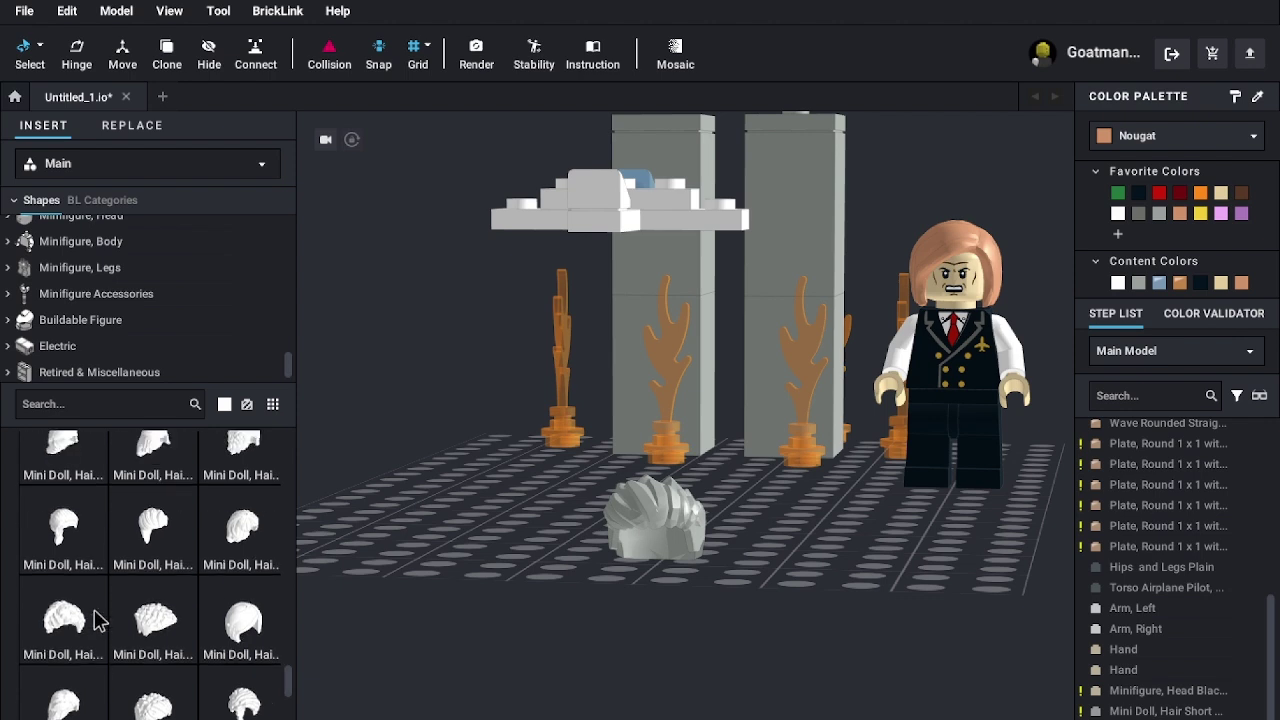
pyautogui.scroll(2, 123, 625)
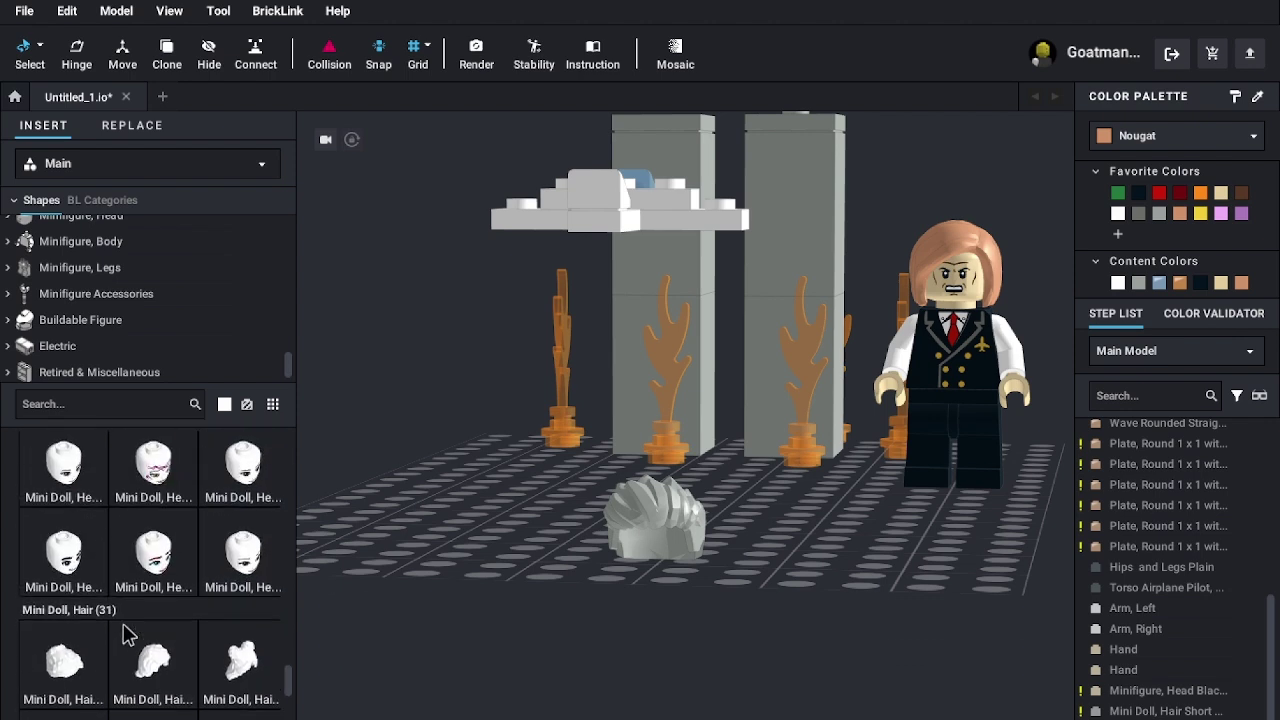
pyautogui.scroll(-10, 123, 628)
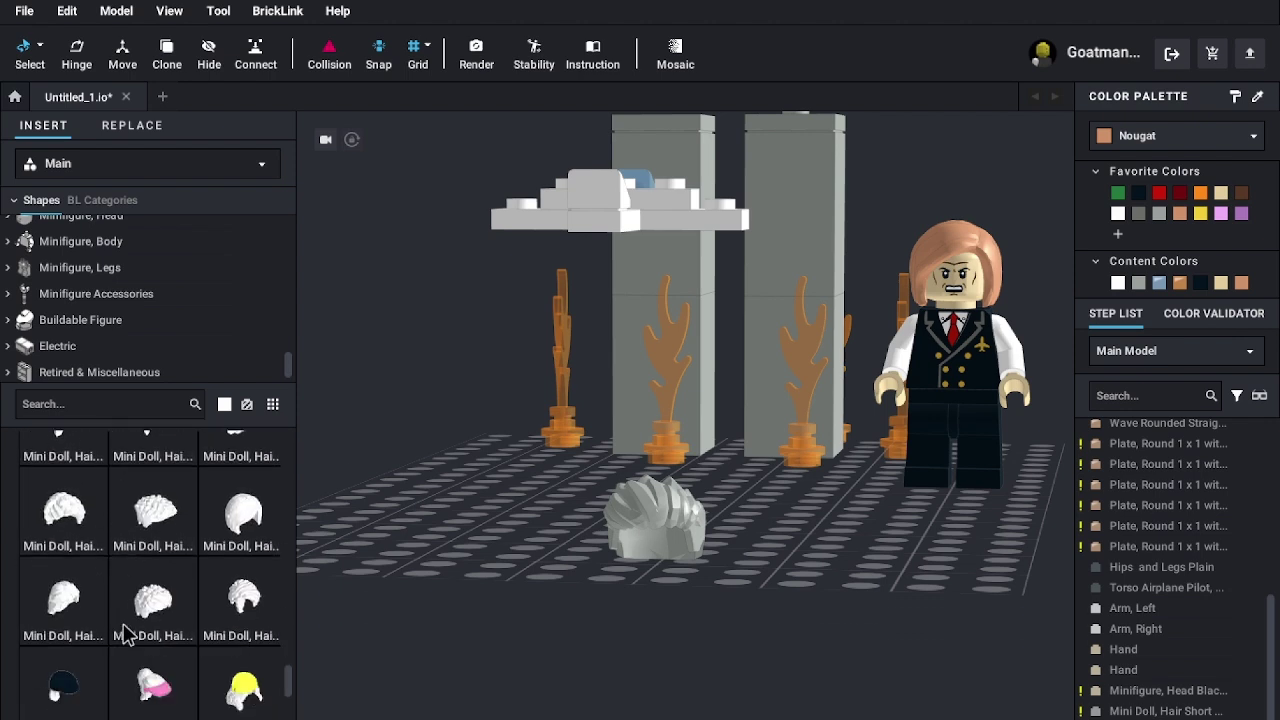
pyautogui.scroll(-1, 126, 635)
pyautogui.scroll(2, 126, 635)
pyautogui.scroll(5, 125, 634)
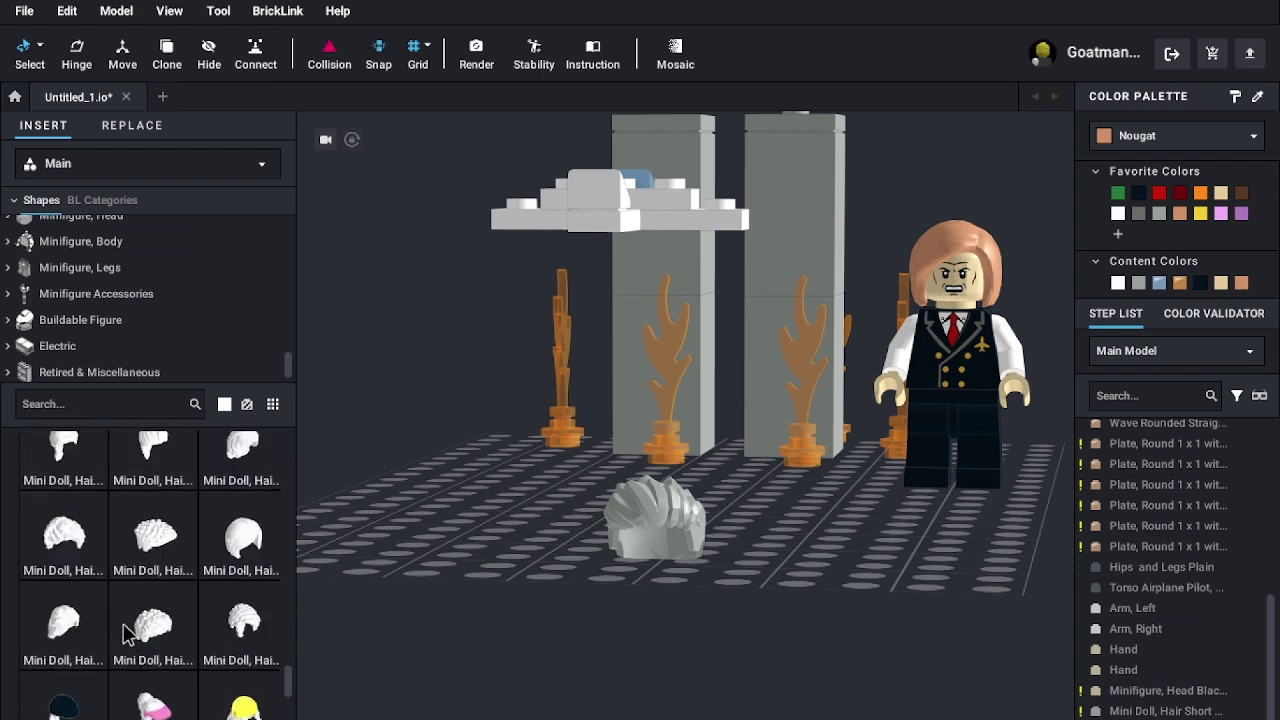
pyautogui.scroll(5, 123, 632)
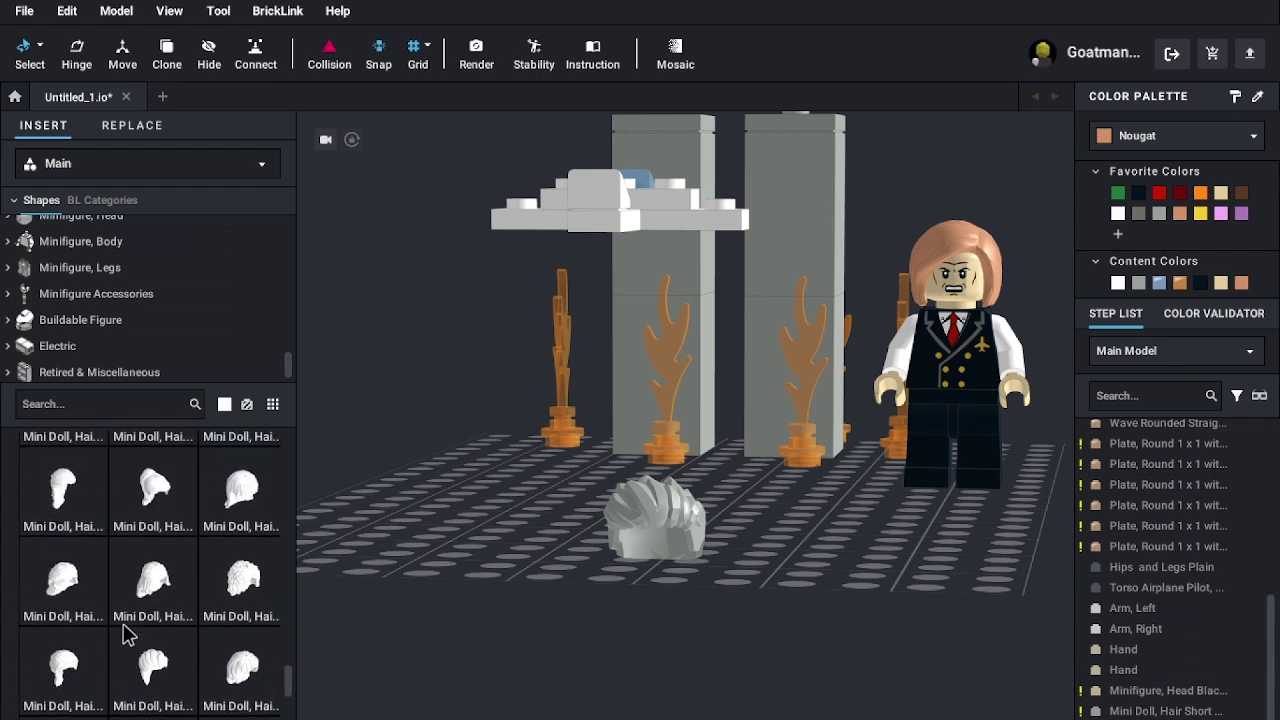
pyautogui.scroll(5, 123, 632)
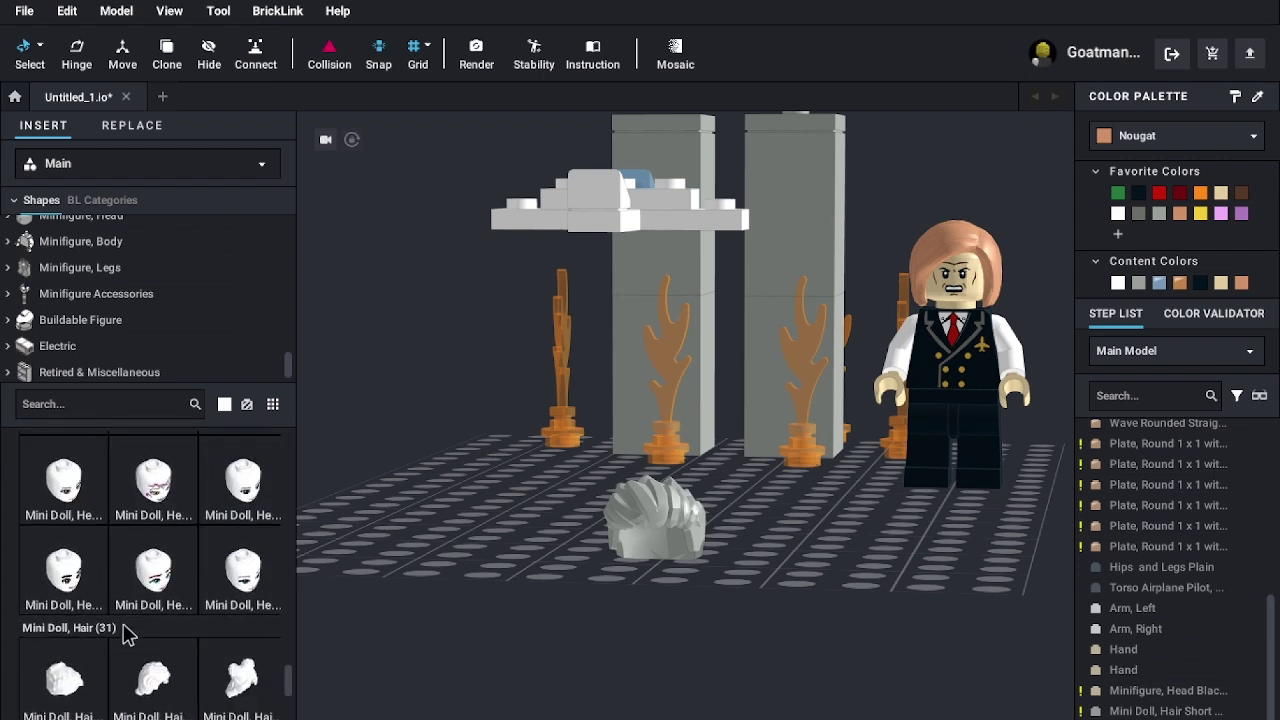
pyautogui.scroll(5, 123, 632)
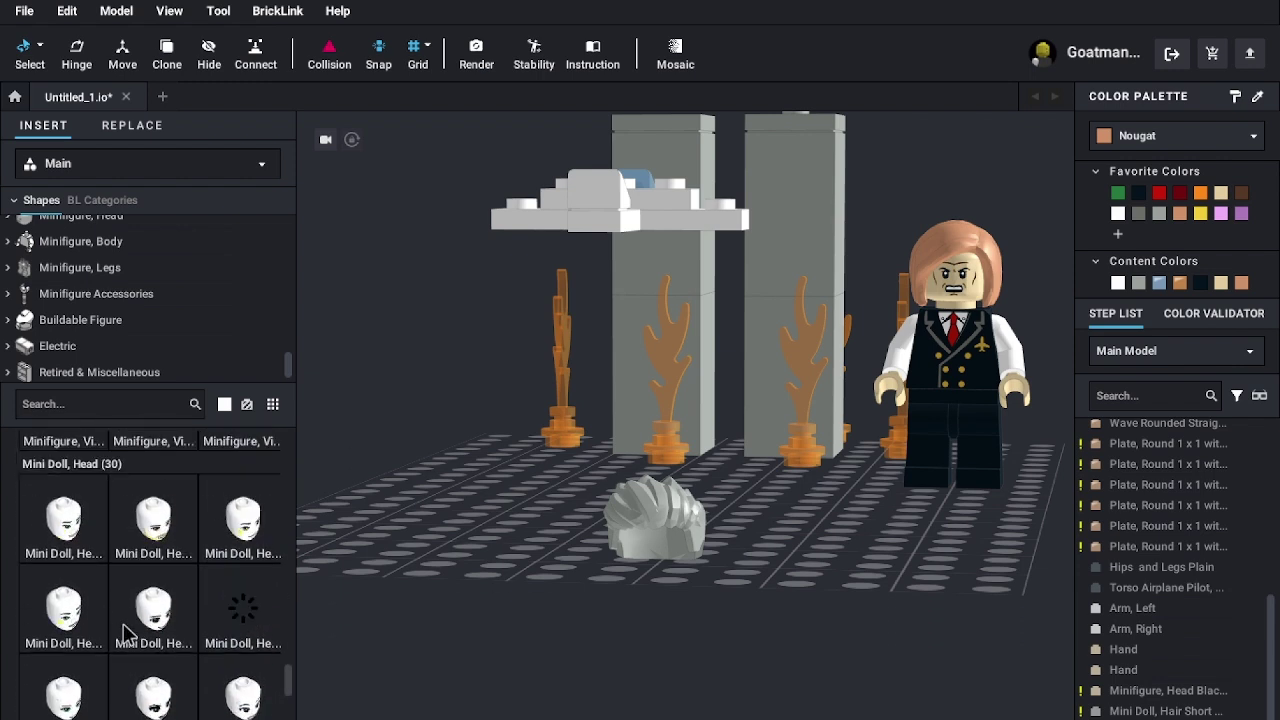
# - Look through the minifigure headgear accessories, including plumes, visors and crowns, for a piece that suits the pilot
pyautogui.scroll(5, 123, 632)
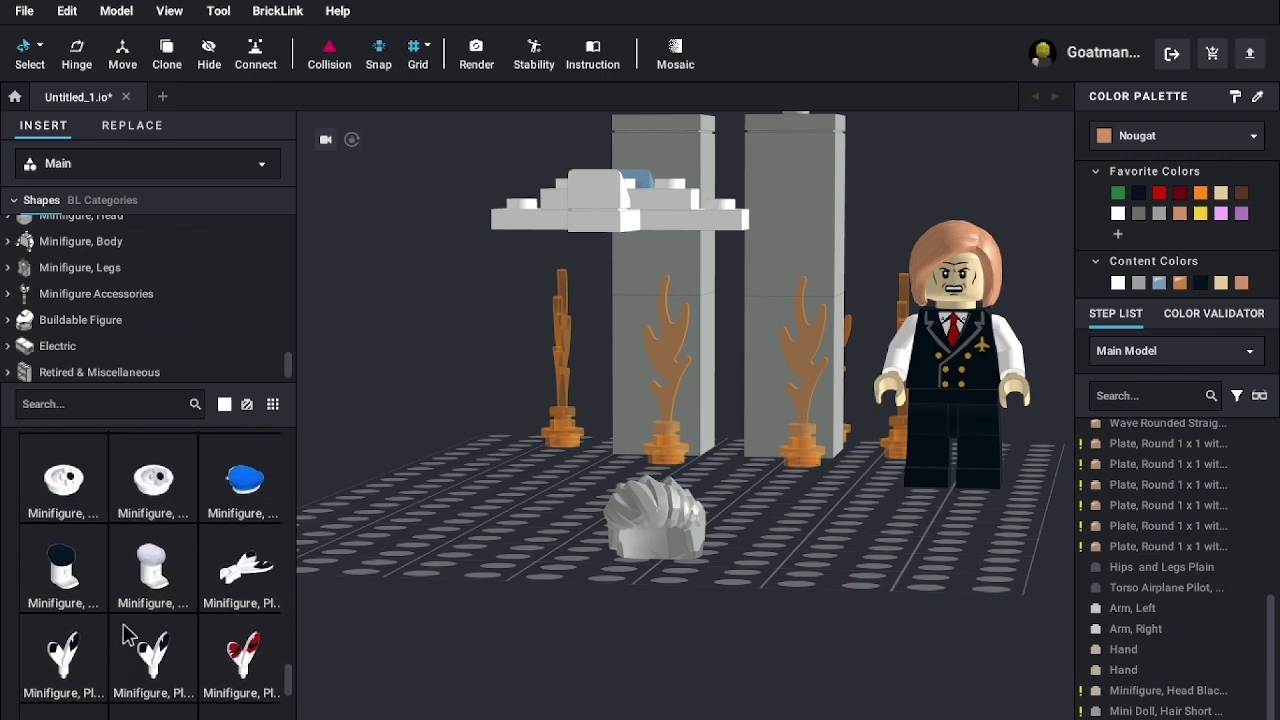
pyautogui.scroll(-5, 123, 632)
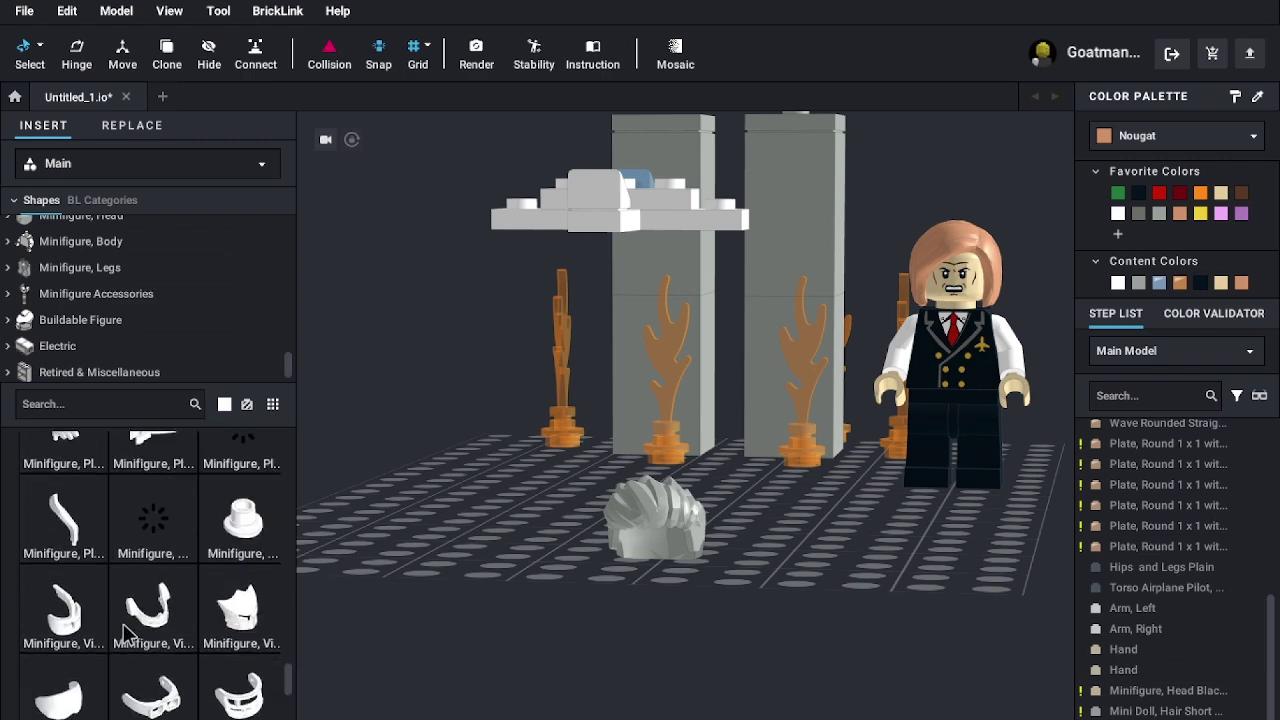
pyautogui.scroll(5, 125, 628)
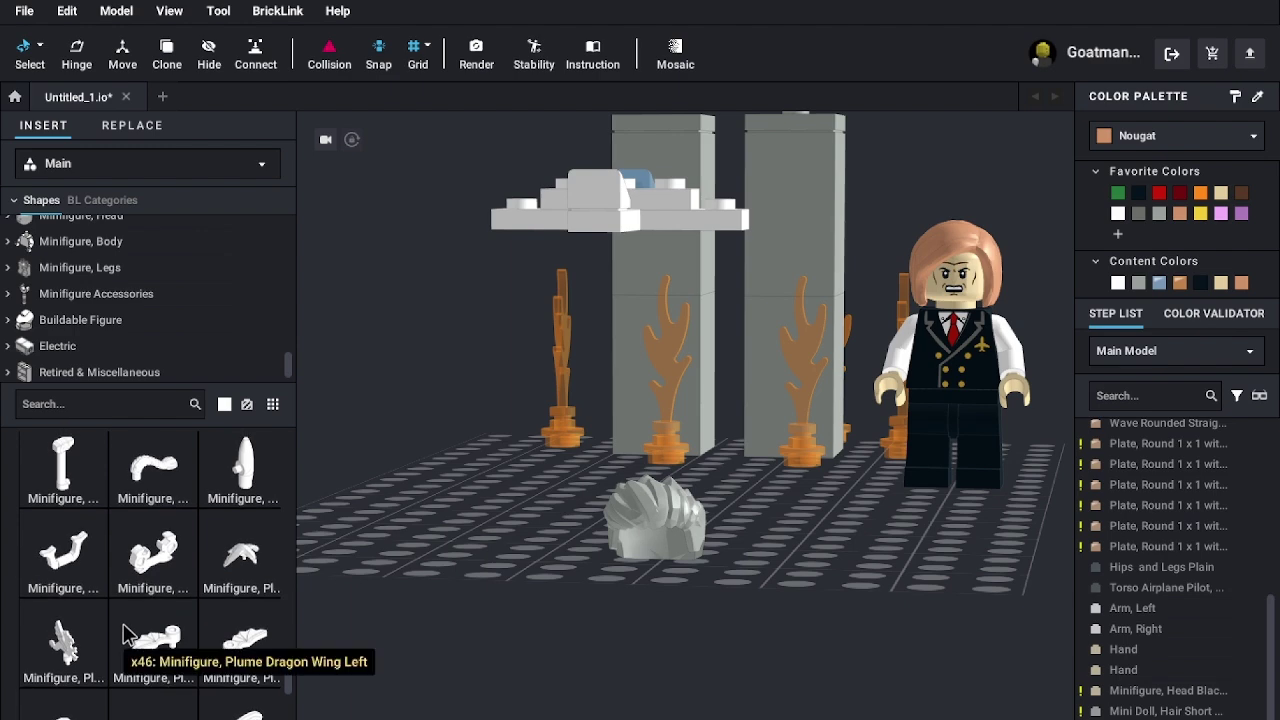
pyautogui.scroll(-4, 127, 622)
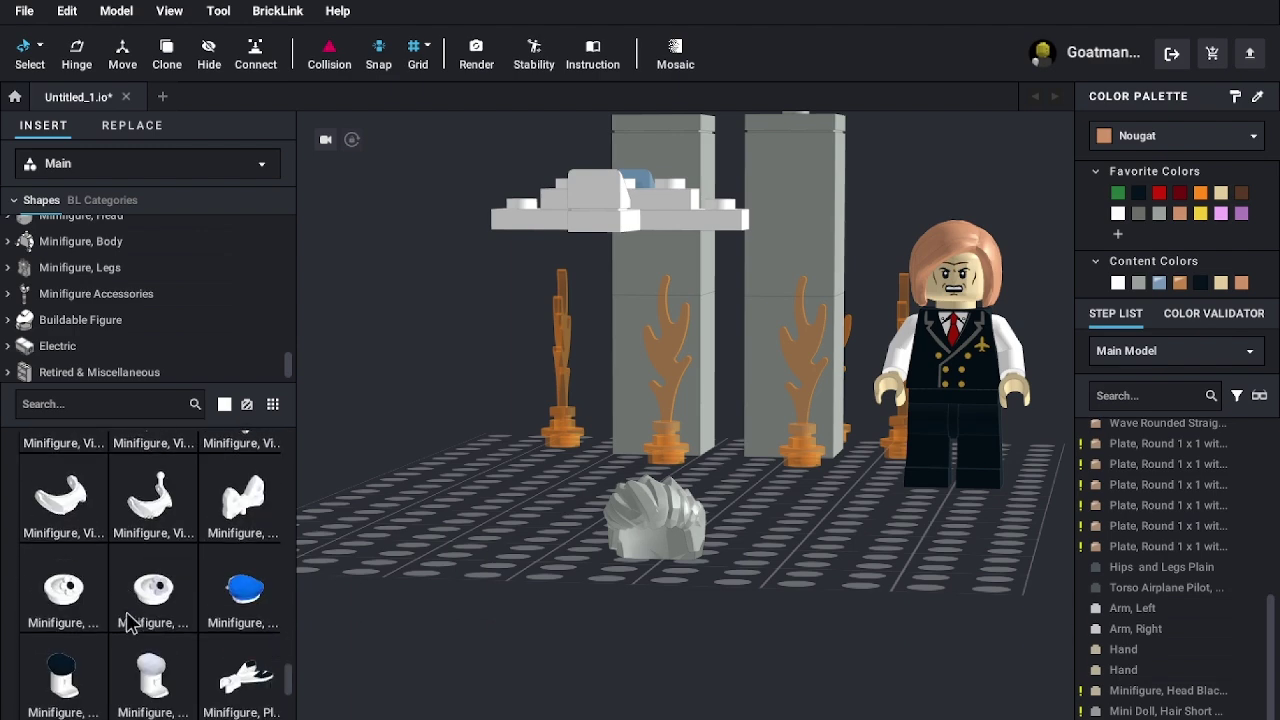
pyautogui.scroll(-3, 127, 622)
pyautogui.scroll(3, 128, 622)
pyautogui.scroll(-3, 129, 623)
pyautogui.scroll(3, 128, 623)
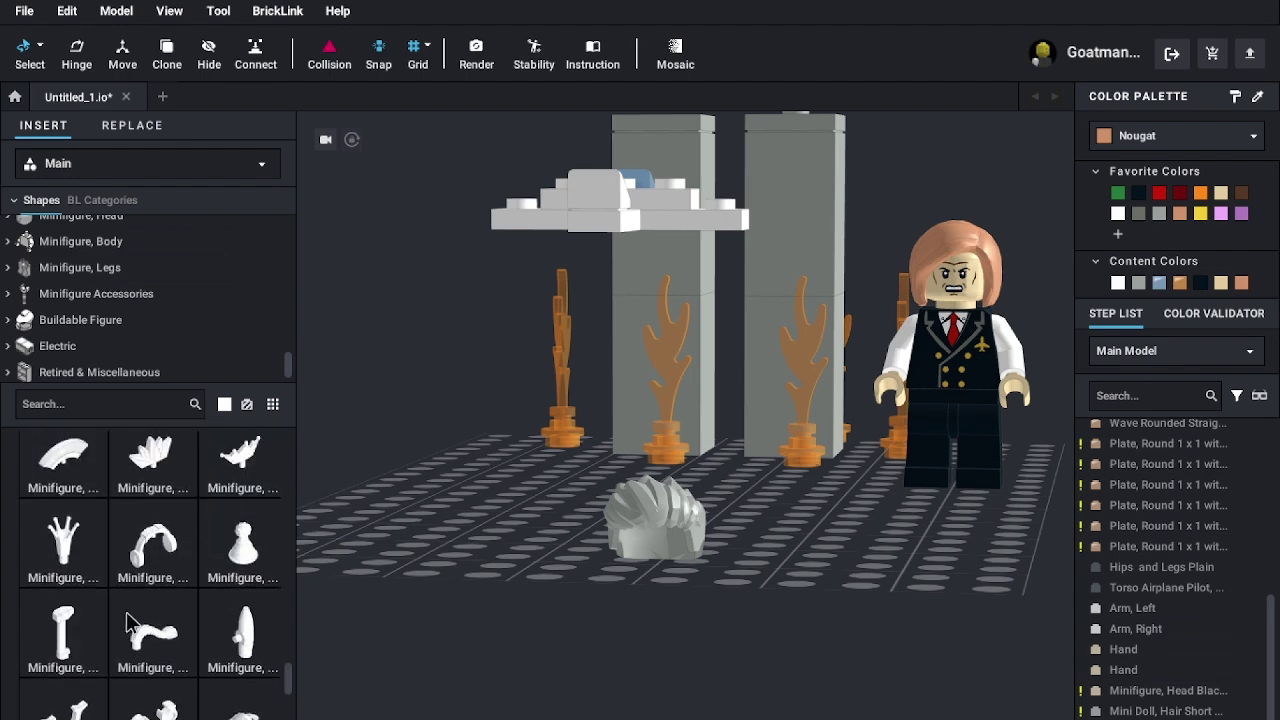
# - Look through the minifigure helmets and hats in the library for alternative headwear for the pilot
pyautogui.scroll(5, 126, 615)
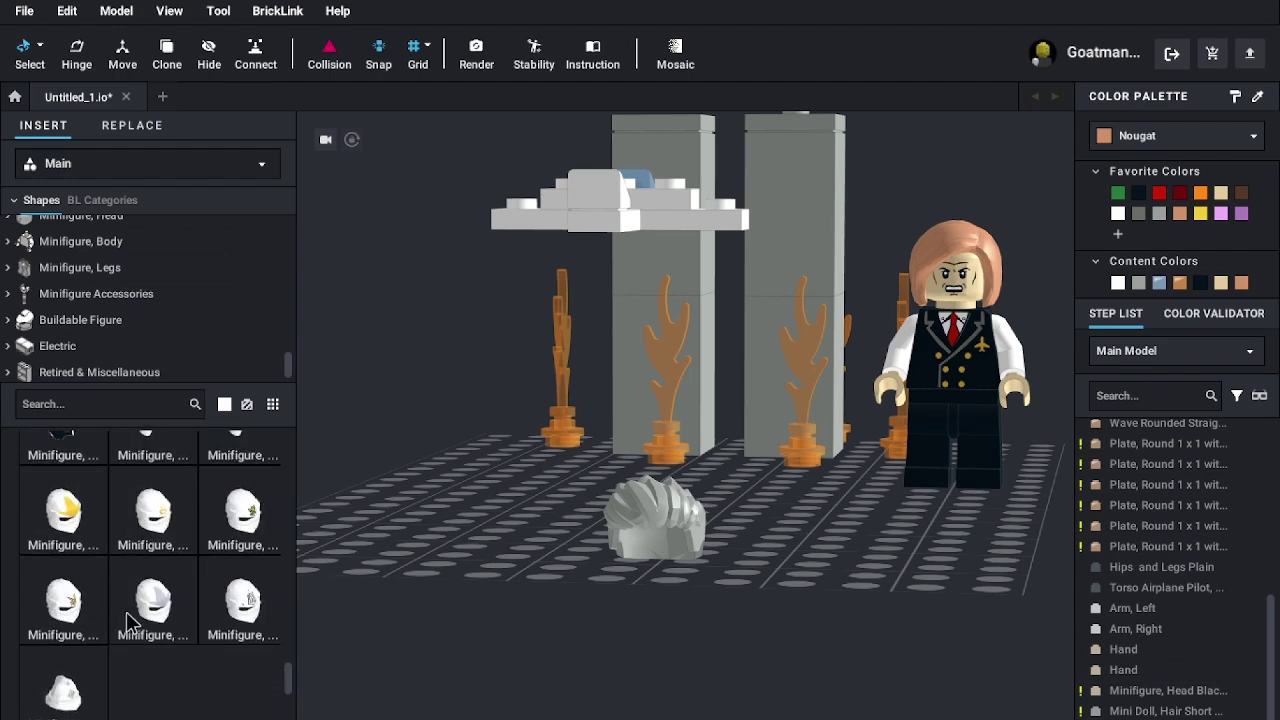
pyautogui.scroll(5, 127, 622)
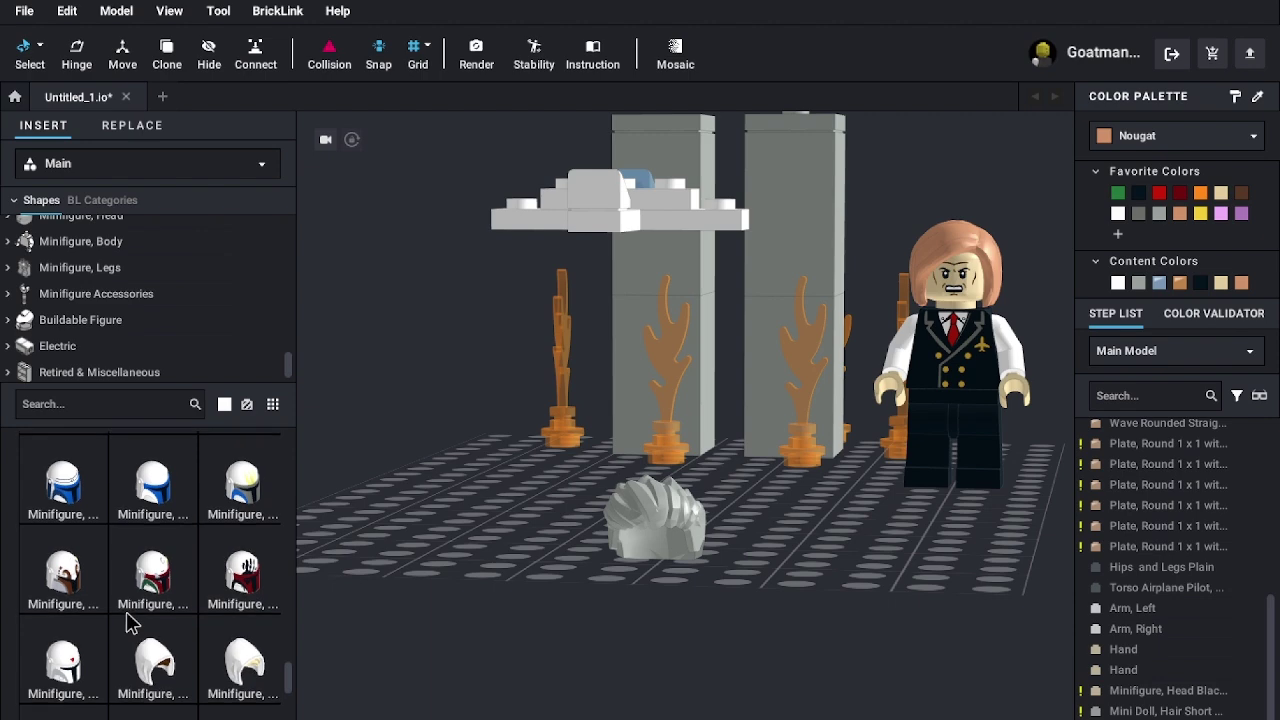
pyautogui.scroll(5, 127, 622)
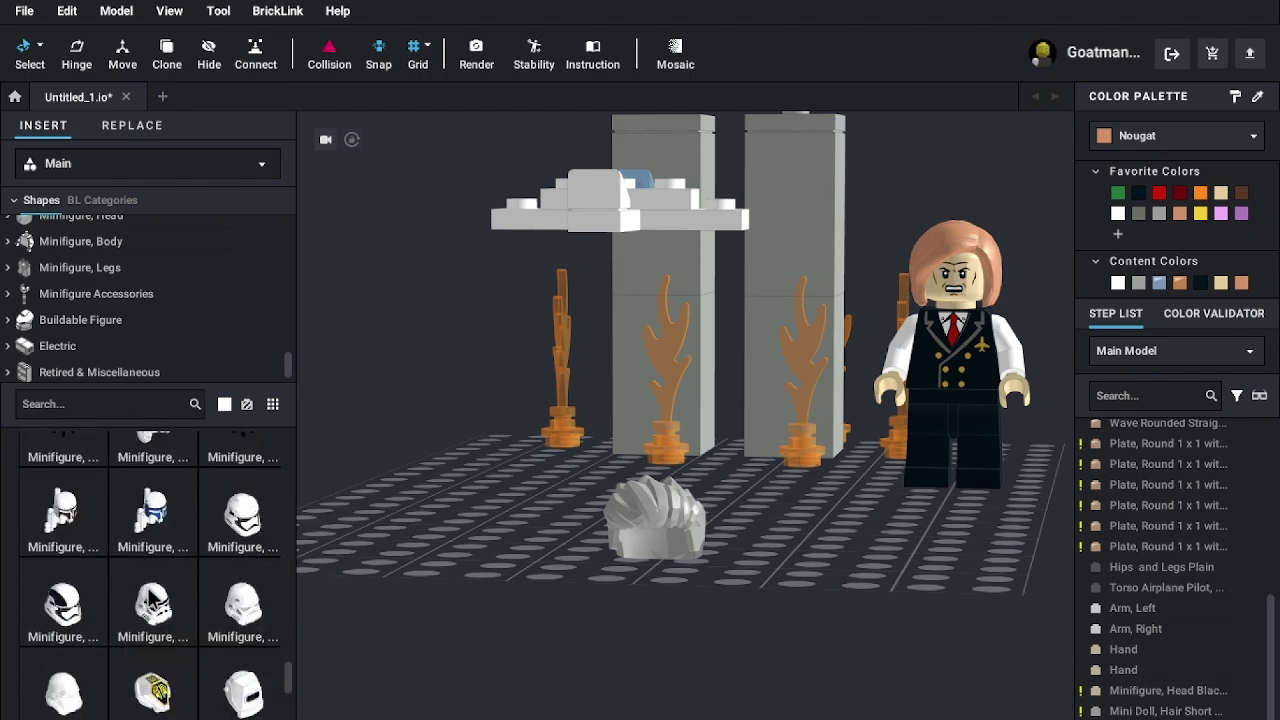
pyautogui.scroll(5, 148, 598)
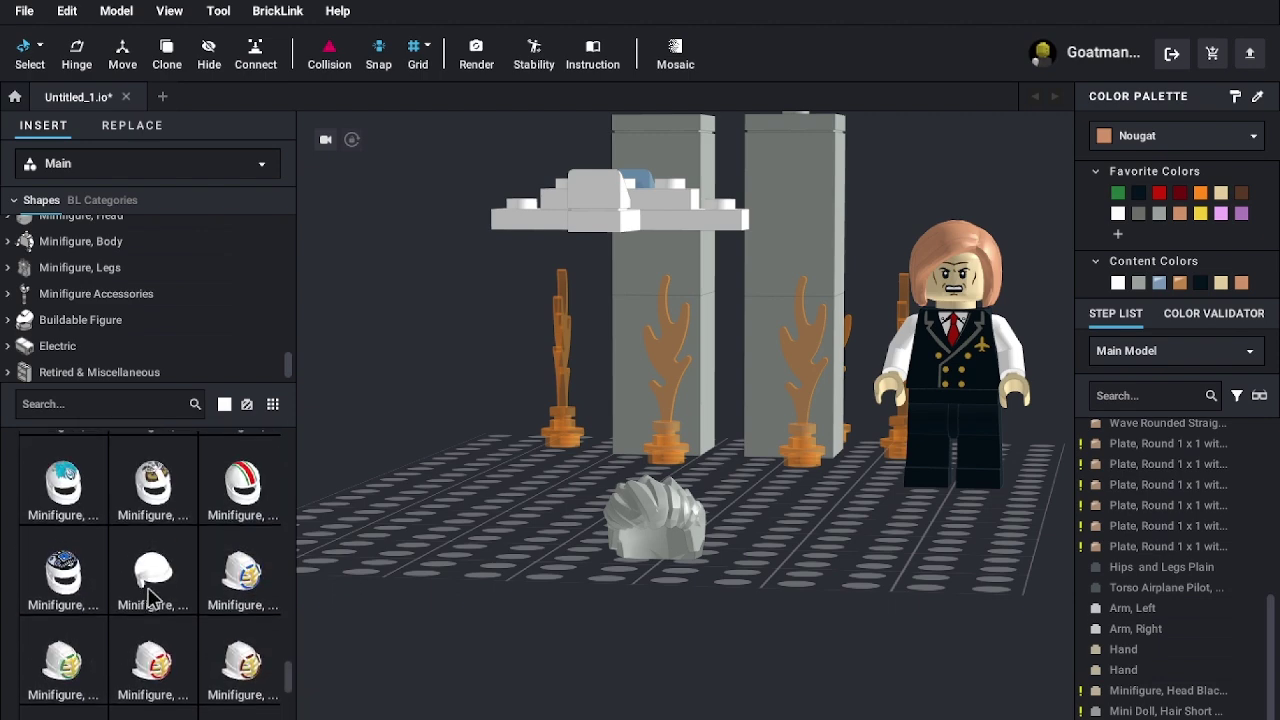
pyautogui.scroll(5, 148, 598)
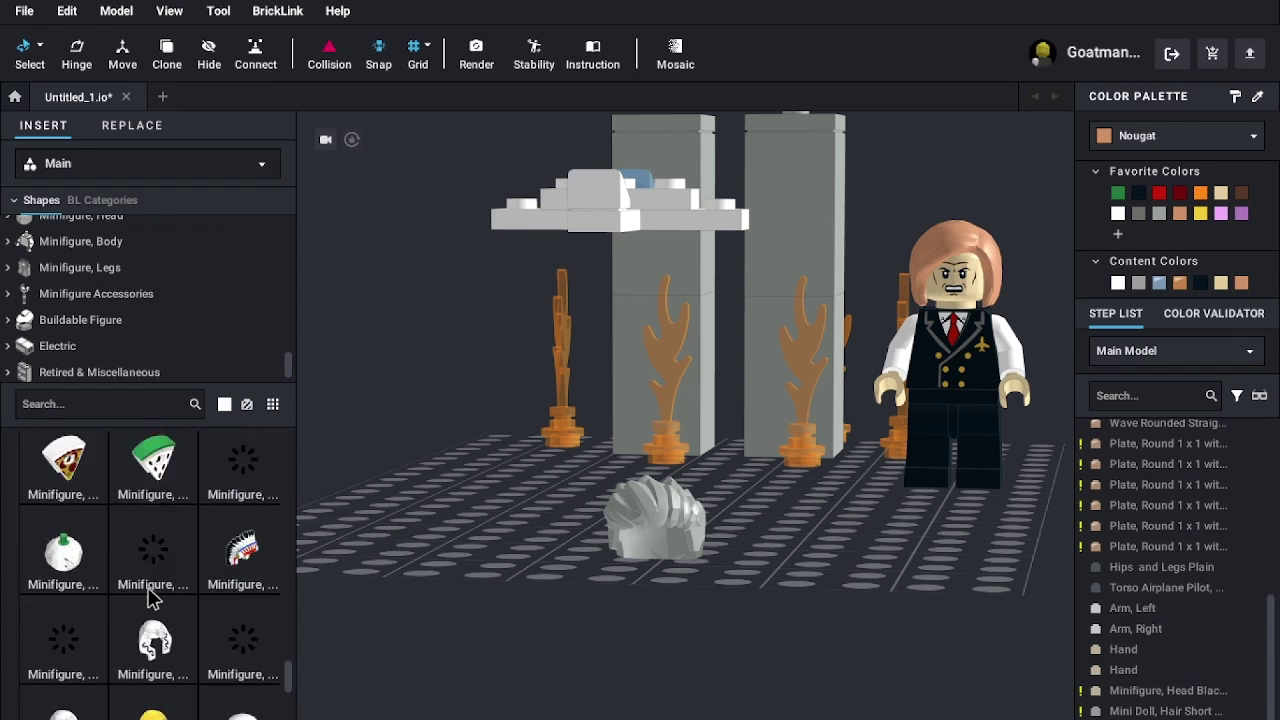
pyautogui.scroll(5, 150, 598)
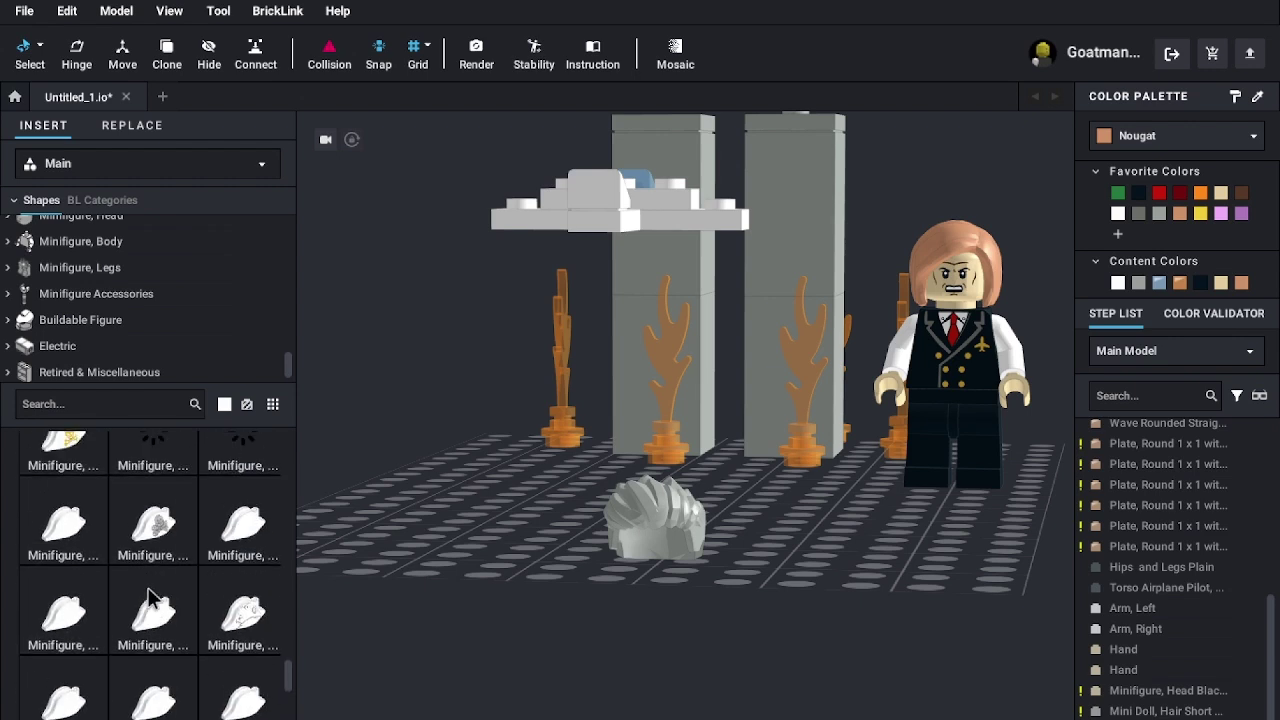
pyautogui.scroll(-5, 148, 598)
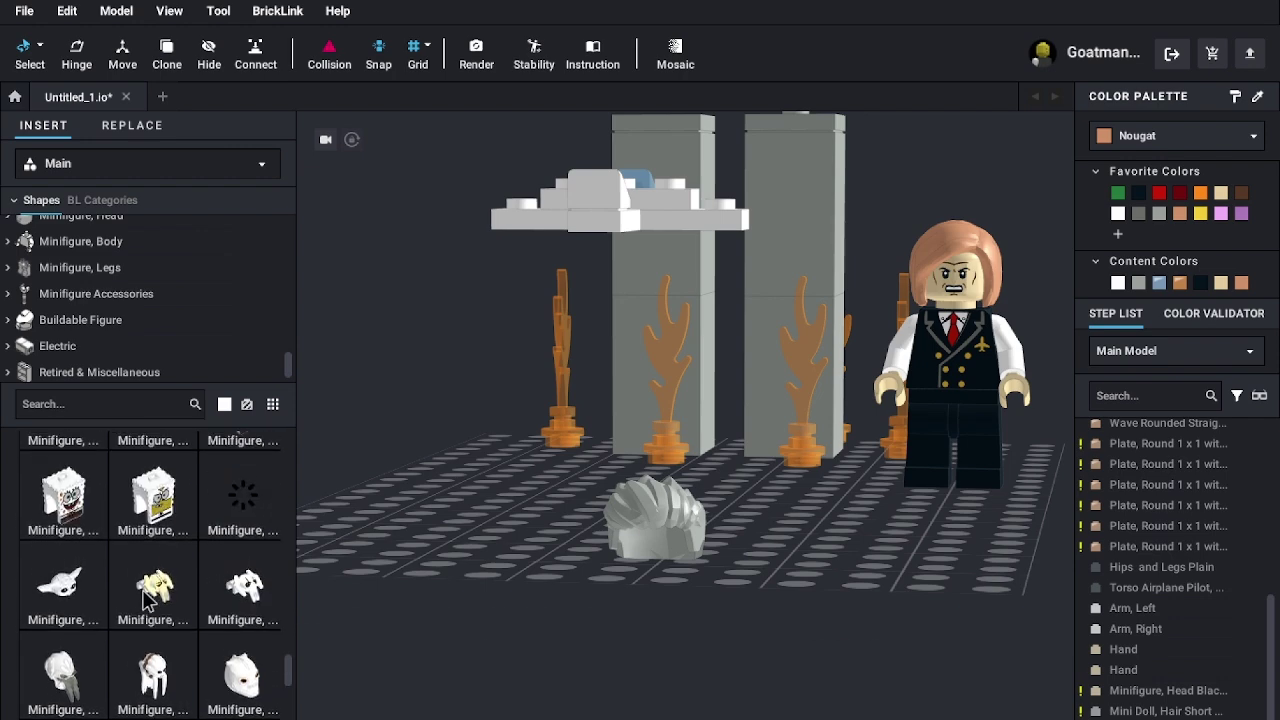
# - Look through the modified minifigure heads and the minifigure hair parts in the library for a hairstyle that suits the pilot
pyautogui.scroll(1, 145, 600)
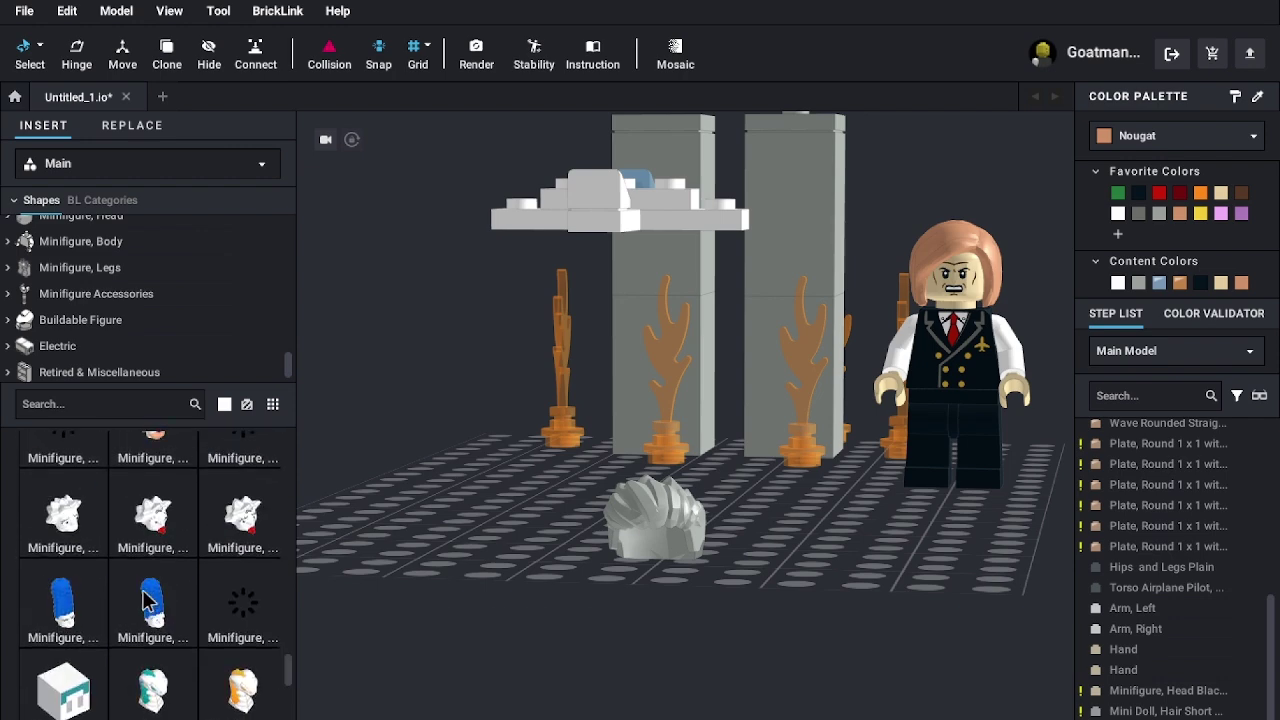
pyautogui.scroll(4, 153, 590)
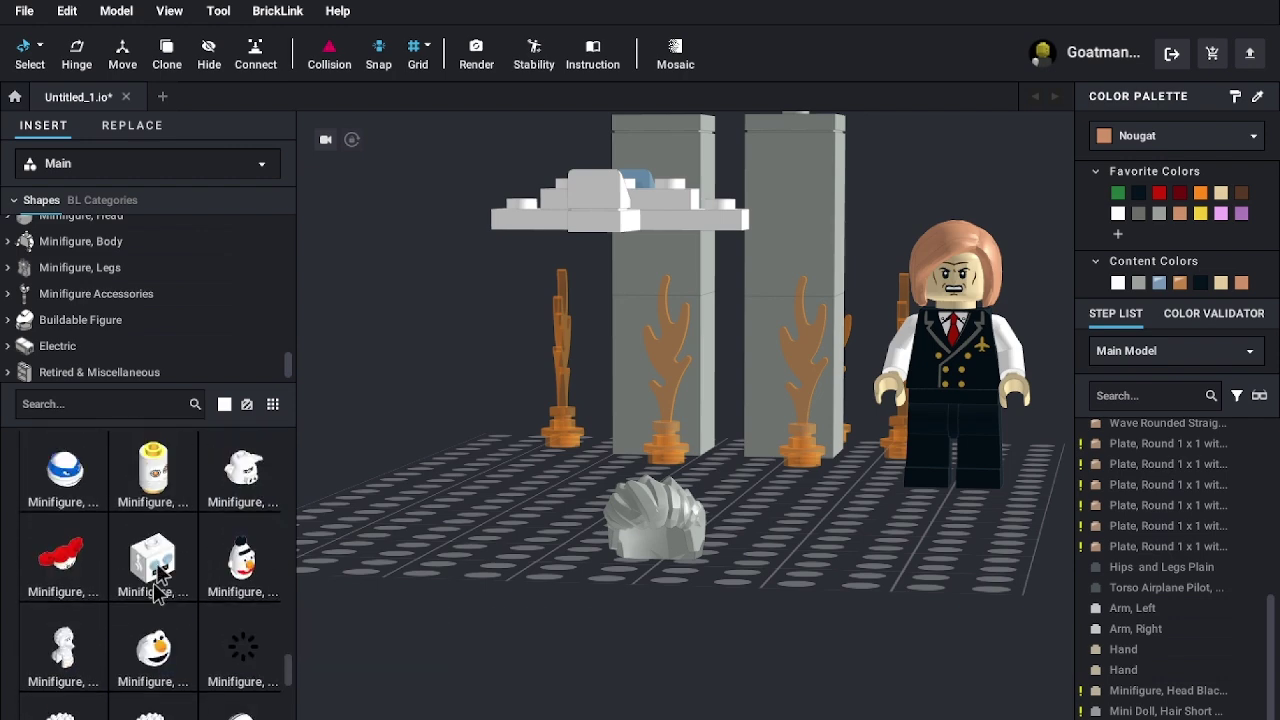
pyautogui.scroll(3, 148, 556)
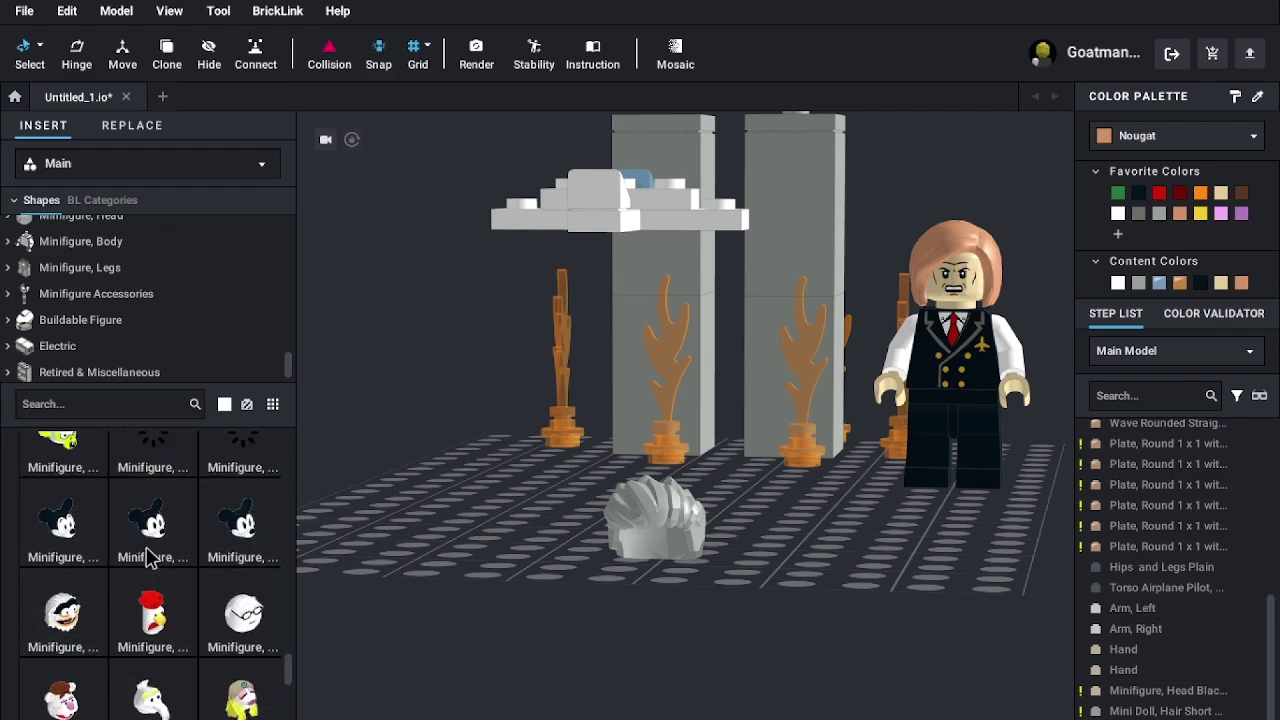
pyautogui.scroll(5, 148, 558)
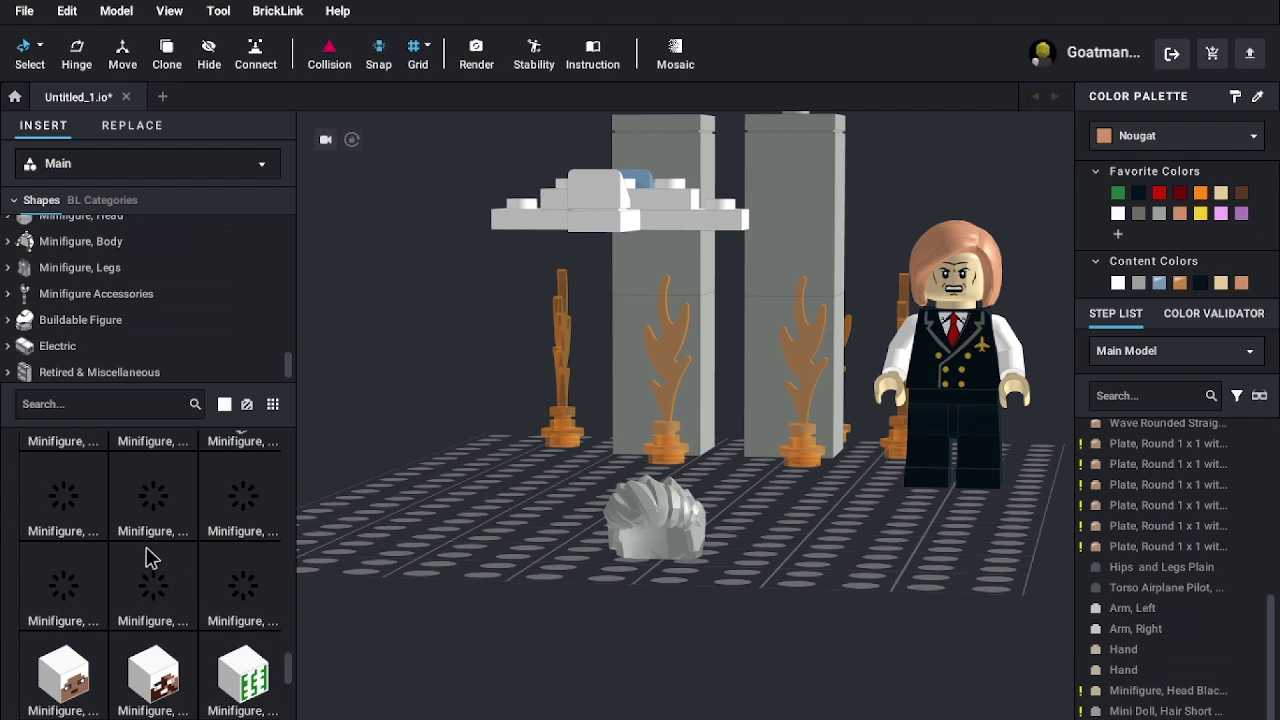
pyautogui.scroll(-5, 152, 560)
pyautogui.scroll(1, 229, 675)
pyautogui.scroll(-3, 229, 660)
pyautogui.scroll(4, 206, 586)
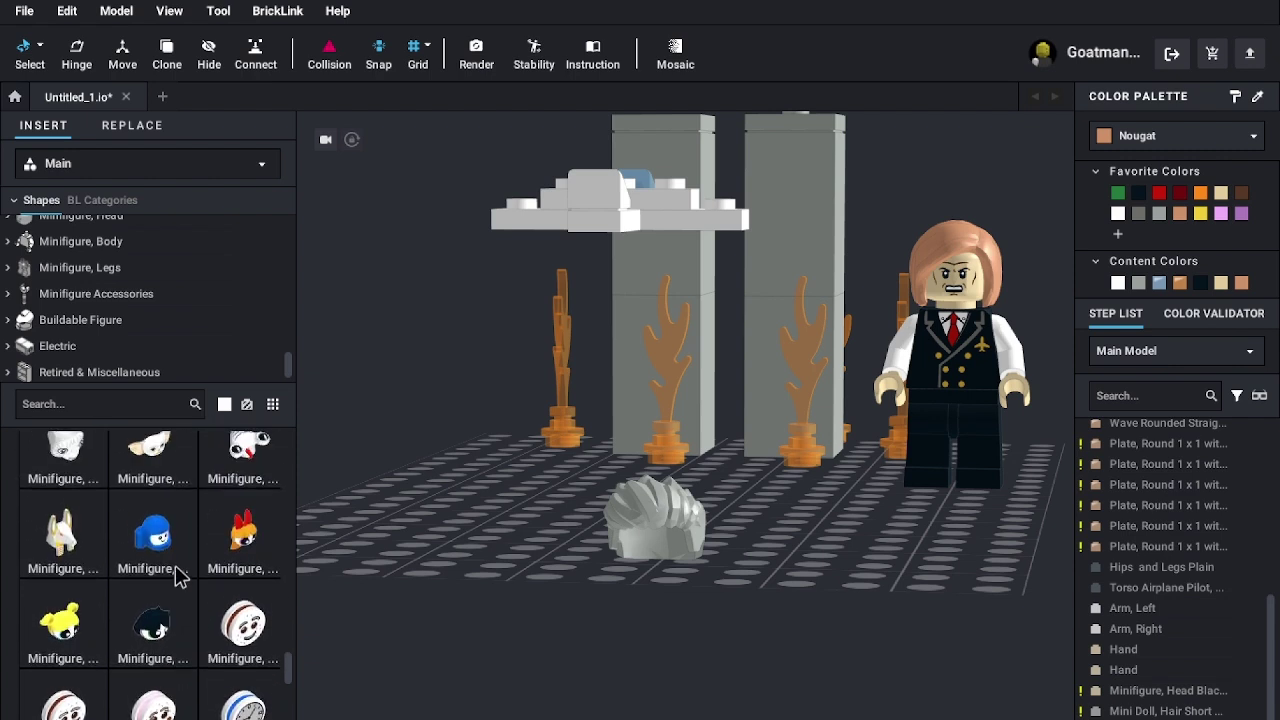
pyautogui.scroll(-3, 178, 577)
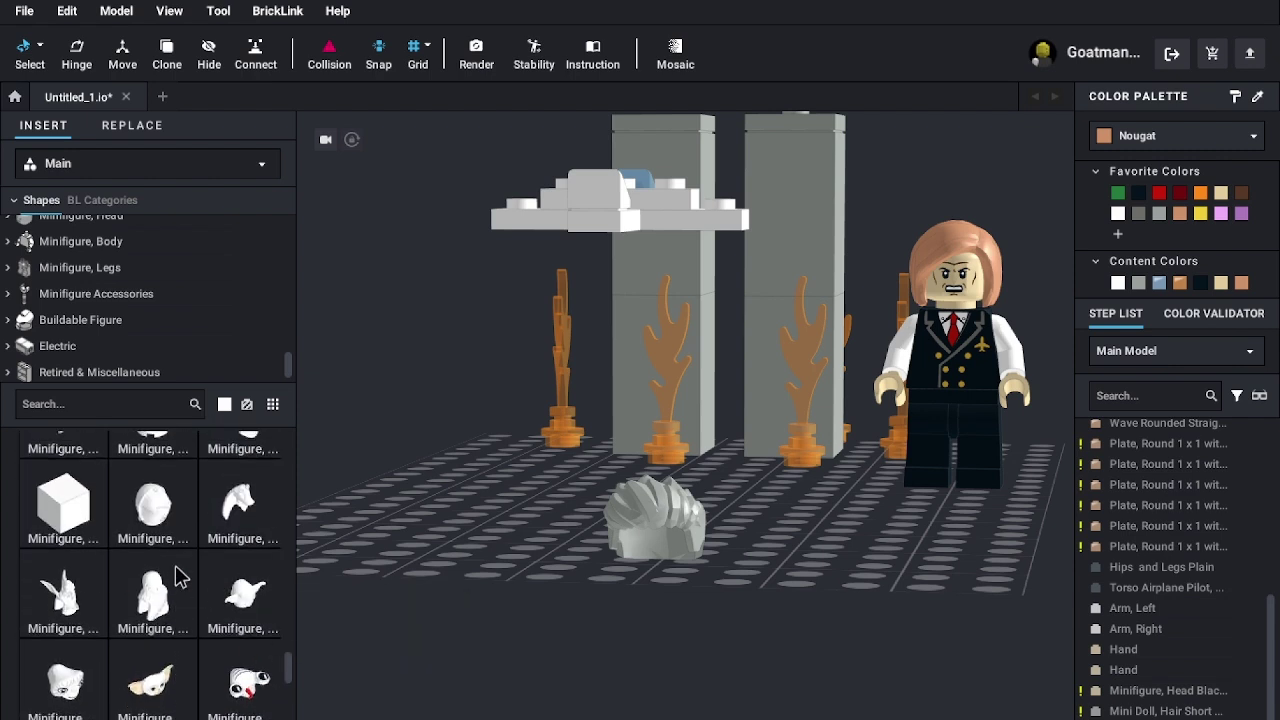
pyautogui.scroll(-3, 178, 577)
pyautogui.scroll(-5, 175, 577)
pyautogui.scroll(-6, 175, 577)
pyautogui.scroll(5, 172, 572)
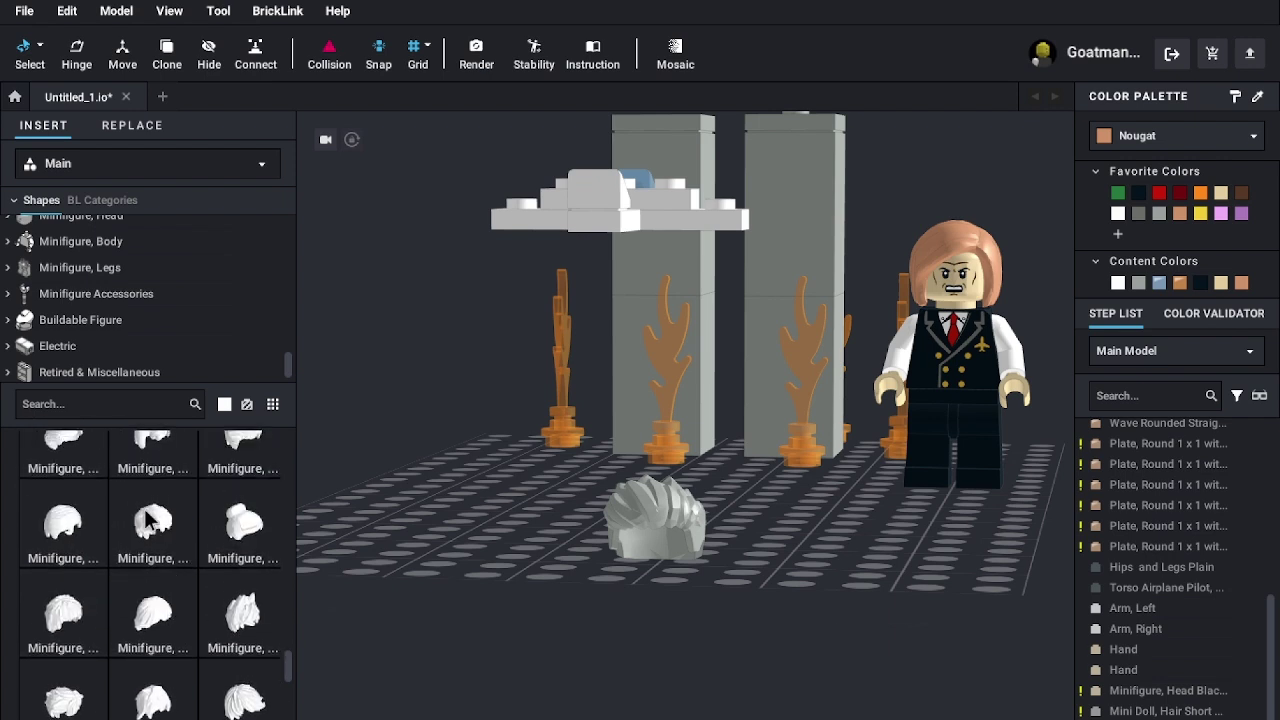
# - Take the Nougat hair piece off the pilot and try a shaggy white minifigure hair piece on the head
pyautogui.moveTo(85, 693); pyautogui.dragTo(962, 254)
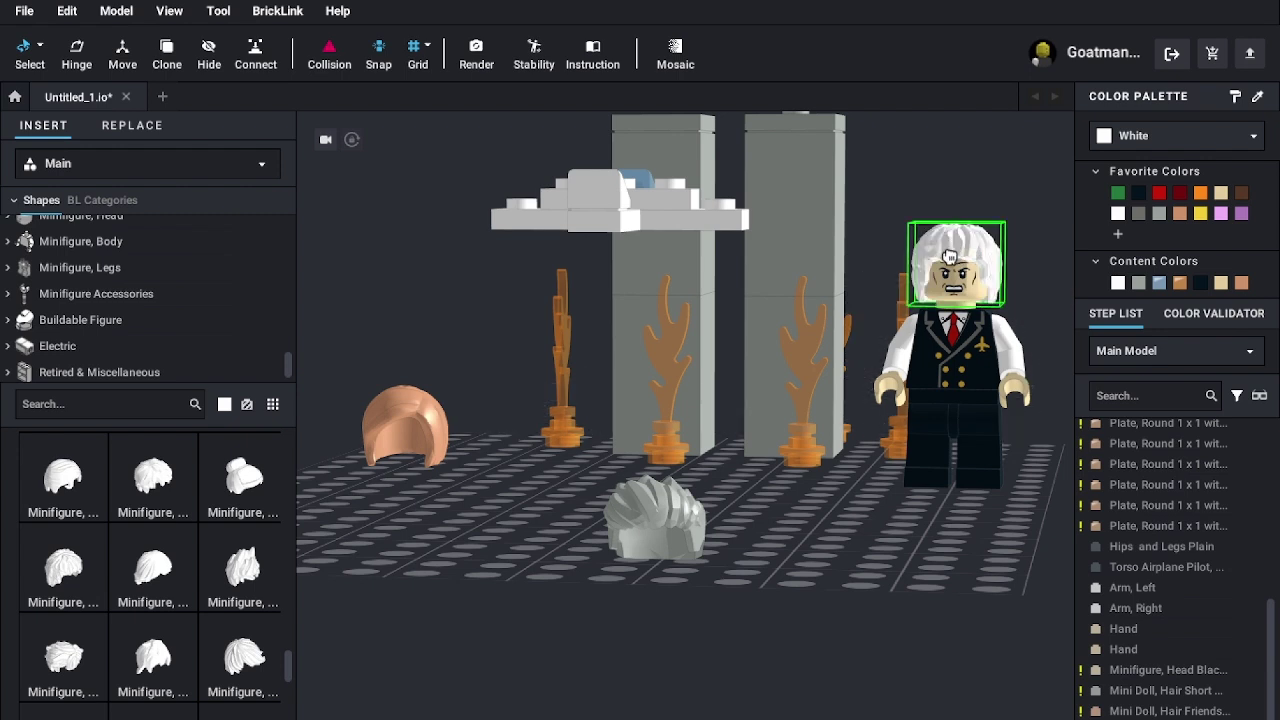
pyautogui.moveTo(941, 271); pyautogui.dragTo(125, 582)
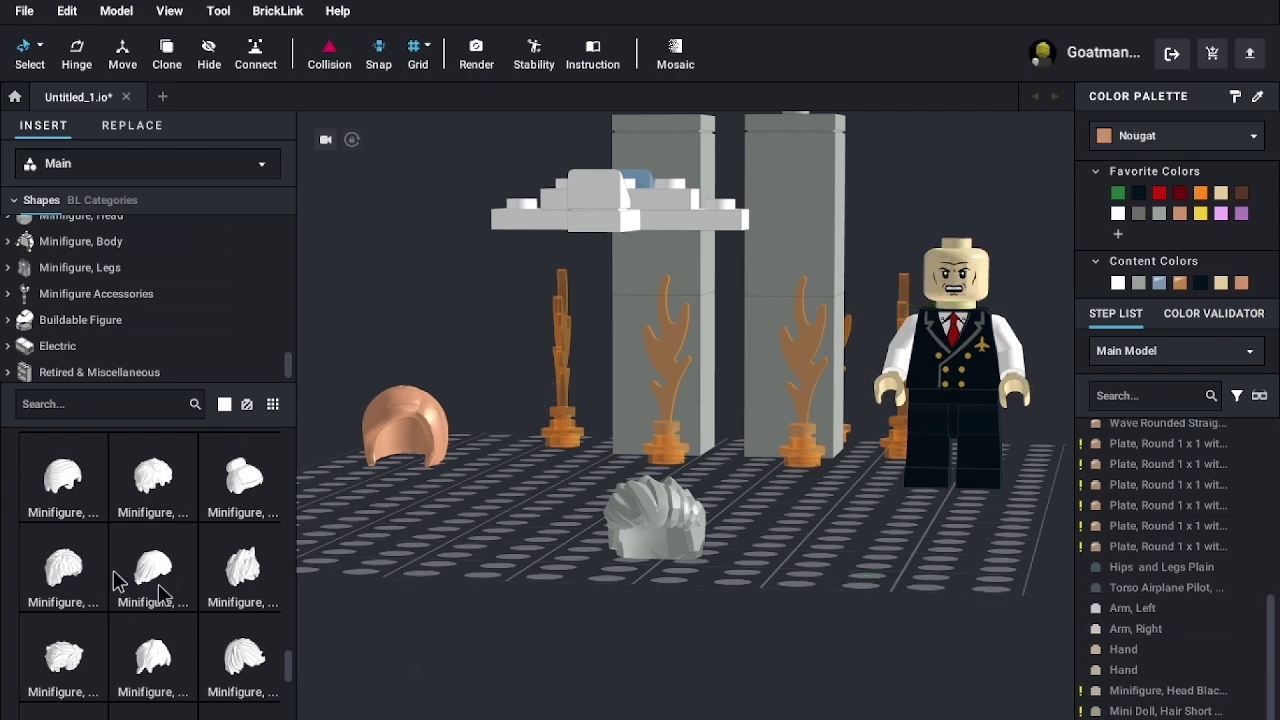
# - Try a white swept-back minifigure hair piece on the pilot's bare head, compare other styles in the library, and delete it
pyautogui.scroll(-1, 97, 573)
pyautogui.scroll(-5, 97, 573)
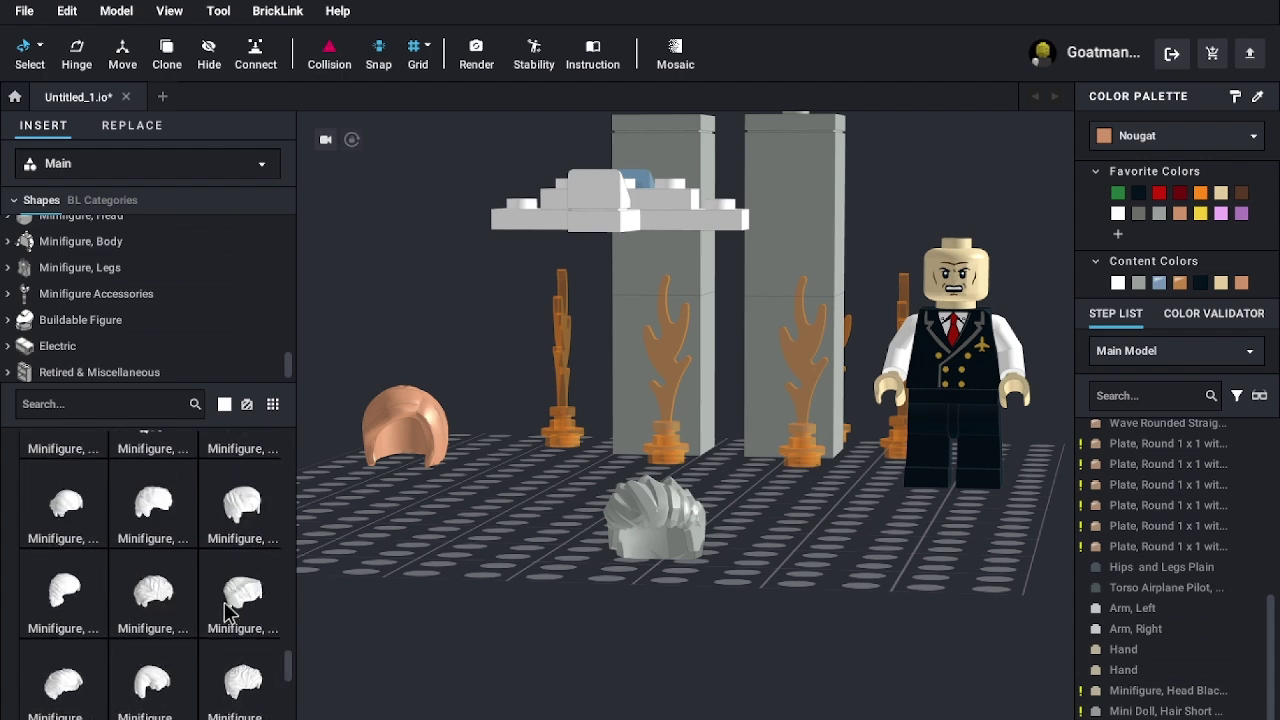
pyautogui.scroll(1, 228, 638)
pyautogui.moveTo(235, 590); pyautogui.dragTo(898, 266)
pyautogui.moveTo(983, 258); pyautogui.dragTo(984, 534)
pyautogui.press('Delete')
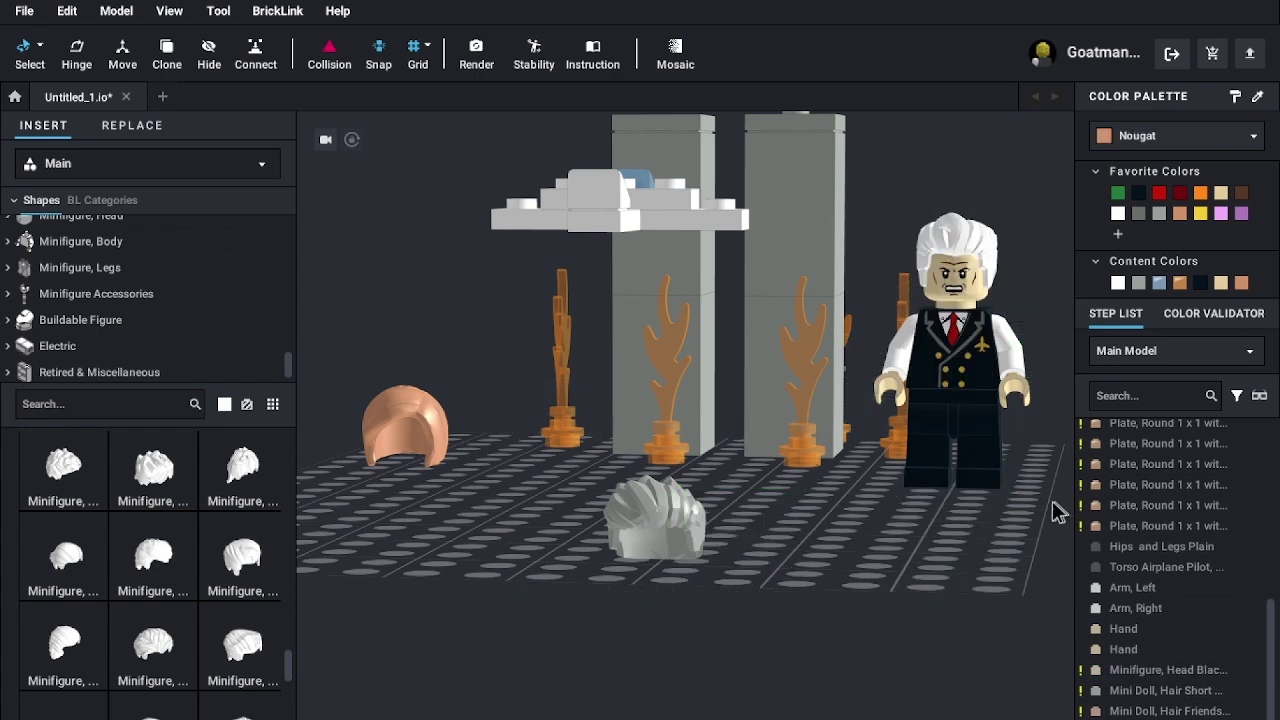
pyautogui.moveTo(903, 494); pyautogui.dragTo(938, 496, button='right')
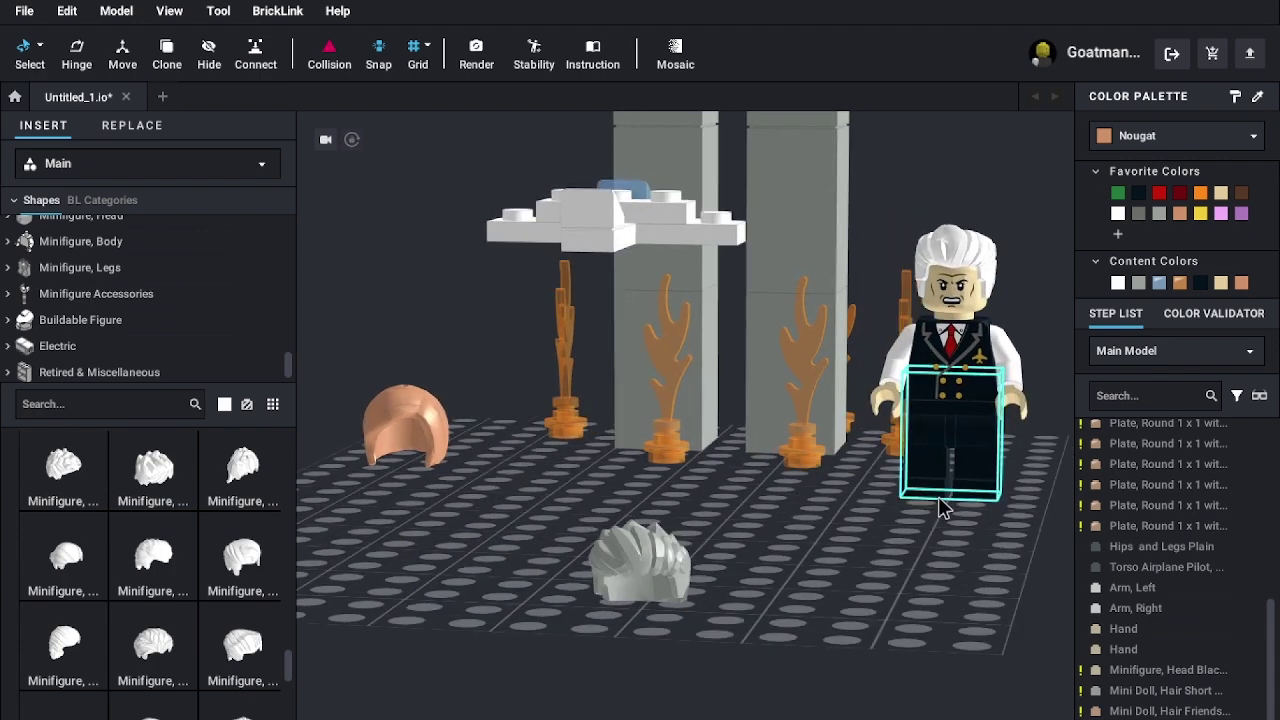
pyautogui.scroll(-2, 200, 505)
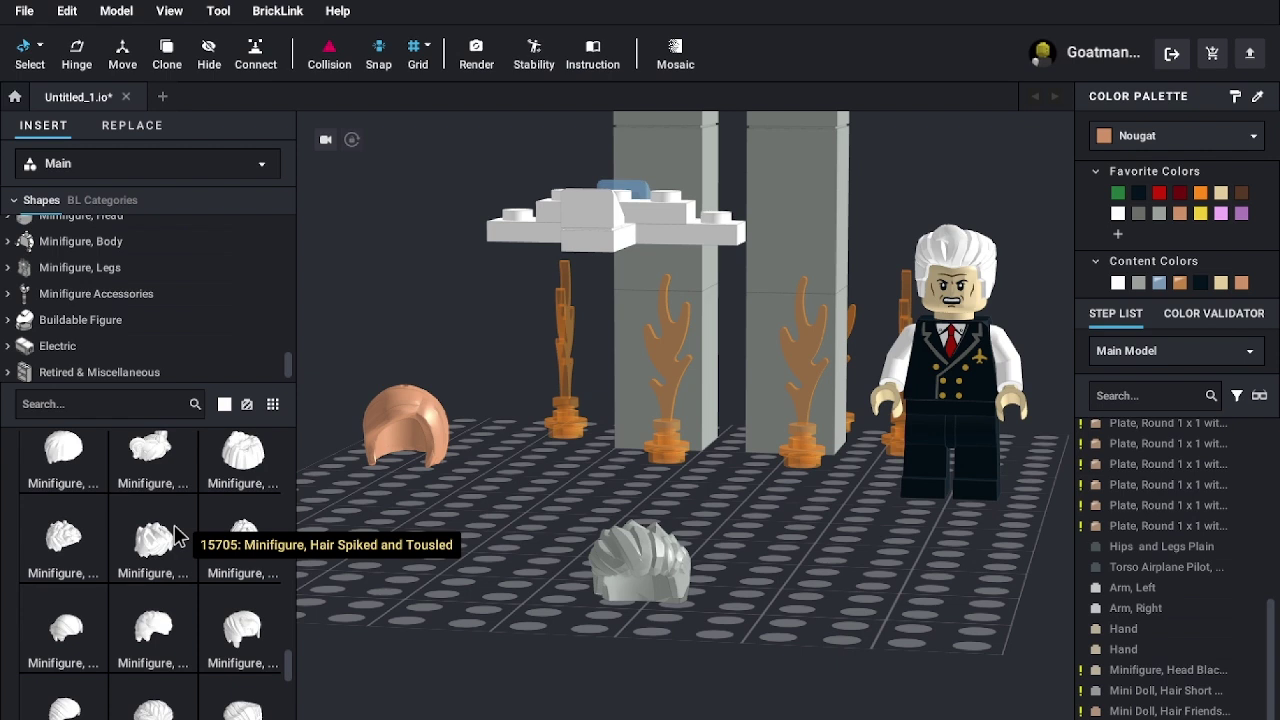
pyautogui.scroll(6, 171, 645)
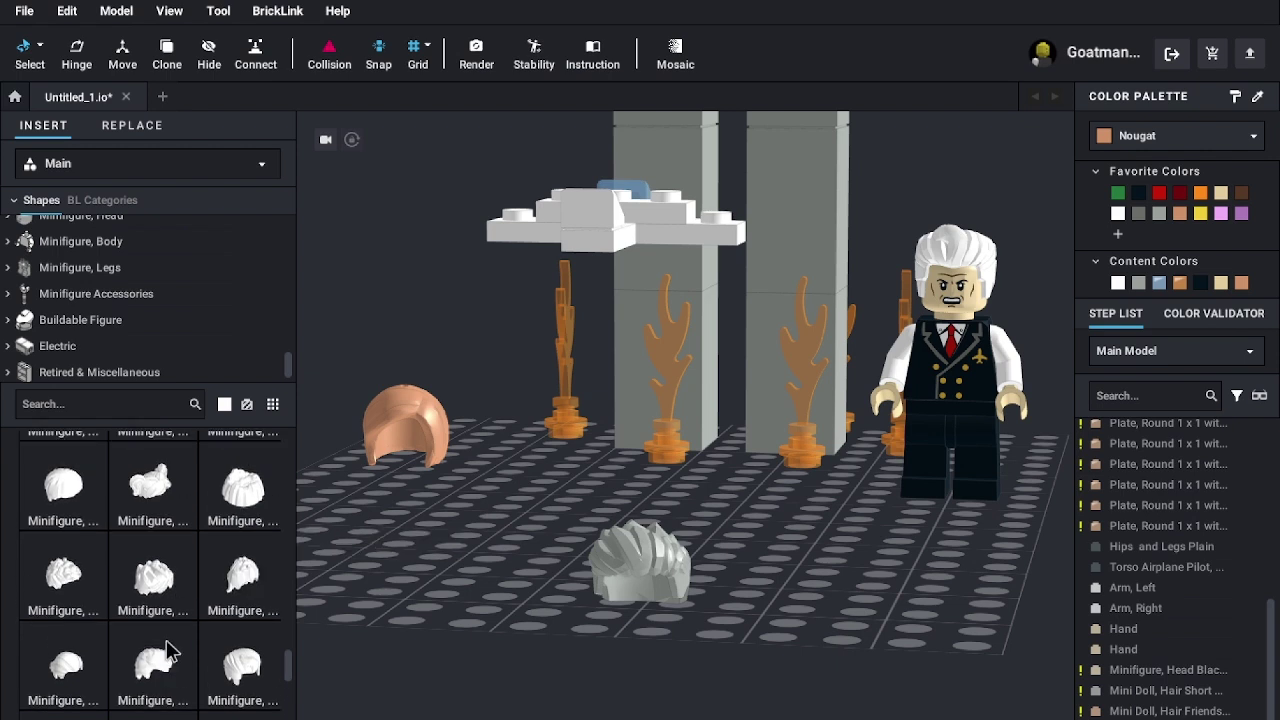
pyautogui.scroll(5, 151, 645)
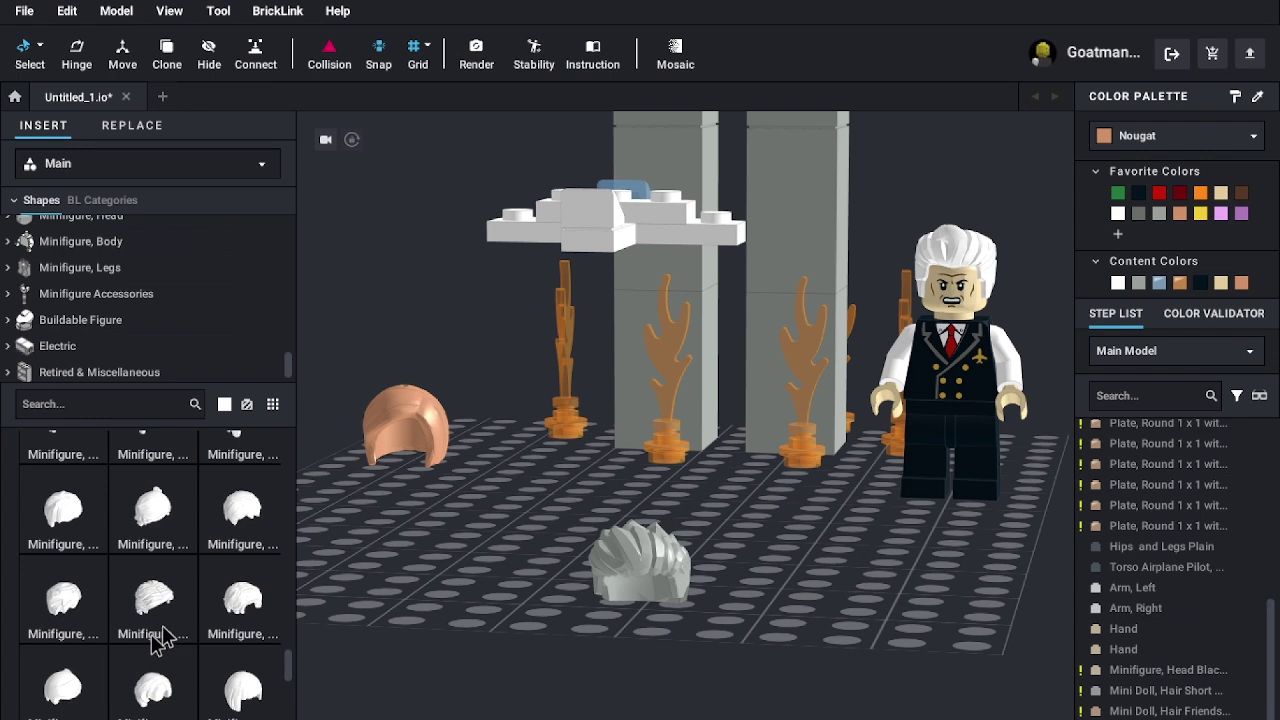
pyautogui.scroll(5, 205, 612)
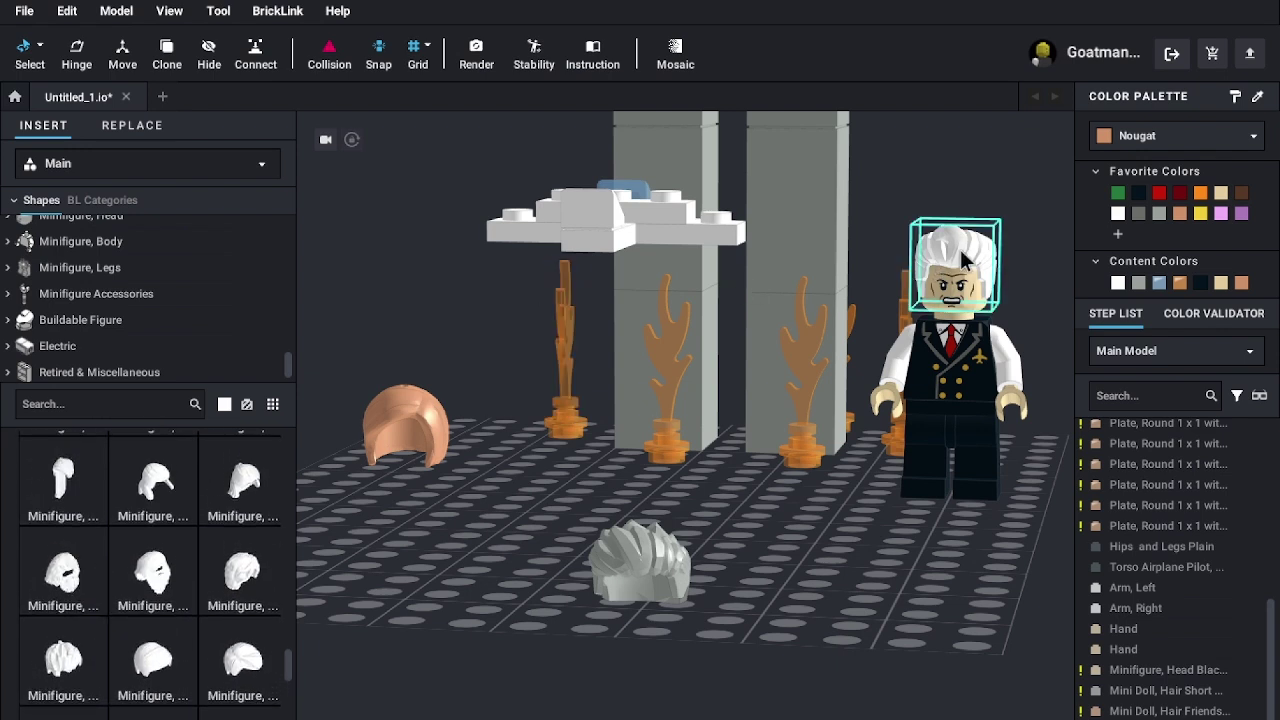
pyautogui.press('Delete')
# - Try two white combined hair-and-beard pieces on the pilot's head and discard both
pyautogui.moveTo(60, 595); pyautogui.dragTo(963, 273)
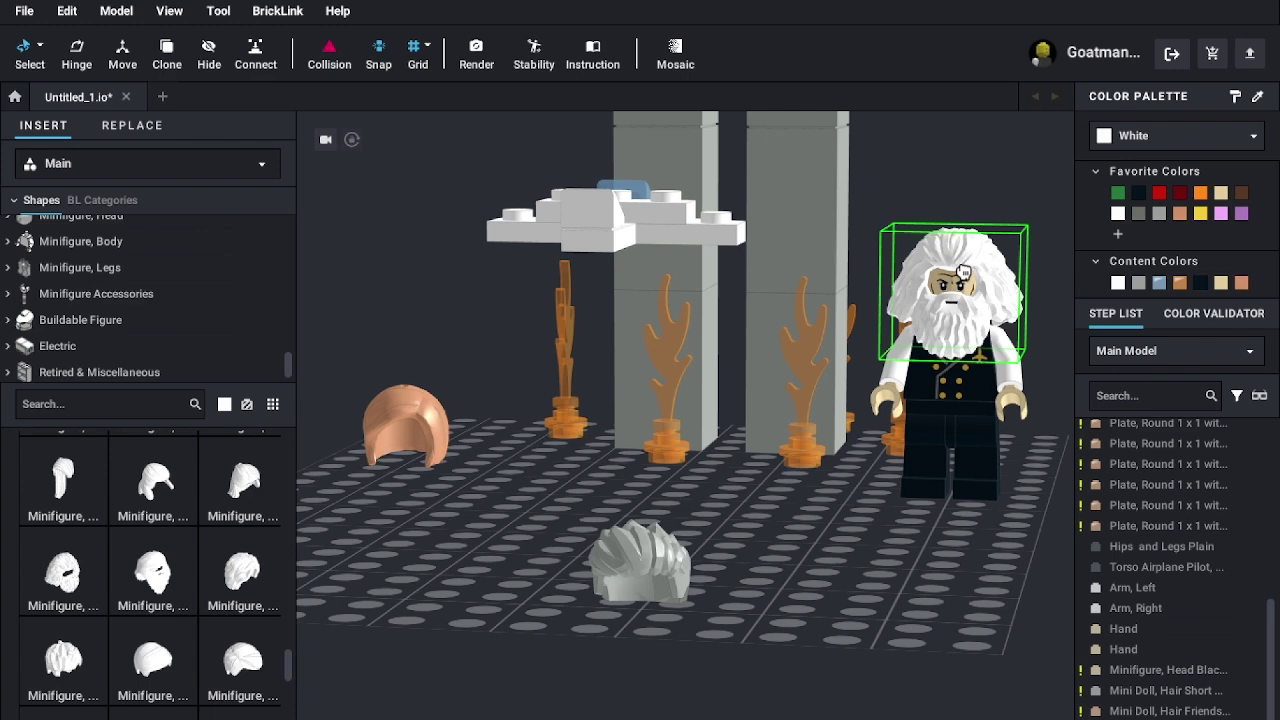
pyautogui.moveTo(963, 273); pyautogui.dragTo(195, 563)
pyautogui.moveTo(298, 538); pyautogui.dragTo(965, 270)
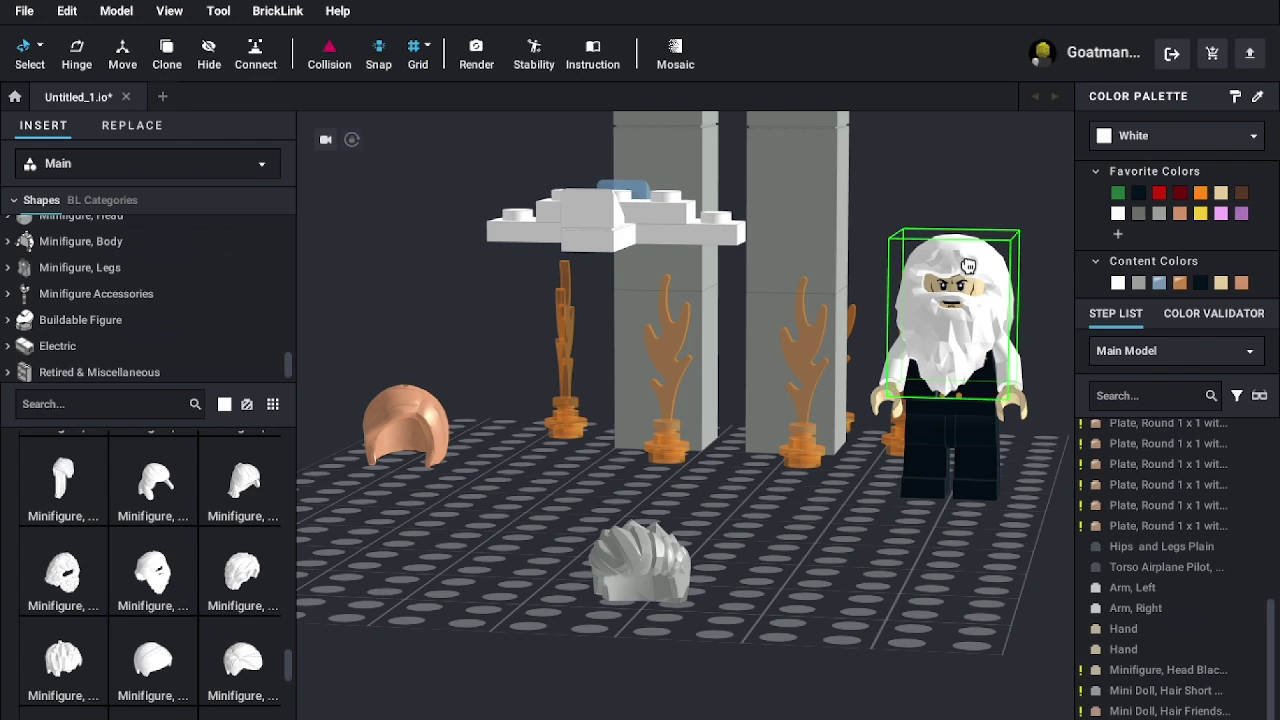
pyautogui.moveTo(968, 266); pyautogui.dragTo(960, 263, button='right')
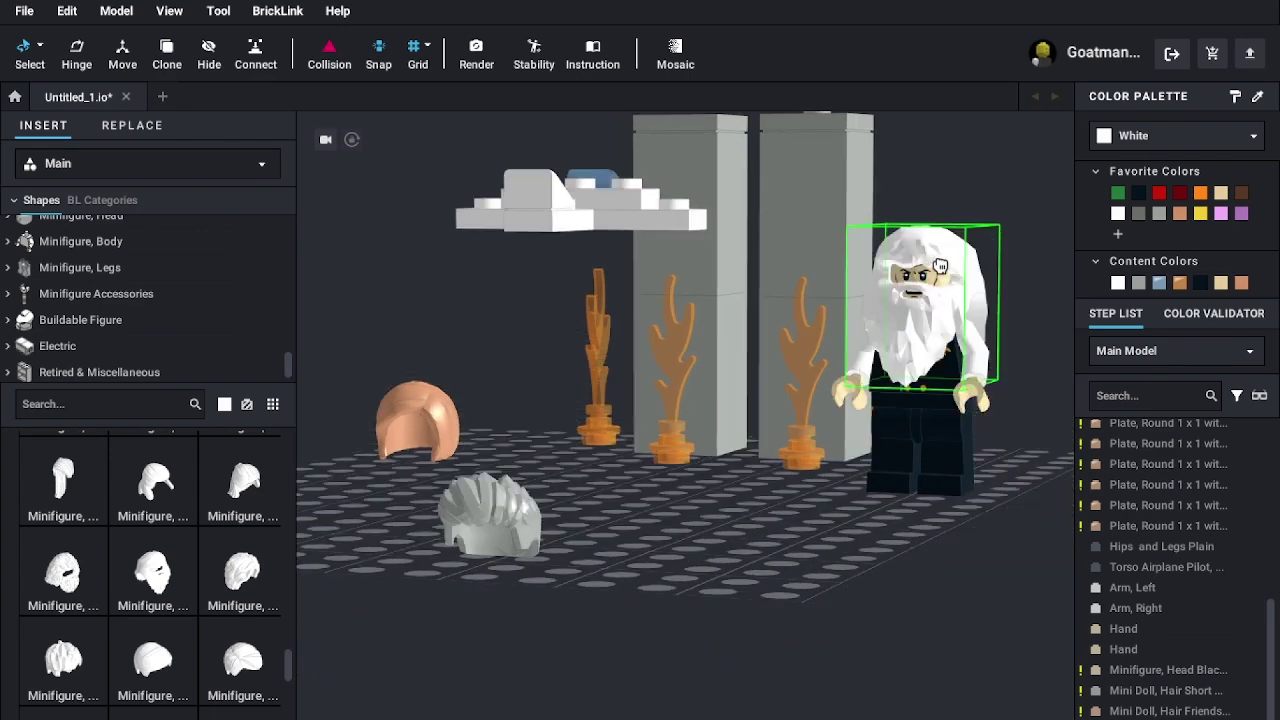
pyautogui.press('Delete')
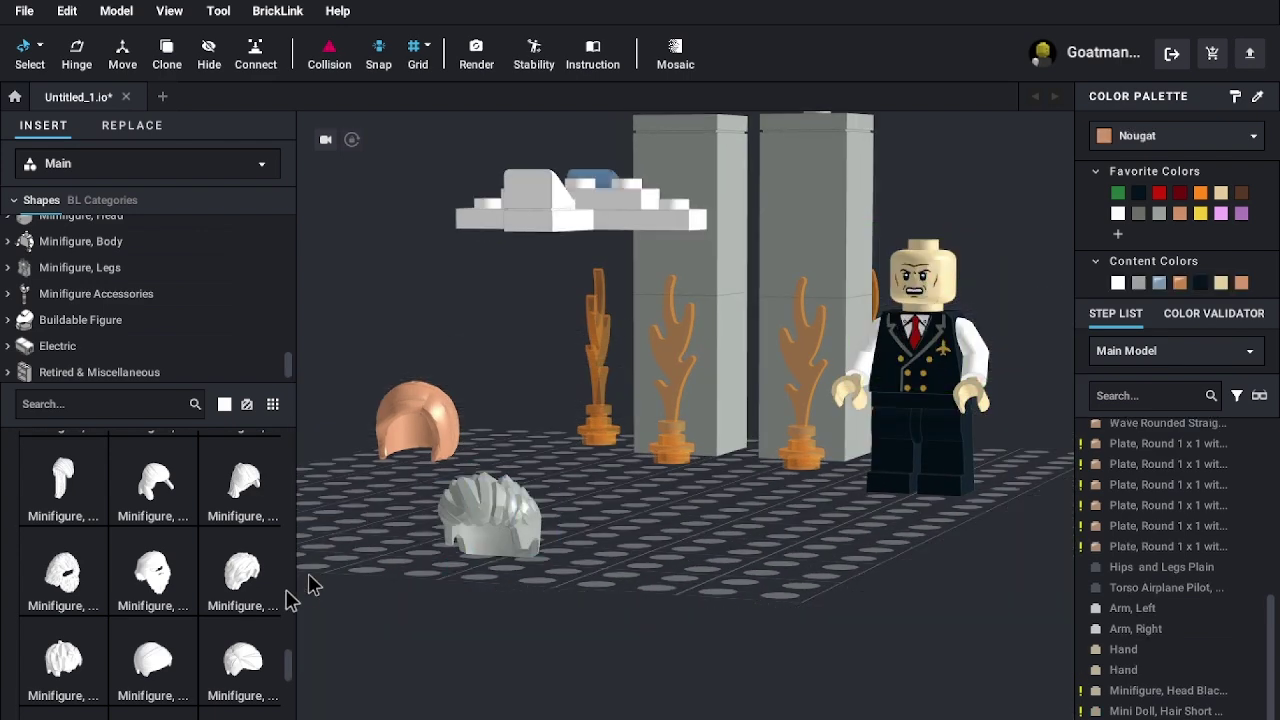
# - Try a long minifigure hair piece on the pilot's bare head and cancel its placement
pyautogui.scroll(3, 222, 582)
pyautogui.moveTo(146, 628); pyautogui.dragTo(932, 262)
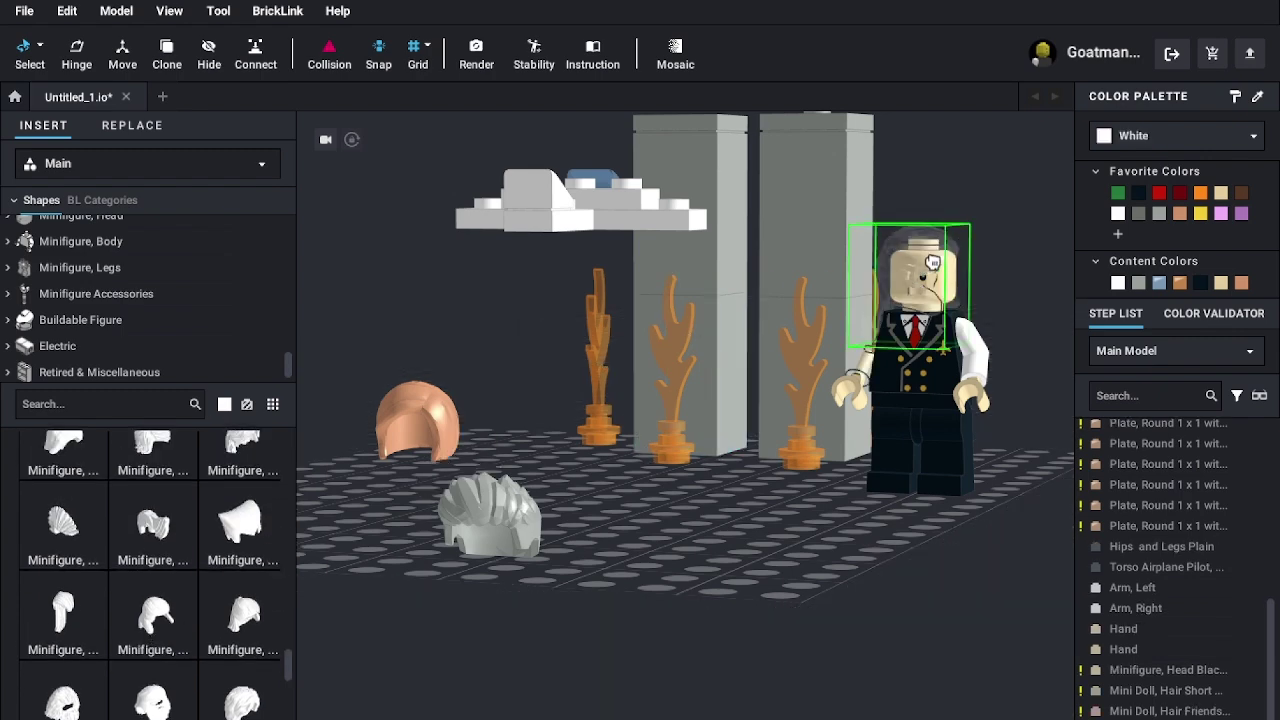
pyautogui.press('Left')
pyautogui.moveTo(931, 262); pyautogui.dragTo(932, 229, button='right')
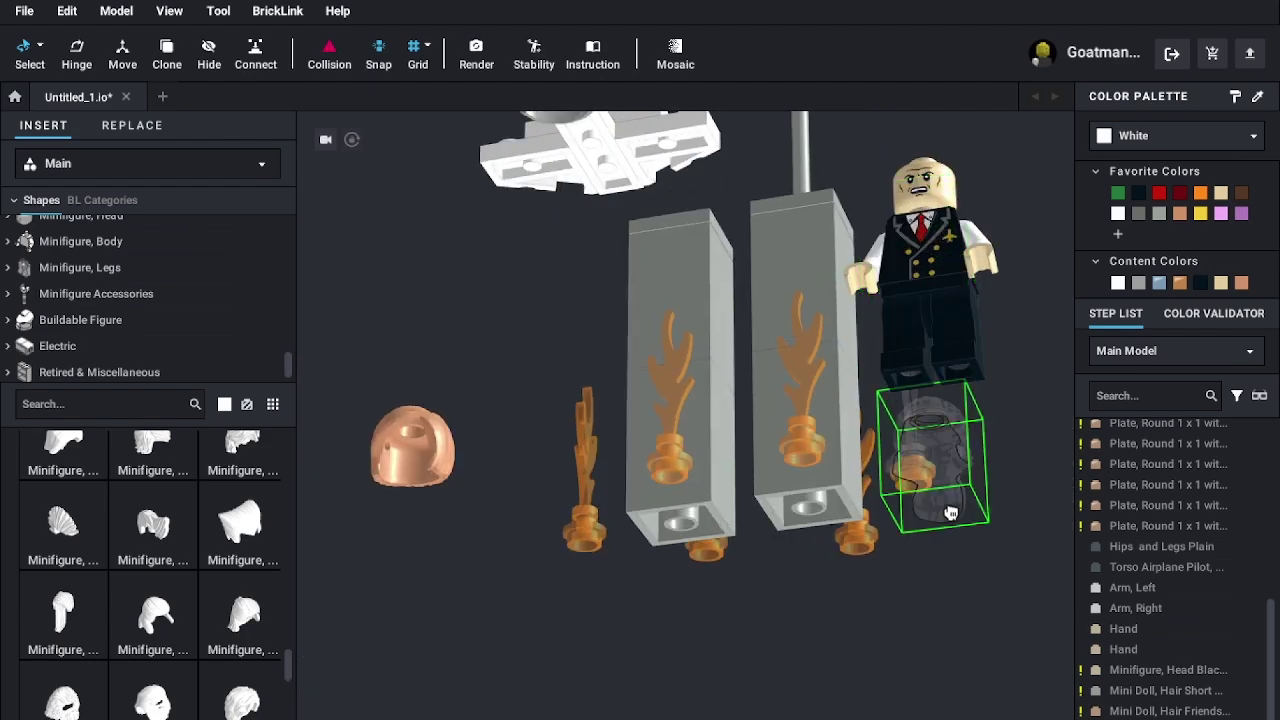
pyautogui.press('Escape')
pyautogui.moveTo(947, 498); pyautogui.dragTo(945, 540, button='right')
# - Try the white flat-topped hair piece with flared sides on the pilot's head and discard it
pyautogui.scroll(2, 255, 595)
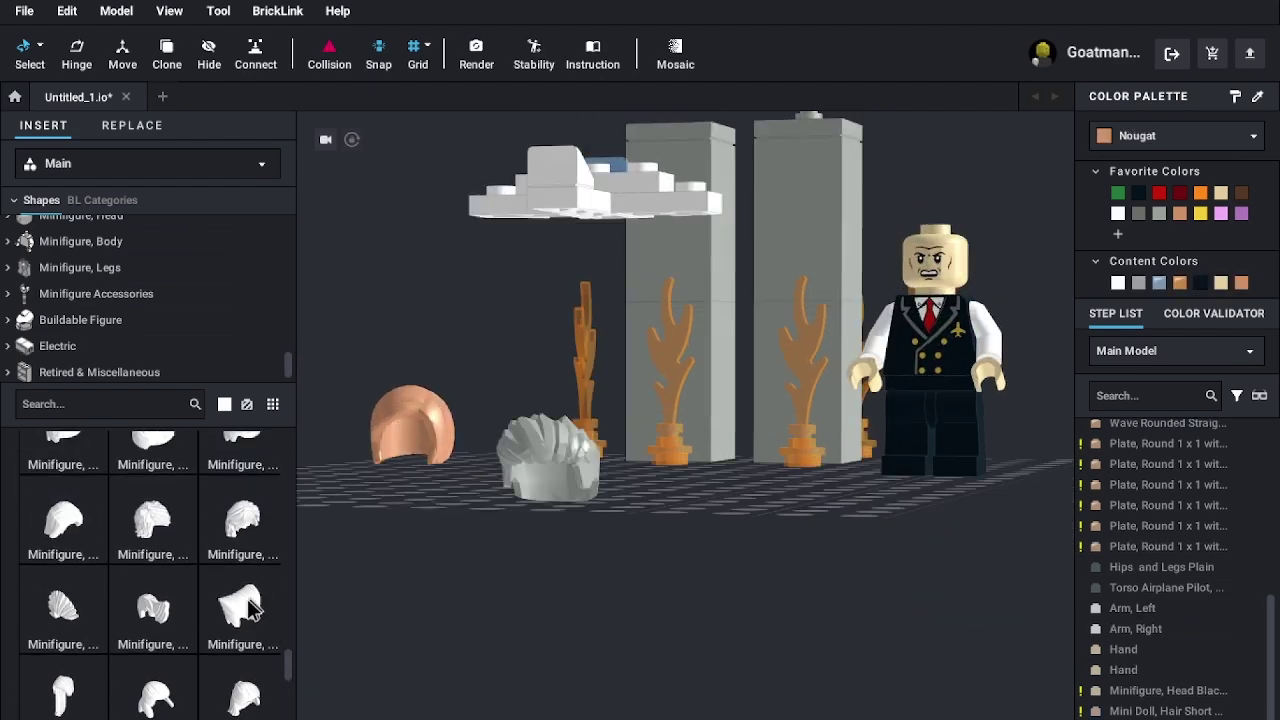
pyautogui.click(249, 608)
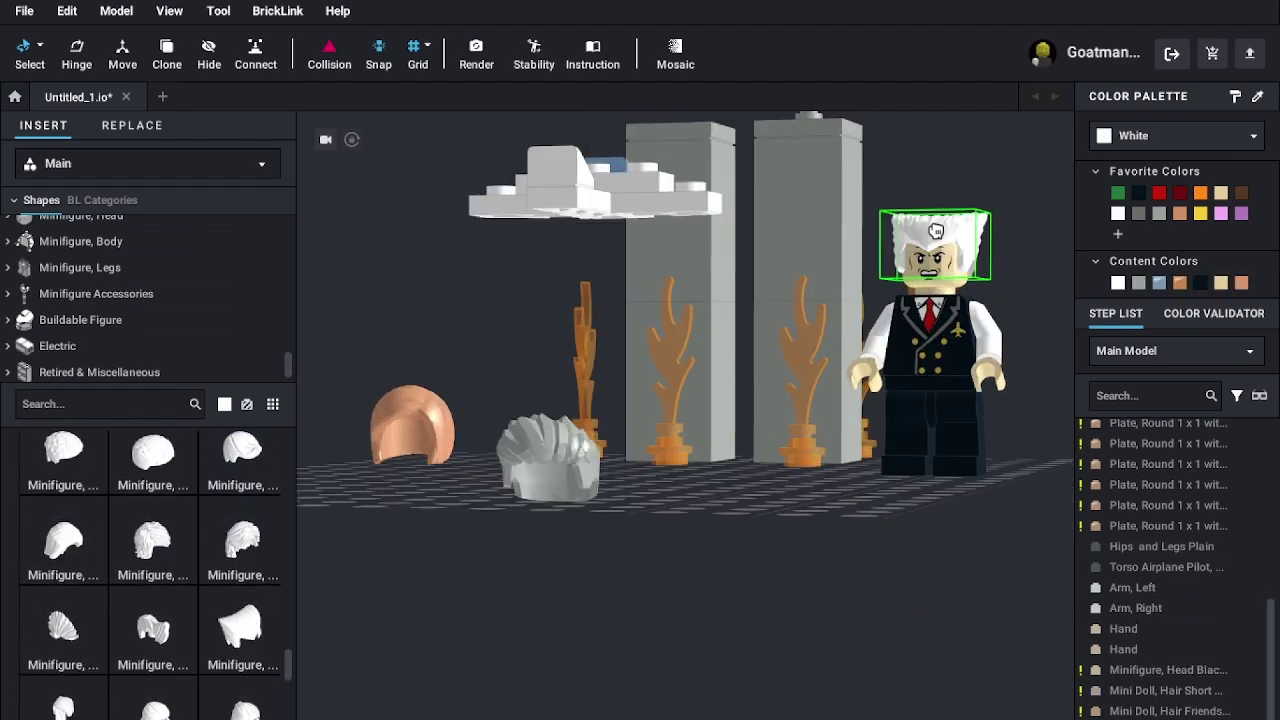
pyautogui.moveTo(938, 231); pyautogui.dragTo(913, 312, button='right')
pyautogui.moveTo(822, 507); pyautogui.dragTo(813, 490, button='right')
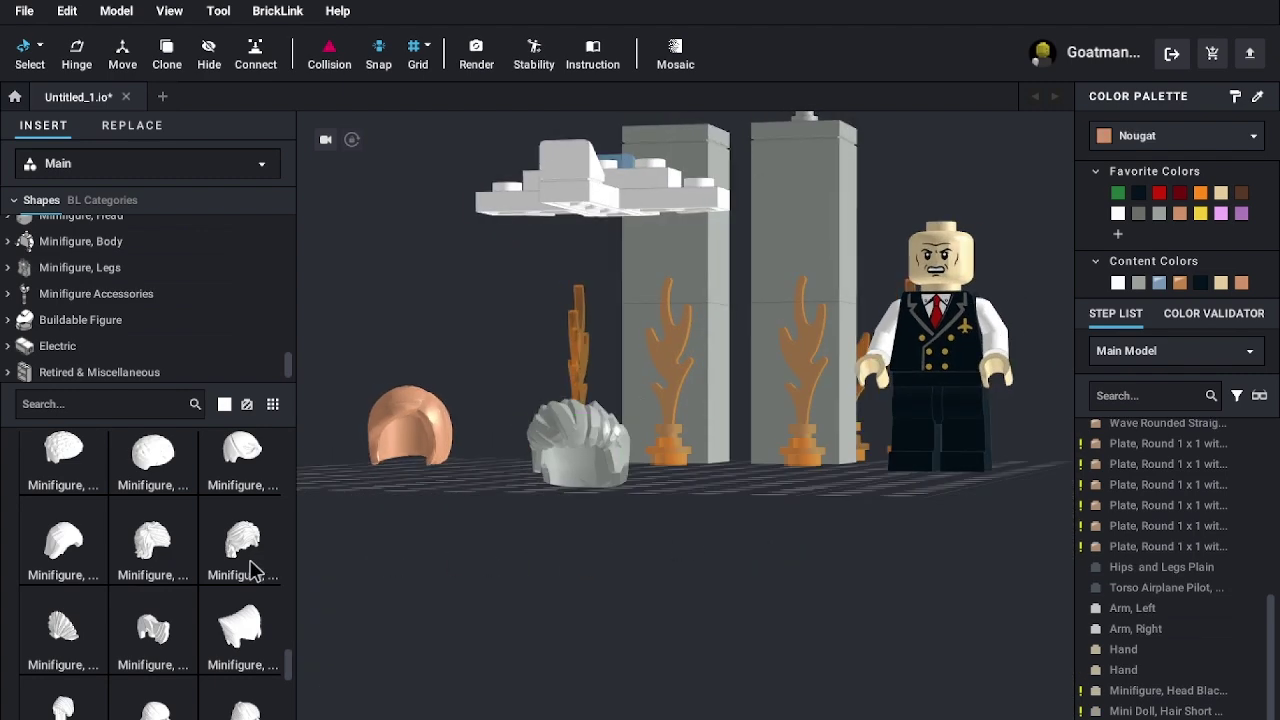
# - Try a short white side-parted hair piece on the pilot's head, view it from the front, and delete it
pyautogui.scroll(3, 253, 570)
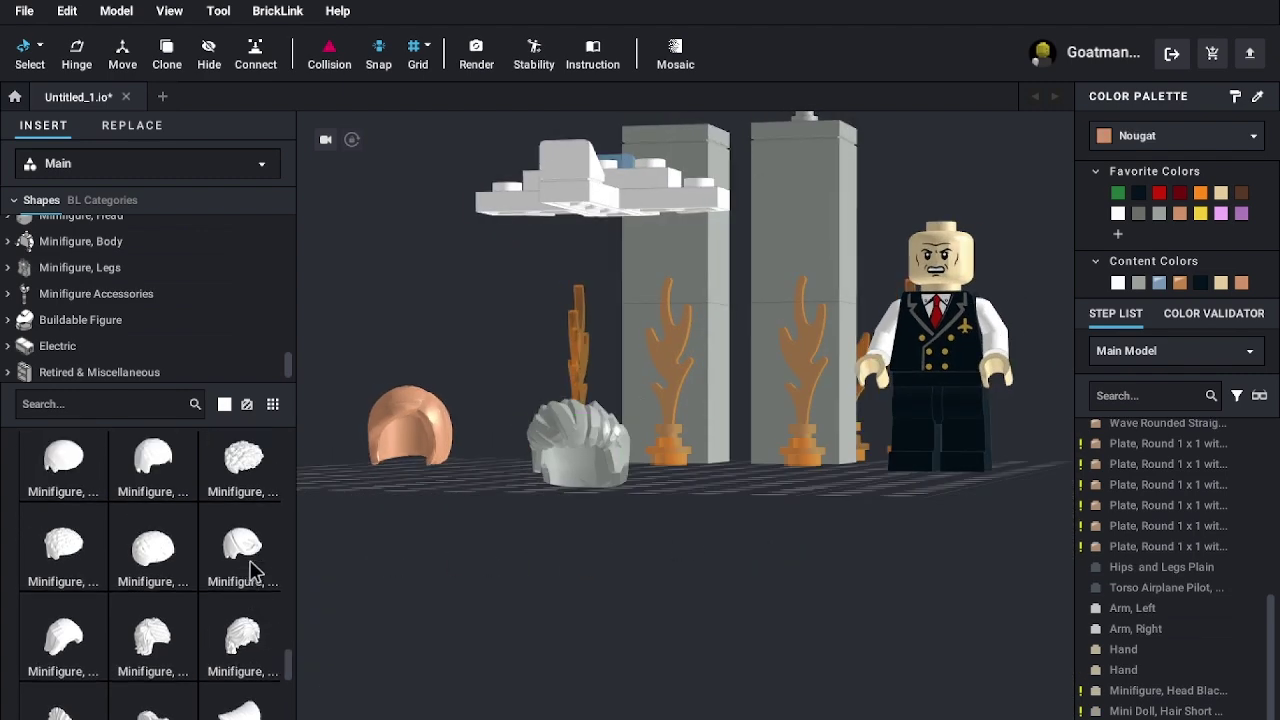
pyautogui.scroll(3, 302, 569)
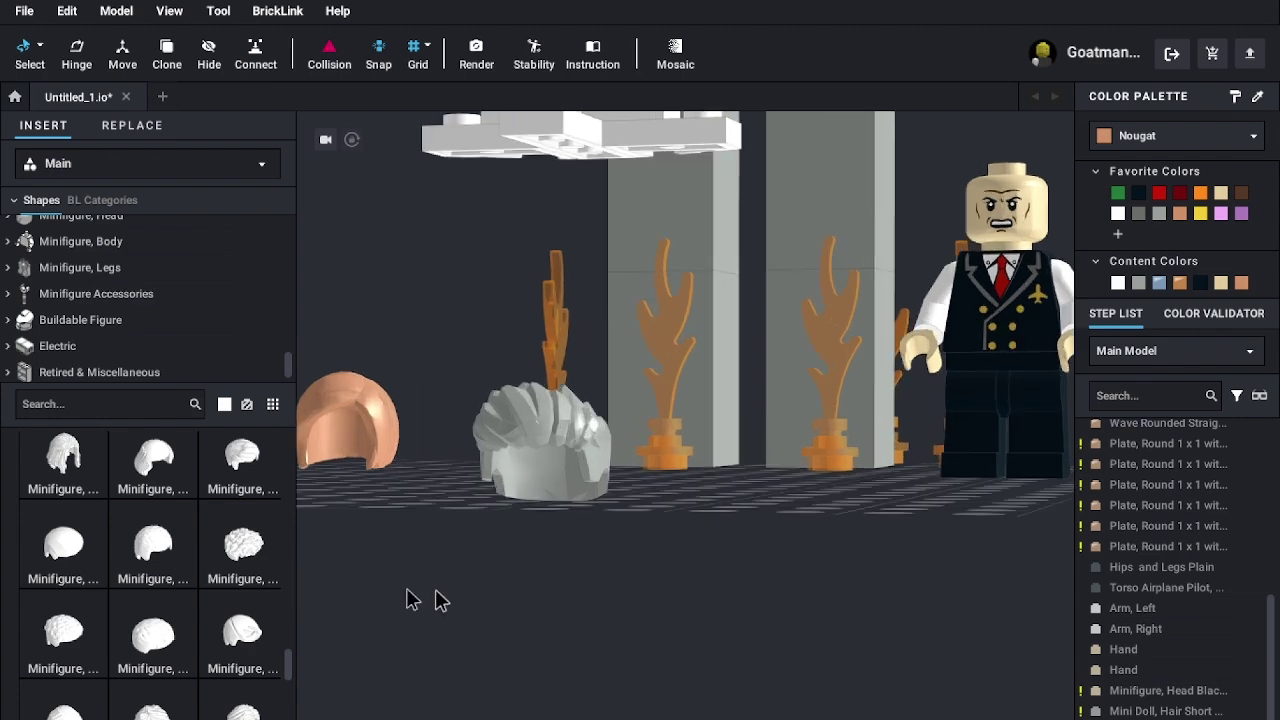
pyautogui.scroll(-3, 577, 581)
pyautogui.moveTo(618, 582); pyautogui.dragTo(589, 583, button='right')
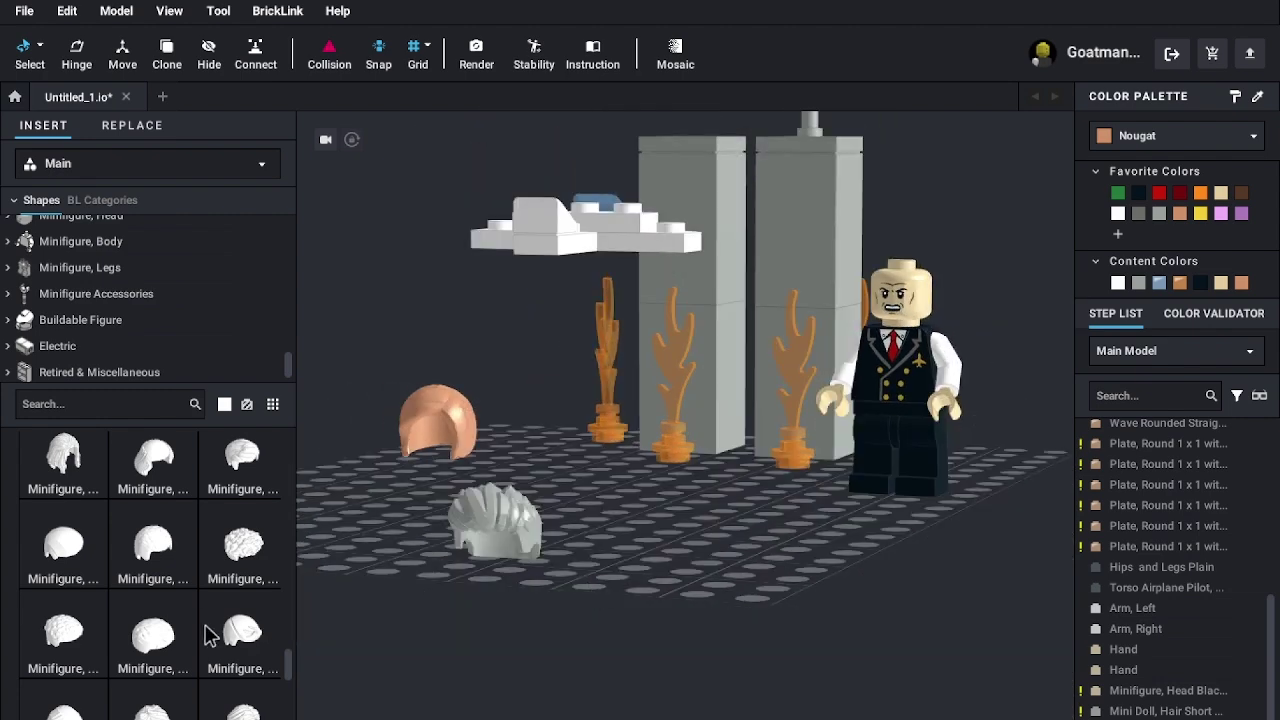
pyautogui.click(265, 633)
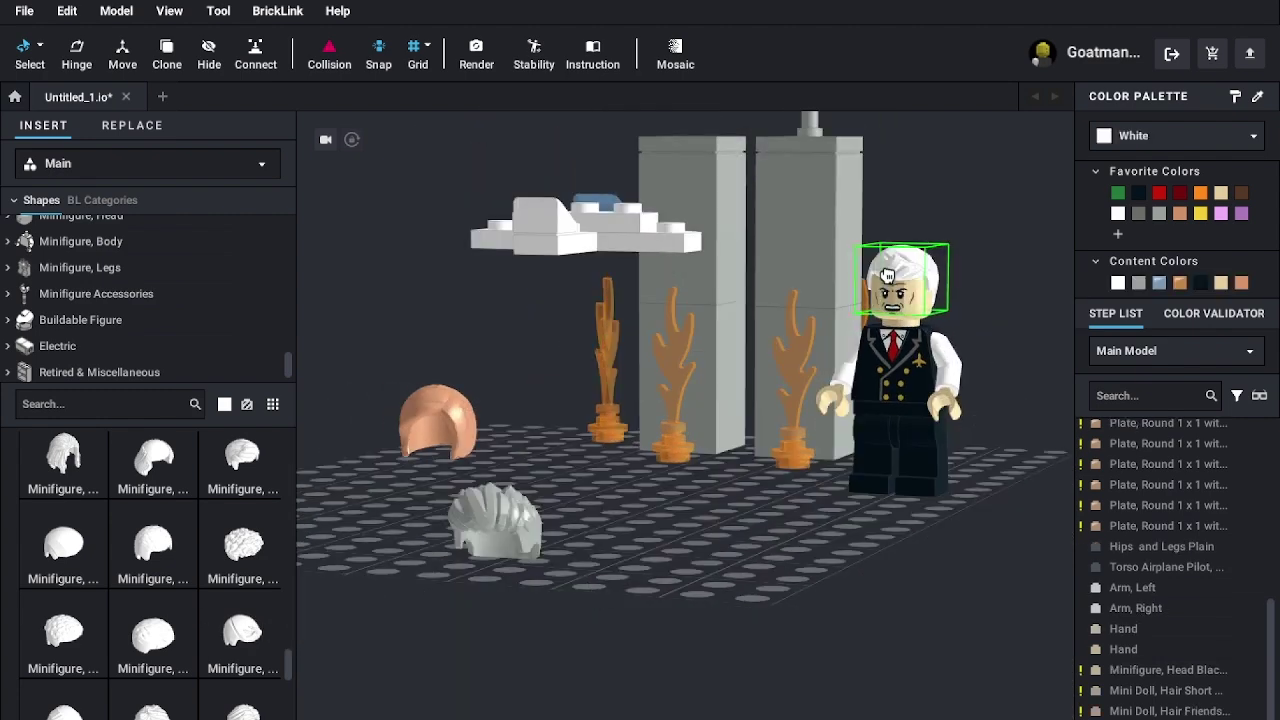
pyautogui.click(990, 248)
pyautogui.moveTo(986, 251); pyautogui.dragTo(958, 255, button='right')
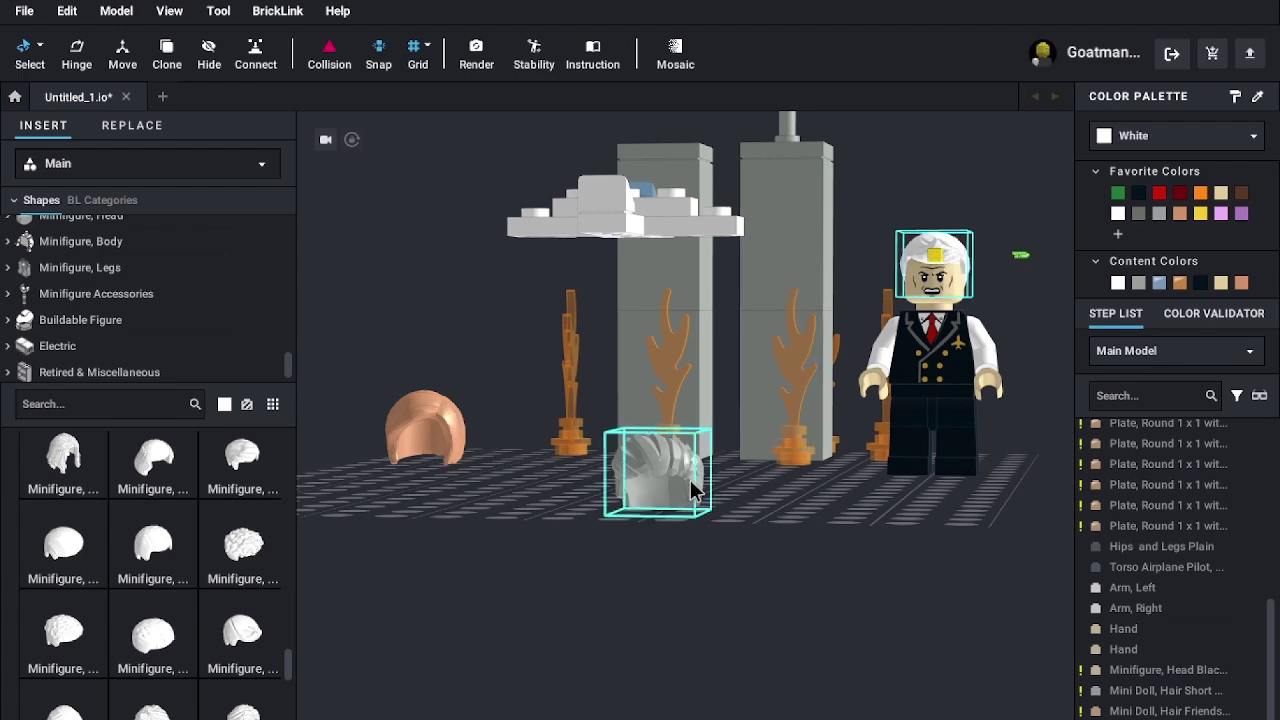
pyautogui.press('Delete')
# - Move the Light Gray short Mini Doll hair piece from the baseplate onto the pilot's head
pyautogui.moveTo(663, 446); pyautogui.dragTo(1014, 205)
pyautogui.moveTo(955, 255); pyautogui.dragTo(937, 305, button='right')
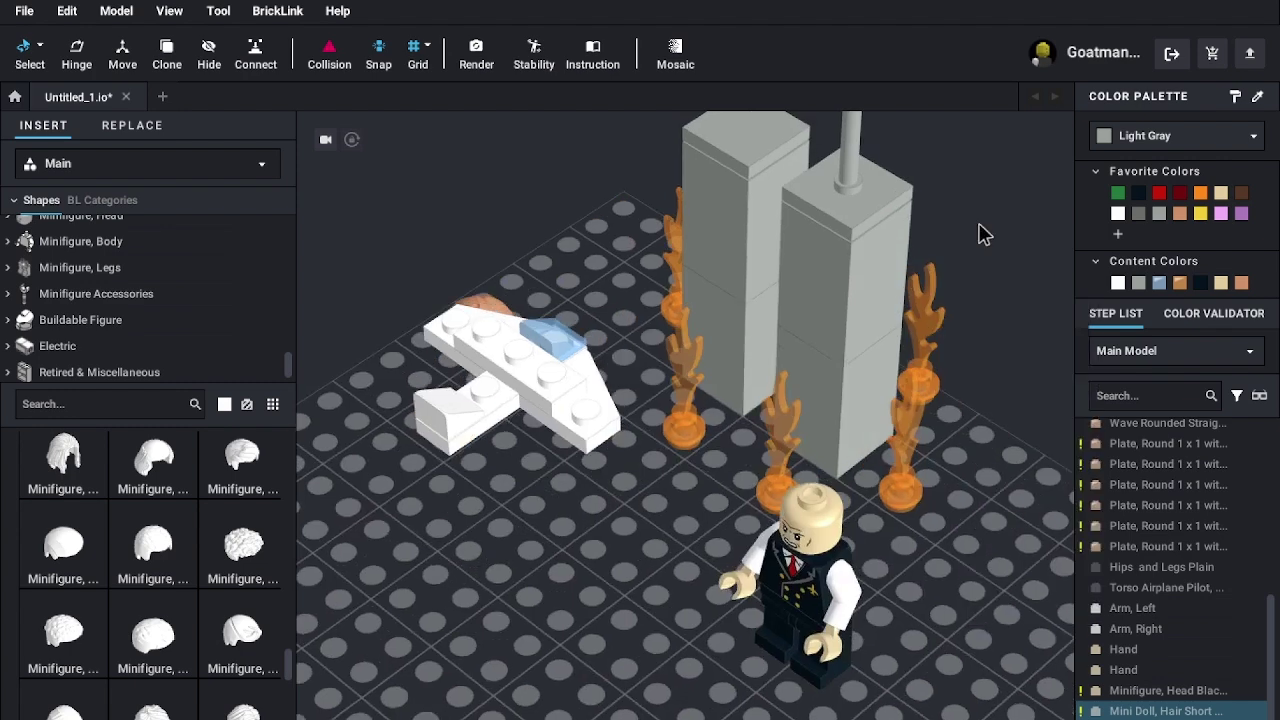
pyautogui.moveTo(930, 512); pyautogui.dragTo(905, 455, button='right')
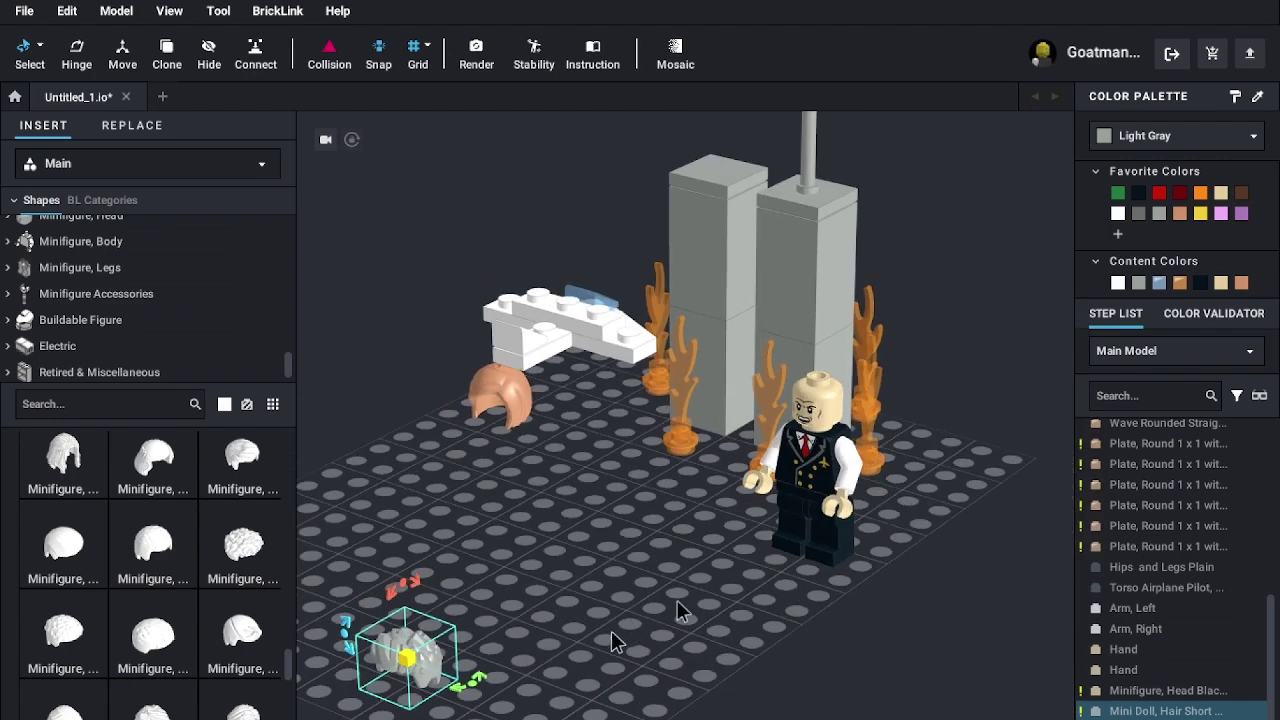
pyautogui.moveTo(405, 655); pyautogui.dragTo(975, 235)
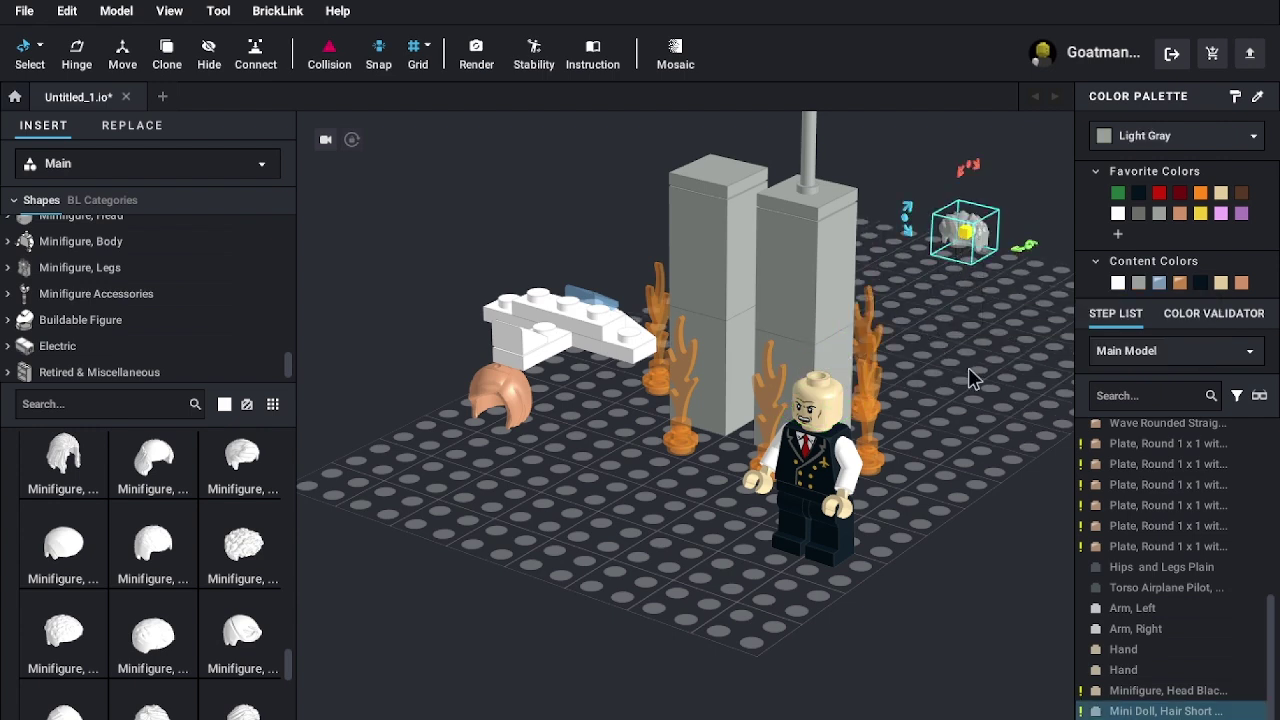
pyautogui.moveTo(966, 230); pyautogui.dragTo(828, 382)
pyautogui.click(967, 334)
pyautogui.moveTo(967, 334); pyautogui.dragTo(999, 311, button='right')
pyautogui.scroll(4, 998, 312)
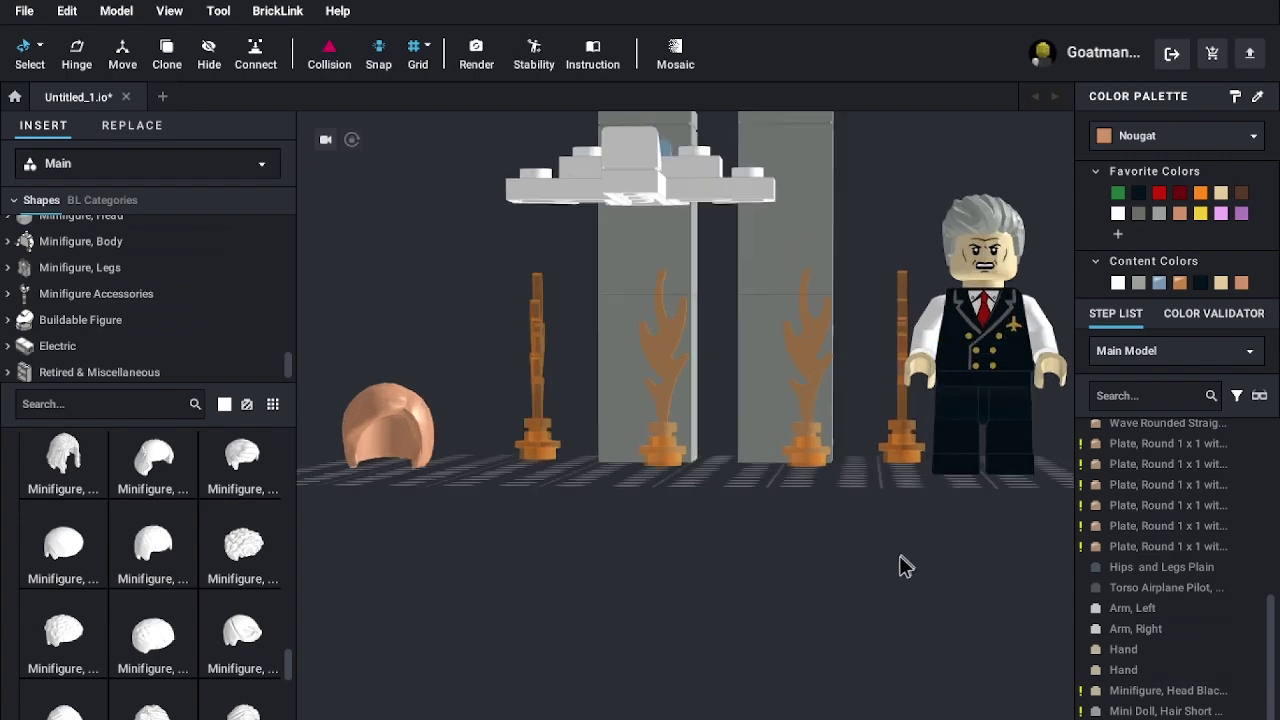
pyautogui.scroll(-4, 900, 556)
pyautogui.moveTo(900, 556); pyautogui.dragTo(859, 570, button='right')
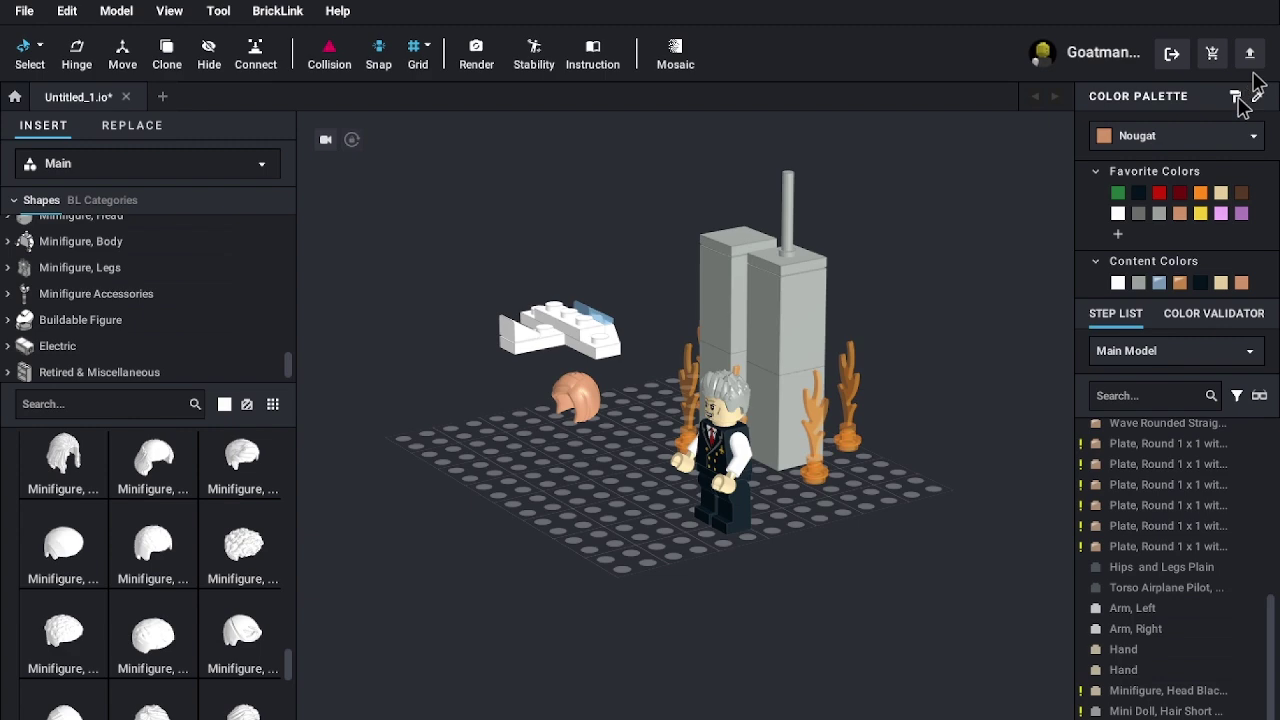
# - Paint both arms of the pilot minifigure Black, undoing the first paint strokes along the way
pyautogui.click(1139, 193)
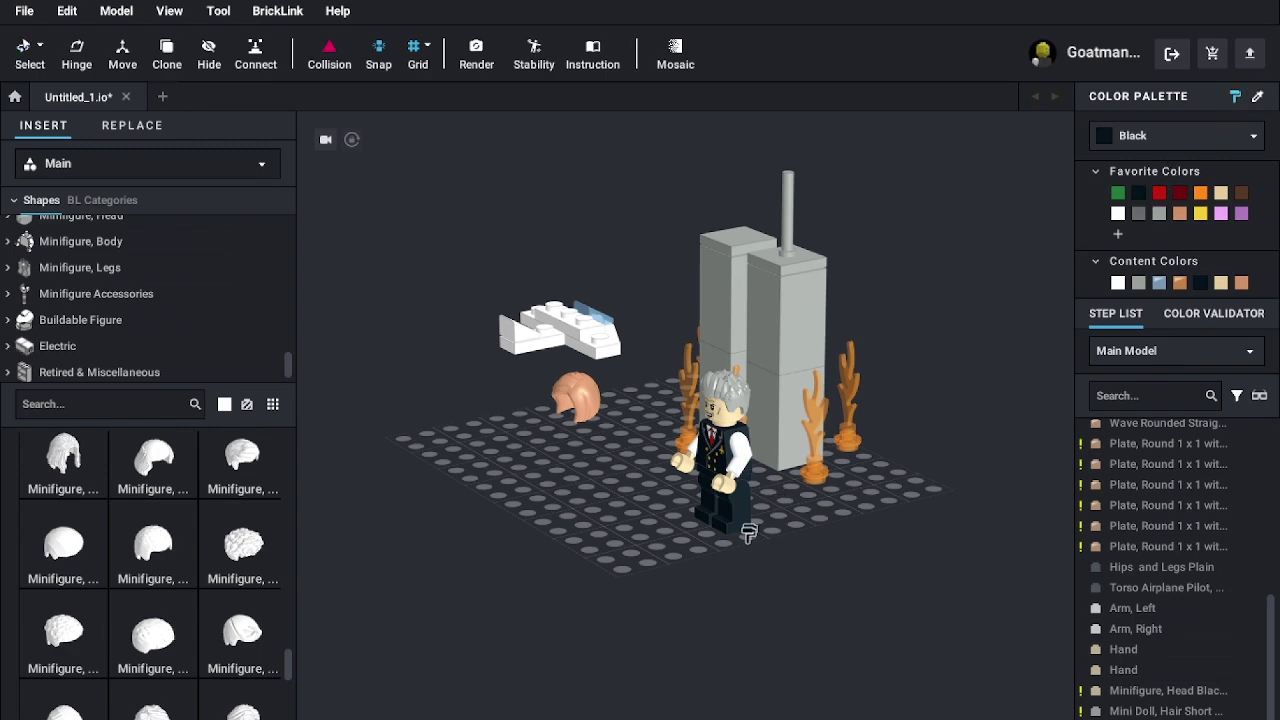
pyautogui.scroll(3, 900, 578)
pyautogui.moveTo(900, 578)
pyautogui.mouseDown(button='right')
pyautogui.moveTo(969, 543)
pyautogui.moveTo(982, 555)
pyautogui.moveTo(863, 570)
pyautogui.moveTo(920, 571)
pyautogui.mouseUp(button='right')
pyautogui.scroll(-3, 880, 569)
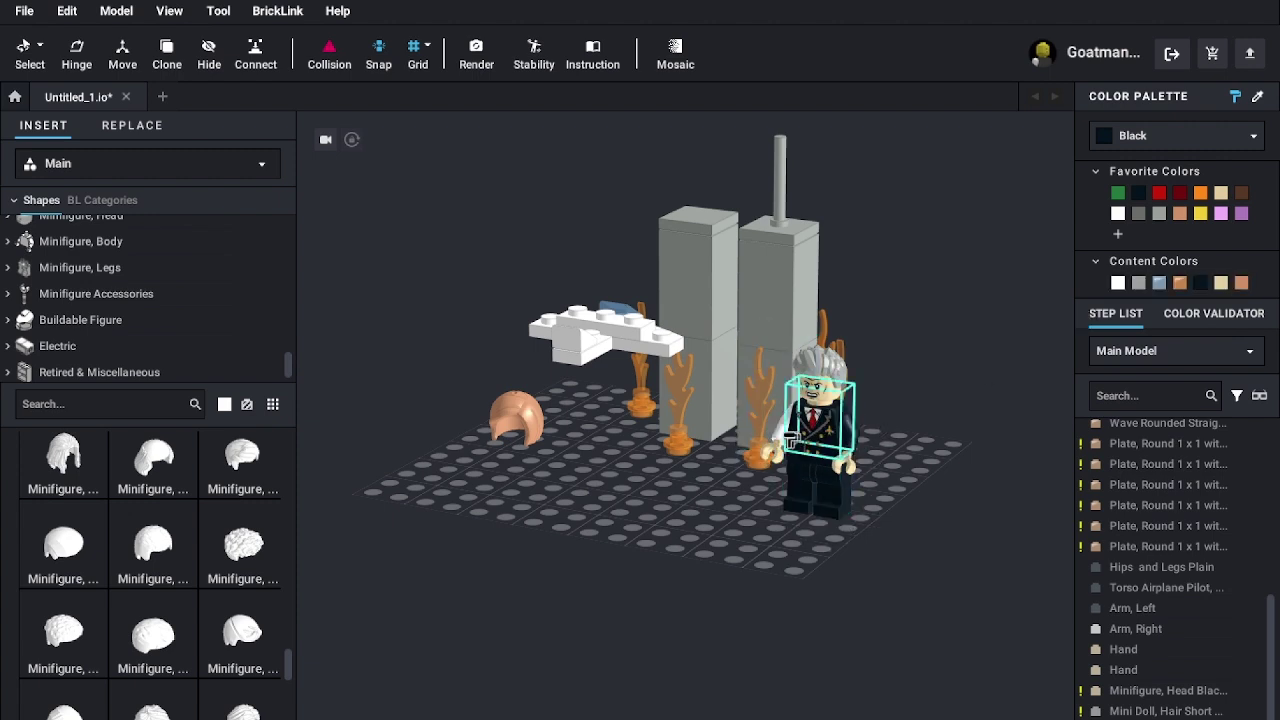
pyautogui.hotkey('ctrl', 'z')
pyautogui.hotkey('ctrl', 'z')
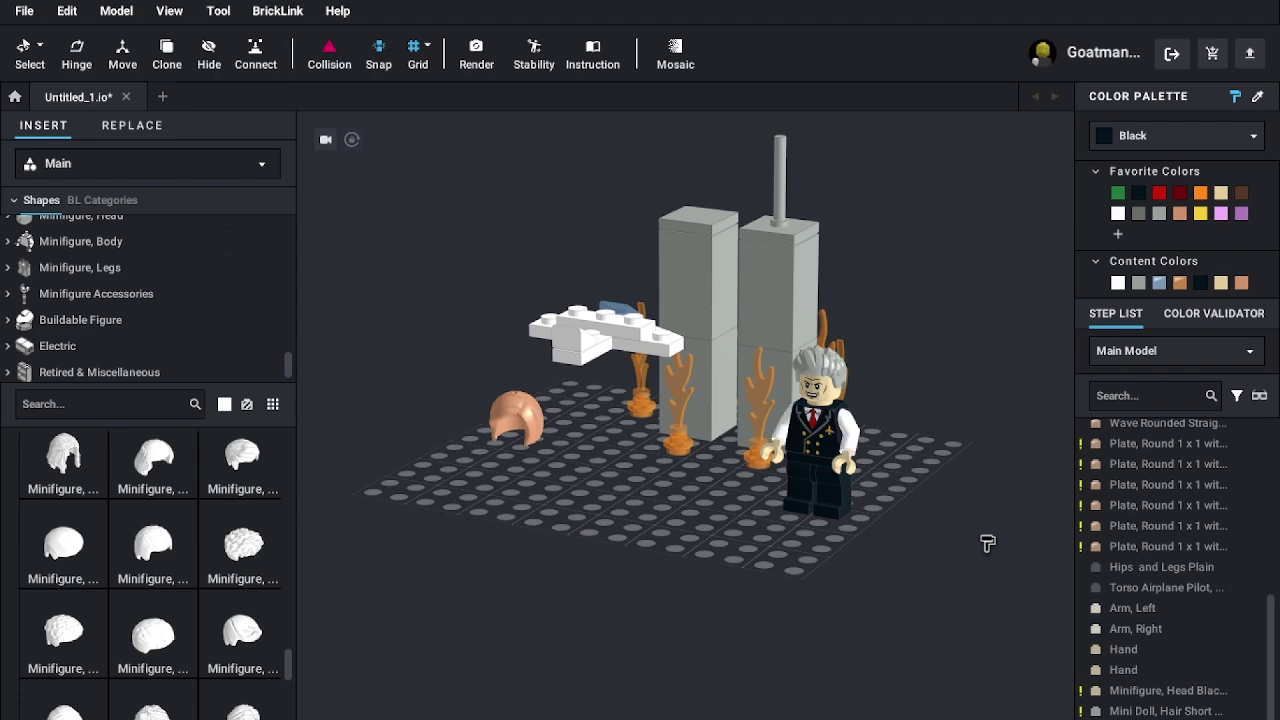
pyautogui.moveTo(957, 523)
pyautogui.mouseDown(button='right')
pyautogui.moveTo(995, 515)
pyautogui.moveTo(968, 517)
pyautogui.mouseUp(button='right')
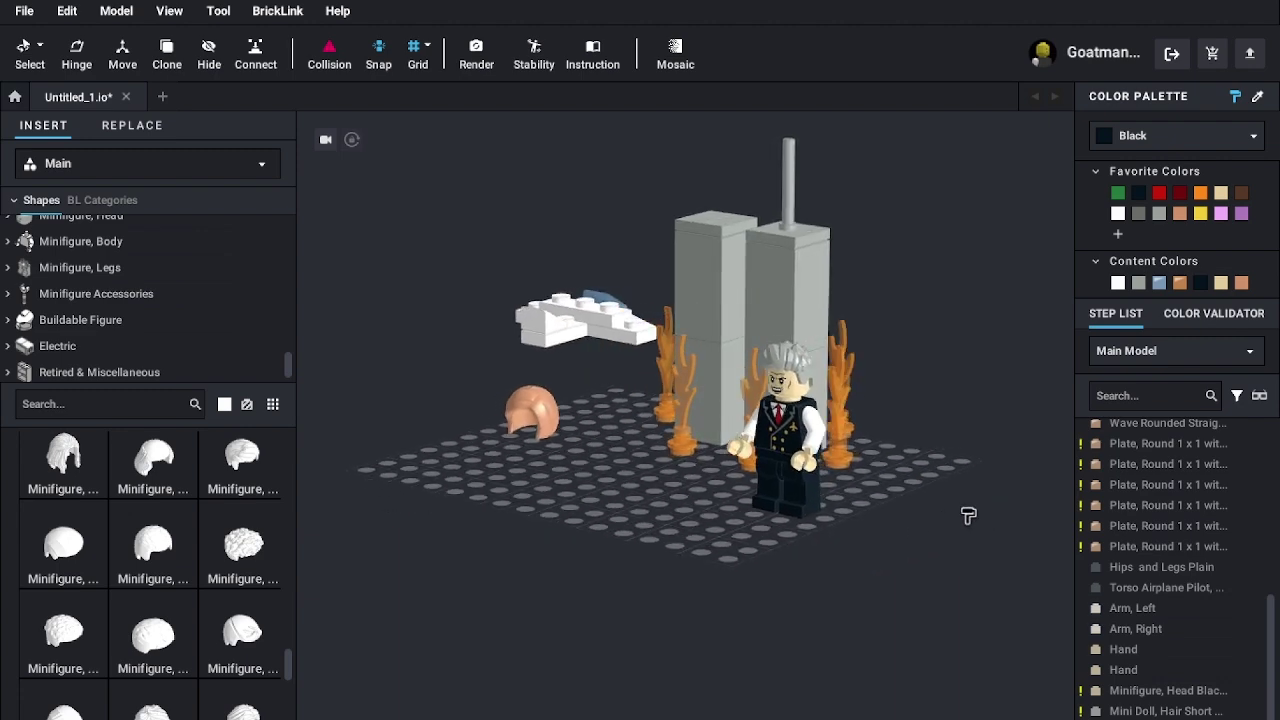
pyautogui.click(749, 429)
pyautogui.click(812, 430)
pyautogui.moveTo(918, 527)
pyautogui.mouseDown(button='right')
pyautogui.moveTo(946, 503)
pyautogui.moveTo(960, 515)
pyautogui.moveTo(900, 500)
pyautogui.moveTo(930, 535)
pyautogui.moveTo(917, 511)
pyautogui.mouseUp(button='right')
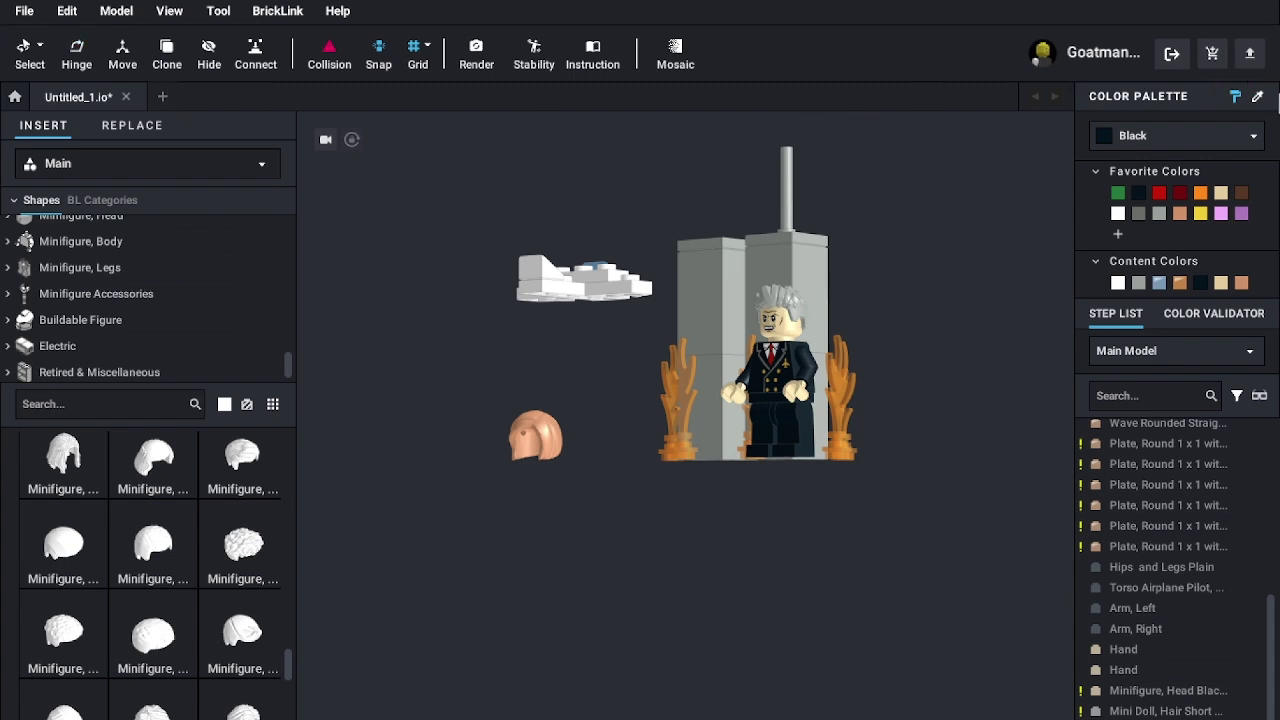
pyautogui.moveTo(986, 509)
pyautogui.mouseDown(button='right')
pyautogui.moveTo(1037, 506)
pyautogui.moveTo(1000, 515)
pyautogui.mouseUp(button='right')
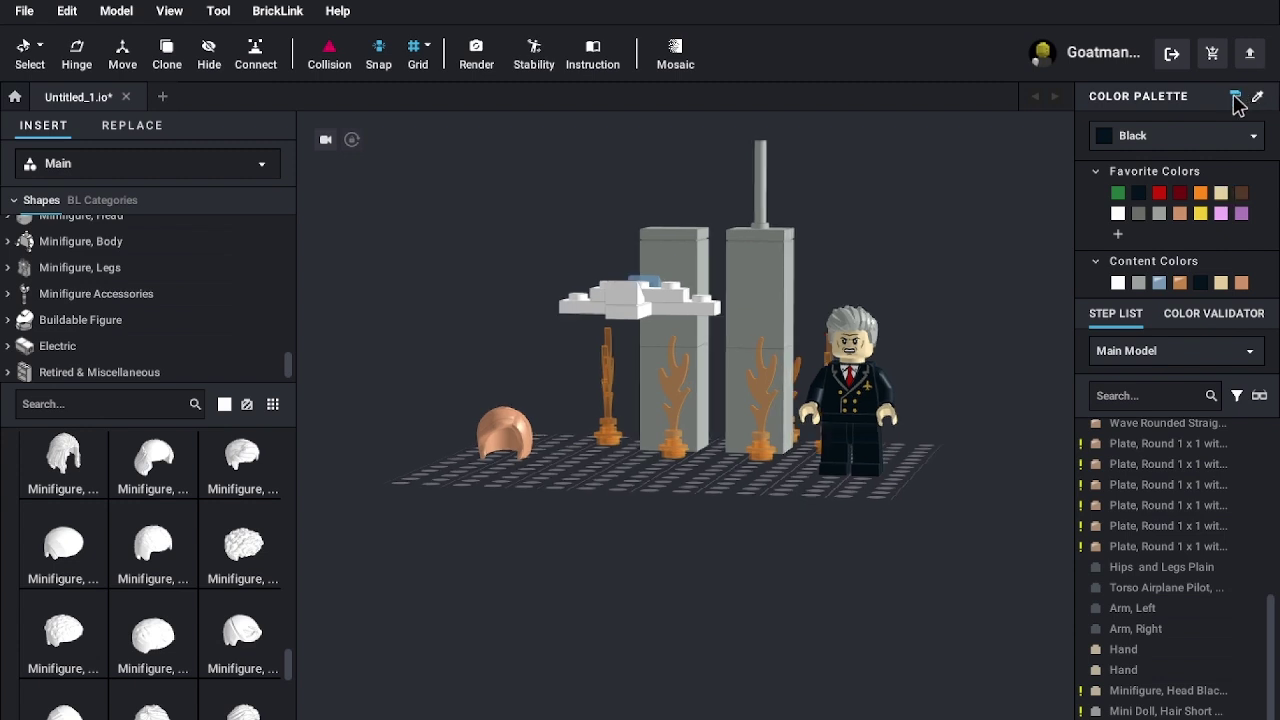
# - Move the Nougat hair piece from the baseplate to above the antenna on the tower
pyautogui.click(505, 432)
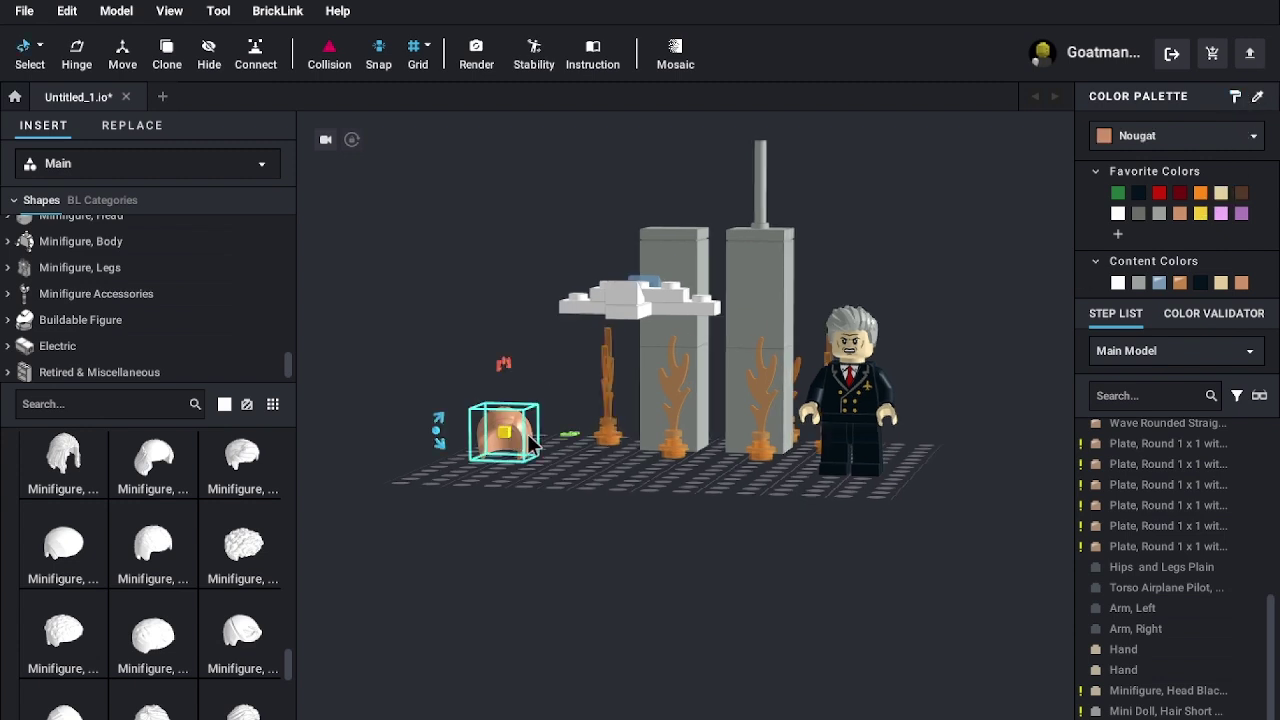
pyautogui.click(590, 497)
pyautogui.moveTo(640, 480); pyautogui.dragTo(573, 469, button='right')
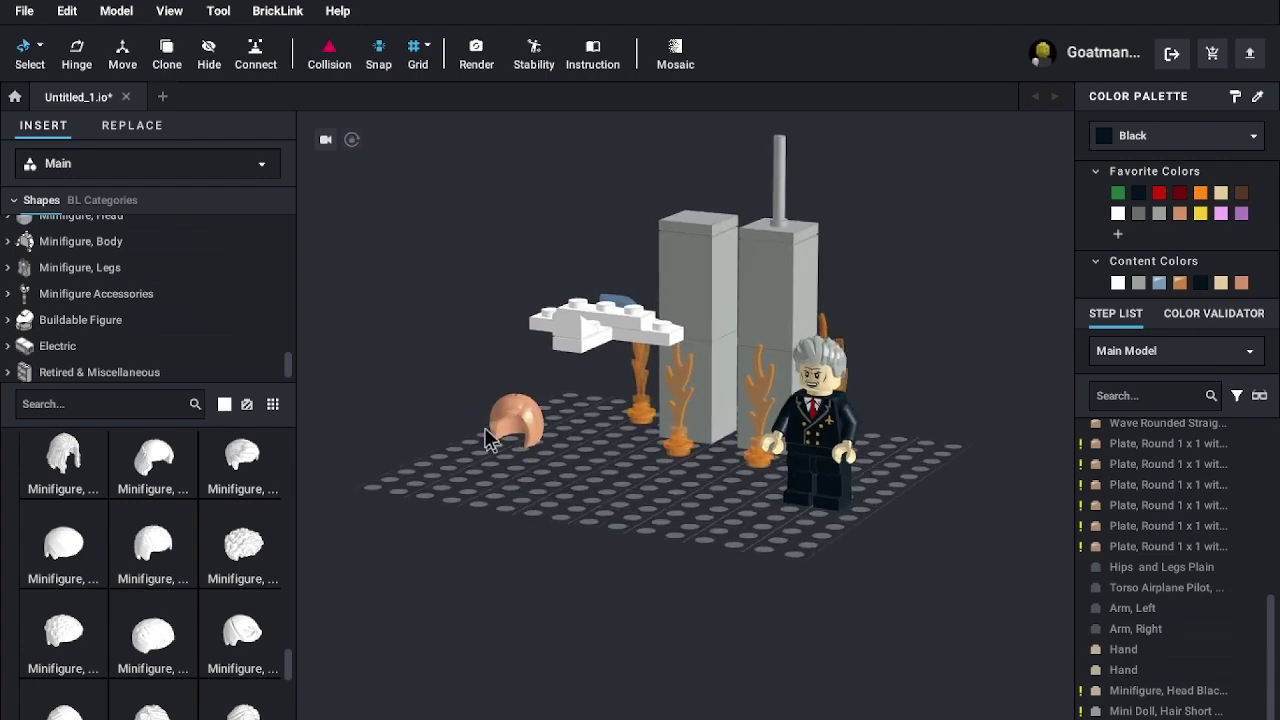
pyautogui.moveTo(510, 415); pyautogui.dragTo(563, 453, button='right')
pyautogui.moveTo(505, 432); pyautogui.dragTo(667, 218)
pyautogui.rightClick(511, 337)
pyautogui.click(466, 306)
pyautogui.moveTo(466, 306); pyautogui.dragTo(595, 277, button='right')
pyautogui.click(598, 266)
pyautogui.moveTo(702, 308); pyautogui.dragTo(748, 323, button='right')
pyautogui.click(846, 163)
pyautogui.moveTo(846, 163); pyautogui.dragTo(769, 226, button='right')
# - Undo the last hair piece move and nudge the Nougat hair piece onto the antenna's tip
pyautogui.hotkey('ctrl', 'z')
pyautogui.press('s')
pyautogui.press('s')
pyautogui.press('s')
pyautogui.press('s')
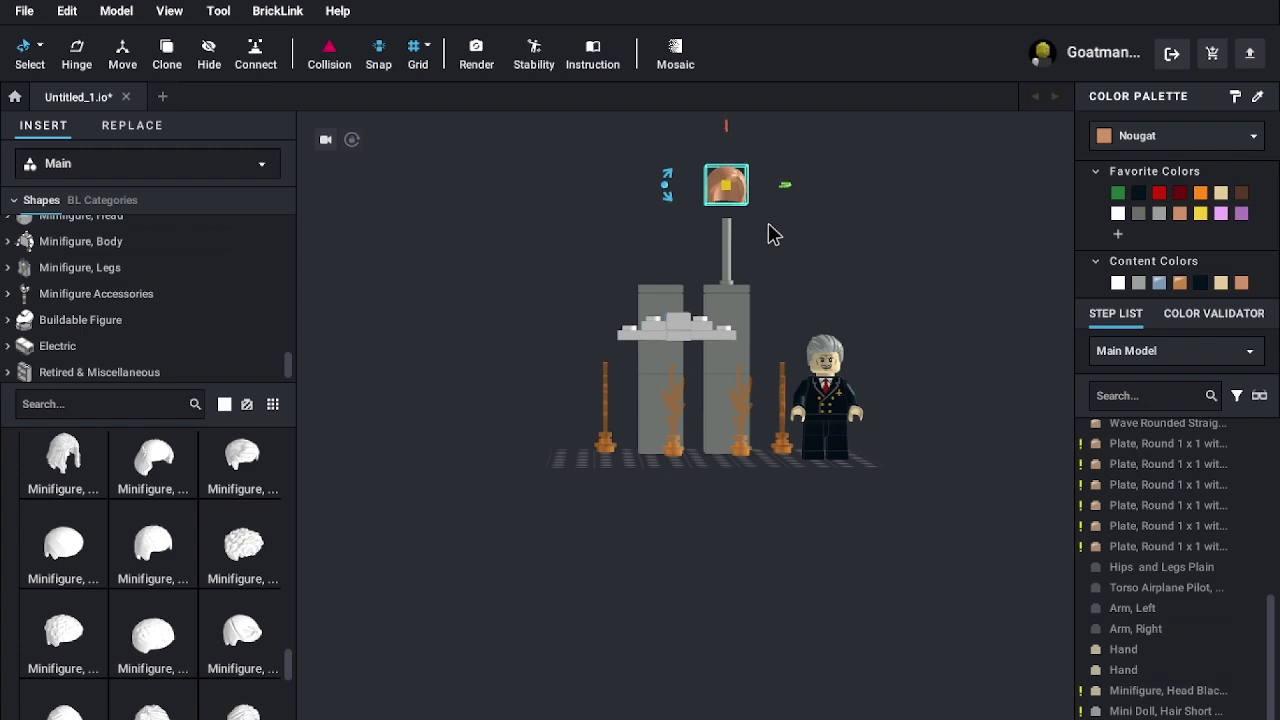
pyautogui.press('w')
pyautogui.press('w')
pyautogui.click(866, 254)
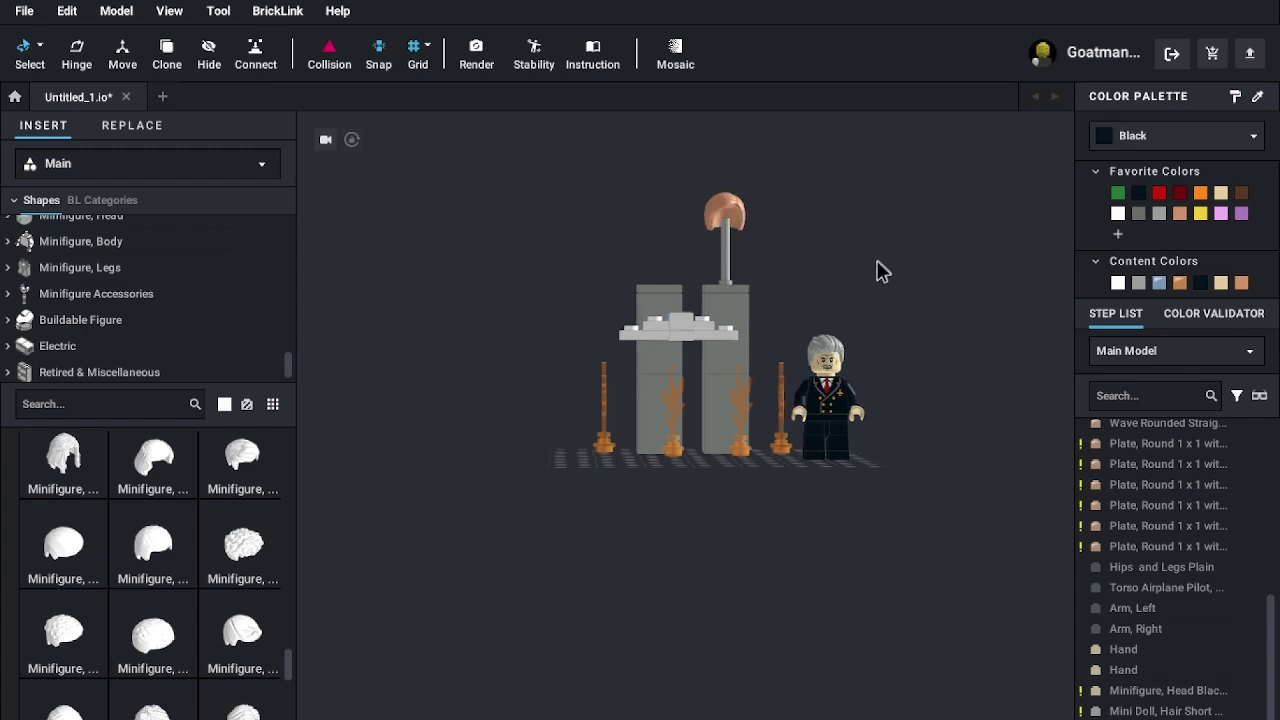
# - Examine from the front and from above how the Nougat hair piece sits on the antenna
pyautogui.moveTo(880, 269); pyautogui.dragTo(766, 240, button='right')
pyautogui.scroll(5, 770, 187)
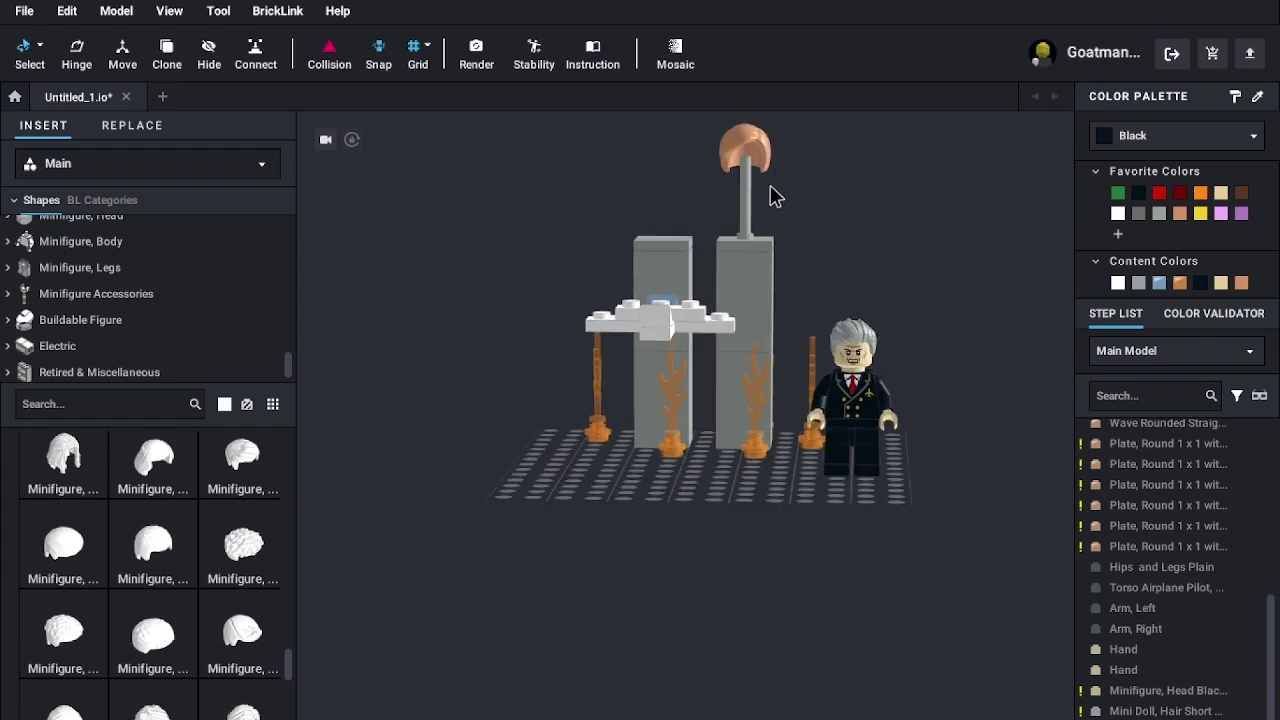
pyautogui.scroll(-4, 805, 205)
pyautogui.moveTo(806, 206); pyautogui.dragTo(810, 305, button='right')
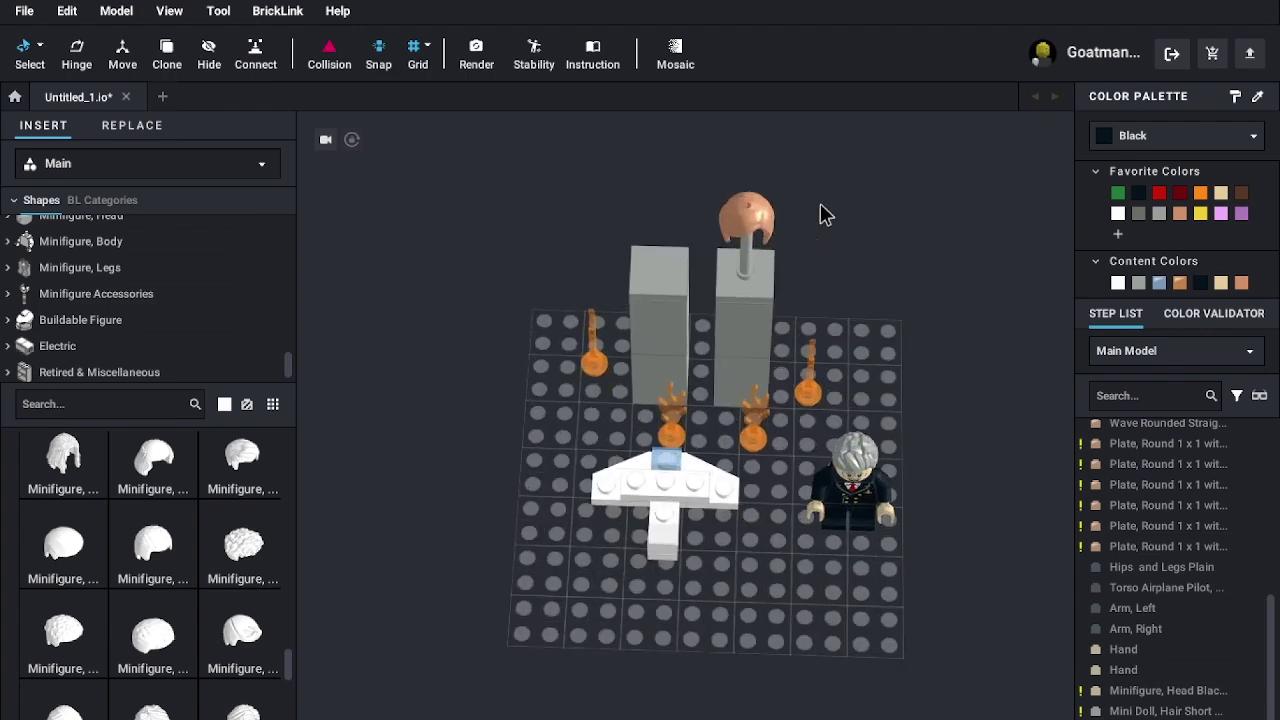
pyautogui.scroll(4, 838, 203)
pyautogui.moveTo(865, 203); pyautogui.dragTo(865, 197, button='right')
pyautogui.scroll(-4, 865, 197)
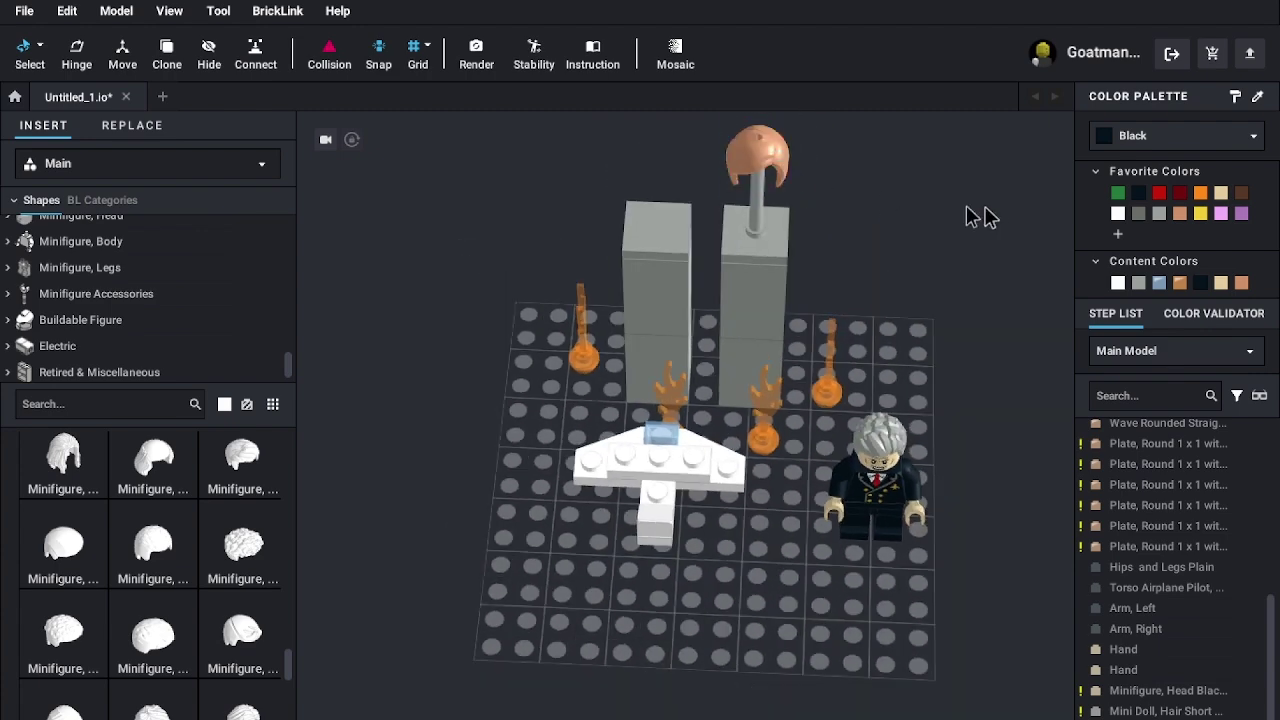
pyautogui.moveTo(989, 229); pyautogui.dragTo(985, 178, button='right')
# - Switch to the finest movement grid and fine-tune the Nougat hair piece's position on the antenna tip
pyautogui.click(737, 200)
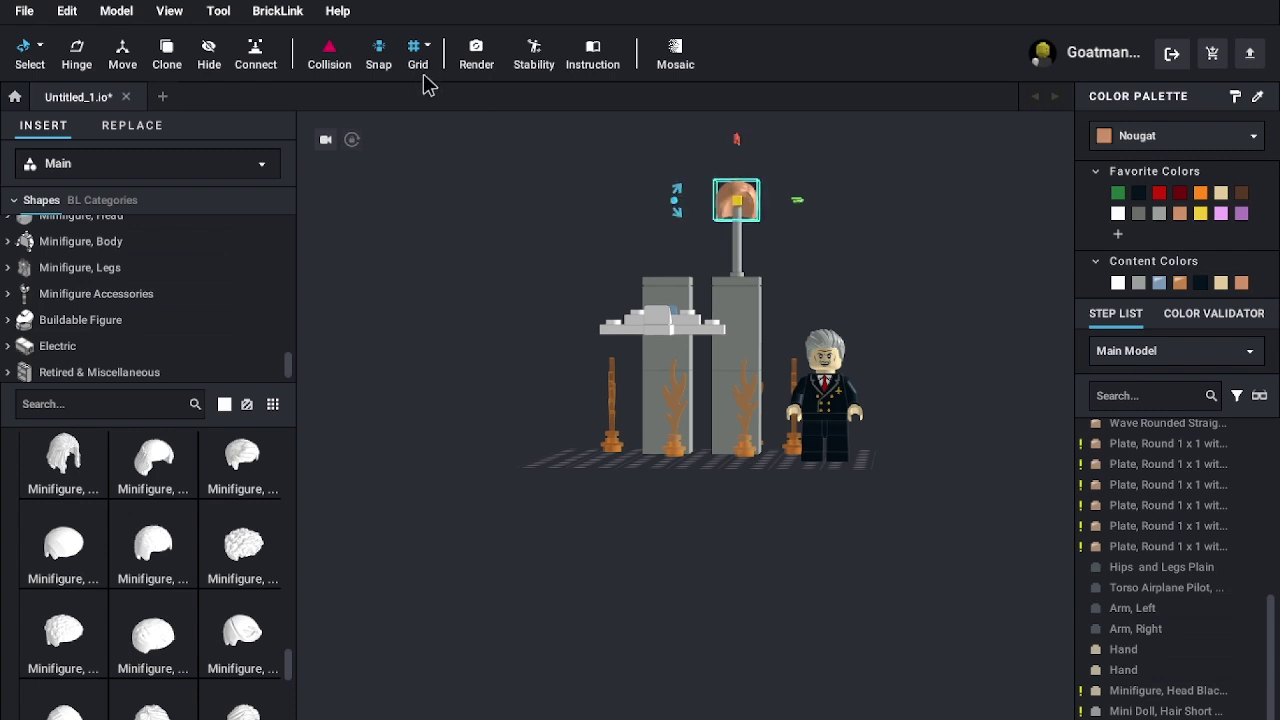
pyautogui.click(428, 52)
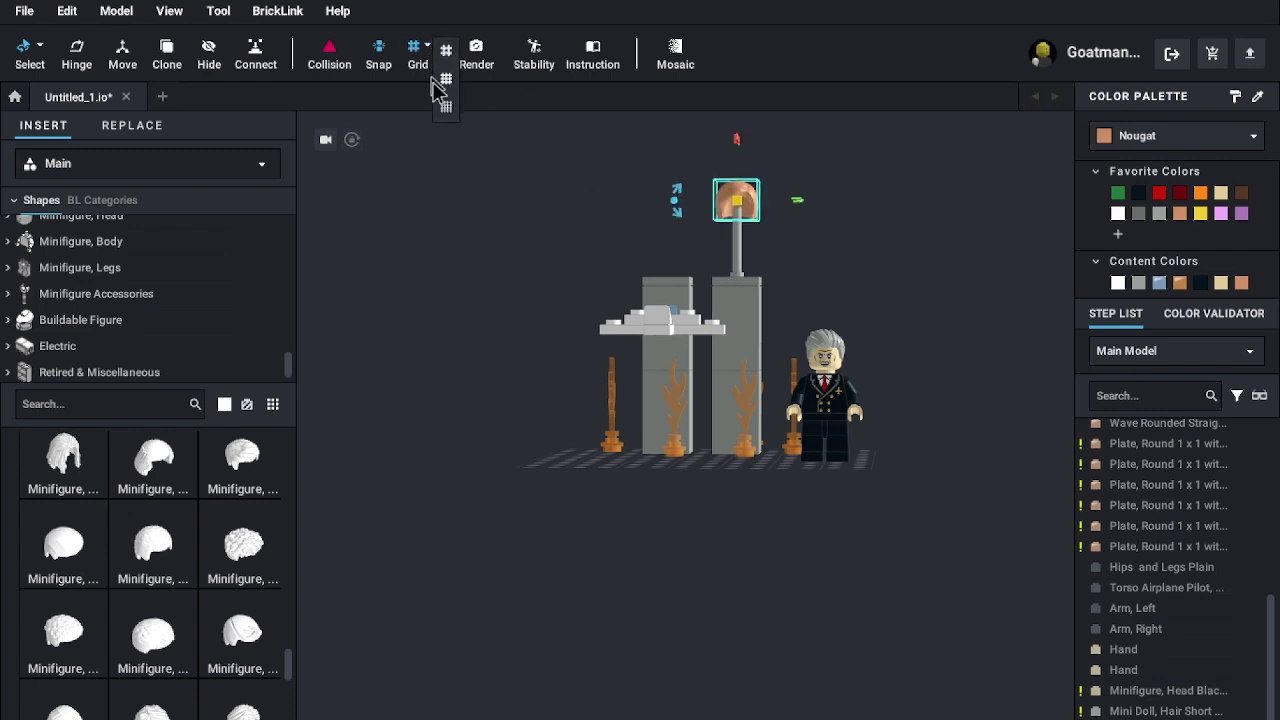
pyautogui.click(447, 108)
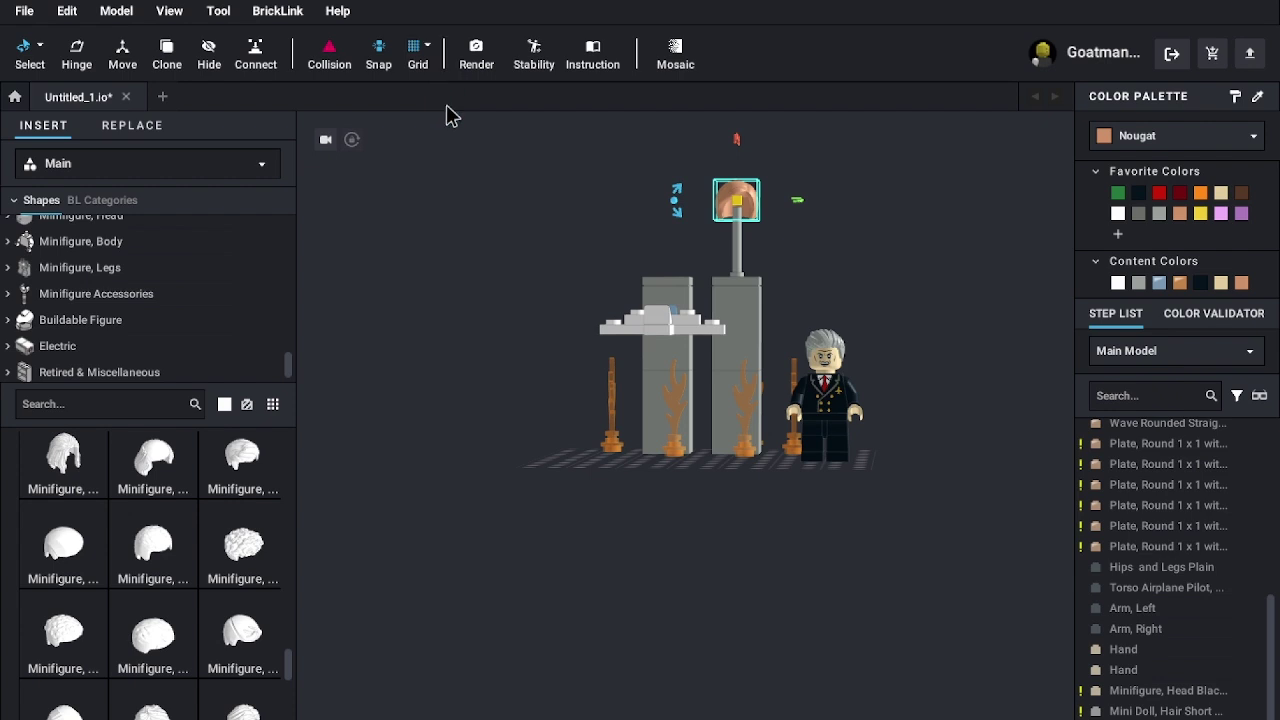
pyautogui.press('w')
pyautogui.press('w')
pyautogui.press('s')
pyautogui.press('s')
pyautogui.press('s')
pyautogui.press('s')
pyautogui.press('s')
pyautogui.press('s')
pyautogui.press('s')
pyautogui.press('s')
pyautogui.press('s')
pyautogui.press('s')
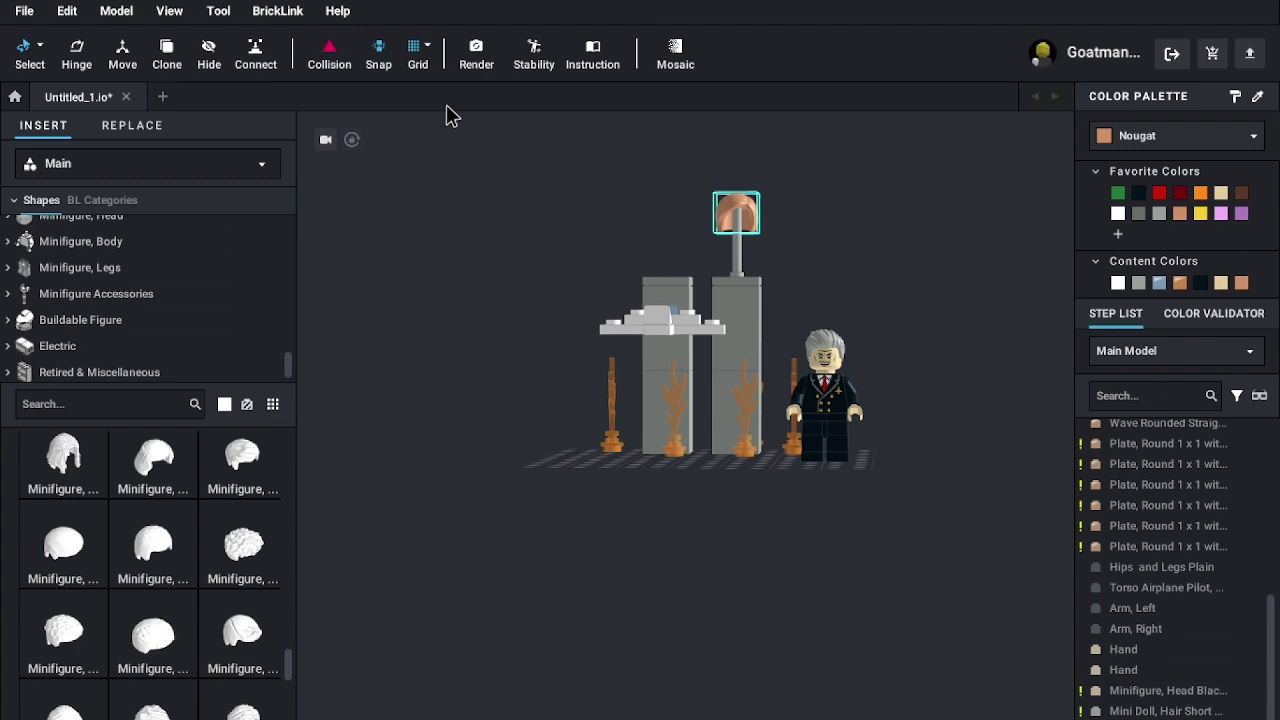
pyautogui.click(980, 206)
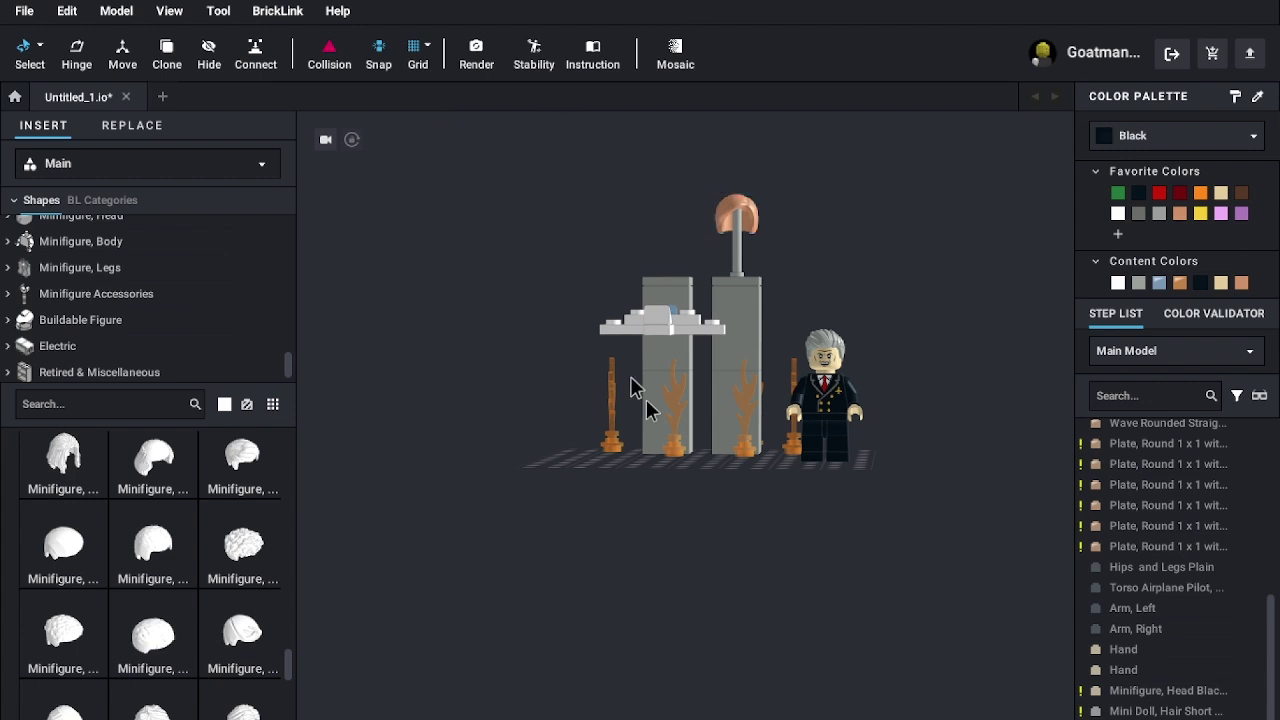
# - Switch the movement grid back to the coarsest setting
pyautogui.click(419, 58)
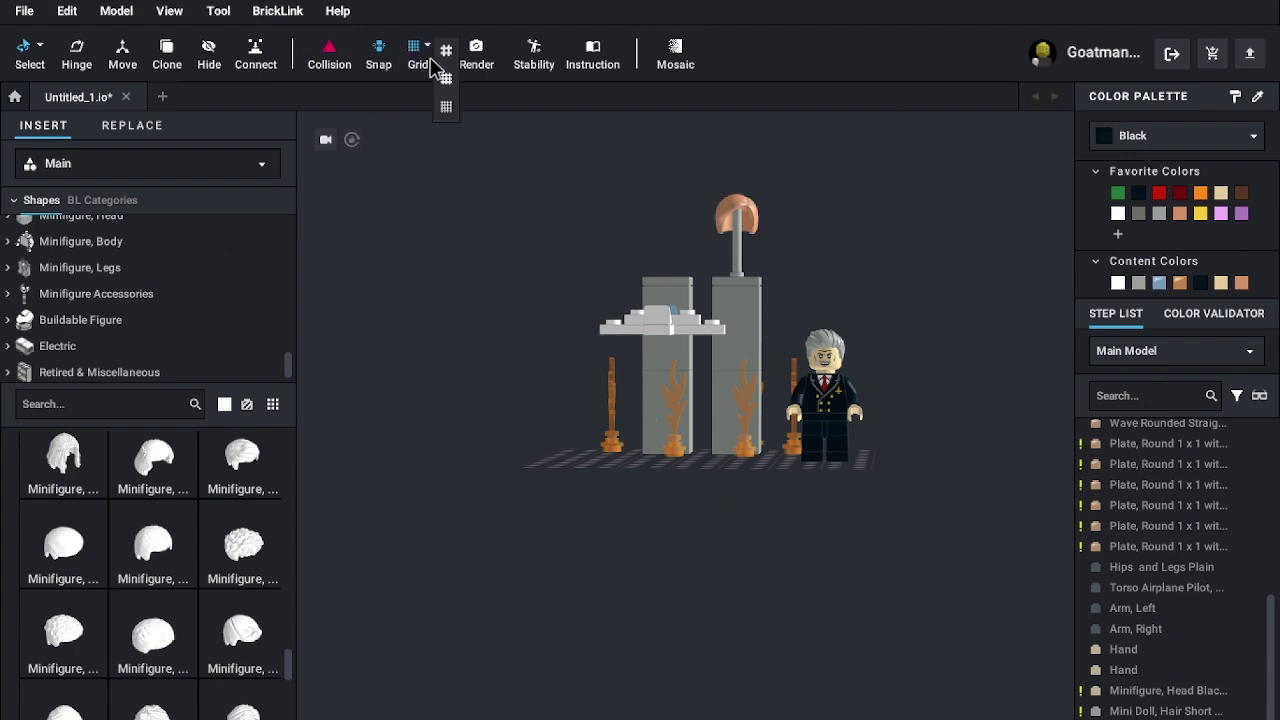
pyautogui.click(448, 58)
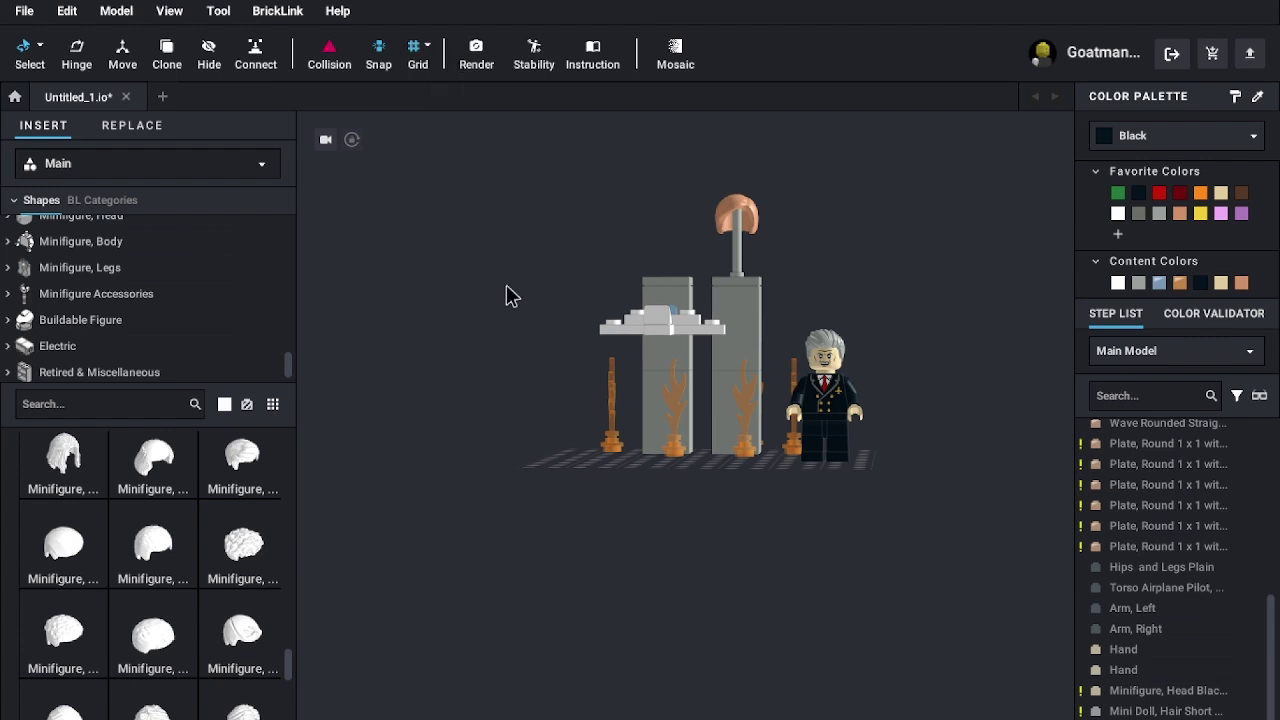
pyautogui.moveTo(914, 465); pyautogui.dragTo(1010, 508, button='right')
pyautogui.scroll(2, 918, 490)
pyautogui.scroll(3, 949, 506)
pyautogui.scroll(-3, 882, 550)
pyautogui.moveTo(882, 550)
pyautogui.mouseDown(button='right')
pyautogui.moveTo(958, 547)
pyautogui.moveTo(888, 543)
pyautogui.mouseUp(button='right')
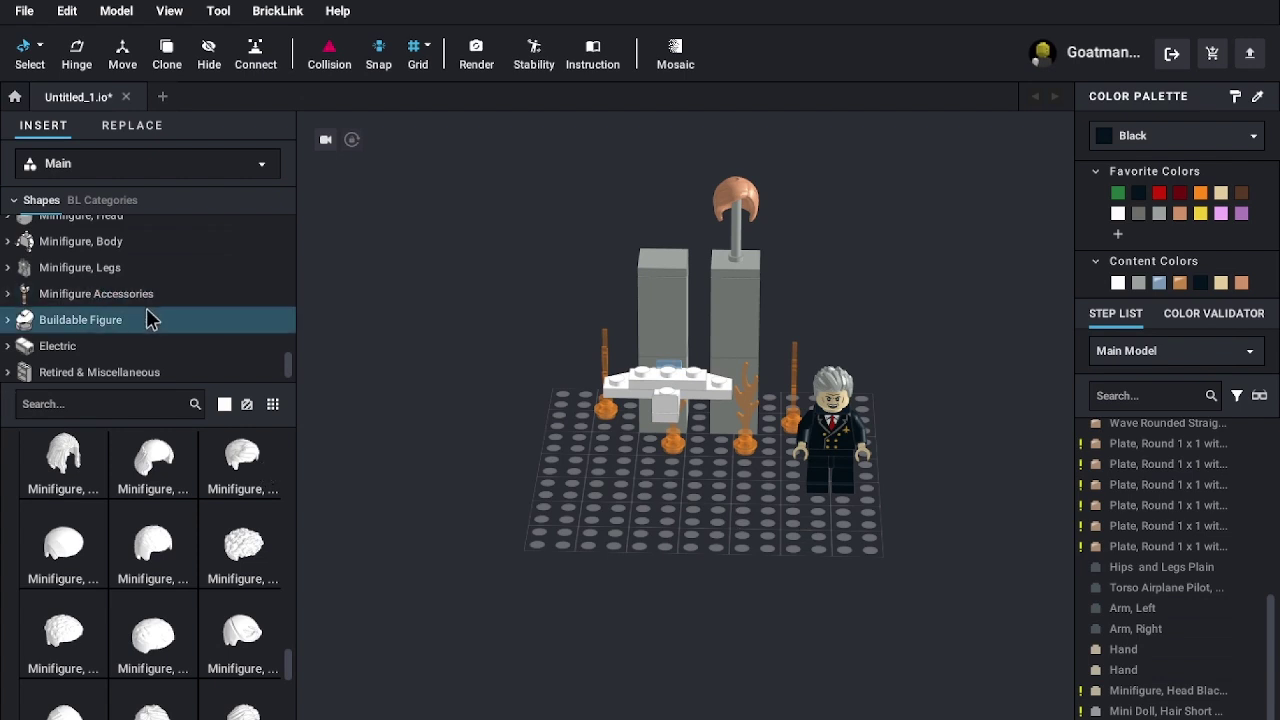
# - Browse the part library's shape categories, including the torsos under Minifigure, Body
pyautogui.scroll(5, 149, 317)
pyautogui.scroll(3, 149, 317)
pyautogui.scroll(-7, 146, 317)
pyautogui.scroll(5, 145, 318)
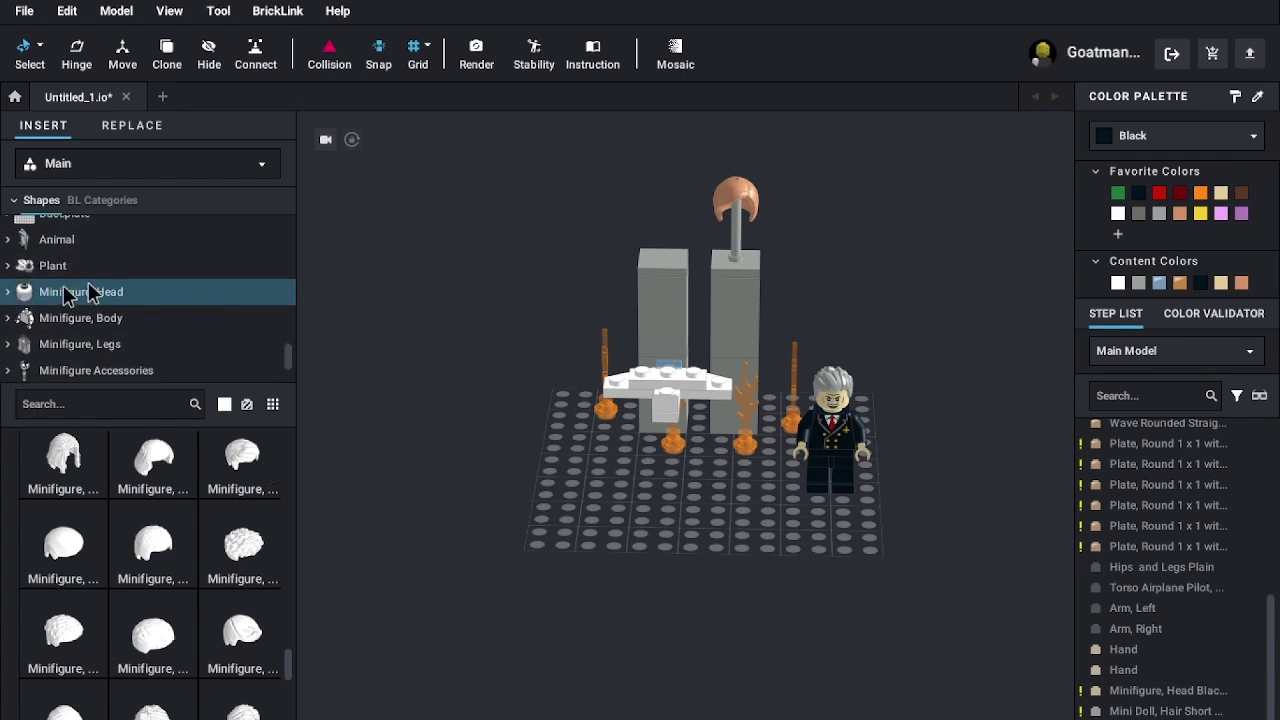
pyautogui.scroll(-3, 118, 300)
pyautogui.click(79, 322)
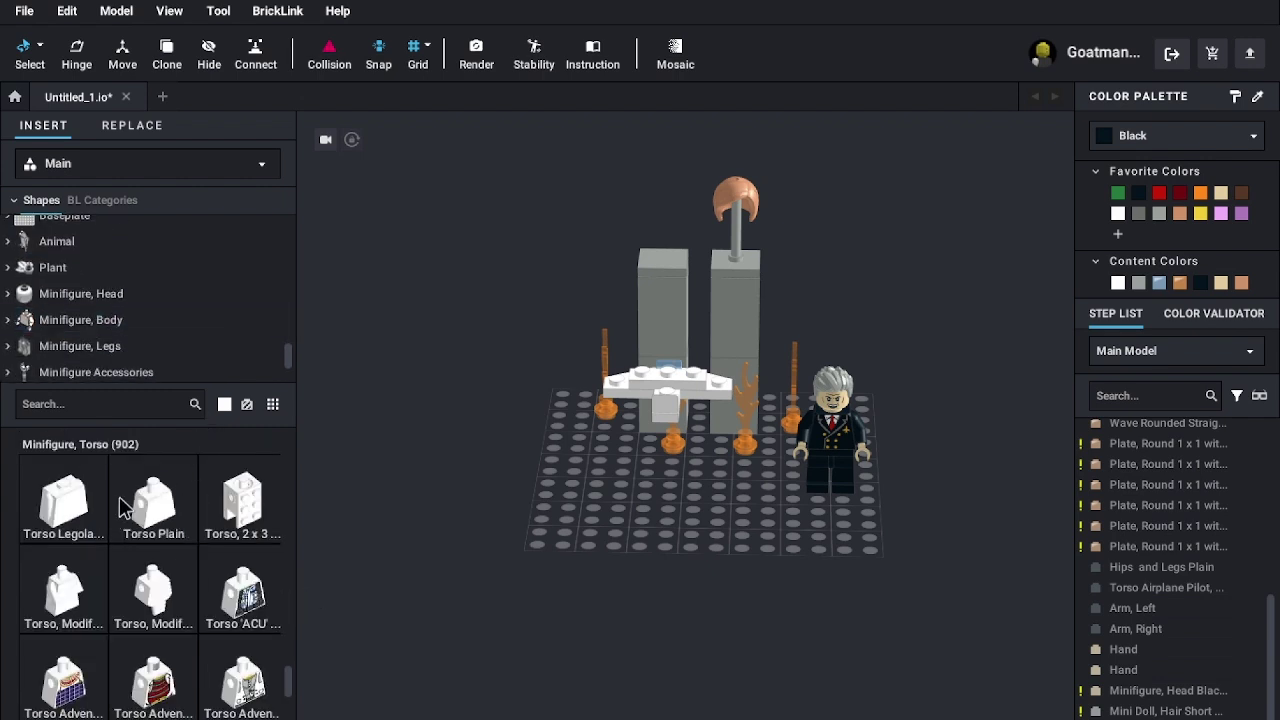
pyautogui.scroll(-10, 145, 320)
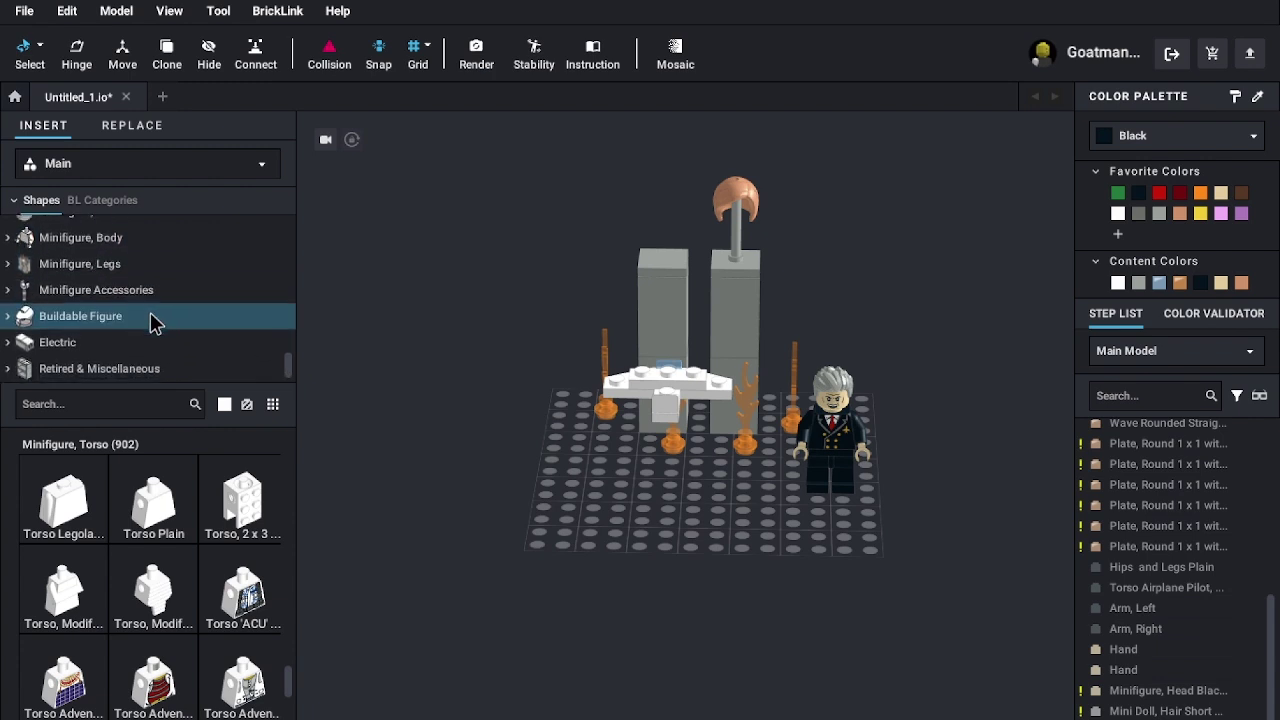
pyautogui.scroll(15, 160, 320)
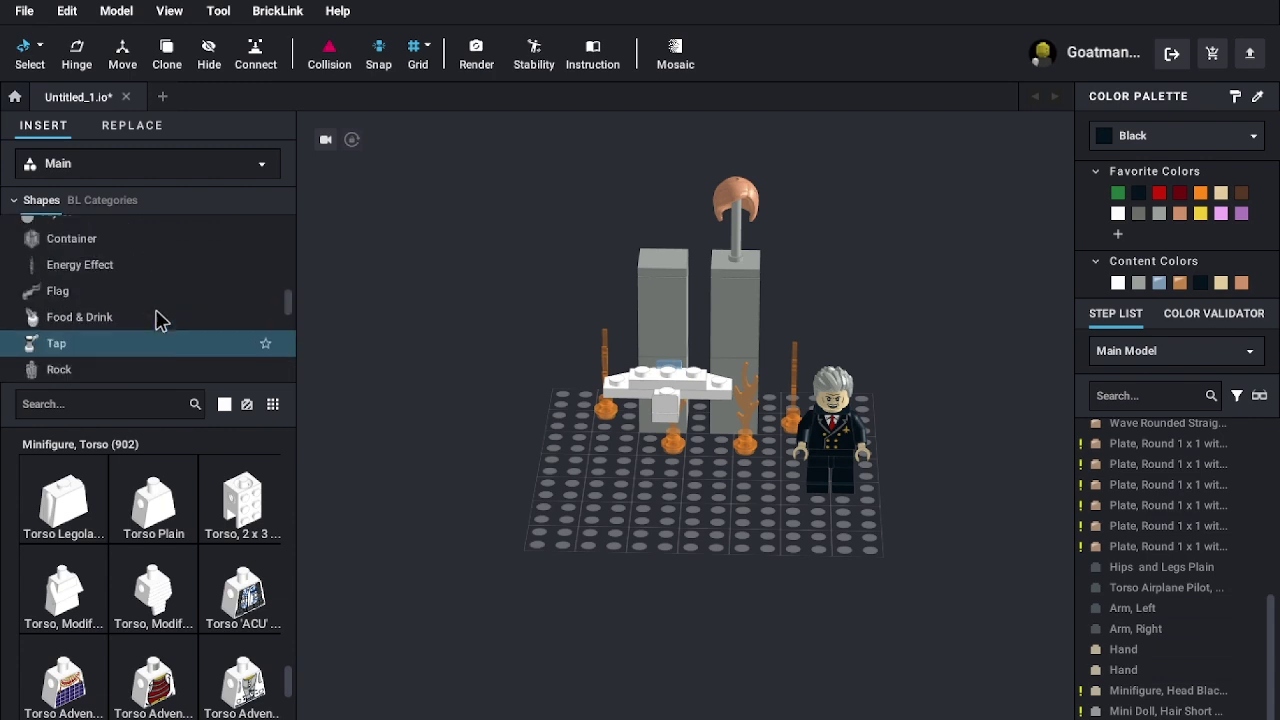
pyautogui.scroll(5, 157, 320)
pyautogui.scroll(-4, 134, 340)
pyautogui.scroll(-3, 137, 330)
pyautogui.scroll(5, 137, 330)
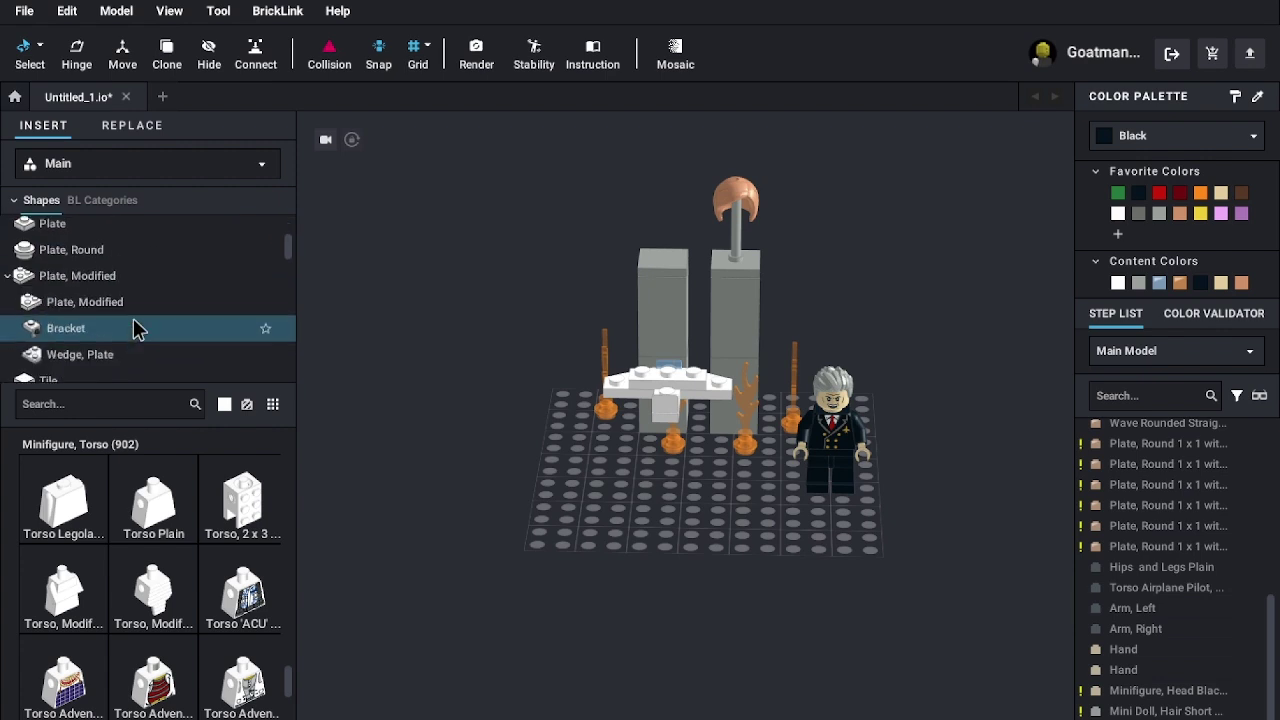
pyautogui.scroll(-5, 140, 316)
pyautogui.scroll(-1, 140, 316)
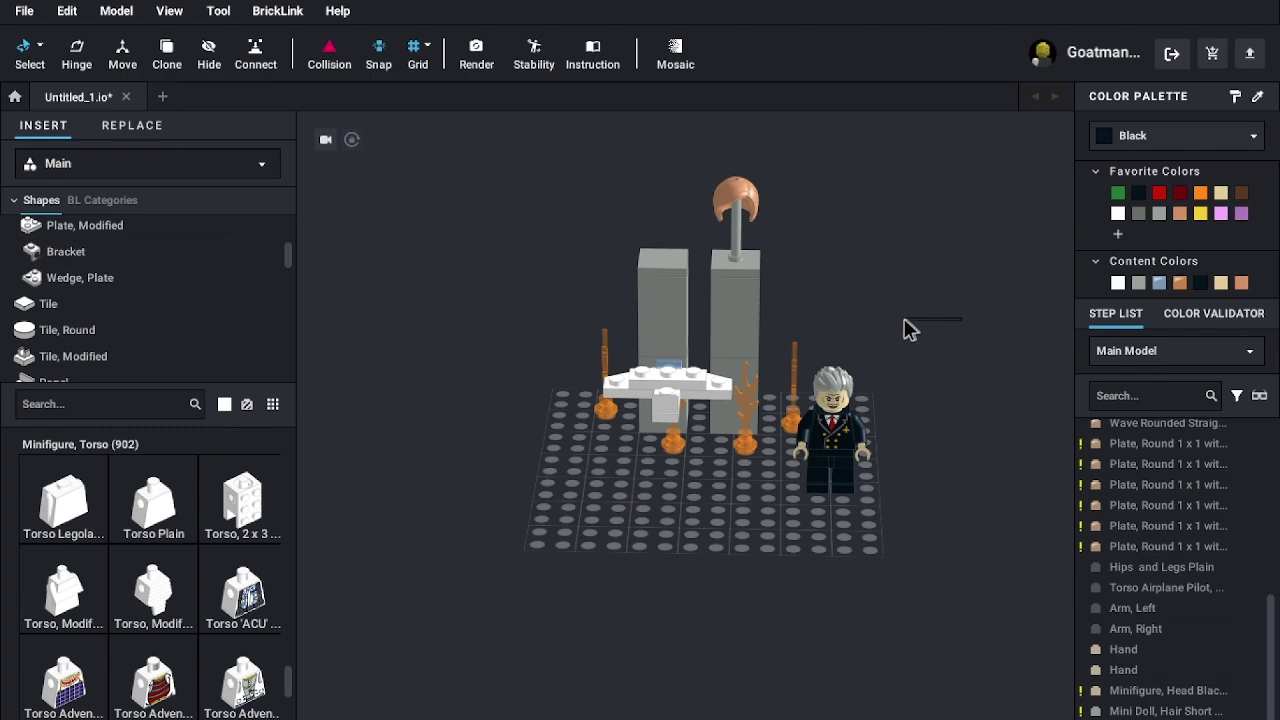
# - Search the part library for "turban" and place the second minifigure headgear result on the baseplate beside the pilot
pyautogui.moveTo(951, 324); pyautogui.dragTo(908, 317, button='right')
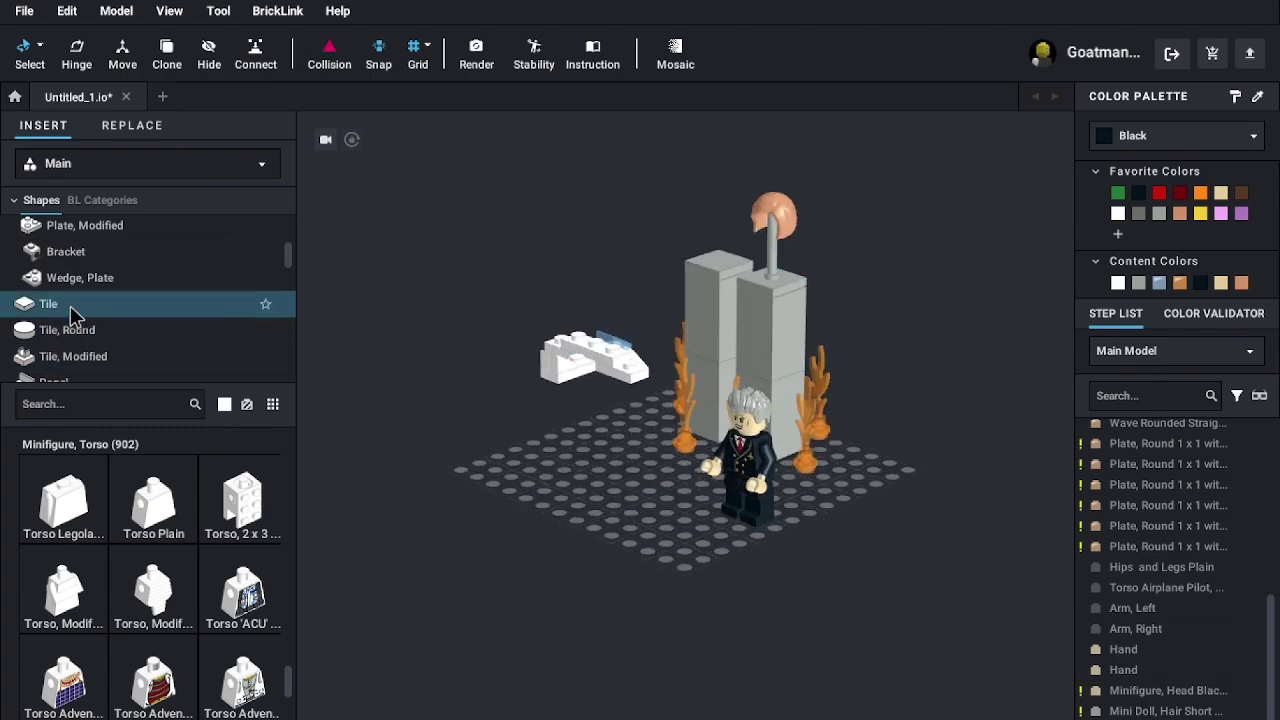
pyautogui.click(86, 400)
pyautogui.write('turban')
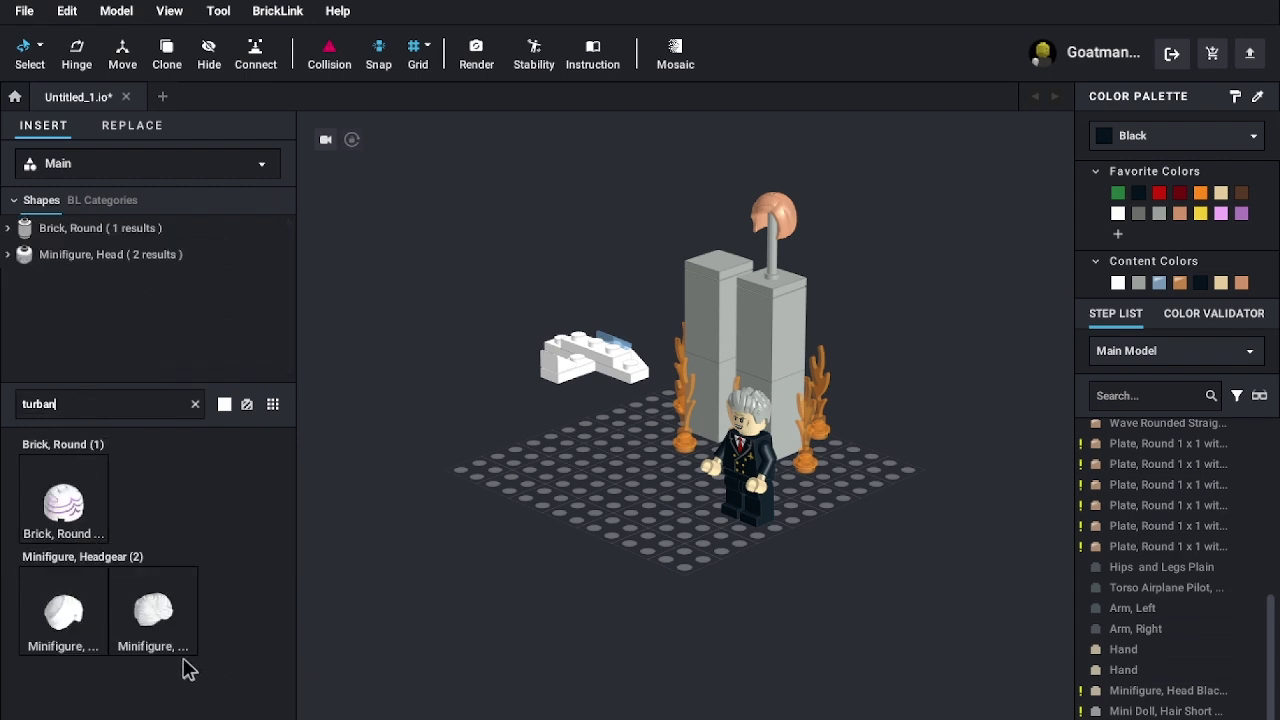
pyautogui.moveTo(170, 625); pyautogui.dragTo(895, 480)
pyautogui.click(890, 470)
pyautogui.press('Escape')
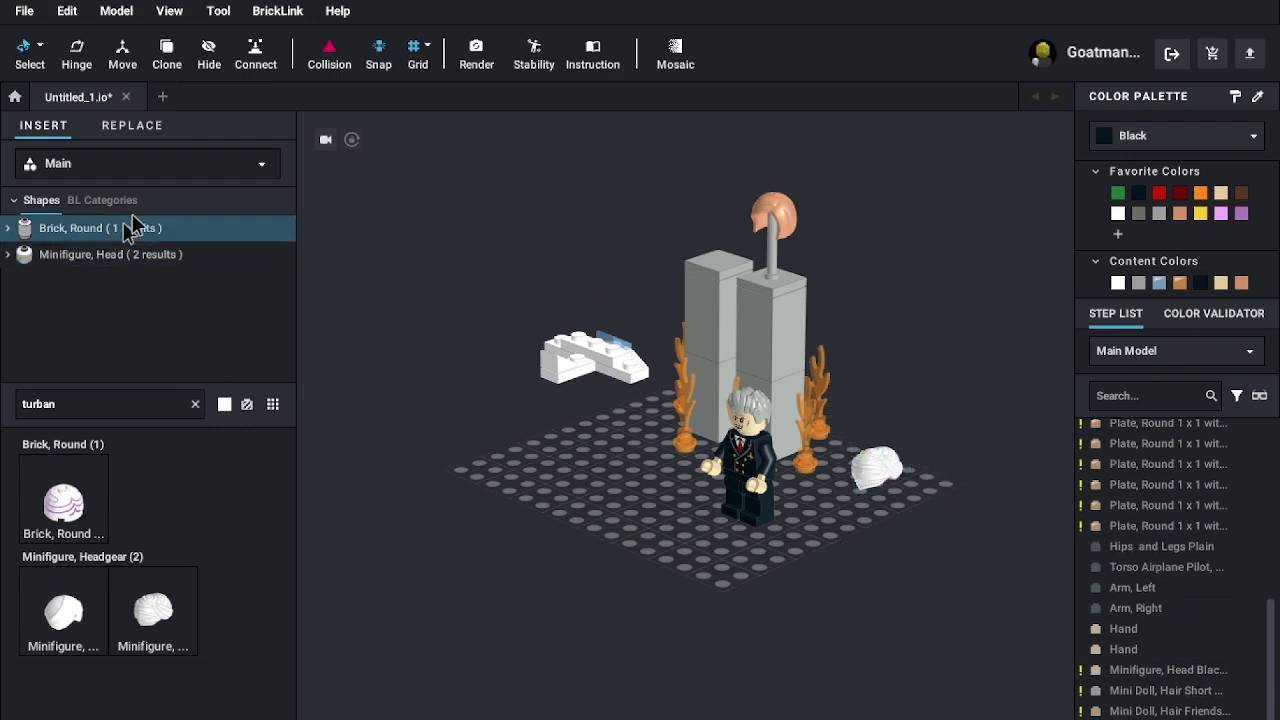
# - Clear the "turban" search and list the parts in the Minifigure, Head category of the part library
pyautogui.moveTo(134, 396); pyautogui.dragTo(4, 413)
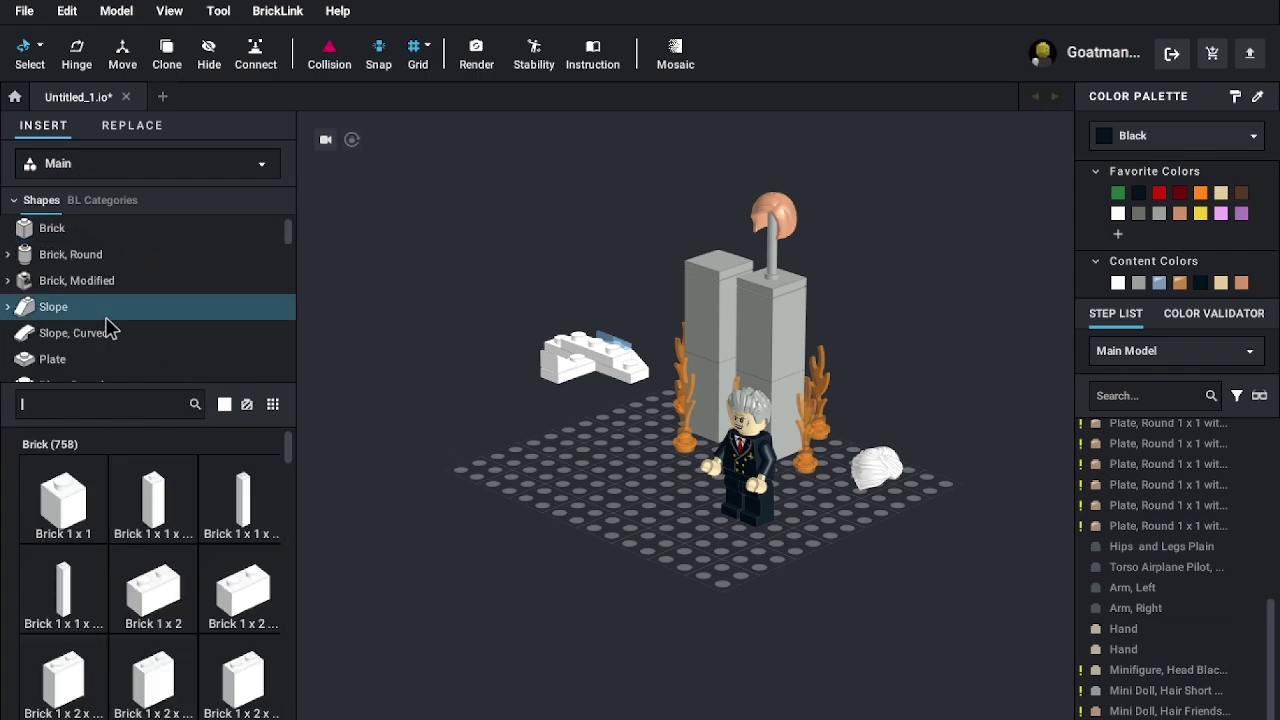
pyautogui.scroll(-5, 110, 328)
pyautogui.scroll(5, 110, 328)
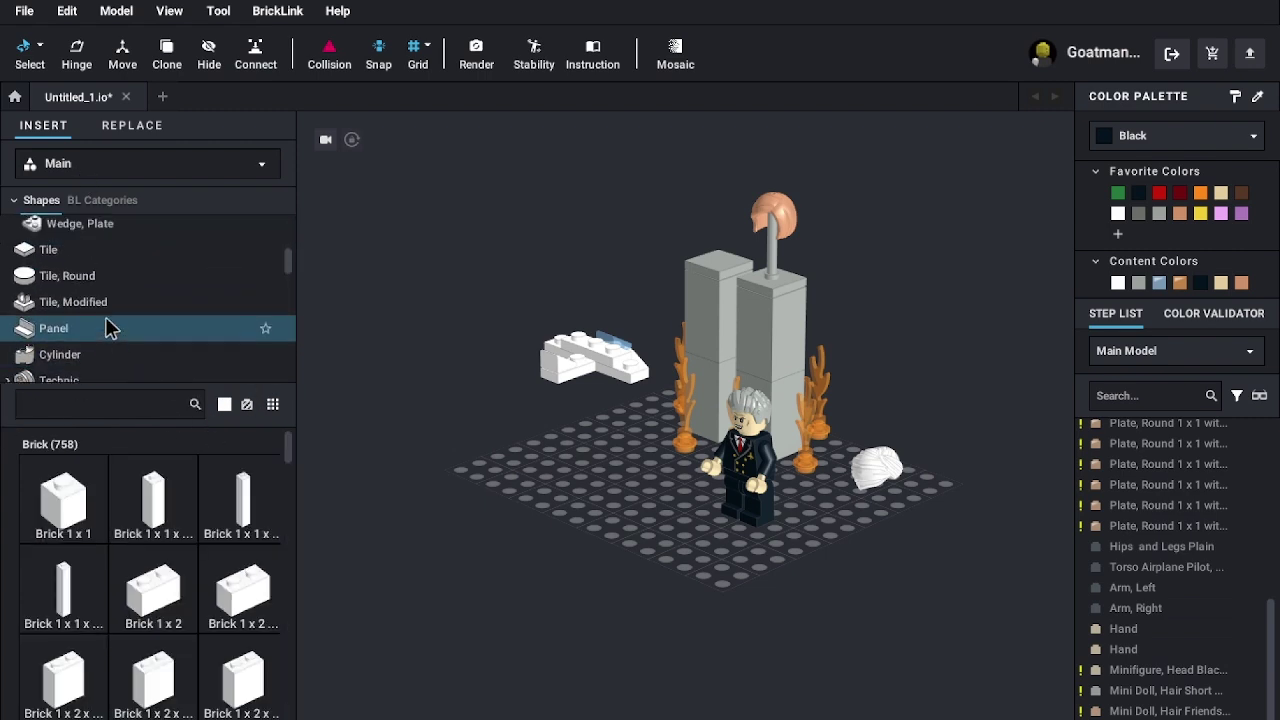
pyautogui.scroll(-10, 120, 292)
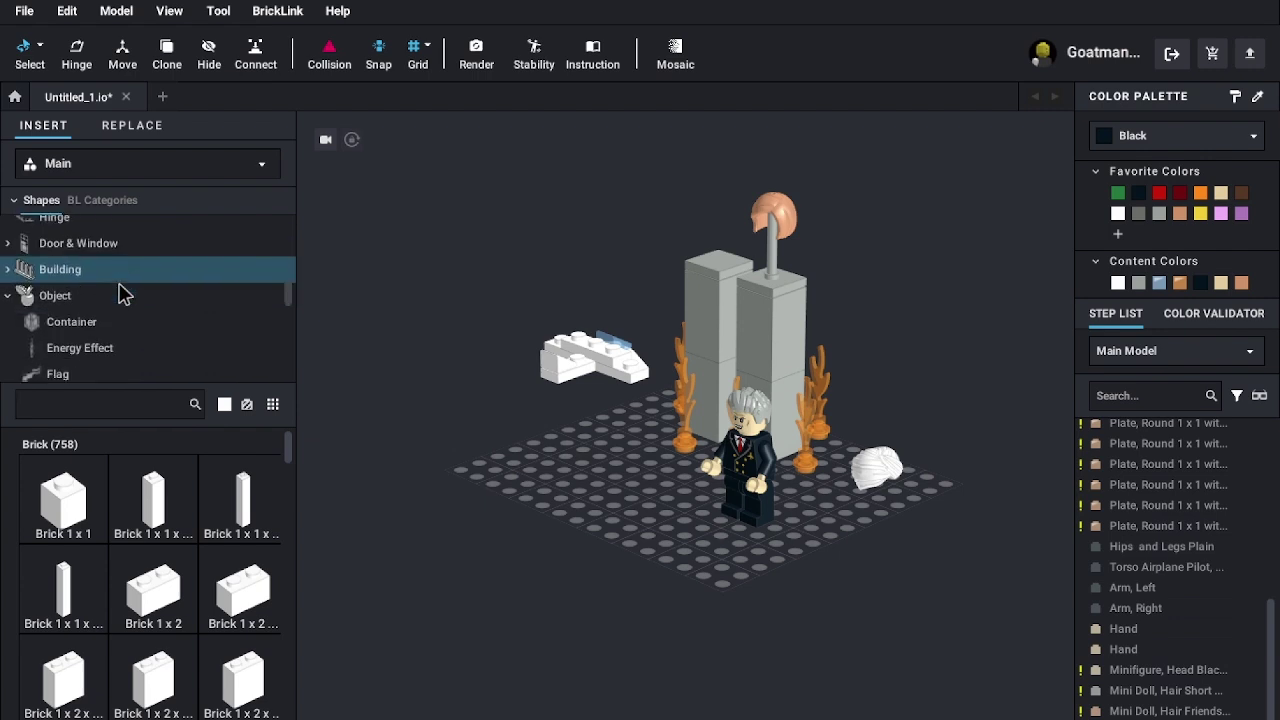
pyautogui.scroll(-10, 120, 292)
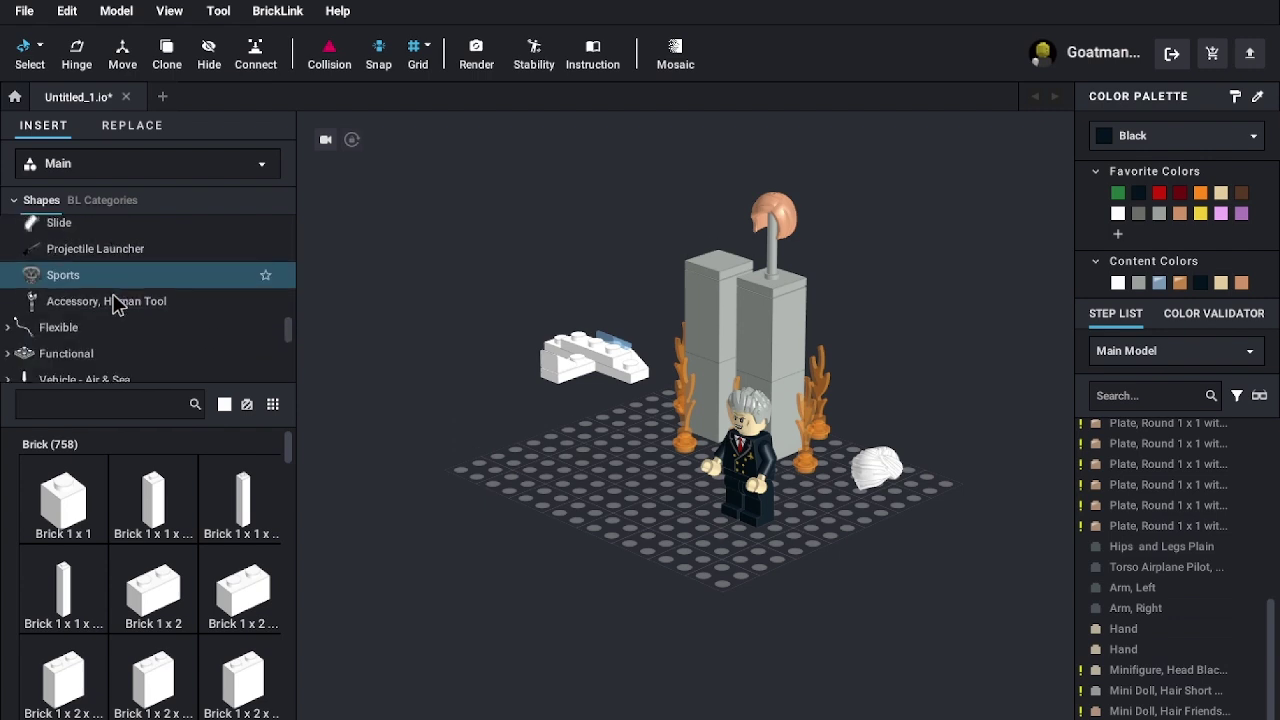
pyautogui.scroll(-5, 120, 300)
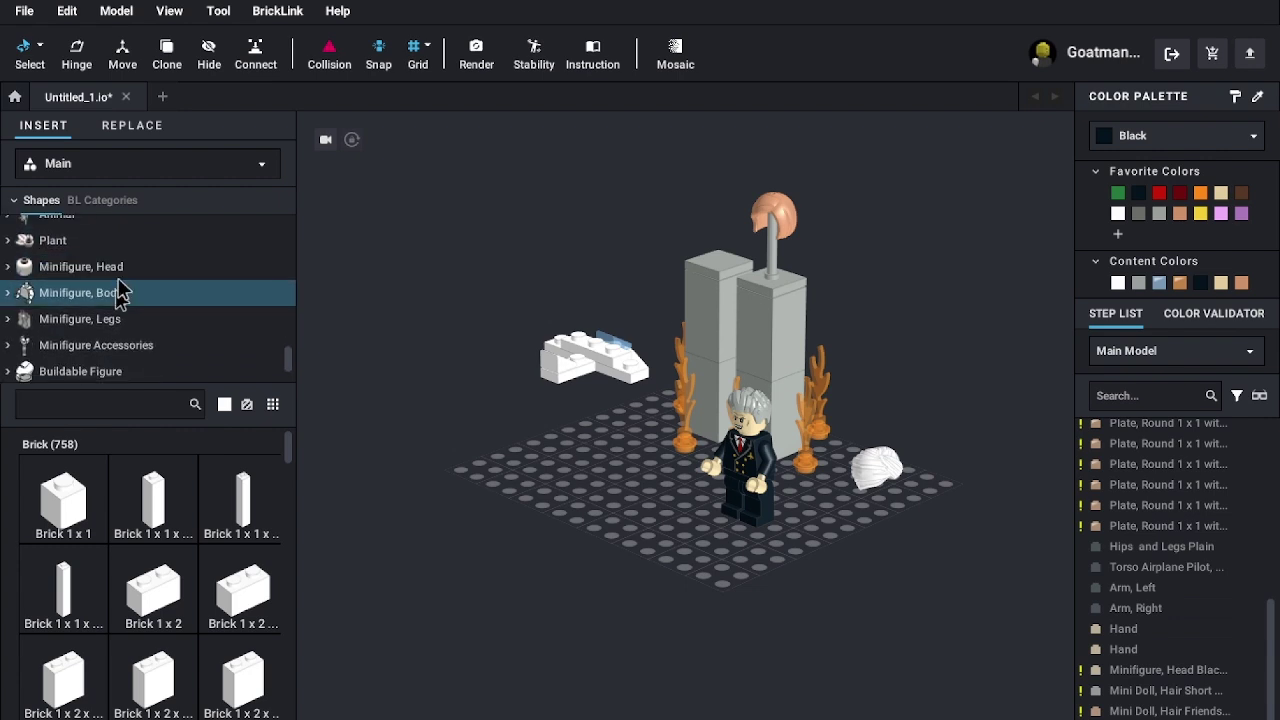
pyautogui.click(123, 263)
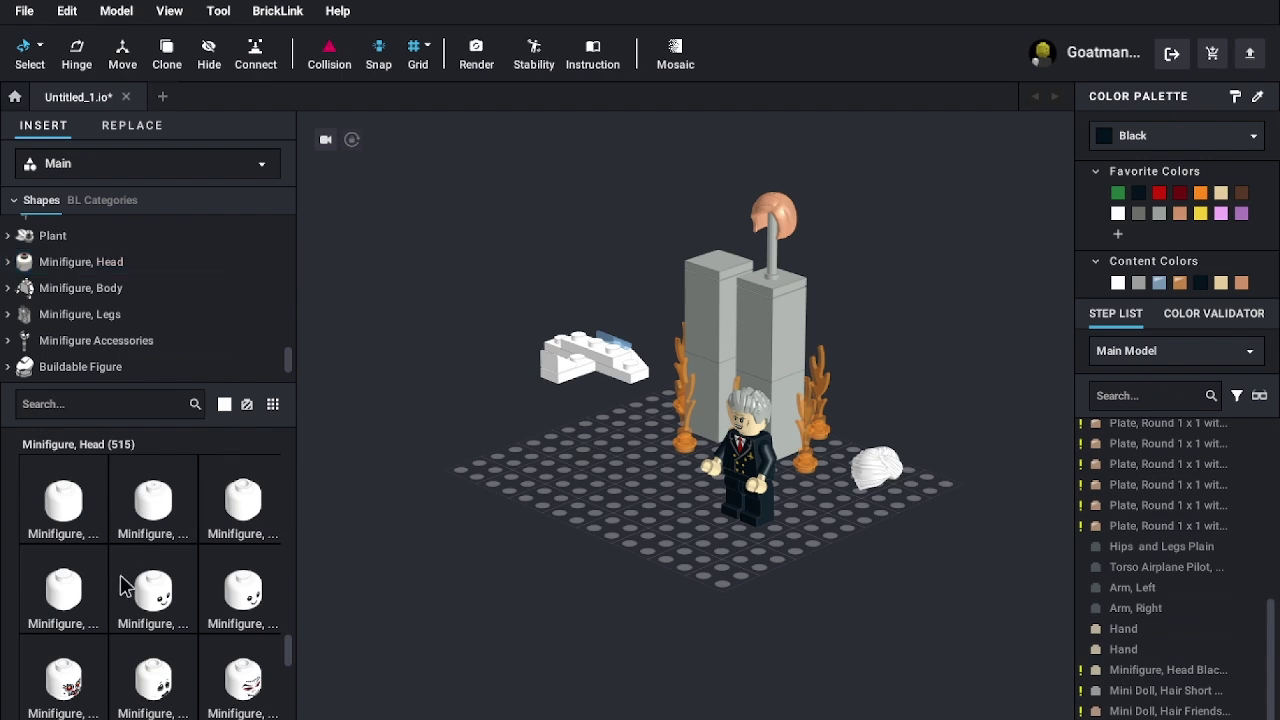
# - Look through the printed face patterns in the Minifigure, Head category for a suitable head
pyautogui.scroll(-3, 120, 585)
pyautogui.scroll(-5, 120, 584)
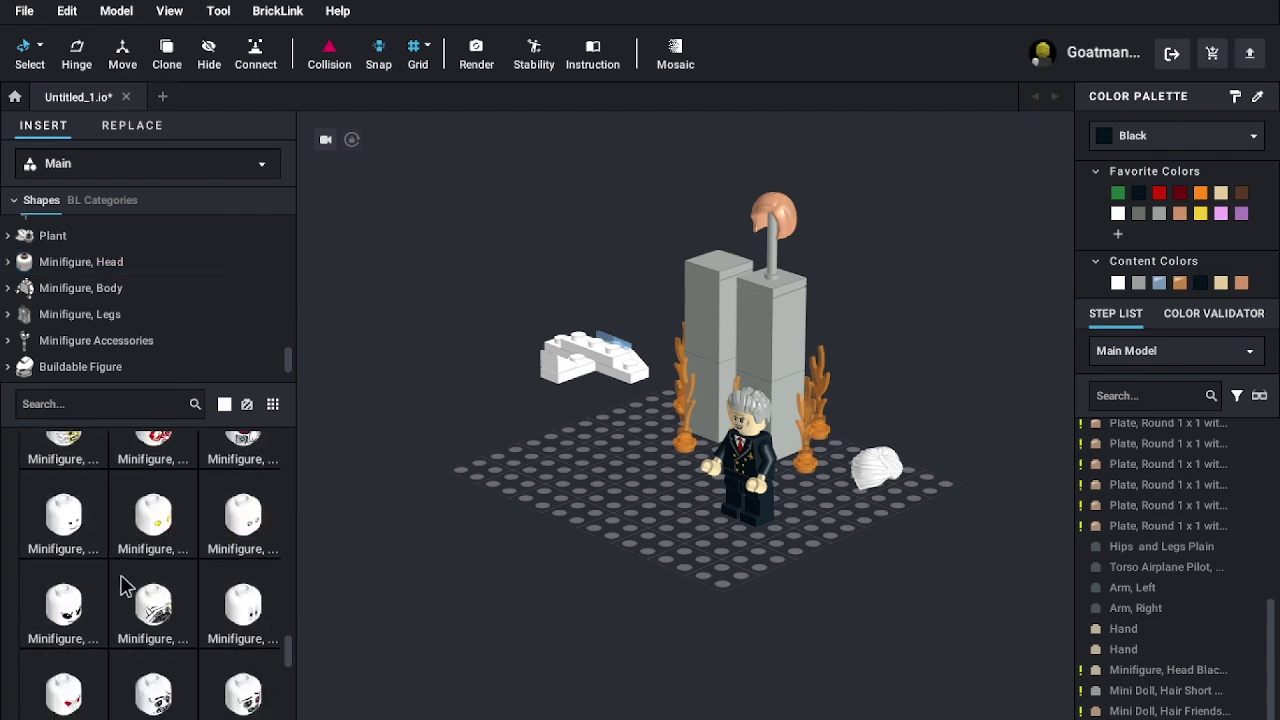
pyautogui.scroll(-5, 120, 584)
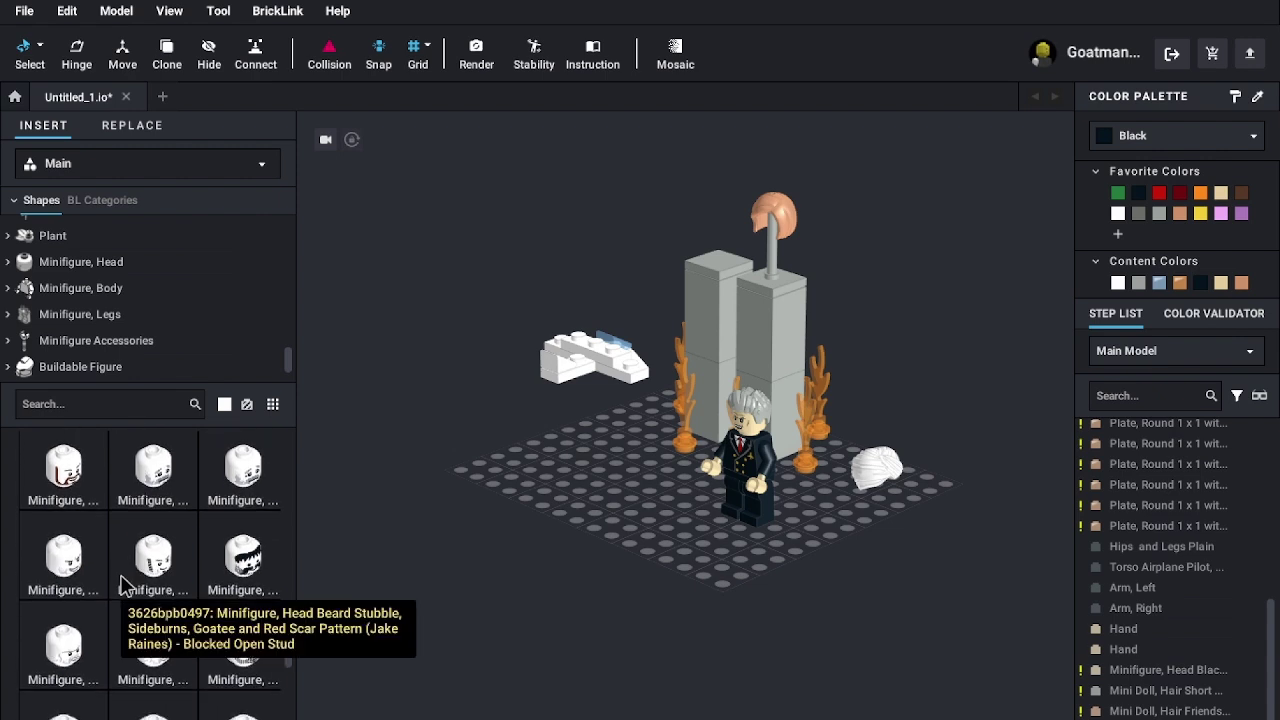
pyautogui.scroll(-5, 121, 584)
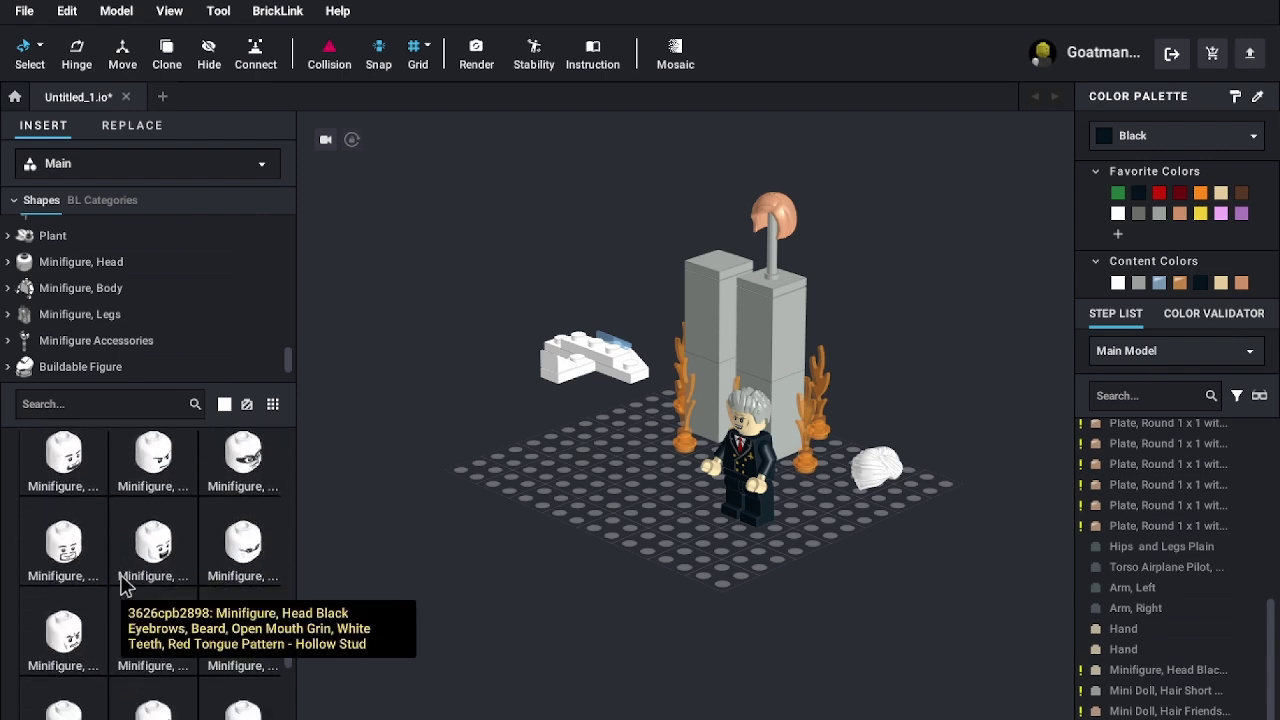
pyautogui.scroll(-5, 125, 578)
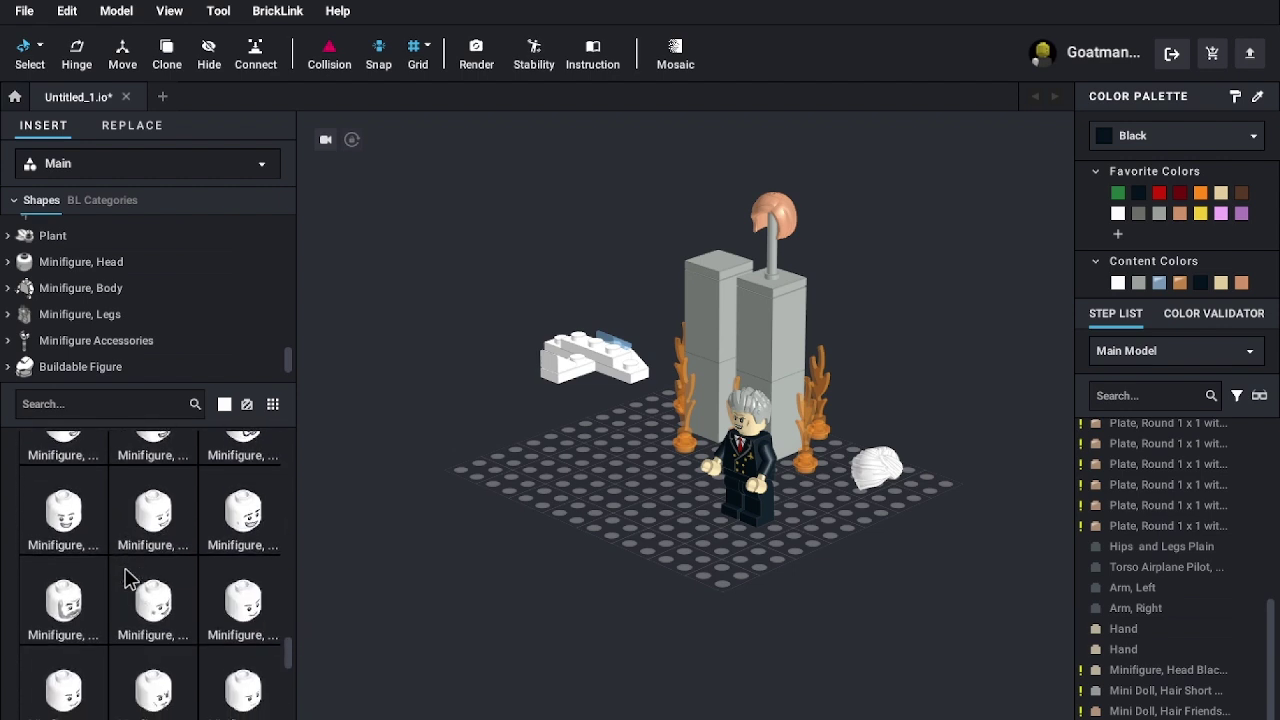
pyautogui.scroll(-5, 127, 576)
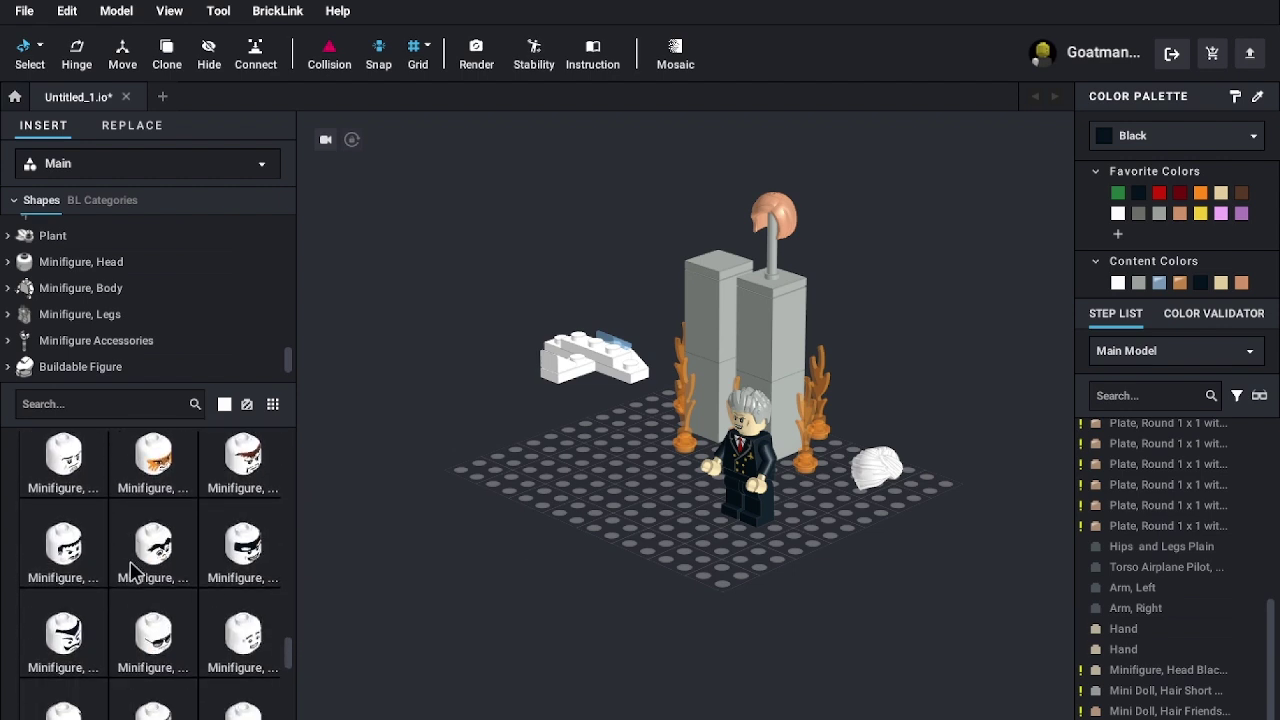
pyautogui.scroll(-5, 130, 570)
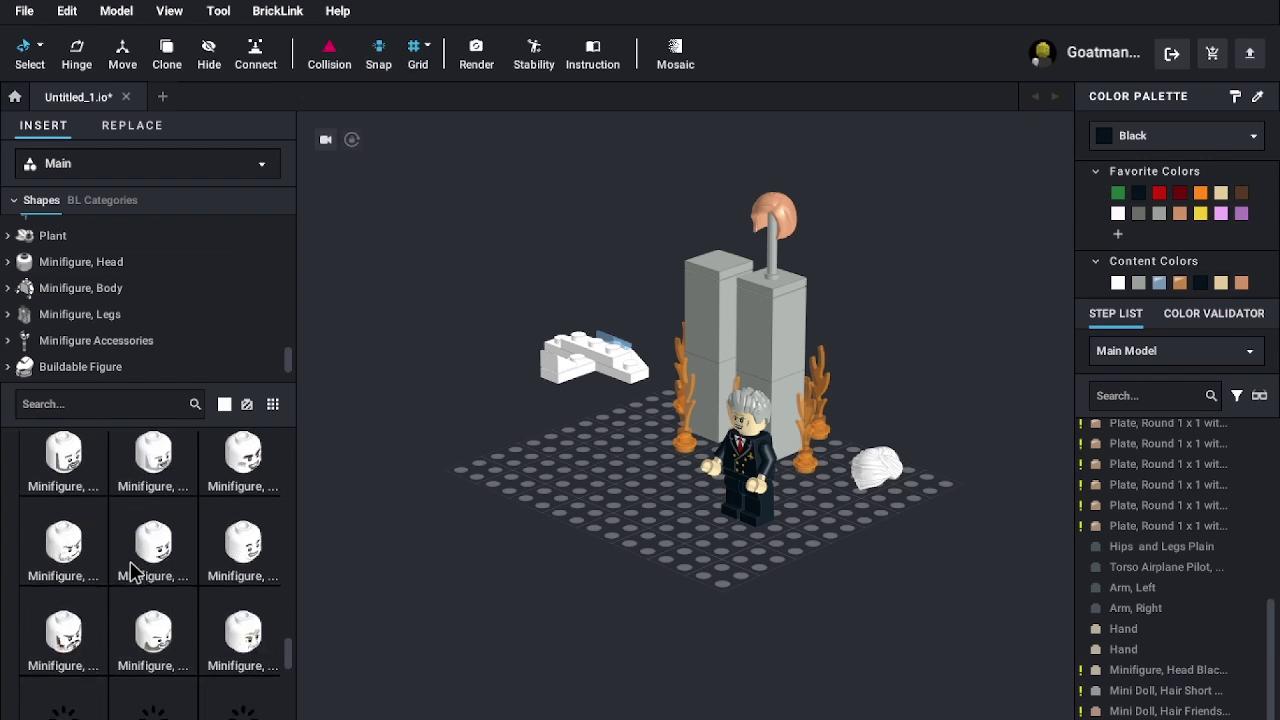
pyautogui.scroll(-5, 130, 572)
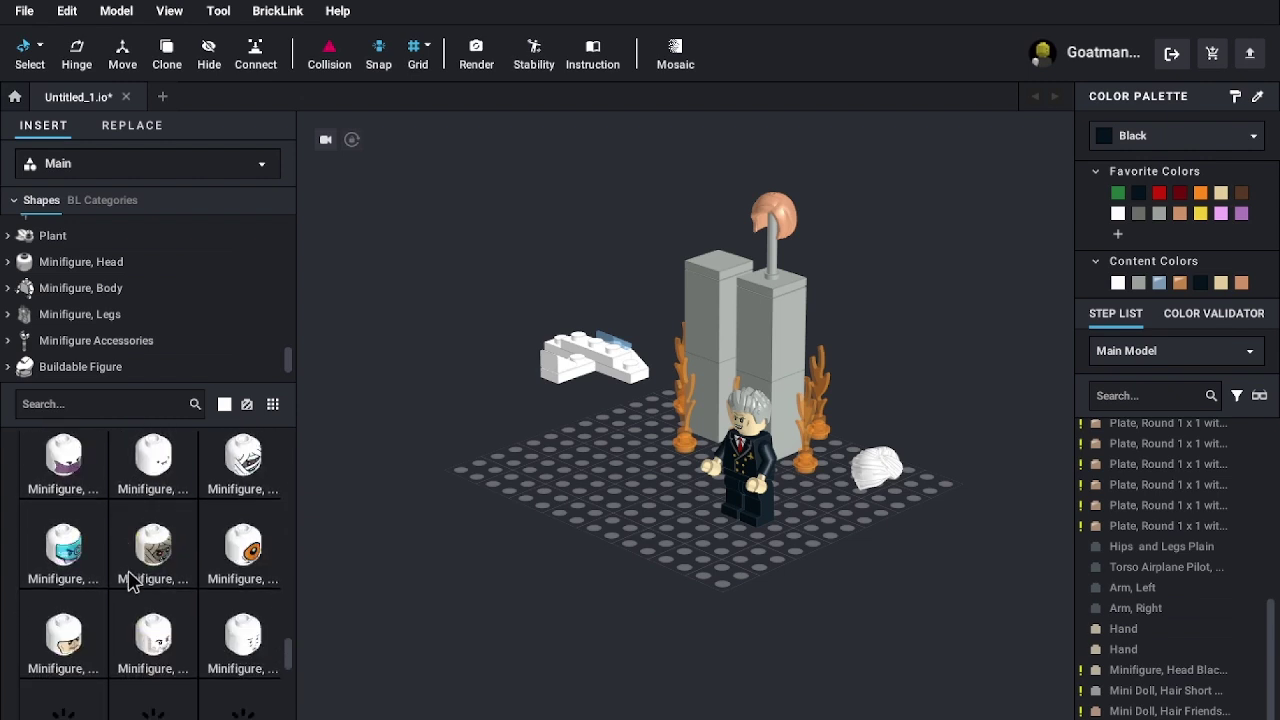
pyautogui.scroll(-5, 128, 574)
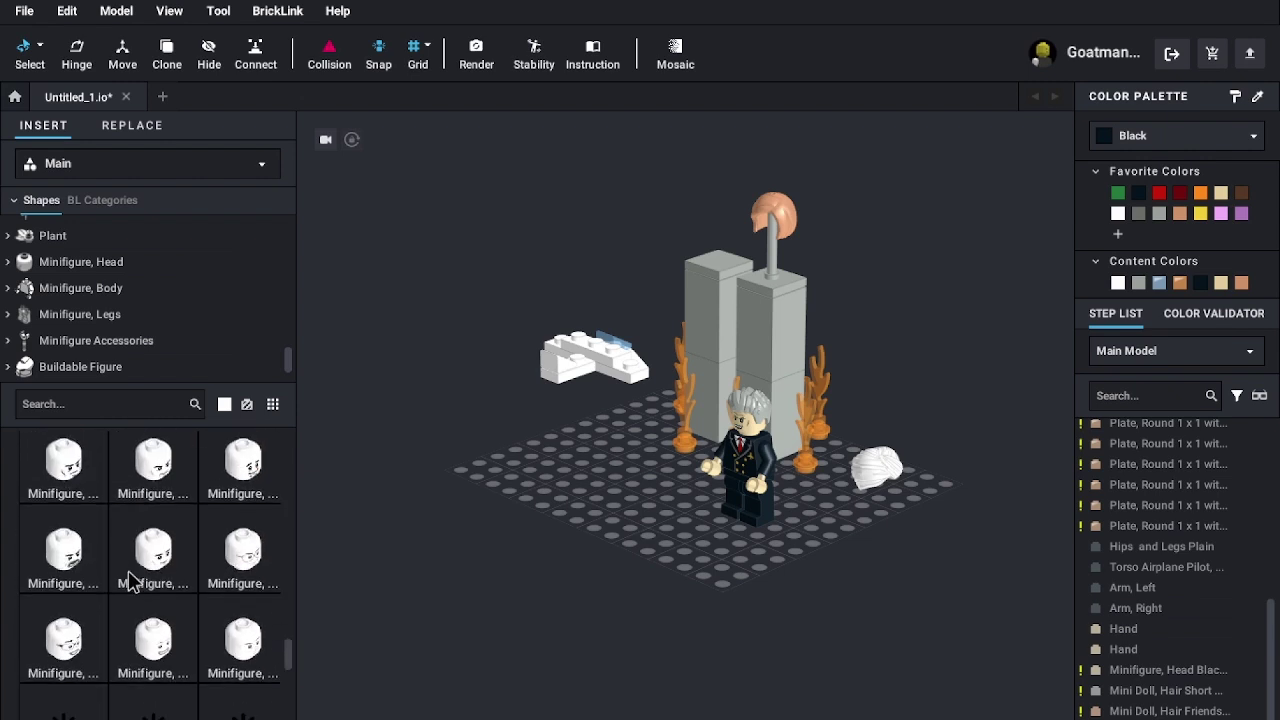
pyautogui.scroll(-5, 140, 593)
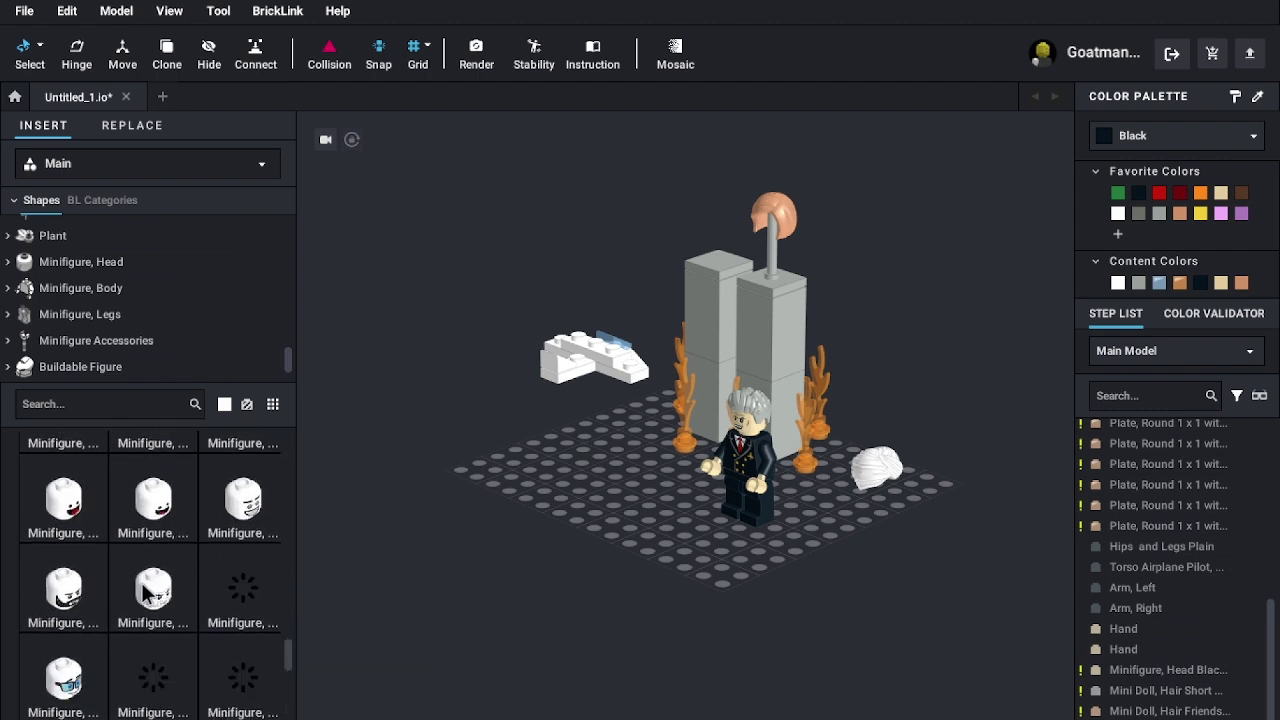
pyautogui.scroll(-5, 142, 593)
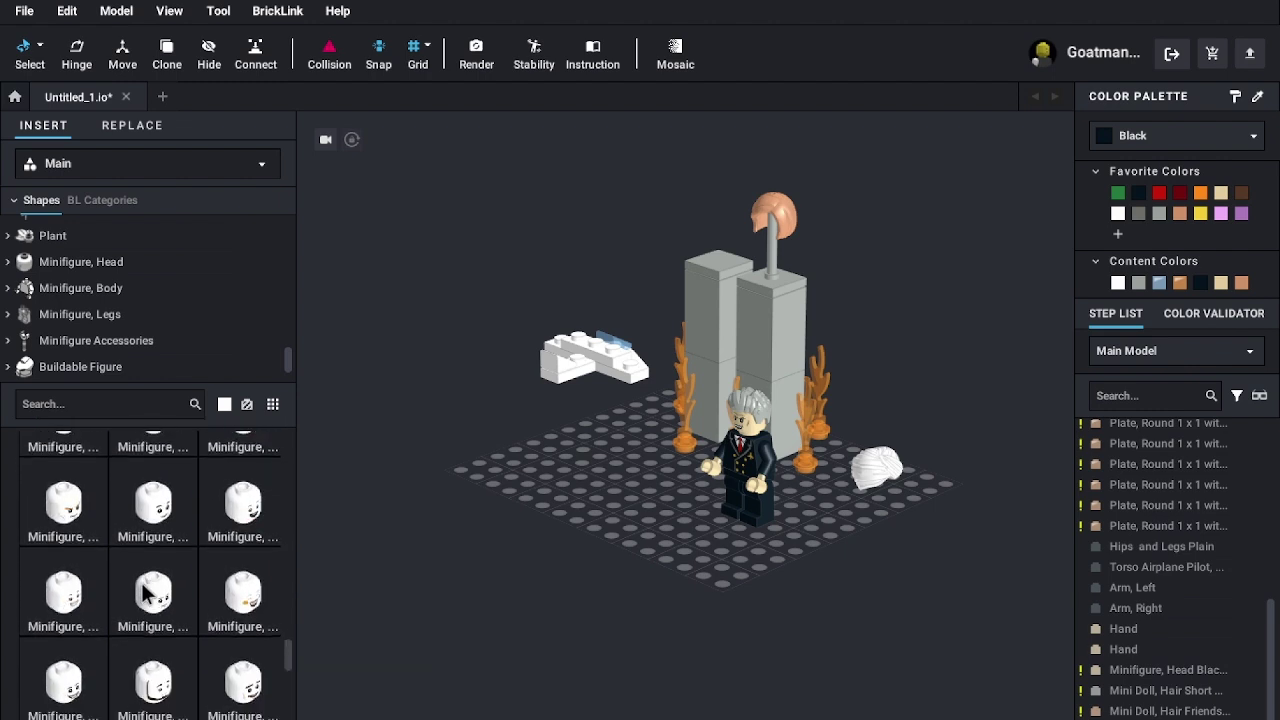
pyautogui.scroll(-5, 142, 593)
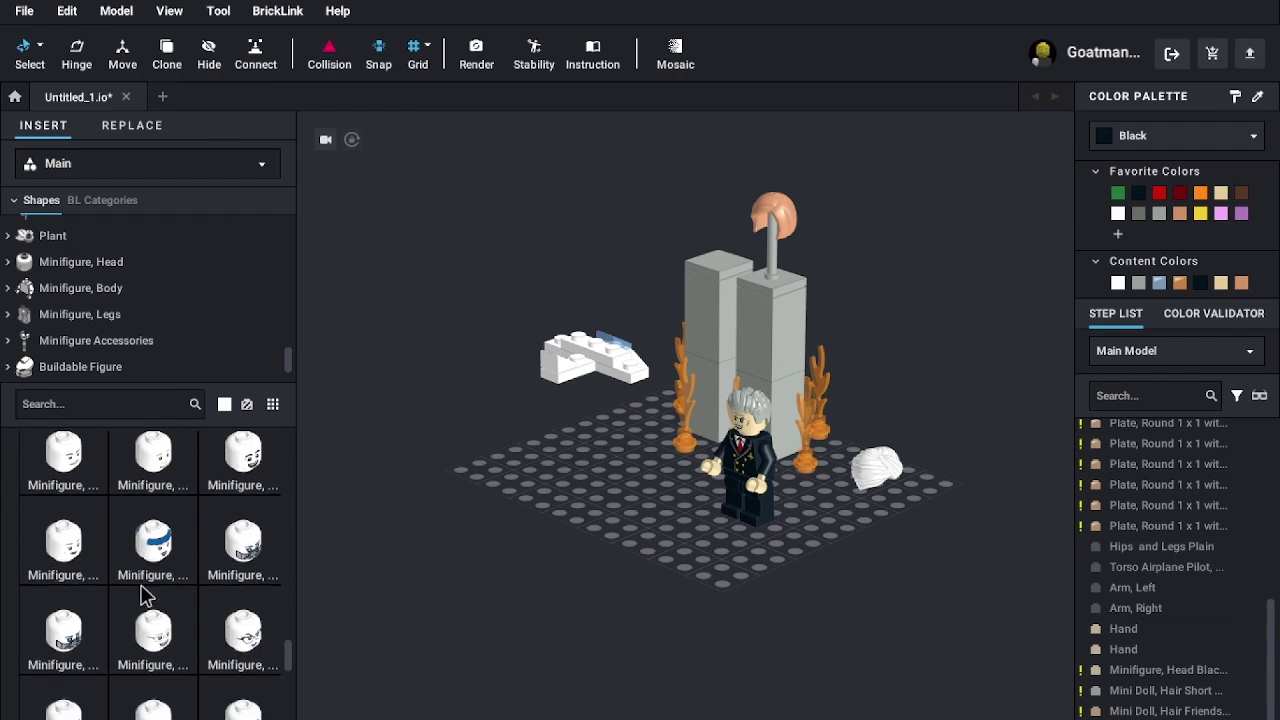
pyautogui.scroll(-5, 155, 600)
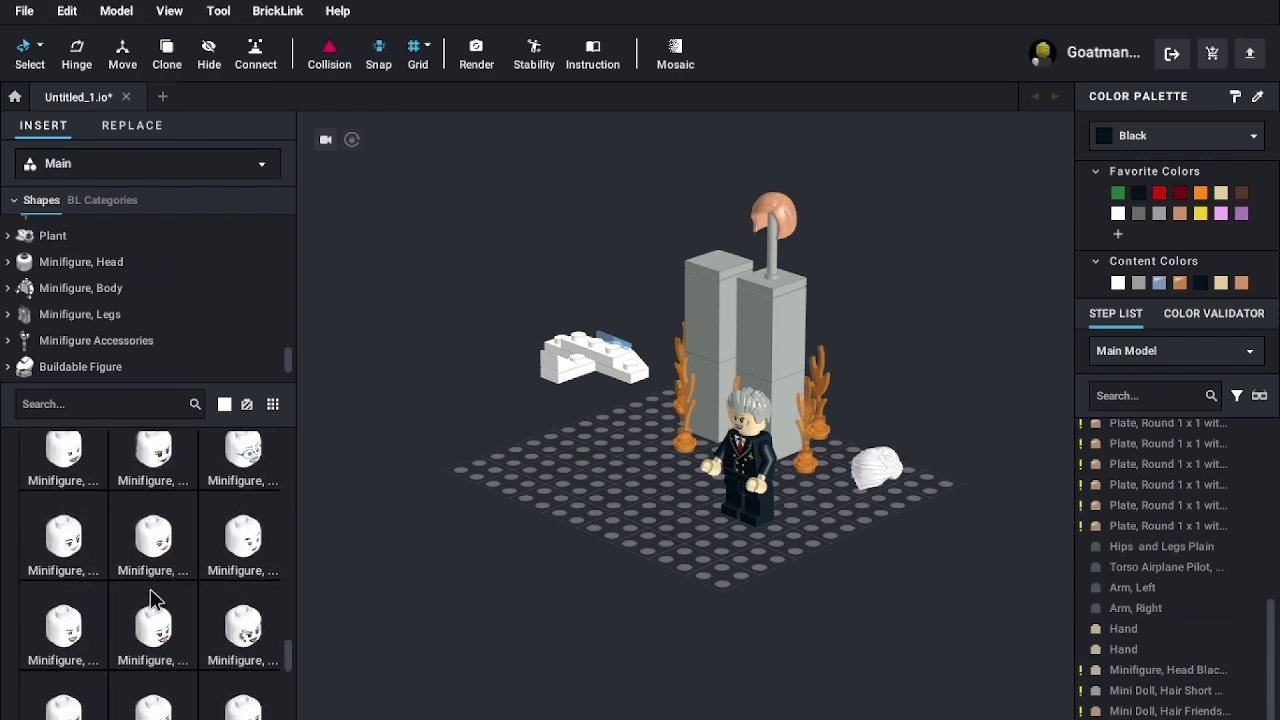
pyautogui.scroll(-5, 155, 598)
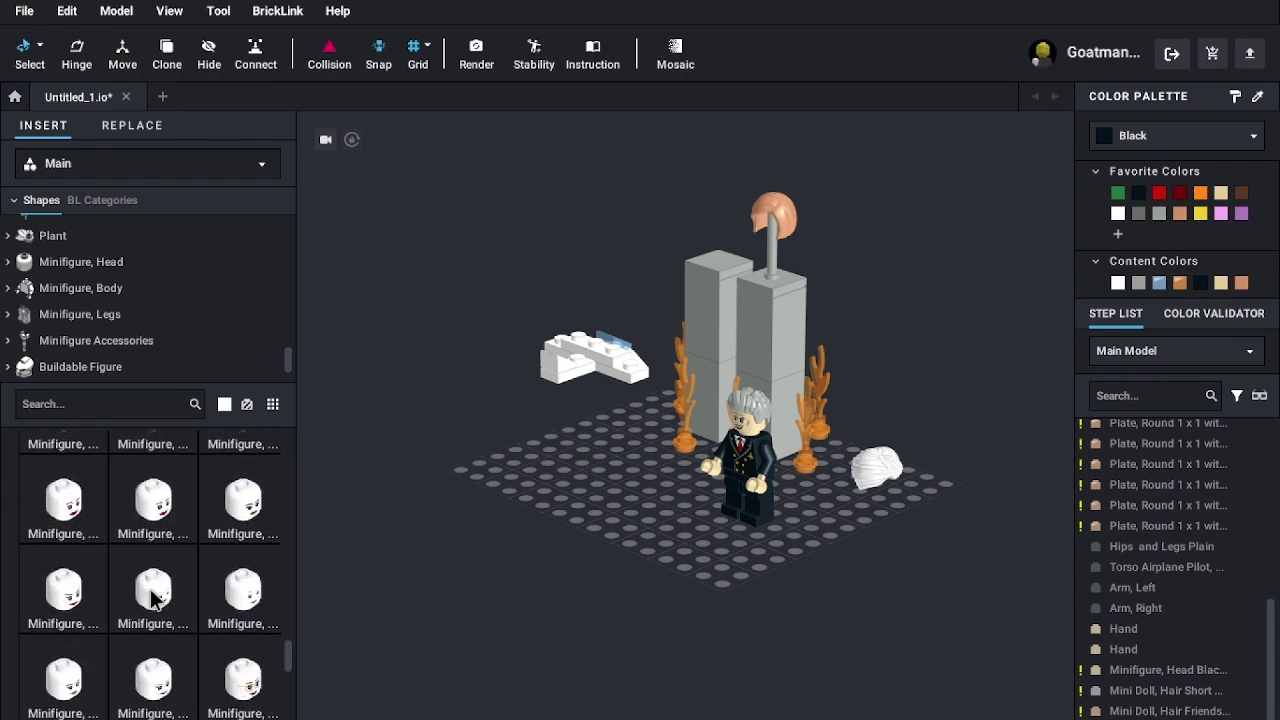
pyautogui.scroll(-3, 155, 598)
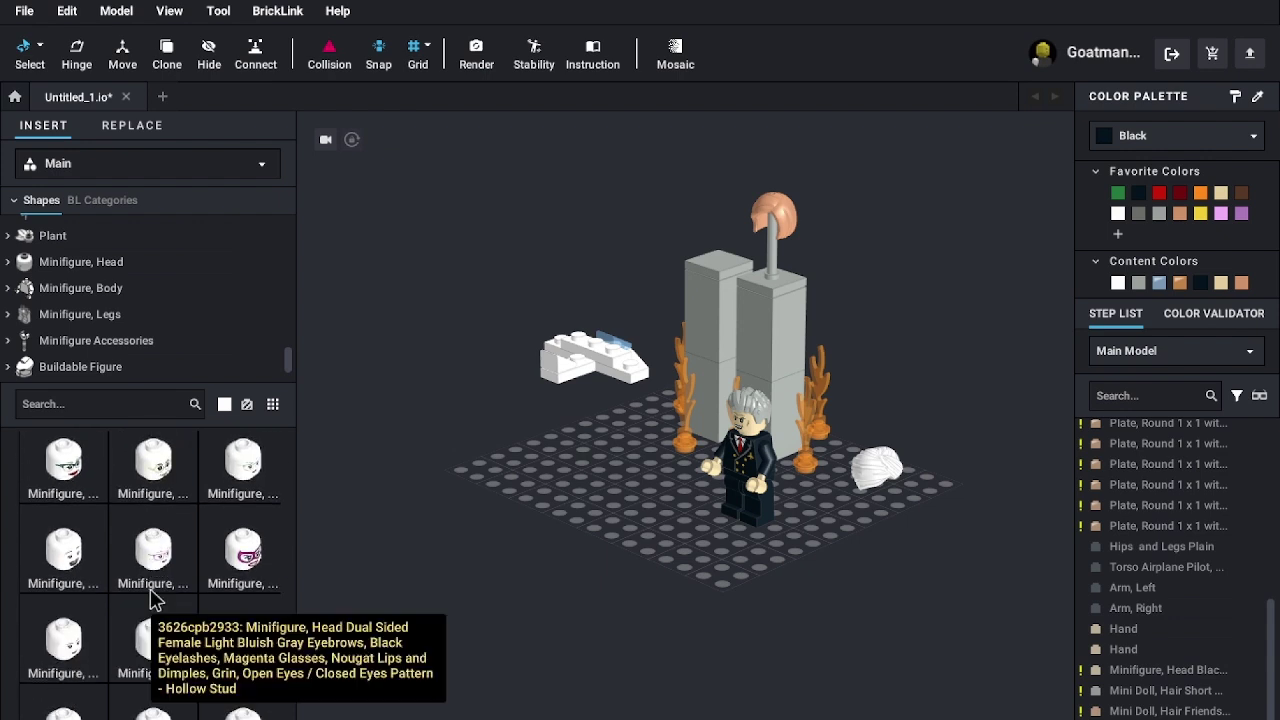
pyautogui.scroll(-3, 155, 598)
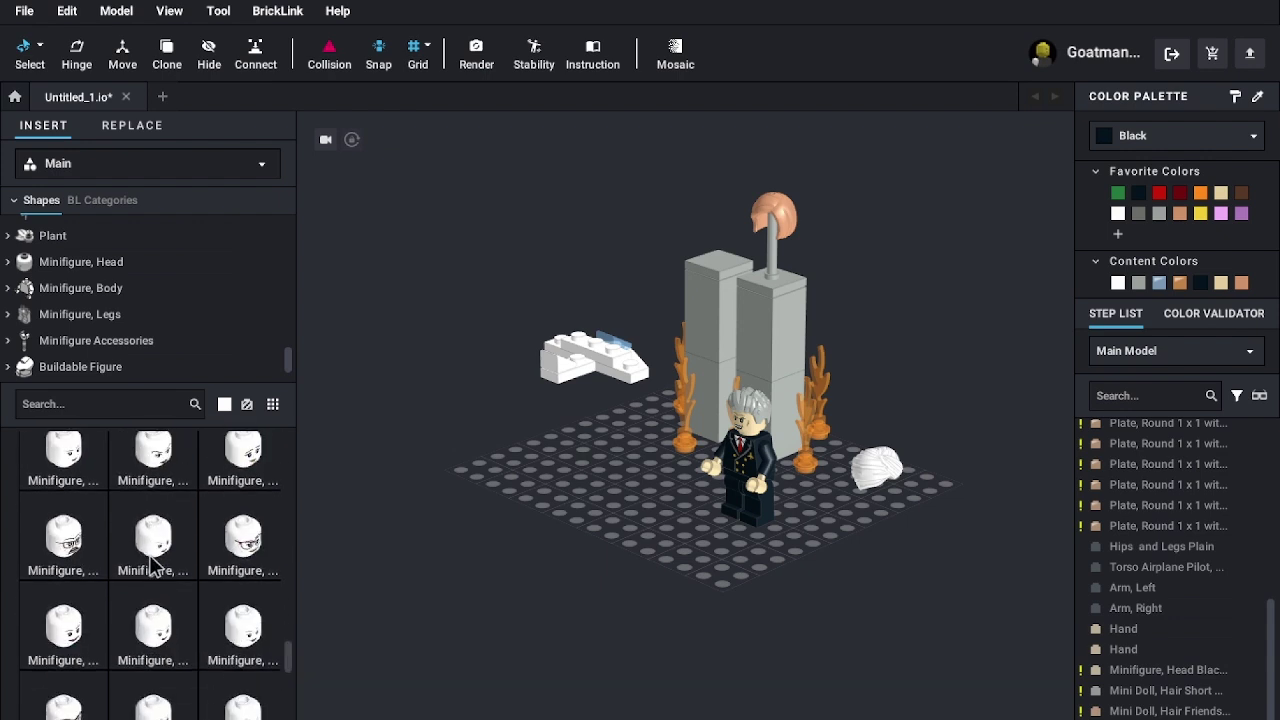
pyautogui.scroll(-3, 152, 566)
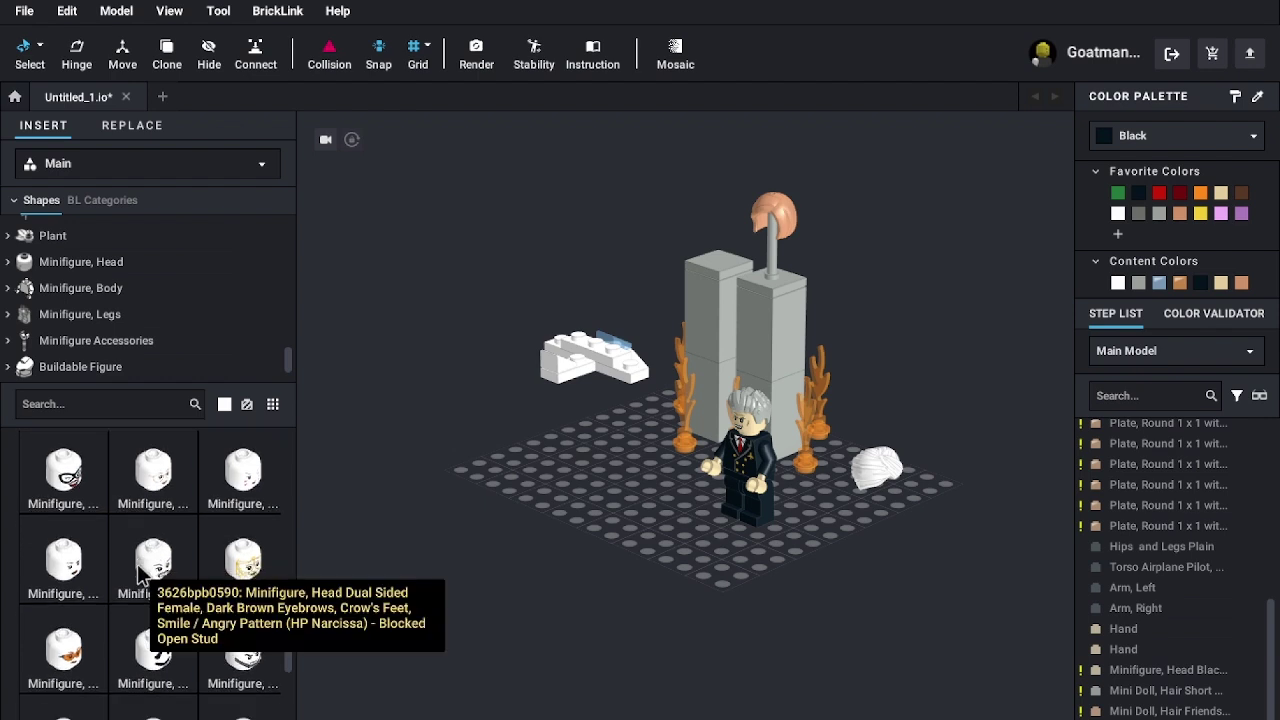
pyautogui.scroll(-5, 140, 575)
pyautogui.scroll(-3, 185, 575)
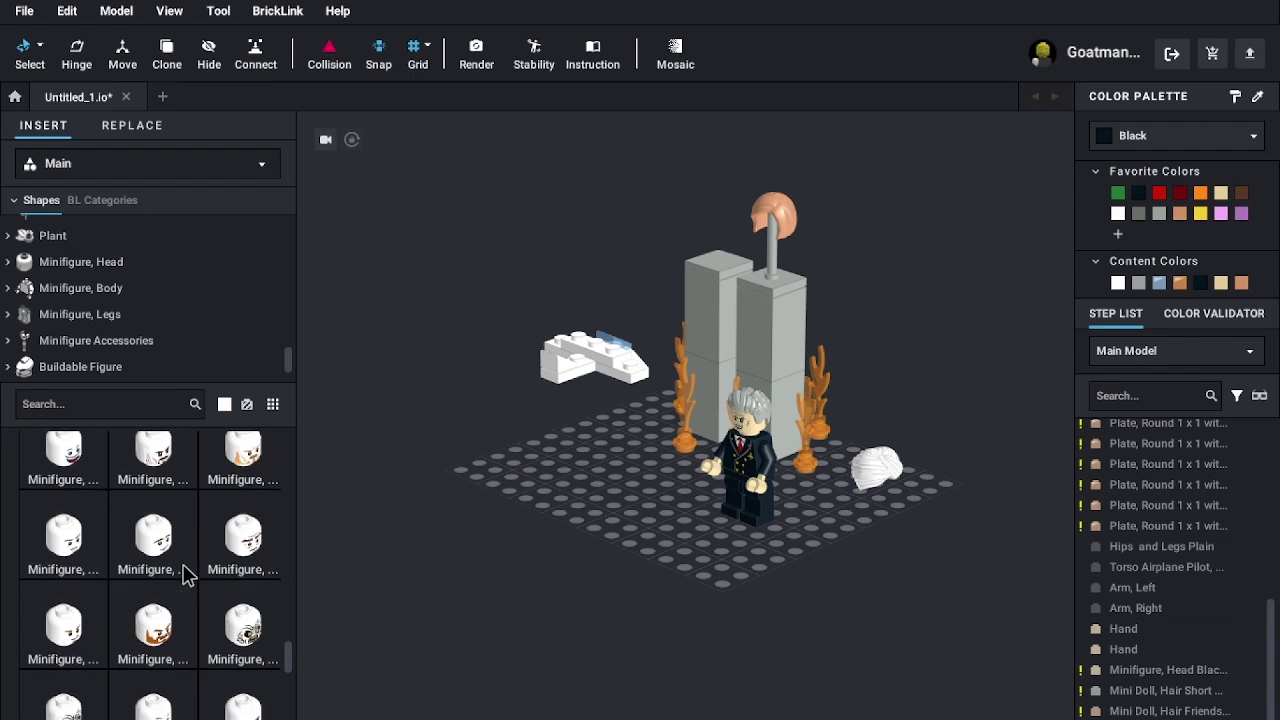
pyautogui.scroll(-3, 197, 580)
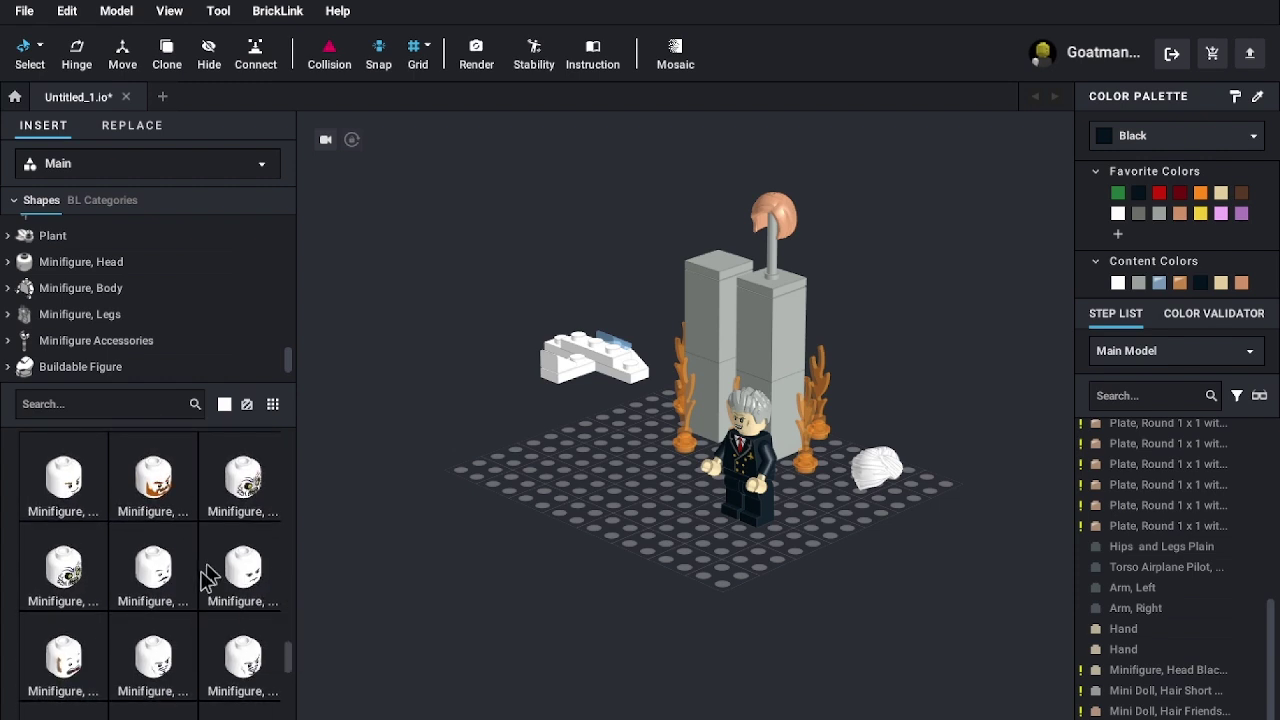
pyautogui.scroll(-5, 200, 582)
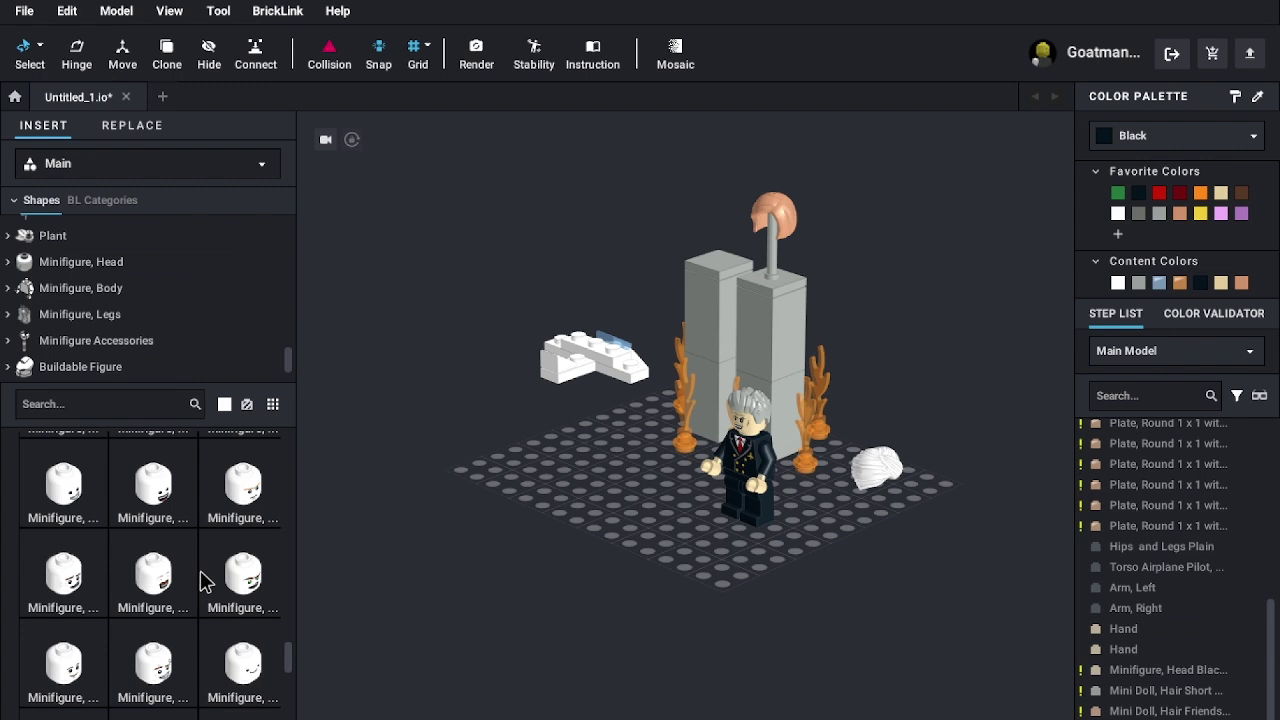
pyautogui.scroll(-5, 200, 582)
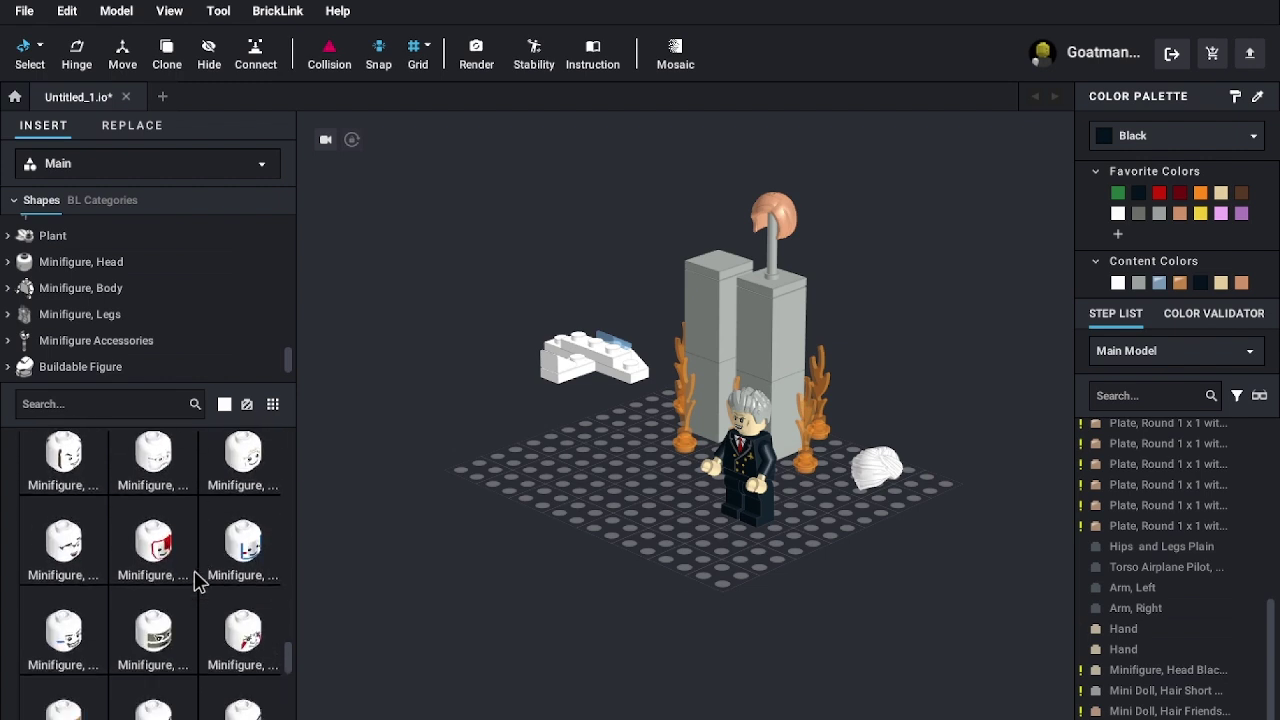
pyautogui.scroll(-5, 197, 580)
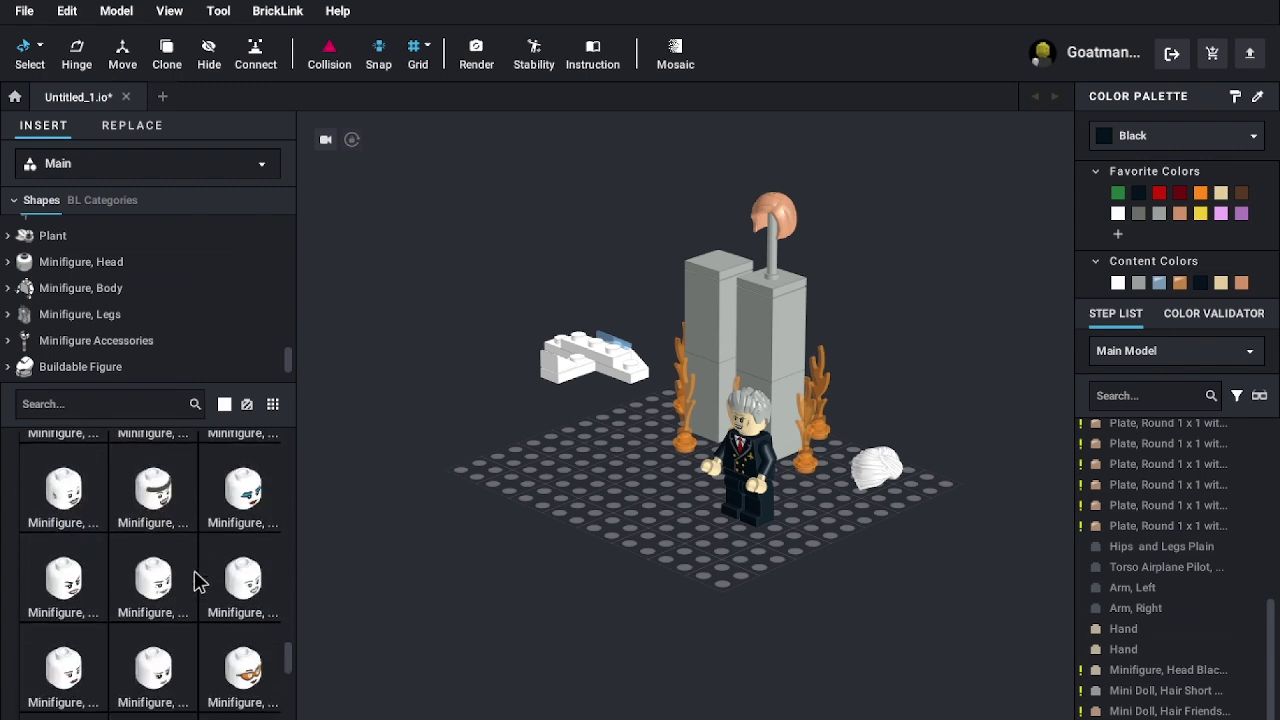
pyautogui.scroll(-5, 197, 580)
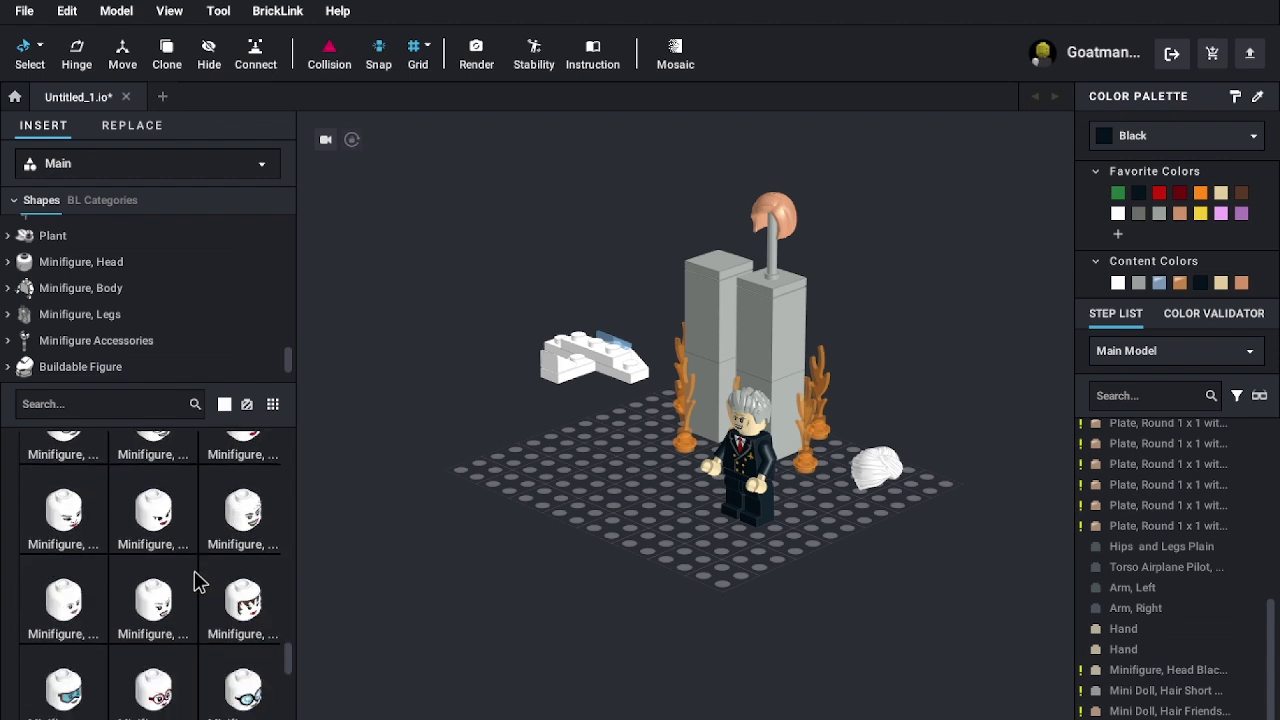
pyautogui.scroll(-5, 193, 570)
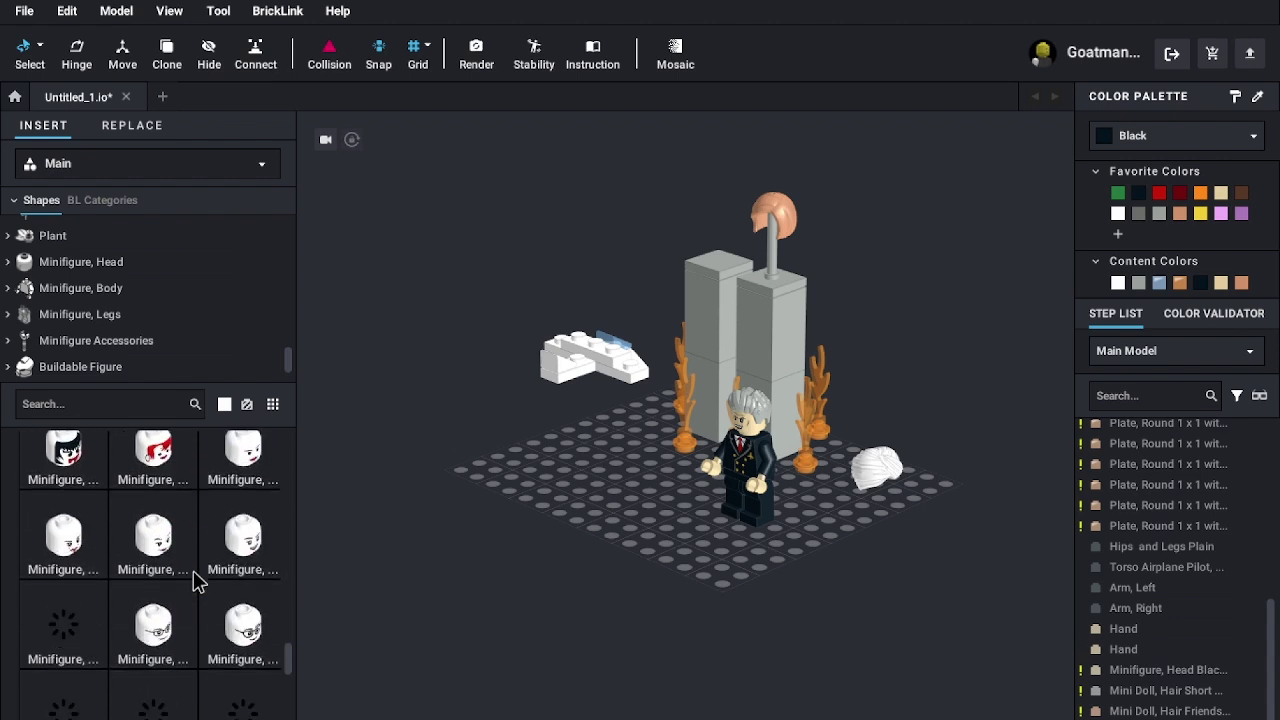
pyautogui.scroll(-5, 194, 572)
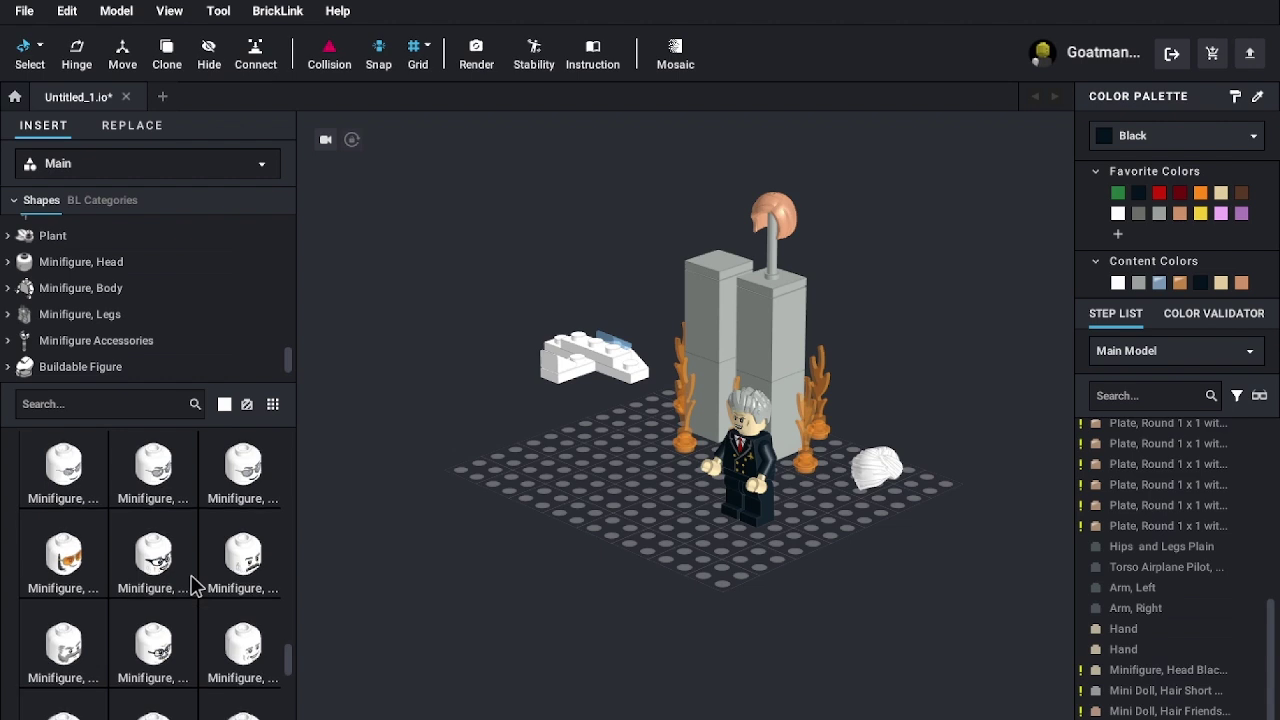
pyautogui.scroll(-5, 194, 586)
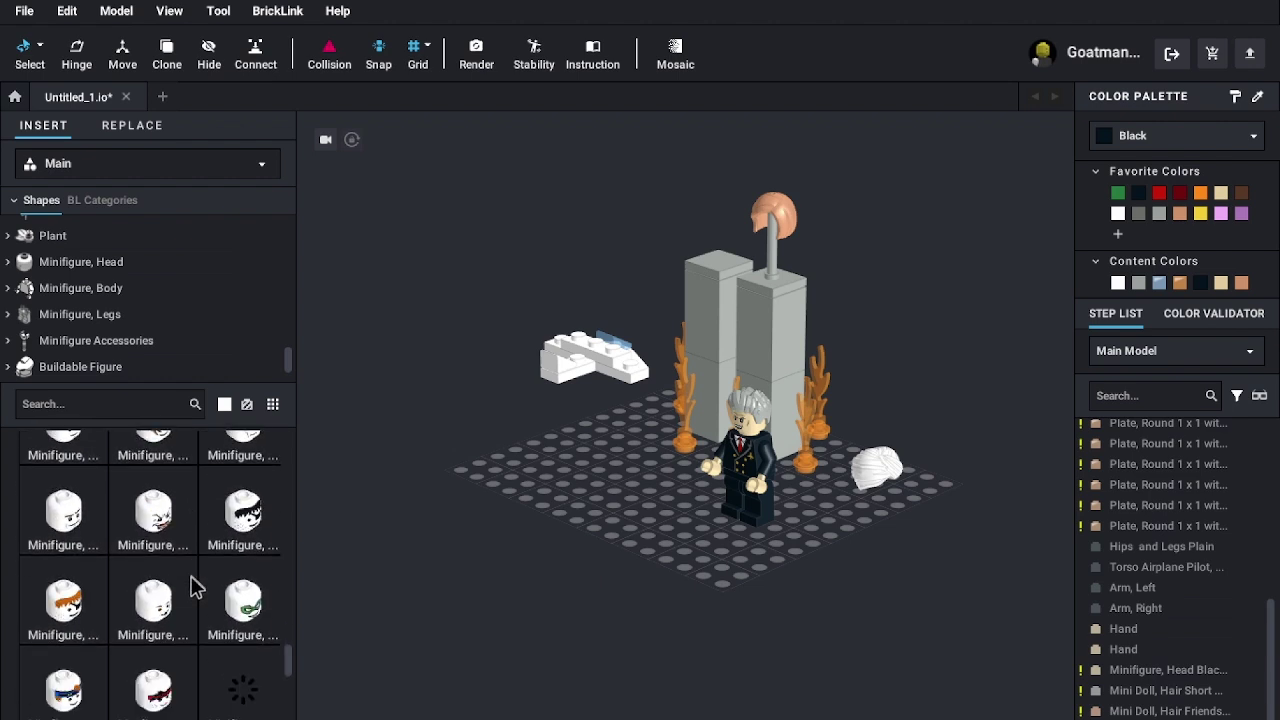
pyautogui.scroll(-5, 194, 588)
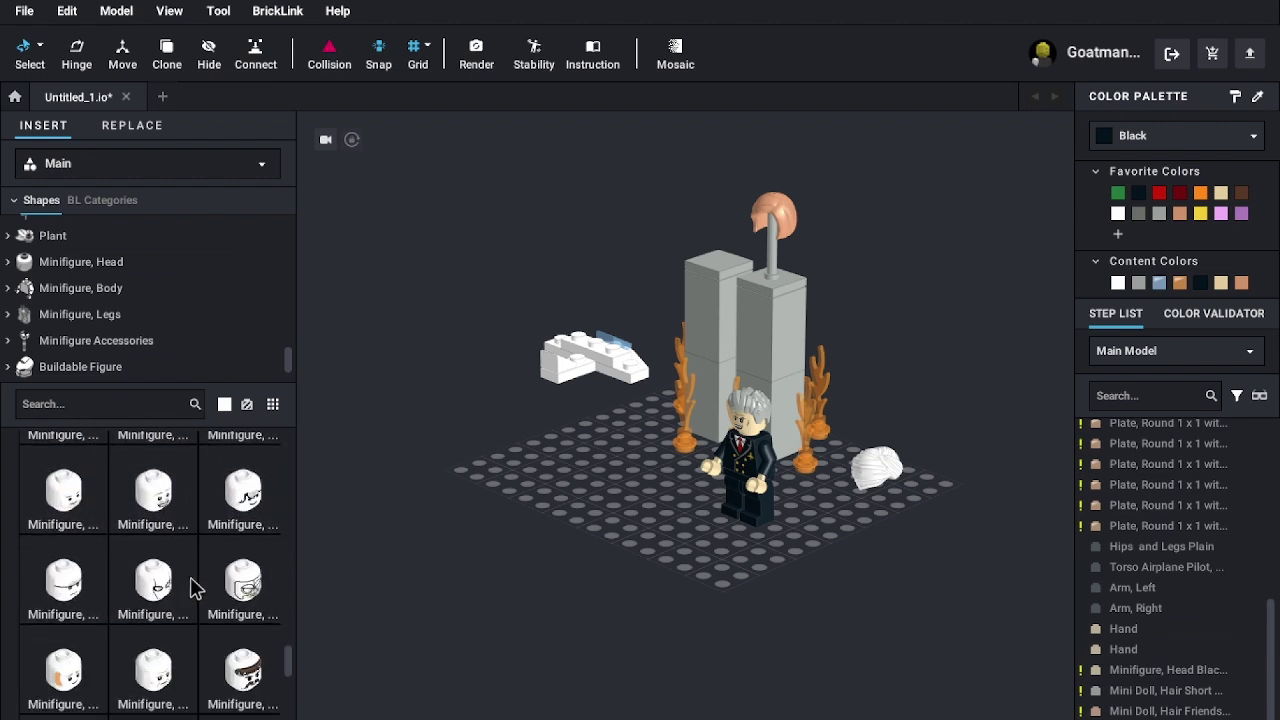
pyautogui.scroll(-5, 195, 588)
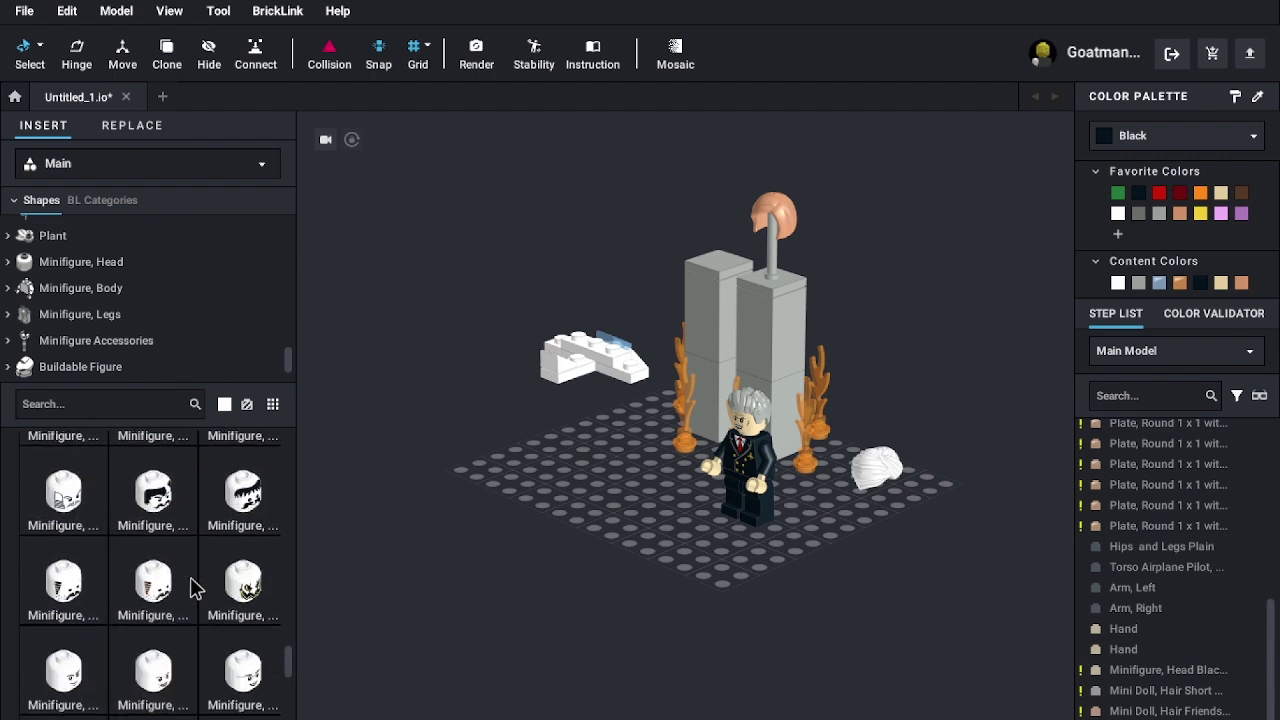
pyautogui.scroll(-5, 195, 590)
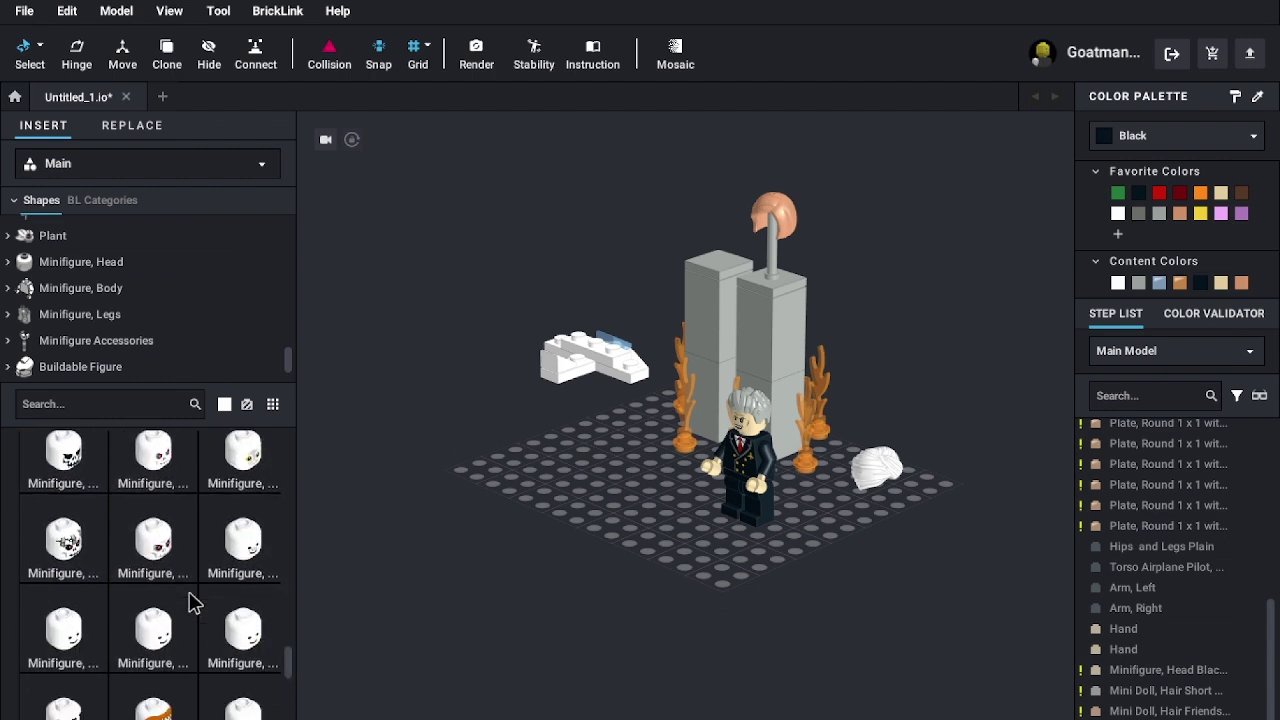
pyautogui.scroll(-5, 194, 602)
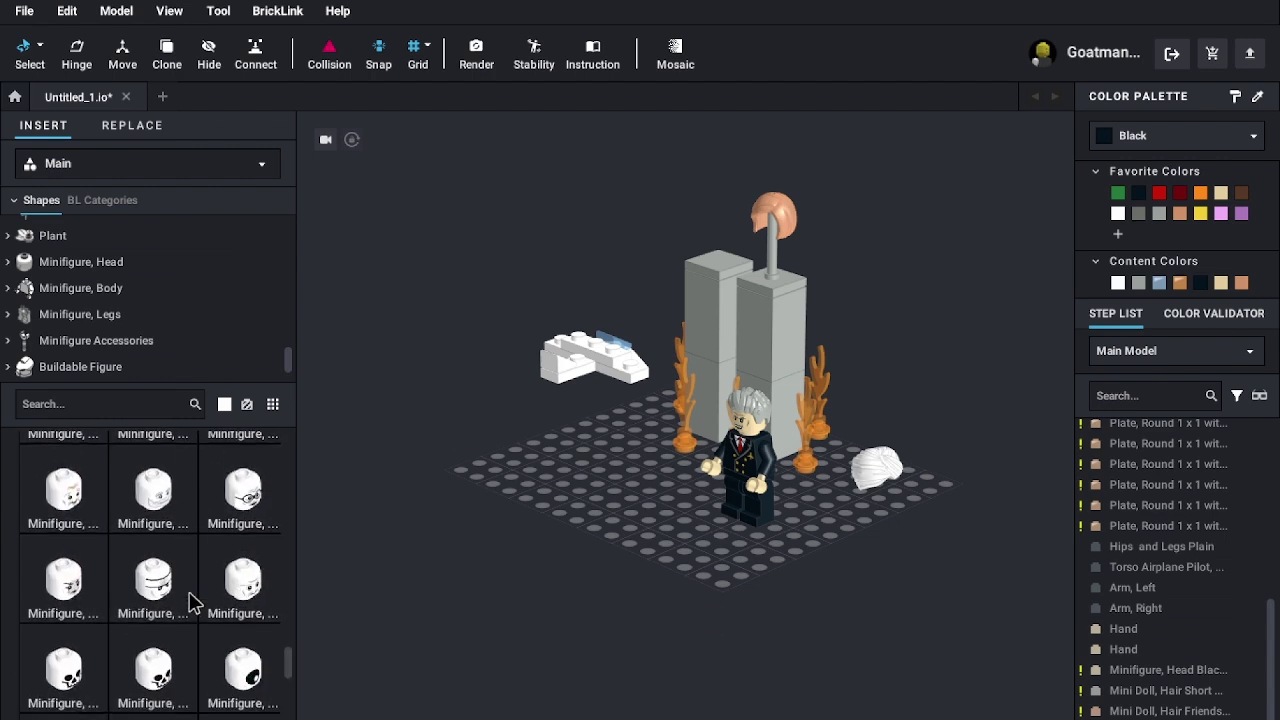
# - Look through the hairpieces in the Minifigure, Hair group for one that suits the pilot
pyautogui.scroll(-5, 194, 602)
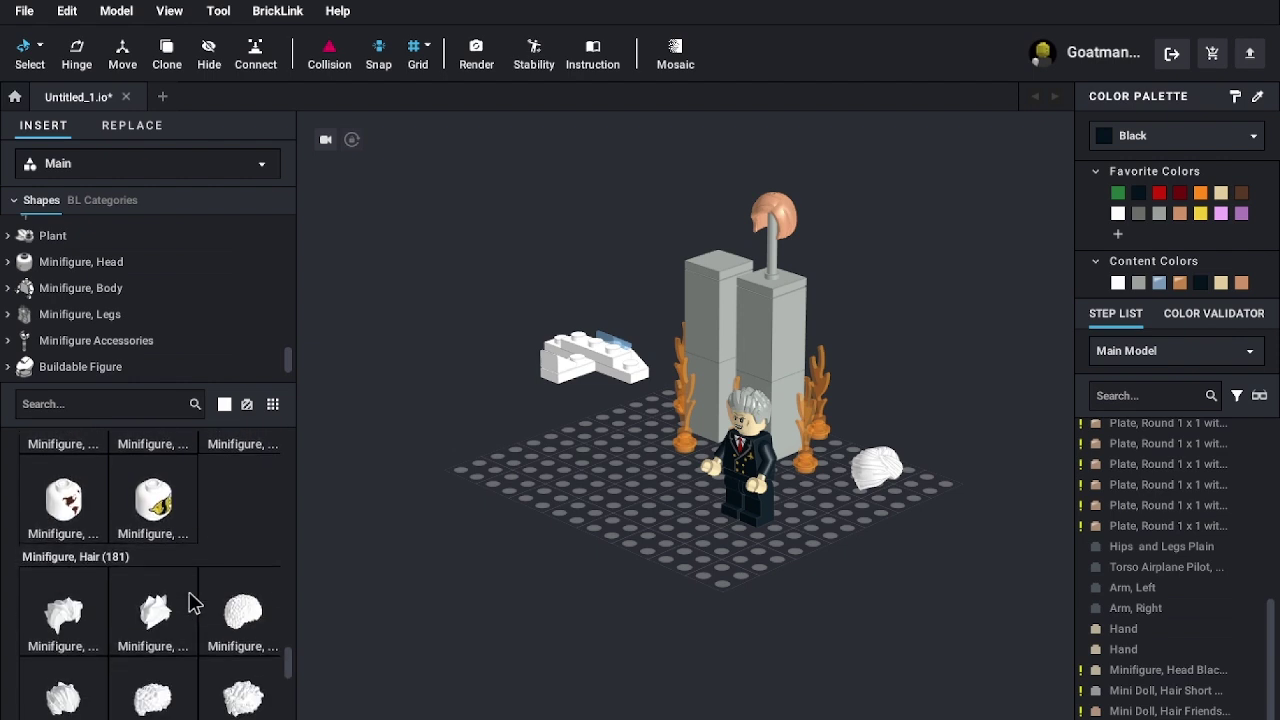
pyautogui.scroll(-5, 193, 605)
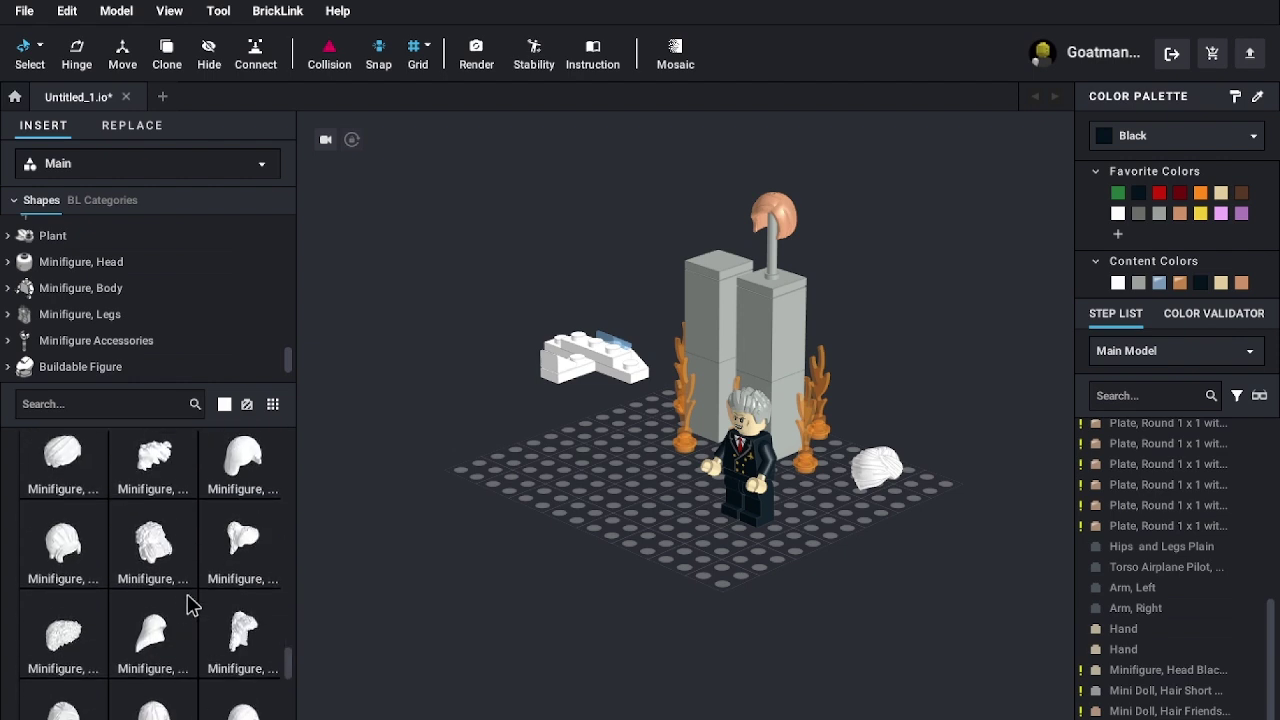
pyautogui.scroll(-5, 193, 605)
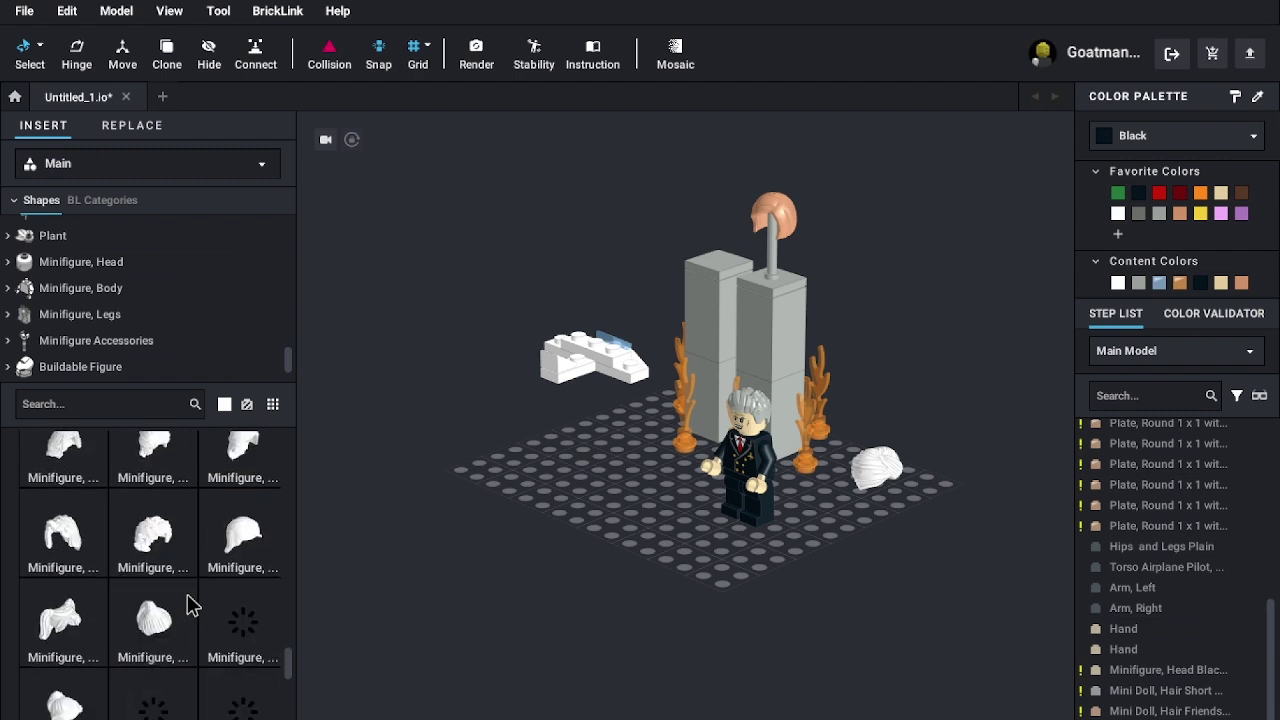
pyautogui.scroll(-5, 193, 605)
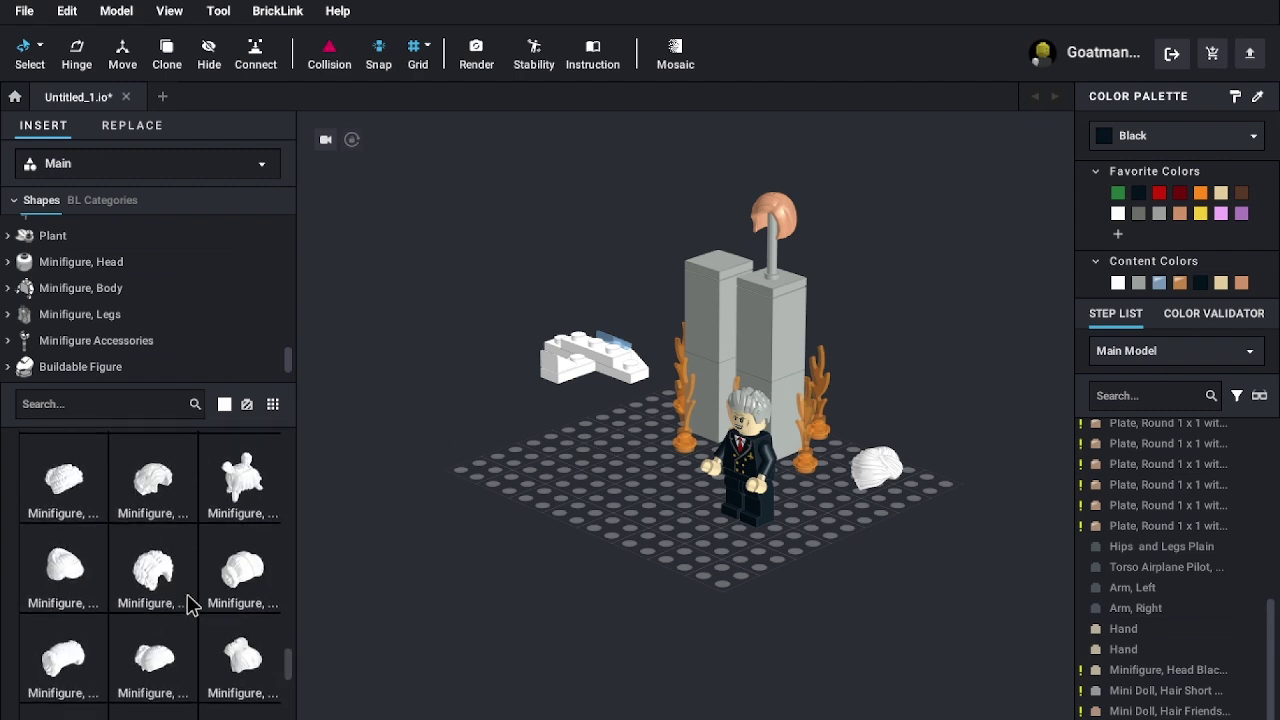
pyautogui.scroll(-5, 185, 610)
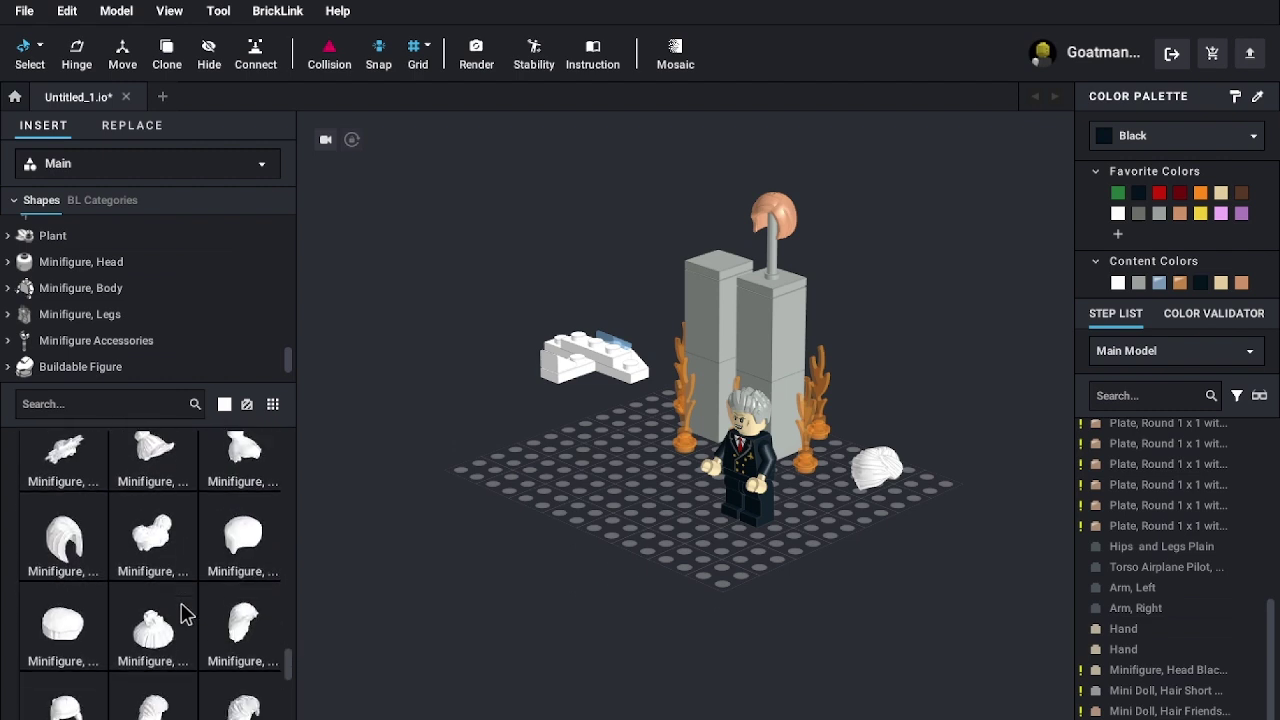
pyautogui.scroll(-3, 193, 595)
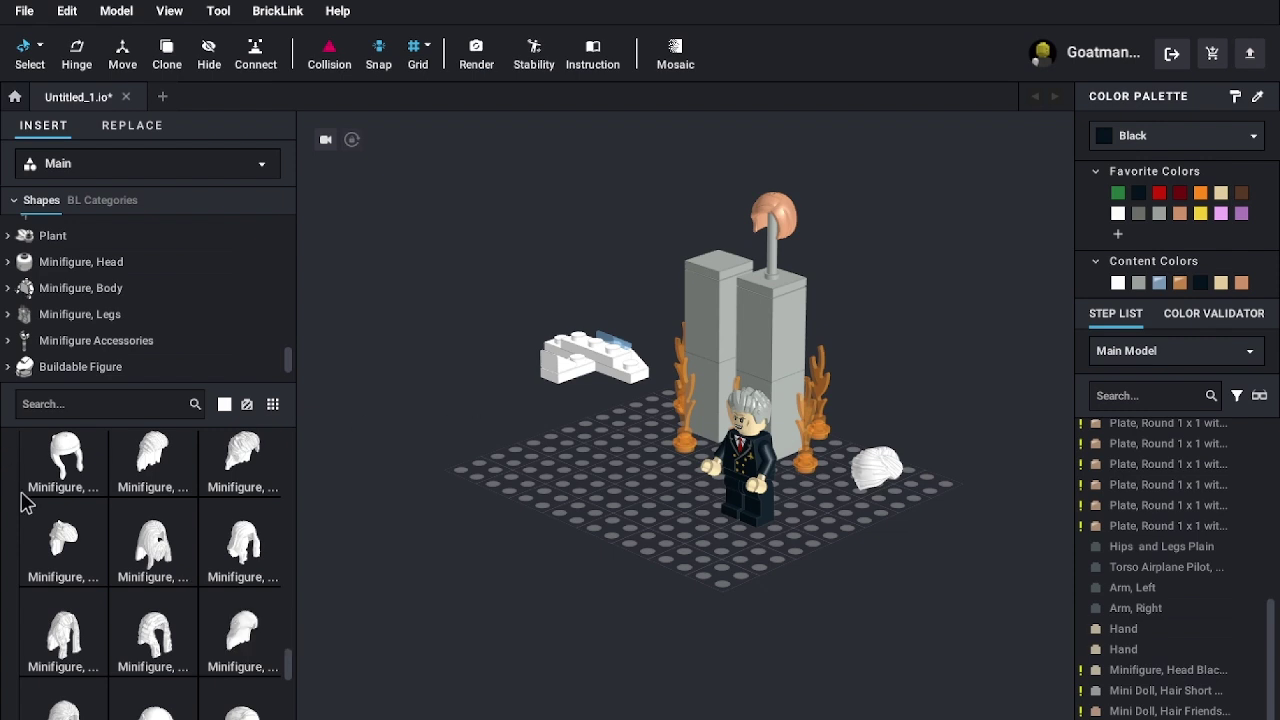
pyautogui.scroll(-2, 58, 503)
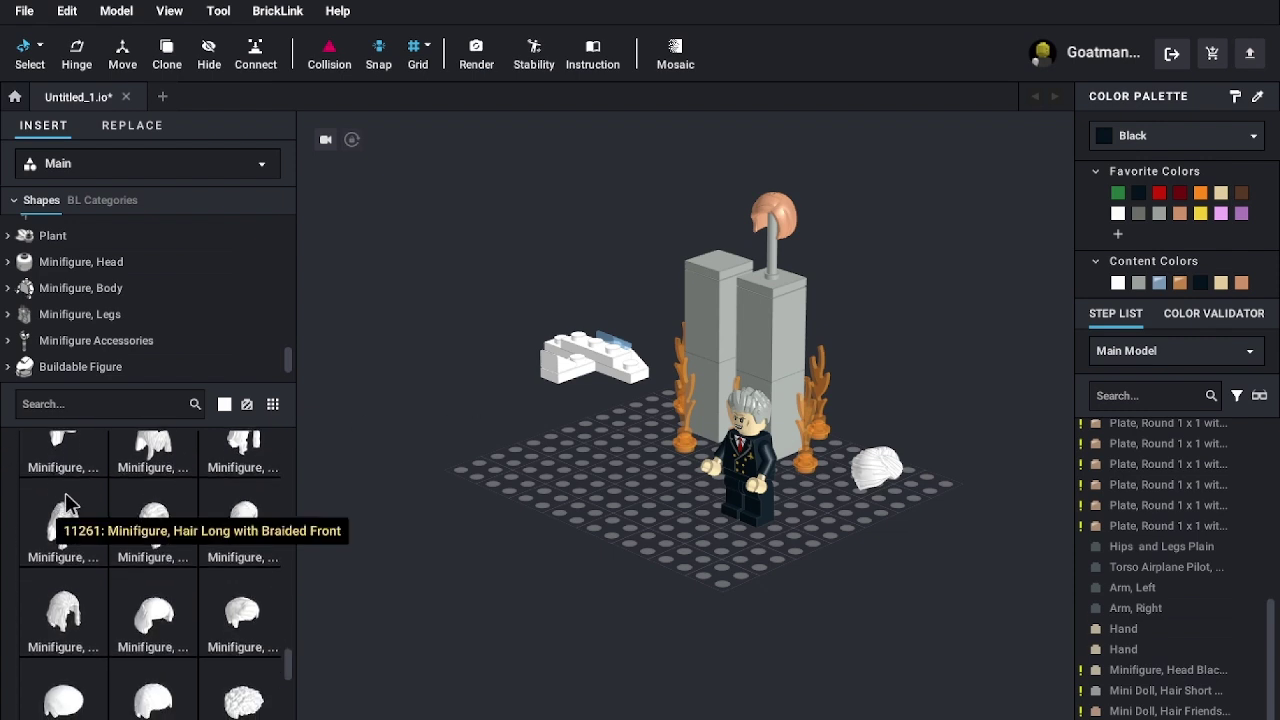
pyautogui.scroll(-3, 105, 500)
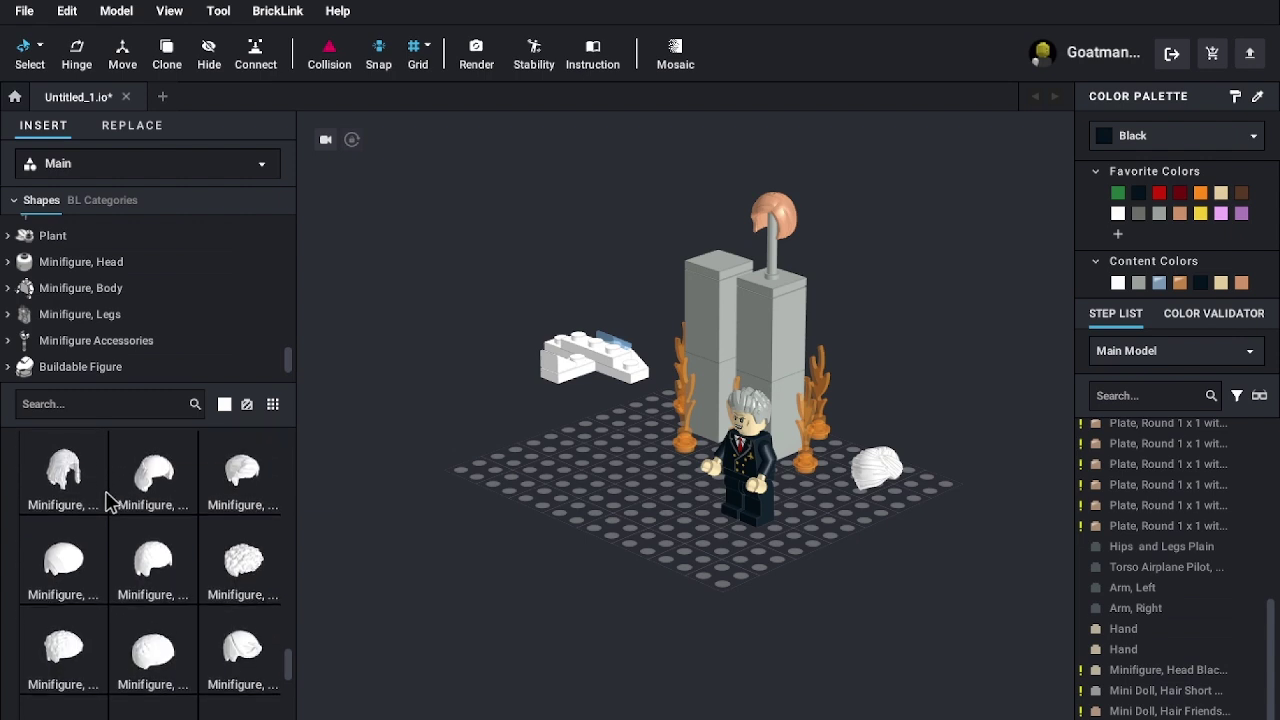
pyautogui.scroll(-5, 119, 588)
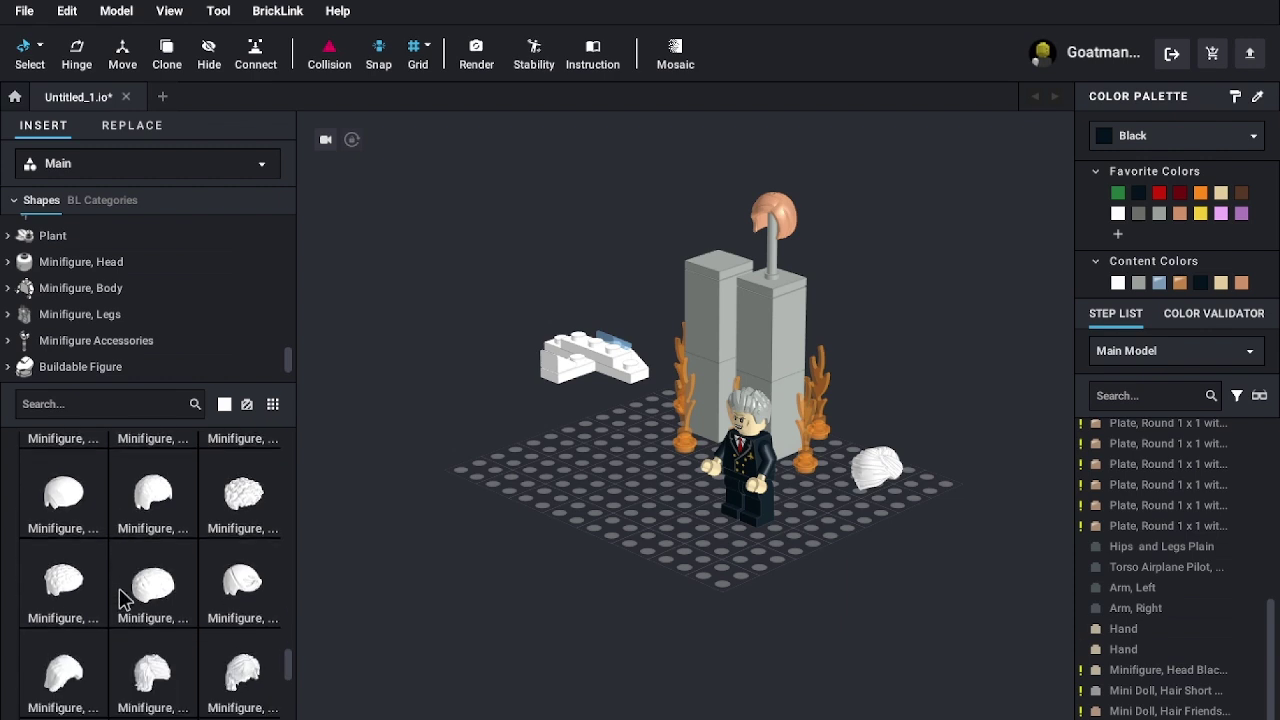
pyautogui.scroll(-6, 117, 592)
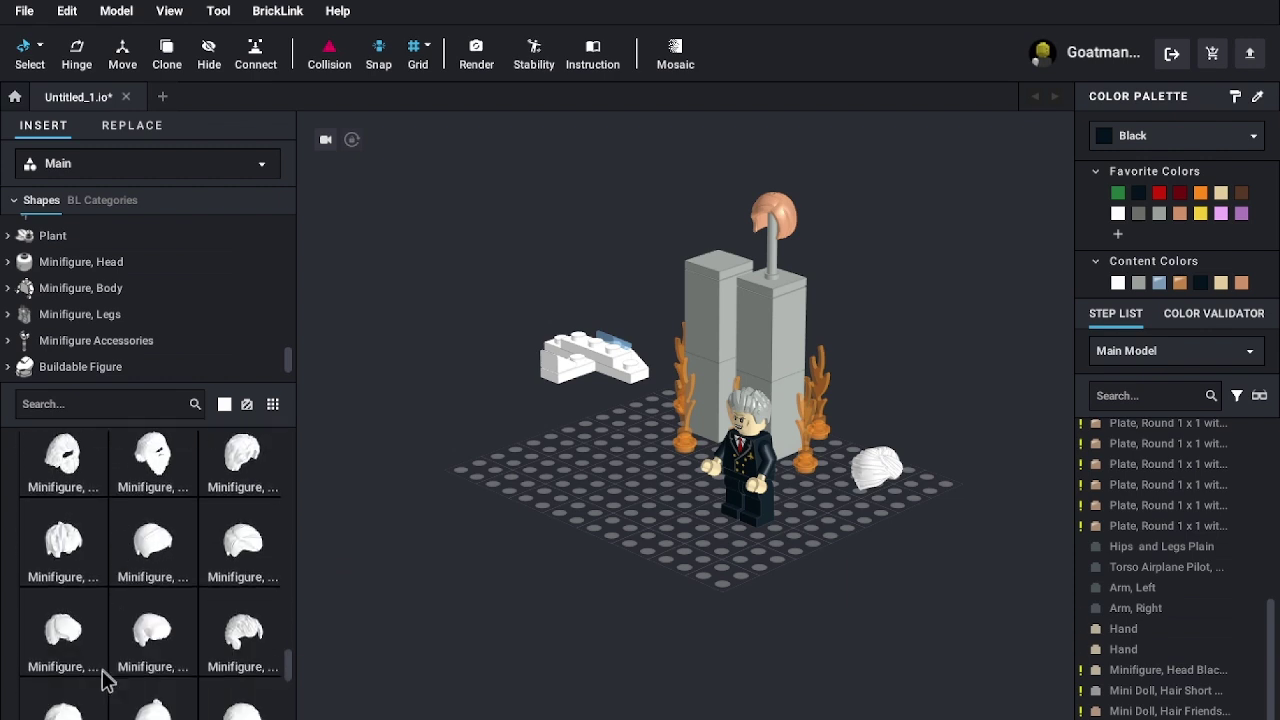
pyautogui.scroll(-6, 146, 580)
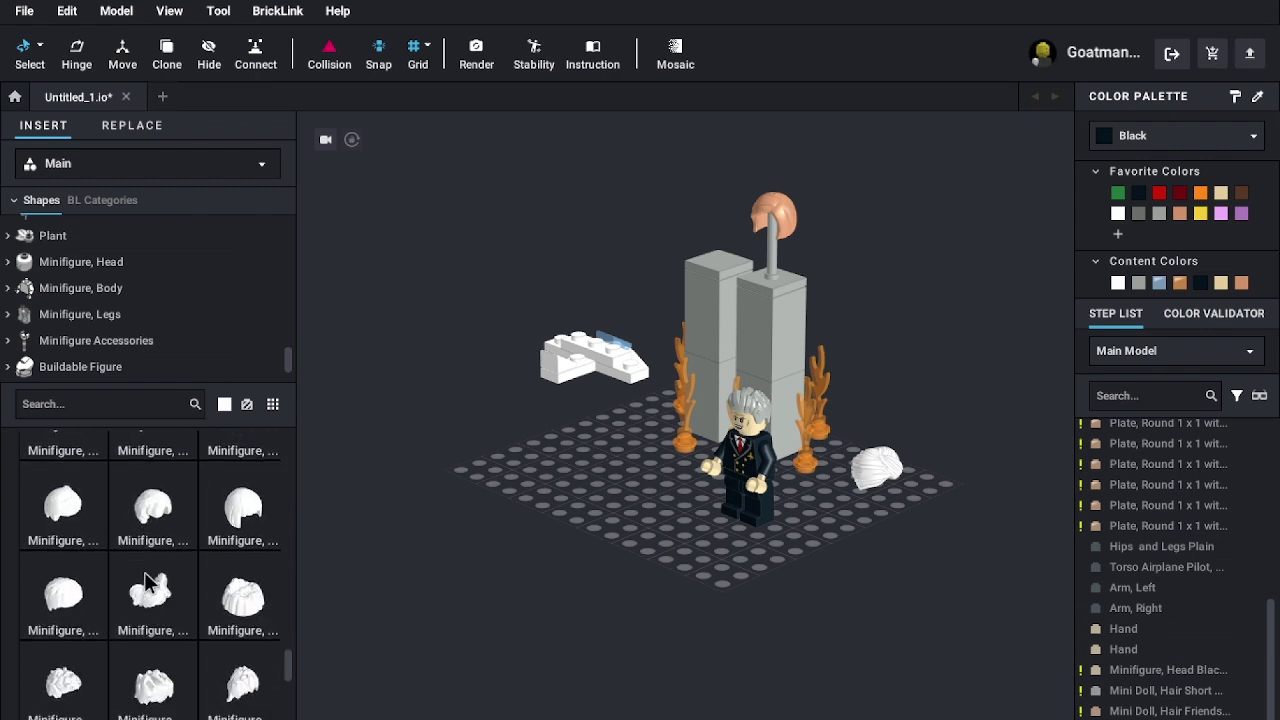
pyautogui.scroll(-3, 146, 584)
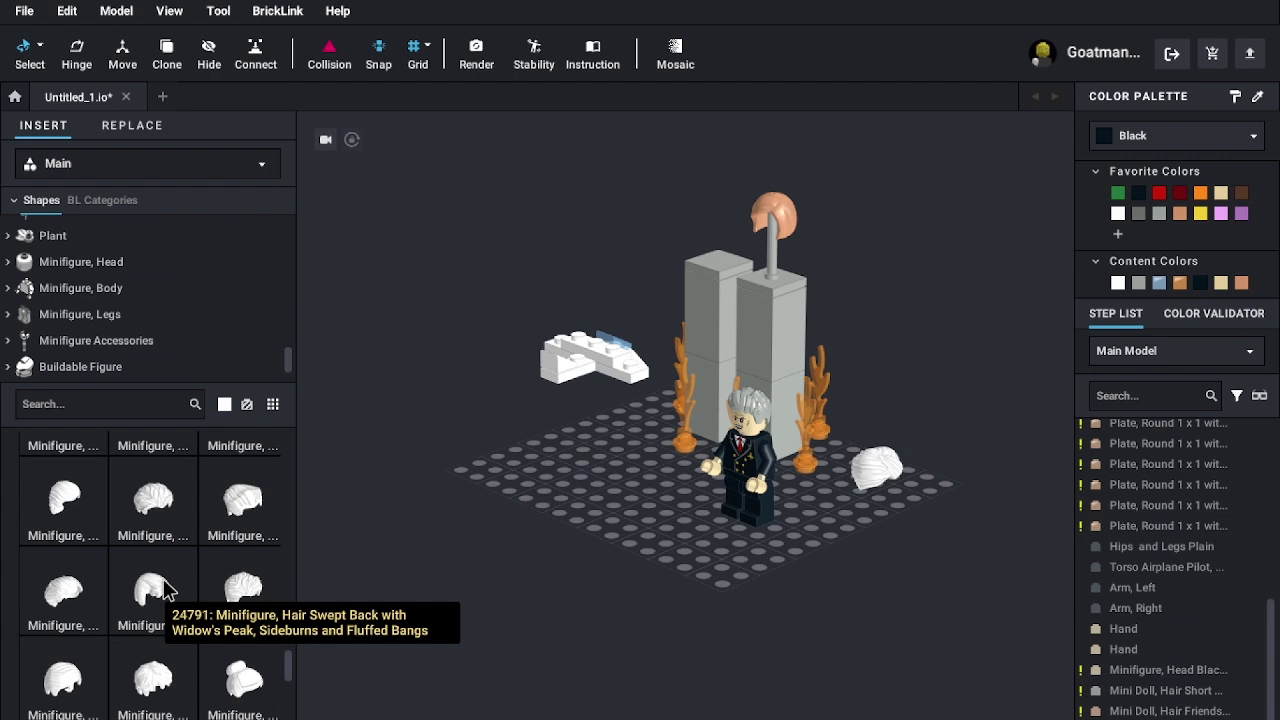
pyautogui.scroll(-3, 165, 590)
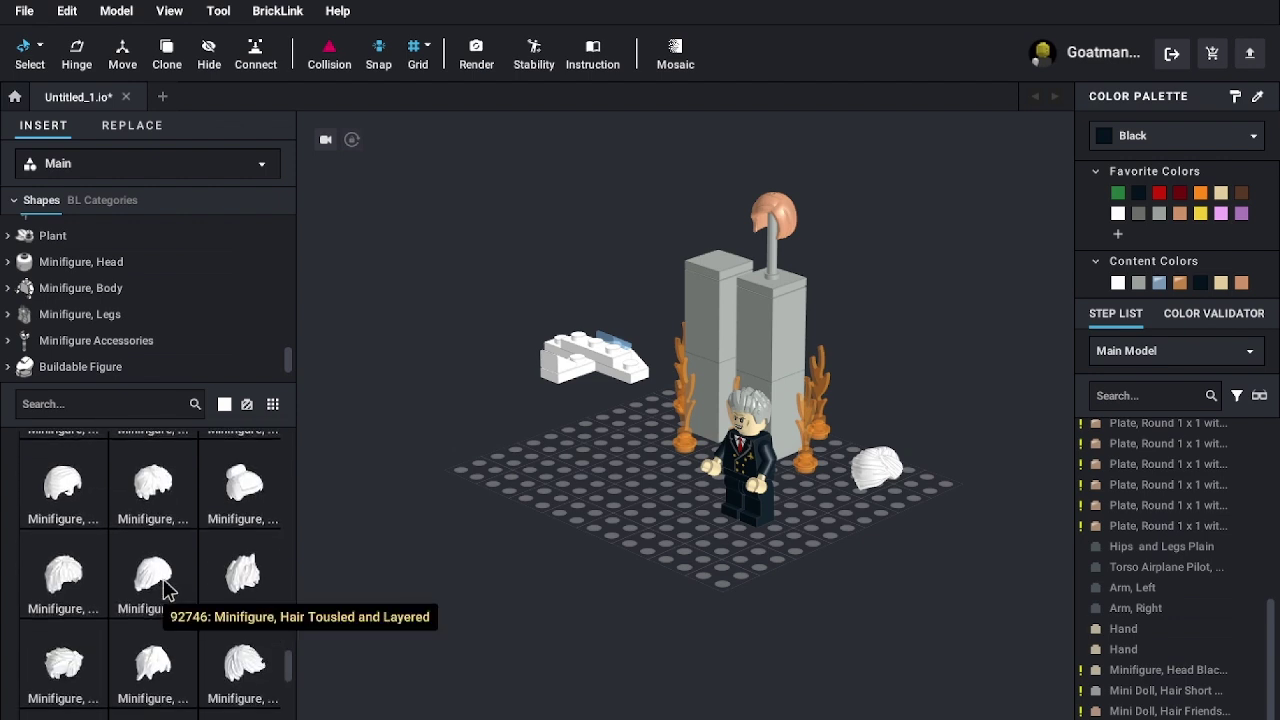
pyautogui.scroll(-2, 166, 588)
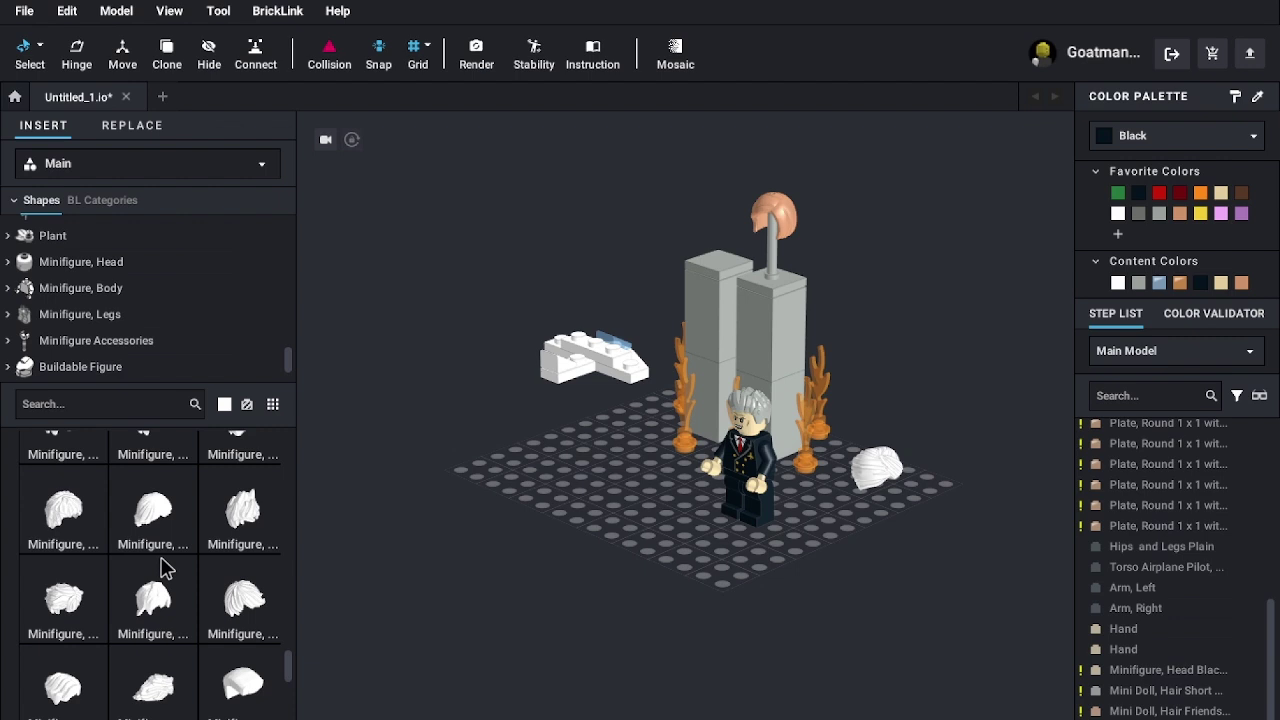
pyautogui.scroll(-4, 163, 568)
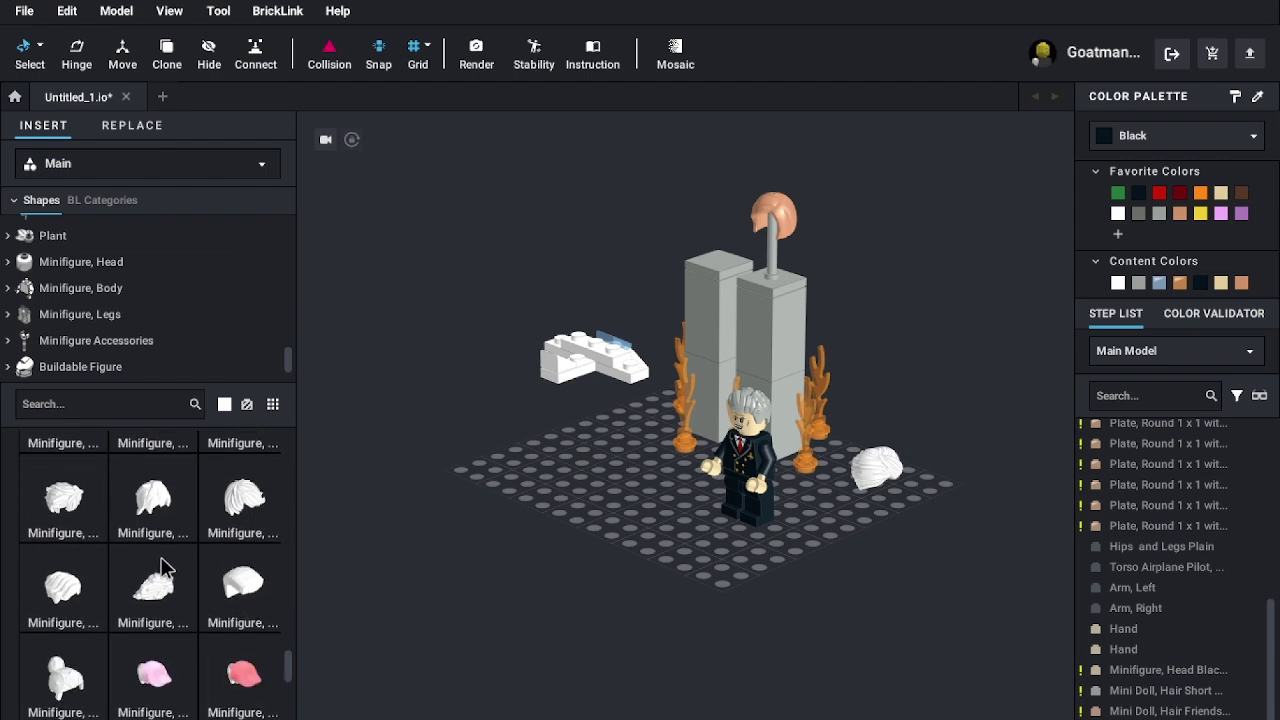
pyautogui.scroll(2, 169, 569)
pyautogui.scroll(-1, 150, 572)
pyautogui.scroll(2, 134, 577)
pyautogui.scroll(-10, 143, 670)
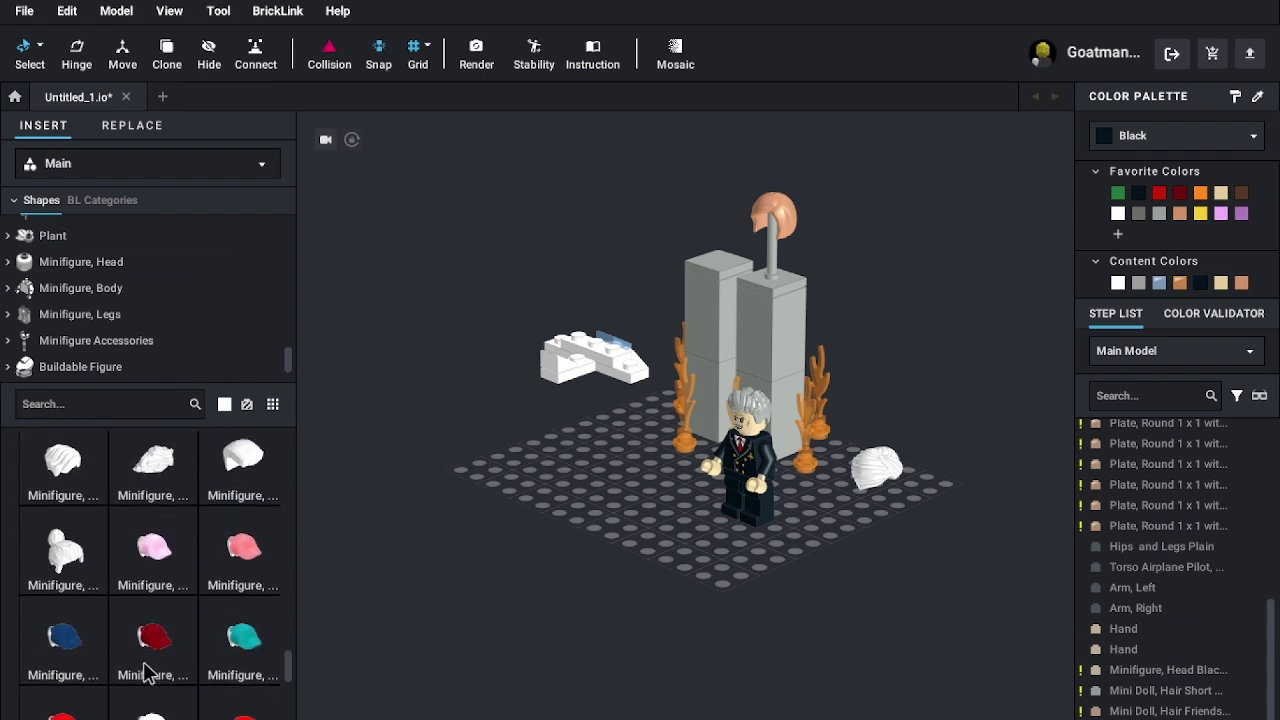
pyautogui.scroll(-2, 143, 672)
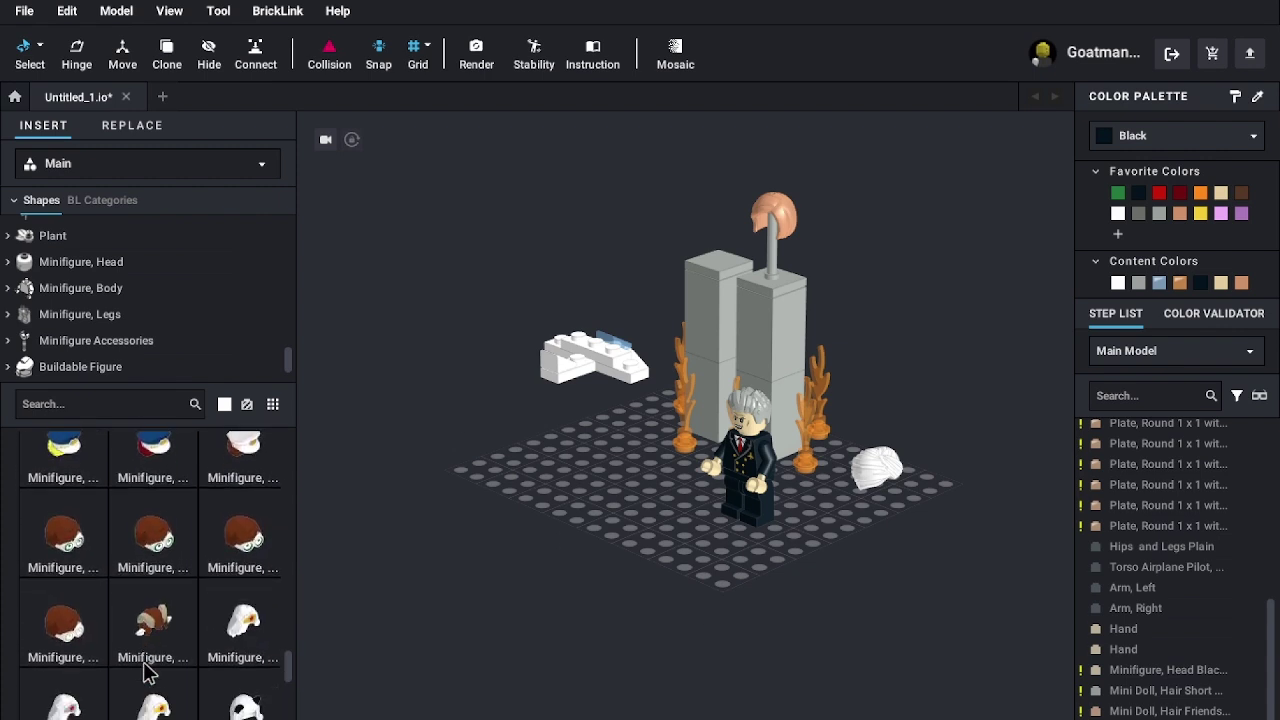
pyautogui.scroll(-10, 127, 694)
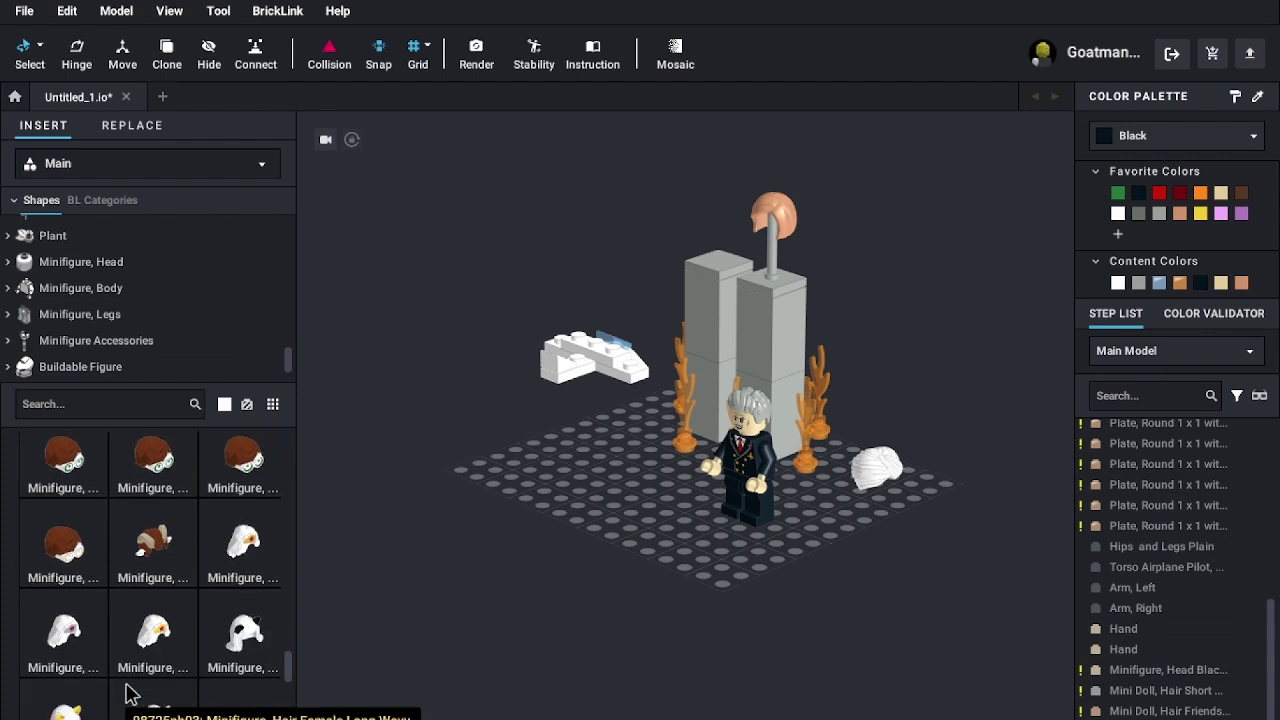
pyautogui.scroll(-10, 127, 694)
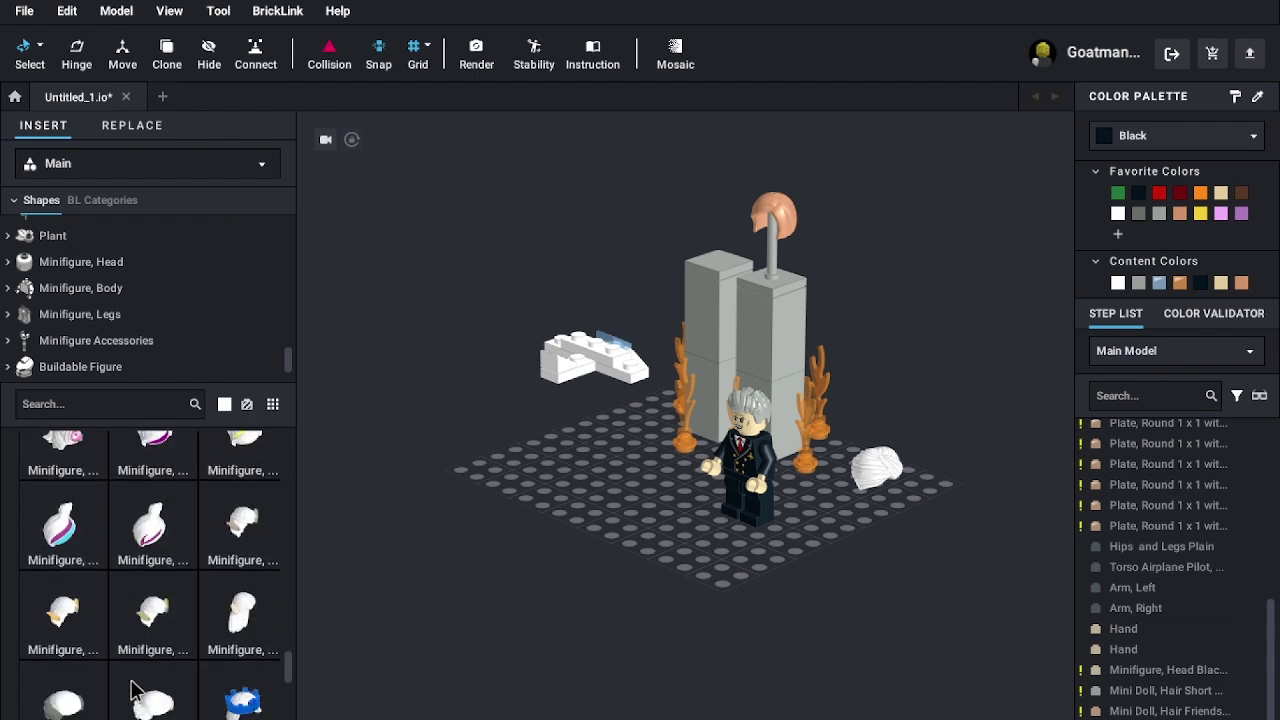
# - Place the last white hairpiece of the Minifigure, Hair group on the baseplate in front of the pilot
pyautogui.scroll(-8, 160, 674)
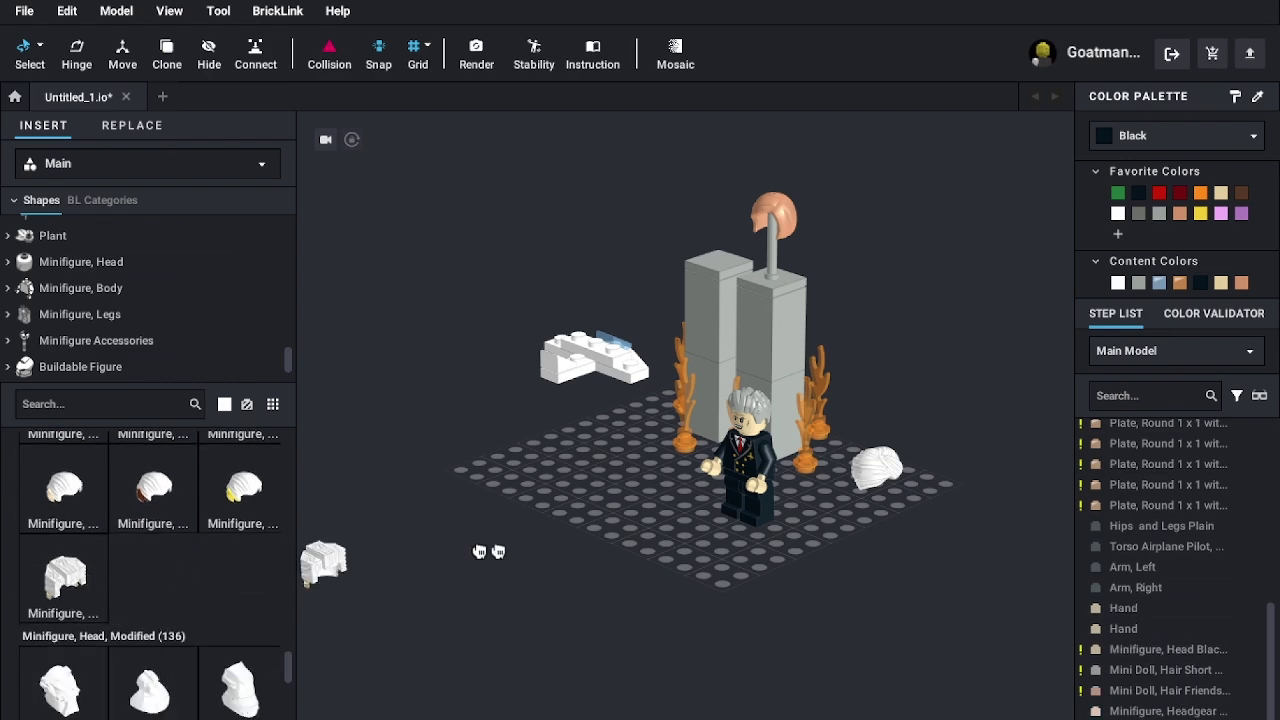
pyautogui.moveTo(461, 551); pyautogui.dragTo(550, 551)
pyautogui.scroll(3, 592, 562)
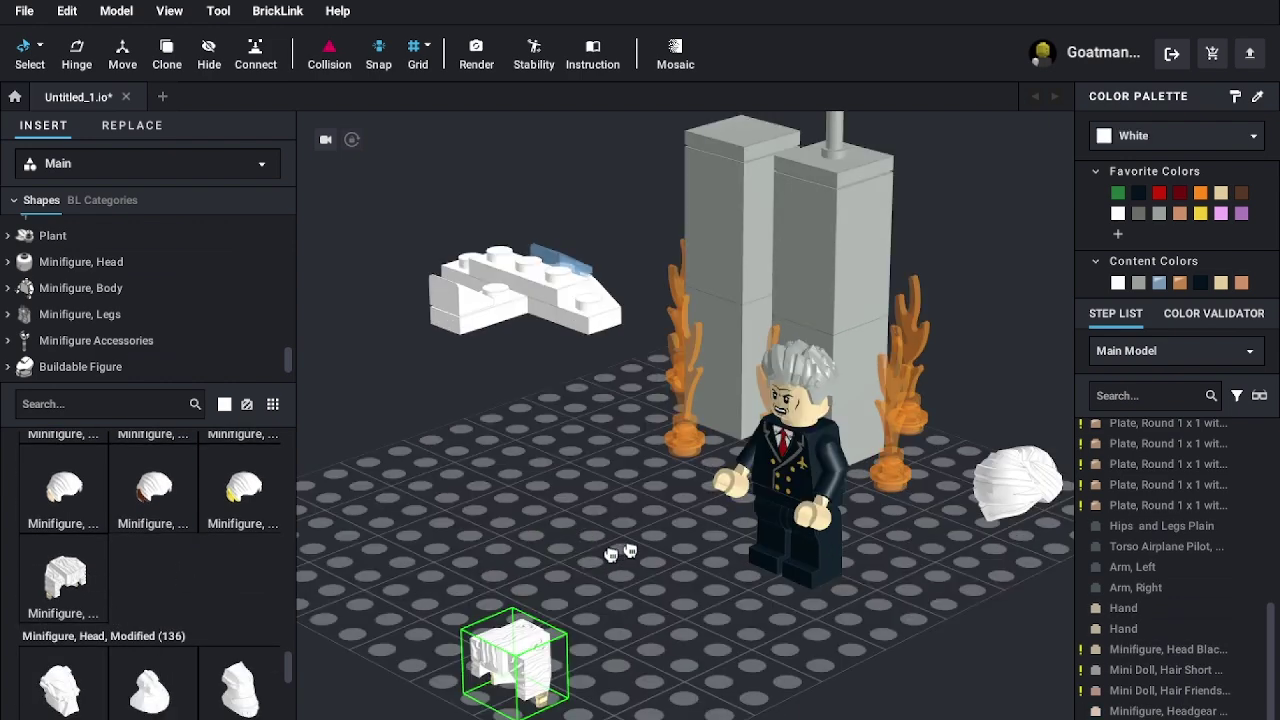
pyautogui.click(653, 546)
# - Move the pilot's light gray hair onto the baseplate and fit the white hairpiece on his head instead
pyautogui.moveTo(735, 590); pyautogui.dragTo(560, 475)
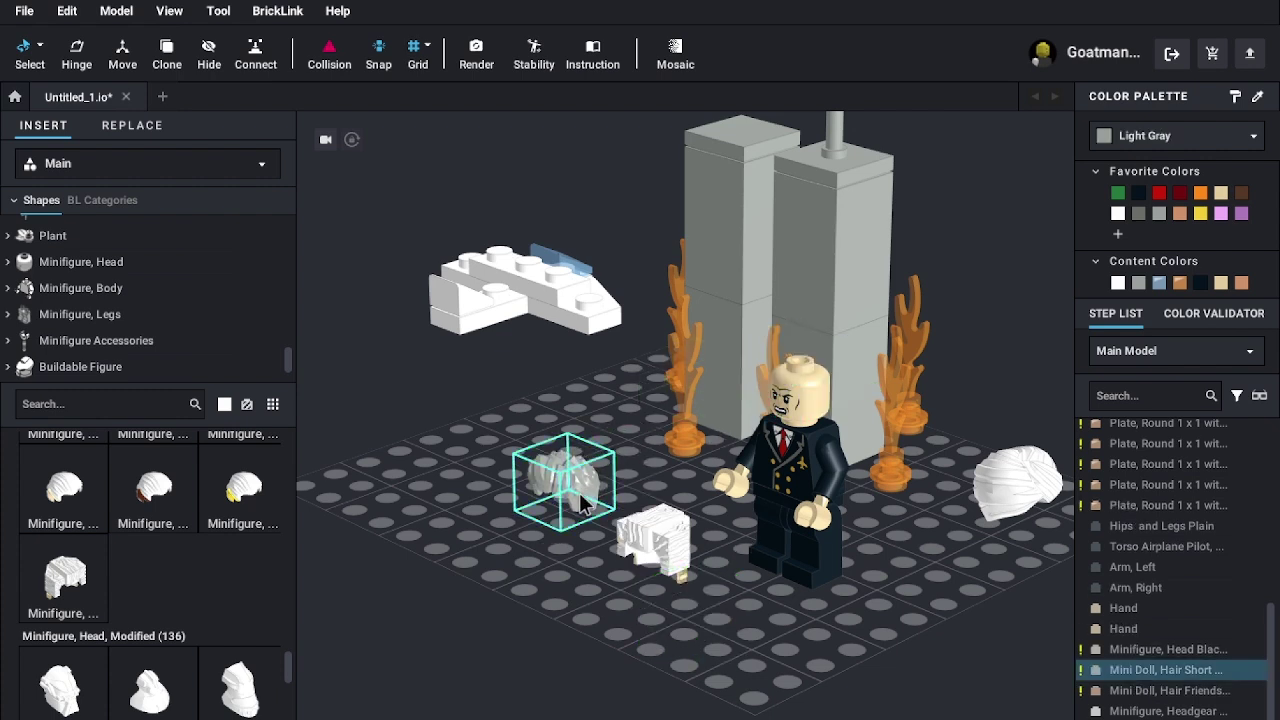
pyautogui.click(668, 590)
pyautogui.moveTo(758, 428); pyautogui.dragTo(828, 385)
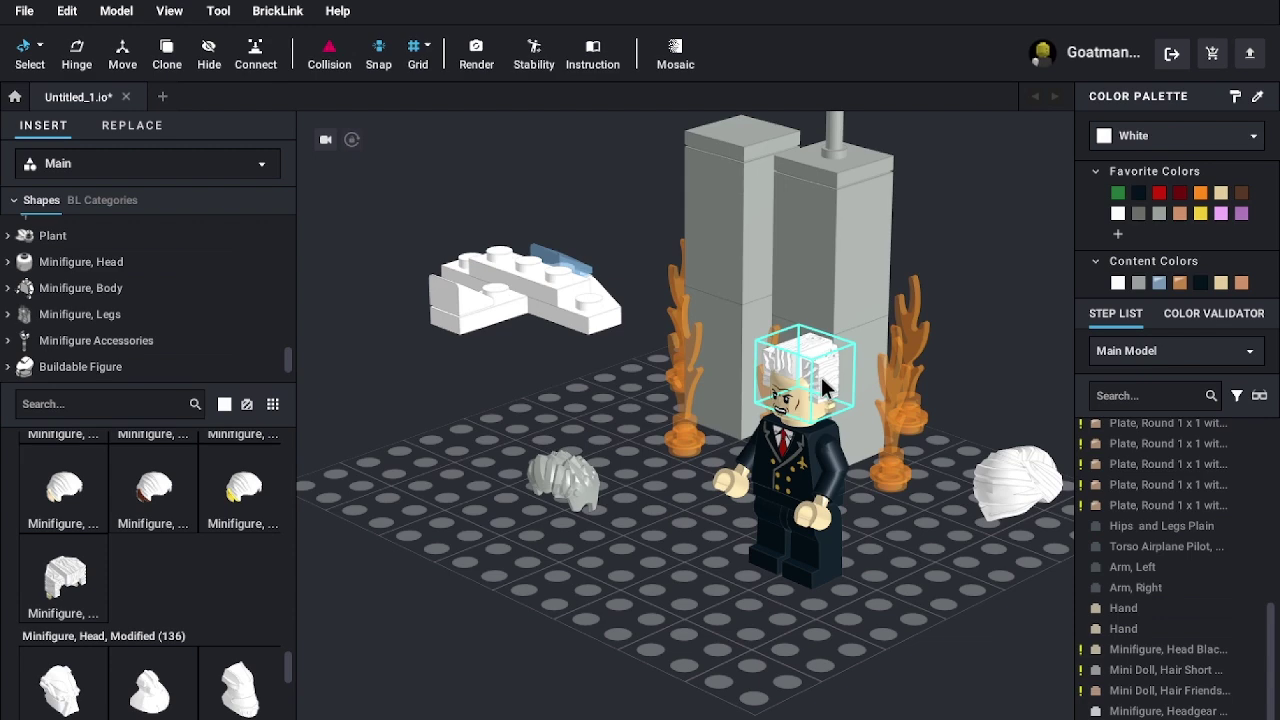
# - Paint the hairpiece on the pilot's head Dark Bluish Gray as a trial, and repaint it Light Gray
pyautogui.moveTo(936, 546); pyautogui.dragTo(990, 518, button='right')
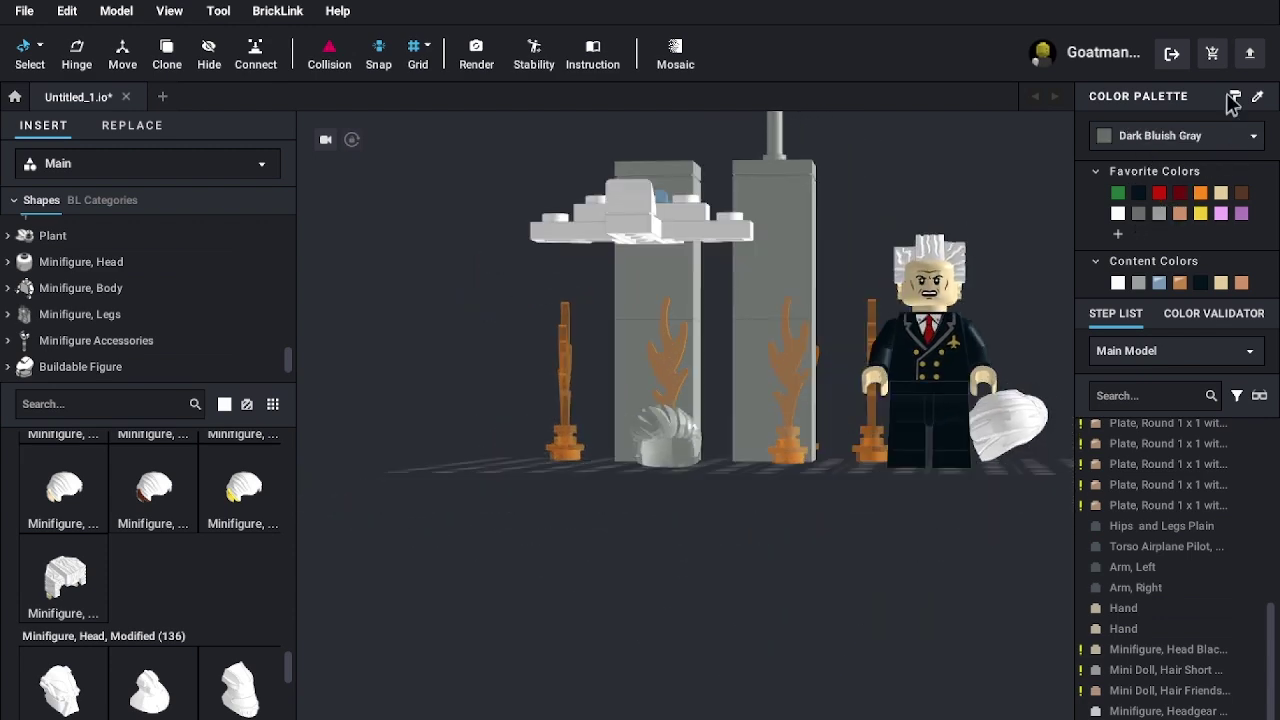
pyautogui.click(958, 250)
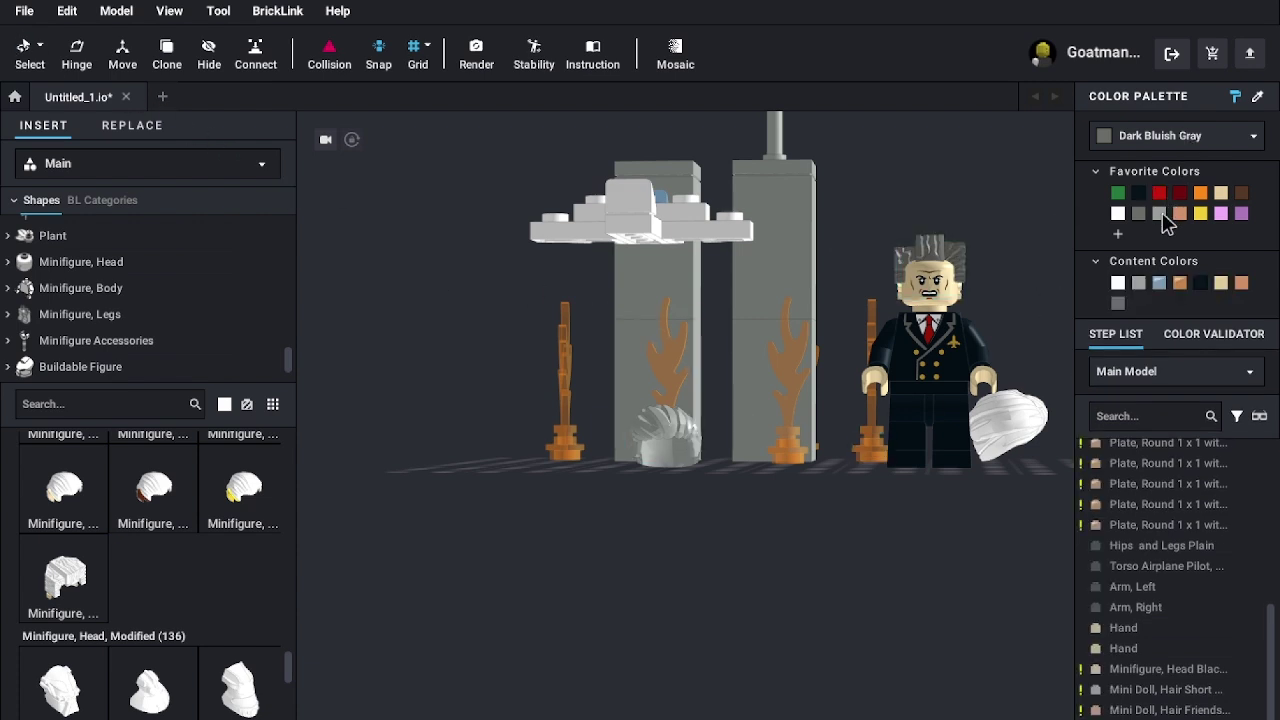
pyautogui.click(948, 254)
pyautogui.moveTo(942, 554)
pyautogui.mouseDown(button='right')
pyautogui.moveTo(857, 583)
pyautogui.moveTo(939, 547)
pyautogui.mouseUp(button='right')
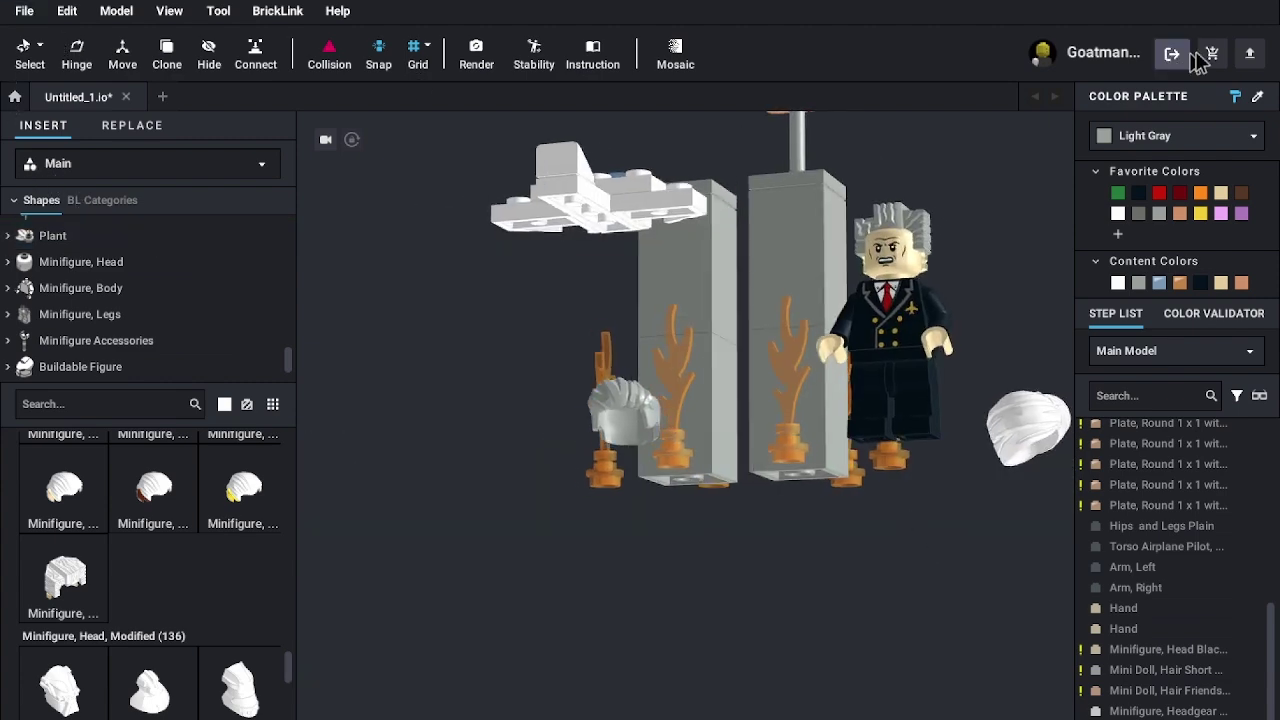
pyautogui.moveTo(1050, 172); pyautogui.dragTo(1002, 314, button='right')
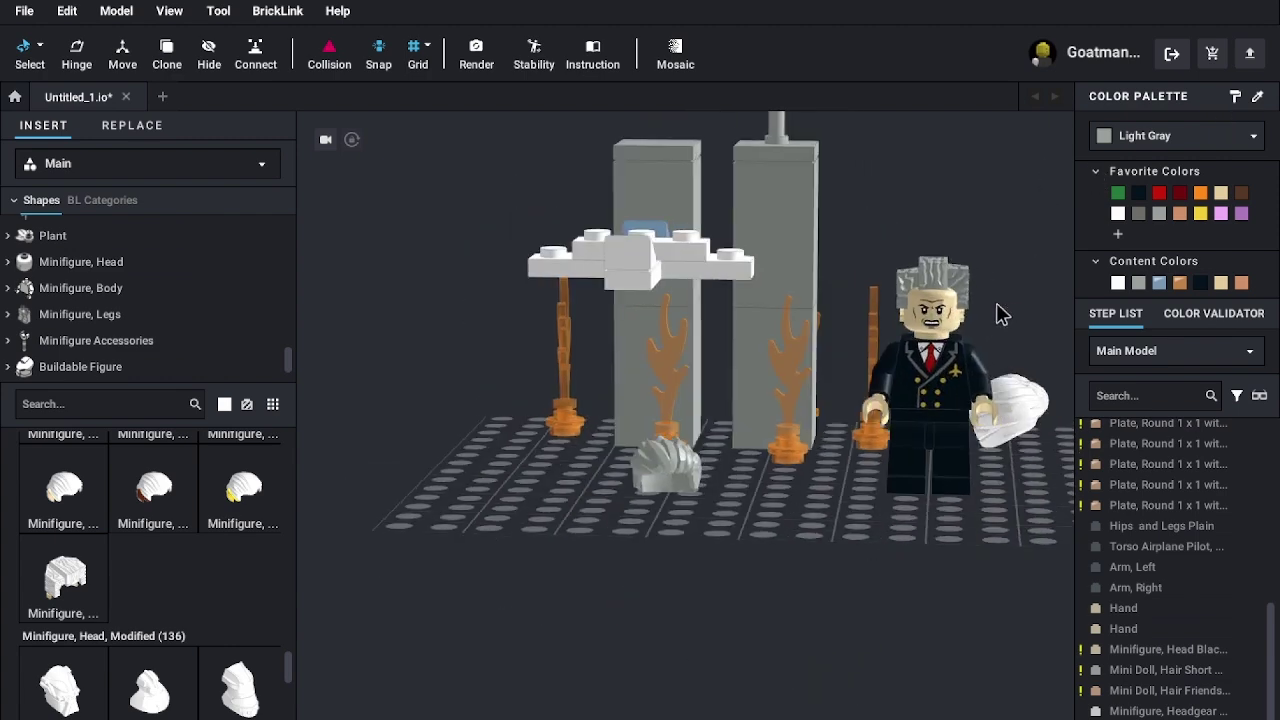
# - Put the pilot's original short hair back on his head and set the other hairpiece on the baseplate beside him
pyautogui.moveTo(947, 283); pyautogui.dragTo(820, 524)
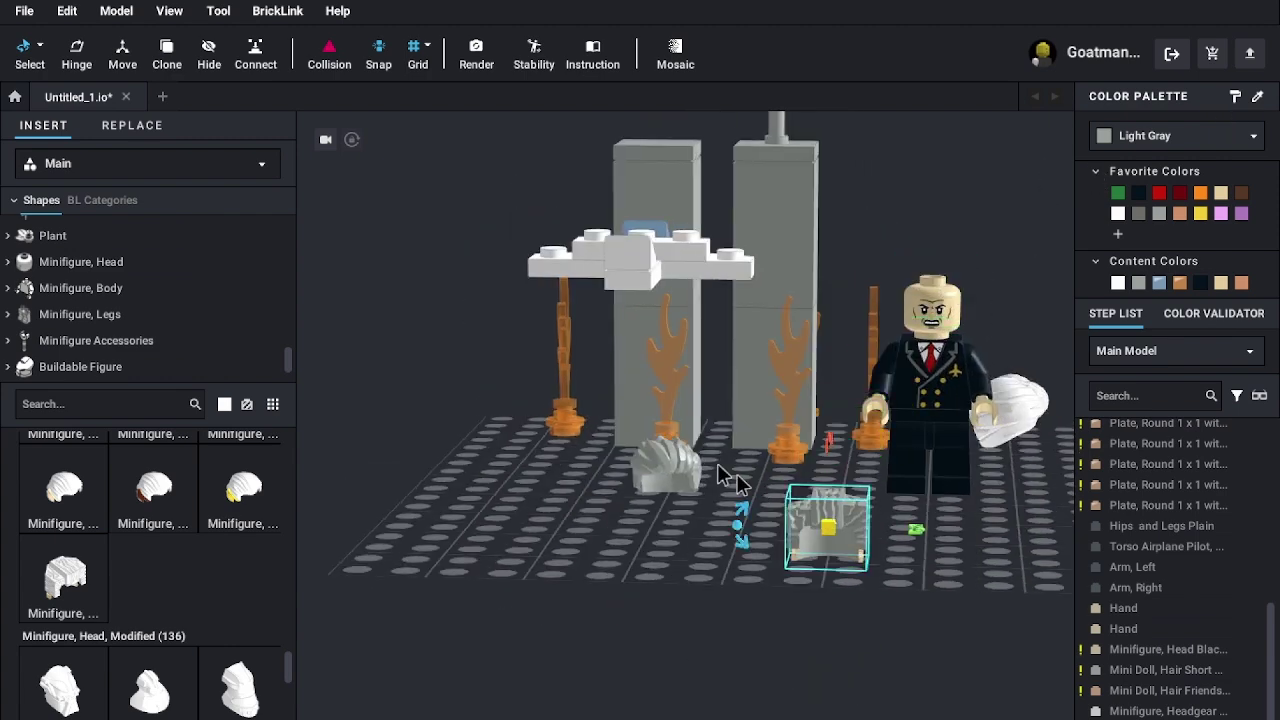
pyautogui.moveTo(679, 462); pyautogui.dragTo(937, 292)
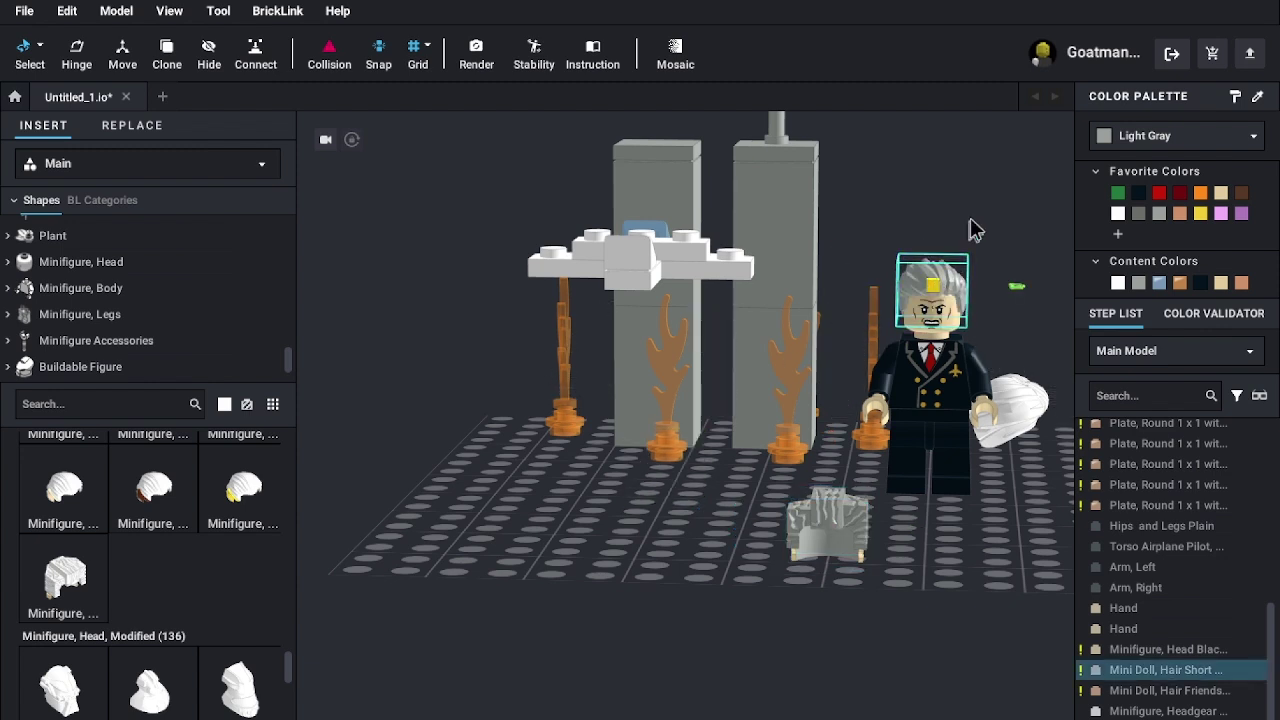
pyautogui.moveTo(841, 524); pyautogui.dragTo(1008, 479)
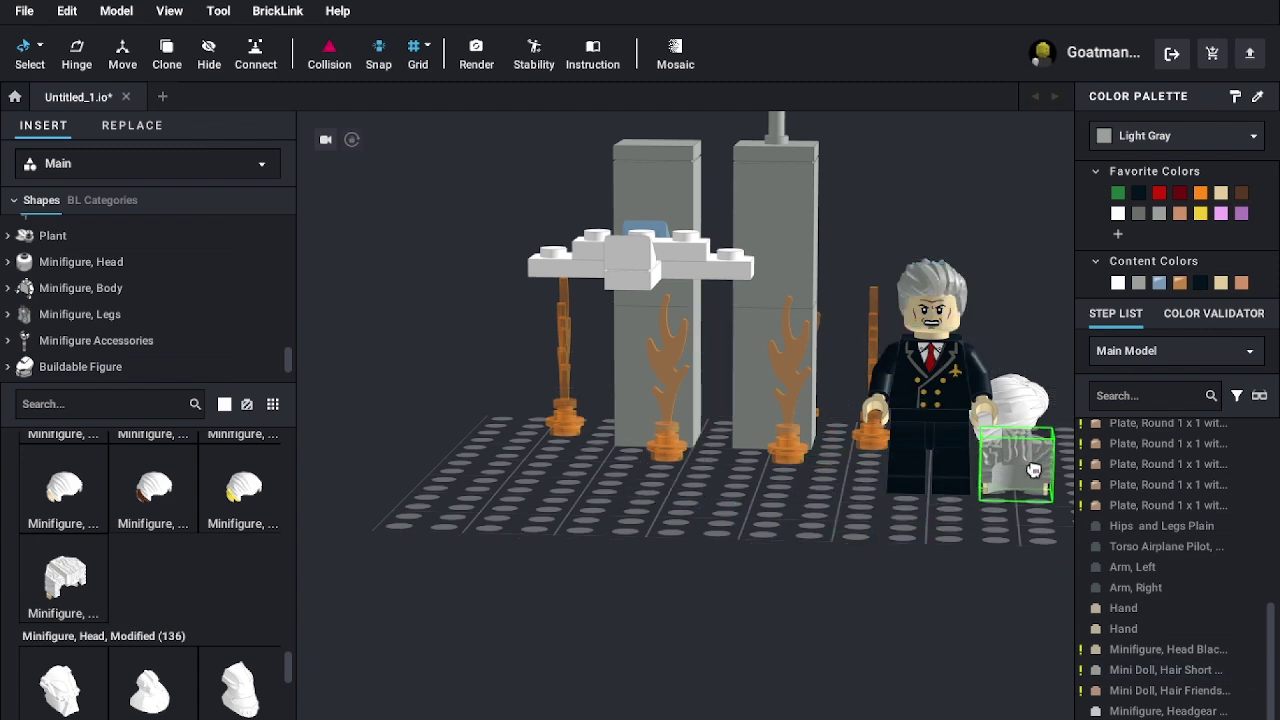
# - Search the part library for "beard" and look through the matching minifigure heads
pyautogui.scroll(-5, 214, 646)
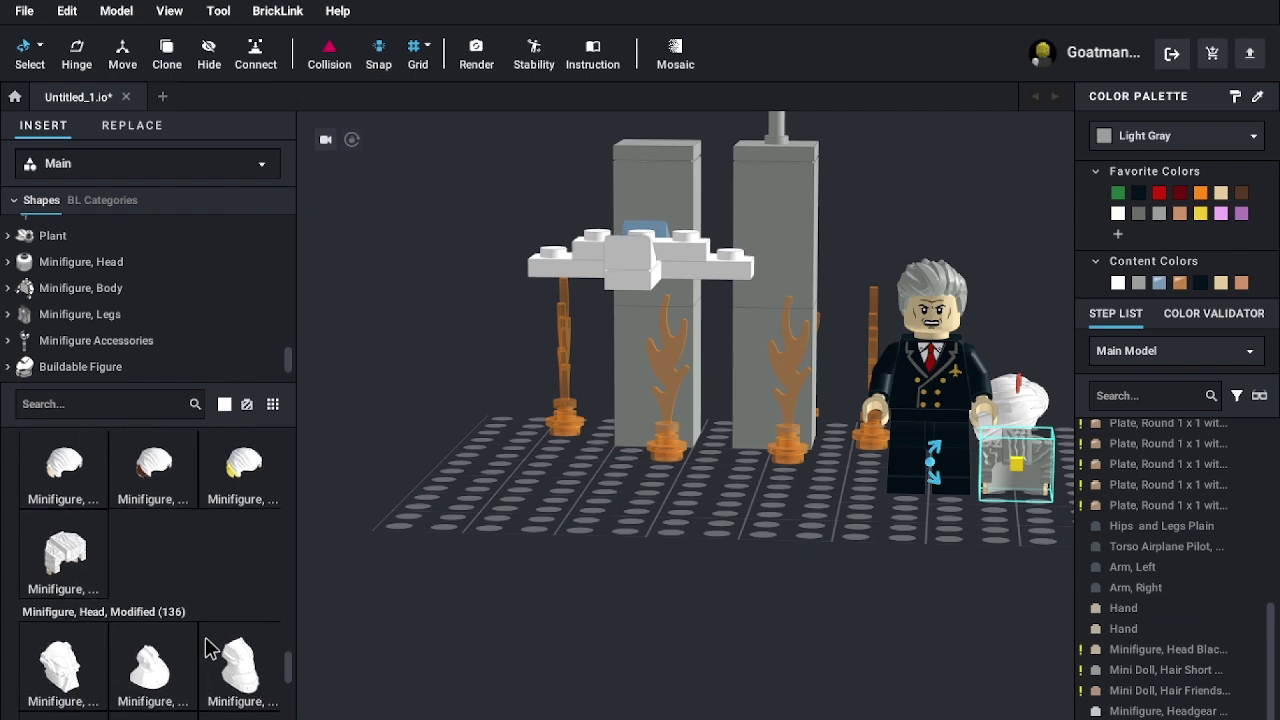
pyautogui.scroll(-8, 170, 578)
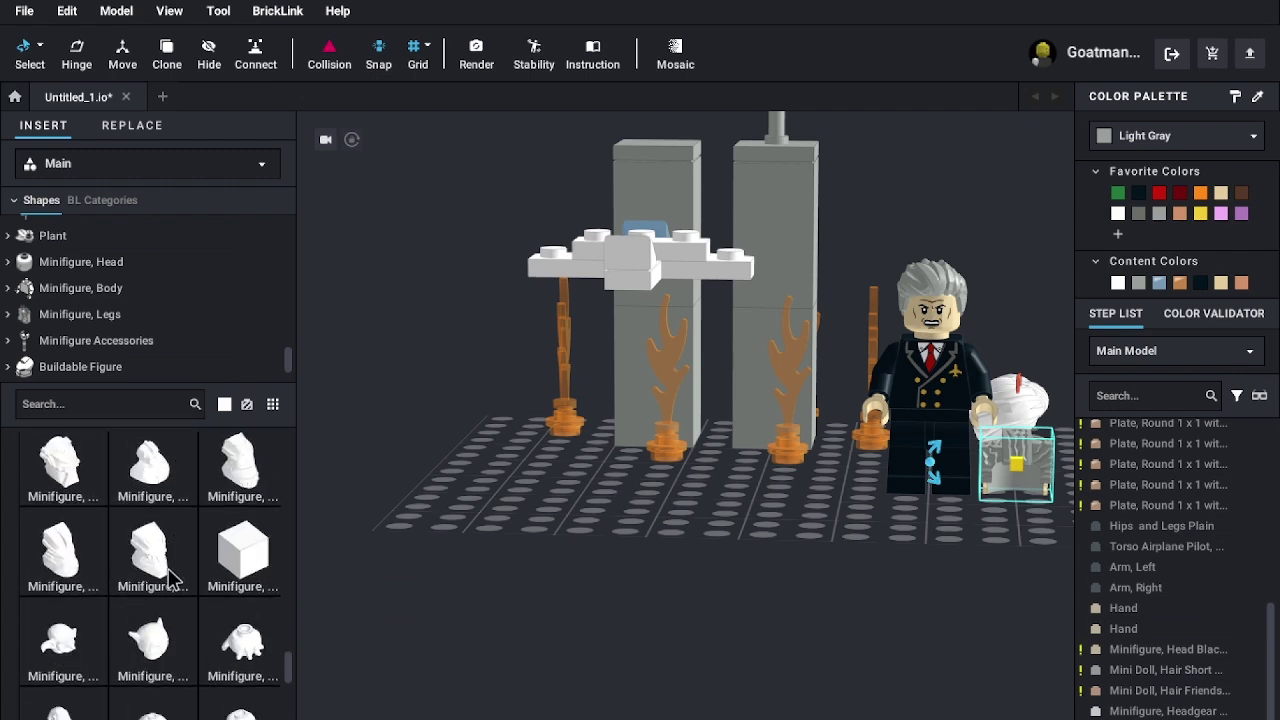
pyautogui.scroll(-3, 169, 579)
pyautogui.scroll(4, 168, 578)
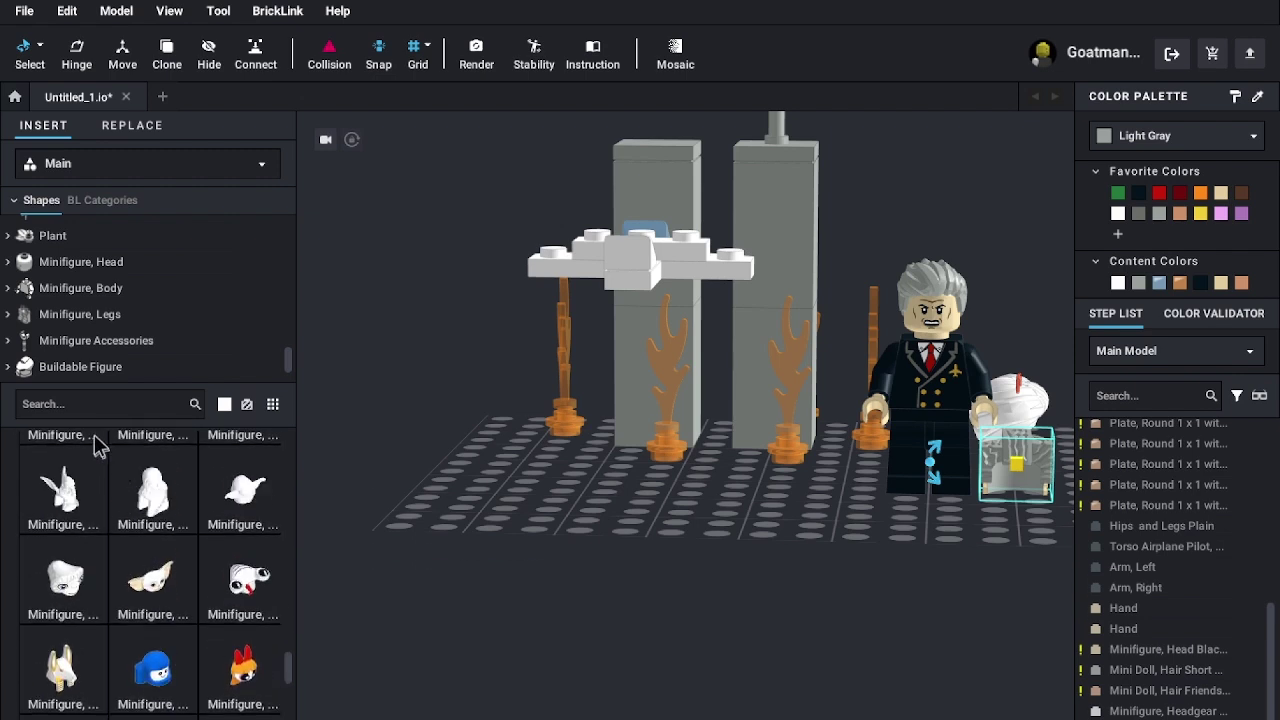
pyautogui.click(89, 401)
pyautogui.write('bed')
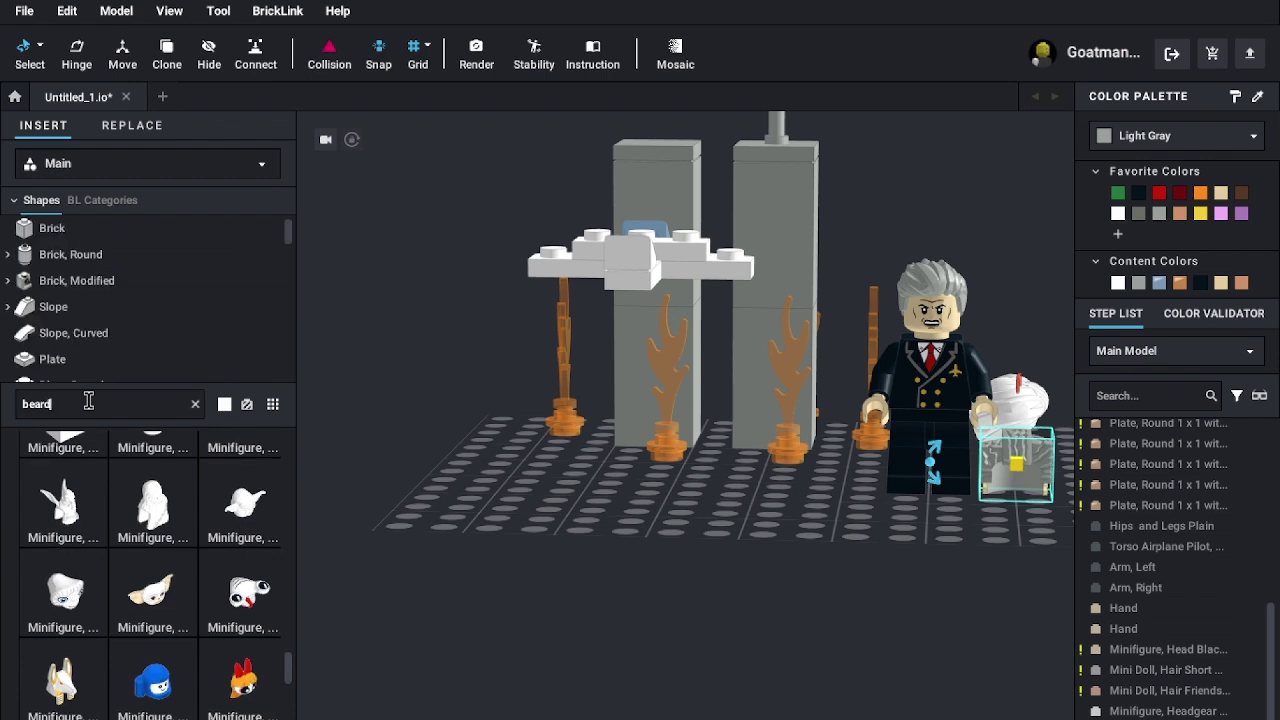
pyautogui.scroll(-8, 150, 585)
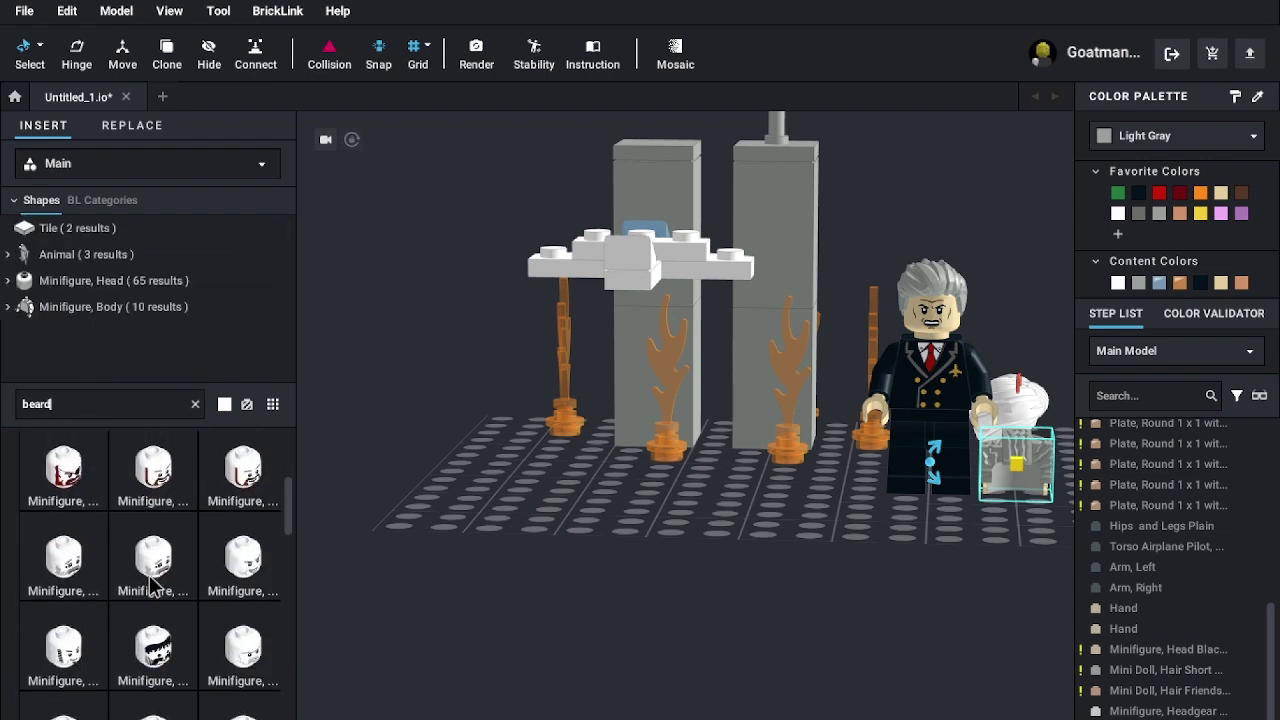
# - Find a long beard among the body-wear results for "beard", place it on the front of the baseplate, and colour it Black
pyautogui.scroll(-3, 151, 585)
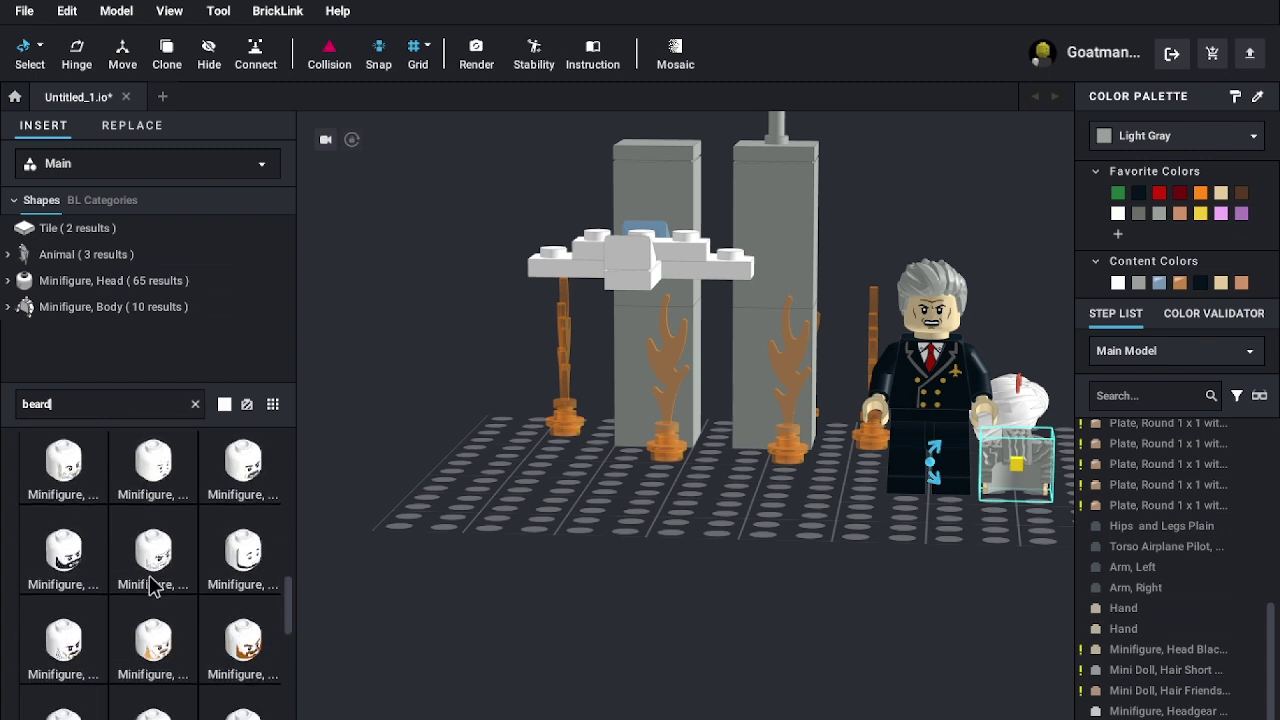
pyautogui.scroll(-3, 151, 586)
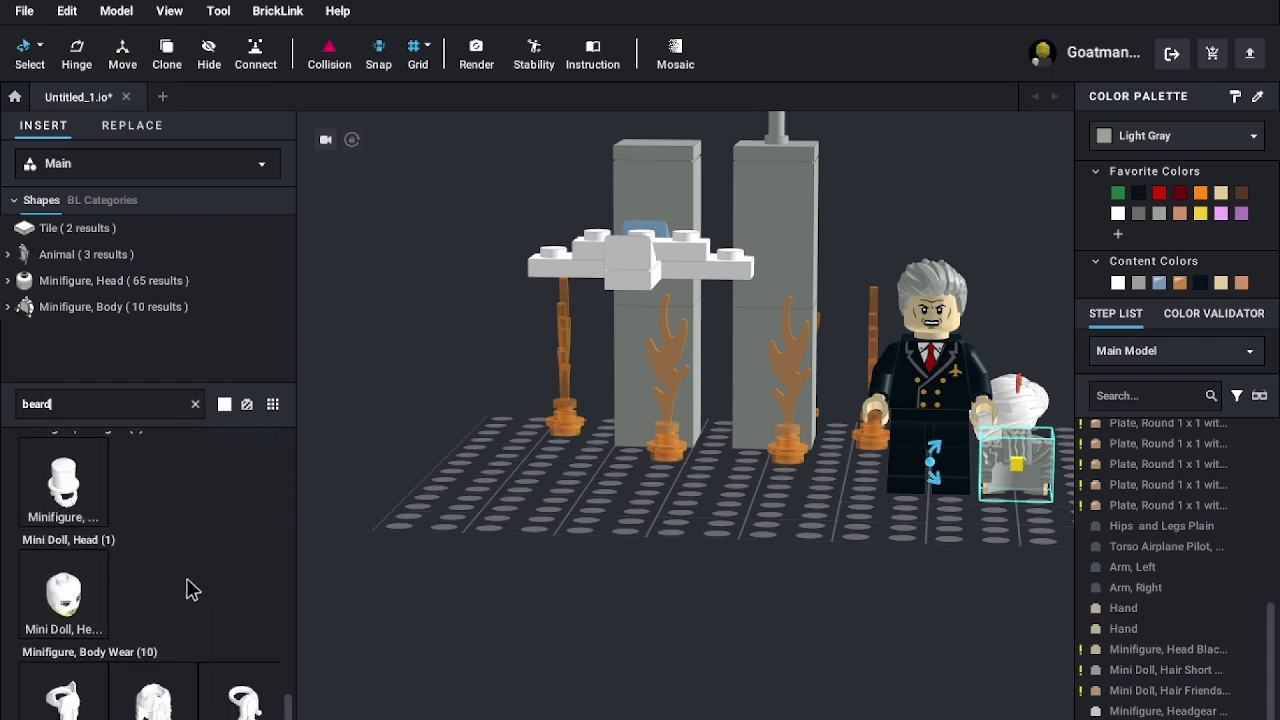
pyautogui.scroll(-3, 186, 586)
pyautogui.scroll(-1, 220, 605)
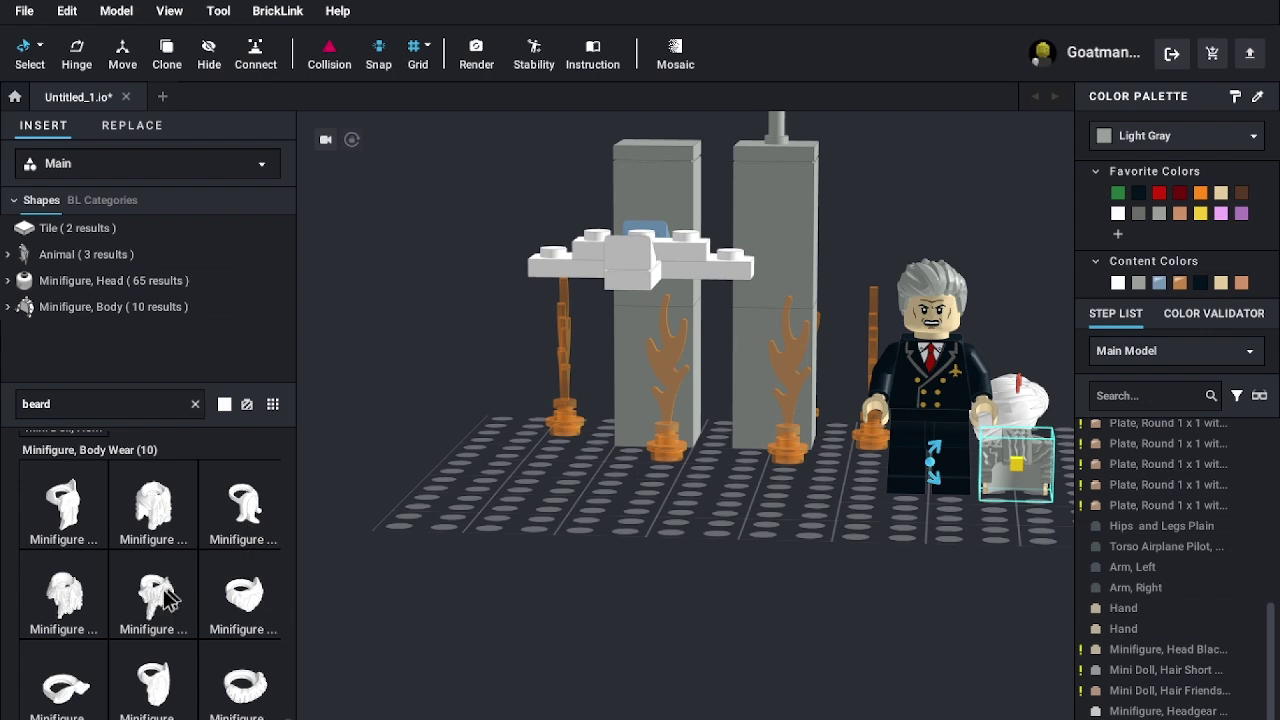
pyautogui.scroll(-1, 100, 595)
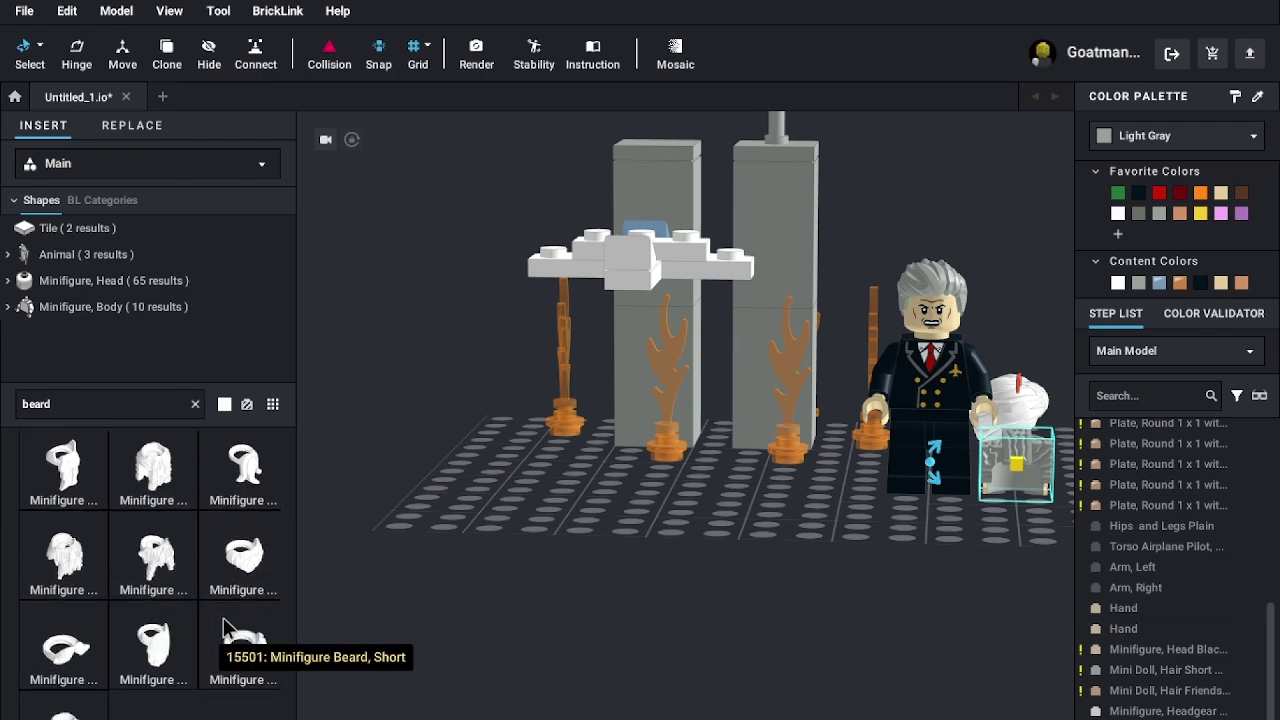
pyautogui.moveTo(153, 645); pyautogui.dragTo(615, 603)
pyautogui.click(674, 555)
pyautogui.press('Escape')
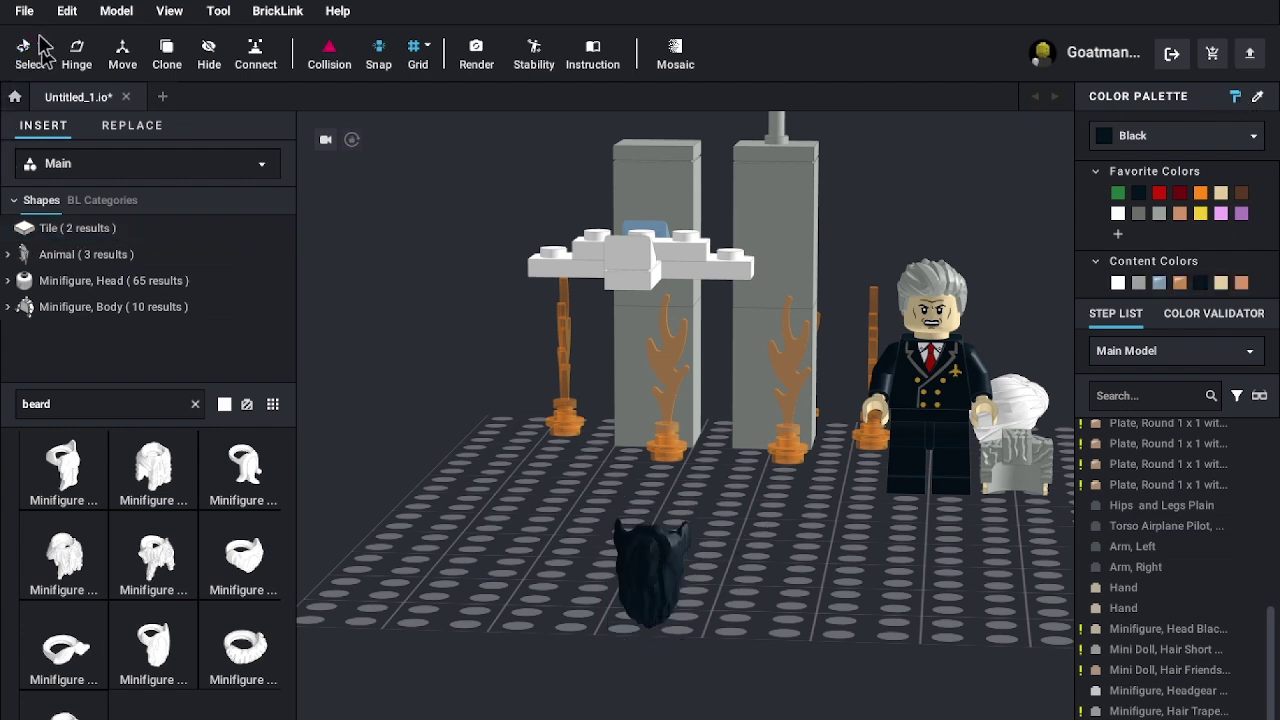
# - Place a copy of the pilot's head into the black beard on the baseplate
pyautogui.scroll(10, 118, 515)
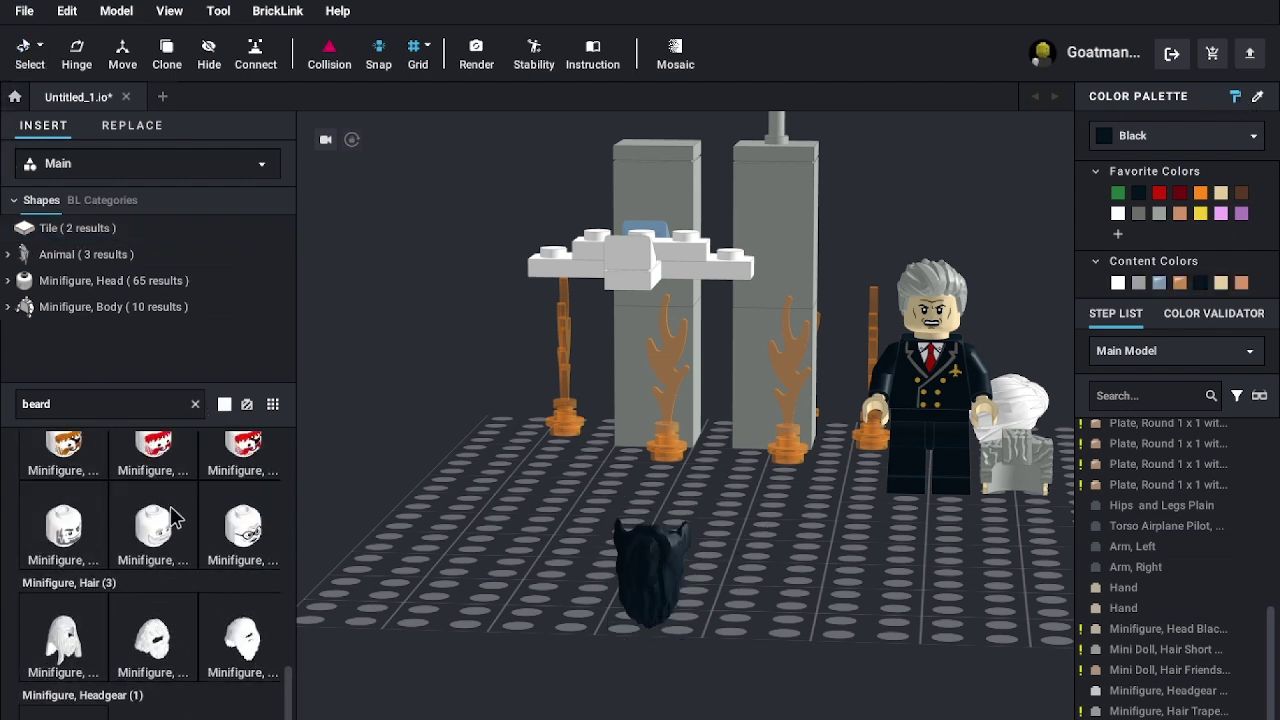
pyautogui.scroll(5, 170, 515)
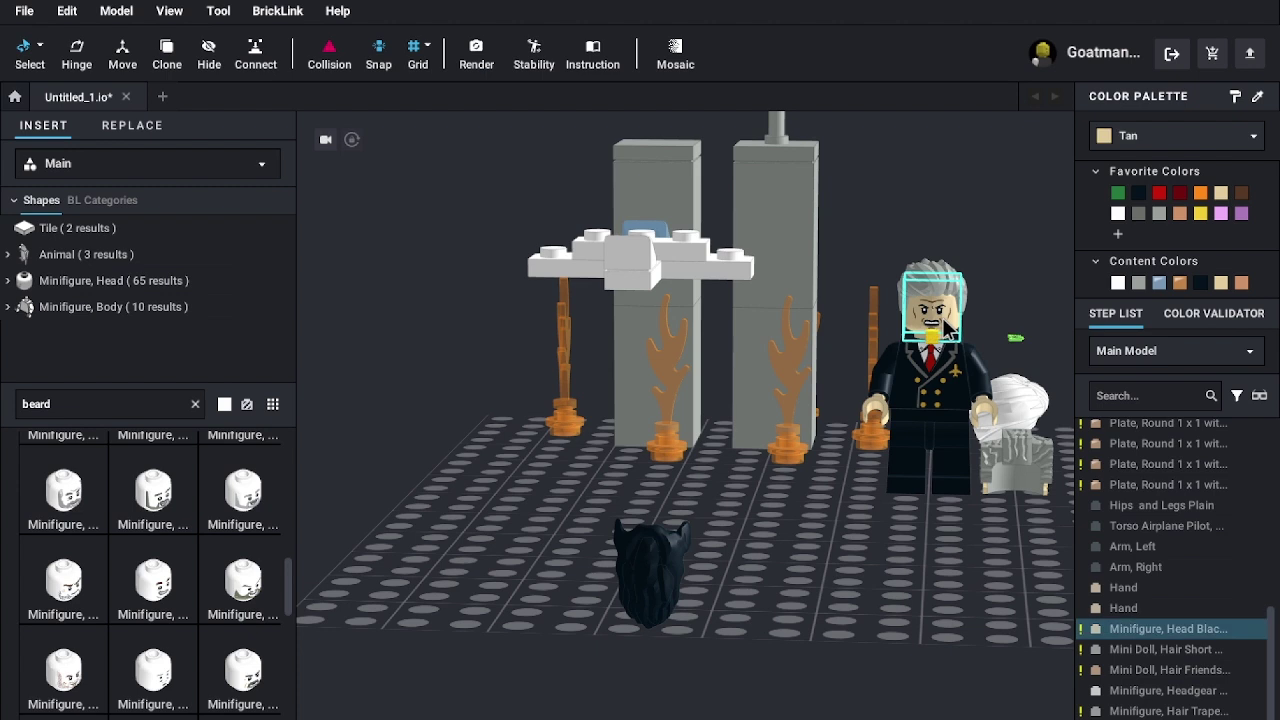
pyautogui.moveTo(945, 328); pyautogui.dragTo(697, 503)
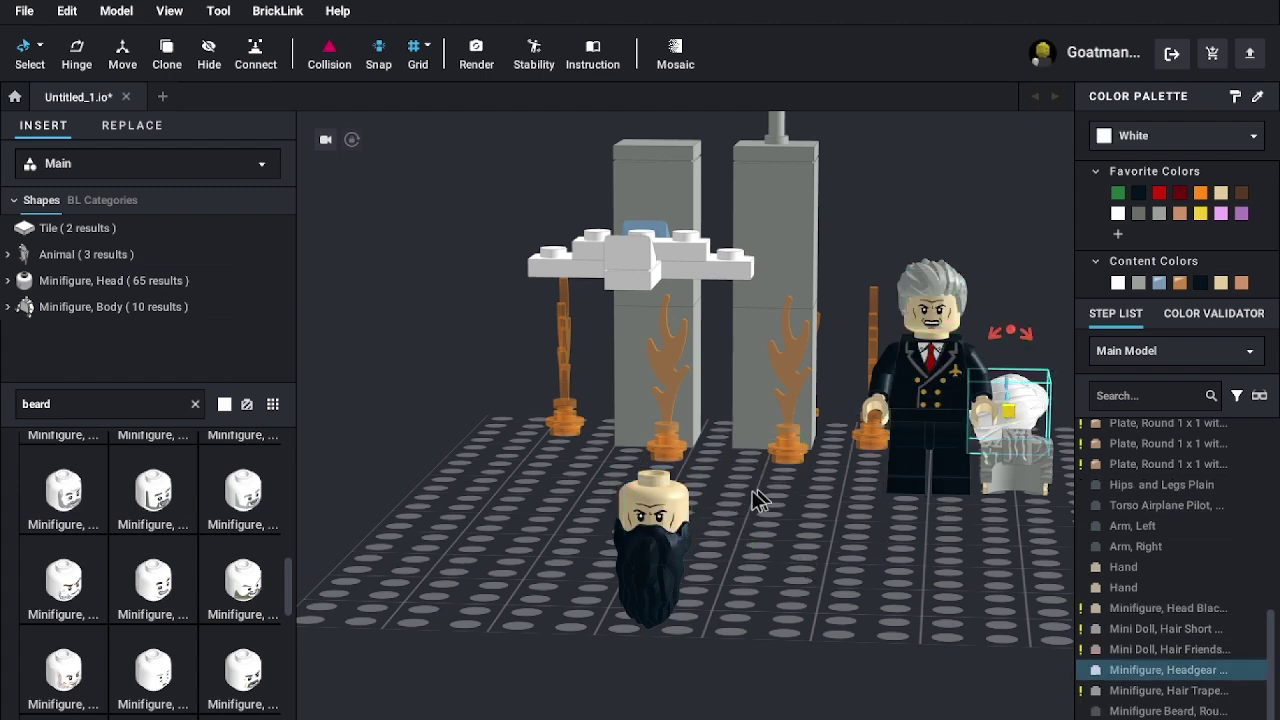
# - Put the white turban on the bearded head and paint the face Nougat
pyautogui.moveTo(792, 490); pyautogui.dragTo(667, 475)
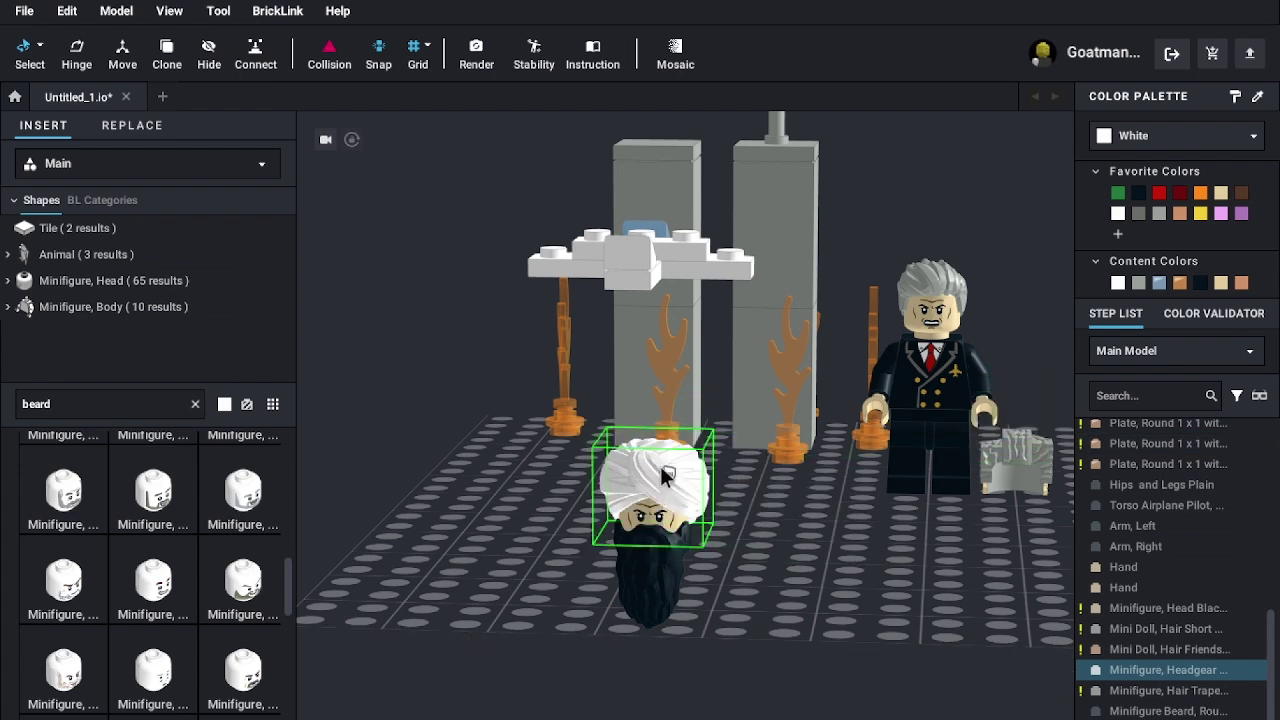
pyautogui.click(870, 530)
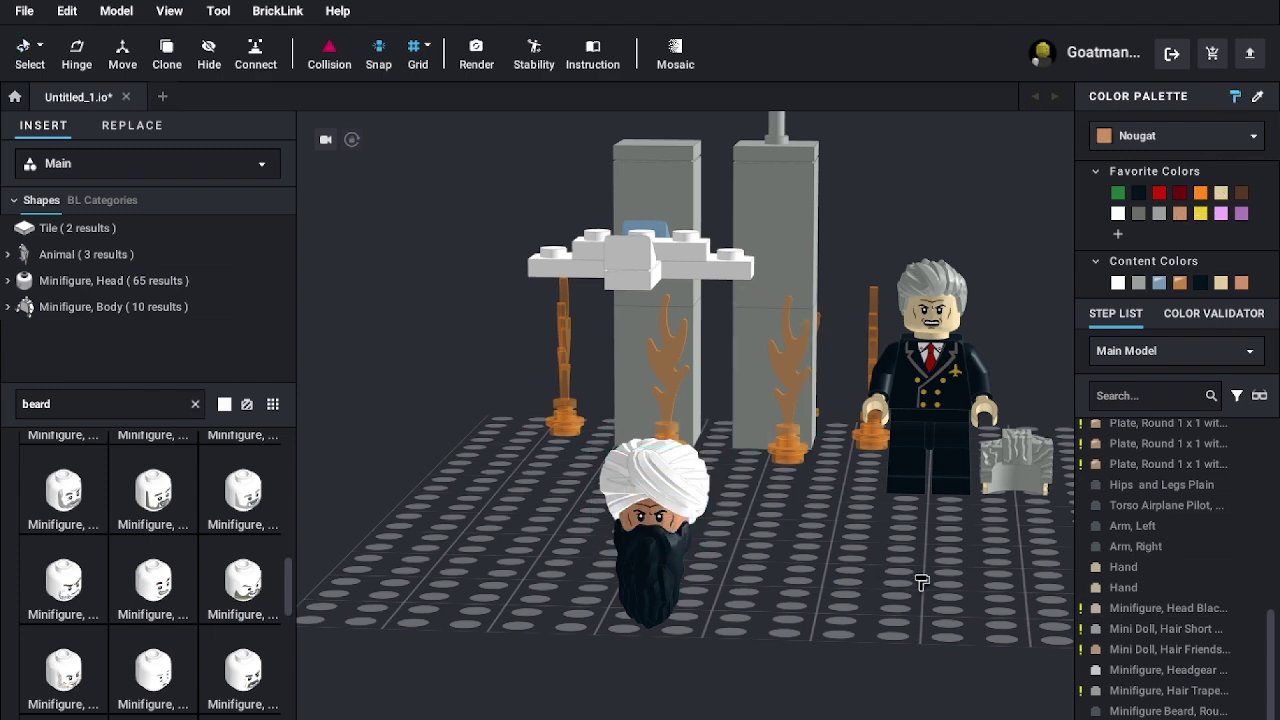
pyautogui.moveTo(908, 580)
pyautogui.mouseDown(button='right')
pyautogui.moveTo(886, 563)
pyautogui.moveTo(904, 579)
pyautogui.moveTo(911, 569)
pyautogui.mouseUp(button='right')
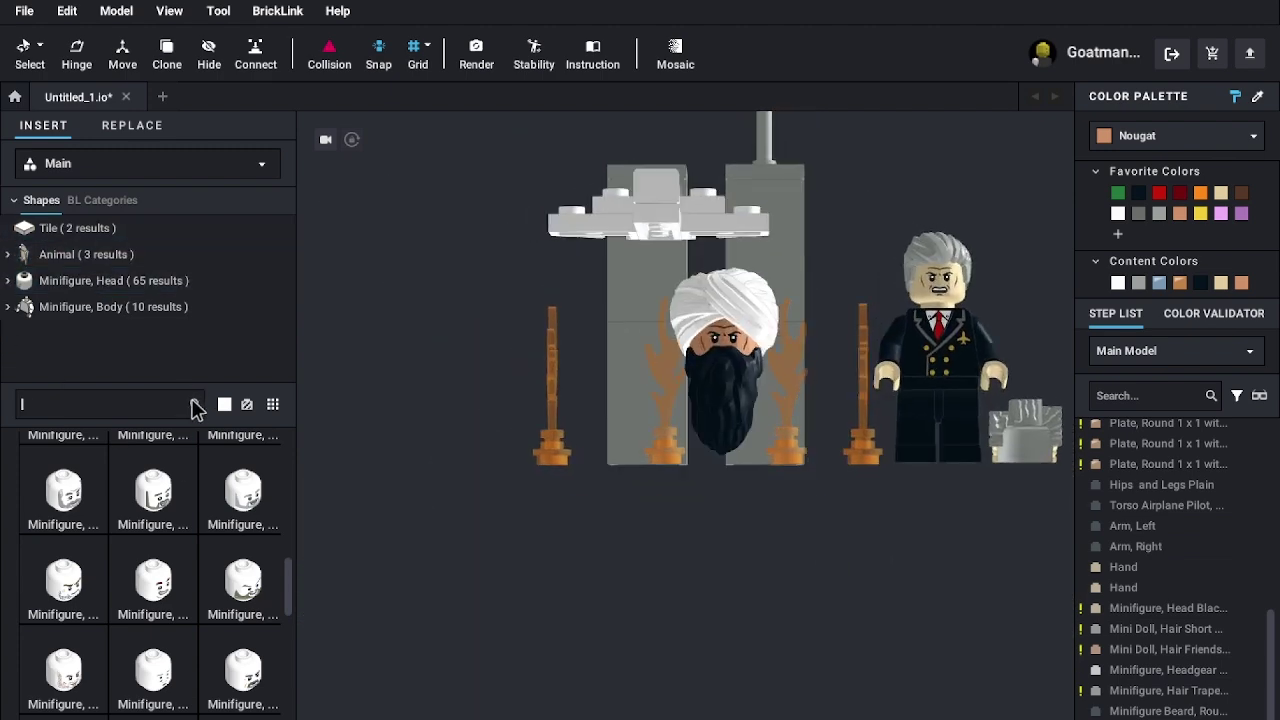
# - Clear the part search and look through the minifigure torsos for one that suits the turbaned figure
pyautogui.scroll(-5, 138, 288)
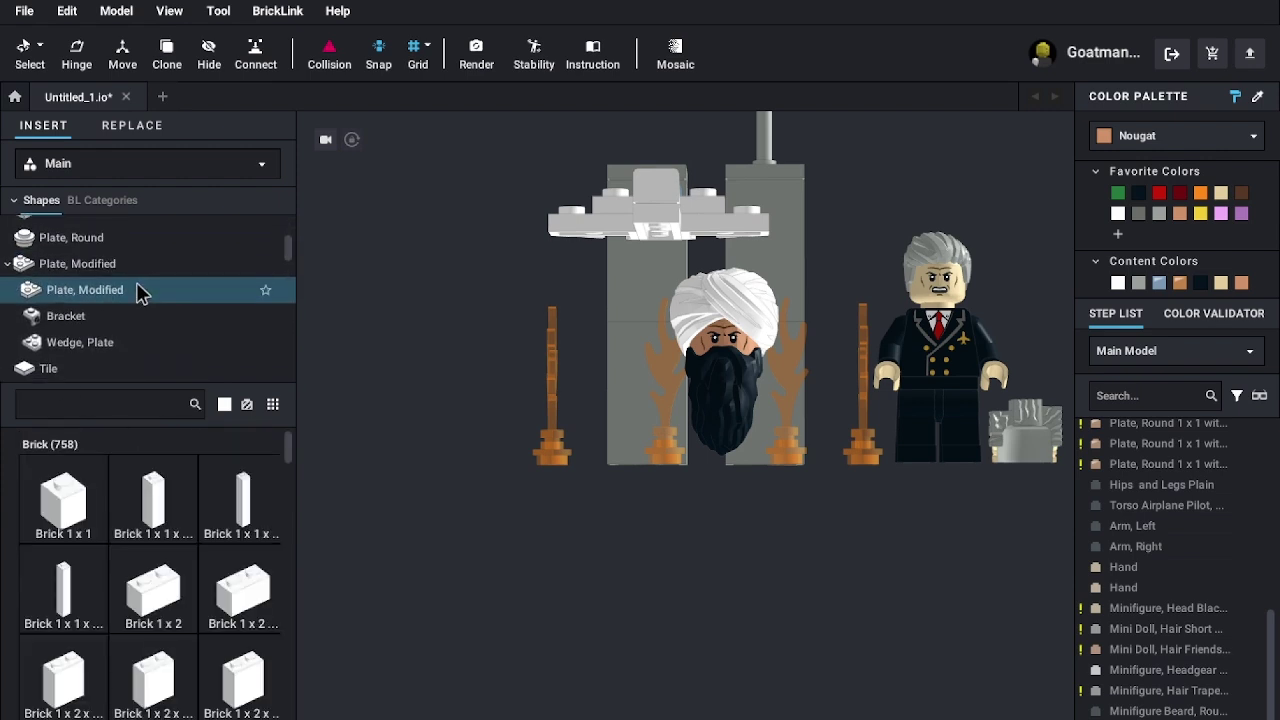
pyautogui.scroll(-15, 140, 290)
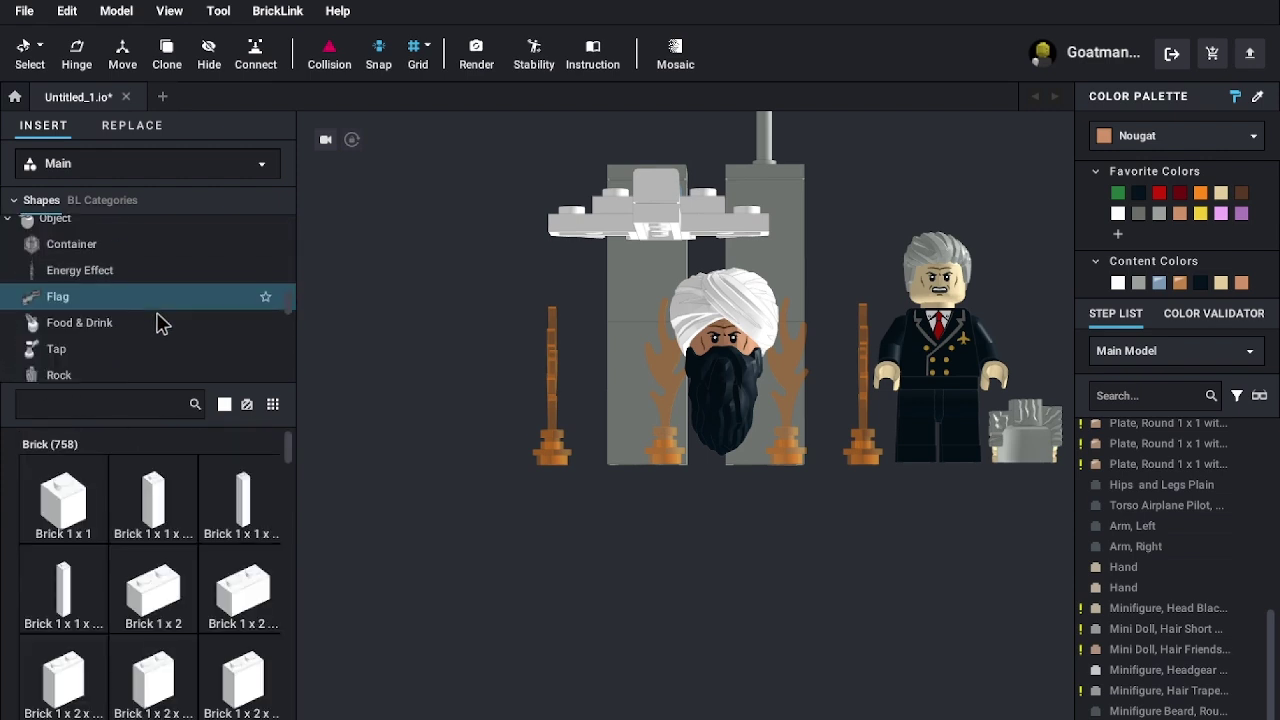
pyautogui.scroll(-10, 157, 318)
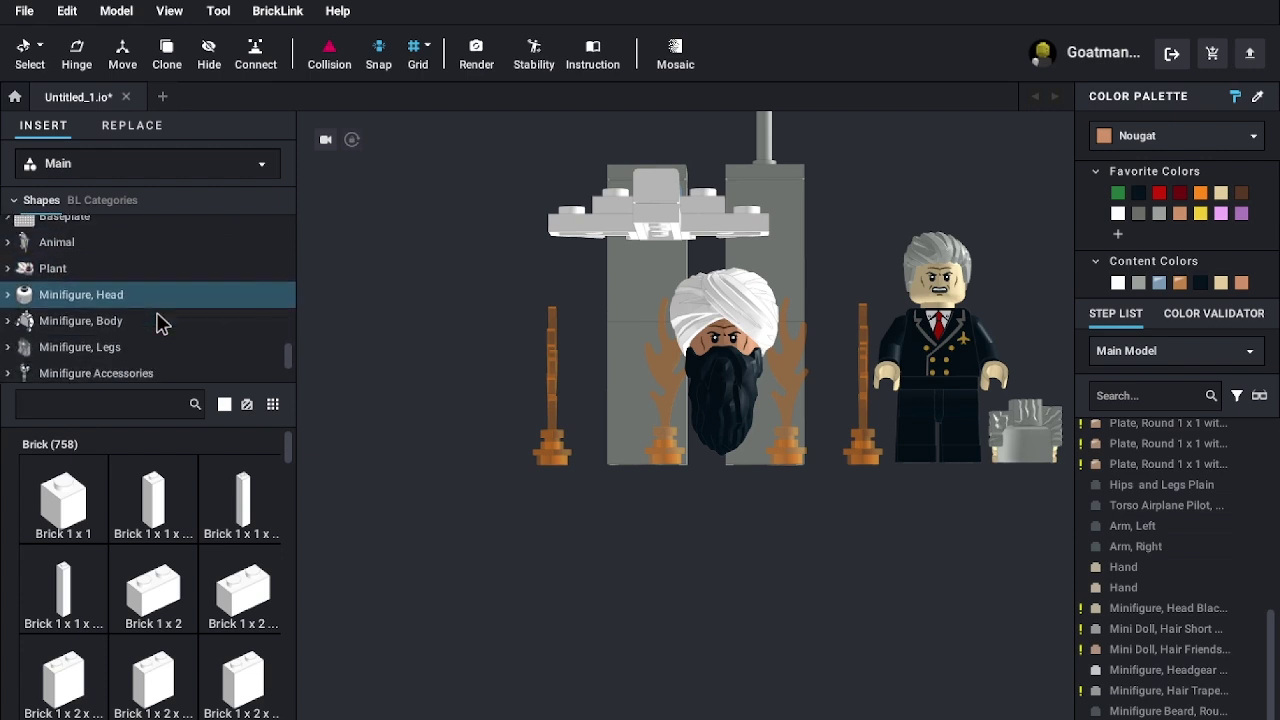
pyautogui.click(140, 289)
pyautogui.scroll(-3, 165, 565)
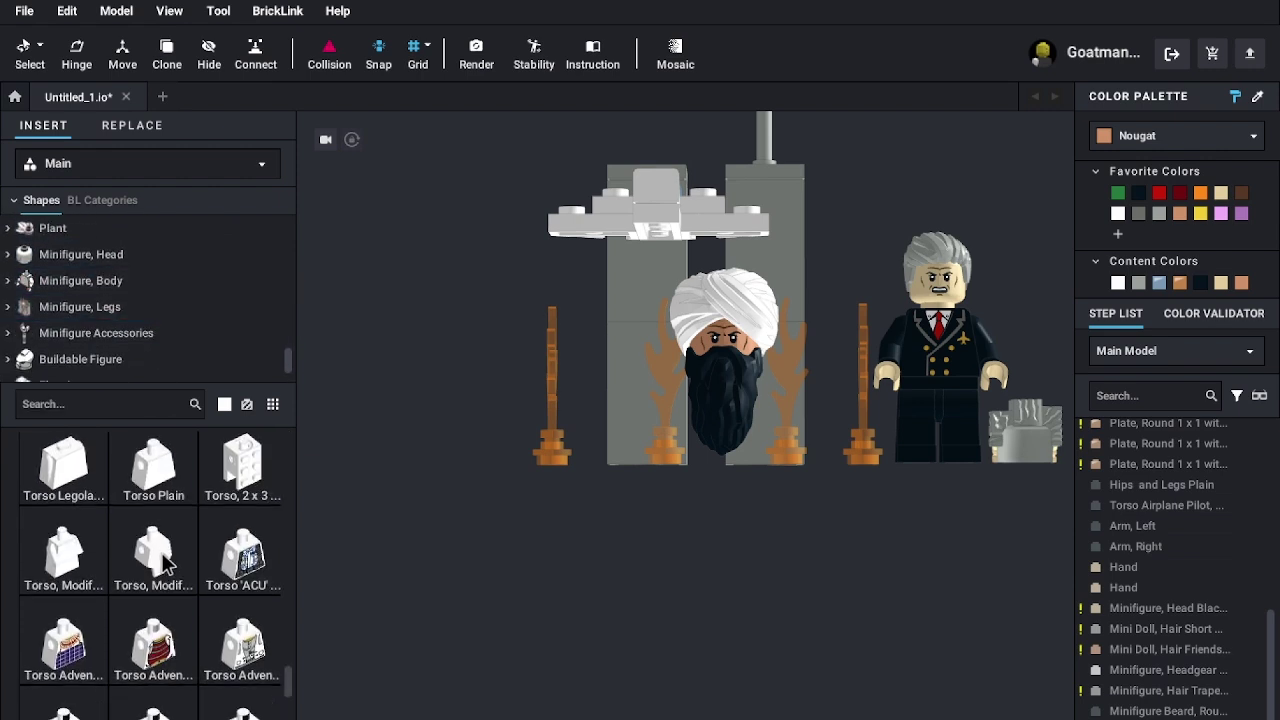
pyautogui.scroll(-5, 165, 565)
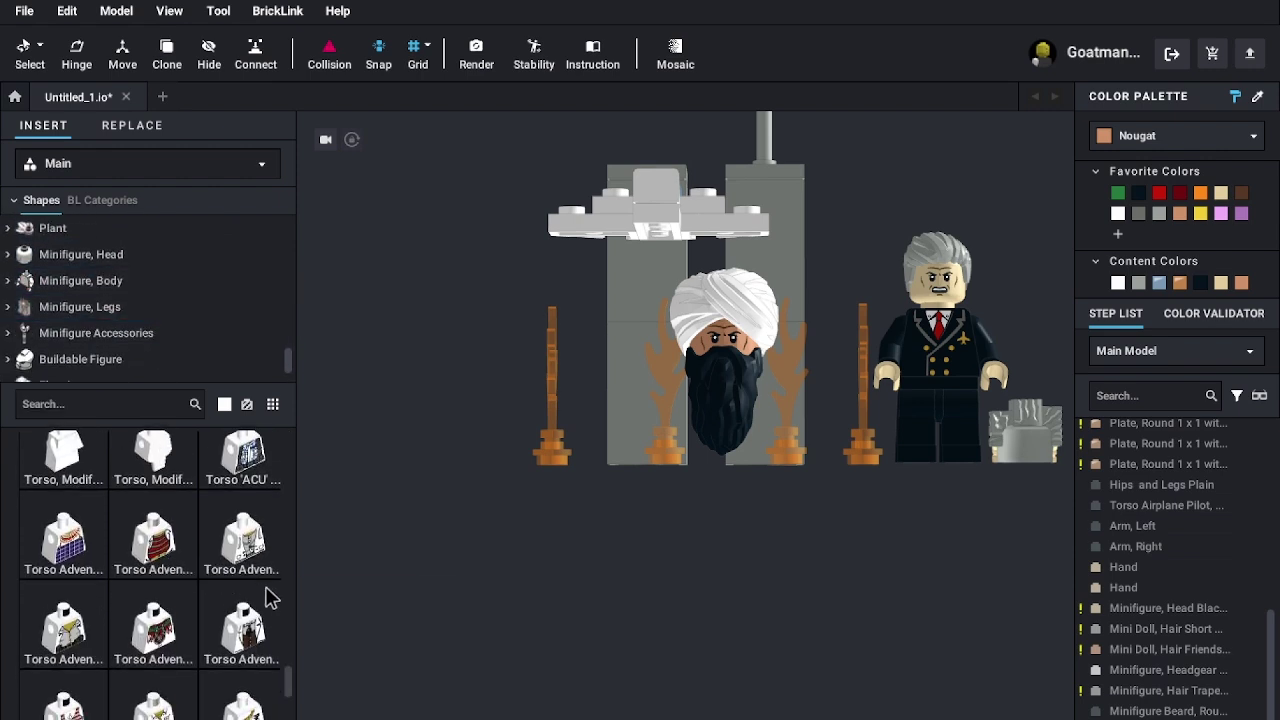
pyautogui.scroll(-3, 258, 597)
pyautogui.scroll(8, 243, 588)
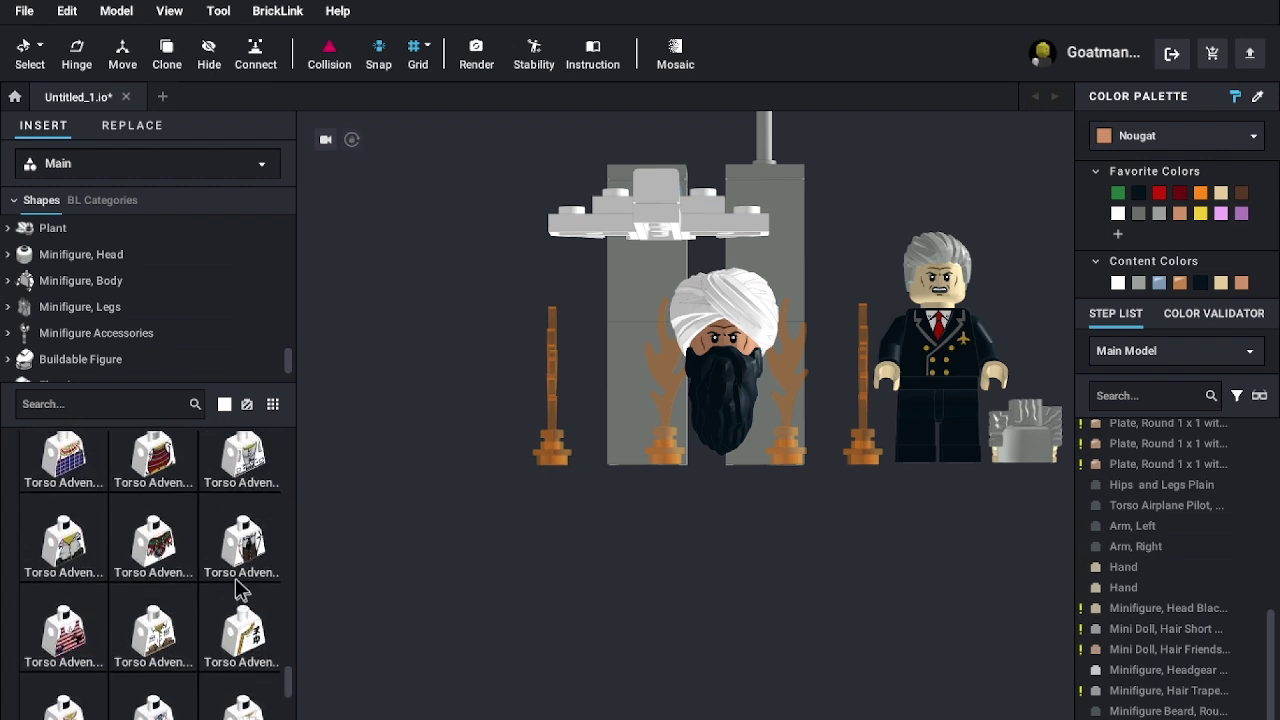
pyautogui.scroll(-3, 117, 491)
pyautogui.scroll(-2, 109, 345)
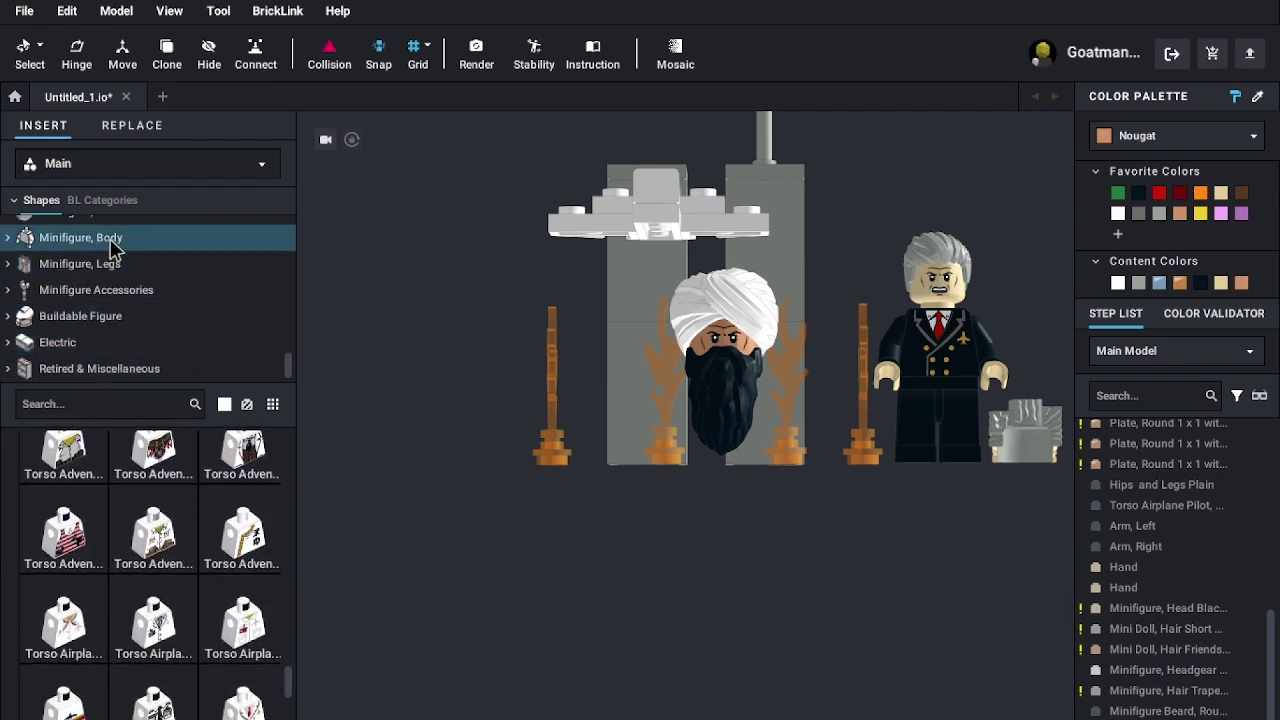
# - Place one pair of plain white hips and legs facing forward near the pilot, and discard the extra copies
pyautogui.click(110, 270)
pyautogui.click(85, 515)
pyautogui.moveTo(558, 591)
pyautogui.mouseDown(button='right')
pyautogui.moveTo(558, 618)
pyautogui.moveTo(560, 591)
pyautogui.mouseUp(button='right')
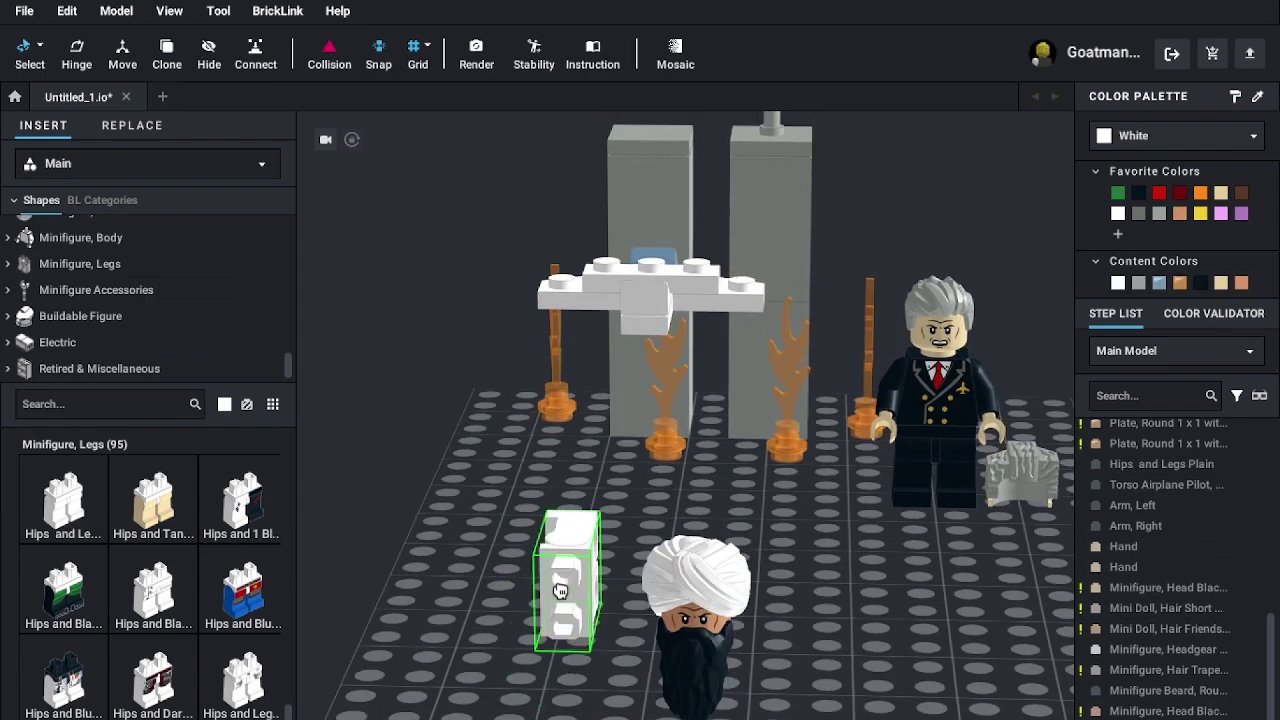
pyautogui.scroll(-3, 545, 585)
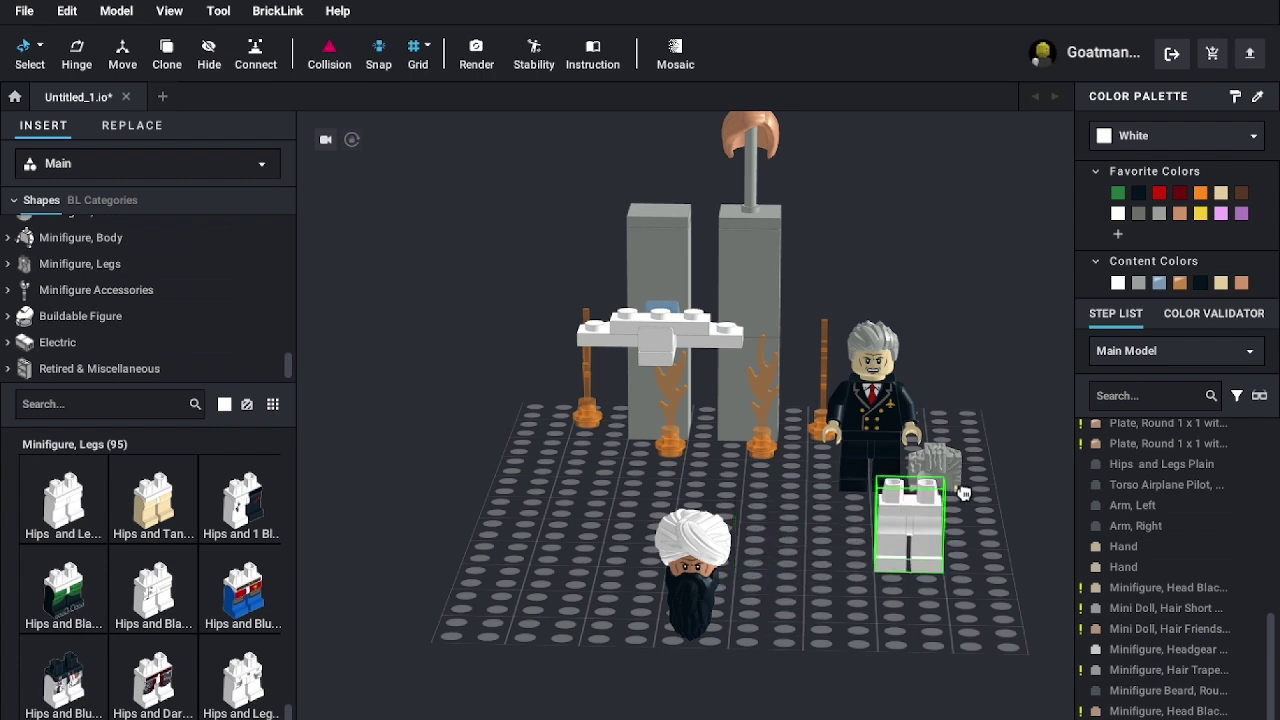
pyautogui.click(947, 522)
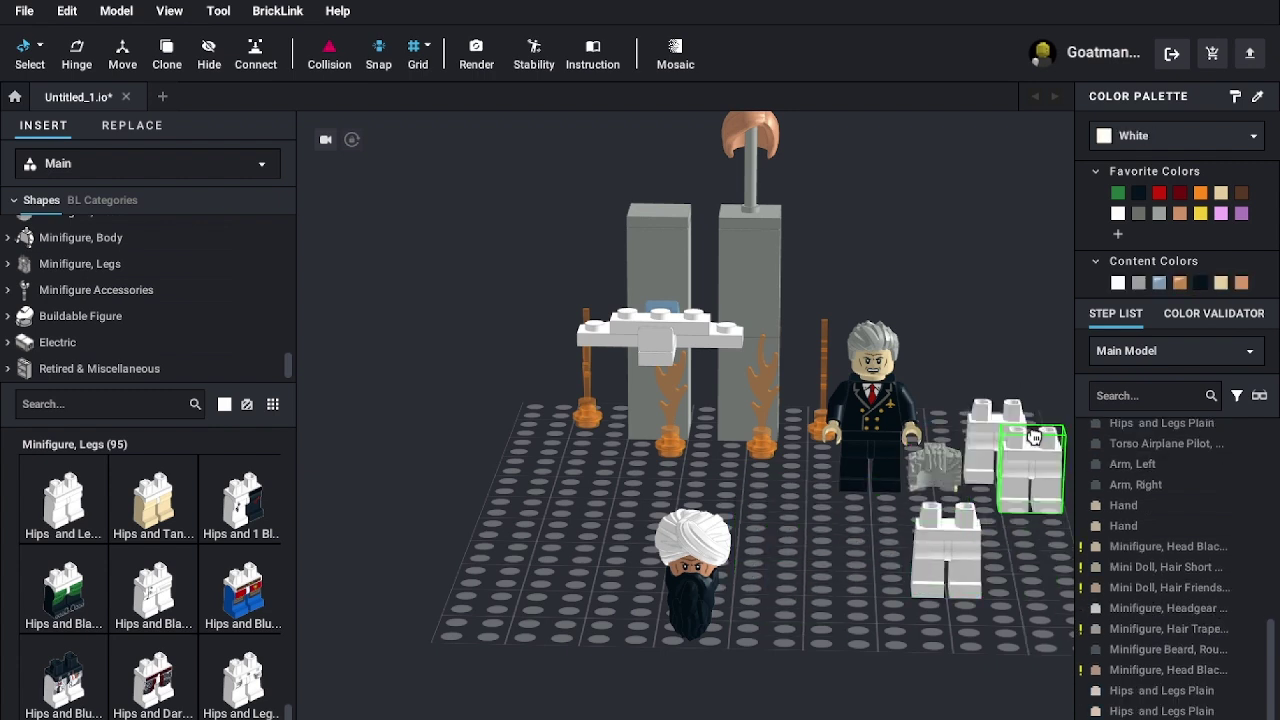
pyautogui.click(1003, 445)
pyautogui.press('Delete')
# - Move the spare light gray hairpiece from beside the pilot to the baseplate's far corner behind the towers
pyautogui.click(942, 462)
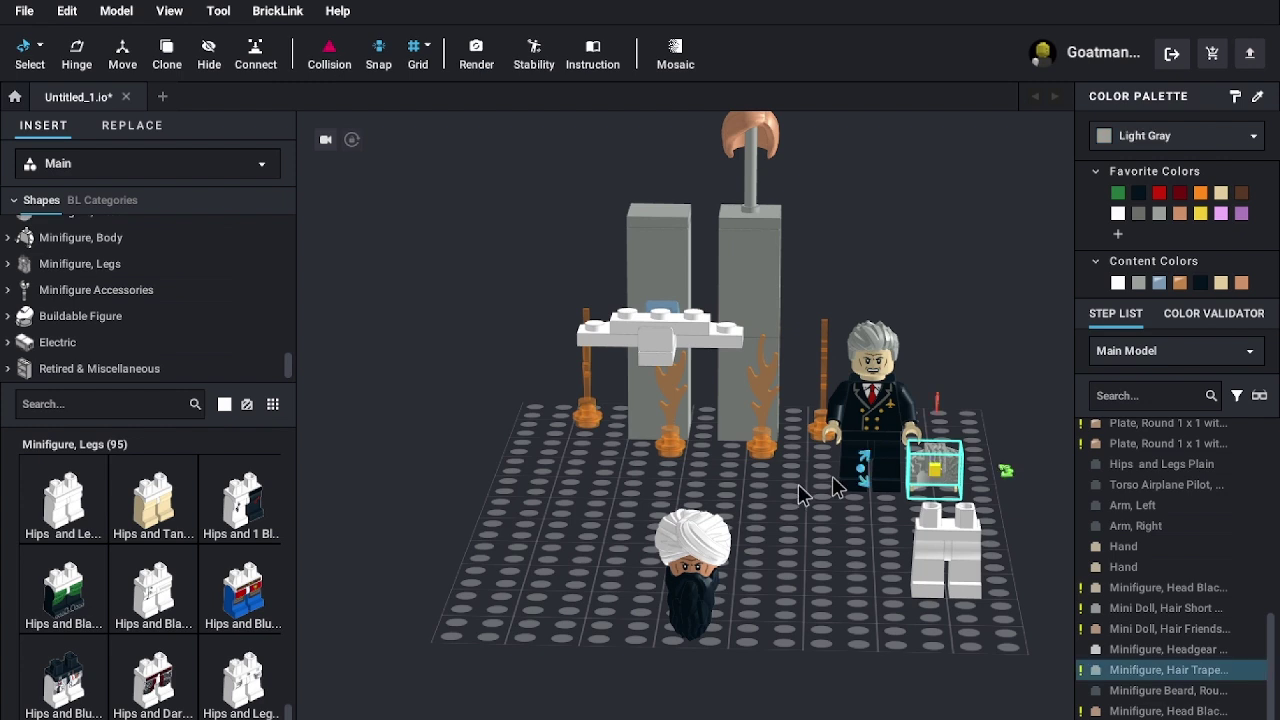
pyautogui.click(961, 479)
pyautogui.click(939, 474)
pyautogui.moveTo(976, 502); pyautogui.dragTo(812, 408)
pyautogui.click(978, 463)
pyautogui.moveTo(957, 464); pyautogui.dragTo(678, 204)
pyautogui.moveTo(678, 204); pyautogui.dragTo(645, 275, button='right')
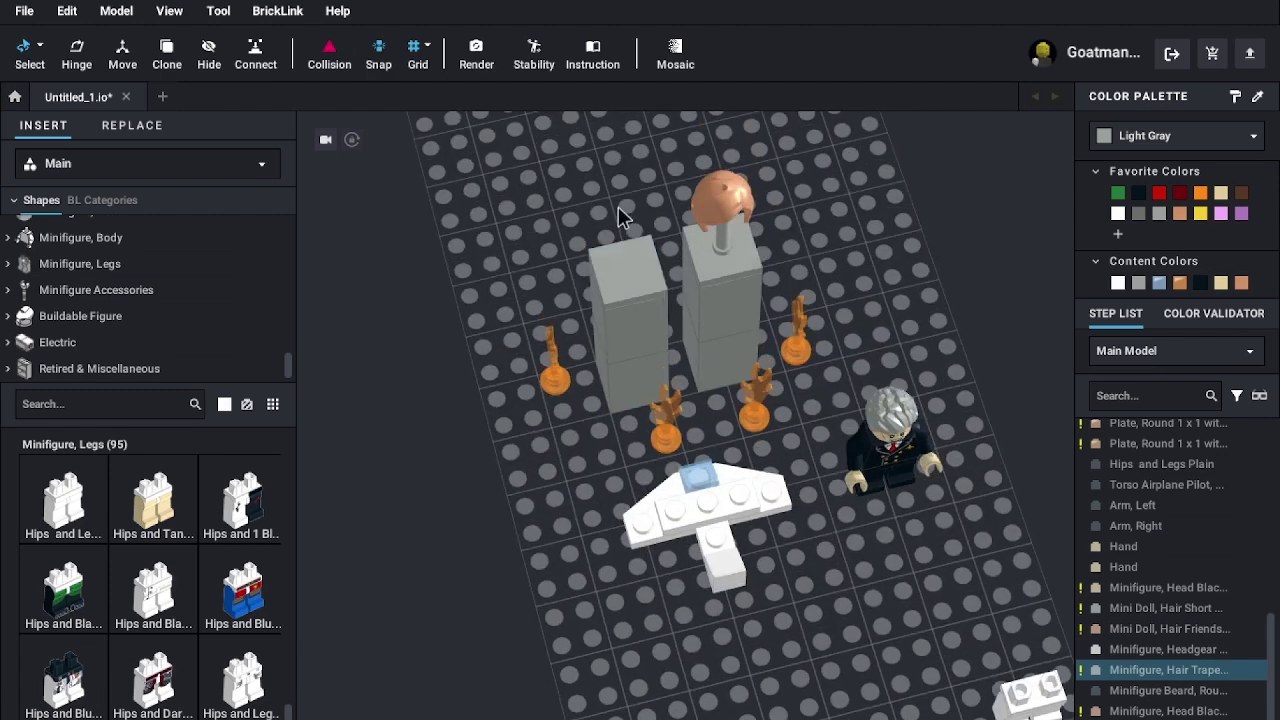
pyautogui.scroll(-3, 618, 210)
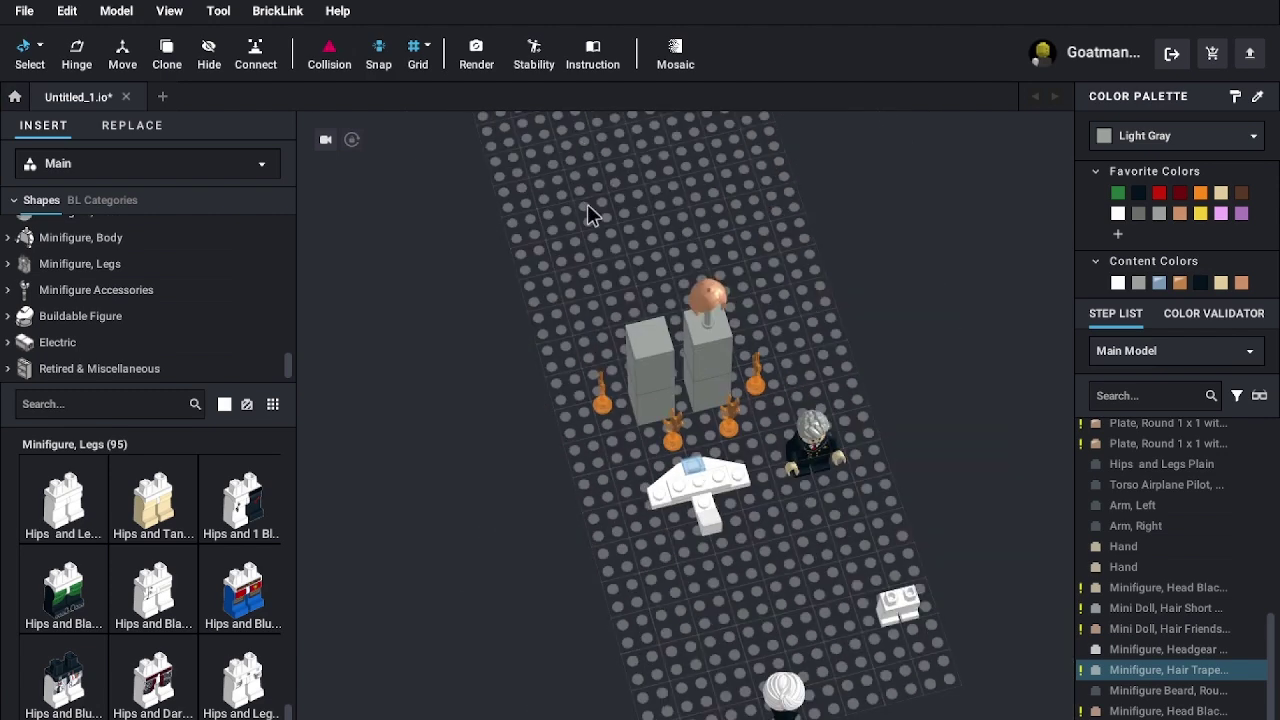
pyautogui.scroll(-5, 588, 204)
pyautogui.moveTo(606, 236); pyautogui.dragTo(647, 371)
pyautogui.scroll(5, 645, 423)
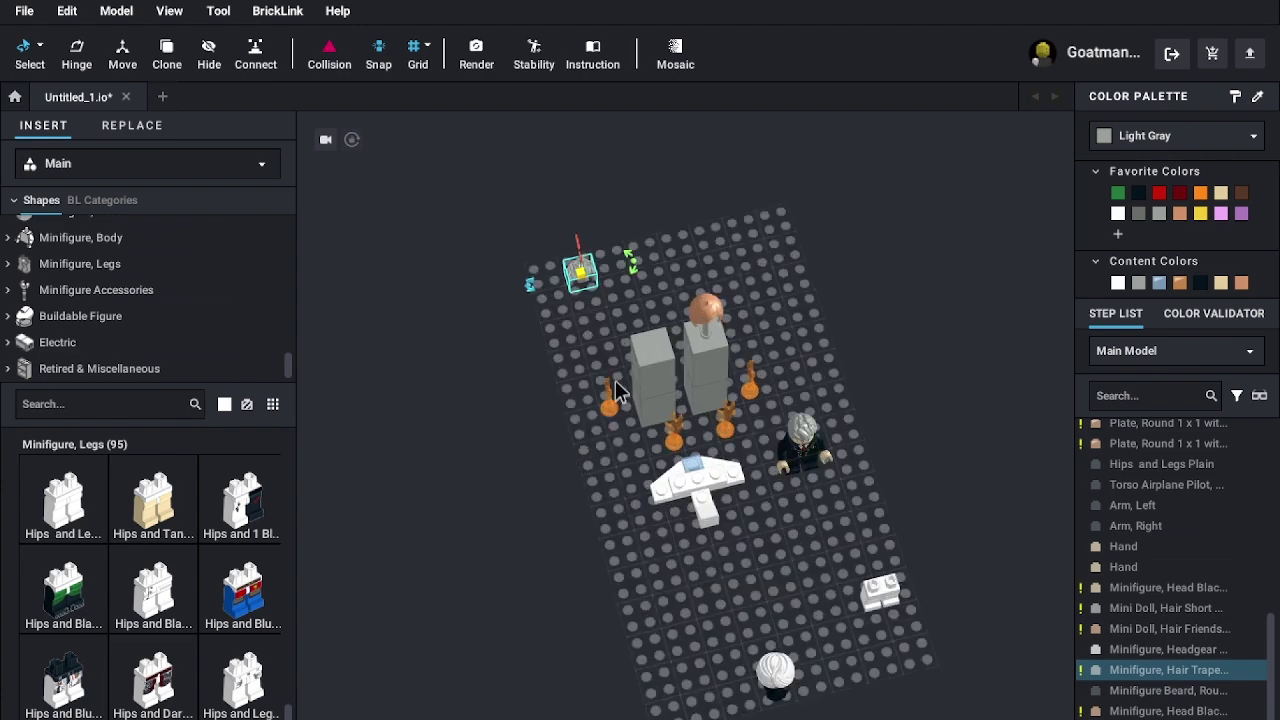
# - Set the spare light gray hairpiece on top of the tower without the antenna
pyautogui.click(528, 150)
pyautogui.click(515, 143)
pyautogui.keyDown('ctrl'); pyautogui.click(620, 255); pyautogui.keyUp('ctrl')
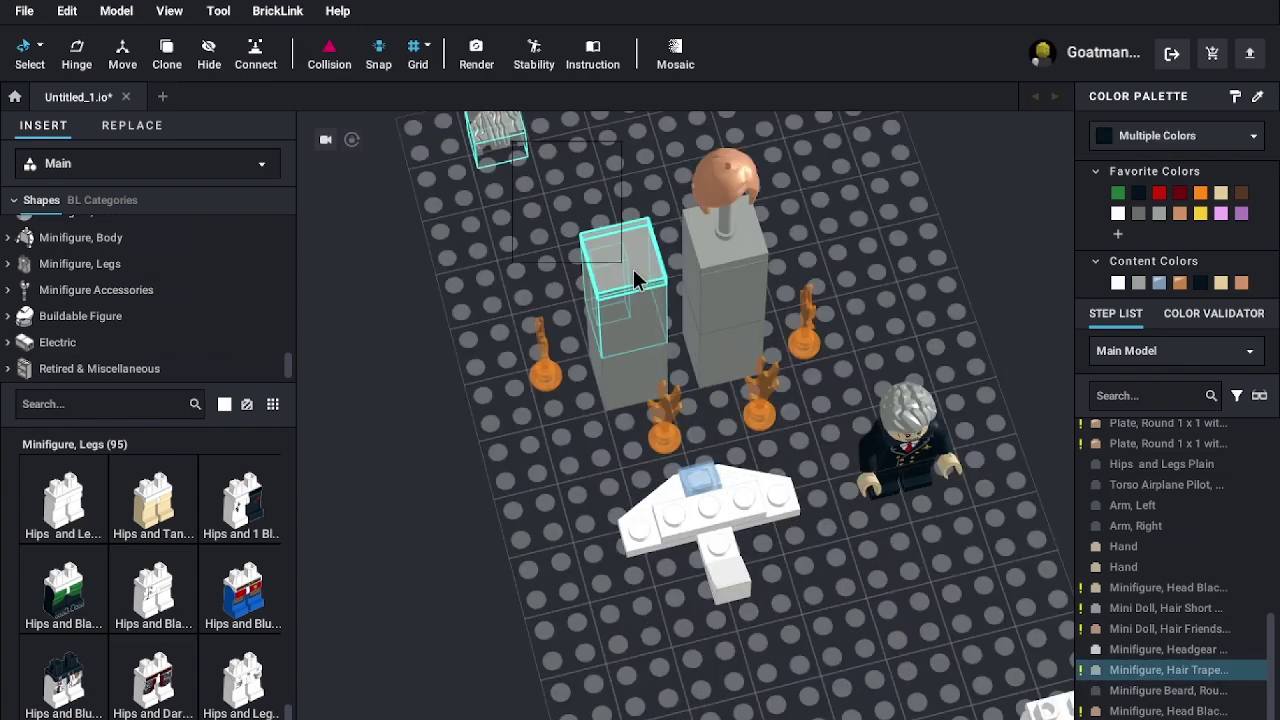
pyautogui.click(523, 159)
pyautogui.moveTo(510, 147); pyautogui.dragTo(638, 268)
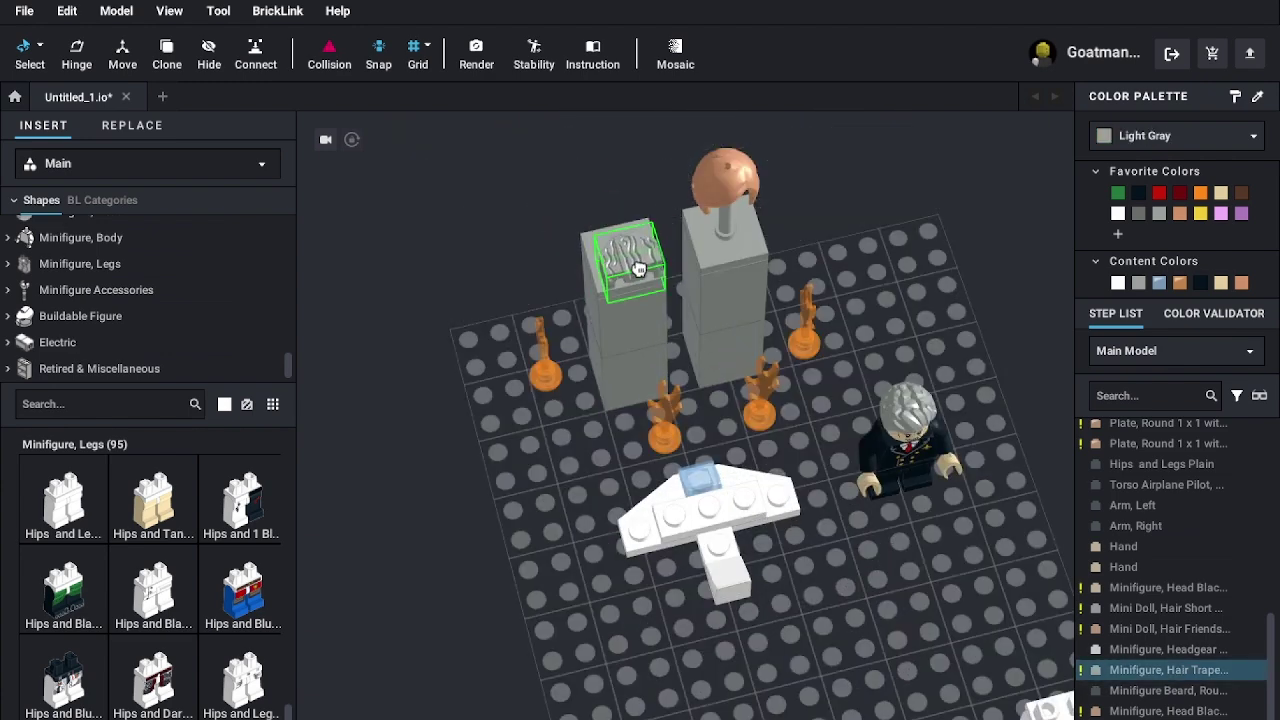
pyautogui.click(526, 219)
pyautogui.moveTo(502, 212); pyautogui.dragTo(592, 284, button='right')
pyautogui.click(609, 438)
pyautogui.click(710, 360)
pyautogui.moveTo(710, 360); pyautogui.dragTo(751, 257, button='right')
pyautogui.click(660, 190)
pyautogui.moveTo(888, 250); pyautogui.dragTo(940, 328, button='right')
pyautogui.click(978, 236)
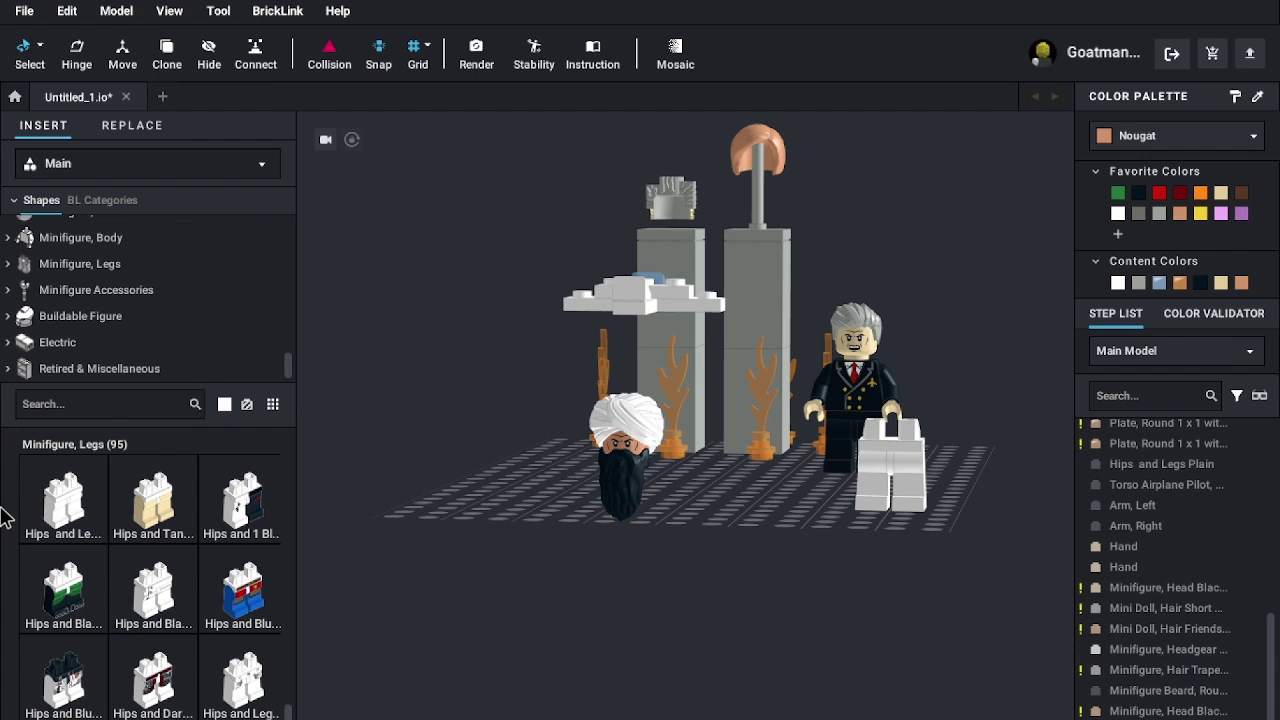
# - Look through the minifigure torsos from the airplane to the Batman designs for one that suits the turbaned figure
pyautogui.scroll(1, 128, 243)
pyautogui.click(126, 234)
pyautogui.click(119, 262)
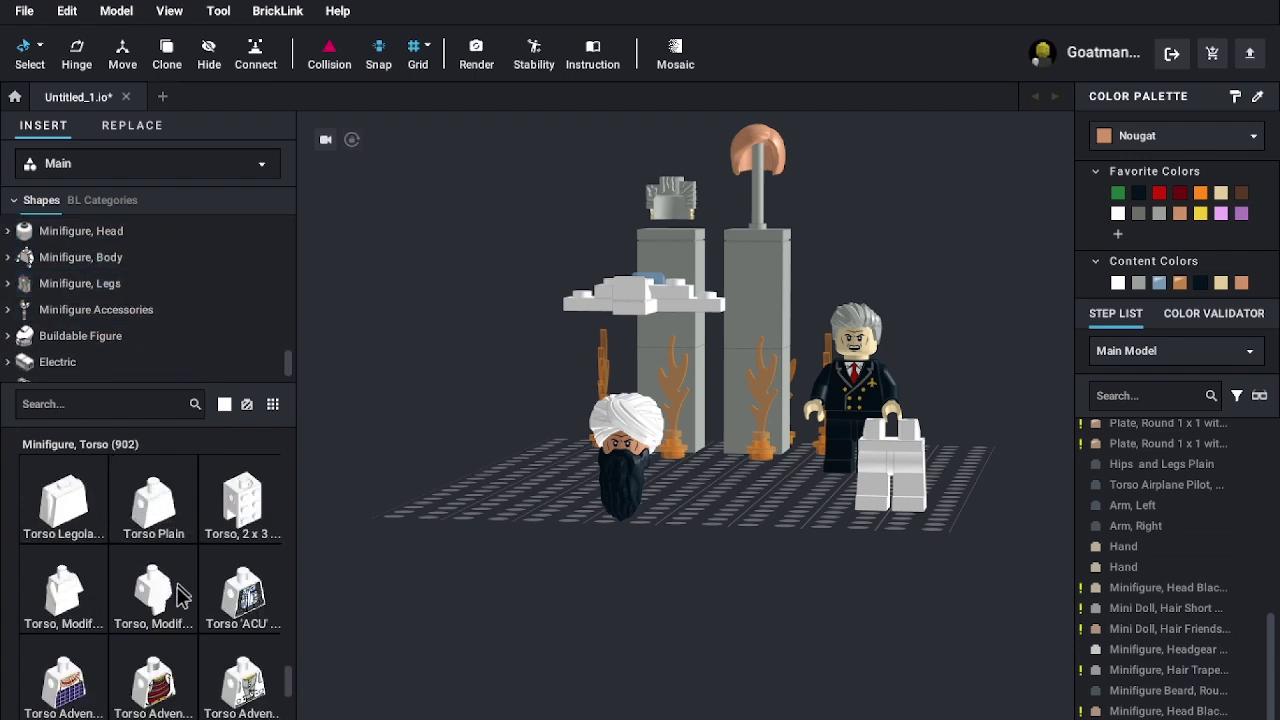
pyautogui.scroll(-5, 150, 608)
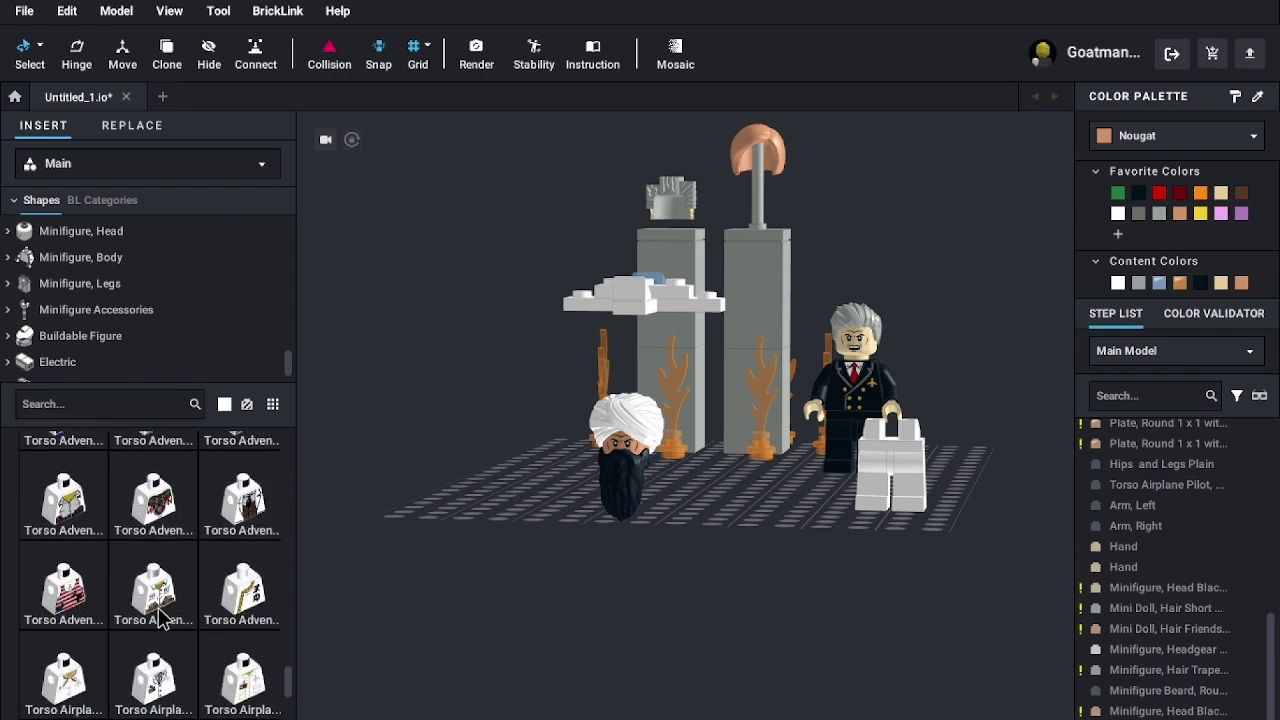
pyautogui.scroll(-2, 155, 615)
pyautogui.scroll(-1, 150, 612)
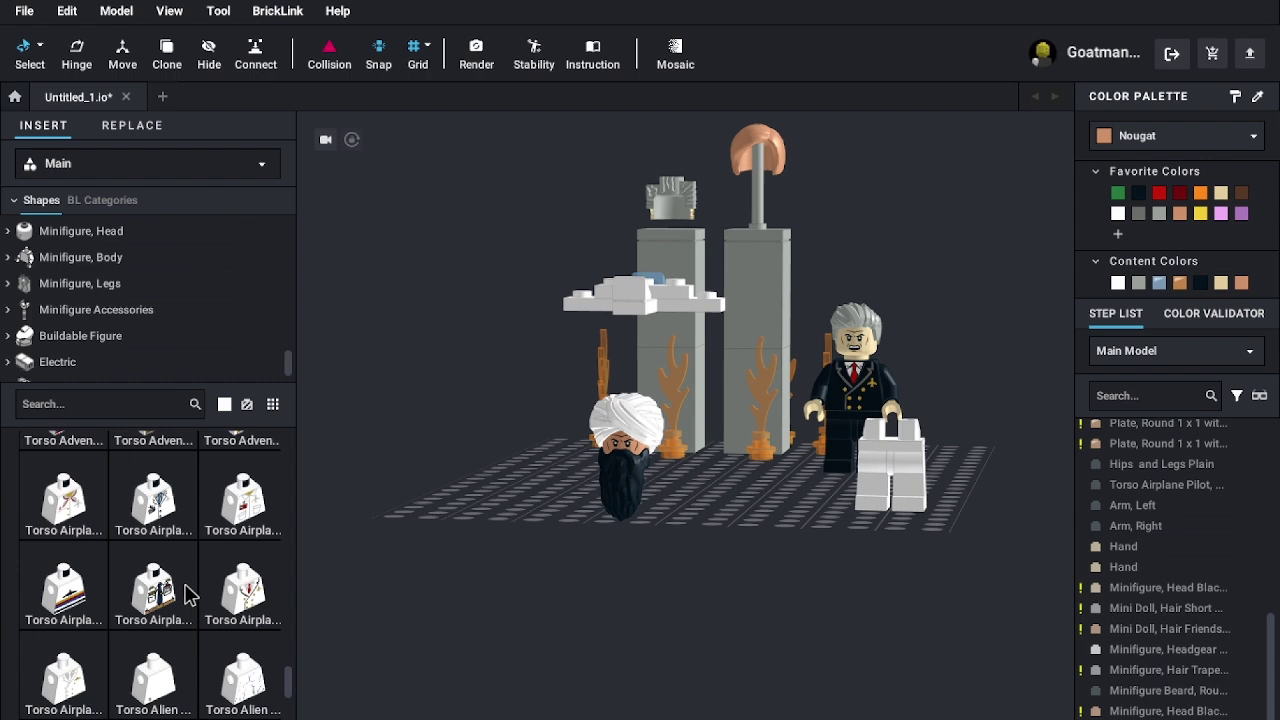
pyautogui.scroll(-1, 244, 590)
pyautogui.click(244, 598)
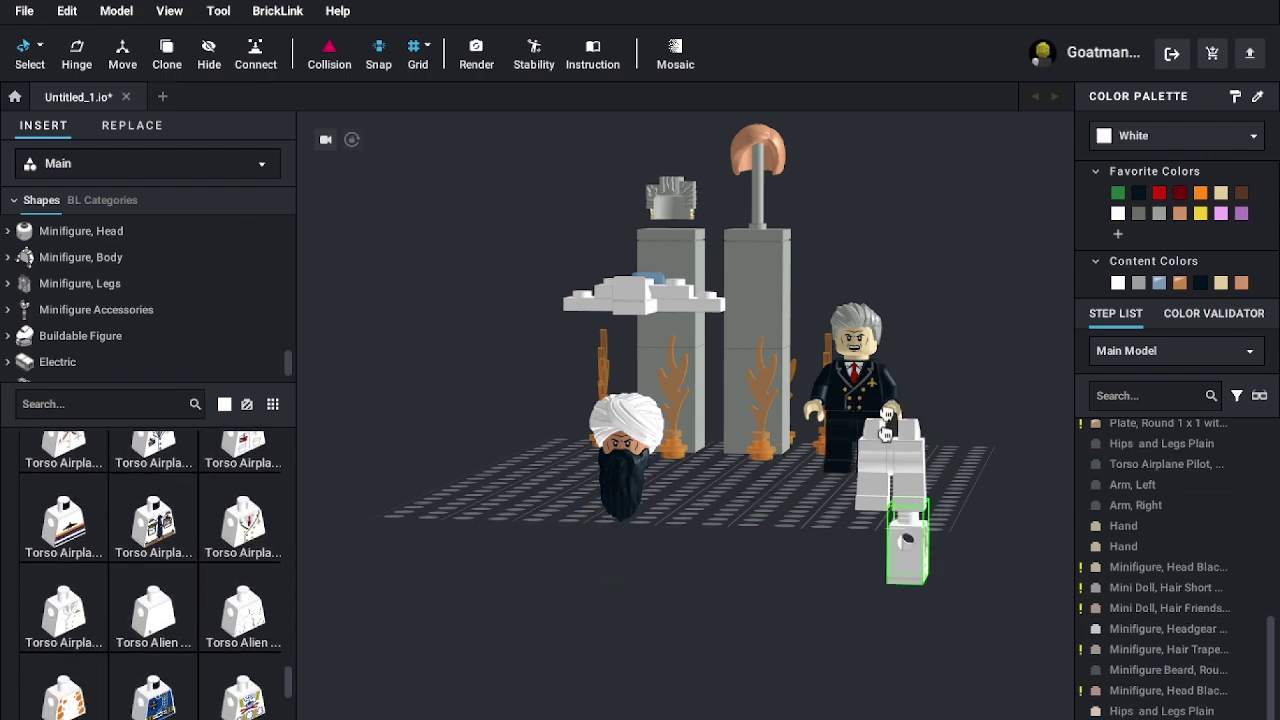
pyautogui.press('Escape')
pyautogui.scroll(-3, 115, 630)
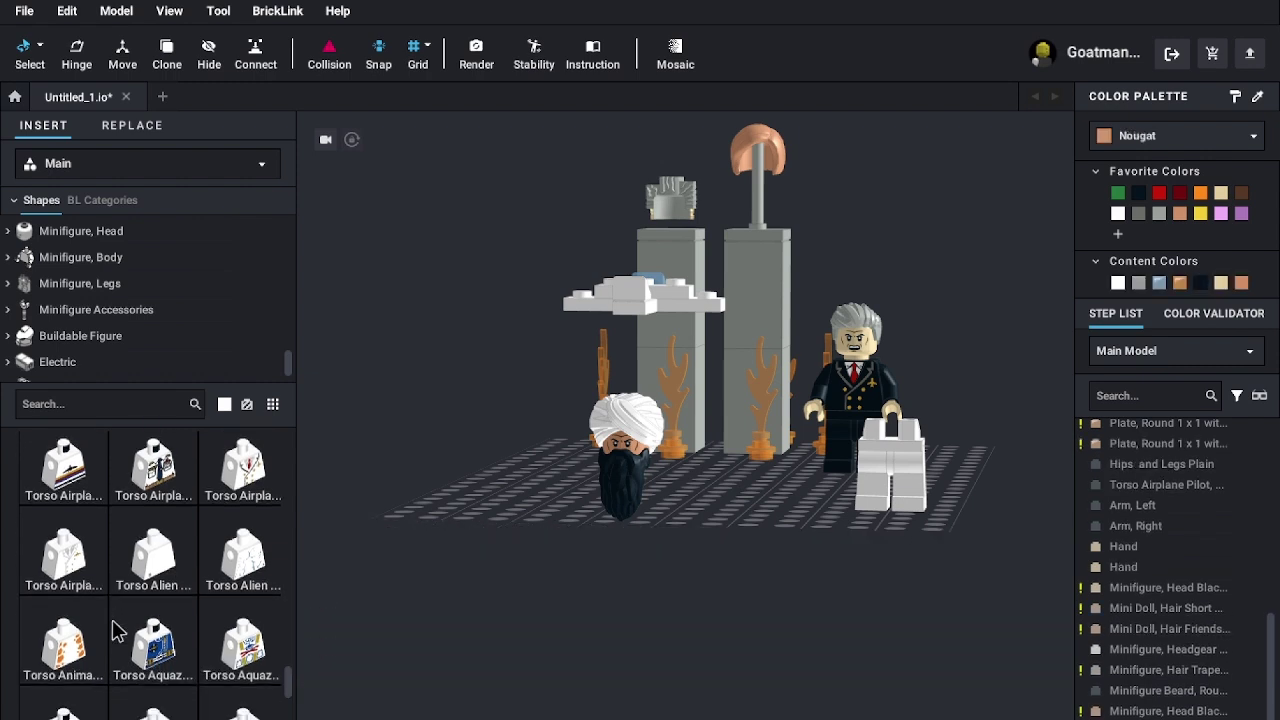
pyautogui.scroll(-5, 200, 640)
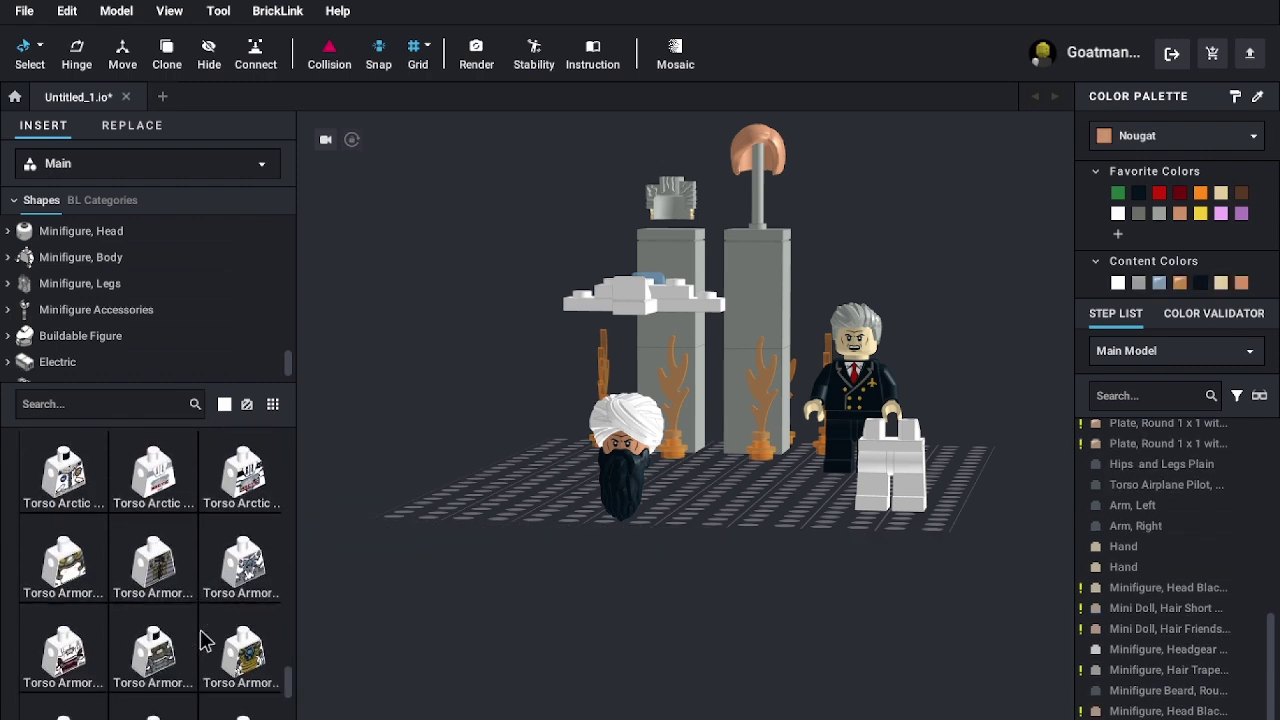
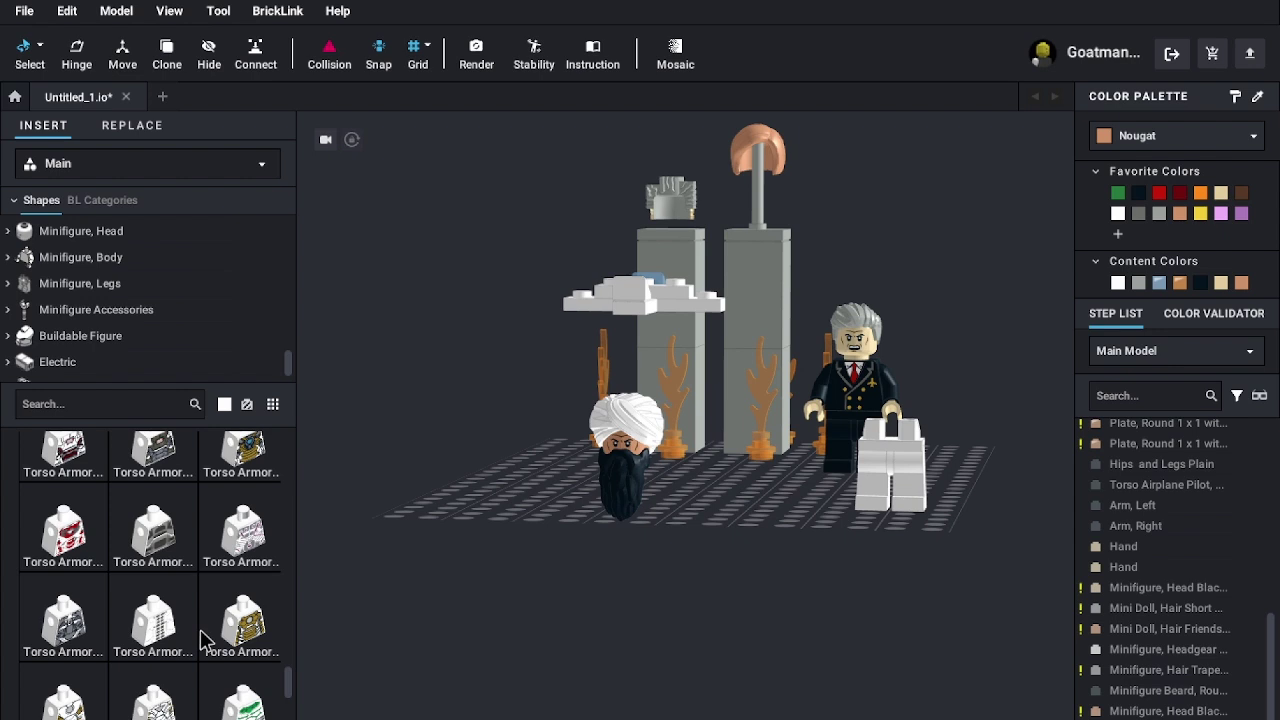
pyautogui.scroll(-5, 155, 568)
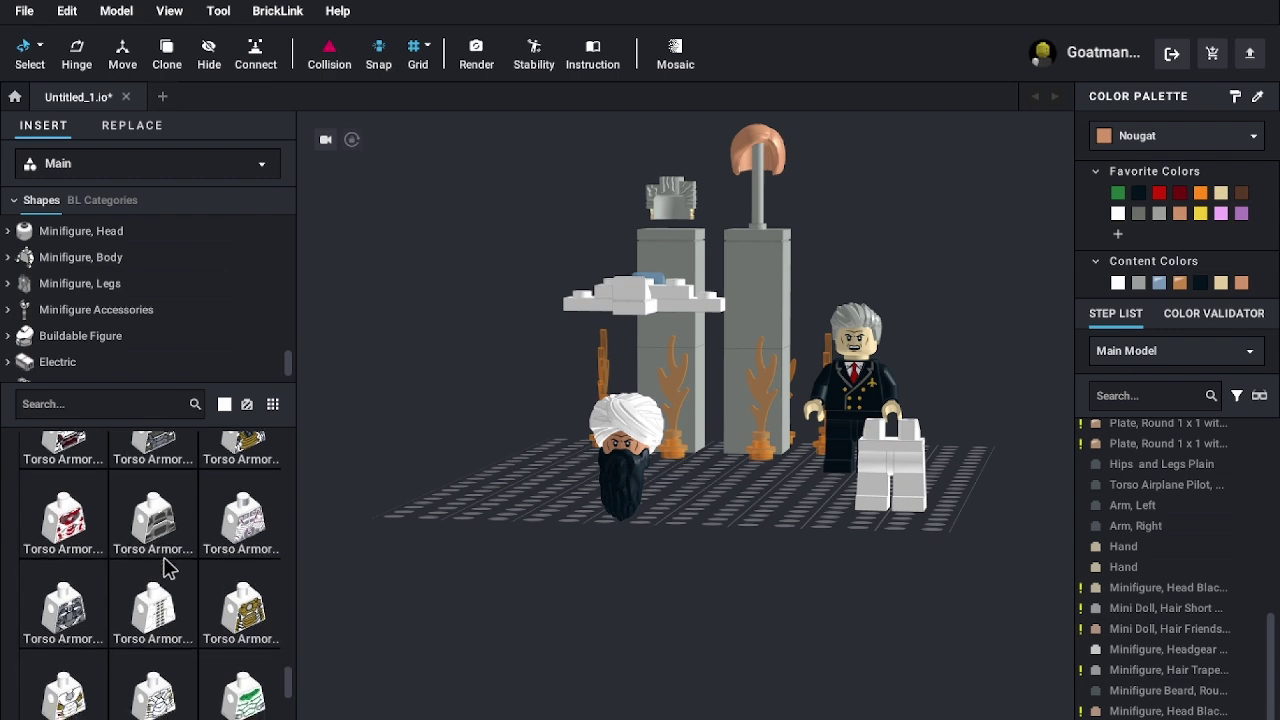
pyautogui.scroll(-2, 165, 568)
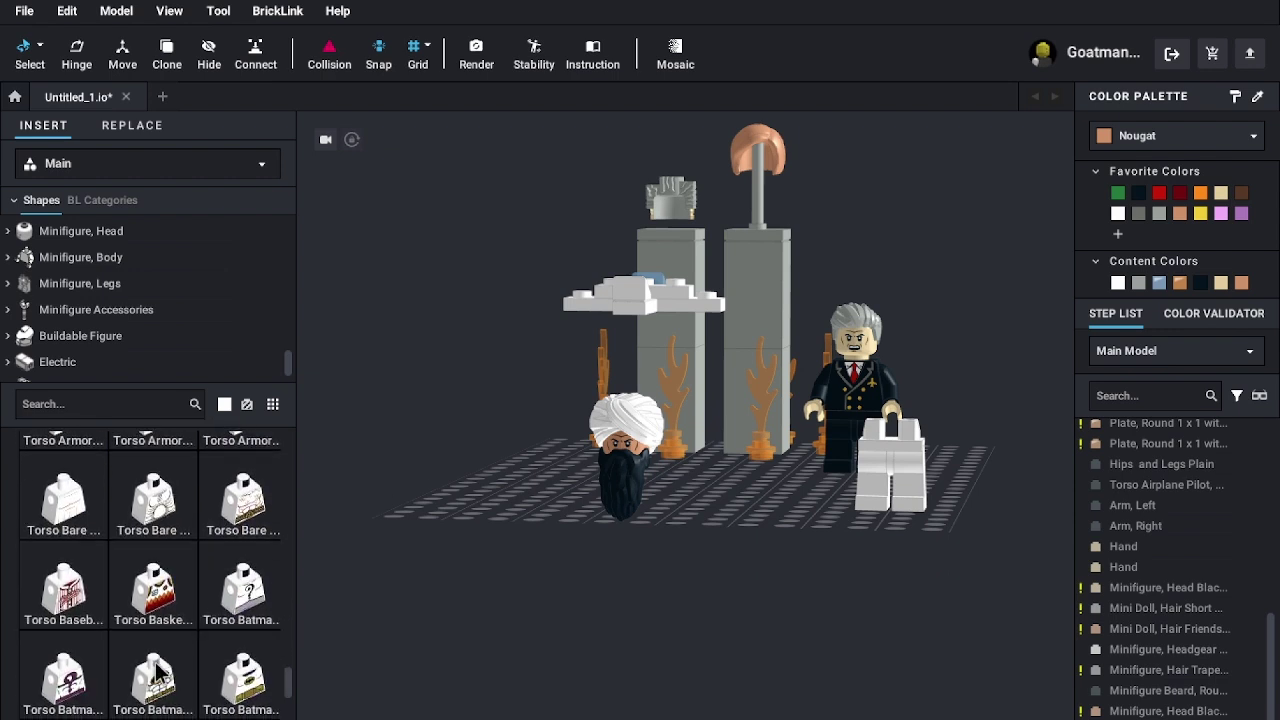
pyautogui.moveTo(60, 520); pyautogui.dragTo(371, 626)
pyautogui.scroll(-3, 233, 617)
pyautogui.scroll(-2, 233, 617)
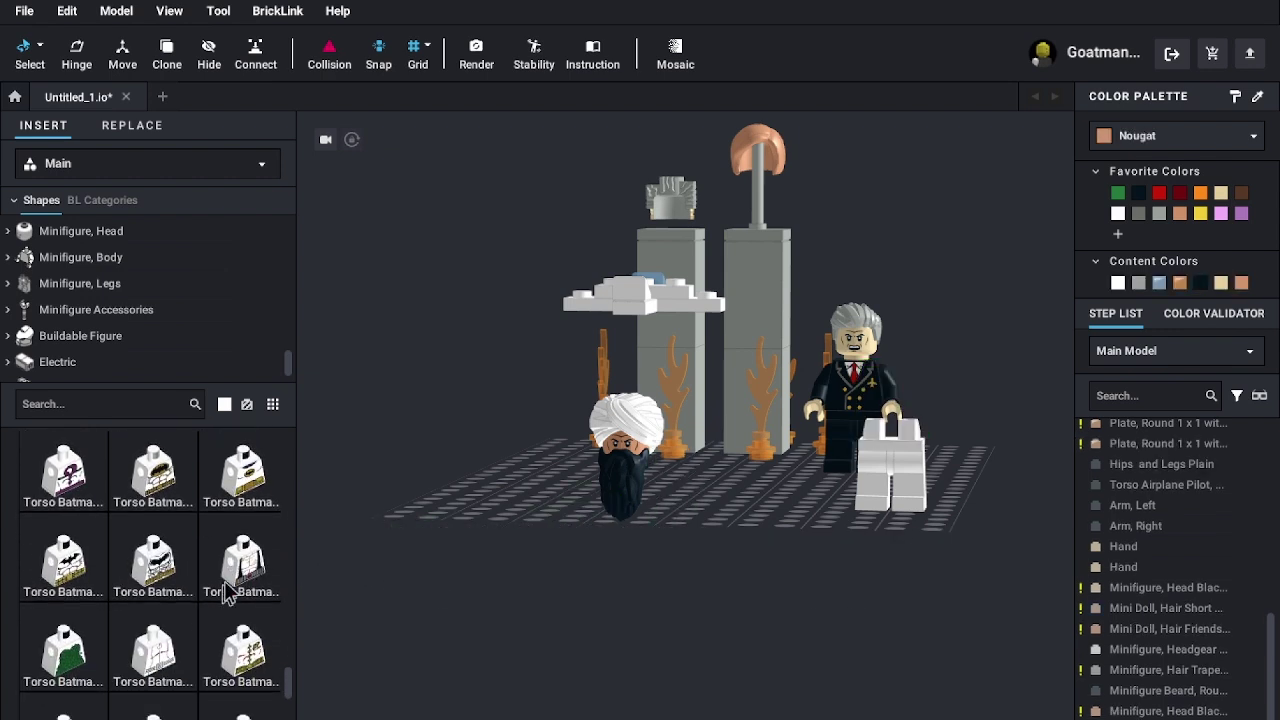
# - Try out the Batman torso with a bare-chest print in front of the turbaned head, and delete it
pyautogui.moveTo(240, 585); pyautogui.dragTo(656, 541)
pyautogui.press('Left')
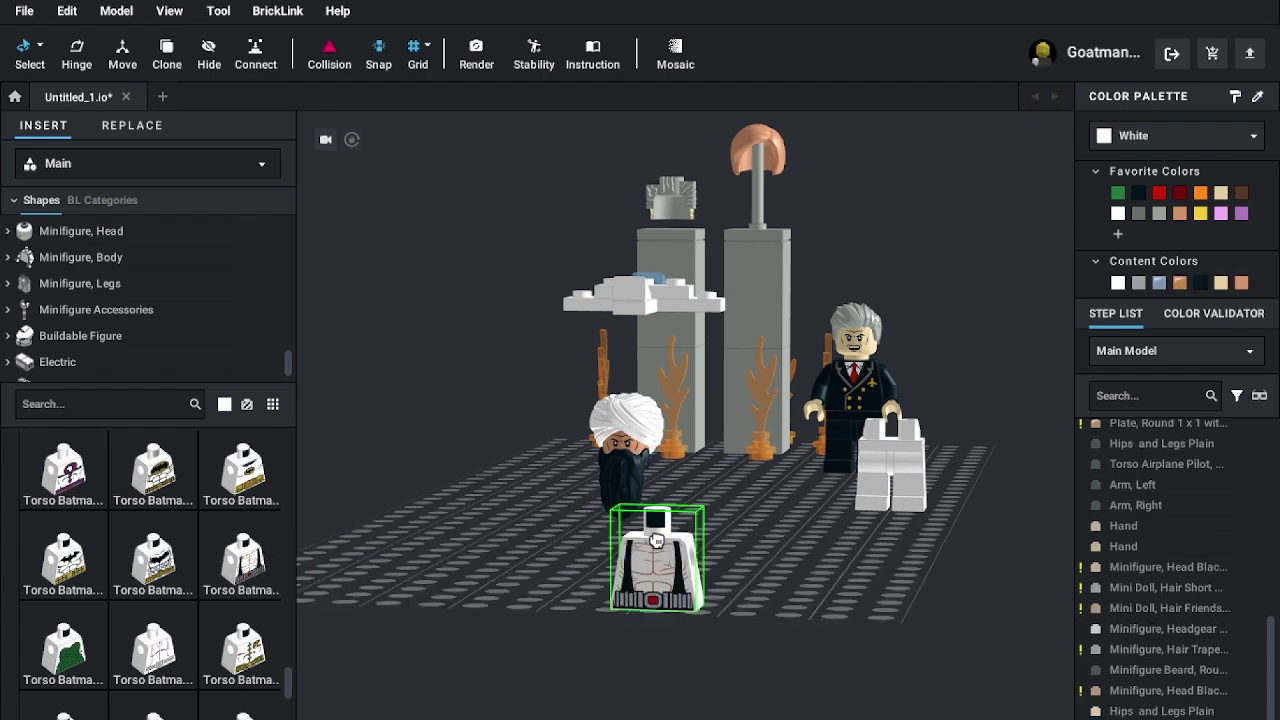
pyautogui.press('a')
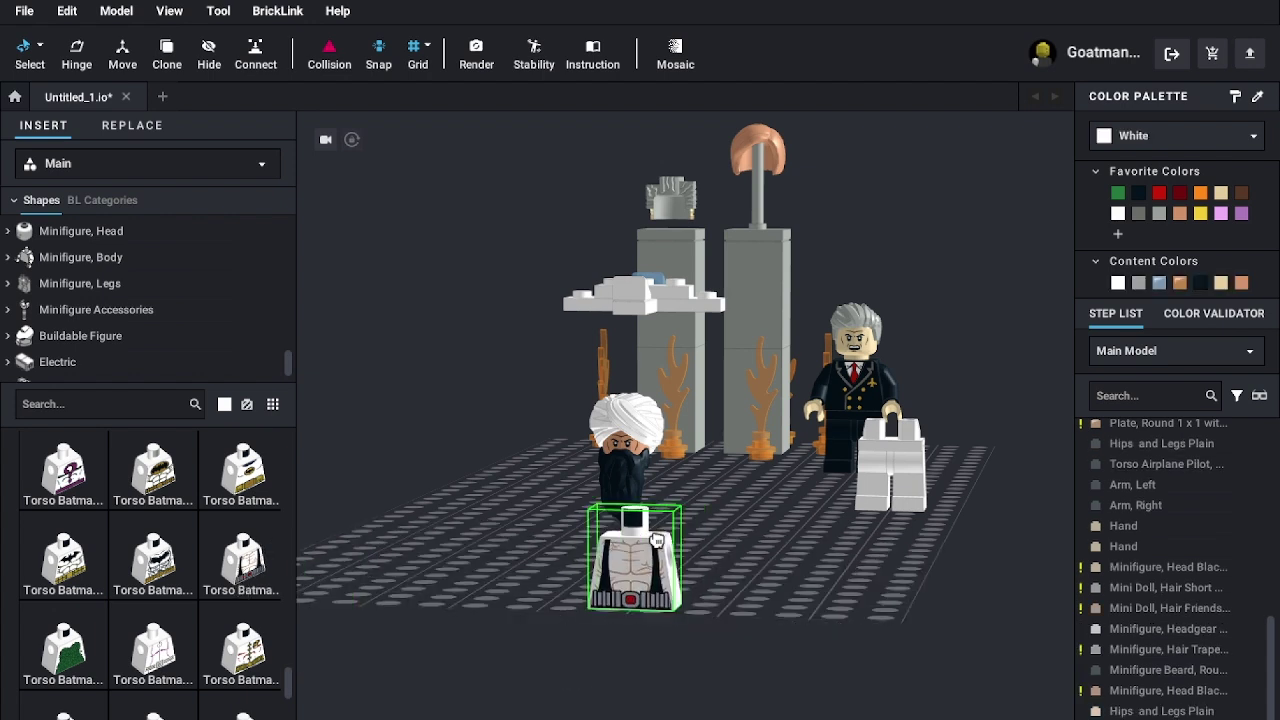
pyautogui.click(640, 560)
pyautogui.press('Escape')
pyautogui.click(609, 603)
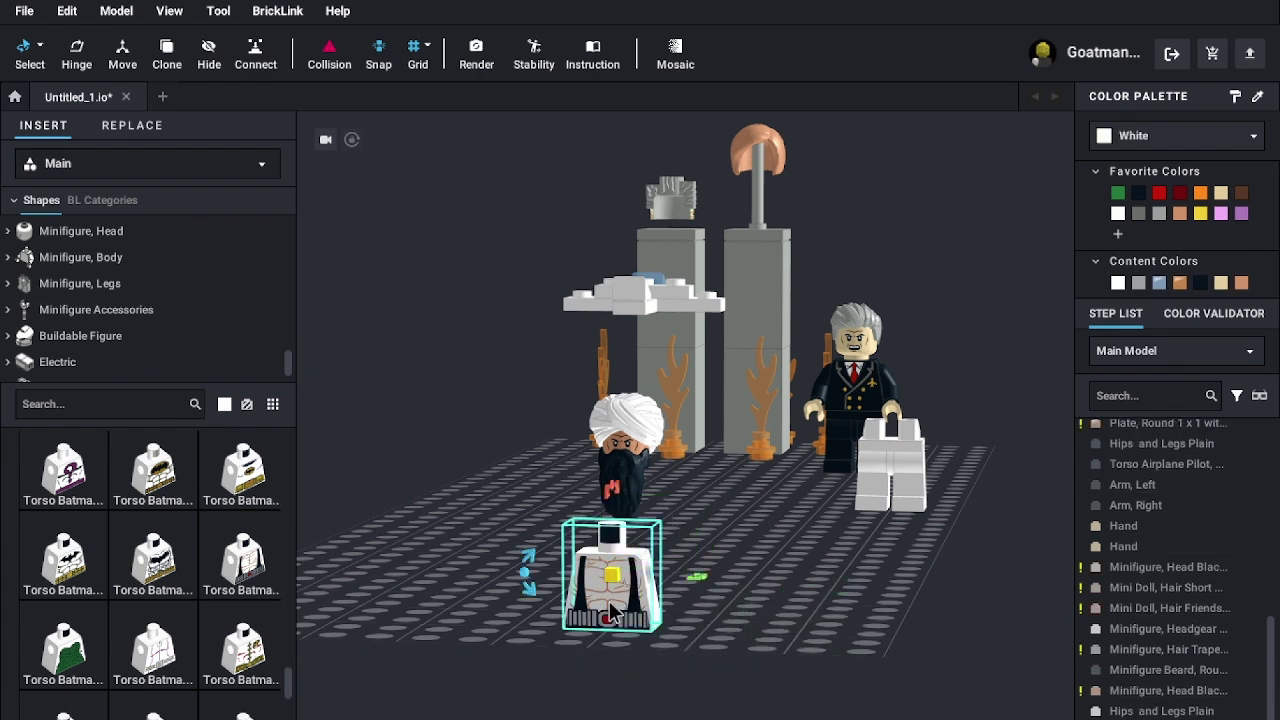
pyautogui.press('Delete')
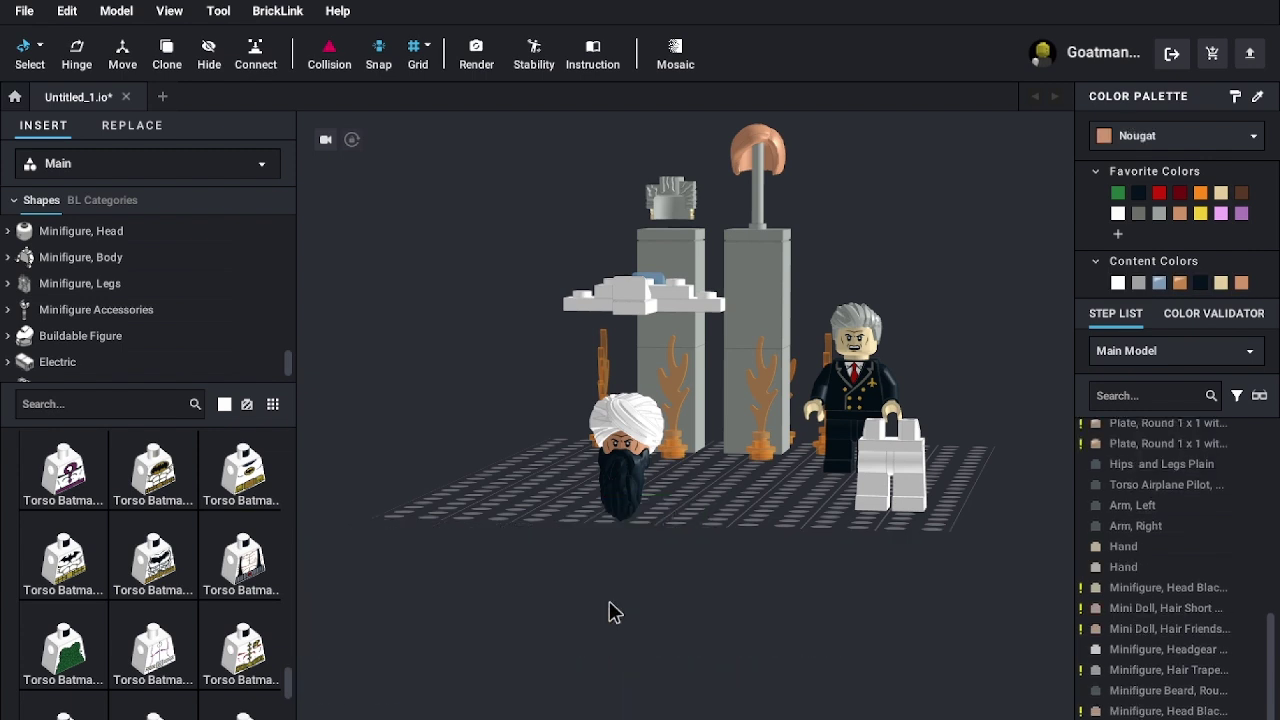
# - Place the white Castle wrap torso with gold trim and a dagger on the plain white legs
pyautogui.scroll(-4, 106, 643)
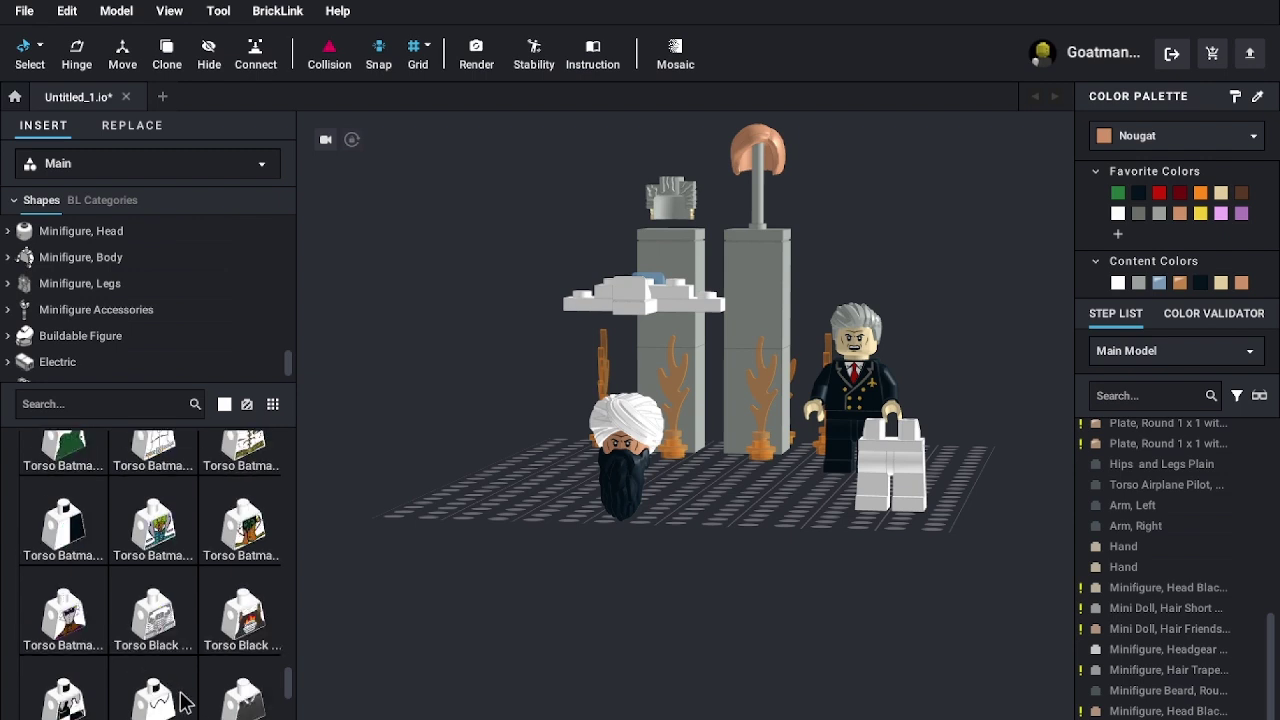
pyautogui.scroll(-2, 182, 701)
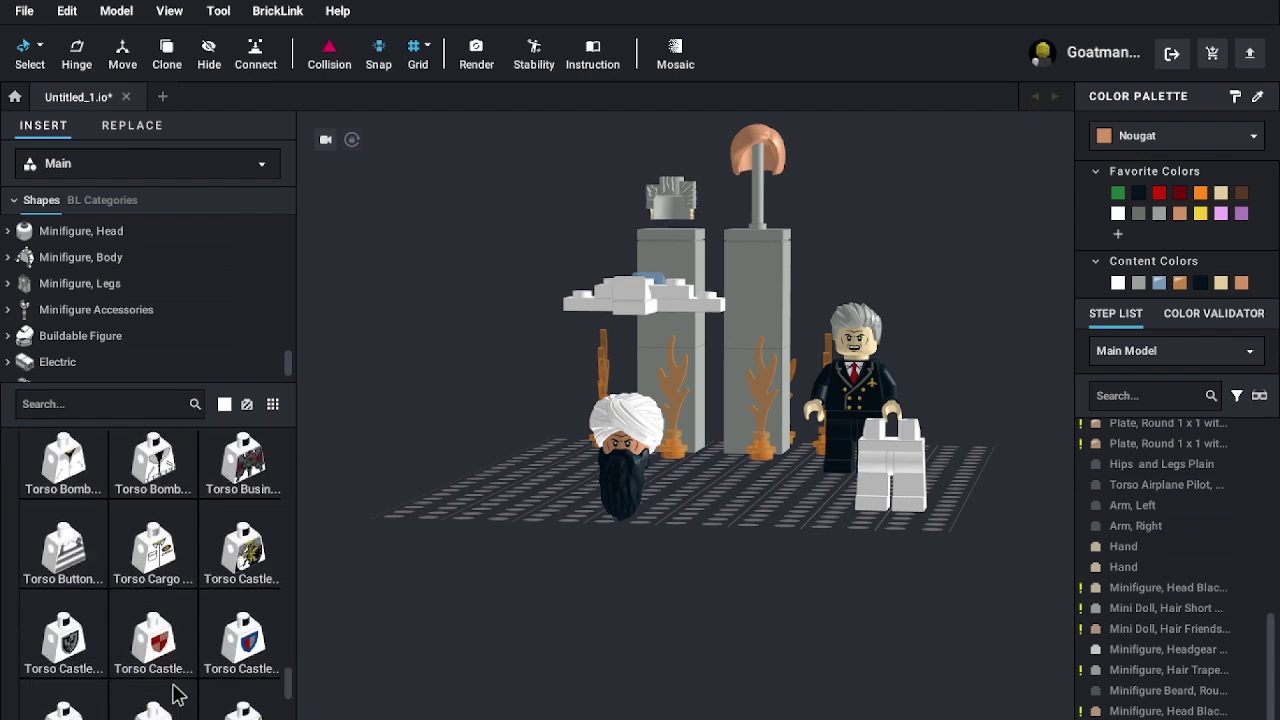
pyautogui.scroll(-2, 178, 690)
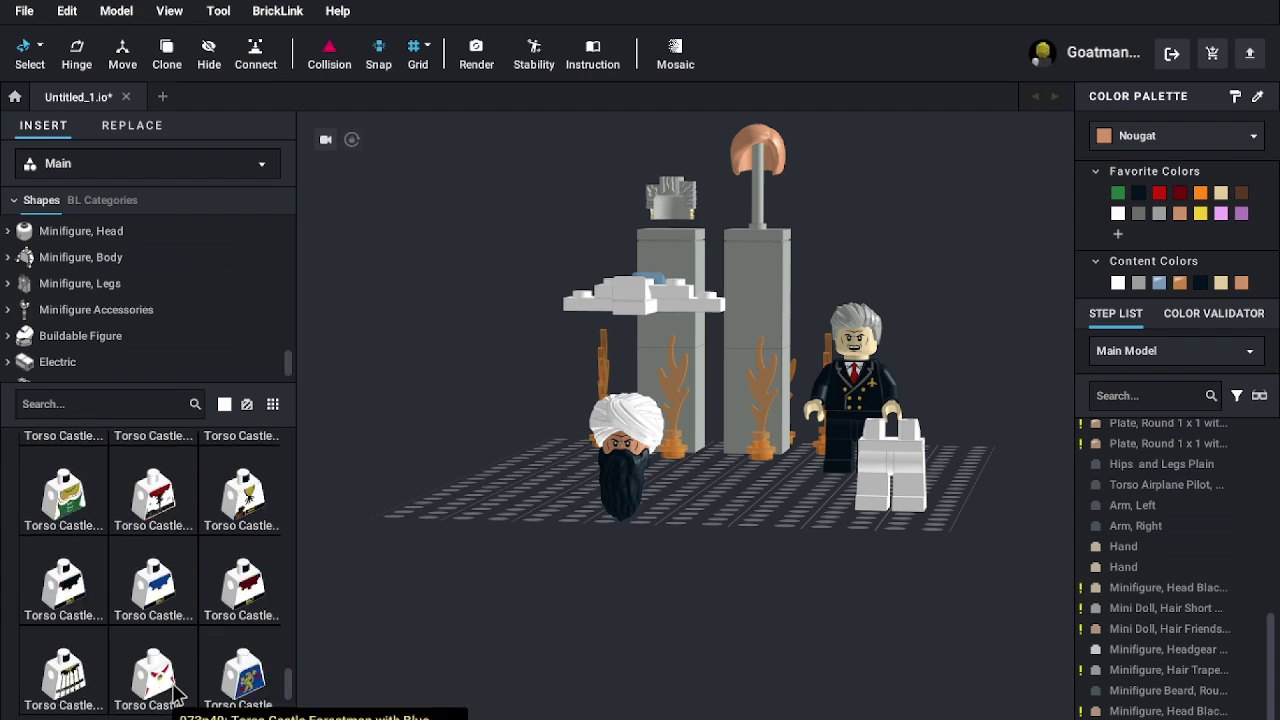
pyautogui.scroll(-2, 178, 694)
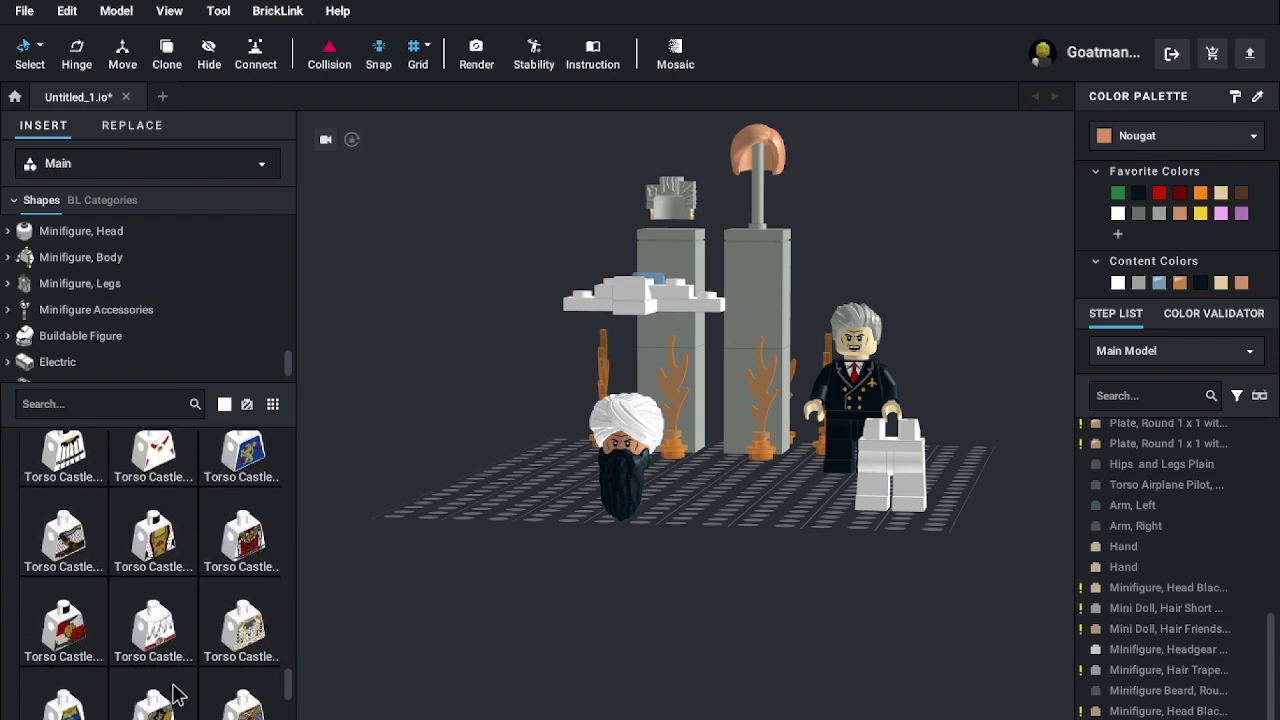
pyautogui.scroll(-3, 172, 680)
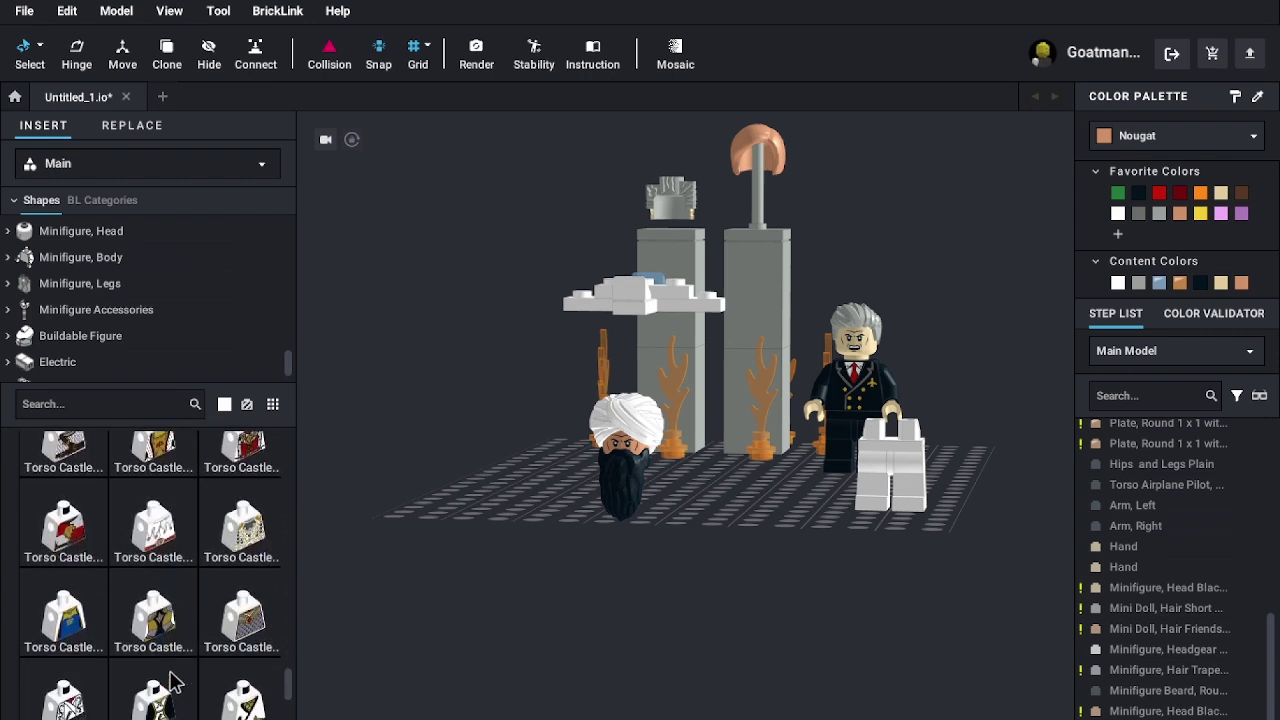
pyautogui.scroll(-1, 172, 680)
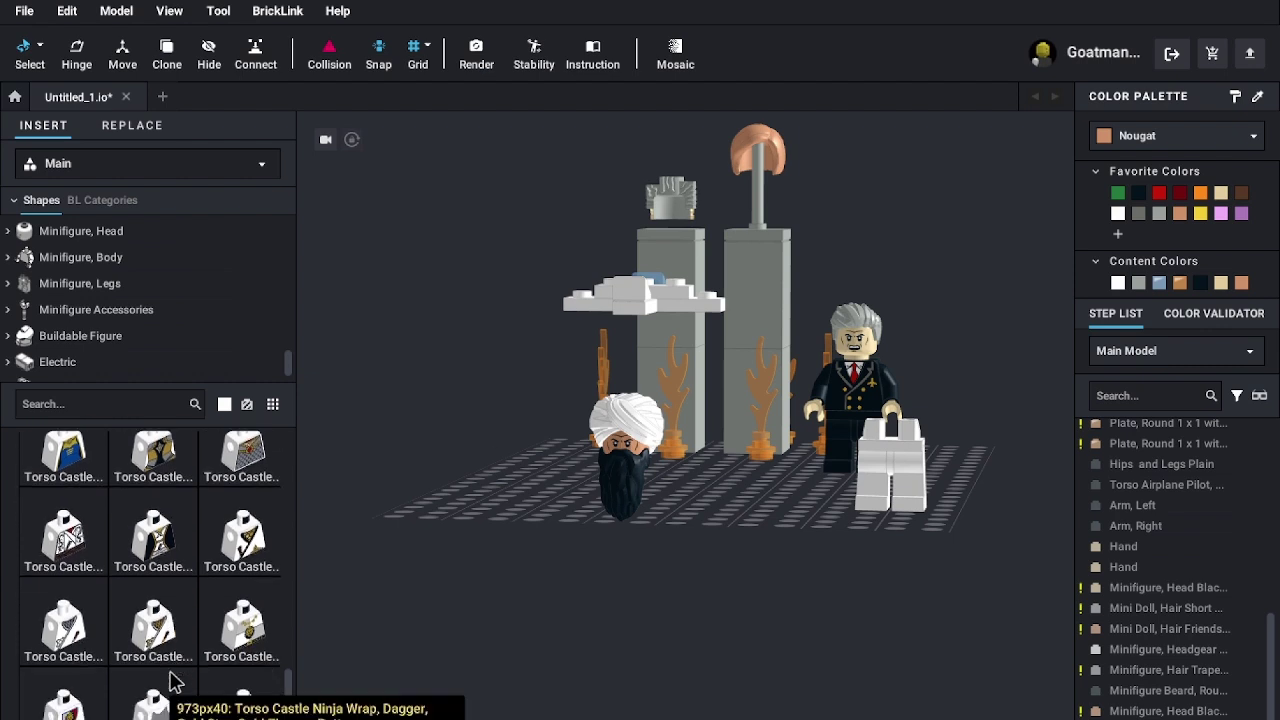
pyautogui.scroll(-1, 172, 680)
pyautogui.moveTo(160, 562); pyautogui.dragTo(557, 583)
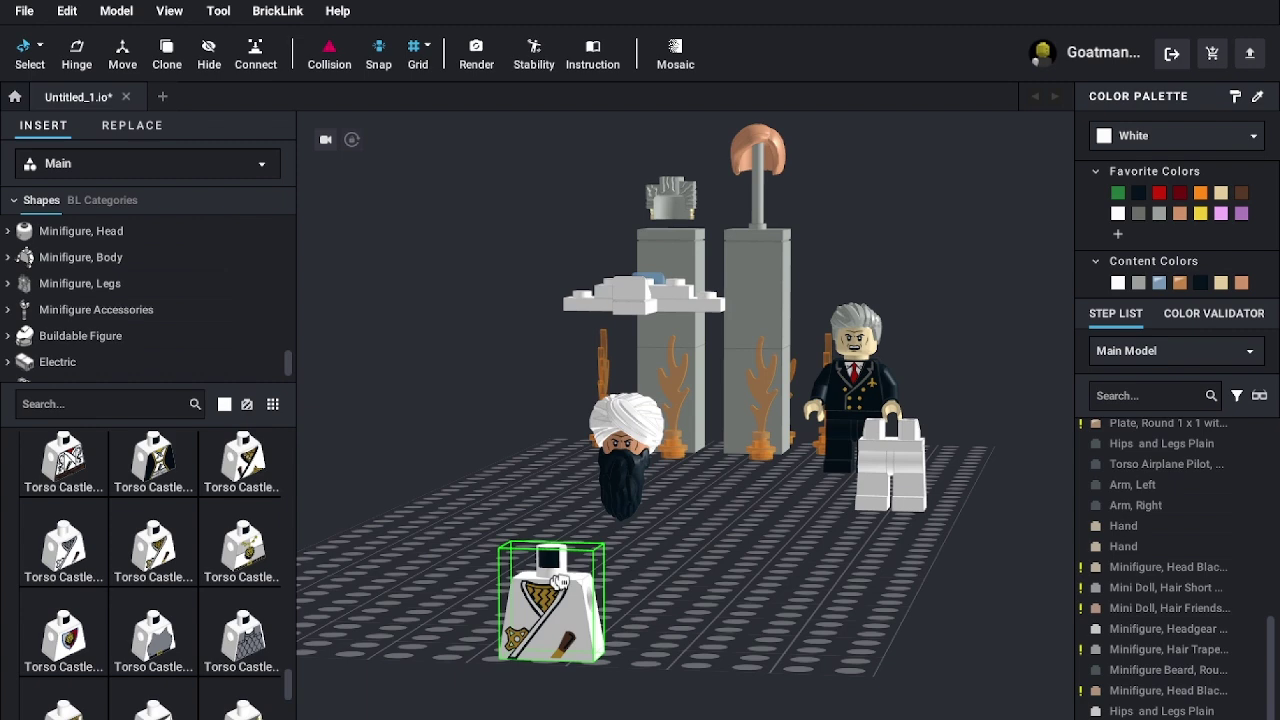
pyautogui.click(890, 400)
pyautogui.press('Escape')
# - Try to move the black beard and the turbaned figure's head onto the new white torso
pyautogui.moveTo(683, 556); pyautogui.dragTo(751, 538, button='right')
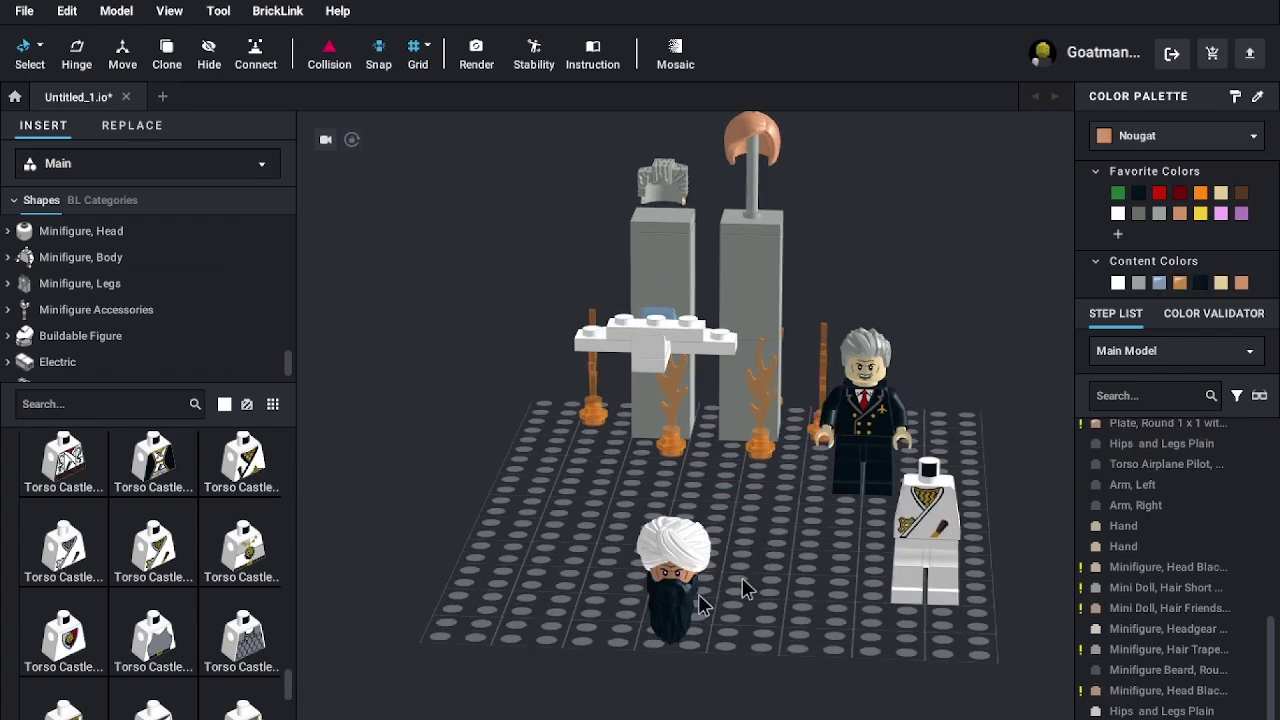
pyautogui.moveTo(690, 600); pyautogui.dragTo(941, 485)
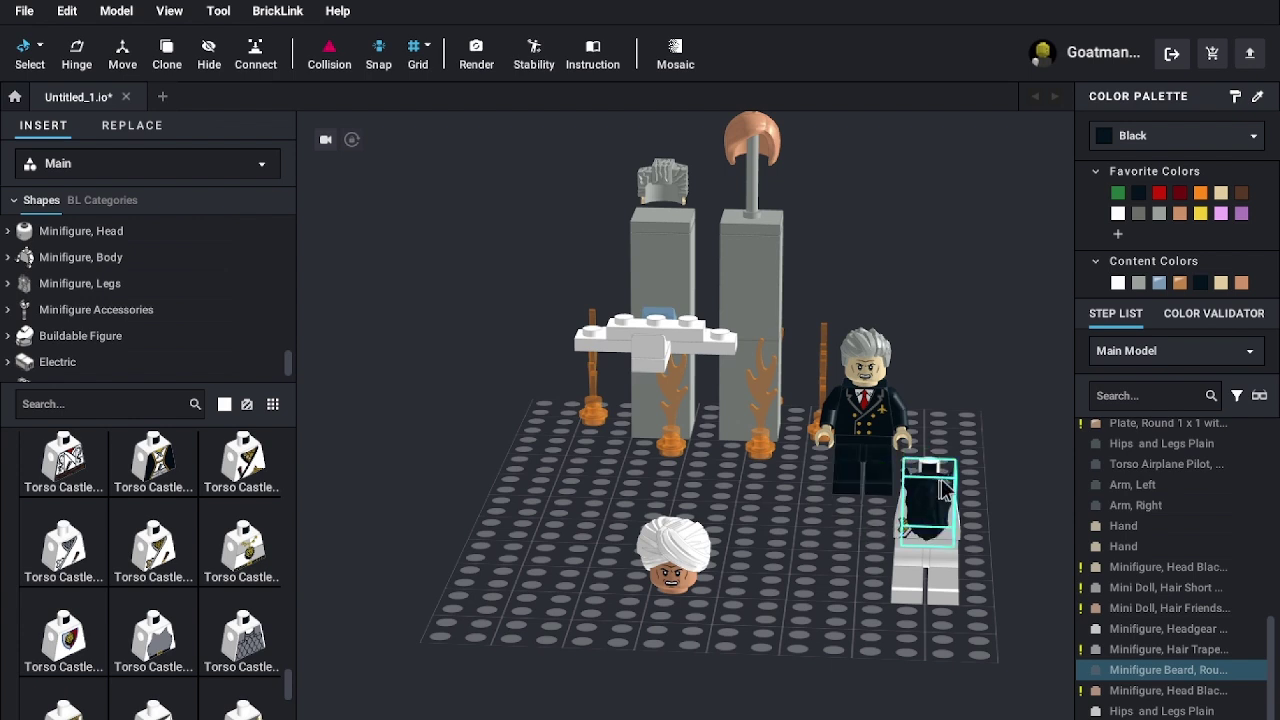
pyautogui.click(835, 530)
pyautogui.moveTo(680, 590); pyautogui.dragTo(930, 455)
pyautogui.click(825, 538)
pyautogui.click(648, 550)
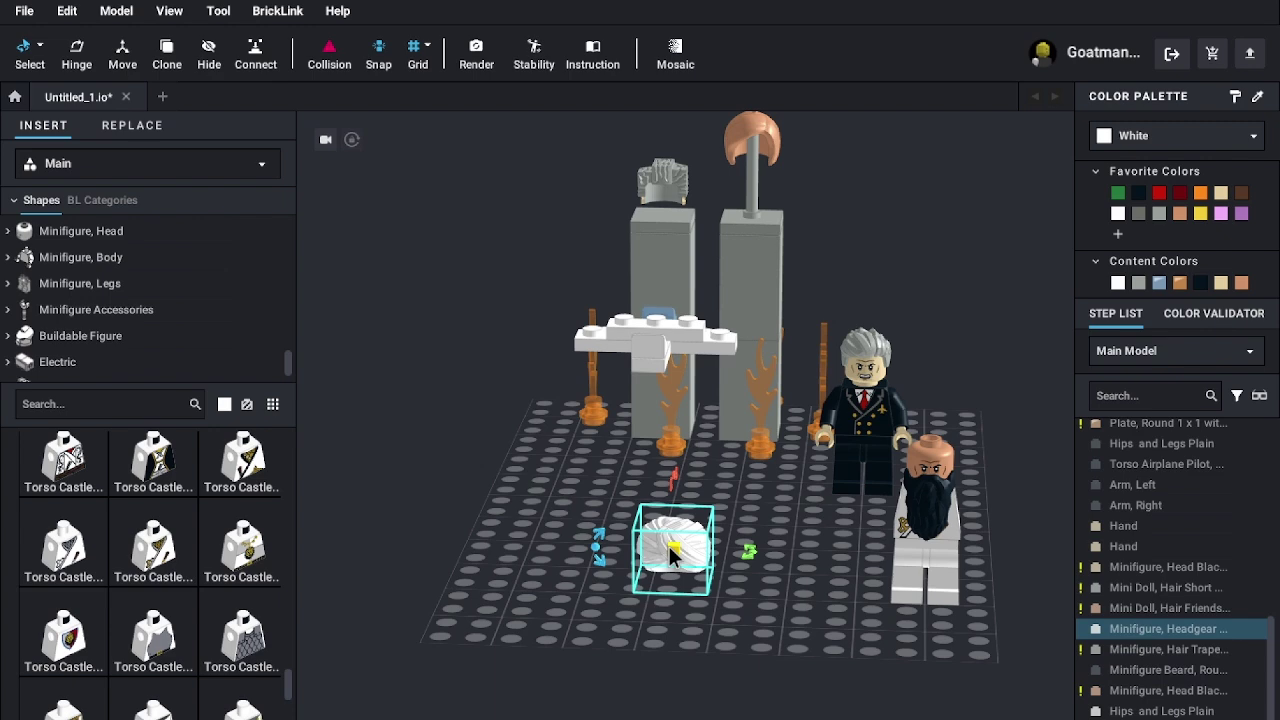
# - Set the nougat head on the neck of the white torso and fit the black beard beneath it
pyautogui.moveTo(966, 500); pyautogui.dragTo(940, 510, button='right')
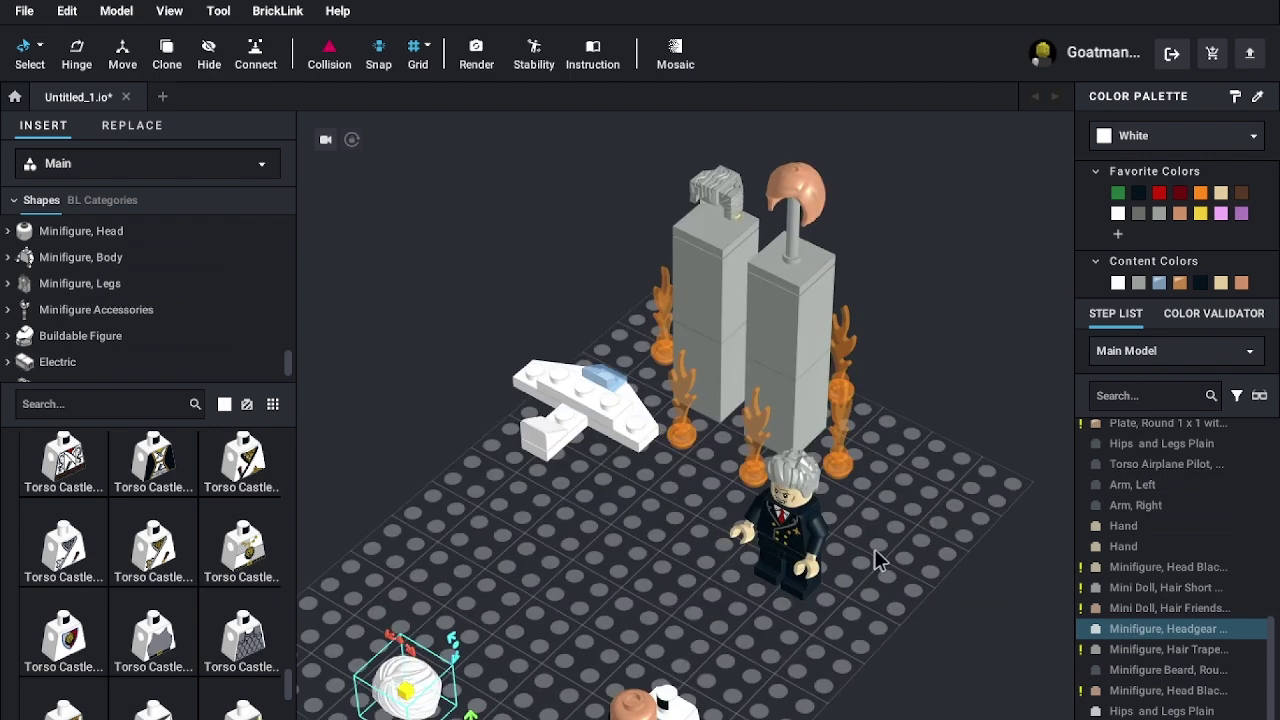
pyautogui.scroll(-5, 874, 548)
pyautogui.click(730, 640)
pyautogui.moveTo(730, 640); pyautogui.dragTo(680, 625, button='right')
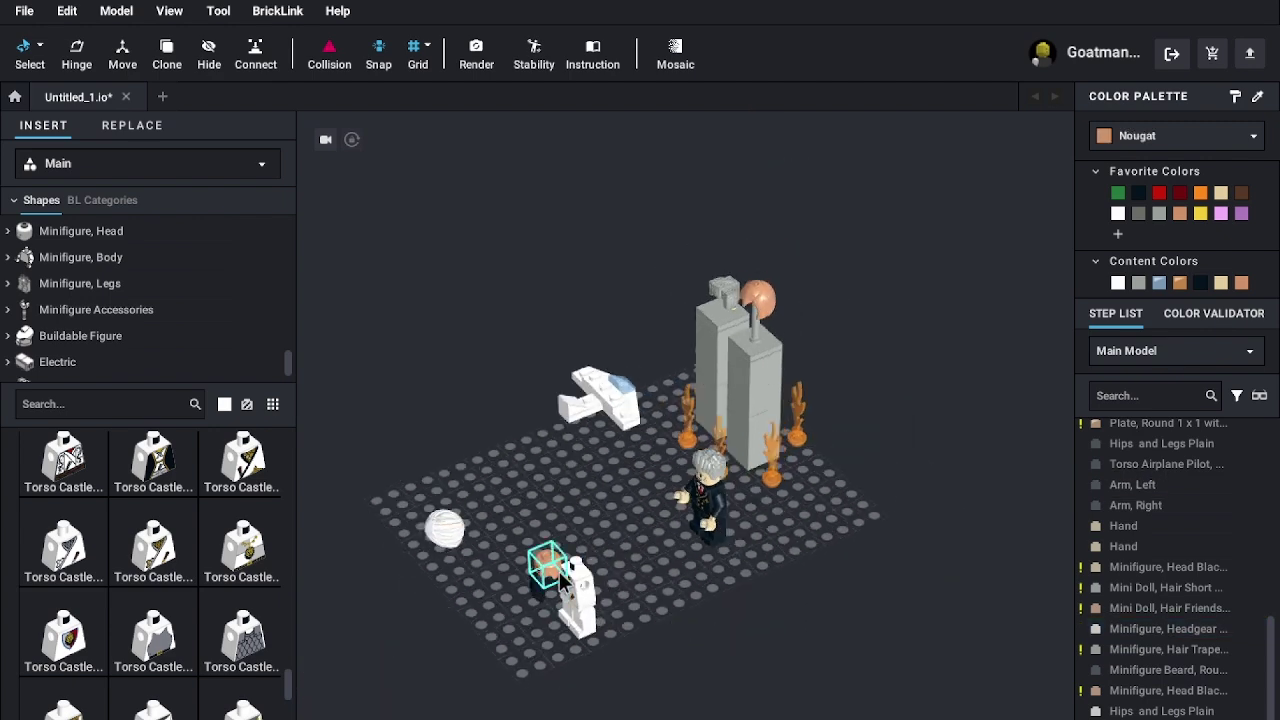
pyautogui.click(576, 576)
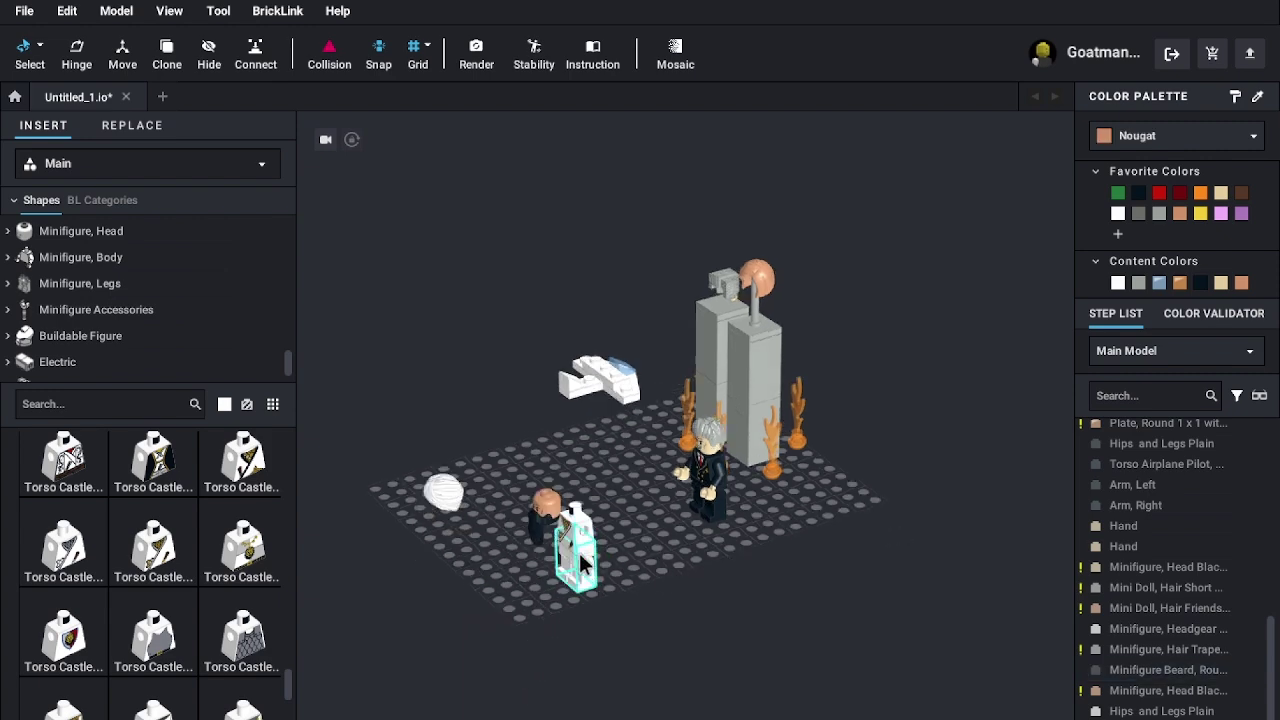
pyautogui.scroll(5, 584, 564)
pyautogui.click(425, 552)
pyautogui.moveTo(453, 553); pyautogui.dragTo(486, 554)
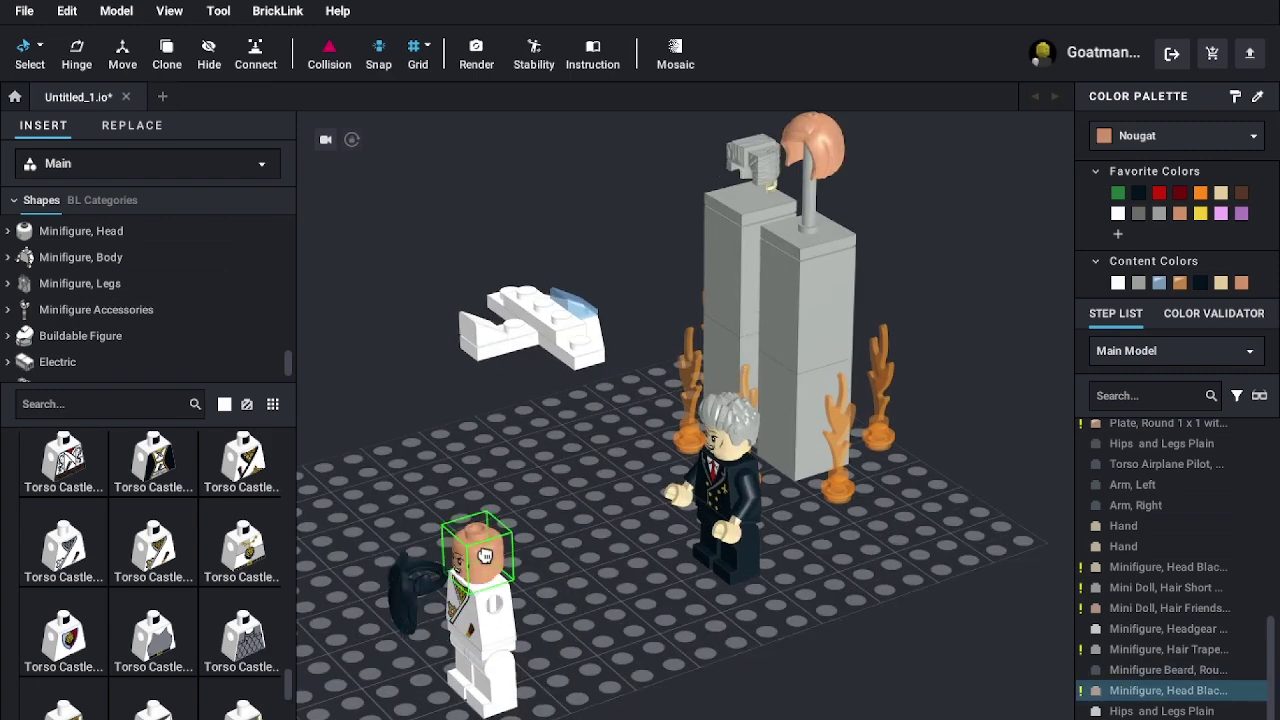
pyautogui.moveTo(402, 603); pyautogui.dragTo(448, 597)
pyautogui.press('Escape')
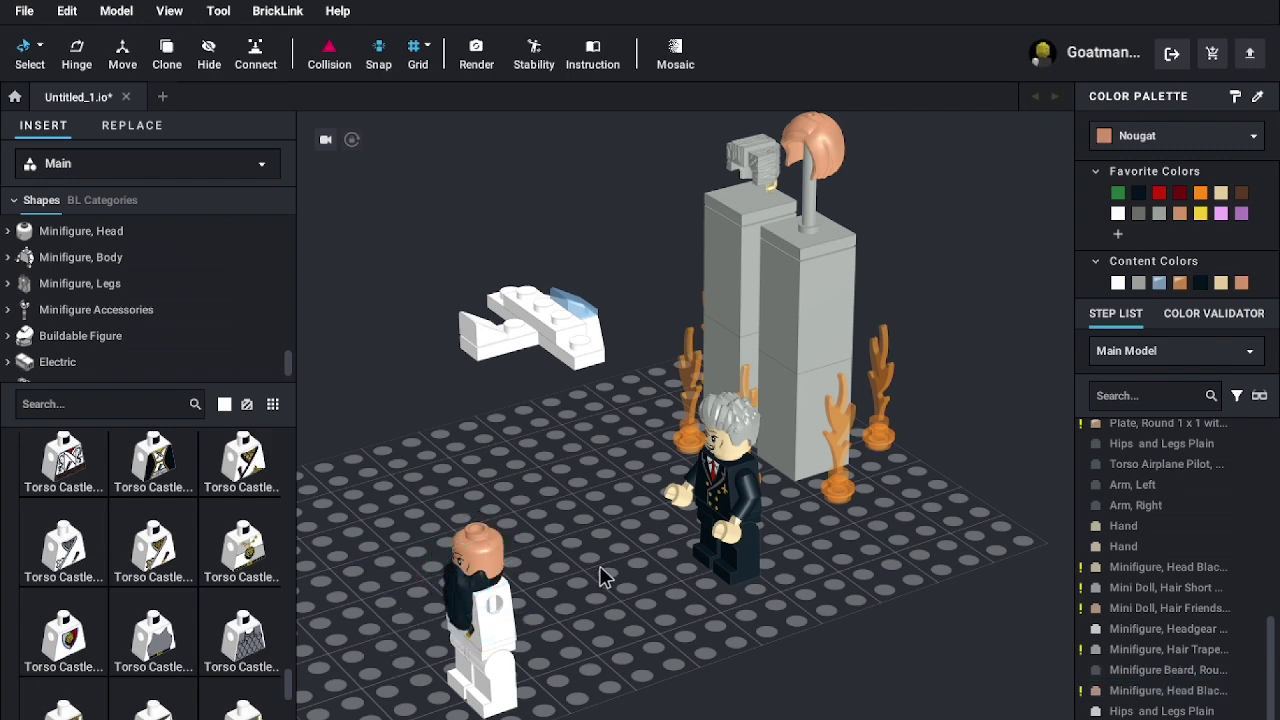
# - Put the white turban on the bearded figure's head
pyautogui.scroll(-2, 606, 580)
pyautogui.click(366, 515)
pyautogui.moveTo(366, 515); pyautogui.dragTo(526, 518)
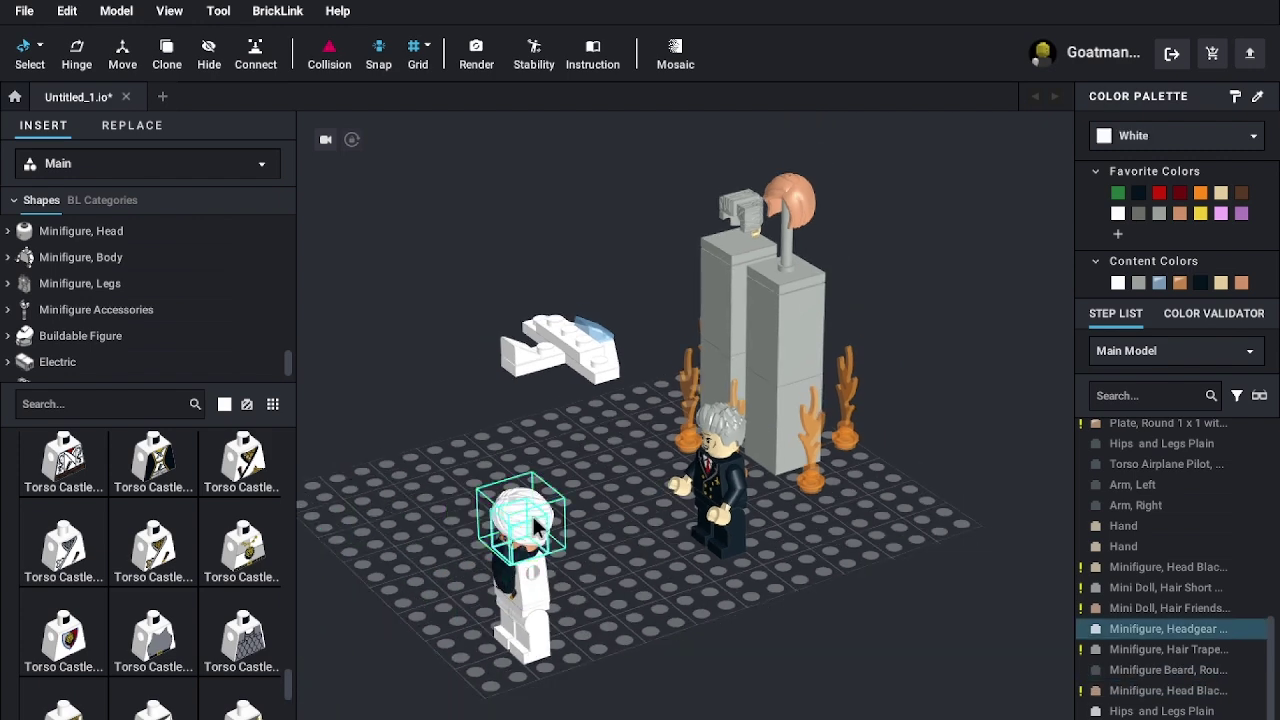
pyautogui.press('Escape')
# - Move the whole turbaned minifigure beside the pilot near the edge of the baseplate
pyautogui.doubleClick(527, 590)
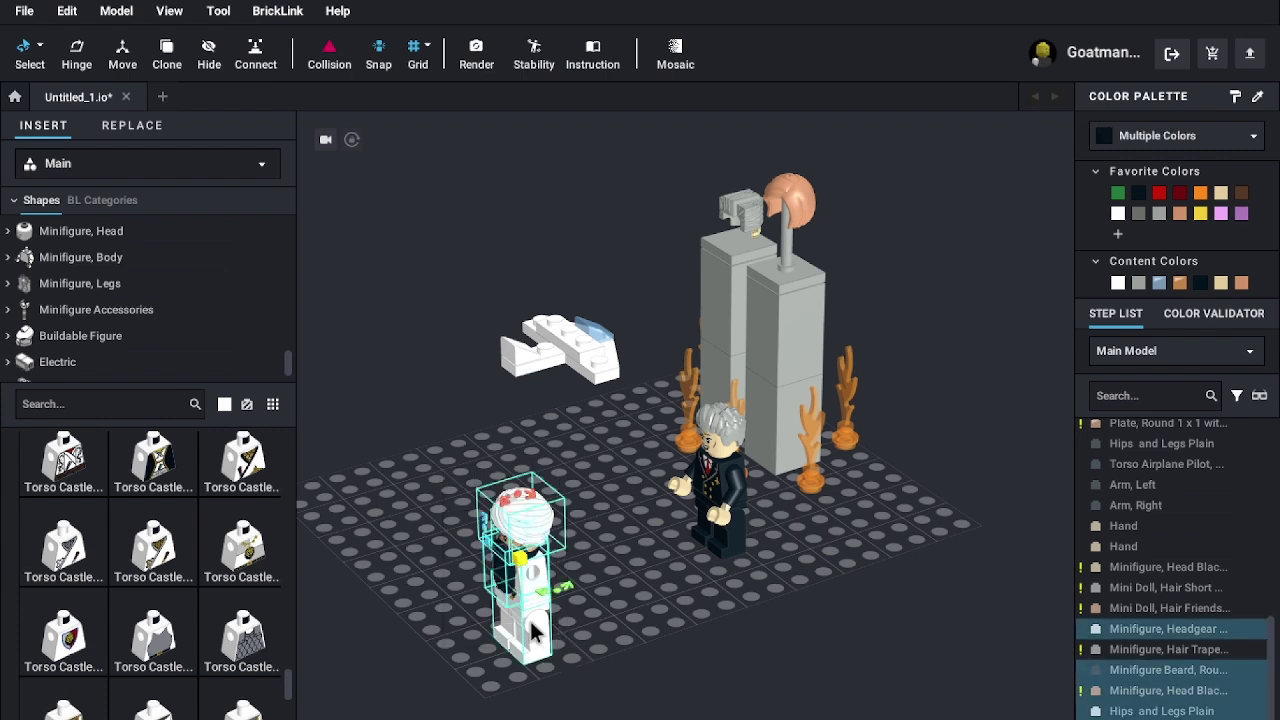
pyautogui.moveTo(527, 590); pyautogui.dragTo(820, 550)
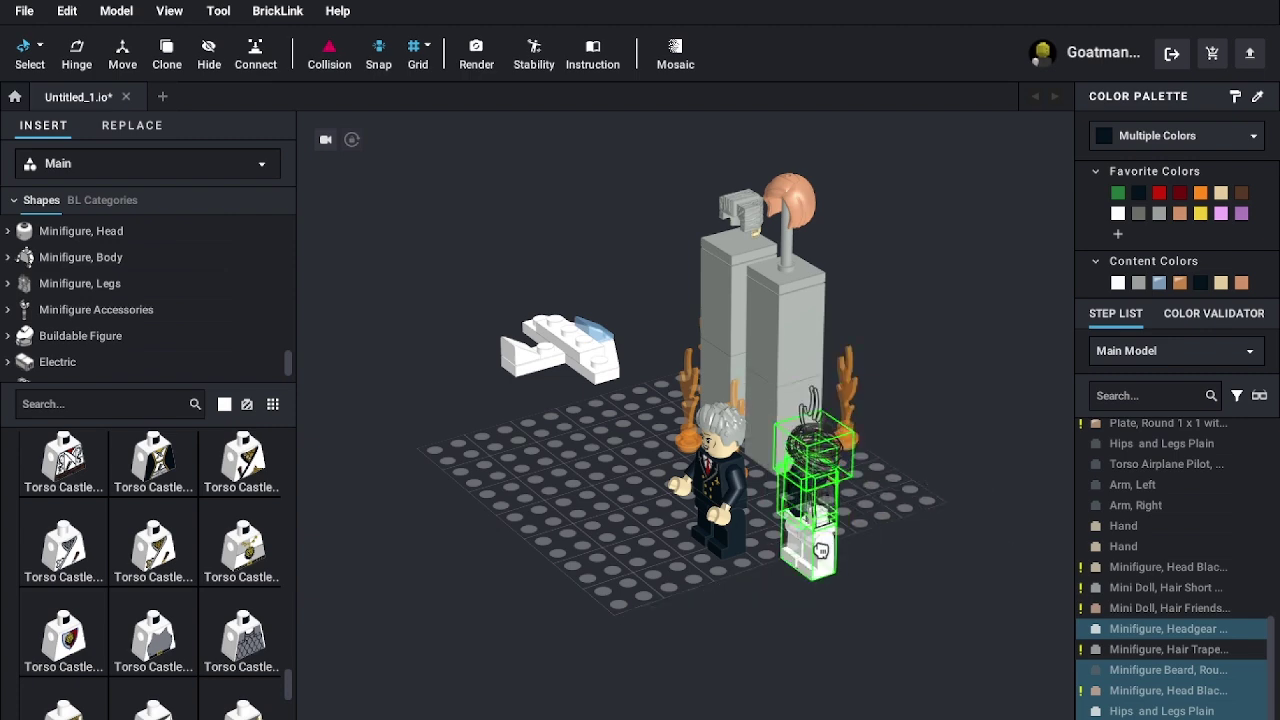
pyautogui.moveTo(841, 567); pyautogui.dragTo(916, 472, button='right')
pyautogui.click(760, 420)
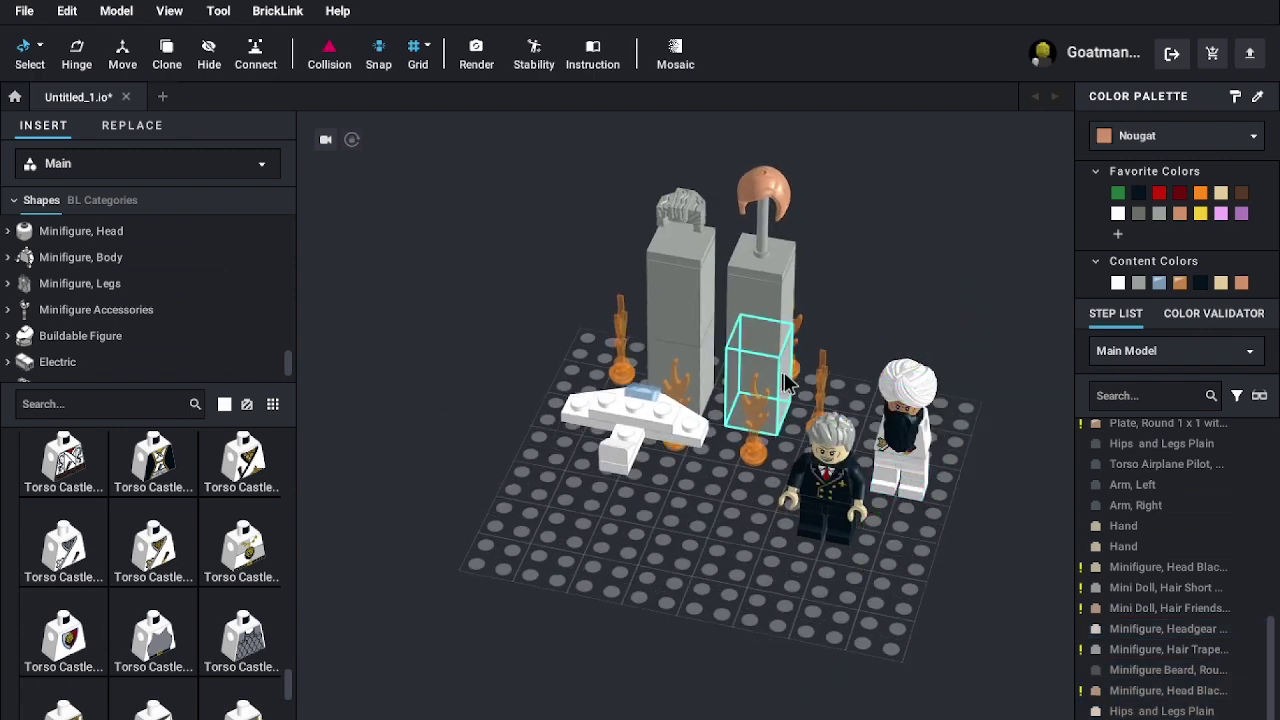
# - Copy the pilot's black left arm and attach the copy to the turbaned figure's white torso
pyautogui.scroll(3, 795, 400)
pyautogui.moveTo(795, 400); pyautogui.dragTo(650, 440, button='right')
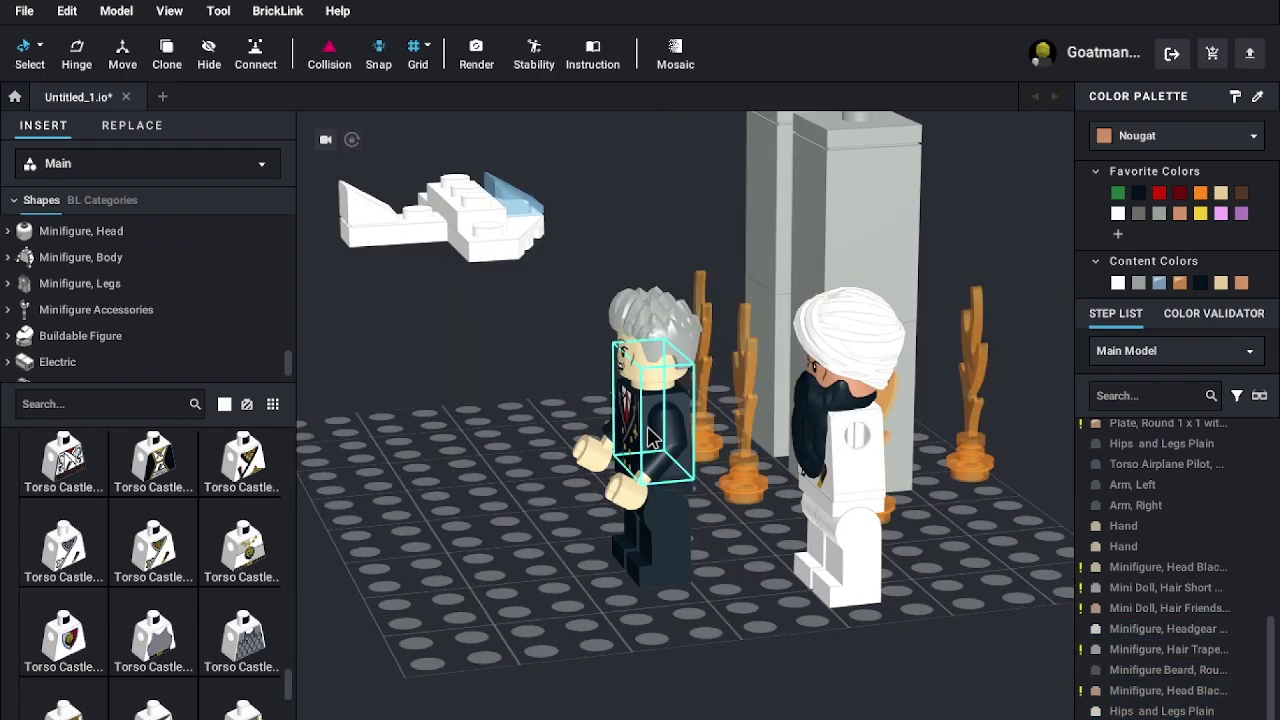
pyautogui.click(690, 455)
pyautogui.click(662, 462)
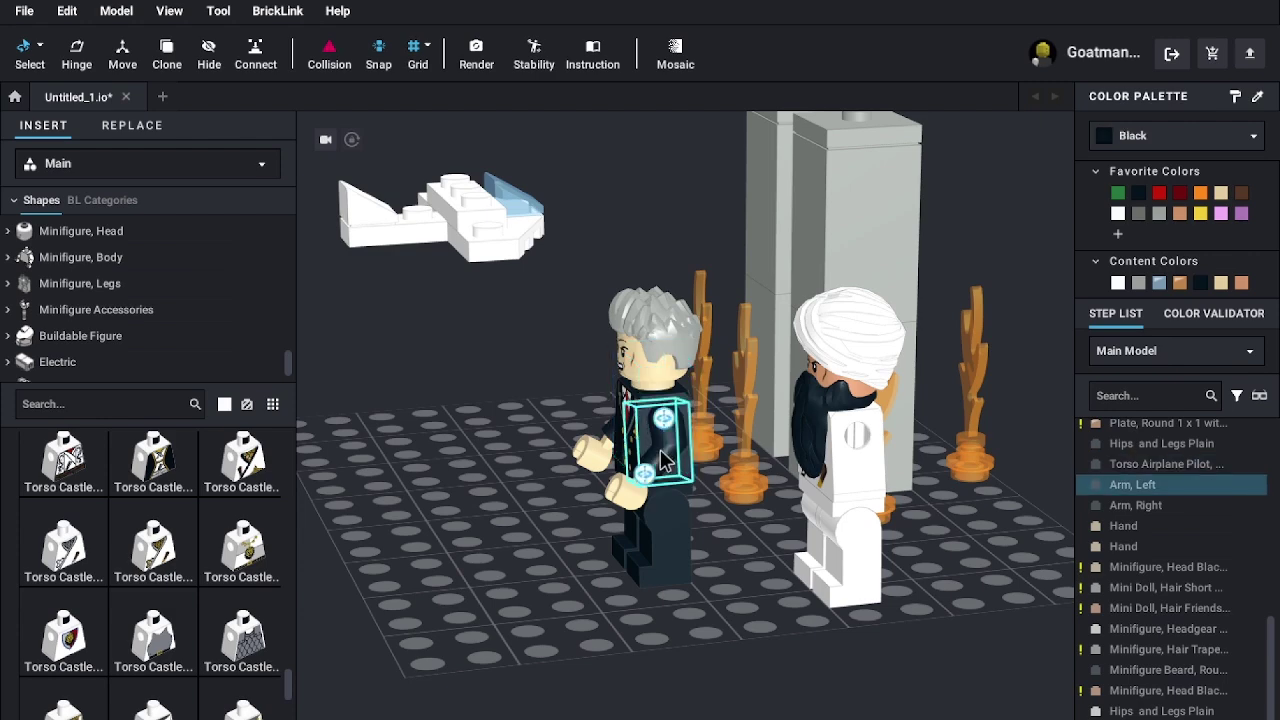
pyautogui.press('Escape')
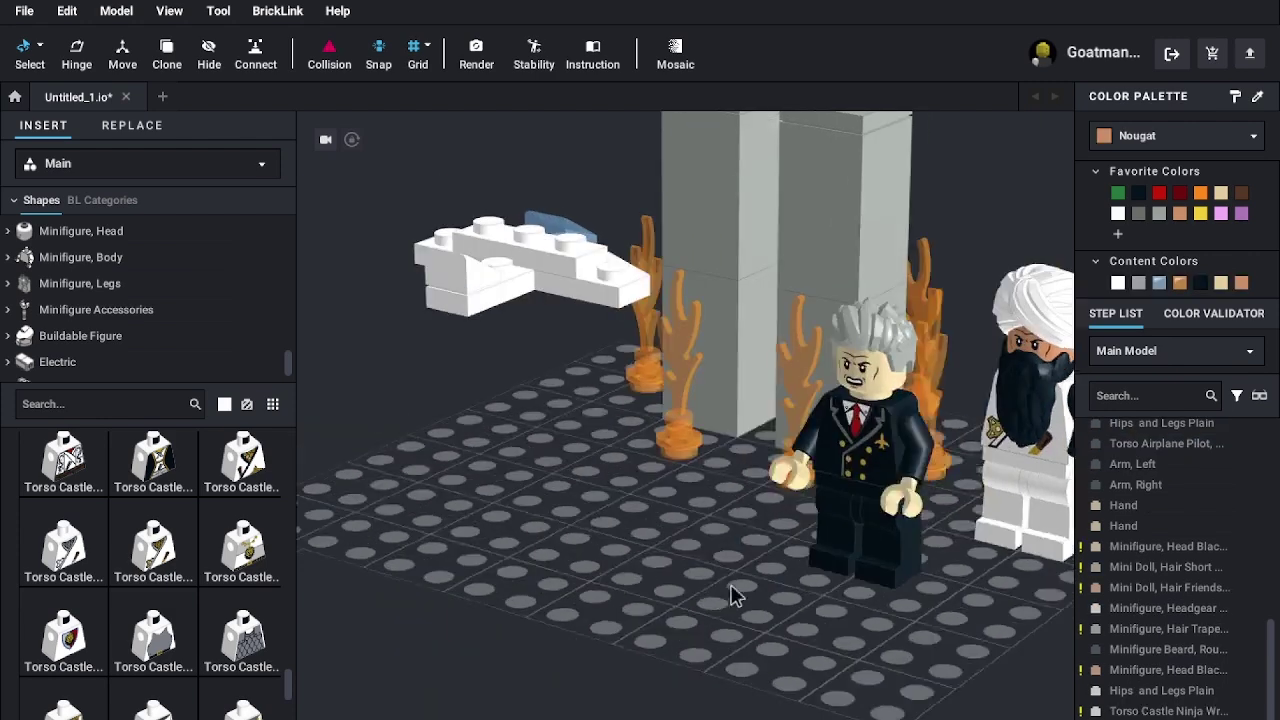
pyautogui.moveTo(732, 587); pyautogui.dragTo(760, 575, button='right')
pyautogui.click(837, 438)
pyautogui.hotkey('ctrl', 'c')
pyautogui.hotkey('ctrl', 'v')
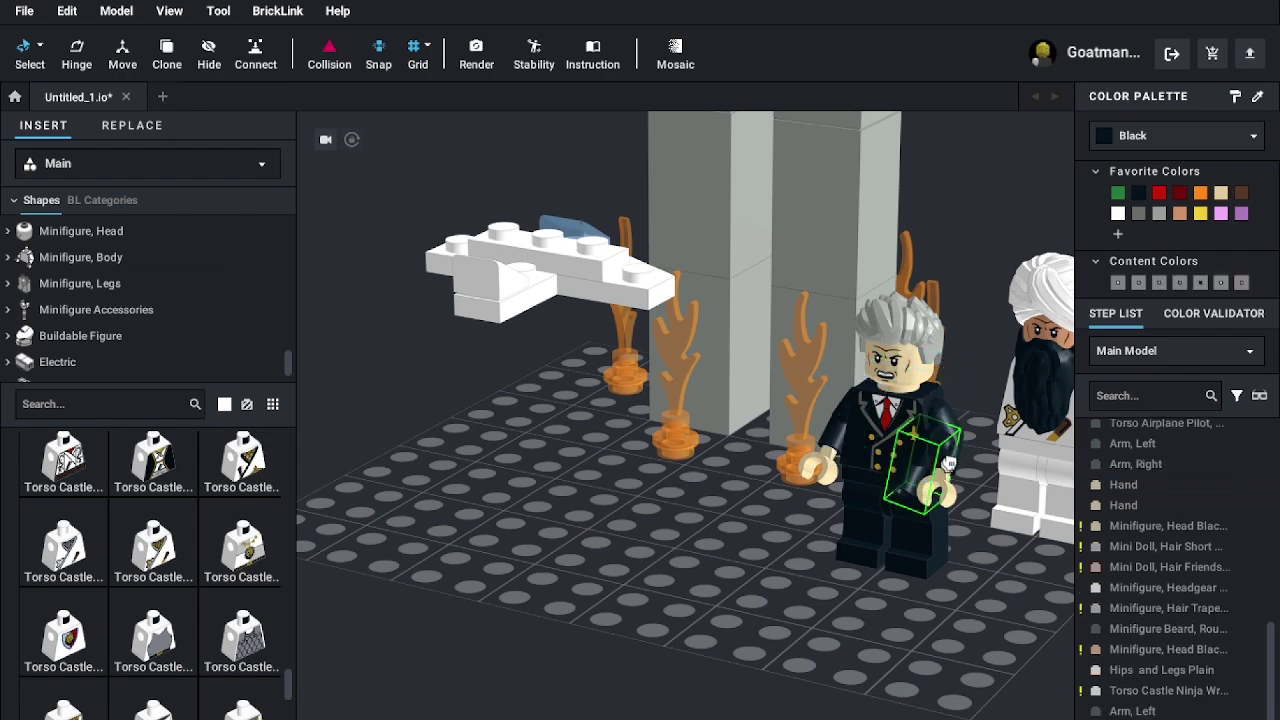
# - Attach a black right arm to the other shoulder of the turbaned figure's torso
pyautogui.moveTo(1005, 512); pyautogui.dragTo(1072, 542, button='right')
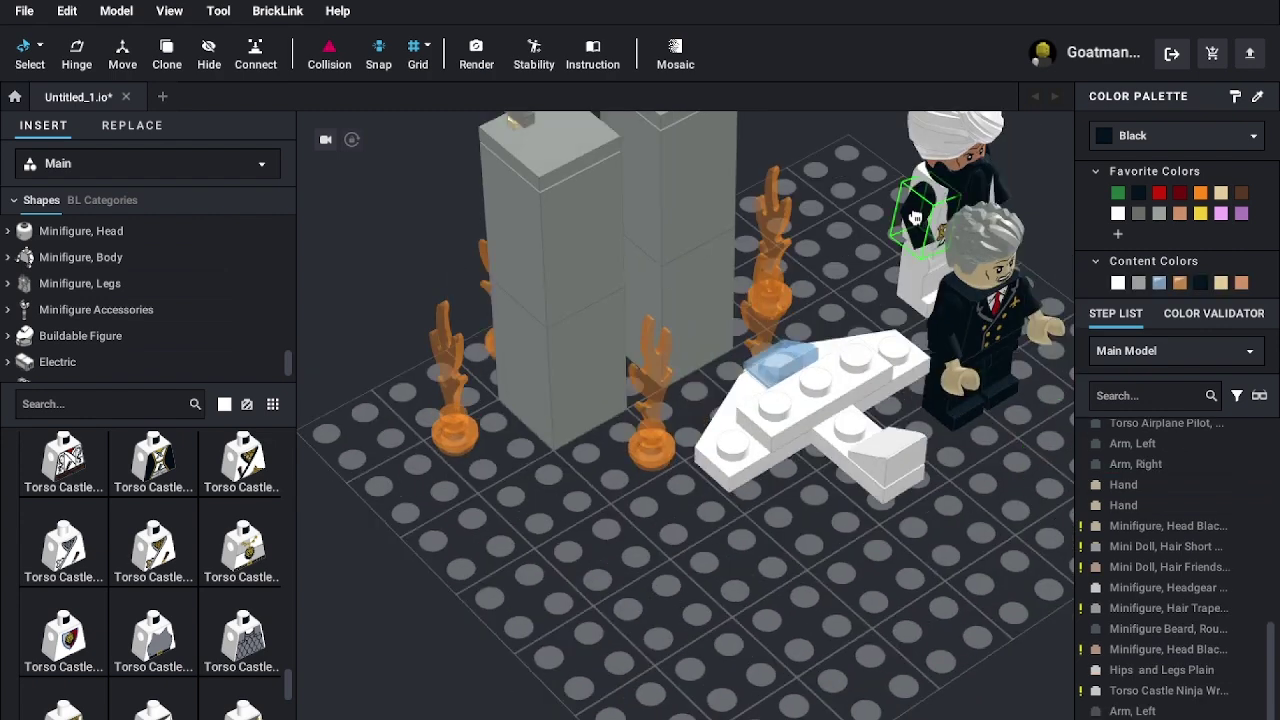
pyautogui.click(902, 206)
pyautogui.click(898, 208)
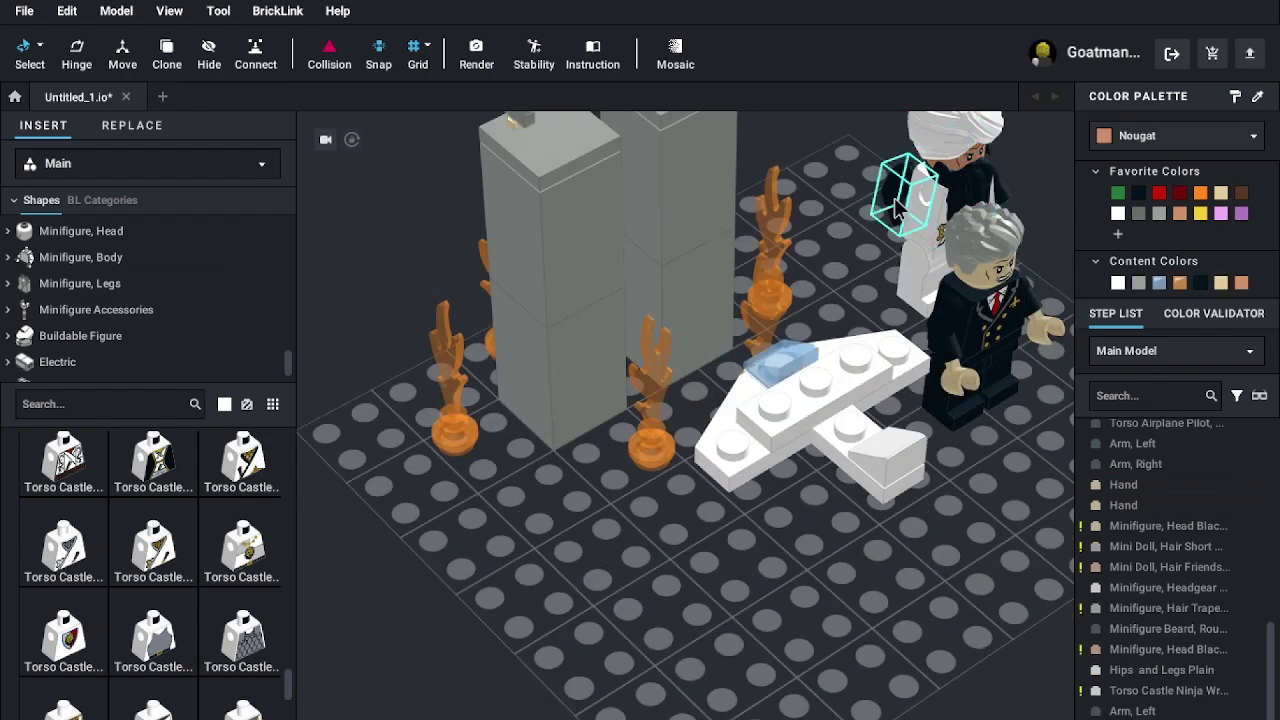
pyautogui.moveTo(856, 220); pyautogui.dragTo(908, 215)
pyautogui.click(866, 228)
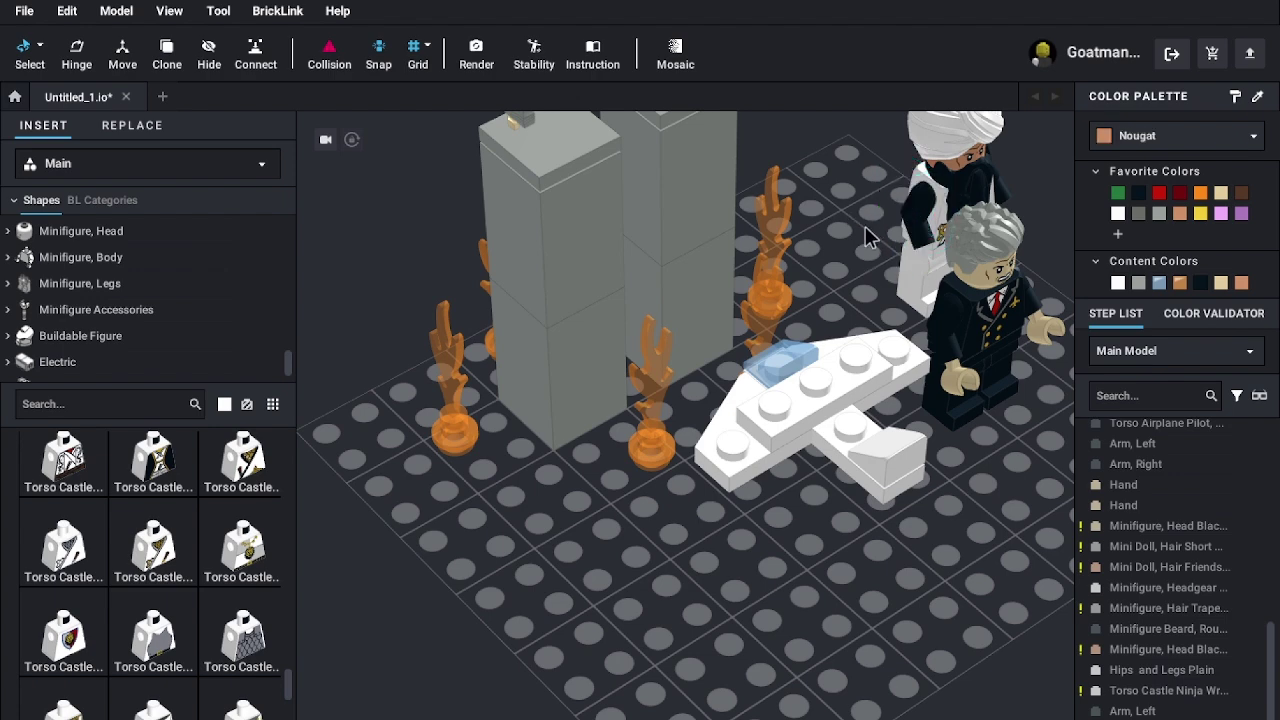
# - Copy the pilot's tan hands onto the ends of both of the turbaned figure's arms
pyautogui.moveTo(922, 440); pyautogui.dragTo(861, 405, button='right')
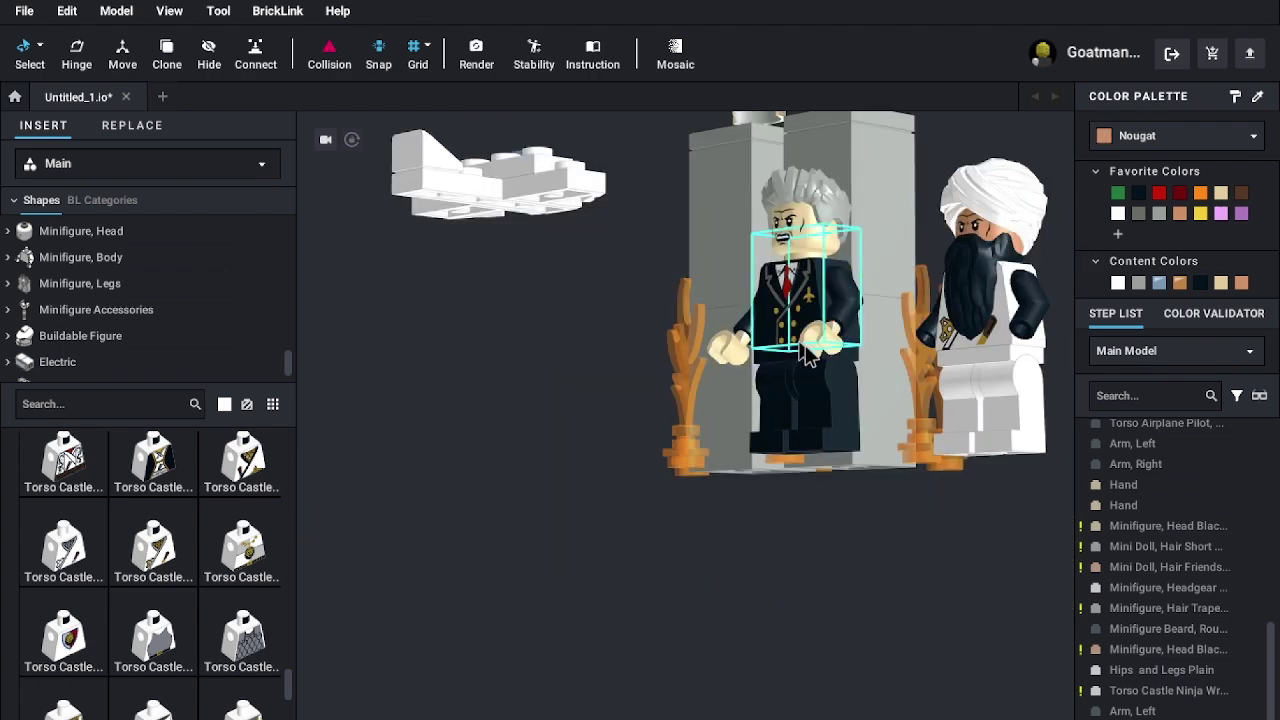
pyautogui.click(828, 326)
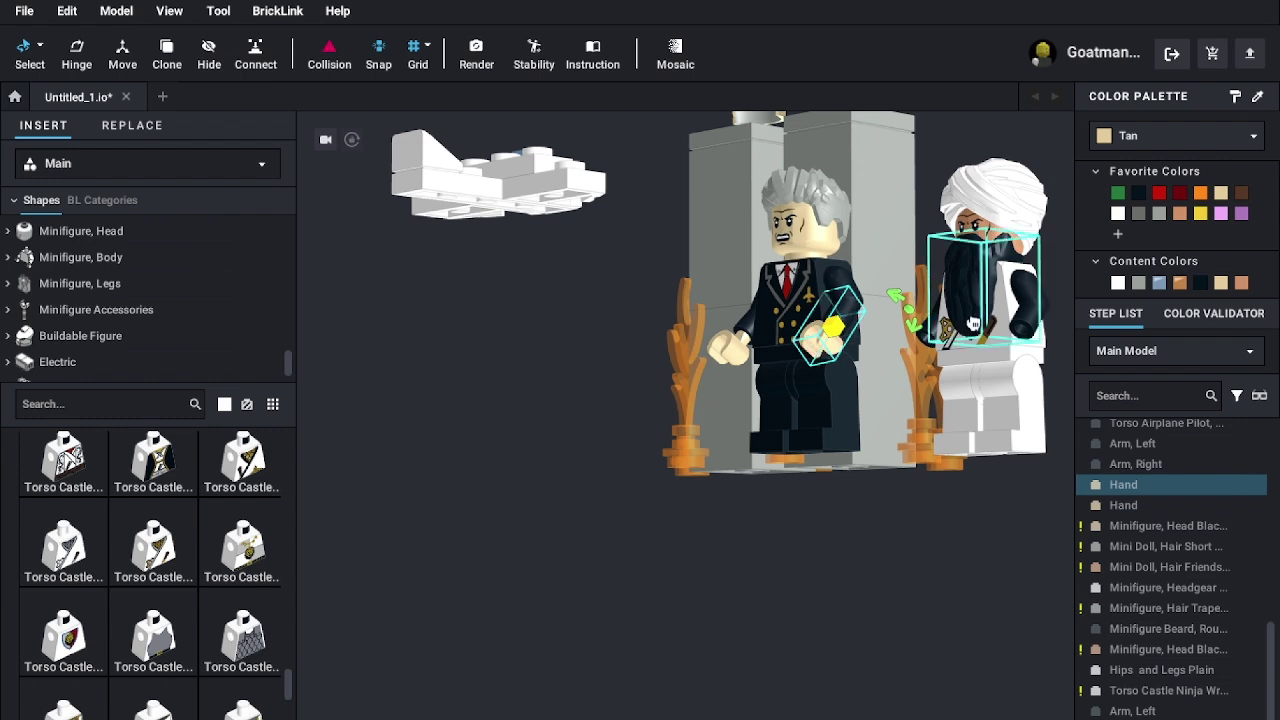
pyautogui.hotkey('ctrl', 'v')
pyautogui.click(935, 345)
pyautogui.click(803, 335)
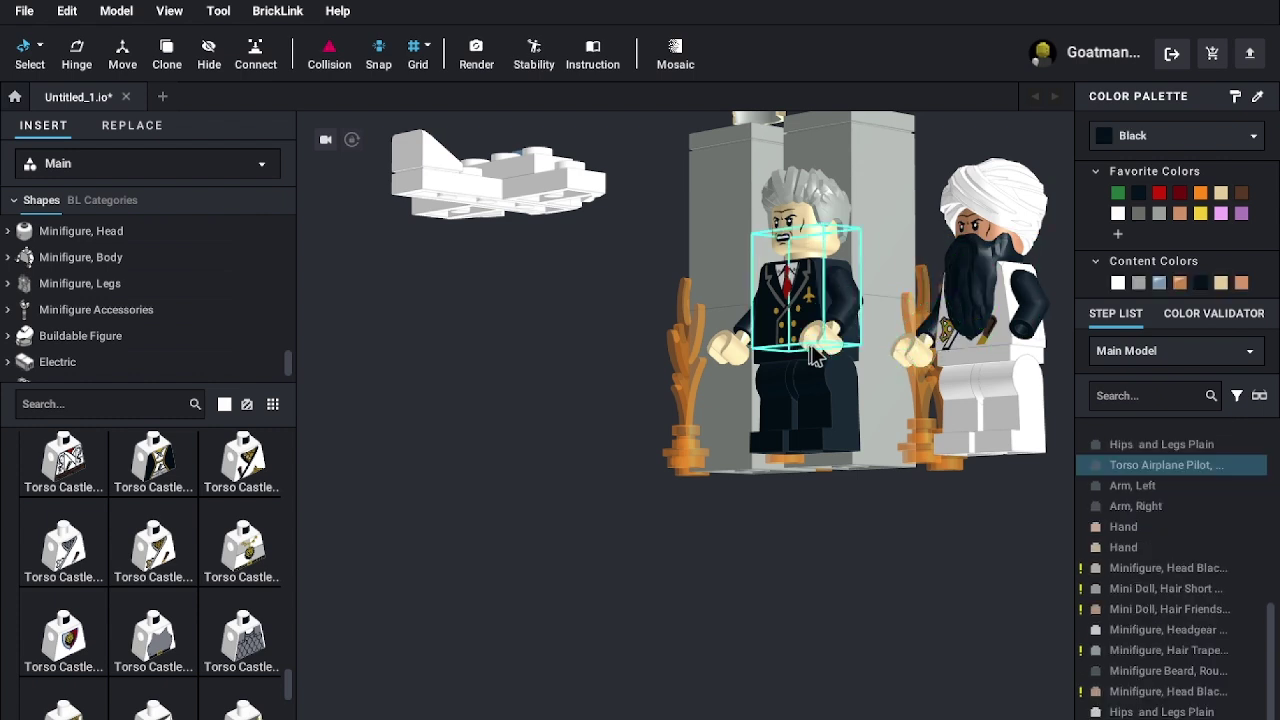
pyautogui.click(824, 340)
pyautogui.hotkey('ctrl', 'v')
pyautogui.click(1028, 340)
pyautogui.press('Escape')
# - Paint the turbaned figure's hands Nougat and both of its arms White
pyautogui.click(1239, 103)
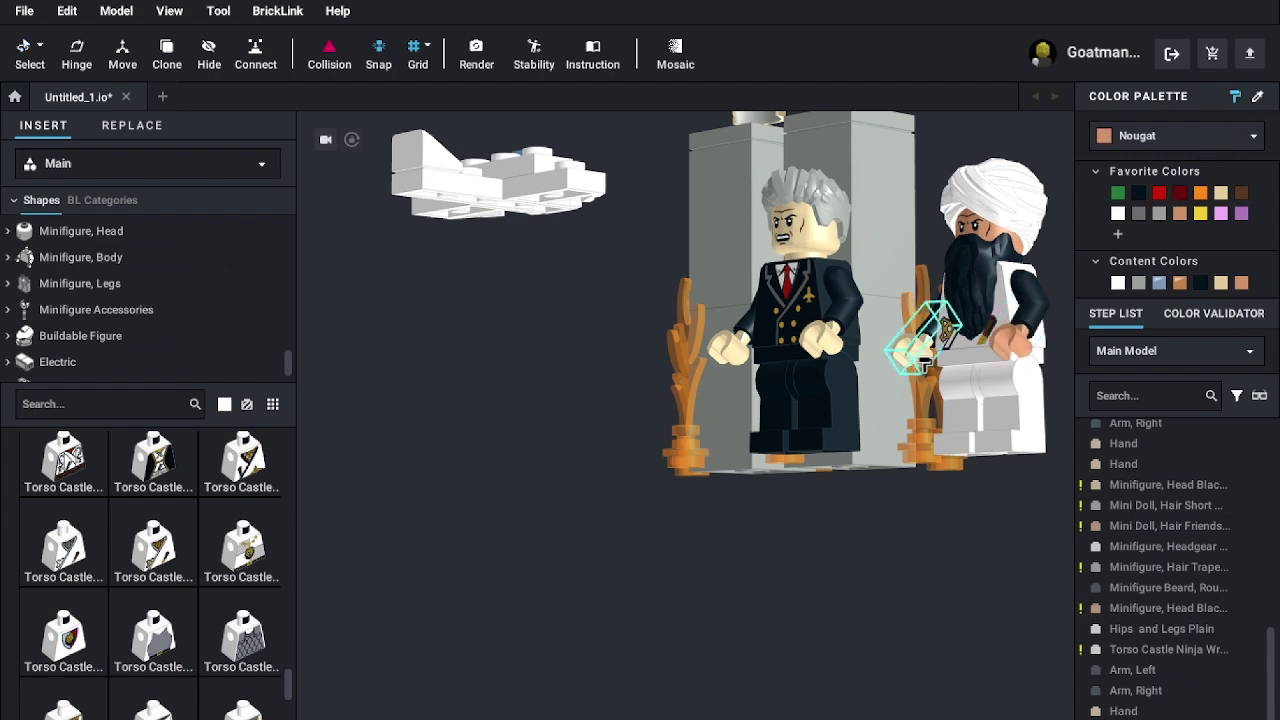
pyautogui.click(972, 285)
pyautogui.click(1117, 213)
pyautogui.click(1028, 300)
pyautogui.click(938, 342)
# - Delete the Torso Castle Ninja part from the turbaned figure, keeping its head, arms and legs
pyautogui.scroll(-3, 950, 395)
pyautogui.moveTo(983, 460); pyautogui.dragTo(597, 274, button='right')
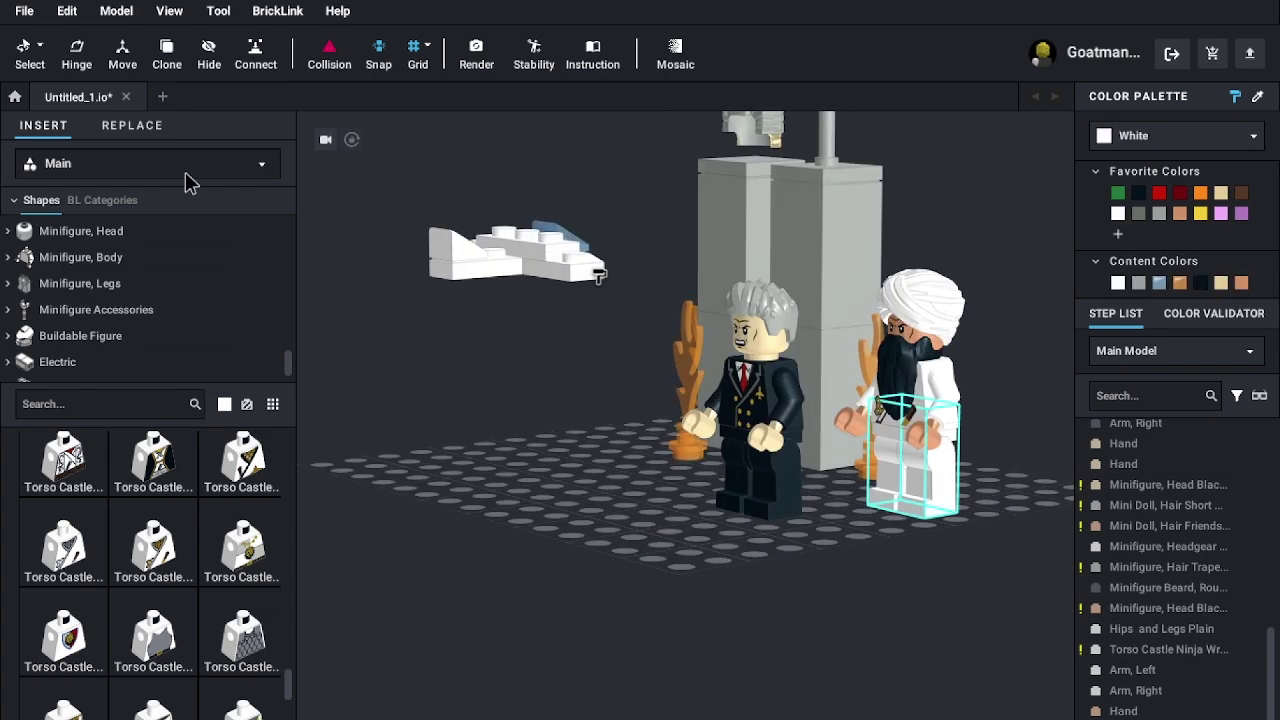
pyautogui.click(957, 424)
pyautogui.press('Delete')
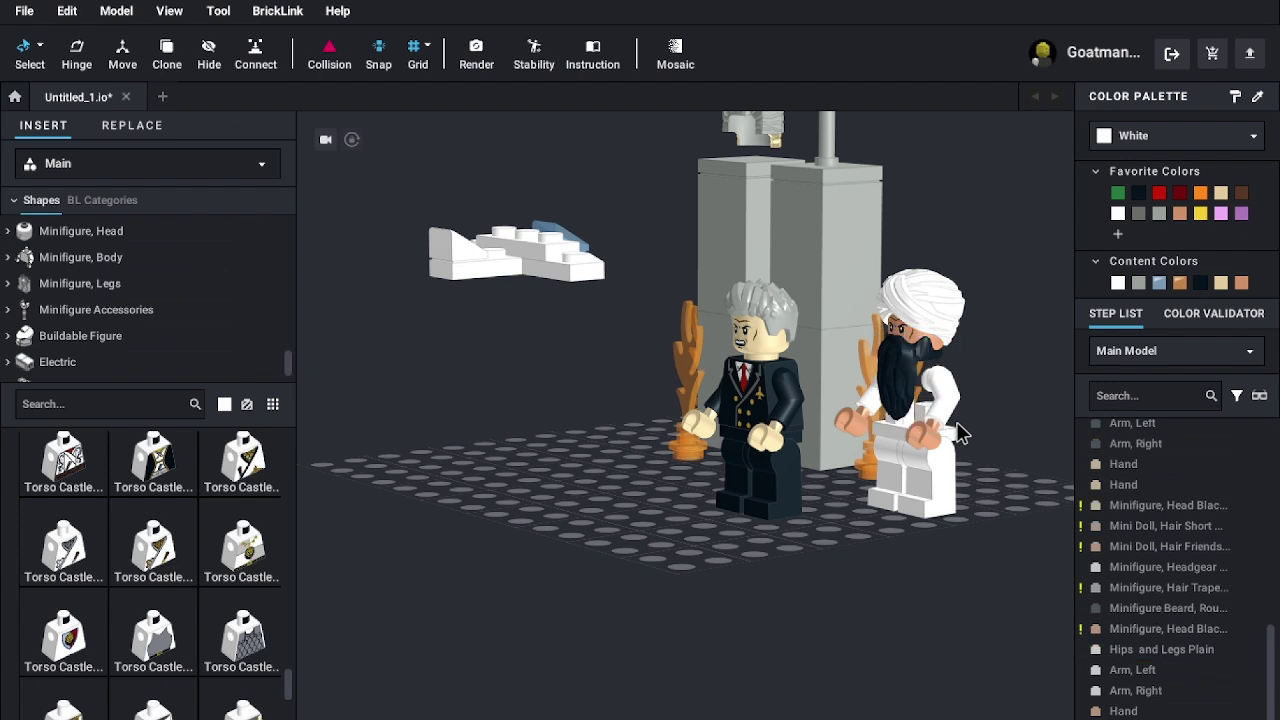
# - Find the white Torso Female part with black crease lines in the parts library and fit it to the turbaned figure
pyautogui.scroll(-1, 113, 660)
pyautogui.scroll(-2, 113, 660)
pyautogui.scroll(-1, 145, 638)
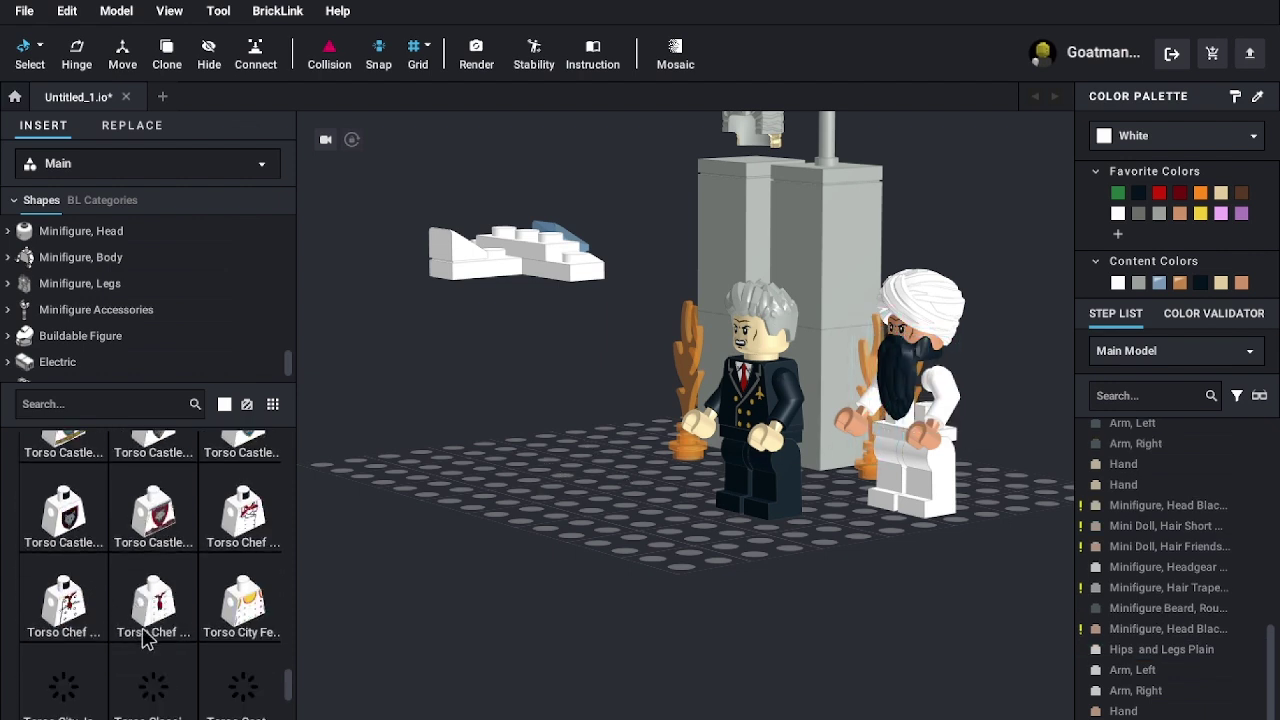
pyautogui.scroll(-2, 145, 638)
pyautogui.scroll(-1, 145, 638)
pyautogui.scroll(-1, 147, 627)
pyautogui.scroll(-3, 147, 627)
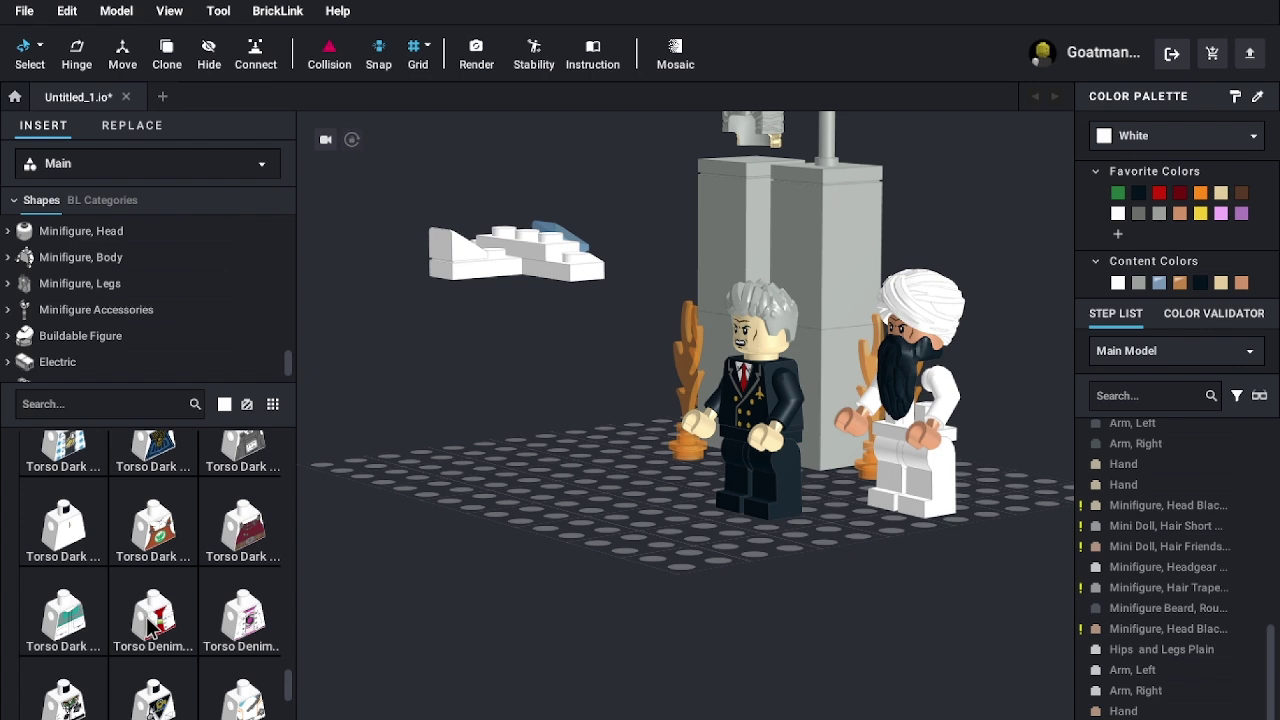
pyautogui.scroll(-2, 147, 627)
pyautogui.scroll(-3, 147, 627)
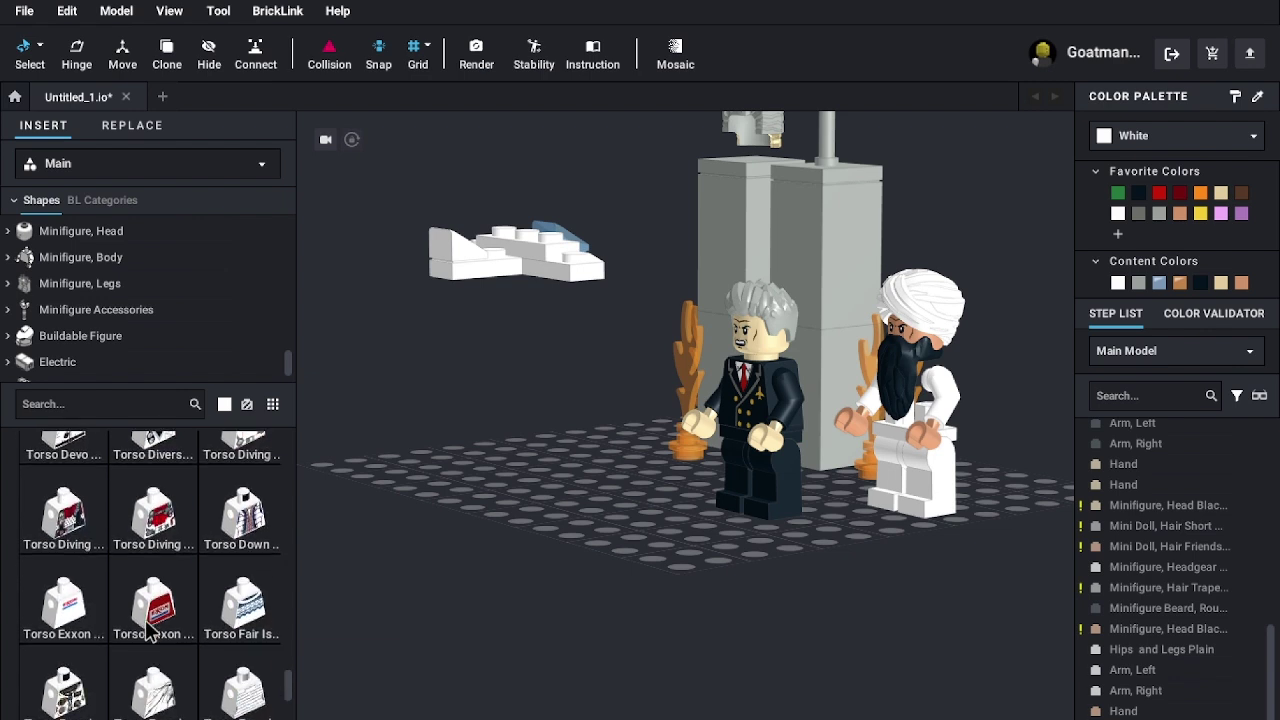
pyautogui.scroll(-2, 147, 627)
pyautogui.moveTo(147, 627); pyautogui.dragTo(1038, 414)
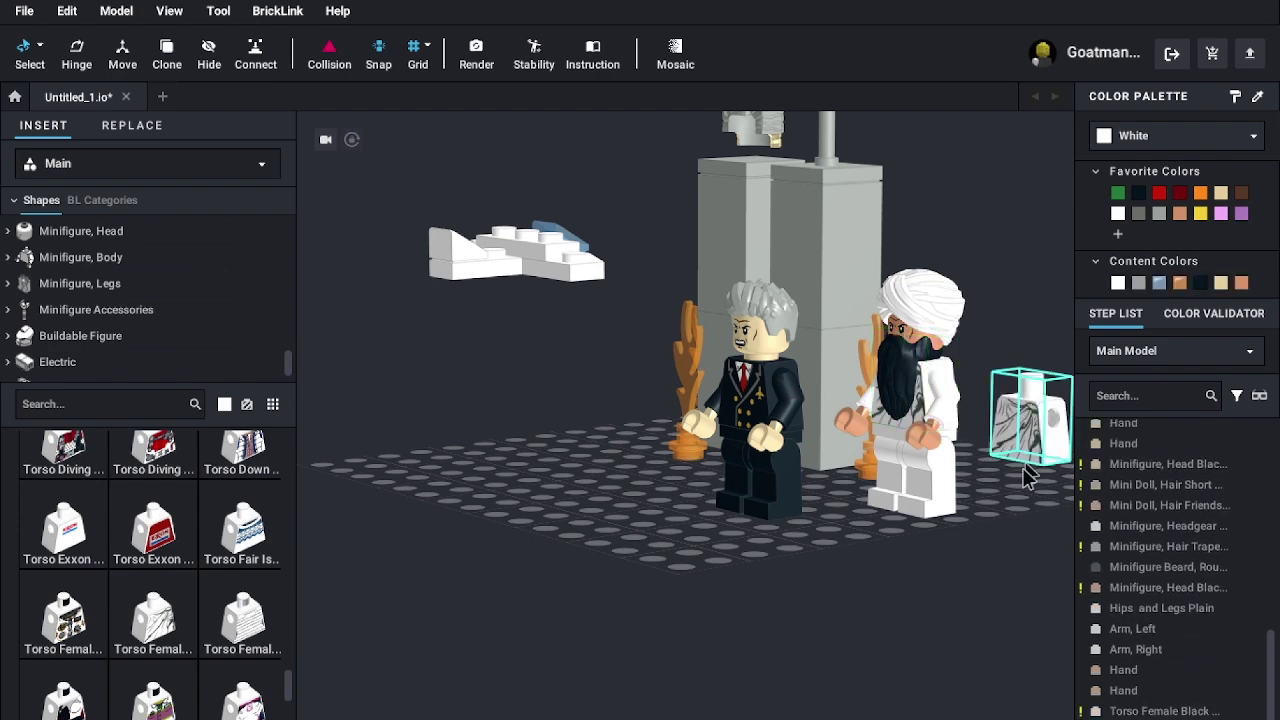
# - Delete the spare white Torso Female part beside the turbaned figure
pyautogui.rightClick(1017, 402)
pyautogui.click(1007, 408)
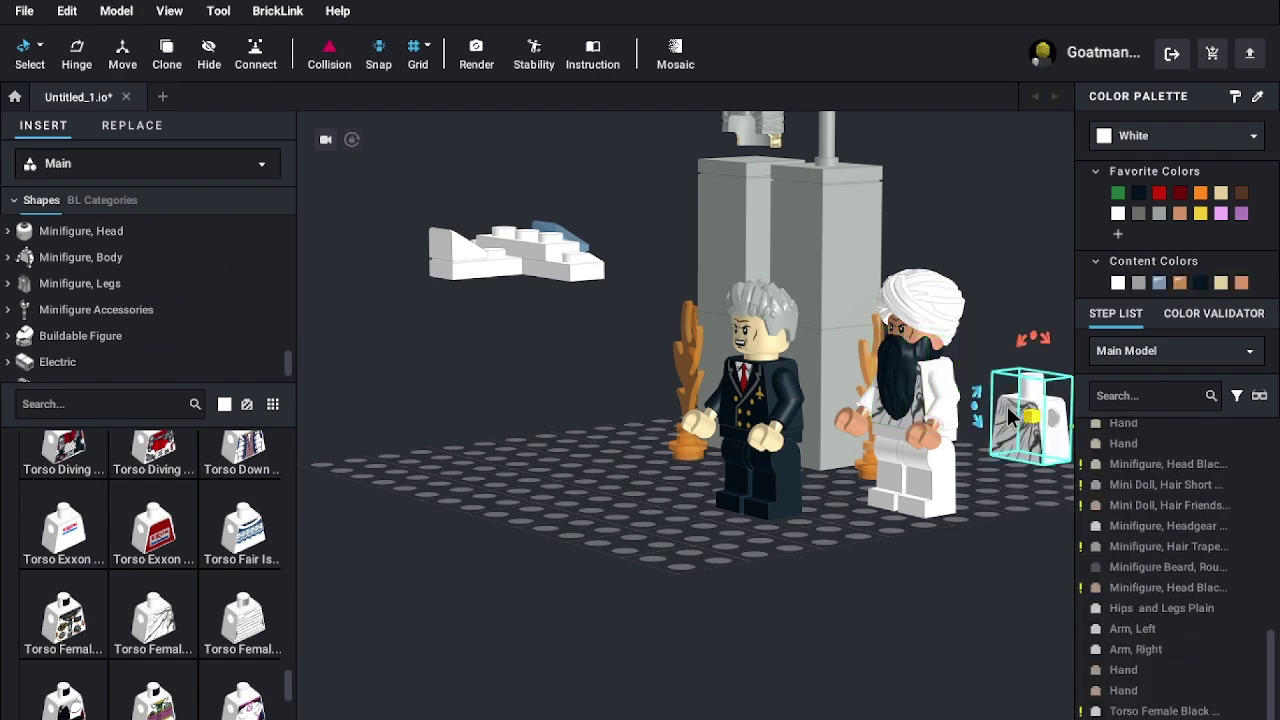
pyautogui.press('Delete')
# - Examine both minifigures, the towers, the flames and the plane from several angles and distances
pyautogui.moveTo(1017, 455); pyautogui.dragTo(1033, 456, button='right')
pyautogui.scroll(-3, 1033, 457)
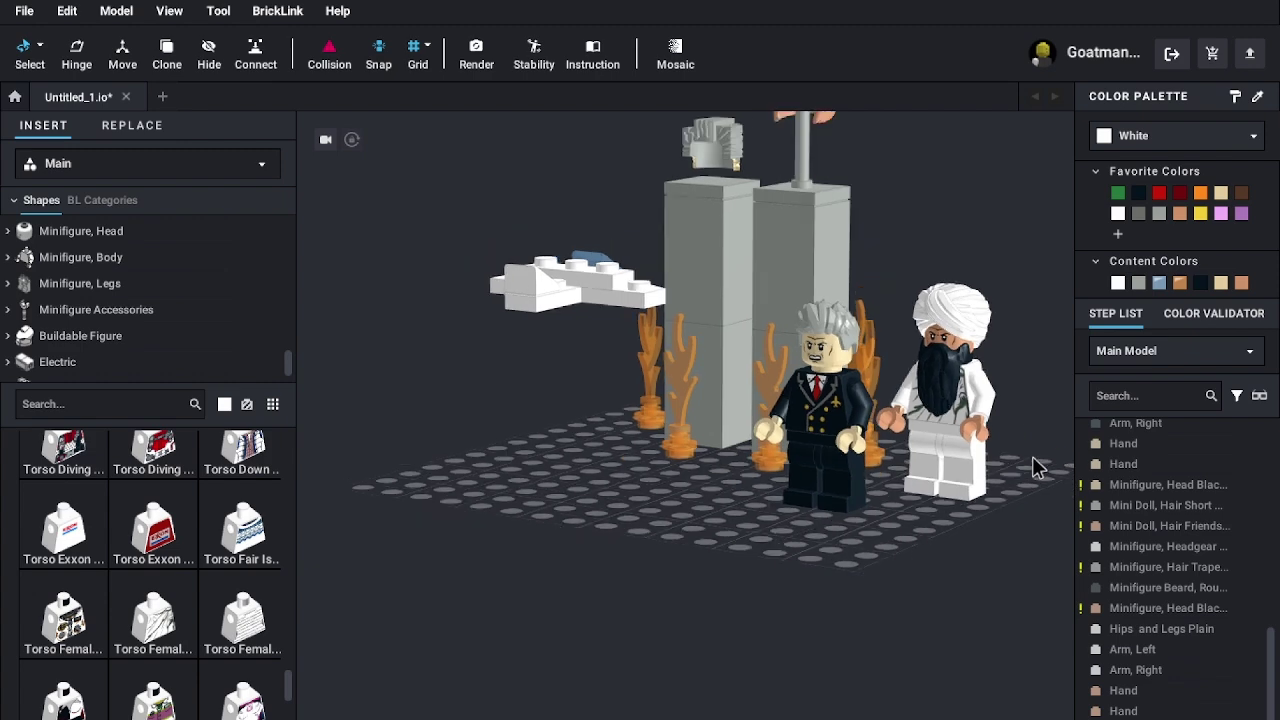
pyautogui.scroll(5, 1036, 468)
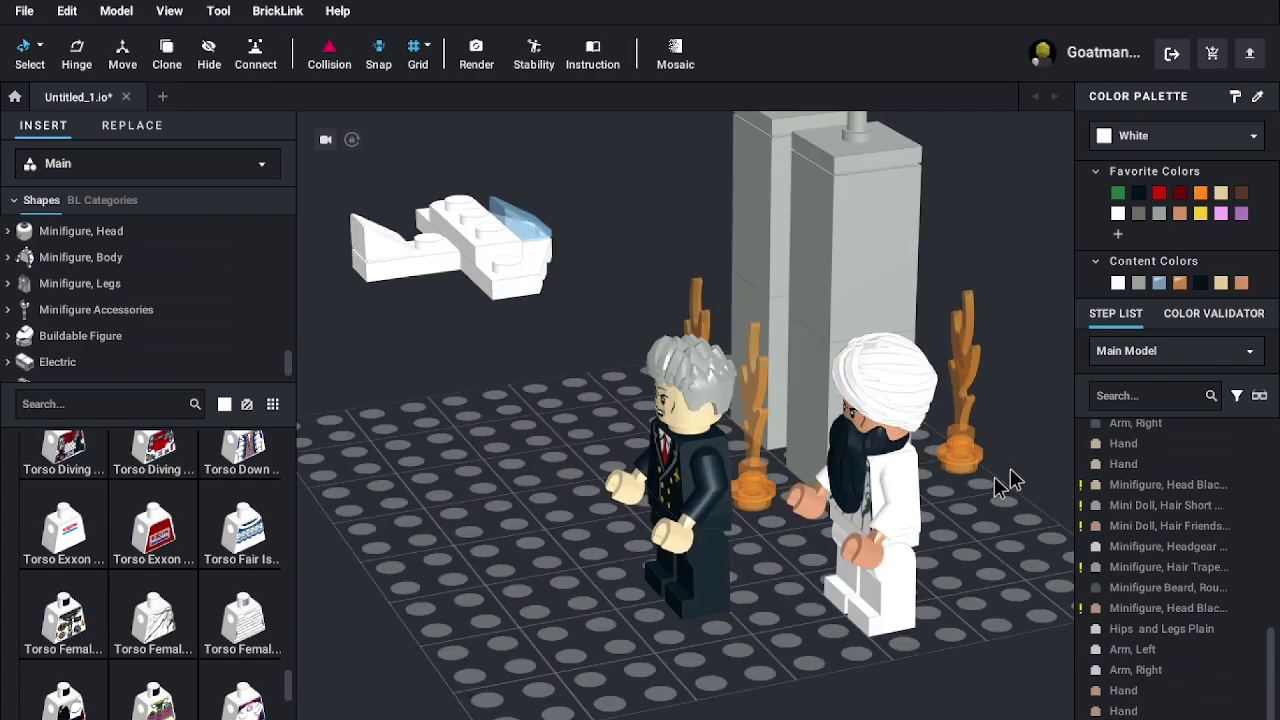
pyautogui.moveTo(1043, 458); pyautogui.dragTo(1052, 459, button='right')
pyautogui.press('Right')
pyautogui.press('Right')
pyautogui.press('Right')
pyautogui.press('Right')
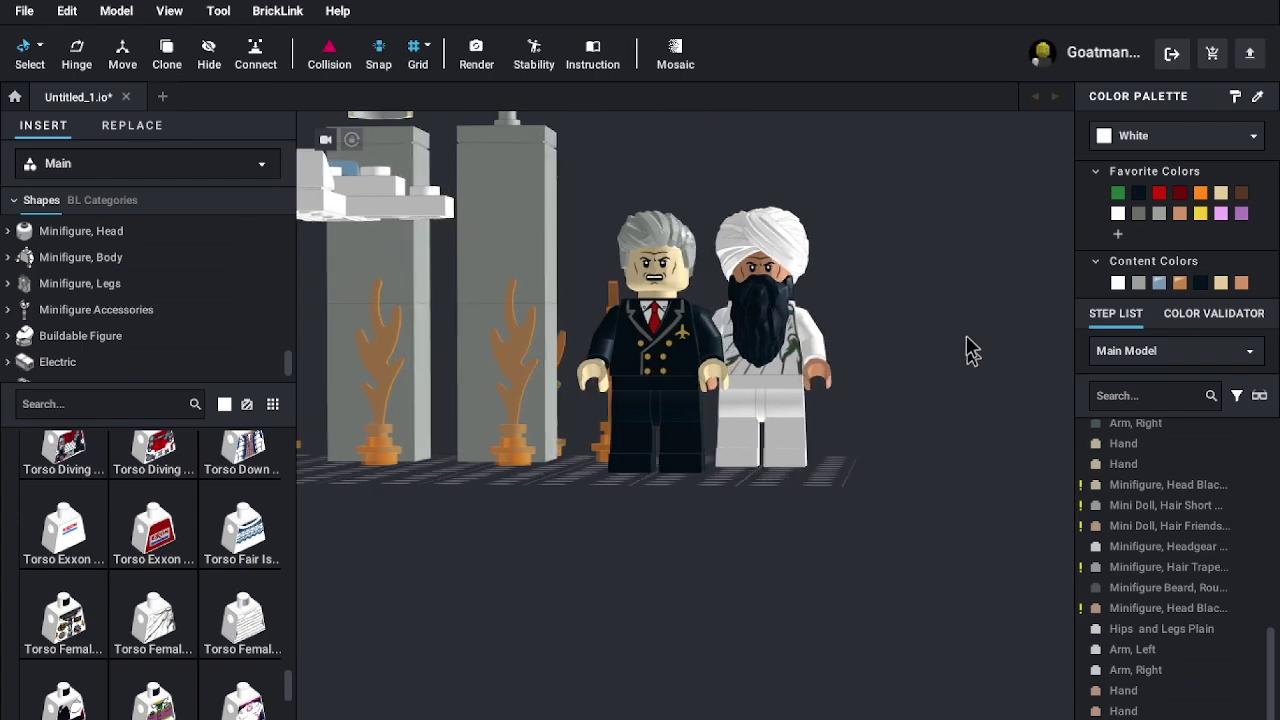
pyautogui.scroll(3, 945, 306)
pyautogui.scroll(-3, 944, 306)
pyautogui.scroll(3, 952, 304)
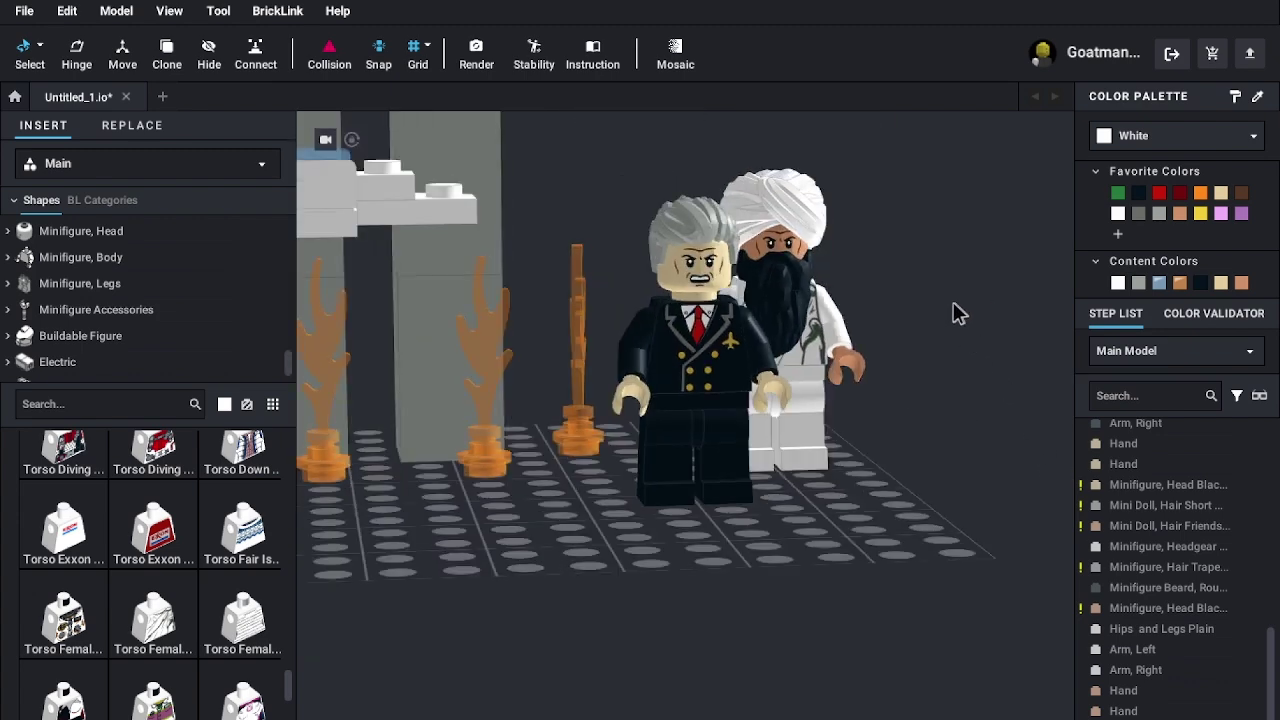
pyautogui.scroll(-5, 943, 315)
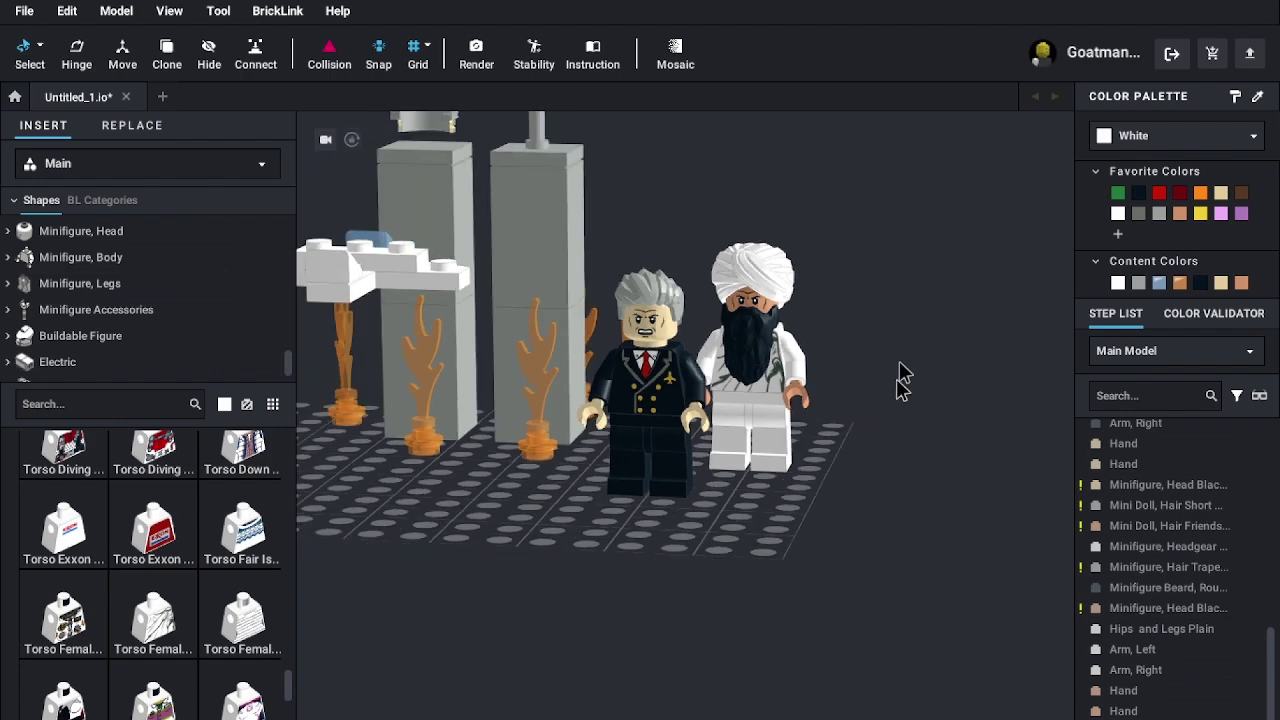
pyautogui.scroll(-2, 890, 386)
pyautogui.moveTo(884, 387)
pyautogui.mouseDown(button='right')
pyautogui.moveTo(876, 422)
pyautogui.moveTo(818, 387)
pyautogui.moveTo(894, 397)
pyautogui.moveTo(943, 386)
pyautogui.moveTo(958, 403)
pyautogui.moveTo(908, 393)
pyautogui.moveTo(823, 414)
pyautogui.moveTo(849, 477)
pyautogui.moveTo(862, 421)
pyautogui.moveTo(906, 357)
pyautogui.moveTo(878, 402)
pyautogui.mouseUp(button='right')
pyautogui.scroll(-3, 818, 386)
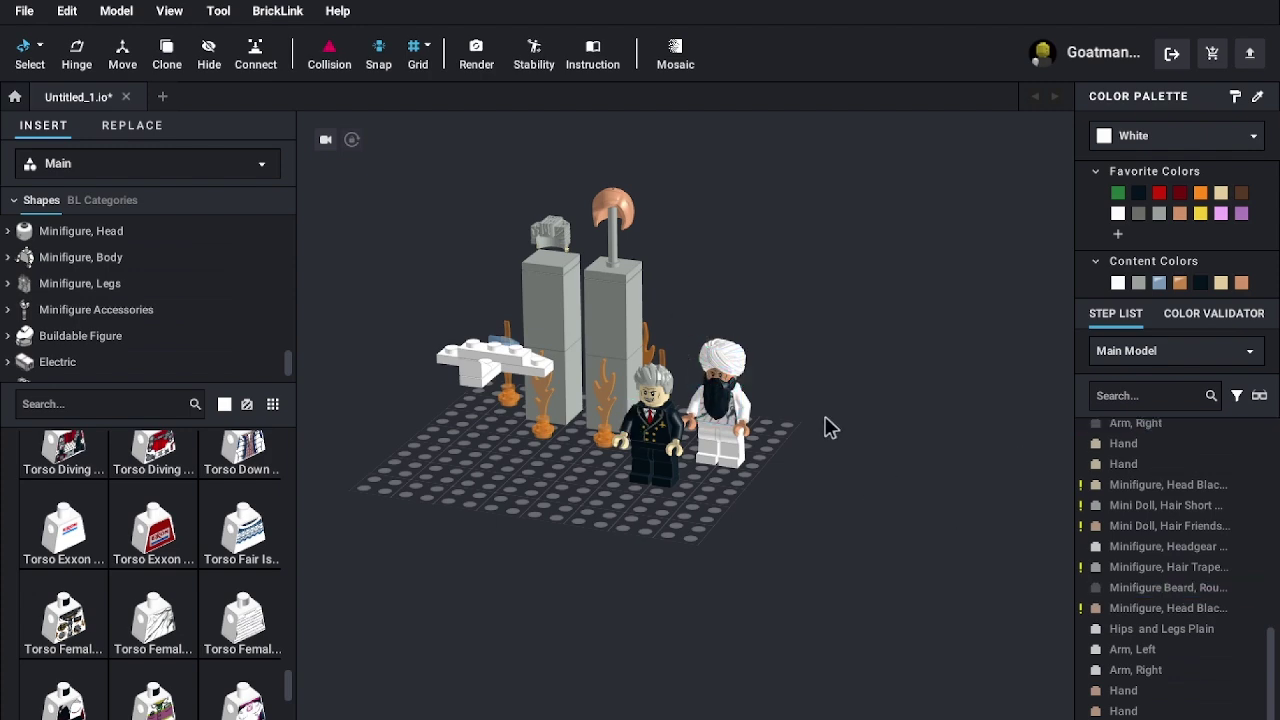
pyautogui.moveTo(877, 481)
pyautogui.mouseDown(button='right')
pyautogui.moveTo(915, 490)
pyautogui.moveTo(1060, 469)
pyautogui.moveTo(920, 460)
pyautogui.moveTo(871, 477)
pyautogui.moveTo(893, 490)
pyautogui.moveTo(891, 477)
pyautogui.mouseUp(button='right')
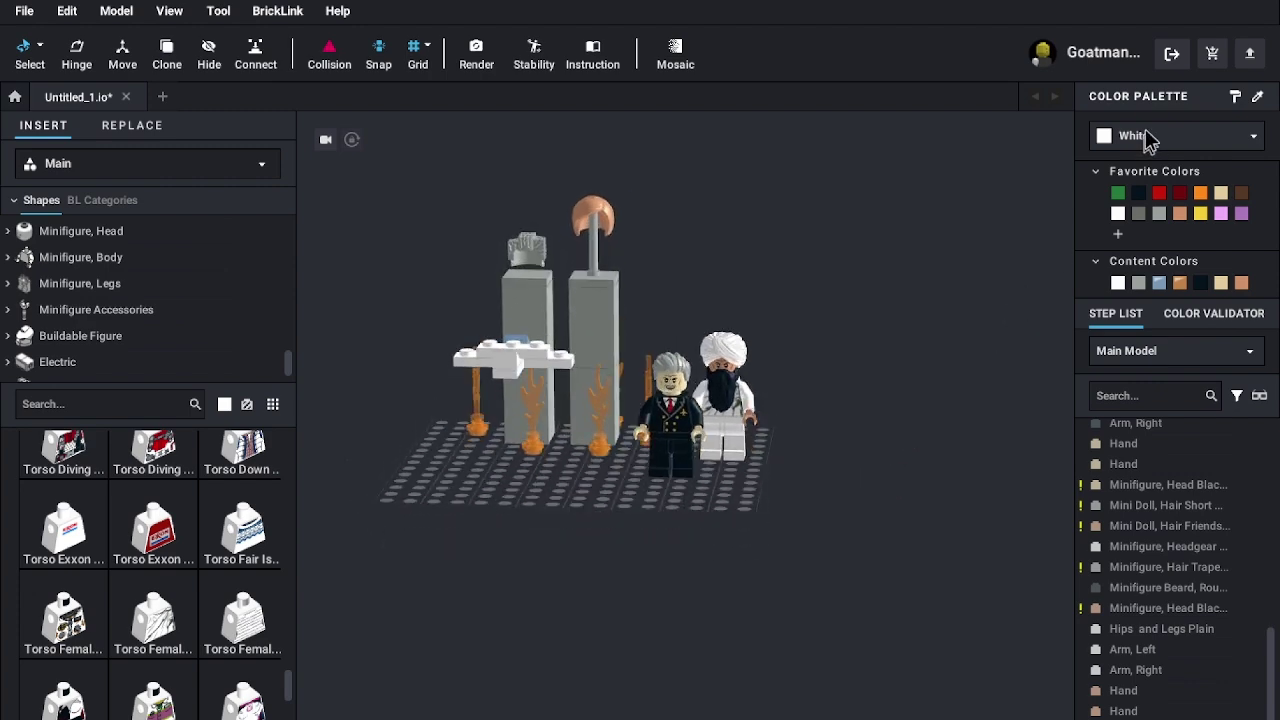
pyautogui.scroll(4, 902, 344)
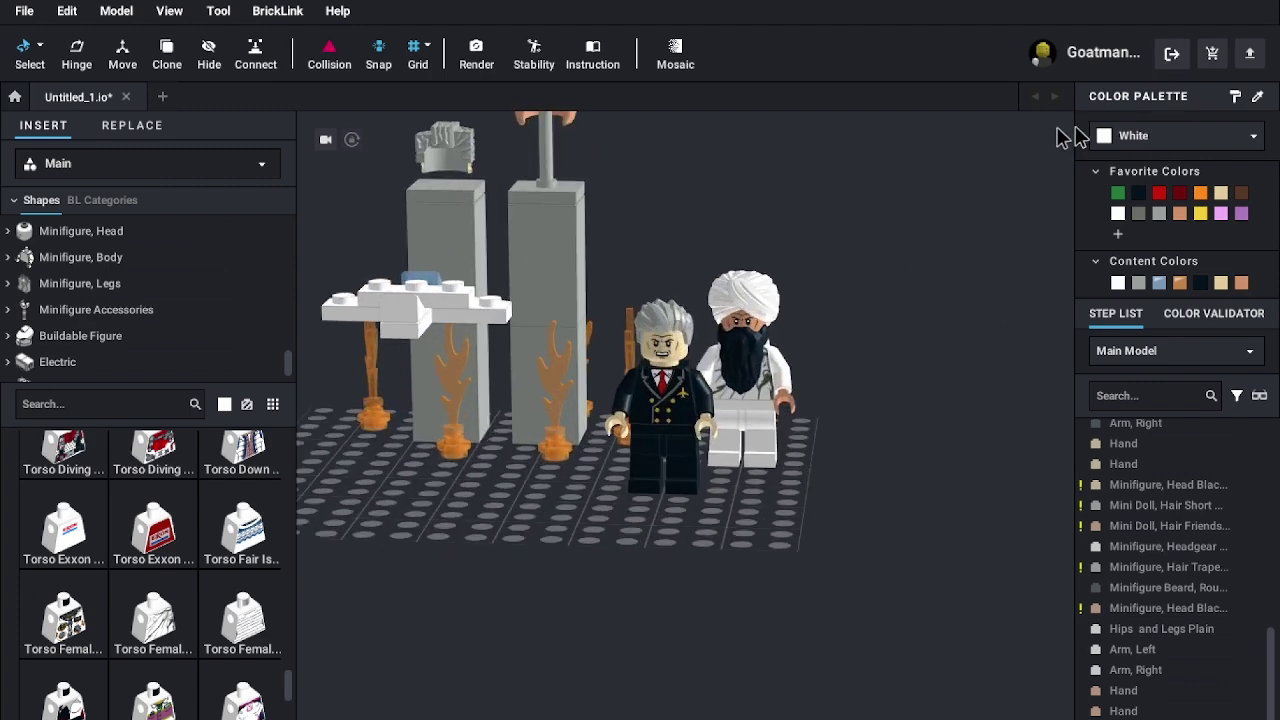